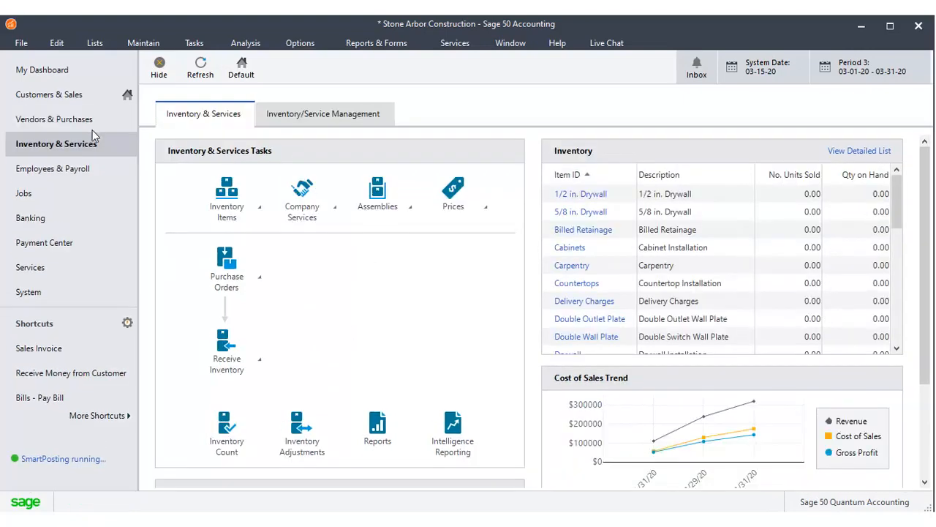
# Step: Look through the Employees & Payroll, Jobs, Banking, Payment Center, Services and System centers, and return to Customers & Sales
pyautogui.click(84, 168)
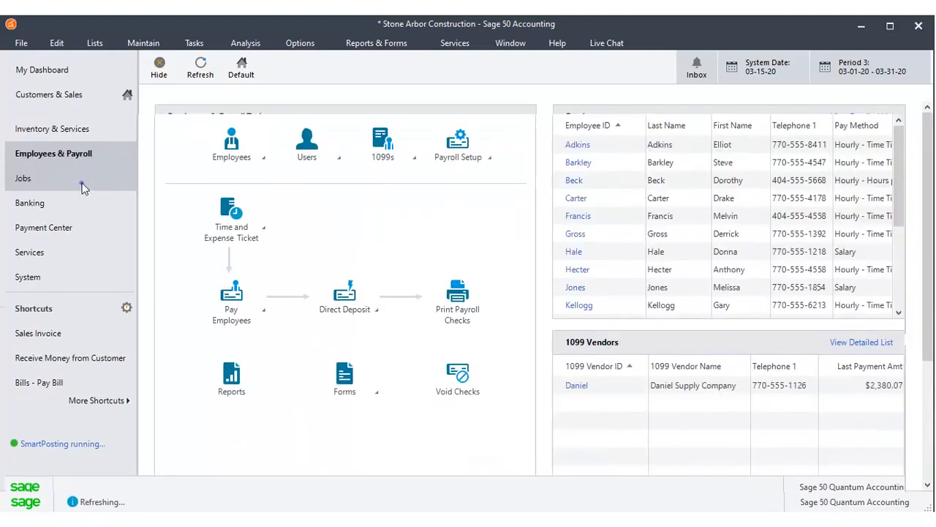
pyautogui.click(81, 196)
pyautogui.click(80, 212)
pyautogui.click(80, 236)
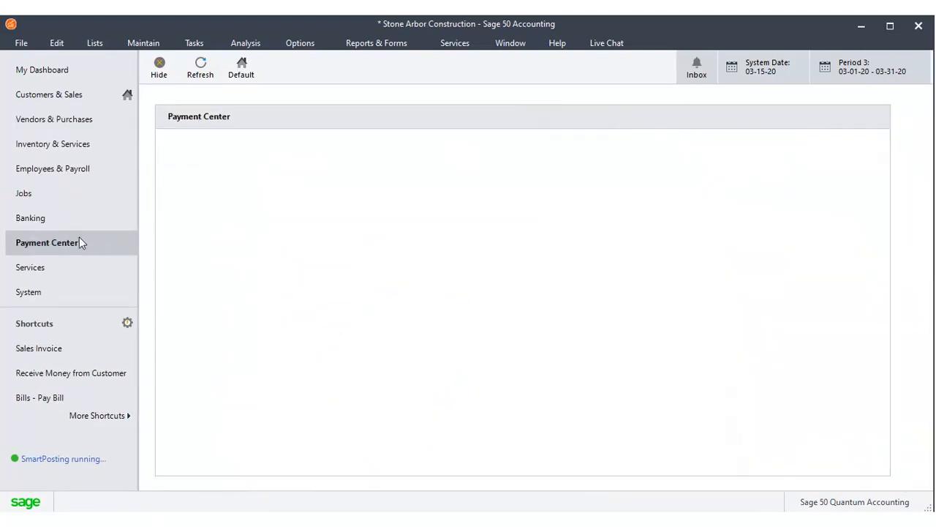
pyautogui.click(79, 264)
pyautogui.click(79, 282)
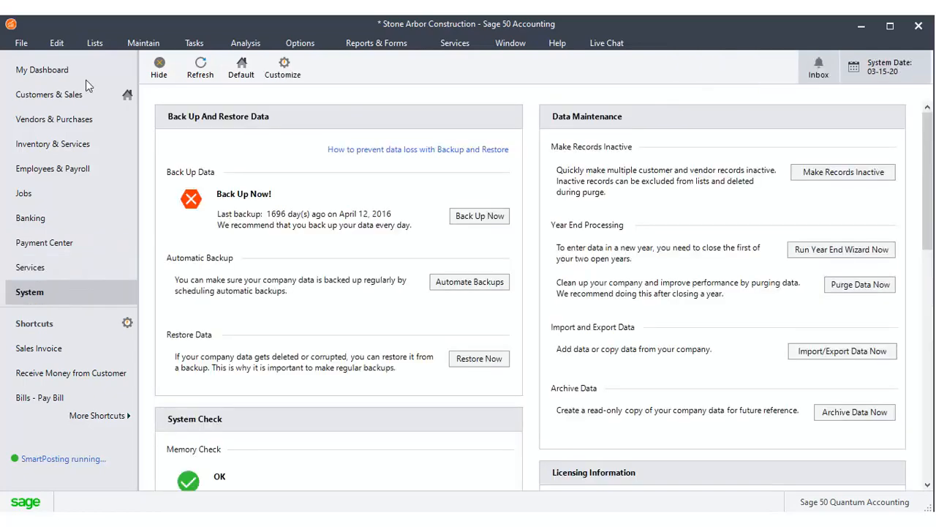
pyautogui.click(73, 86)
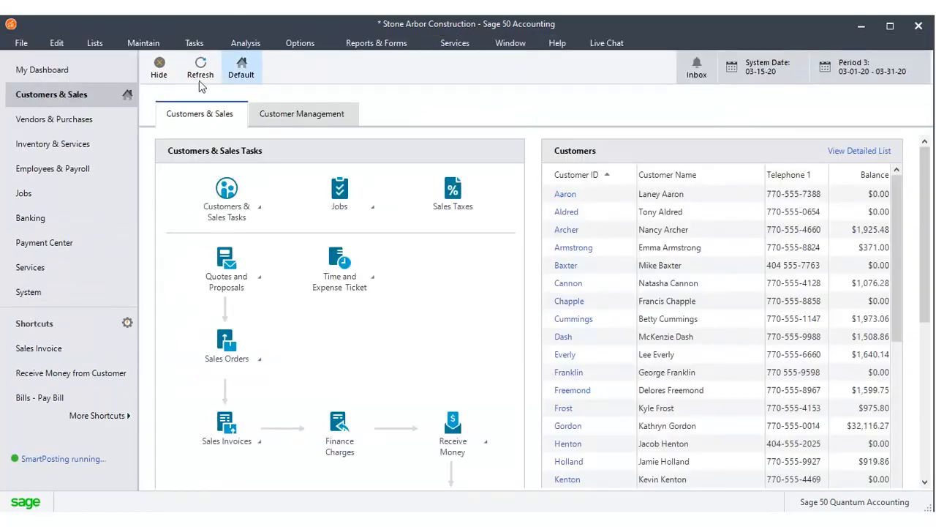
# Step: View the inbox and the system date setting, keeping the date at Mar 15, 2020
pyautogui.click(696, 67)
pyautogui.click(894, 110)
pyautogui.click(756, 70)
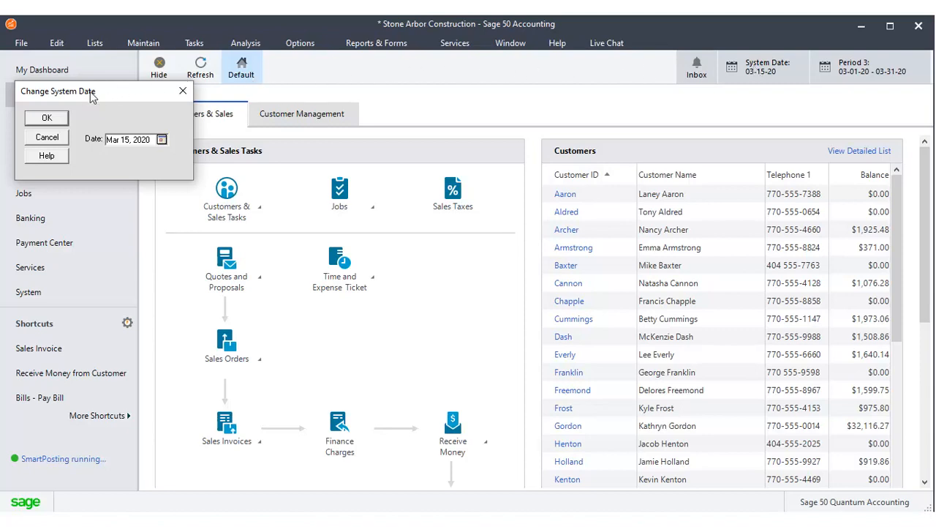
pyautogui.click(60, 112)
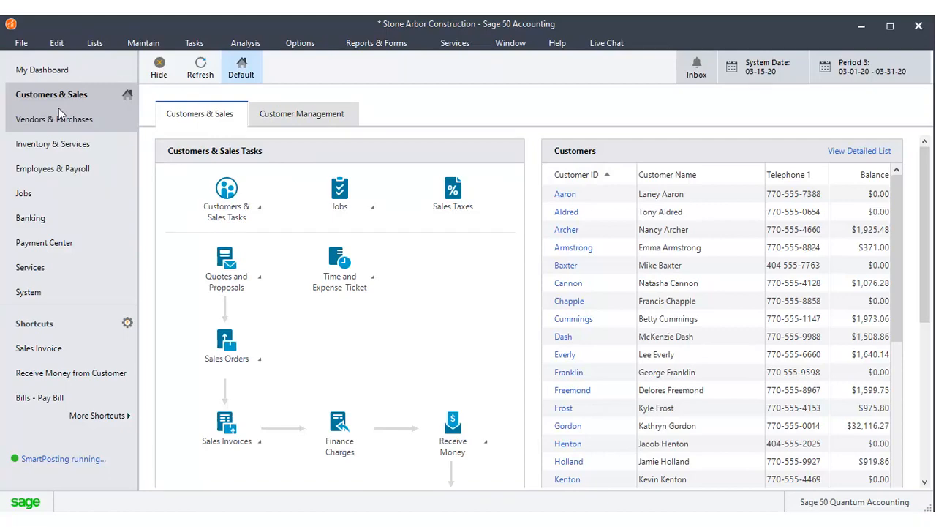
# Step: Review the open accounting periods and confirm 03 - Mar 01, 2020 to Mar 31, 2020 as the current period
pyautogui.click(877, 61)
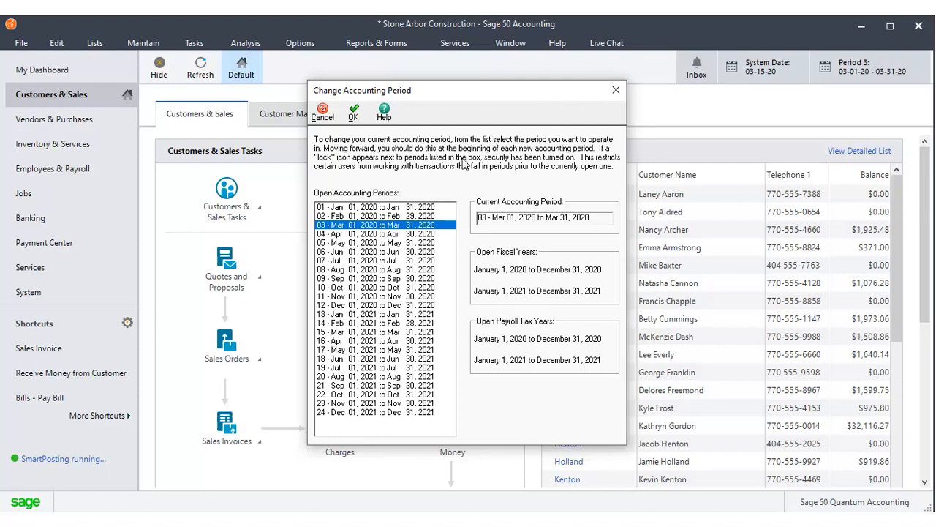
pyautogui.click(398, 332)
pyautogui.click(408, 223)
pyautogui.click(355, 110)
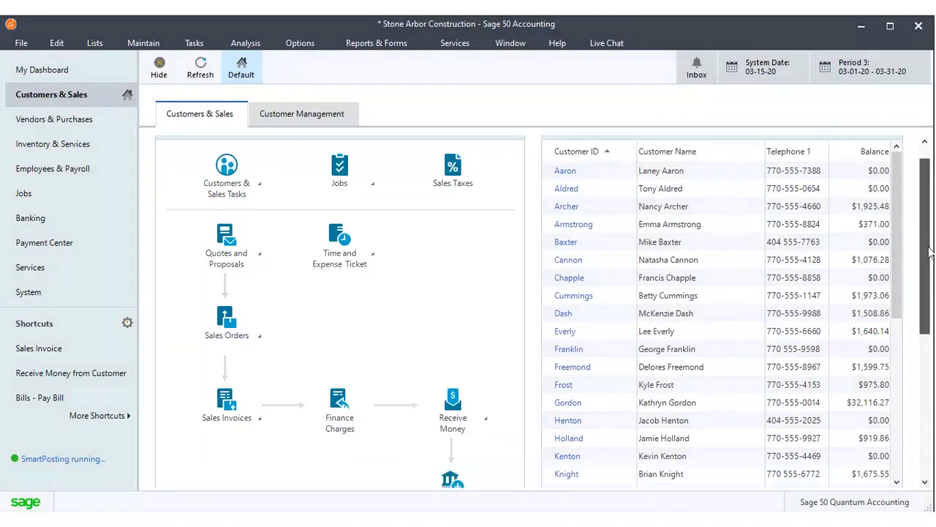
# Step: Examine the rest of the Customers & Sales page, including Recently Used Customer Reports, Aged Receivables and Sage Advisor
pyautogui.scroll(-3, 928, 223)
pyautogui.scroll(-3, 544, 310)
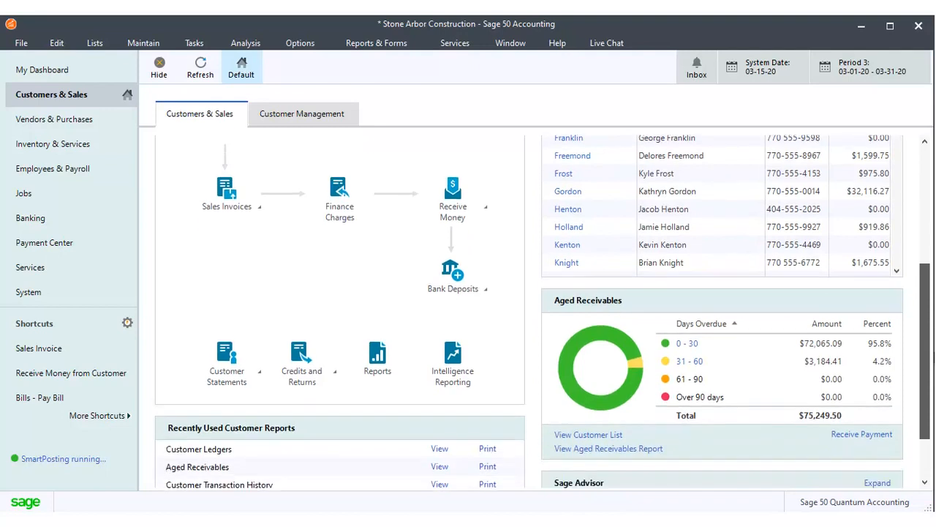
pyautogui.moveTo(933, 394); pyautogui.dragTo(932, 403)
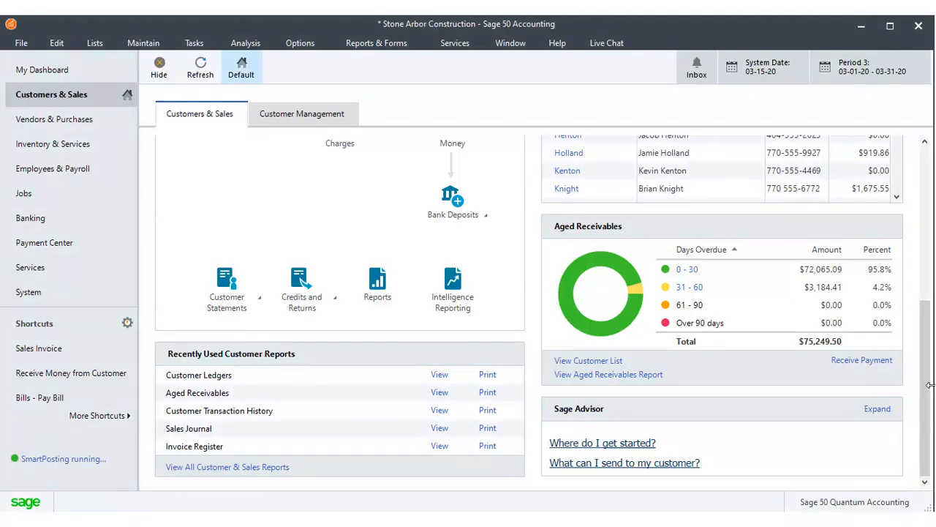
pyautogui.moveTo(928, 311); pyautogui.dragTo(917, 163)
pyautogui.click(882, 27)
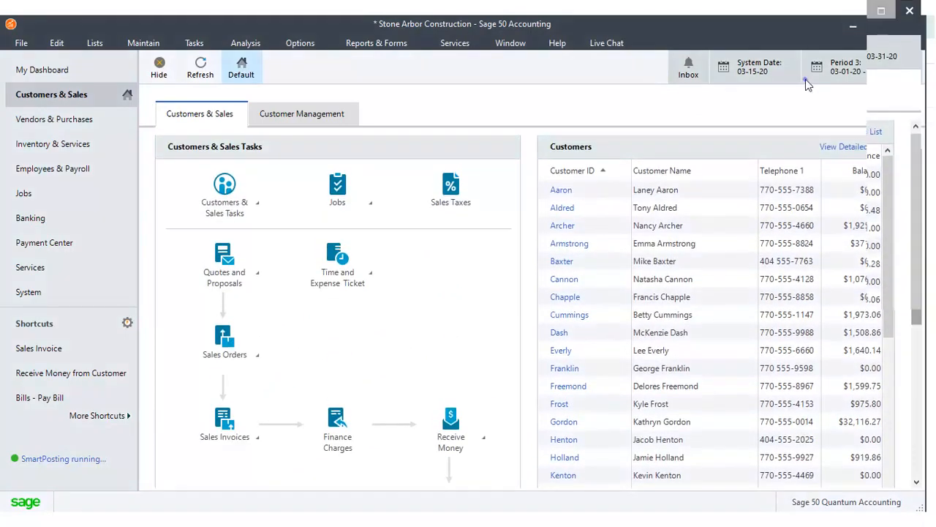
pyautogui.click(101, 104)
pyautogui.moveTo(930, 254); pyautogui.dragTo(932, 350)
pyautogui.click(77, 135)
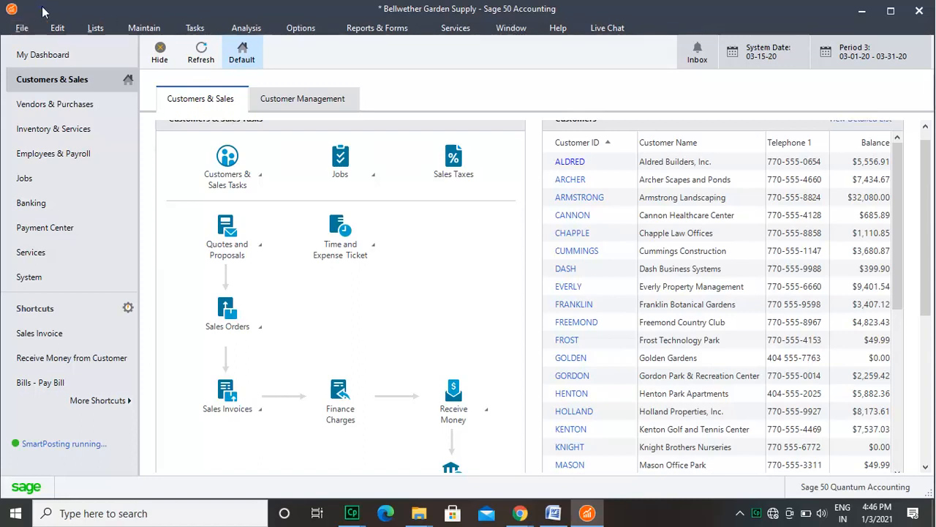
# Step: Look through the program's available commands, including the help resources, the previously opened companies and the cloud backup options
pyautogui.click(22, 27)
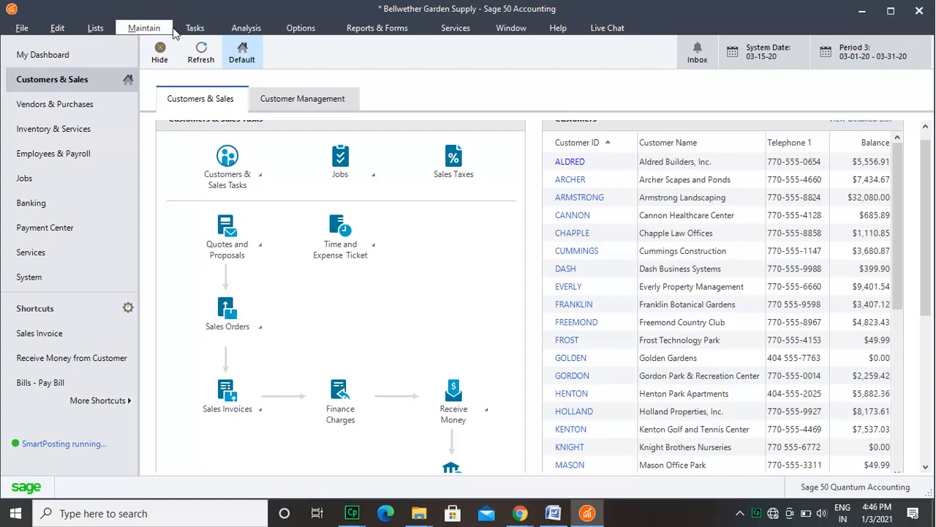
pyautogui.click(194, 27)
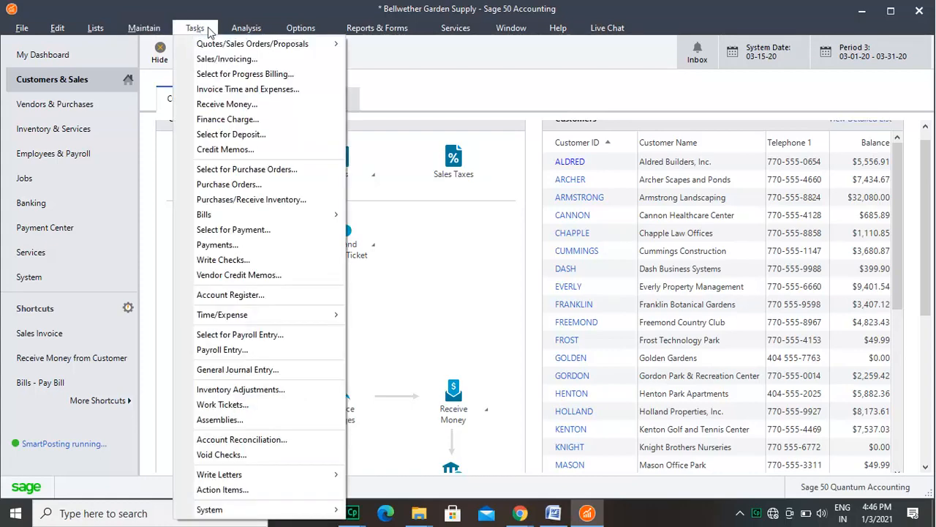
pyautogui.click(301, 29)
pyautogui.click(376, 28)
pyautogui.click(379, 28)
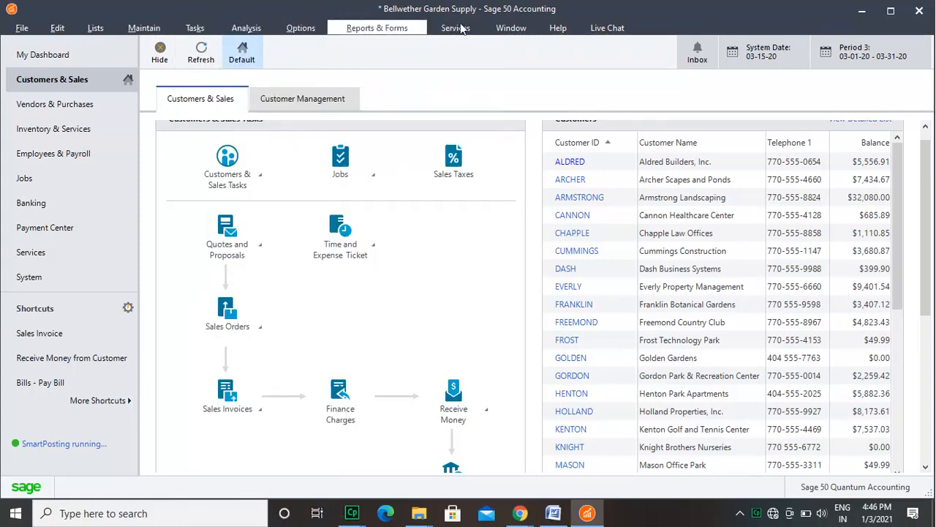
pyautogui.click(455, 28)
pyautogui.click(504, 30)
pyautogui.click(504, 27)
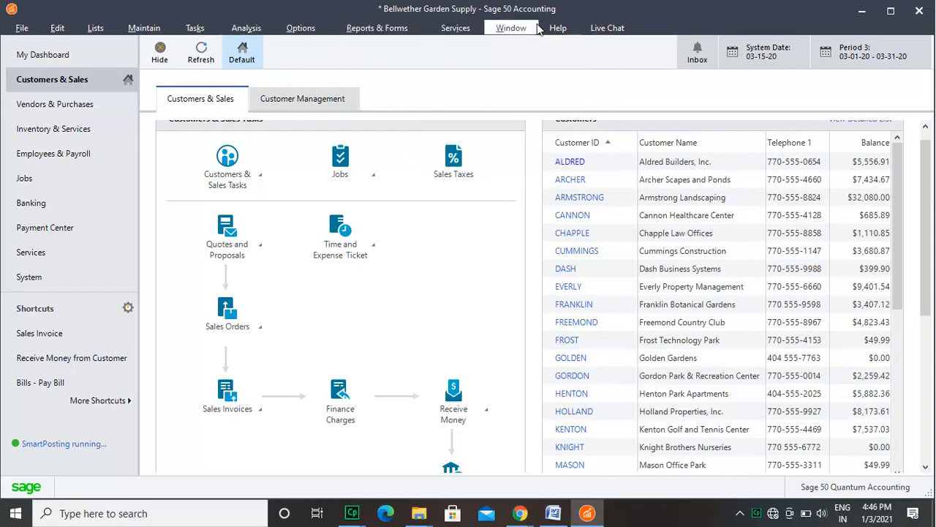
pyautogui.click(558, 27)
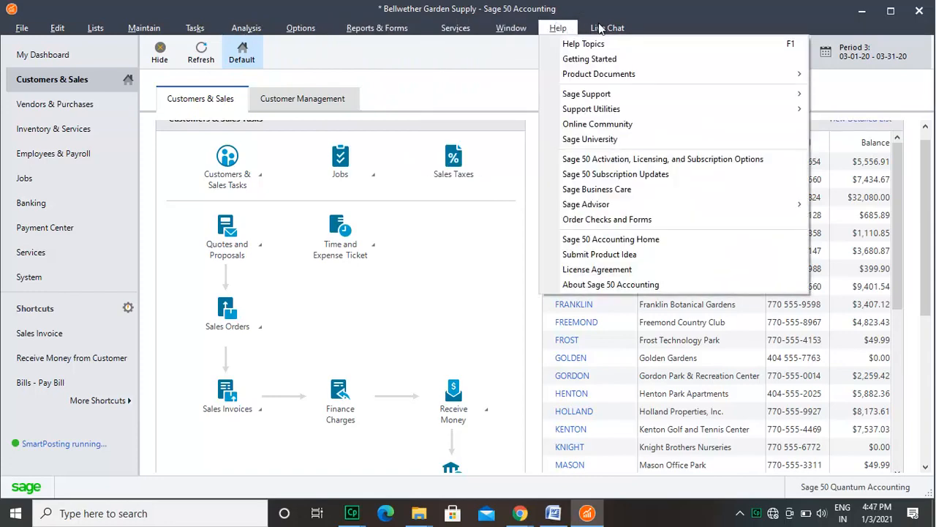
pyautogui.click(602, 28)
pyautogui.click(22, 27)
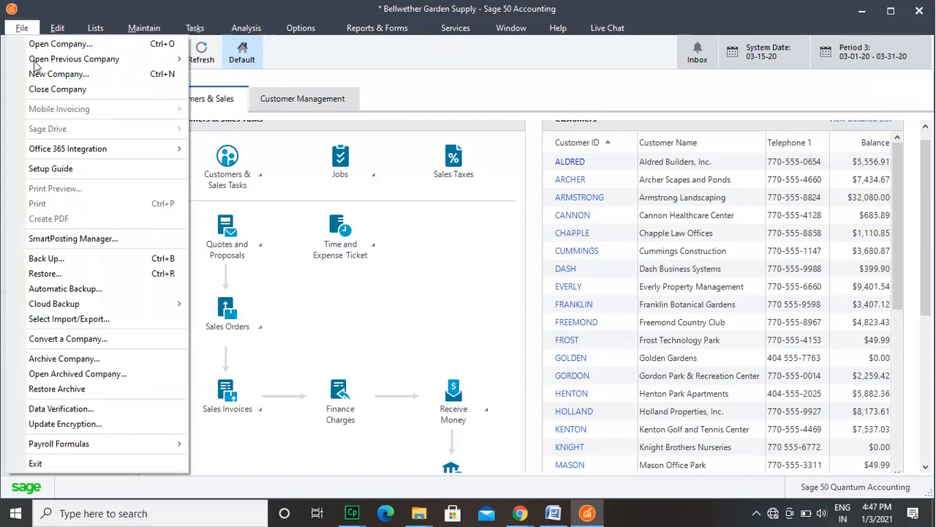
pyautogui.moveTo(35, 64)
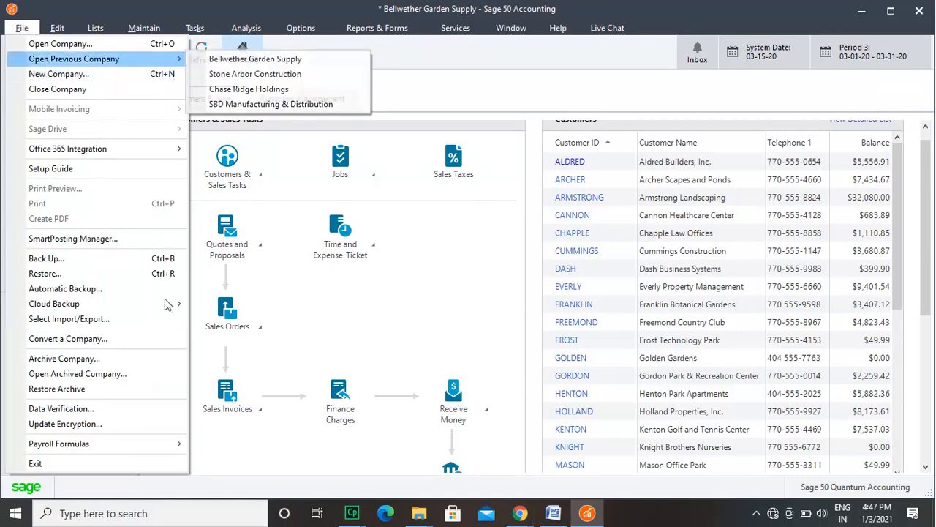
pyautogui.moveTo(167, 305)
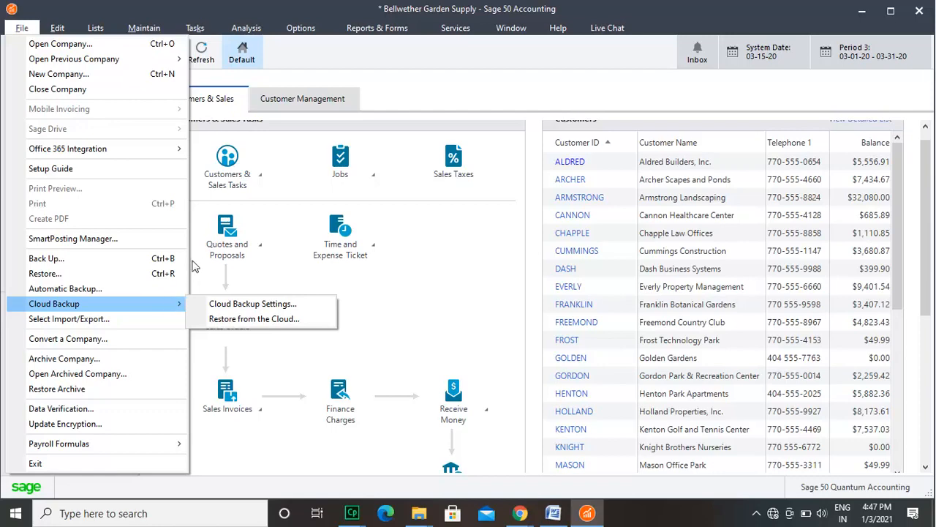
# Step: View the Payments task window for Bellwether Garden Supply and close it
pyautogui.click(211, 33)
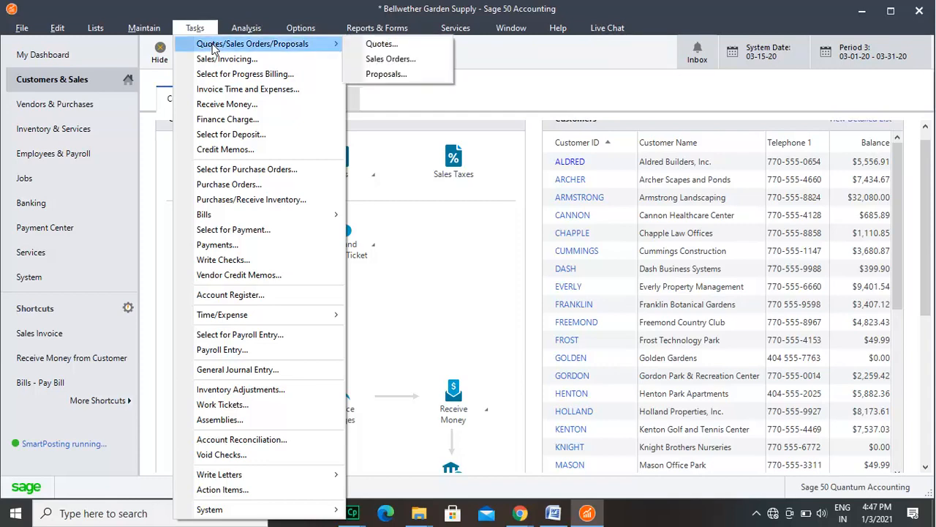
pyautogui.click(297, 244)
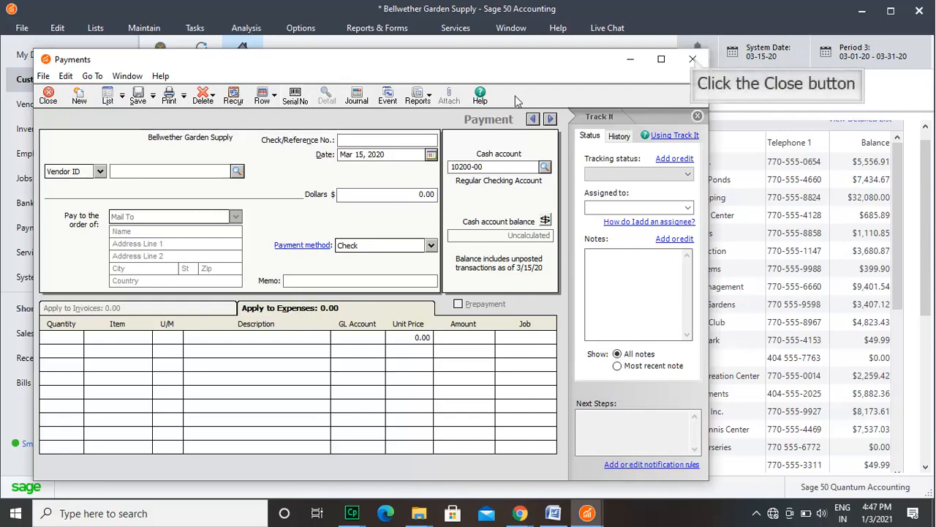
pyautogui.click(692, 60)
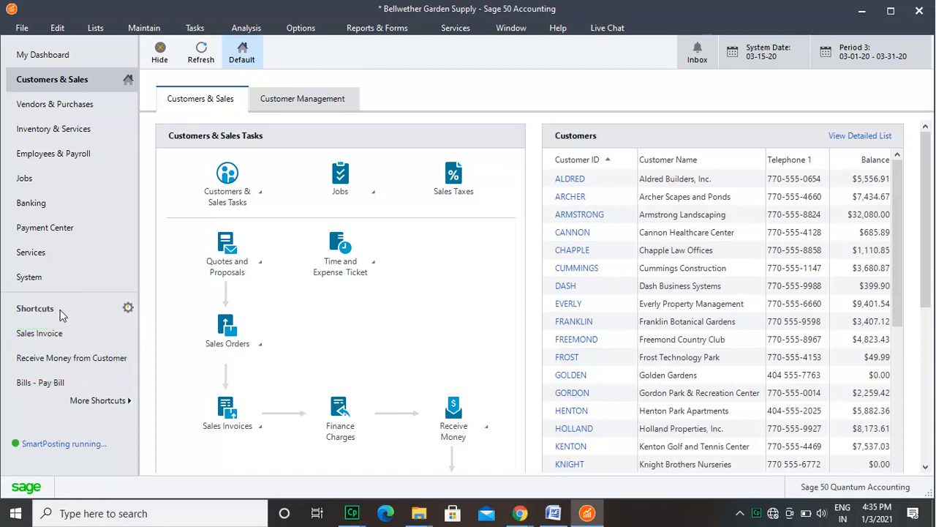
# Step: Add the Employee Information shortcut from Employees & Payroll to the selected shortcuts and open its name for editing
pyautogui.click(128, 309)
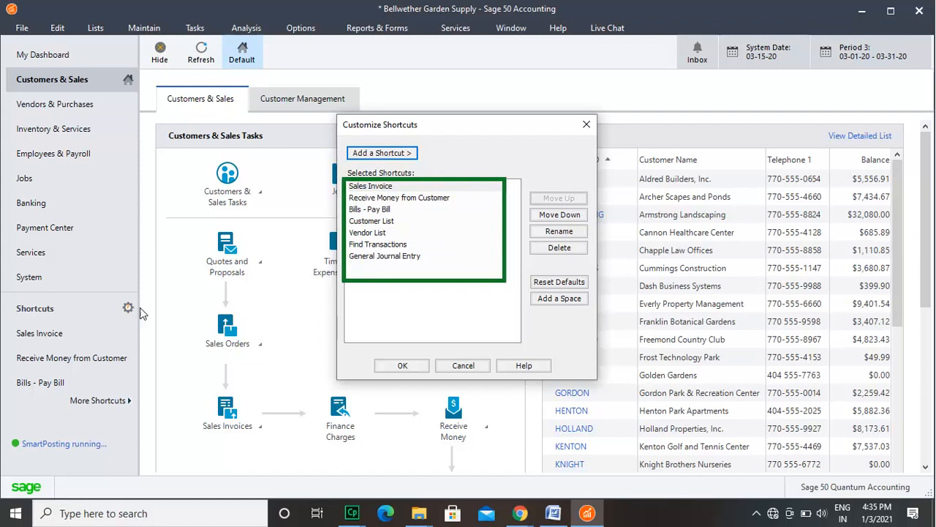
pyautogui.click(395, 295)
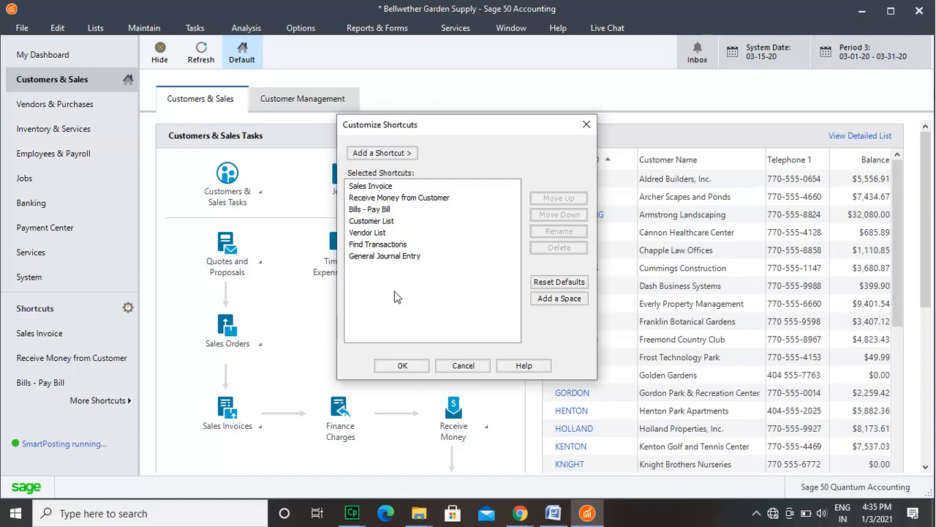
pyautogui.click(383, 154)
pyautogui.moveTo(471, 158)
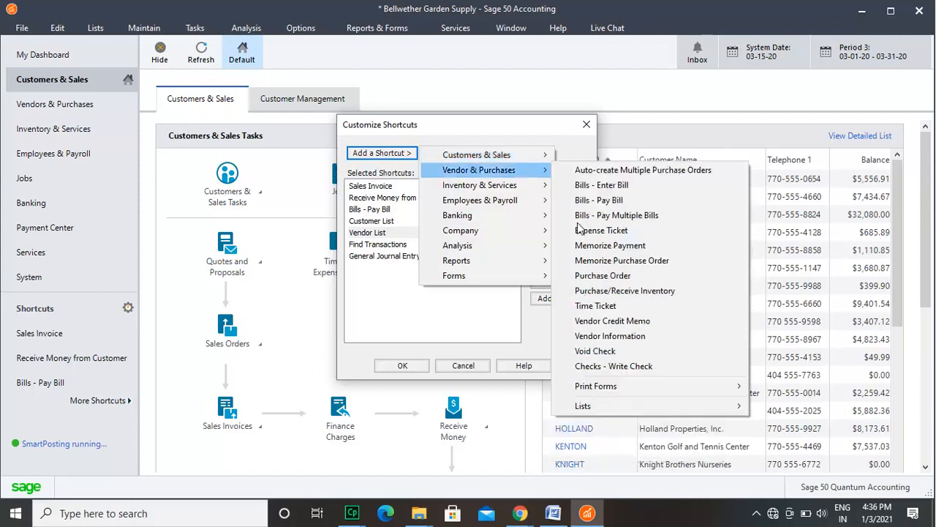
pyautogui.moveTo(522, 208)
pyautogui.click(607, 197)
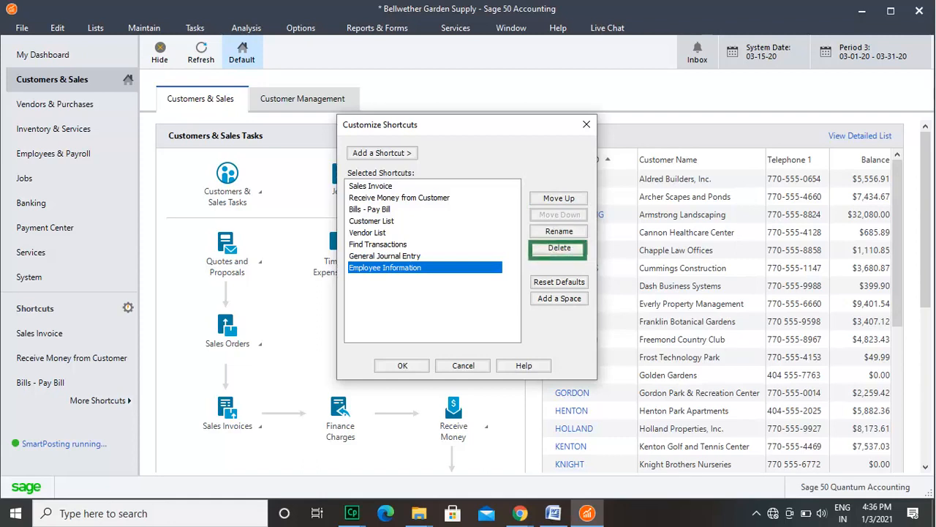
pyautogui.click(550, 238)
pyautogui.click(445, 277)
pyautogui.click(453, 293)
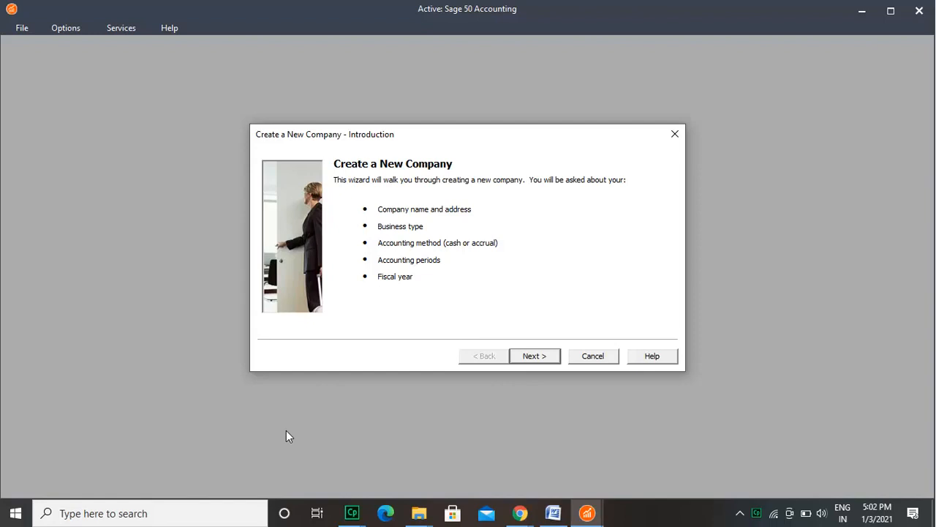
# Step: Continue to the new company's information page, enter the company name Raj and fill in the first address line
pyautogui.click(546, 358)
pyautogui.write('Raj')
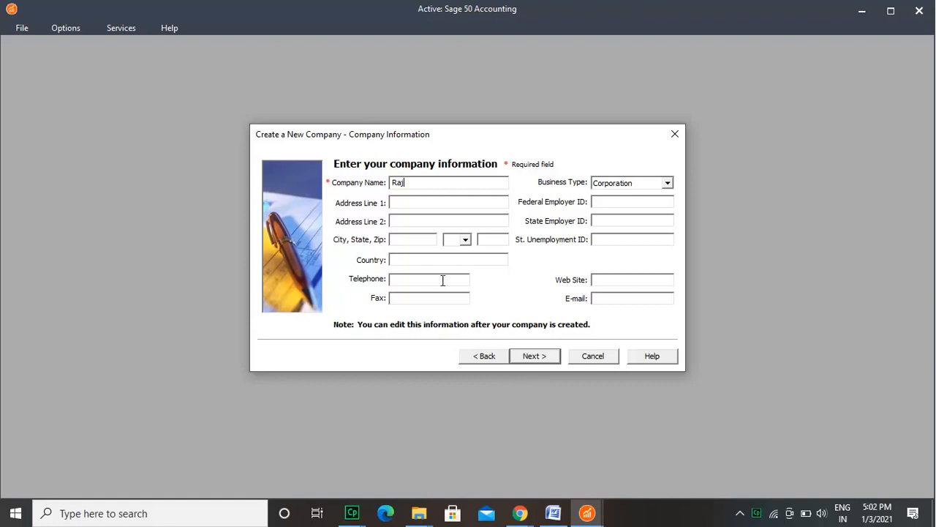
pyautogui.click(431, 201)
pyautogui.write('112')
# Step: Fill in the company's federal employer ID, second address line and state employer ID
pyautogui.click(617, 201)
pyautogui.write('111223344')
pyautogui.click(498, 222)
pyautogui.write('California')
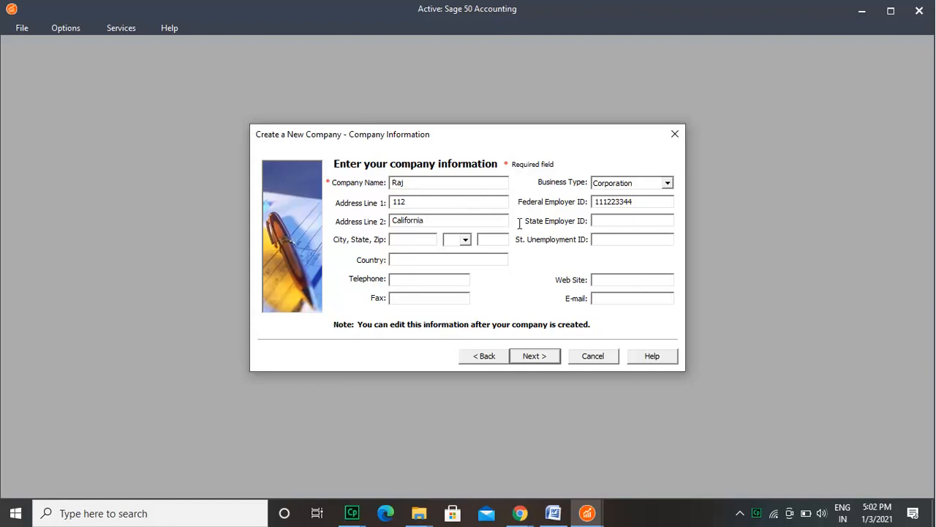
pyautogui.click(629, 222)
pyautogui.write('12342')
# Step: Fill in the company's city with correct capitalization and select its state
pyautogui.click(420, 240)
pyautogui.write('11100')
pyautogui.click(465, 240)
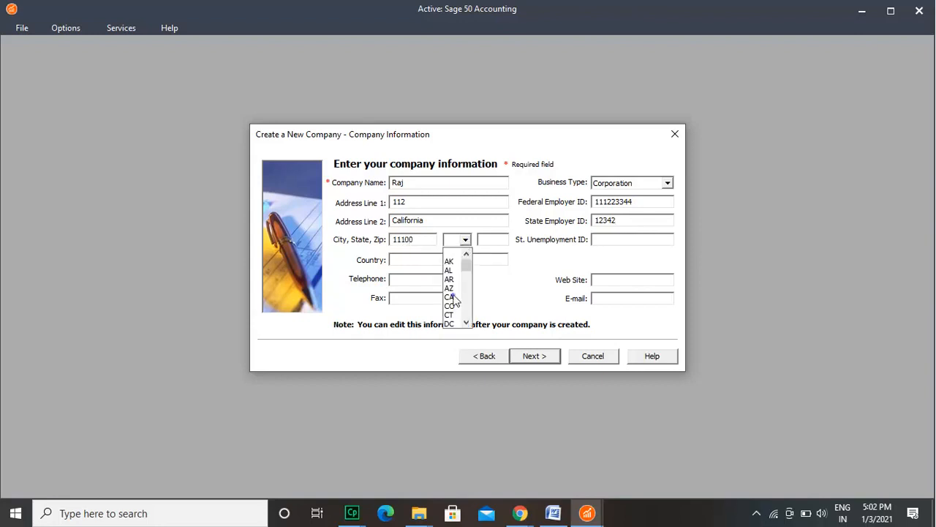
pyautogui.click(461, 294)
pyautogui.moveTo(430, 241); pyautogui.dragTo(382, 240)
pyautogui.write('los Ang')
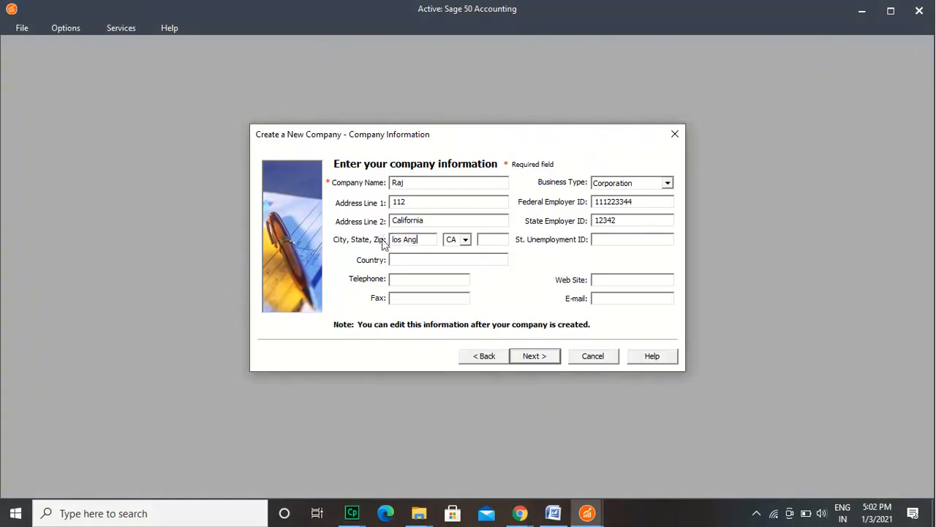
pyautogui.write('eles')
pyautogui.click(394, 240)
pyautogui.press('BackSpace')
pyautogui.write('L')
# Step: Fill in the company's zip code and set the country to USA
pyautogui.click(502, 239)
pyautogui.write('12019')
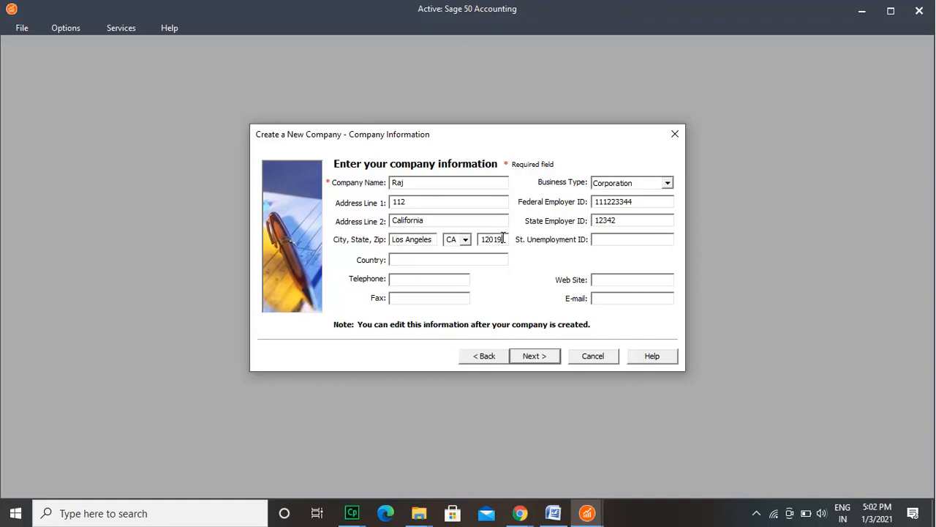
pyautogui.click(448, 261)
pyautogui.write('USA')
# Step: Fill in the company's e-mail, set the web site to rajcorp.com and continue to the company creation methods
pyautogui.click(606, 299)
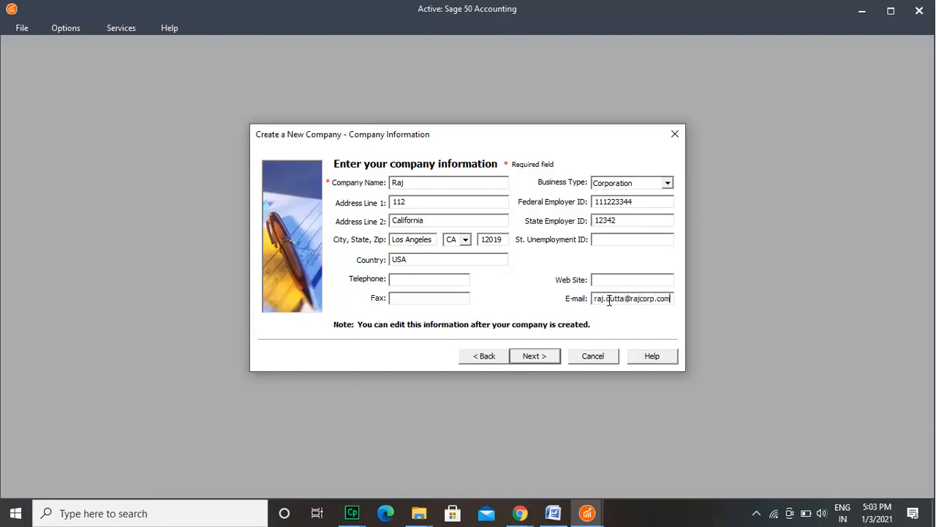
pyautogui.click(613, 280)
pyautogui.write('rajcorp.com')
pyautogui.click(553, 358)
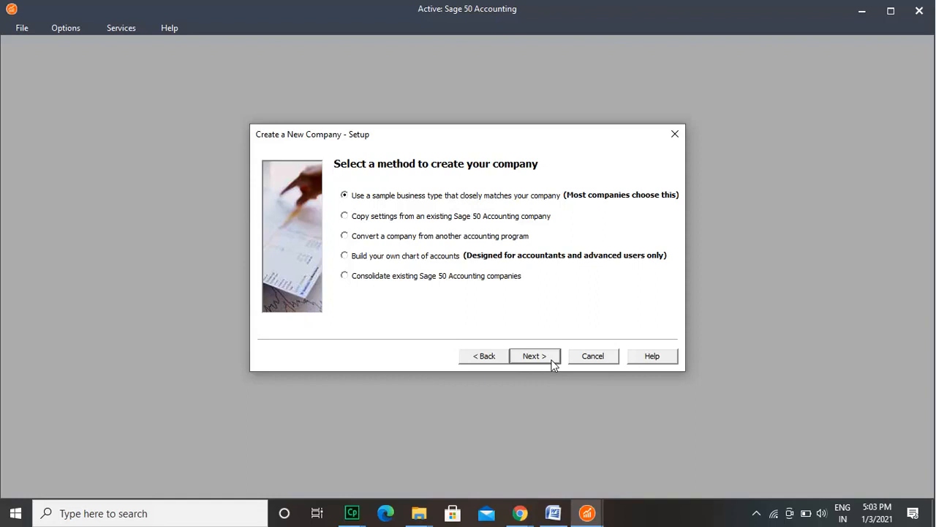
# Step: Select the sample business type that closely matches the company as the creation method and continue
pyautogui.click(344, 217)
pyautogui.click(344, 240)
pyautogui.click(344, 258)
pyautogui.click(345, 276)
pyautogui.click(365, 200)
pyautogui.click(534, 355)
# Step: Look through the simplified and detailed business types, keep Service Company and continue to the accounting method
pyautogui.click(487, 299)
pyautogui.click(487, 299)
pyautogui.click(487, 299)
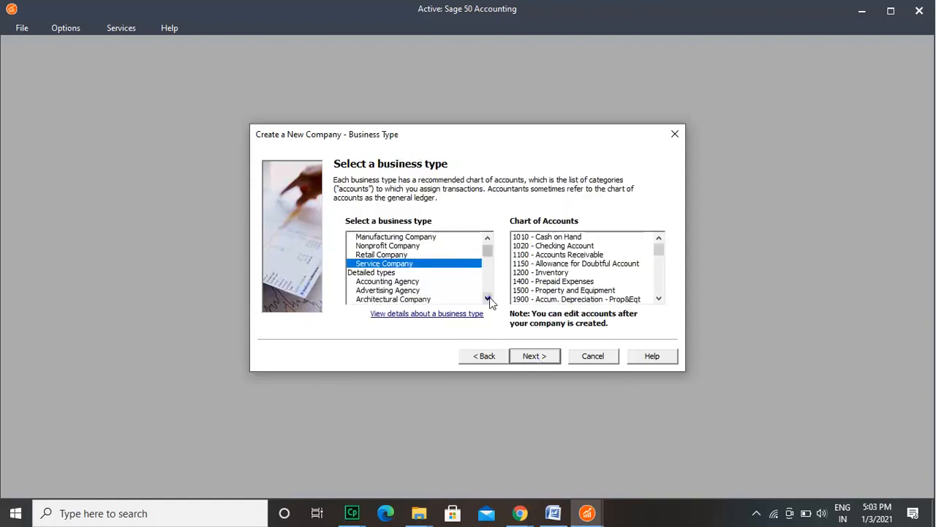
pyautogui.click(487, 299)
pyautogui.click(487, 299)
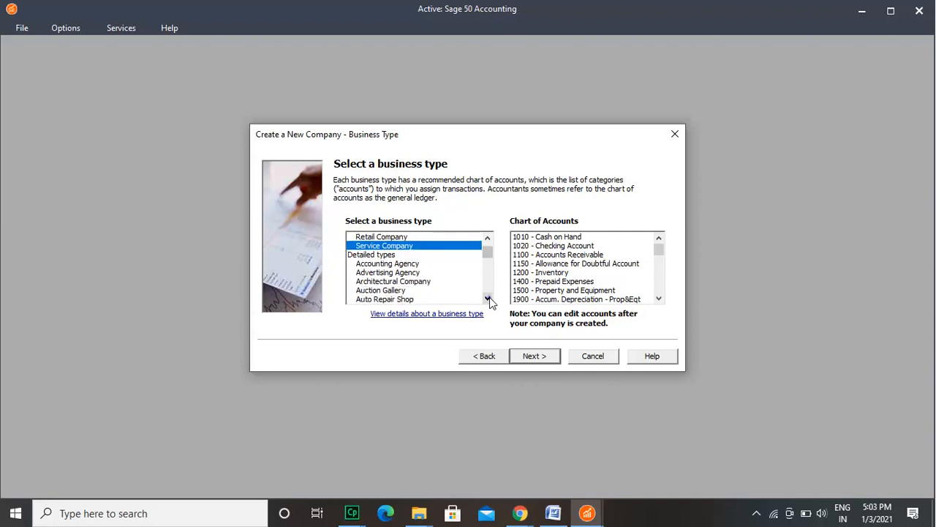
pyautogui.click(487, 299)
pyautogui.click(487, 300)
pyautogui.click(487, 299)
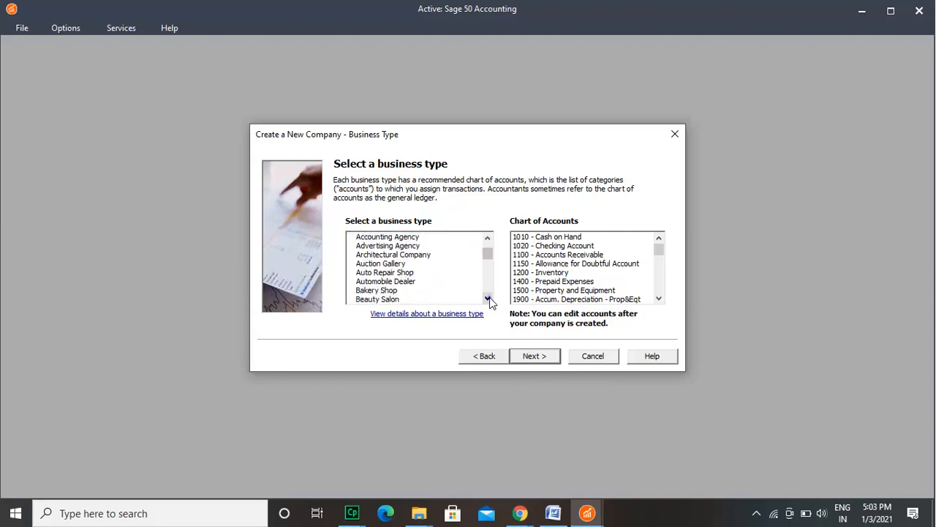
pyautogui.click(487, 299)
pyautogui.click(488, 300)
pyautogui.click(487, 299)
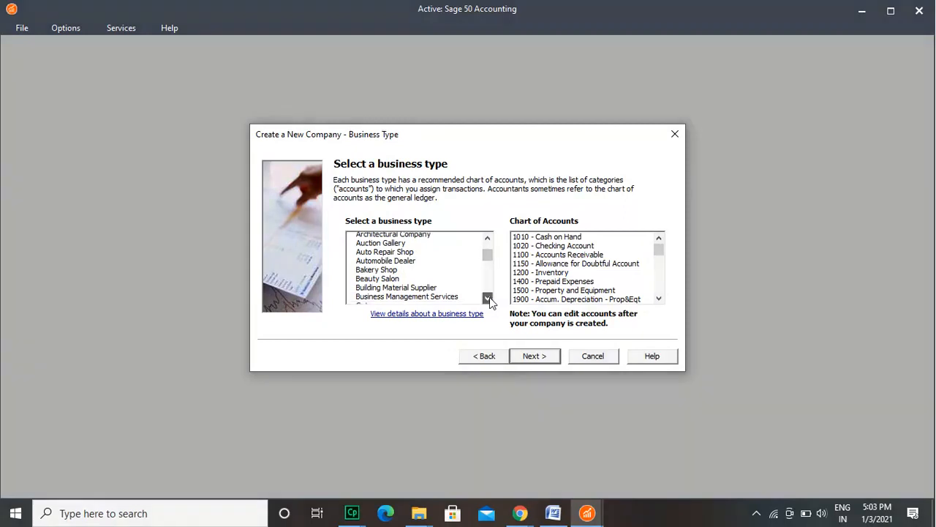
pyautogui.click(487, 299)
pyautogui.click(487, 299)
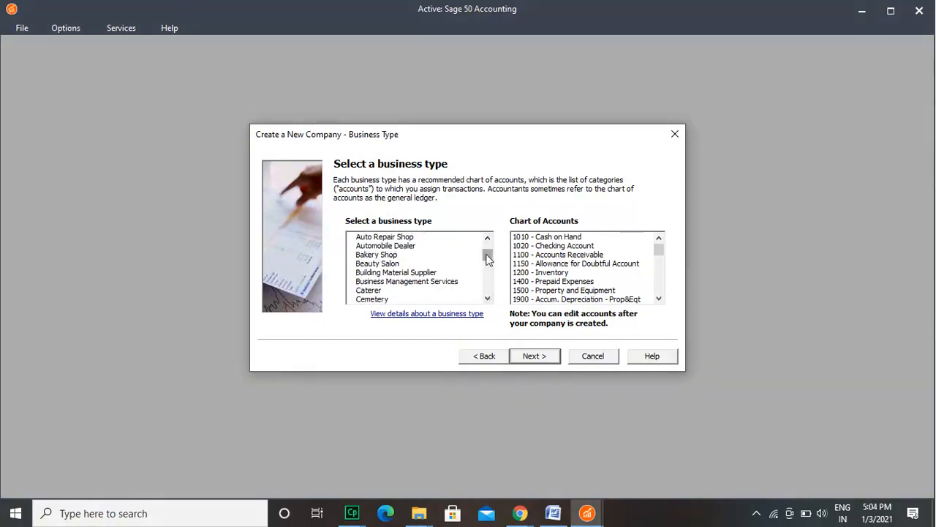
pyautogui.moveTo(487, 258)
pyautogui.mouseDown()
pyautogui.moveTo(489, 287)
pyautogui.moveTo(488, 245)
pyautogui.mouseUp()
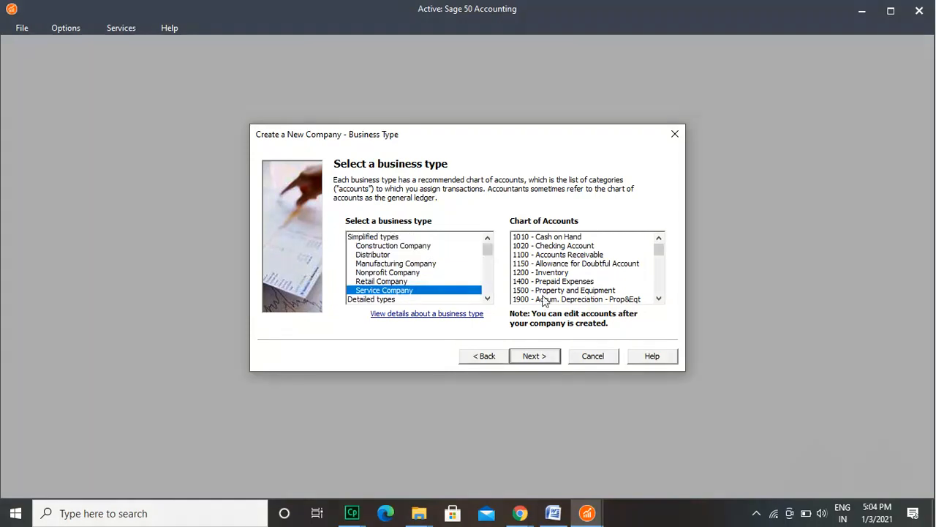
pyautogui.click(550, 357)
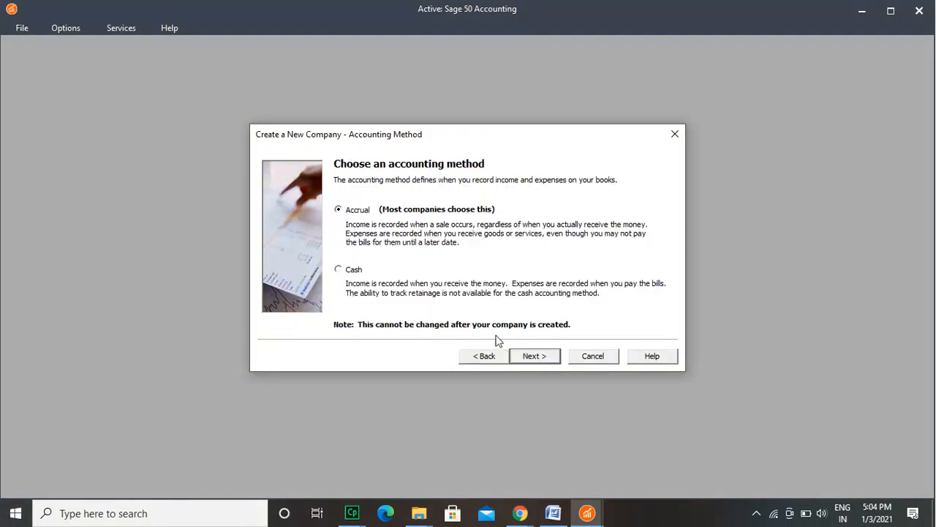
# Step: Choose Accrual as the accounting method and continue to the posting method
pyautogui.click(339, 270)
pyautogui.click(338, 209)
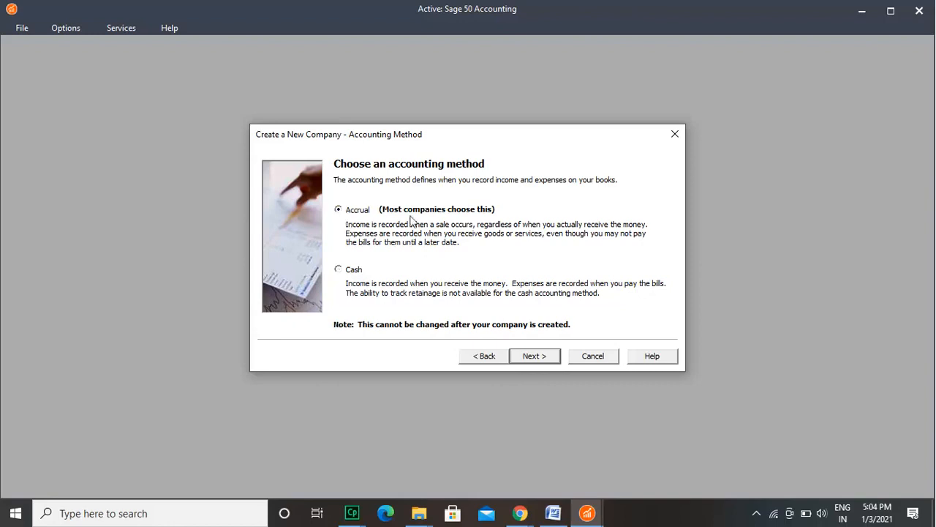
pyautogui.click(549, 356)
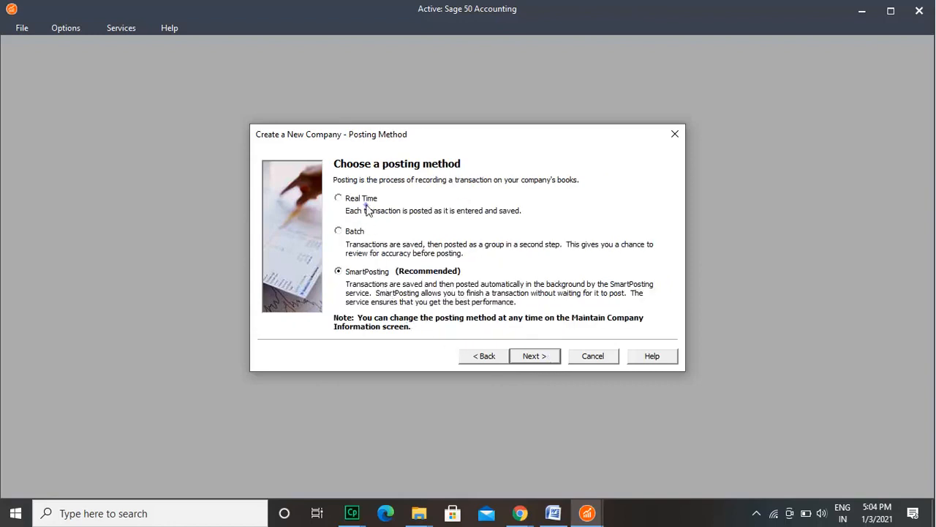
# Step: Choose SmartPosting as the posting method and continue to the accounting periods
pyautogui.click(338, 198)
pyautogui.click(338, 231)
pyautogui.click(338, 271)
pyautogui.click(544, 361)
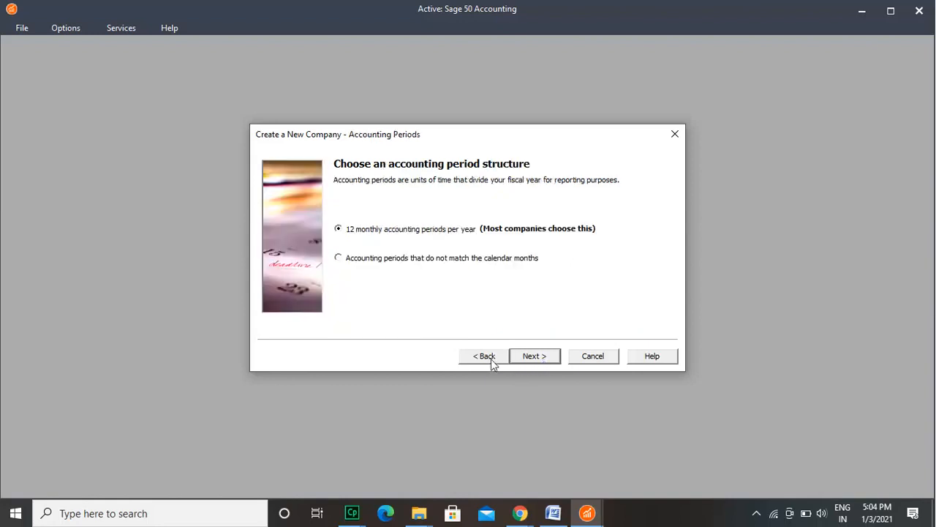
# Step: Choose 12 monthly accounting periods per year and accept January 2021 as the first period of the fiscal year
pyautogui.click(339, 258)
pyautogui.click(338, 229)
pyautogui.click(549, 359)
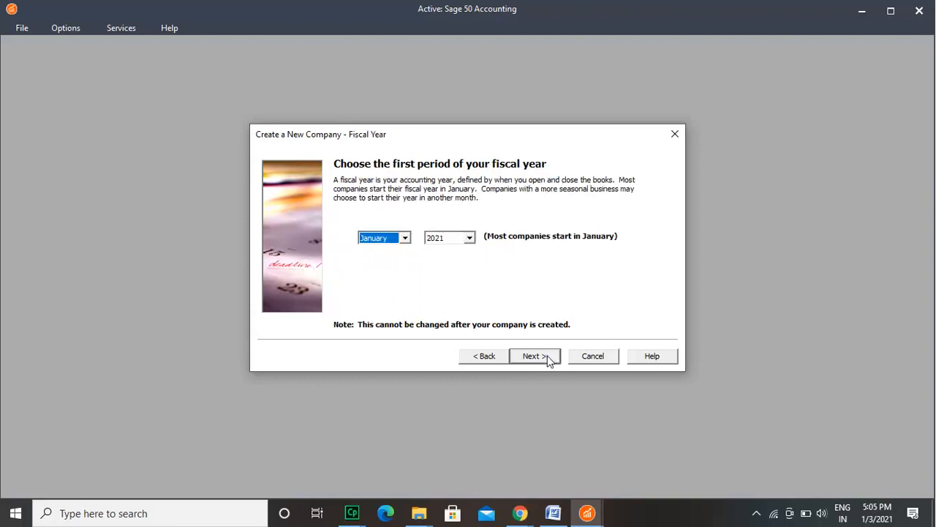
pyautogui.click(548, 357)
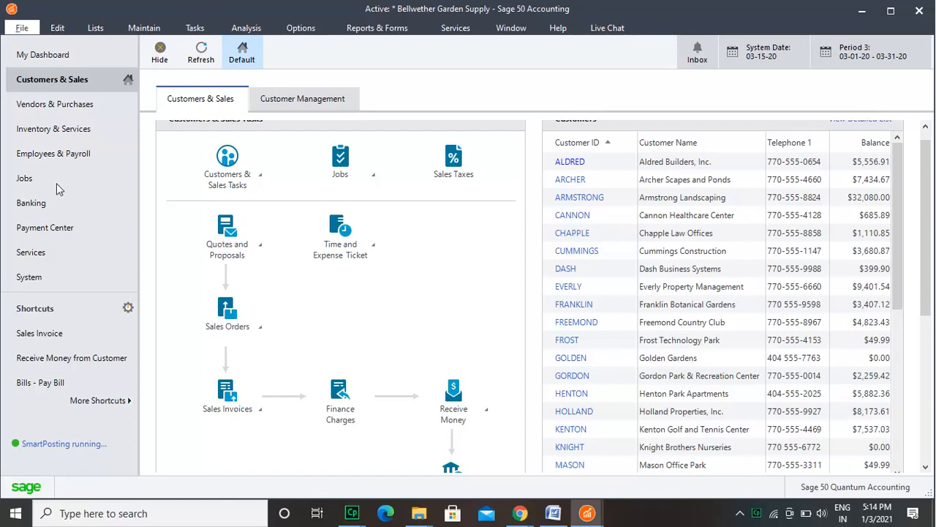
# Step: Start converting a QuickBooks company to Sage 50 and continue with sample_product-based business.qbw as the company to convert
pyautogui.click(22, 29)
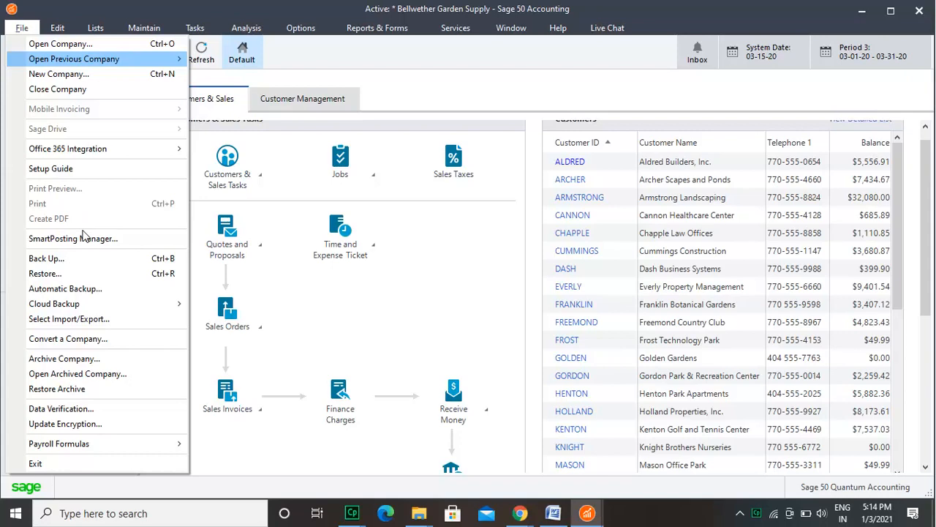
pyautogui.press('Up')
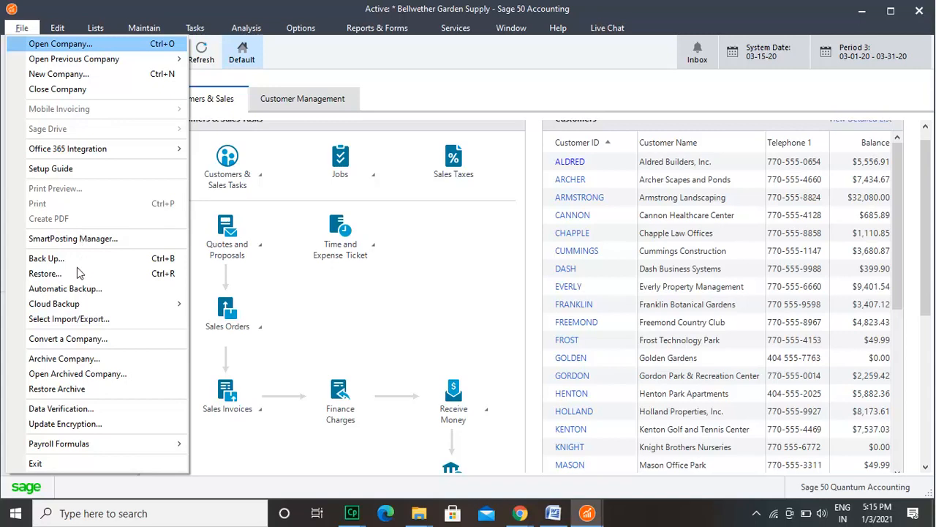
pyautogui.click(78, 339)
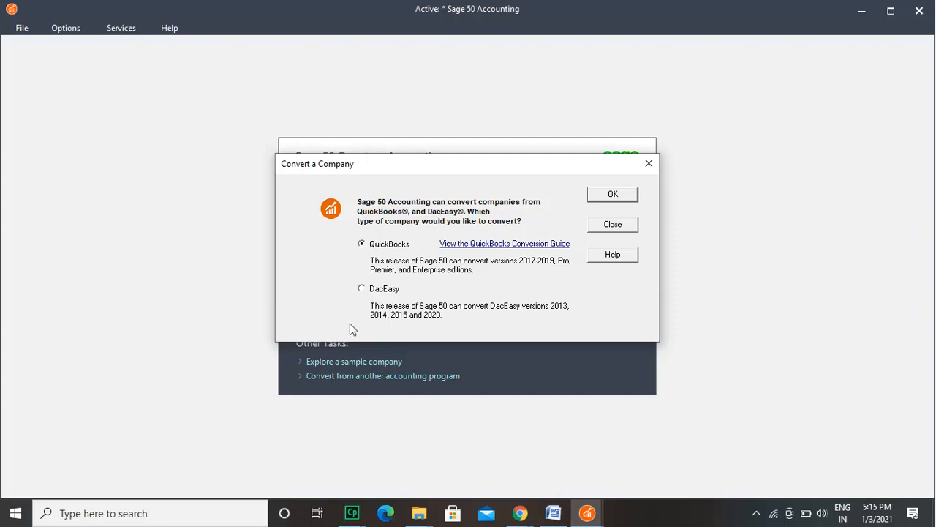
pyautogui.click(609, 196)
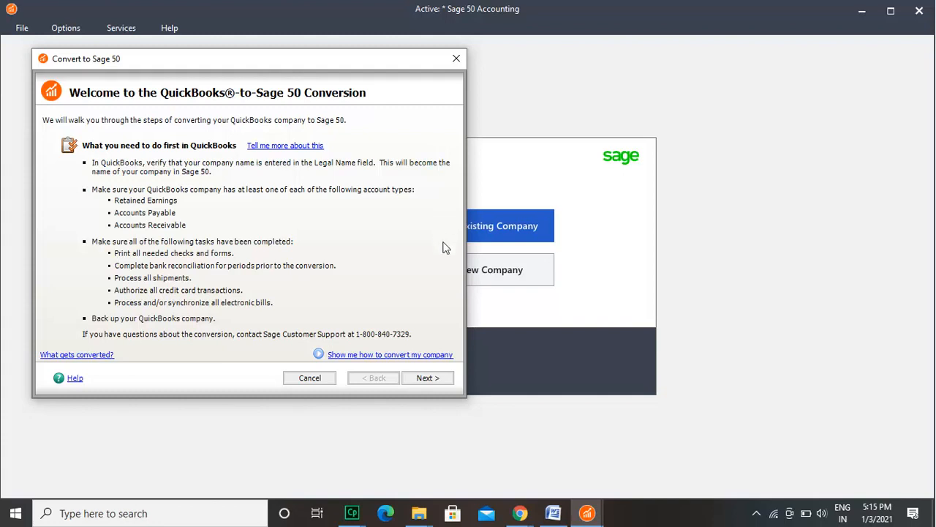
pyautogui.click(431, 379)
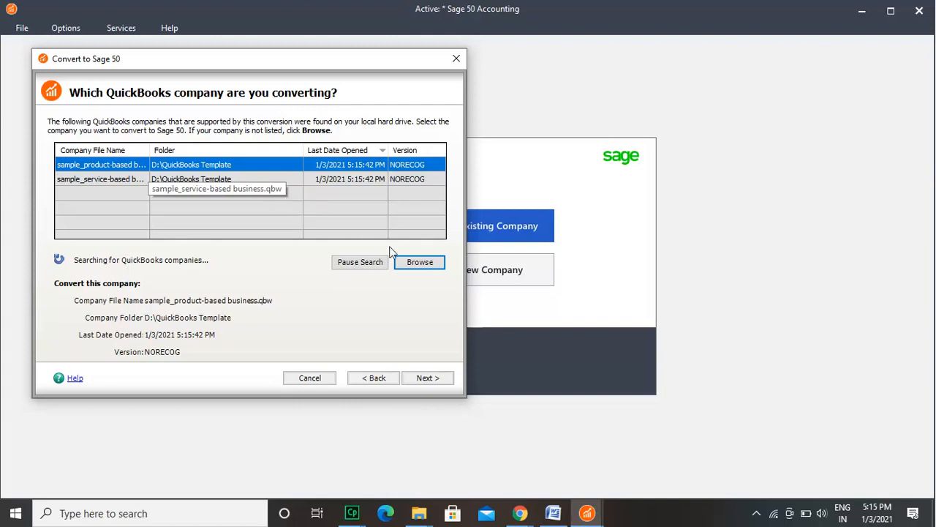
pyautogui.click(442, 378)
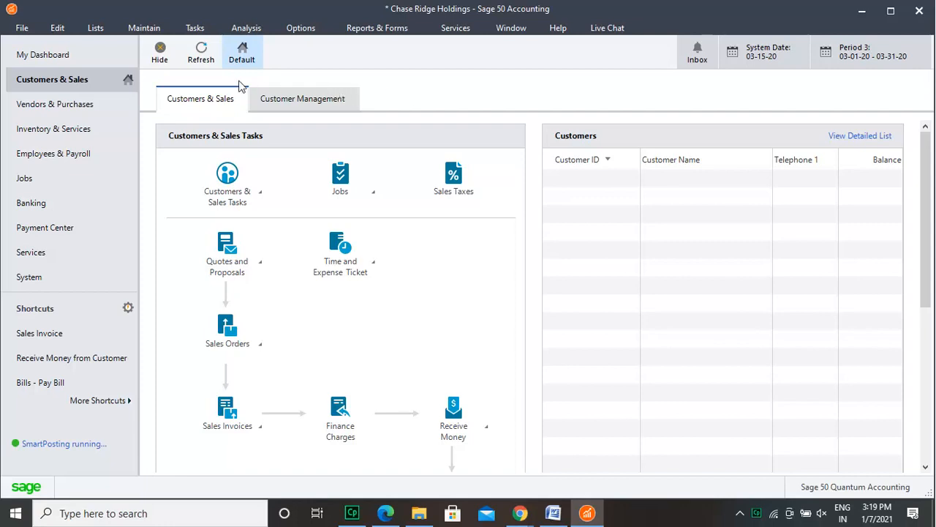
# Step: Open the customer defaults and set the standard terms to due in number of days, net due in 5 days and discount in 5 days
pyautogui.click(145, 30)
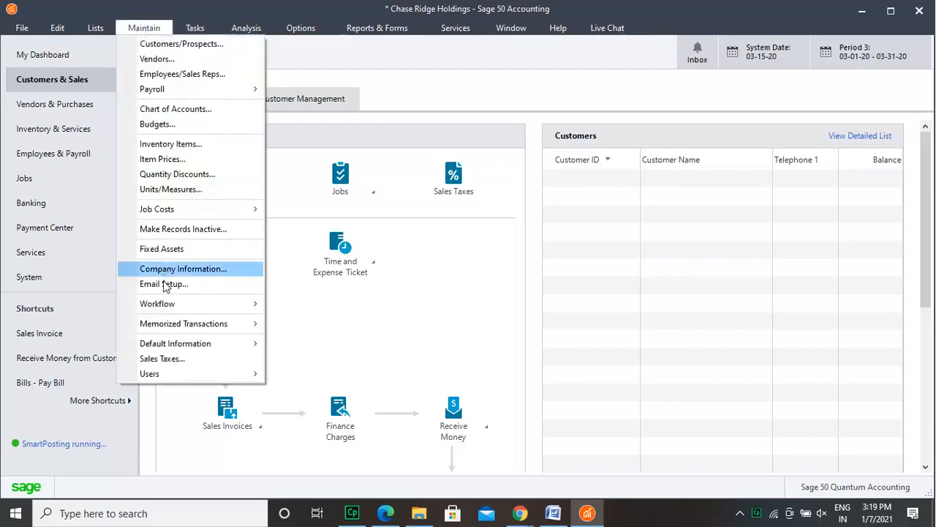
pyautogui.moveTo(171, 345)
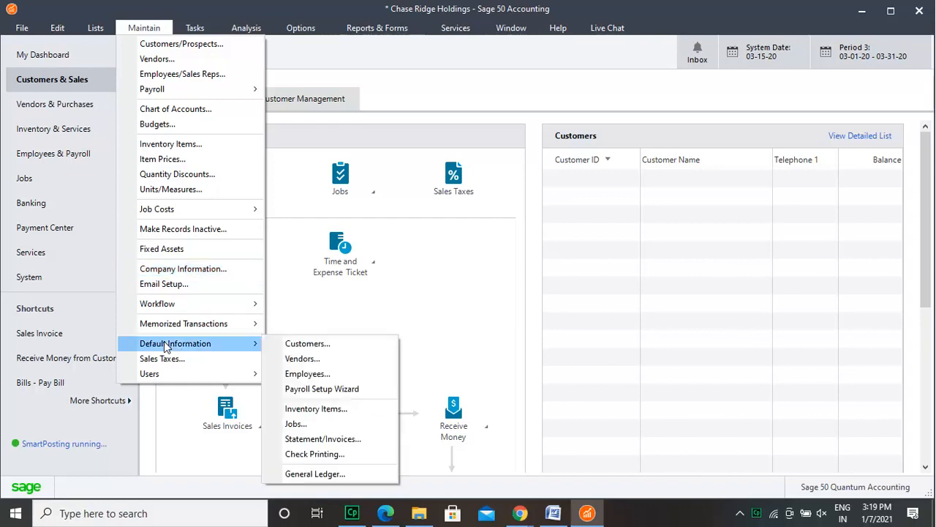
pyautogui.click(295, 345)
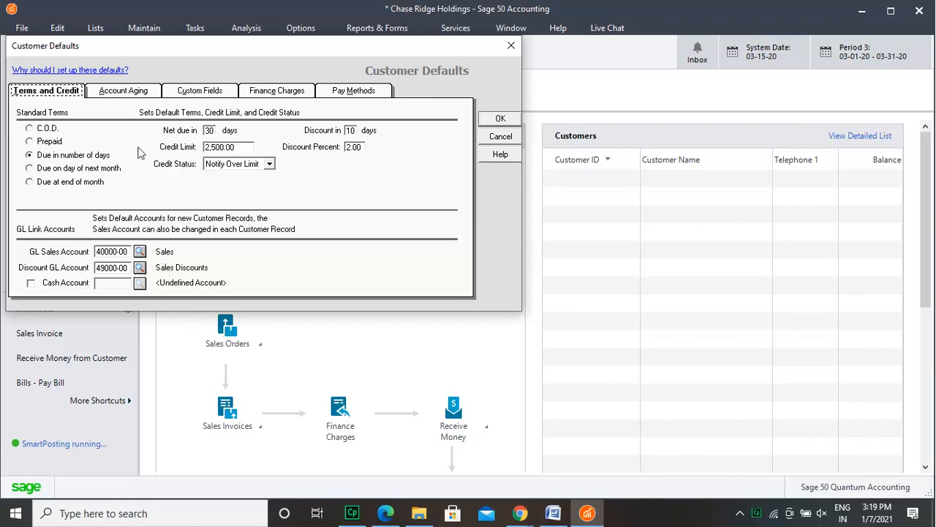
pyautogui.click(30, 128)
pyautogui.click(29, 154)
pyautogui.click(350, 130)
pyautogui.write('5')
pyautogui.click(209, 130)
pyautogui.write('5')
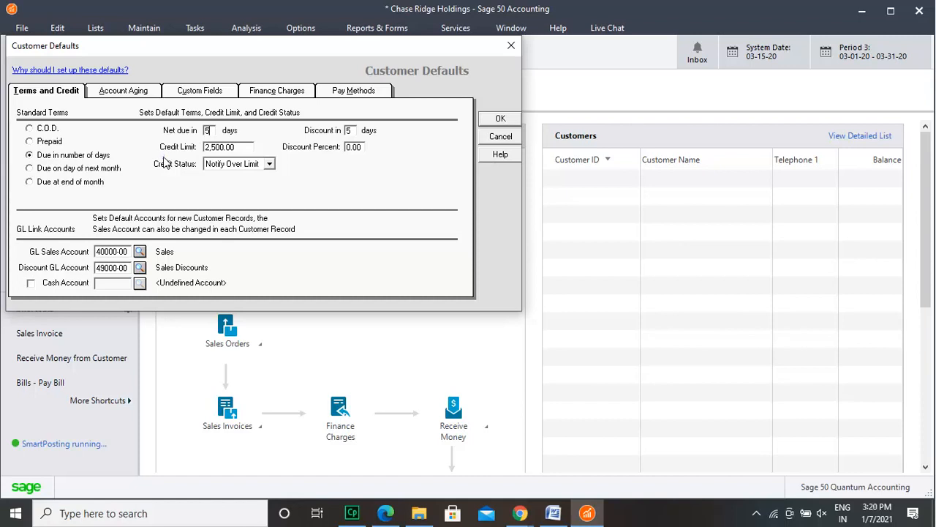
# Step: Set the default credit status to No Credit Limit and enable the cash account with account 12000-00
pyautogui.click(269, 164)
pyautogui.click(227, 174)
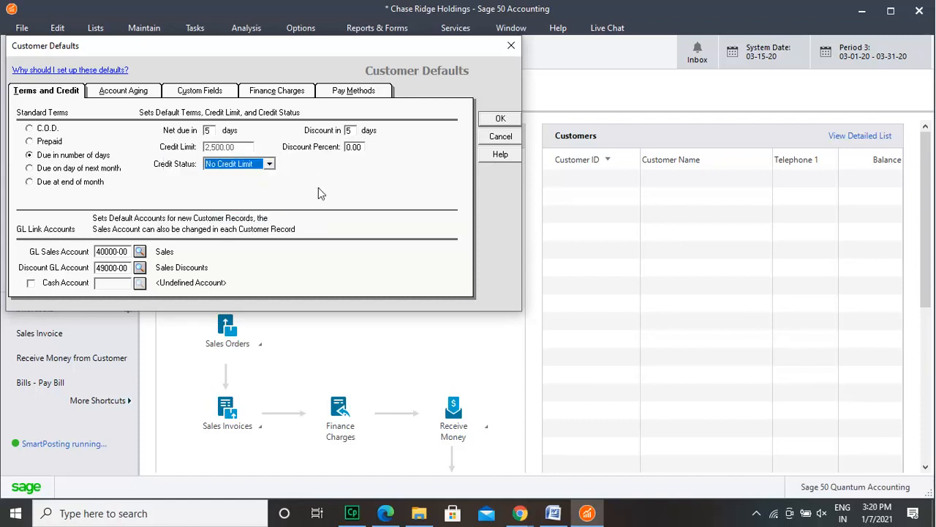
pyautogui.click(31, 283)
pyautogui.click(140, 283)
pyautogui.doubleClick(113, 385)
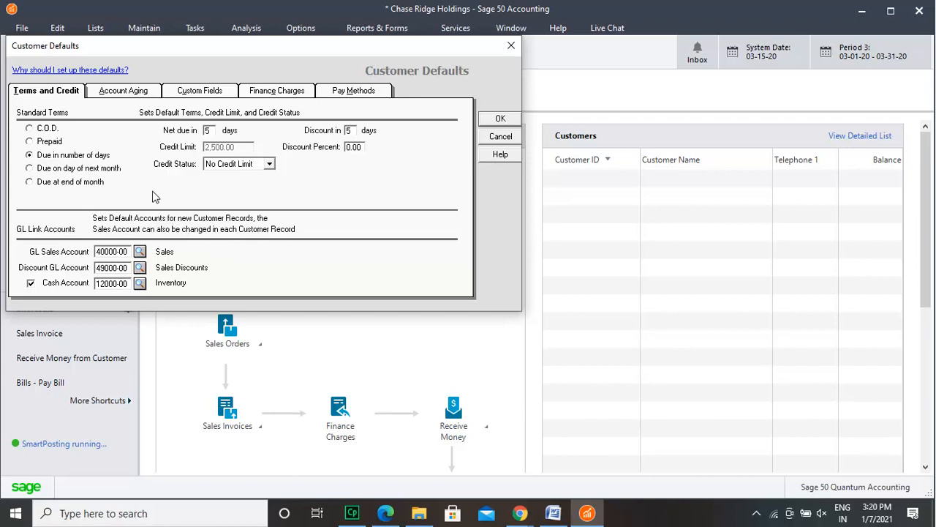
# Step: Set customer invoices to age by invoice date and look over the custom field labels
pyautogui.click(133, 94)
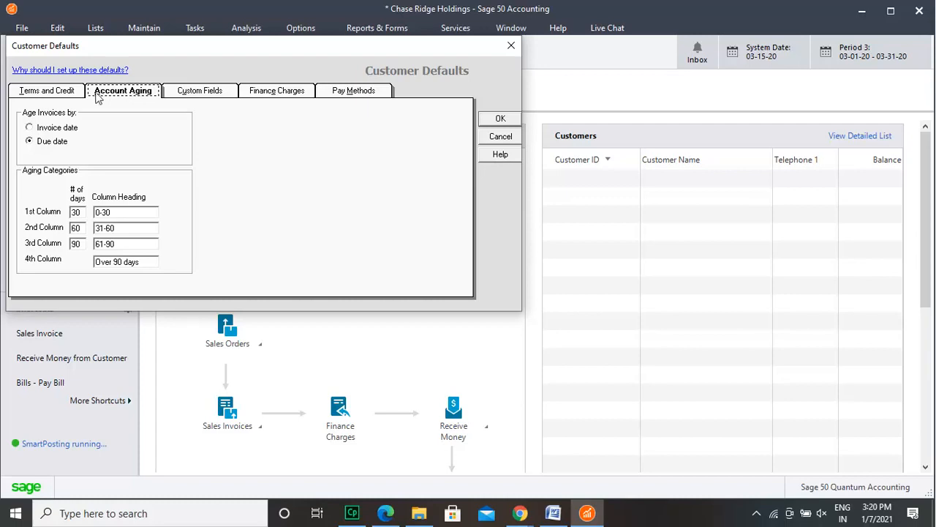
pyautogui.click(67, 130)
pyautogui.click(194, 92)
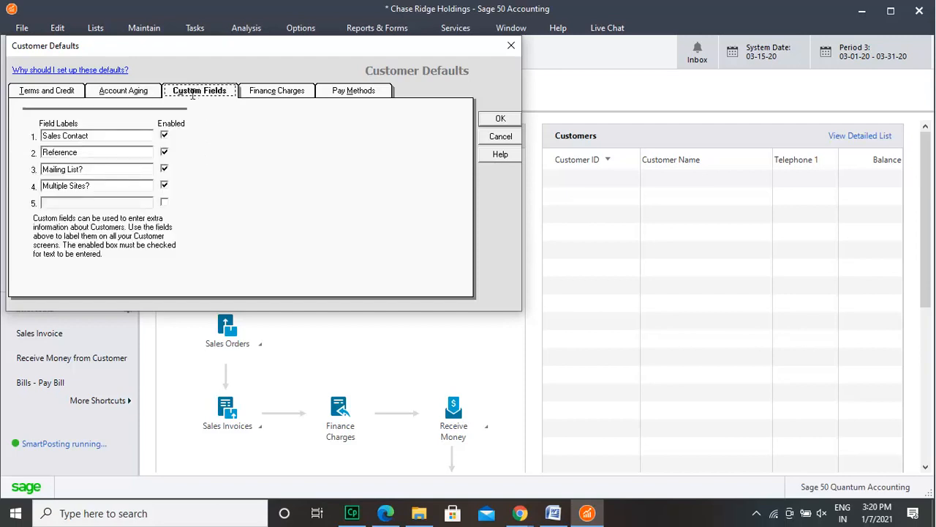
pyautogui.click(130, 152)
pyautogui.click(121, 187)
# Step: Enable finance charges on invoices 10 days overdue, up to $100.00, with a 12.00% annual interest rate
pyautogui.click(283, 95)
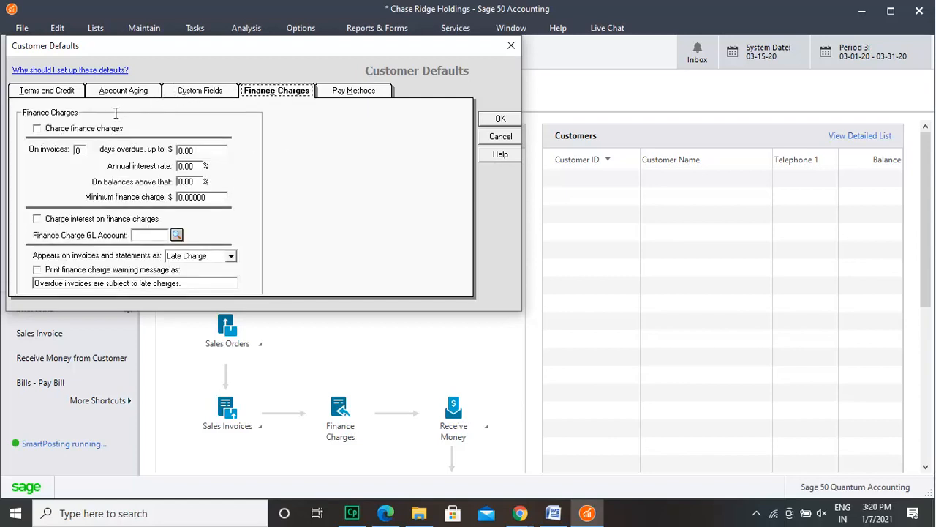
pyautogui.click(80, 149)
pyautogui.write('10')
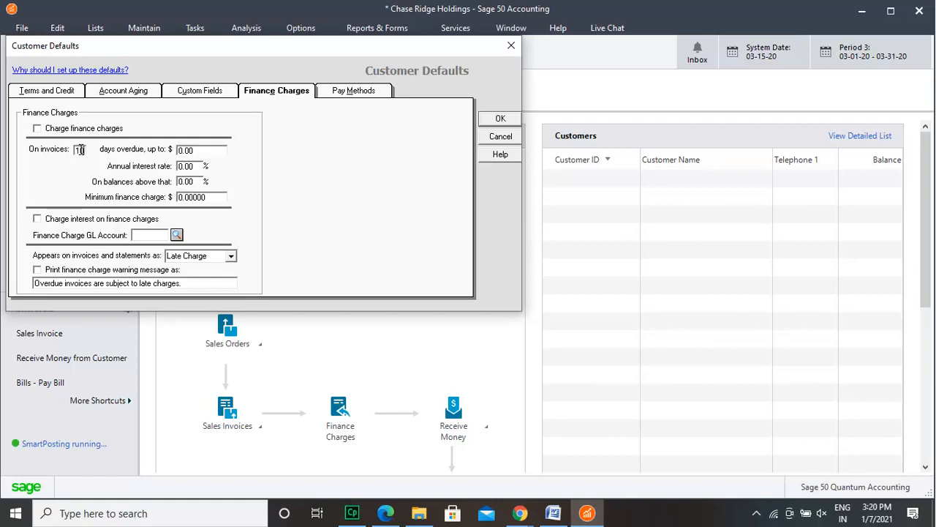
pyautogui.click(37, 129)
pyautogui.click(205, 149)
pyautogui.write('100')
pyautogui.click(184, 167)
pyautogui.write('18')
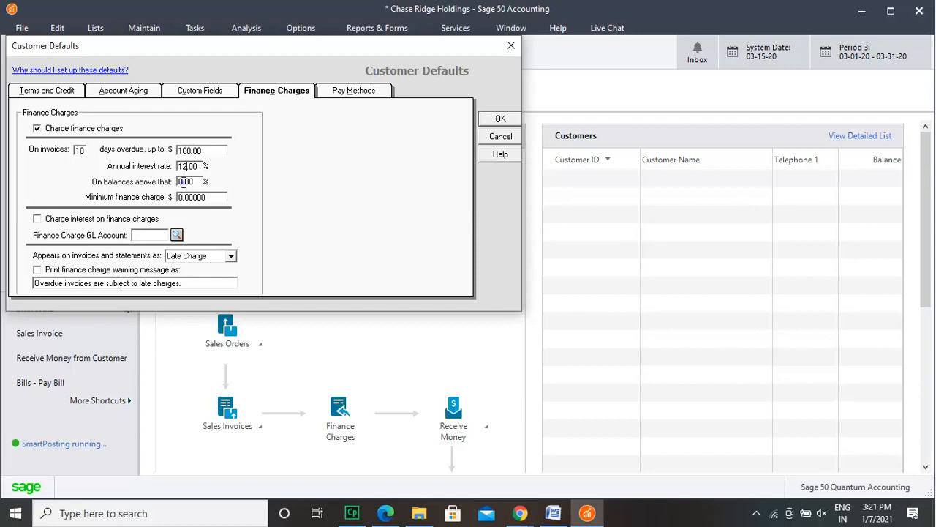
# Step: Set 5.00% on balances above that, a $150.00 minimum finance charge and interest on finance charges, and save the customer defaults
pyautogui.click(184, 181)
pyautogui.write('5')
pyautogui.click(182, 198)
pyautogui.write('150')
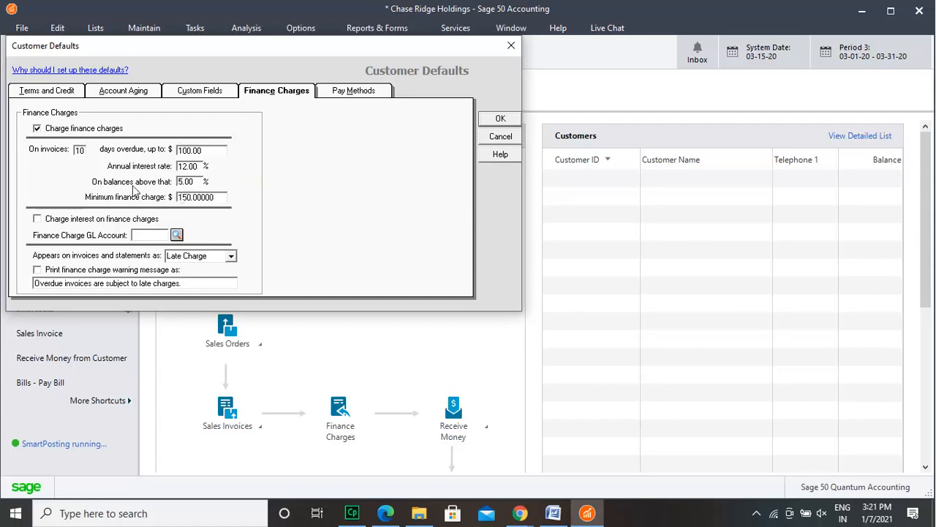
pyautogui.click(37, 219)
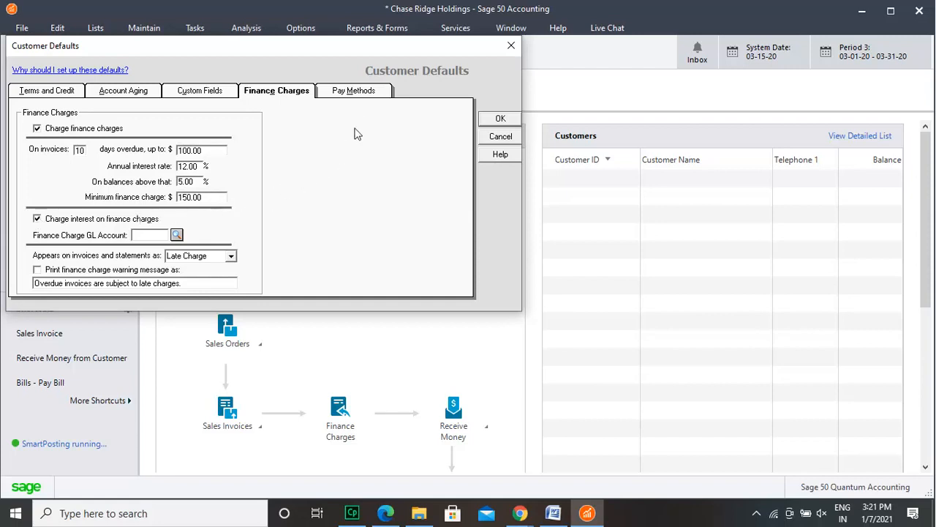
pyautogui.click(350, 92)
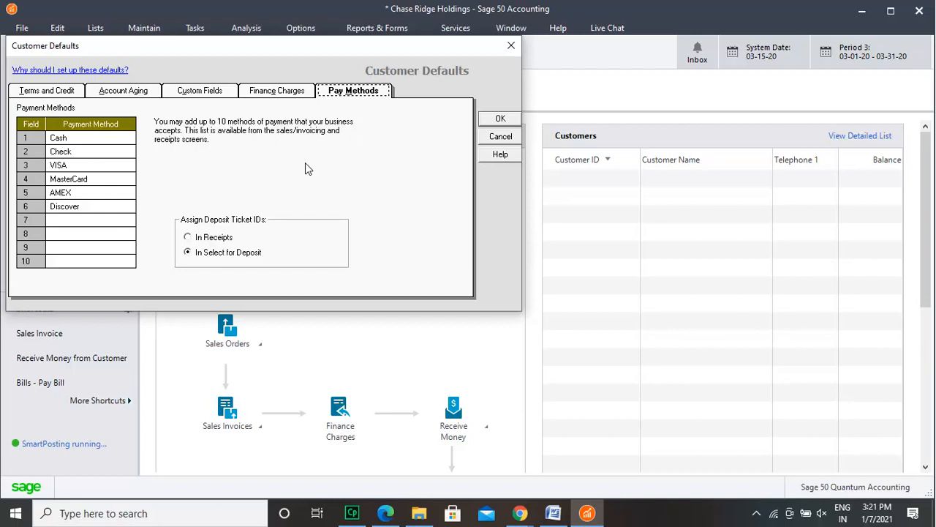
pyautogui.click(500, 119)
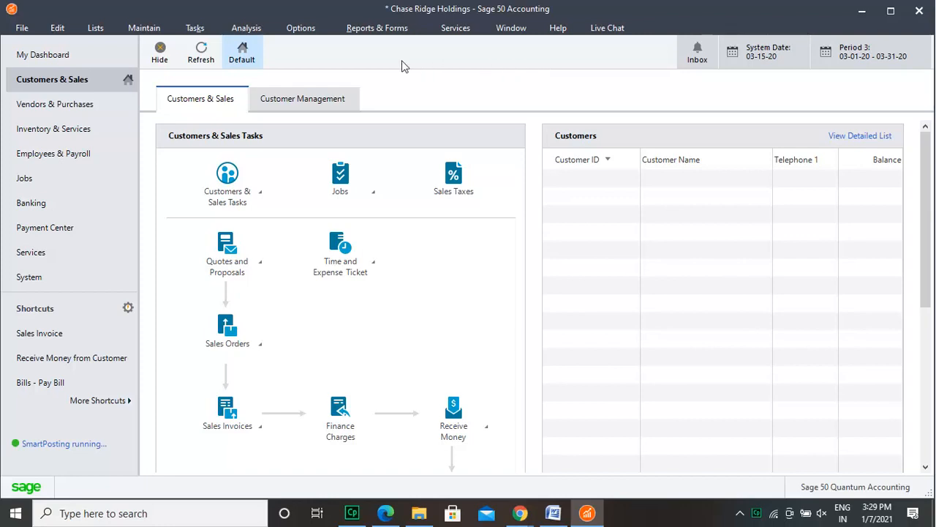
# Step: Set the discount percentage to 5 in the vendor default payment terms and look at the expense and discount GL account fields
pyautogui.click(143, 28)
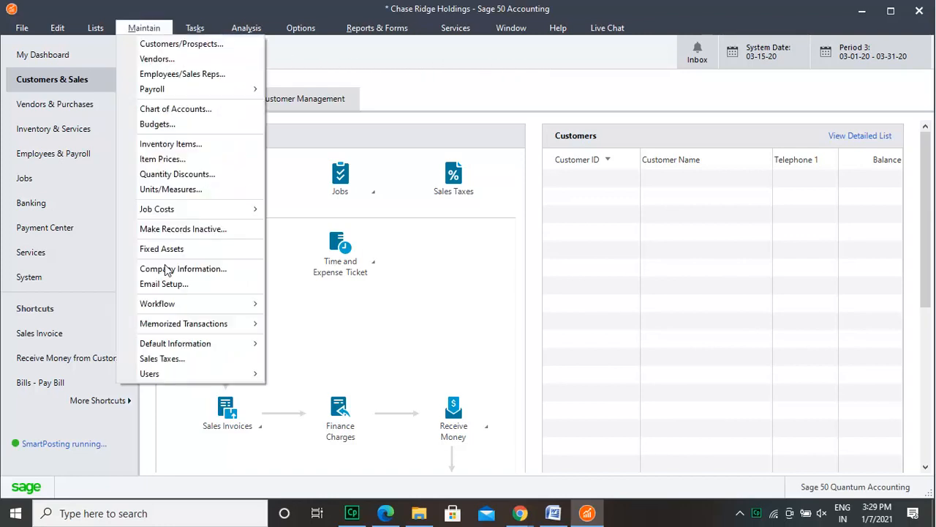
pyautogui.moveTo(169, 347)
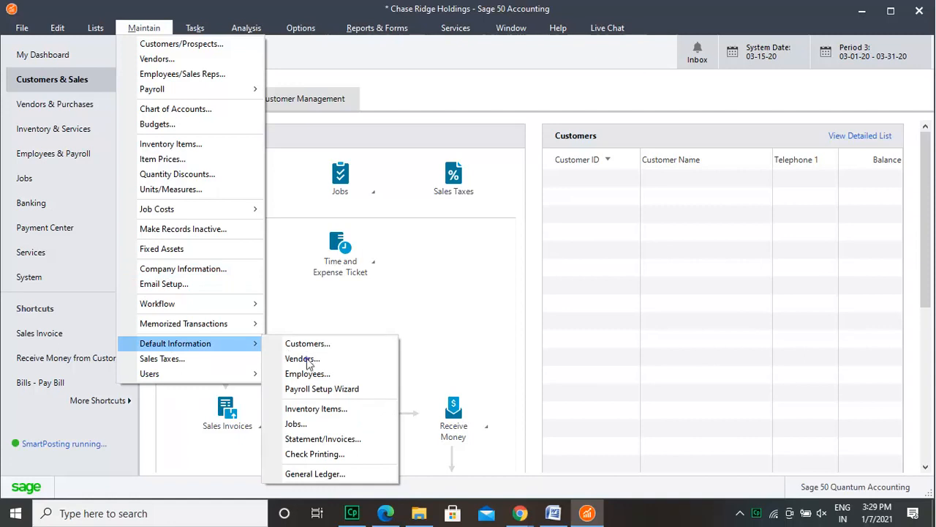
pyautogui.click(307, 360)
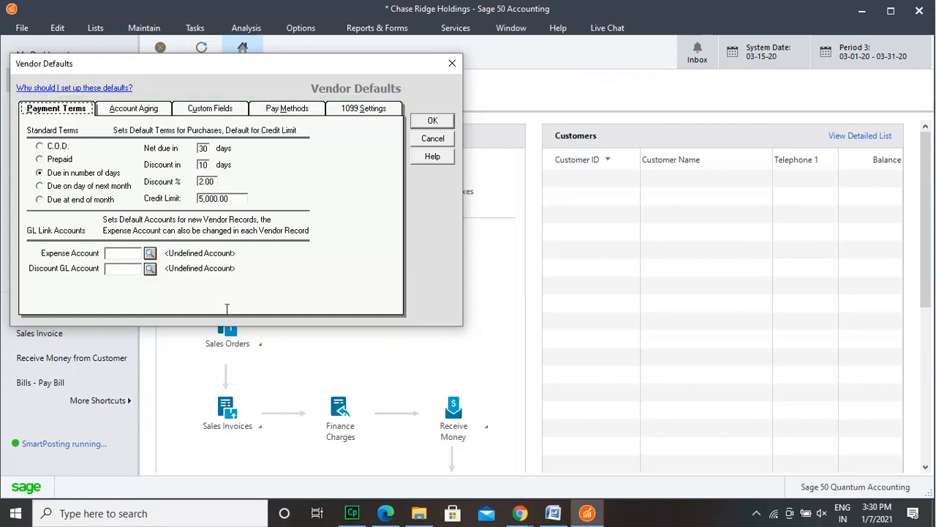
pyautogui.click(203, 180)
pyautogui.press('BackSpace')
pyautogui.write('5')
pyautogui.click(118, 257)
pyautogui.click(118, 270)
# Step: Look over the vendor aging categories and enable a fourth vendor custom field labelled Special Account
pyautogui.click(124, 112)
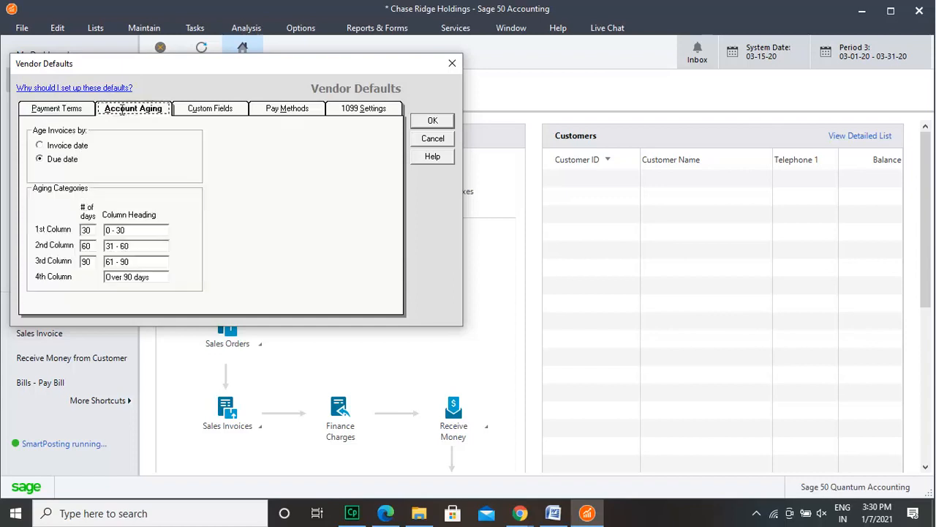
pyautogui.click(114, 248)
pyautogui.click(222, 115)
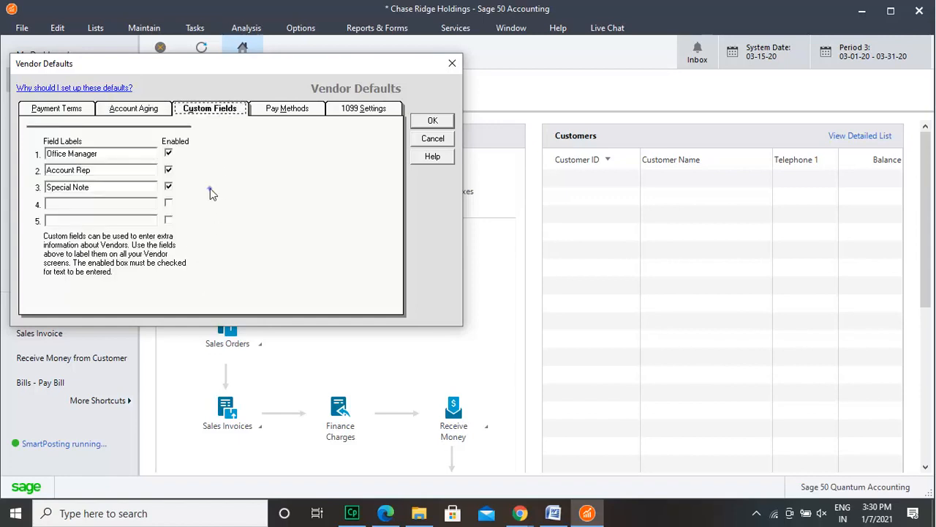
pyautogui.click(168, 204)
pyautogui.click(151, 204)
pyautogui.write('Special')
pyautogui.write(' Business')
pyautogui.press('BackSpace')
pyautogui.press('BackSpace')
pyautogui.press('BackSpace')
pyautogui.press('BackSpace')
pyautogui.press('BackSpace')
pyautogui.press('BackSpace')
pyautogui.press('BackSpace')
pyautogui.press('BackSpace')
pyautogui.press('BackSpace')
pyautogui.press('BackSpace')
pyautogui.press('BackSpace')
pyautogui.press('BackSpace')
pyautogui.press('BackSpace')
pyautogui.press('BackSpace')
pyautogui.press('BackSpace')
pyautogui.press('BackSpace')
pyautogui.write('Special Account')
# Step: Review the vendor payment methods and 1099 settings, and save the vendor defaults
pyautogui.click(291, 109)
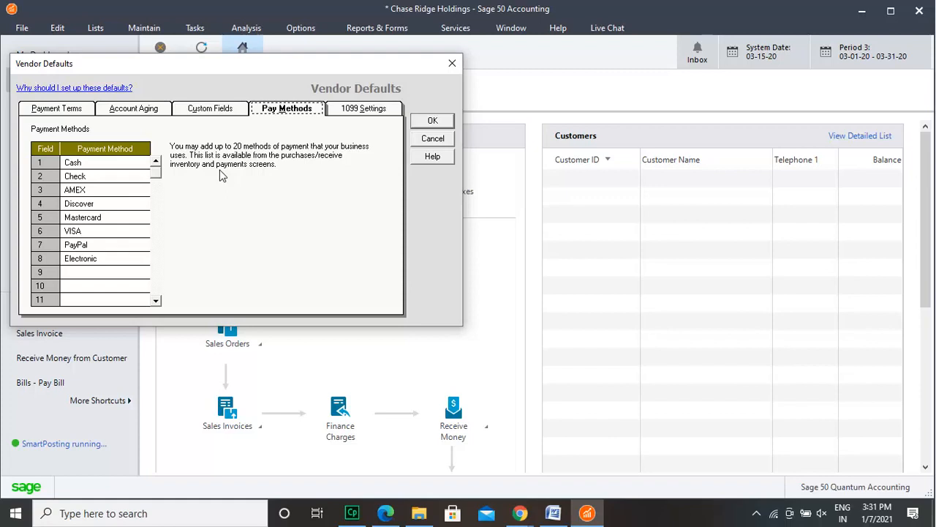
pyautogui.click(369, 115)
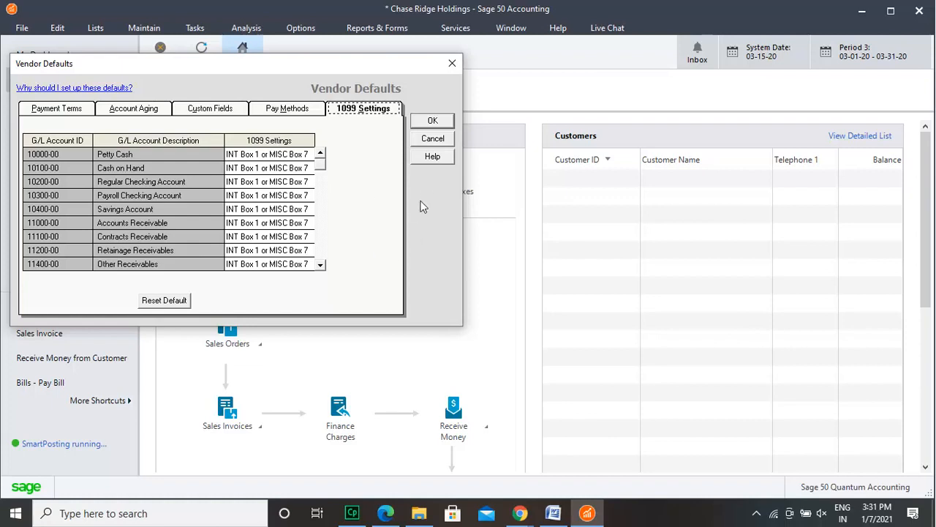
pyautogui.click(431, 121)
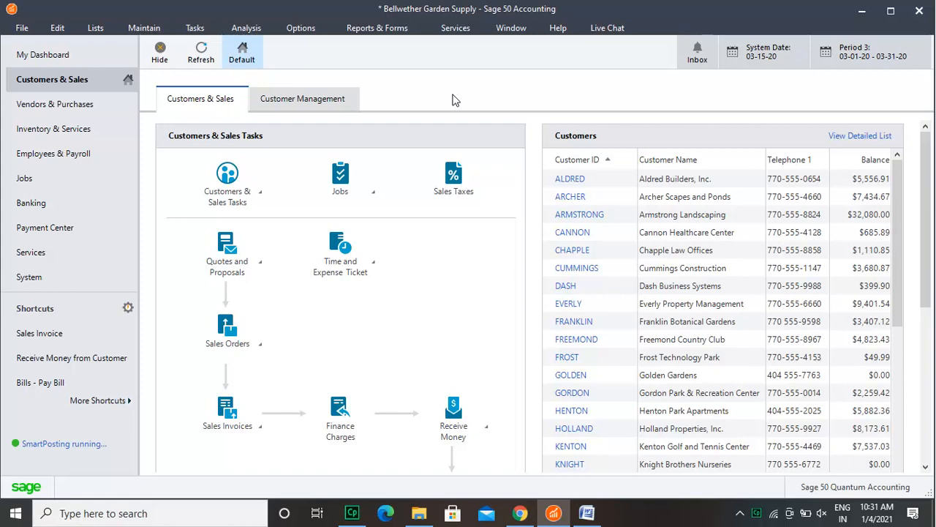
# Step: In the inventory item defaults, allow duplicate UPC / SKU and part number values and set the default item class to Stock item
pyautogui.click(146, 28)
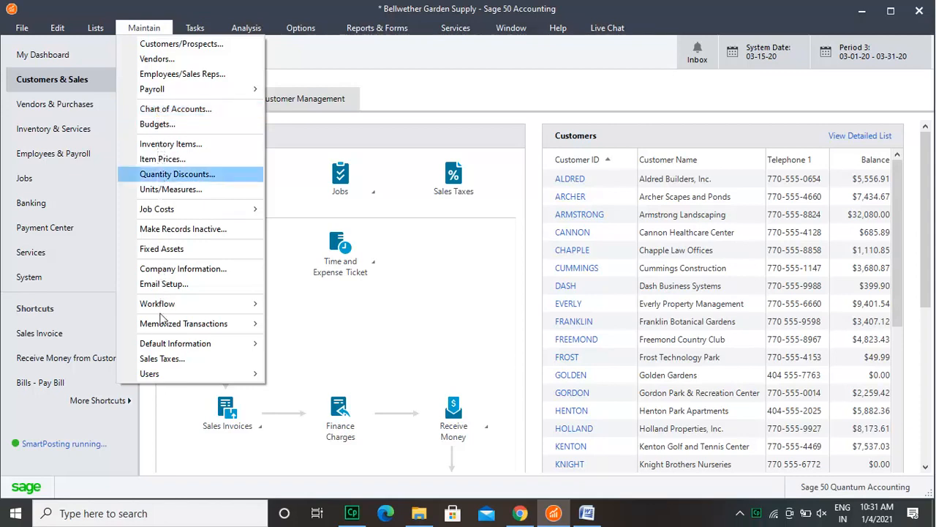
pyautogui.moveTo(163, 347)
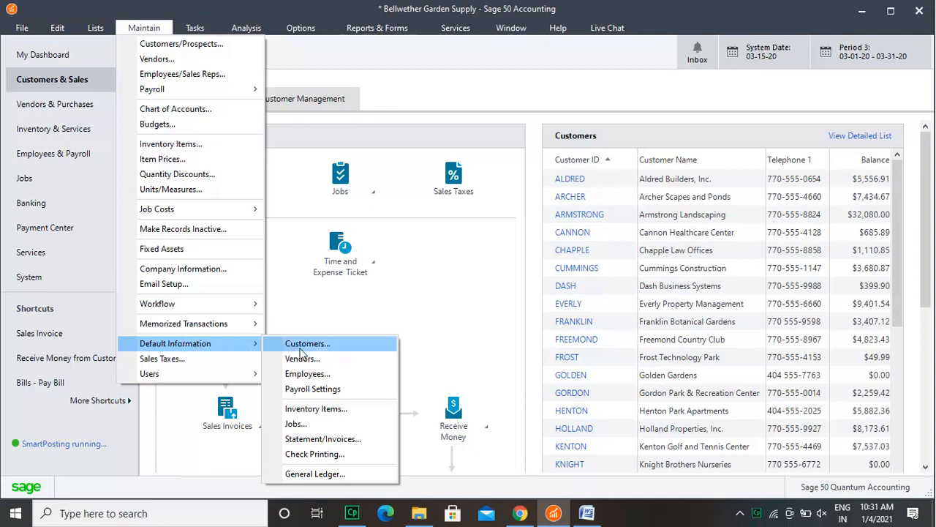
pyautogui.click(319, 409)
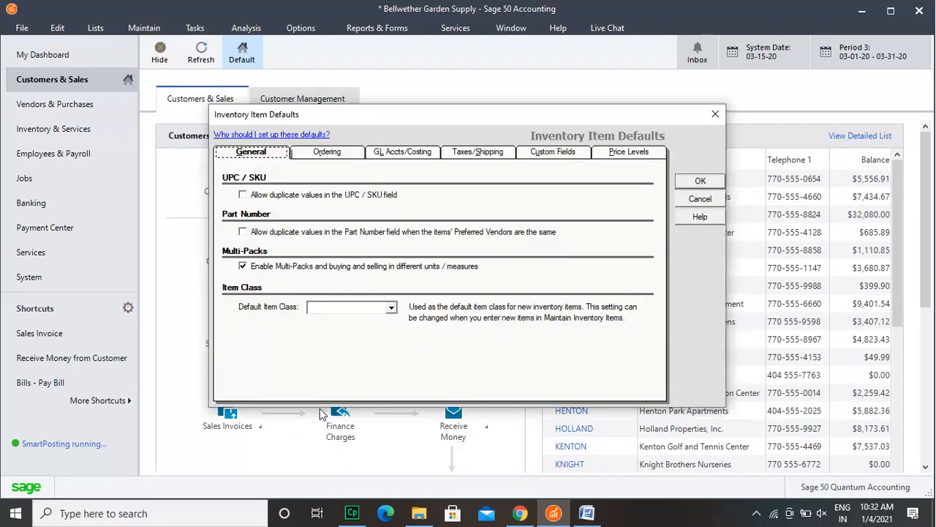
pyautogui.click(242, 194)
pyautogui.click(243, 233)
pyautogui.click(391, 307)
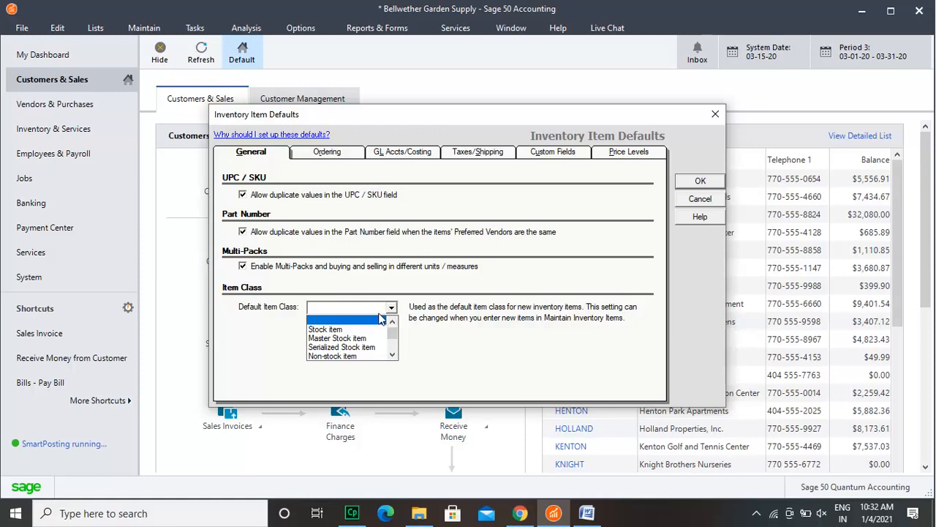
pyautogui.click(367, 329)
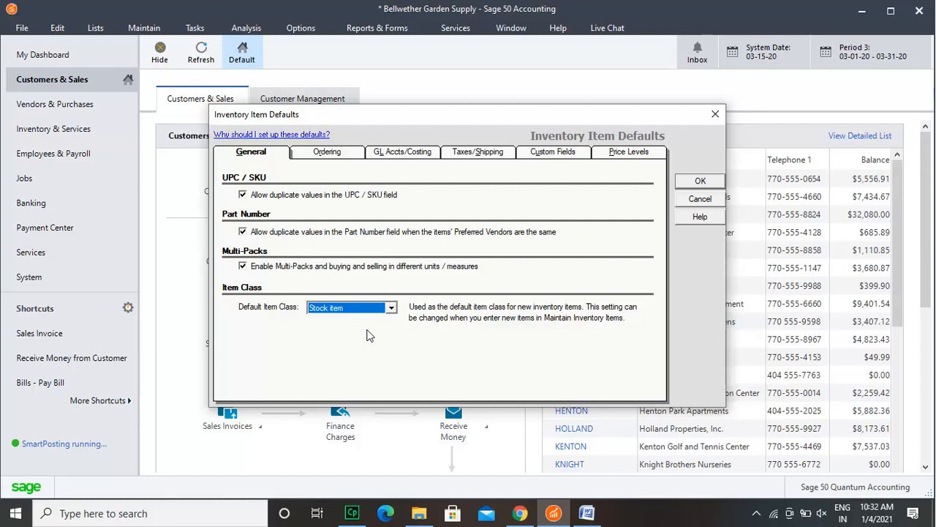
# Step: Switch the sales order and proposal out-of-stock warning to quantity available and back to quantity on hand
pyautogui.click(342, 161)
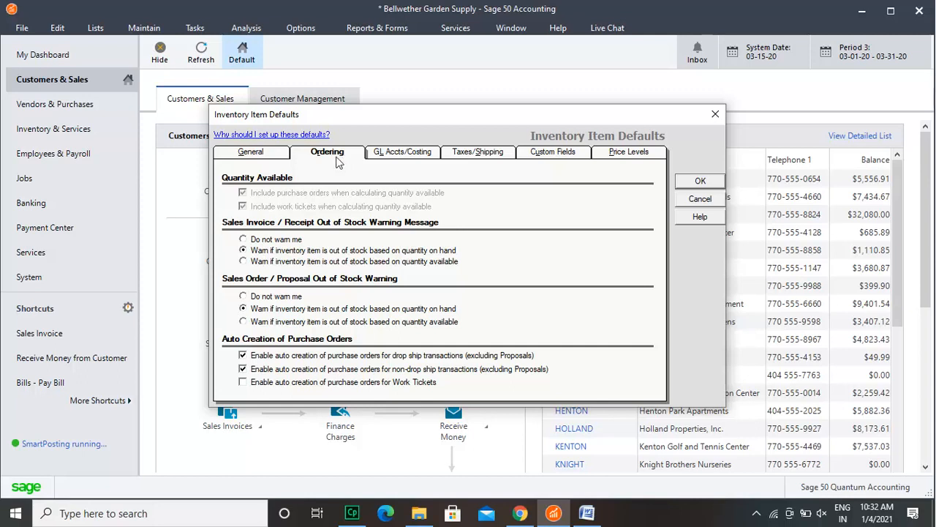
pyautogui.click(267, 323)
pyautogui.click(259, 310)
# Step: Examine the default GL accounts and costing methods for the Stock item and Master Stock item classes
pyautogui.click(399, 153)
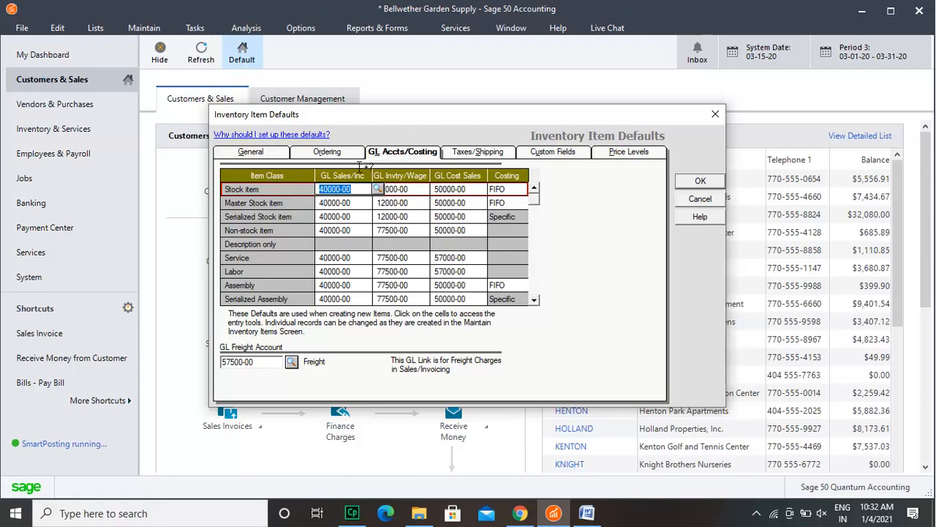
pyautogui.click(453, 203)
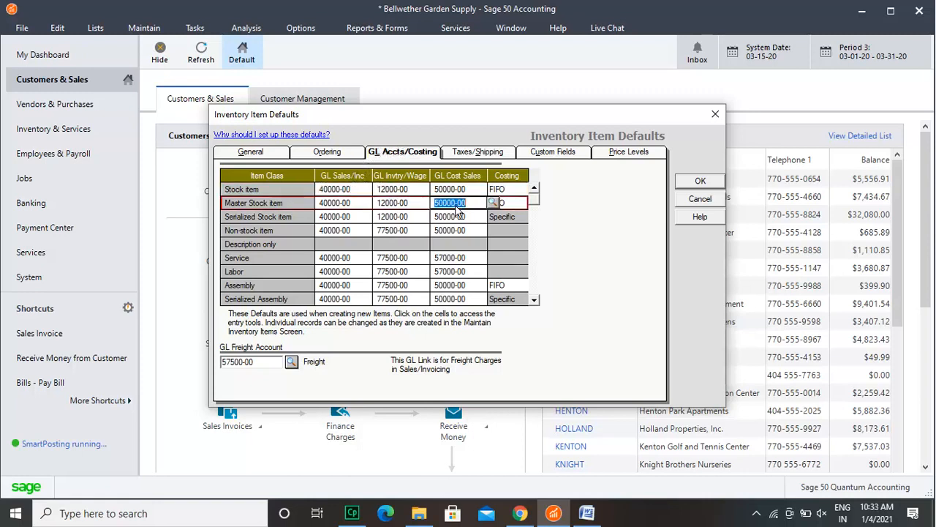
pyautogui.click(392, 205)
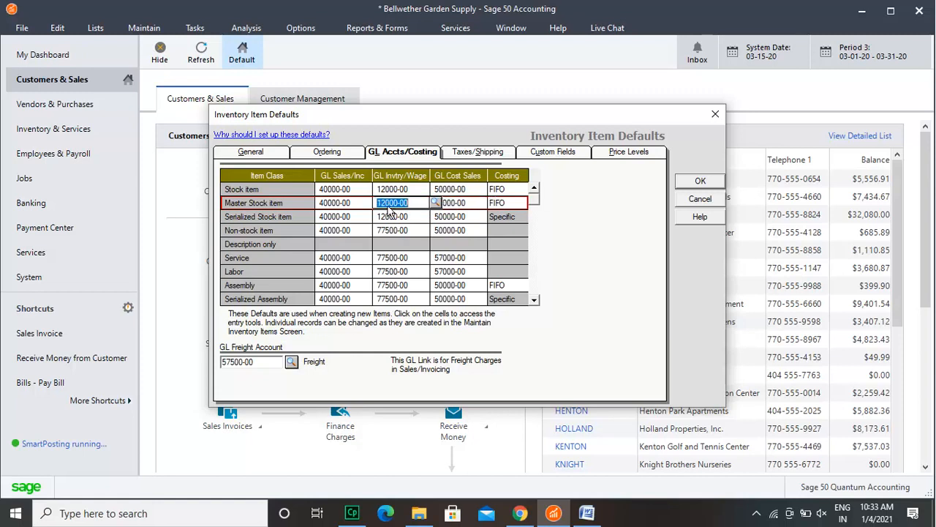
pyautogui.click(356, 191)
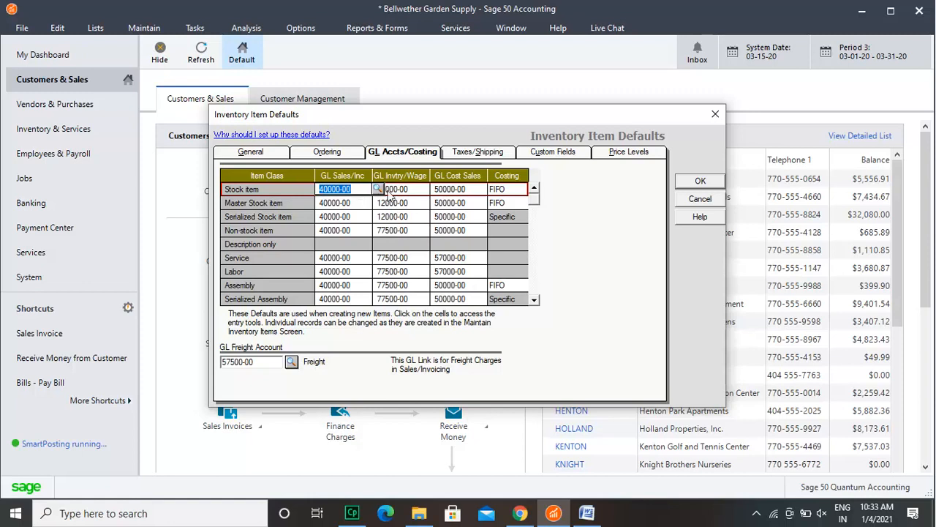
# Step: Set ship method 1 to FedEx and ship method 9 to US Post, and look over the item tax types
pyautogui.click(496, 157)
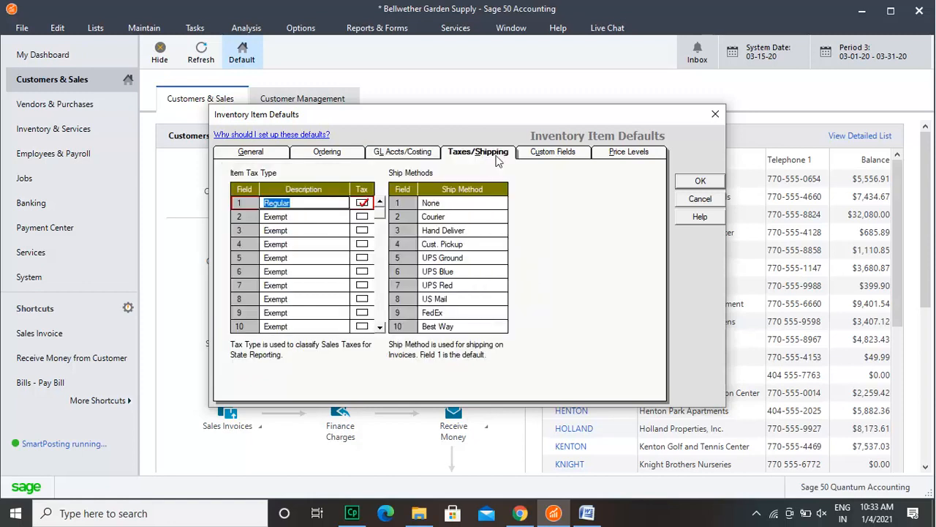
pyautogui.click(467, 203)
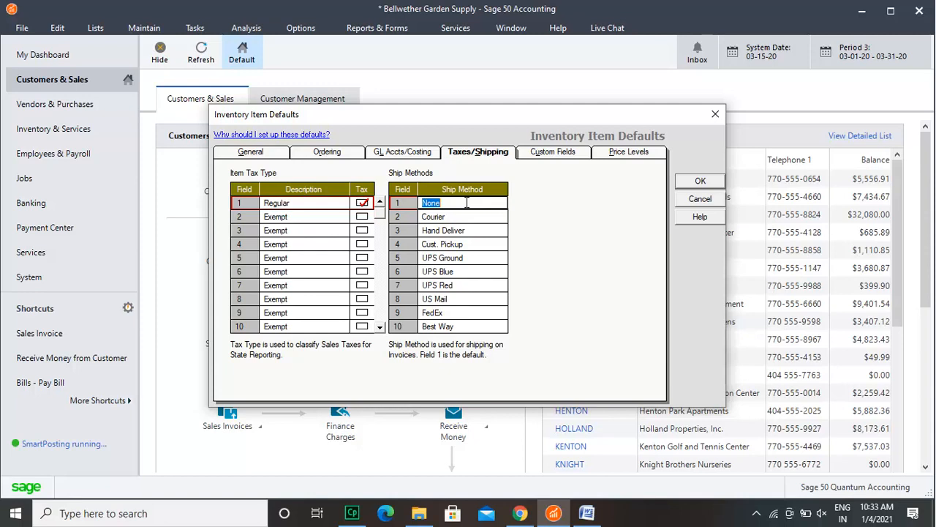
pyautogui.write('FedEx')
pyautogui.click(456, 312)
pyautogui.write('US Post')
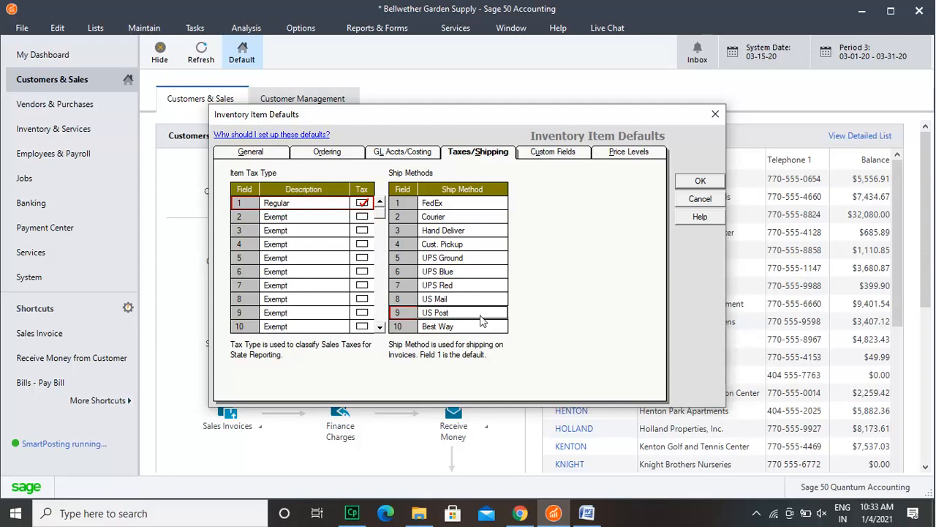
pyautogui.click(488, 326)
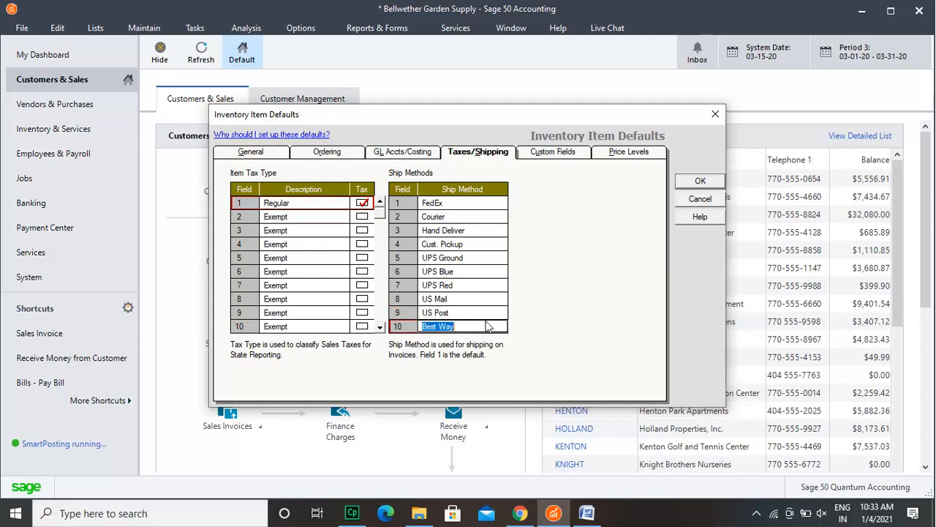
pyautogui.click(313, 219)
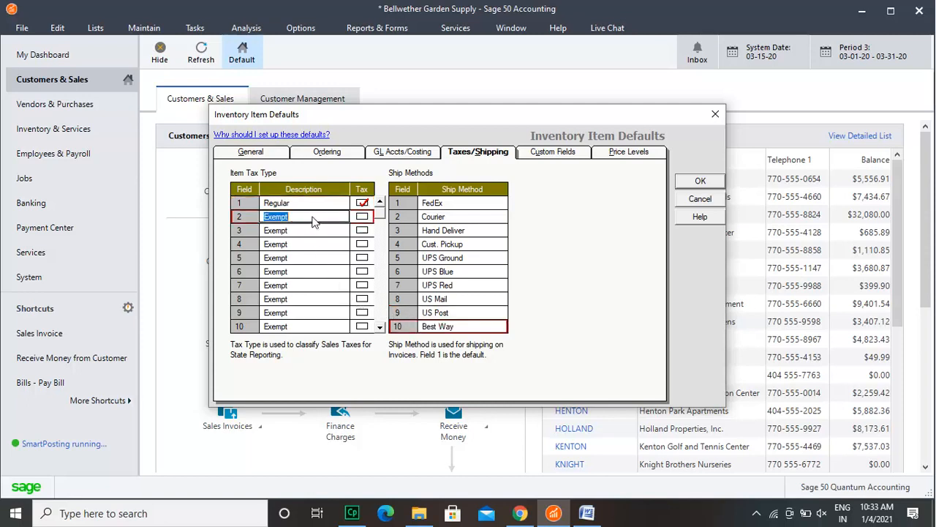
pyautogui.click(317, 204)
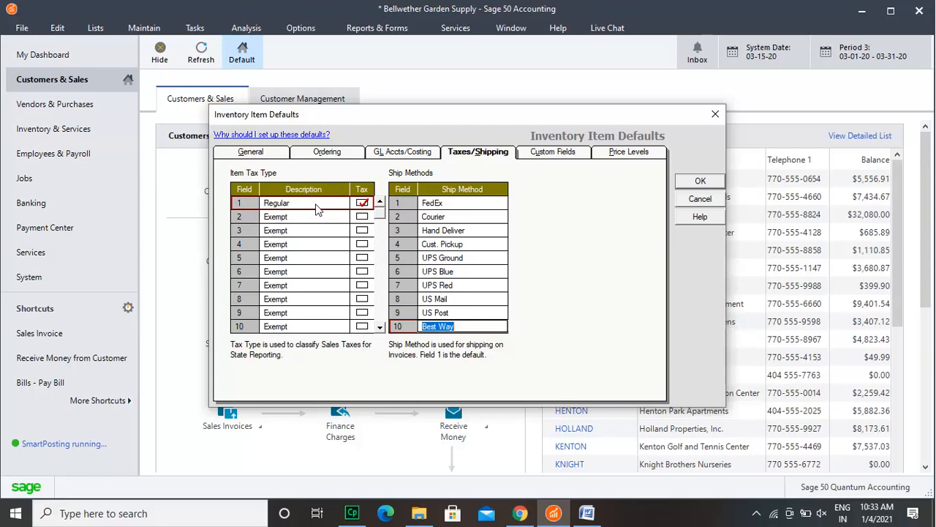
pyautogui.click(705, 180)
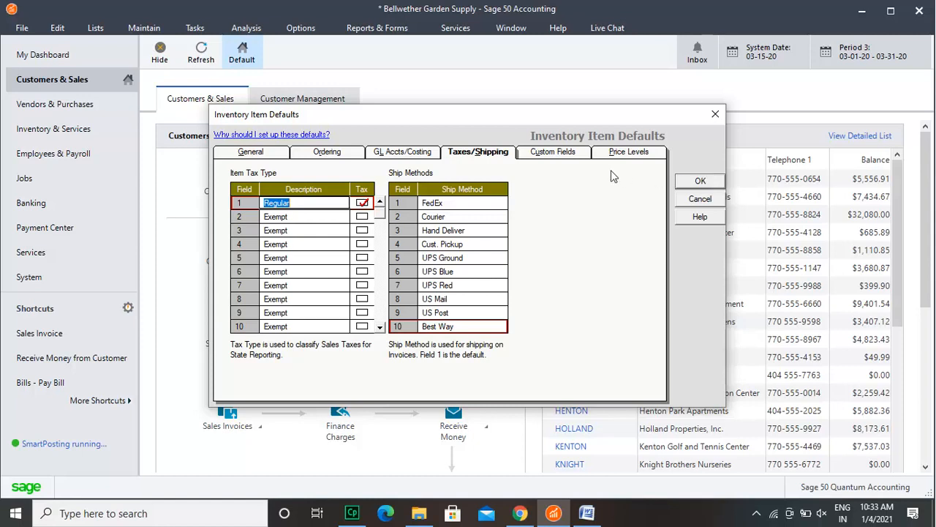
# Step: Look over the custom field labels defined for inventory items
pyautogui.click(555, 152)
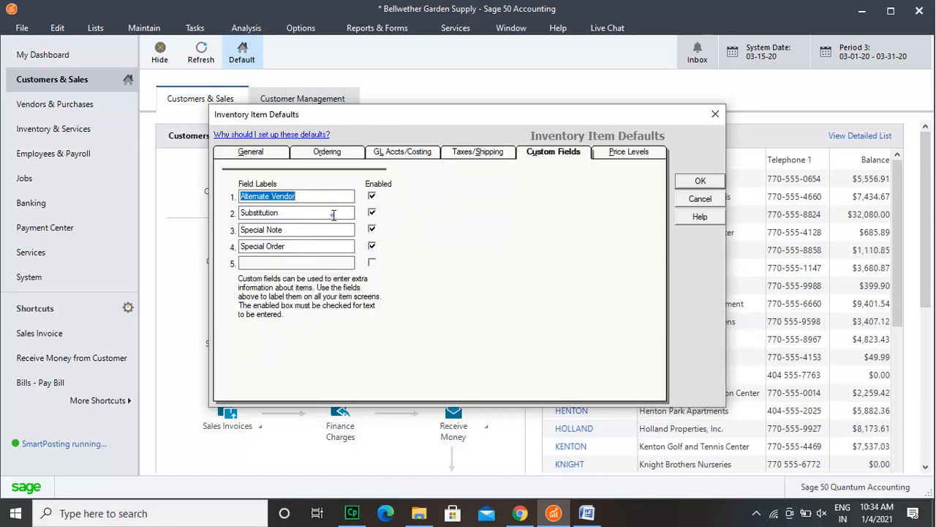
pyautogui.click(332, 215)
pyautogui.click(333, 249)
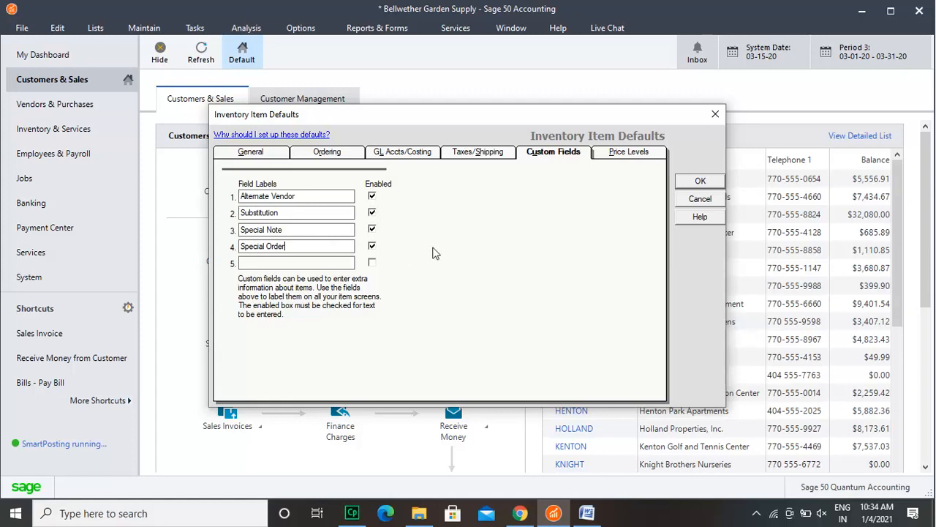
# Step: Set Price Level 1 to calculate from Last Cost increased by 5.00 percent with no rounding, and save the inventory item defaults
pyautogui.click(619, 155)
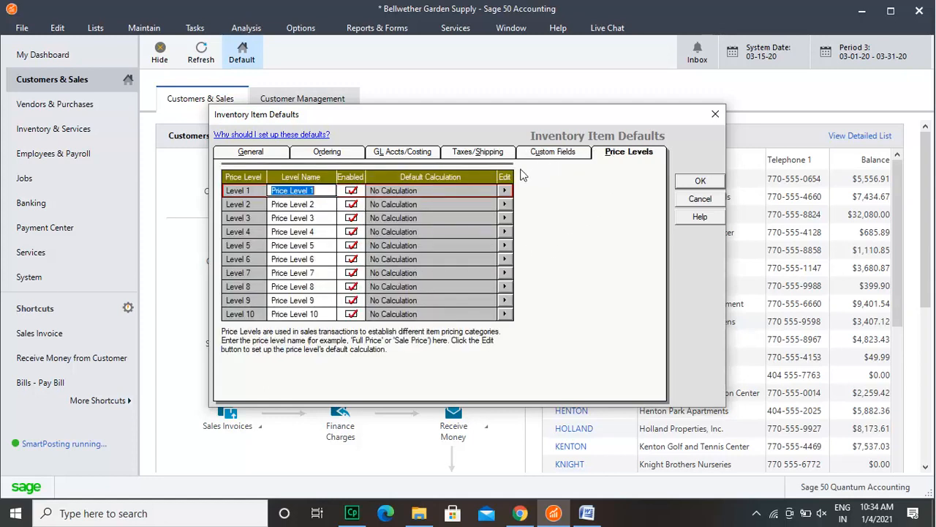
pyautogui.click(504, 190)
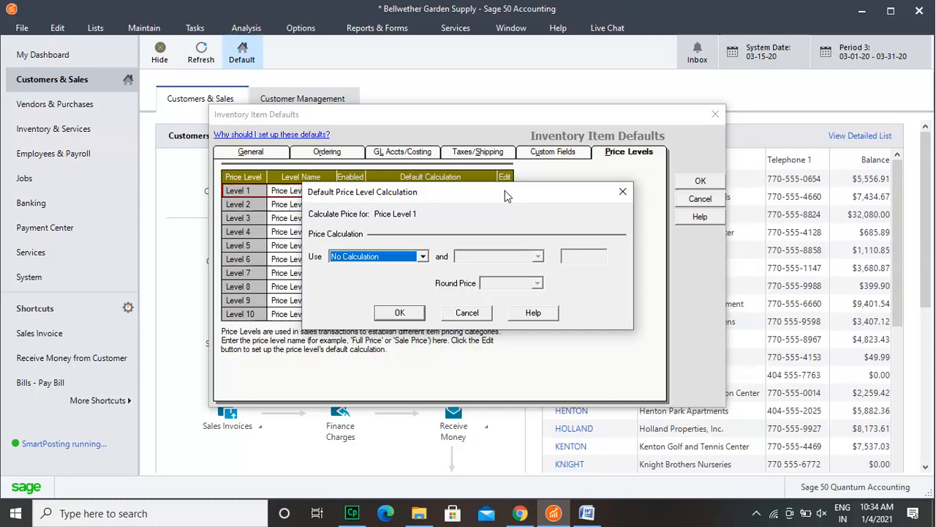
pyautogui.click(423, 257)
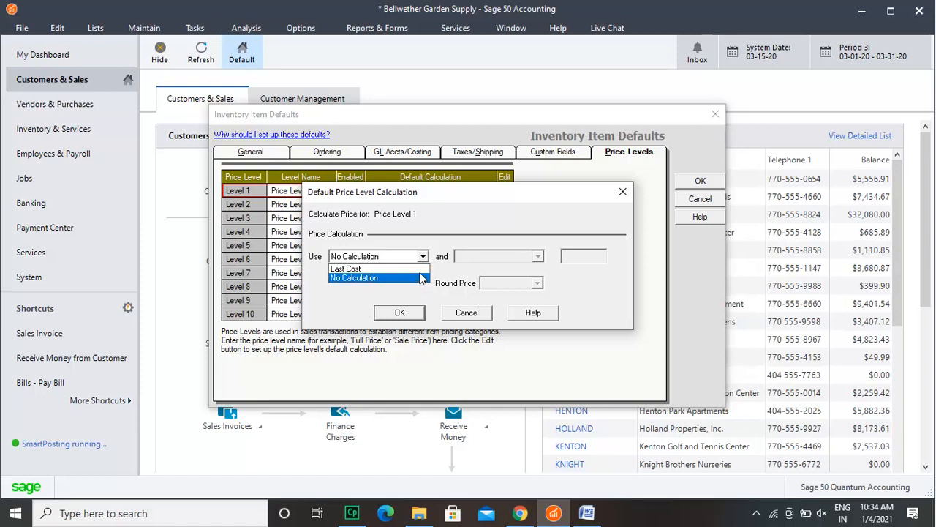
pyautogui.click(421, 269)
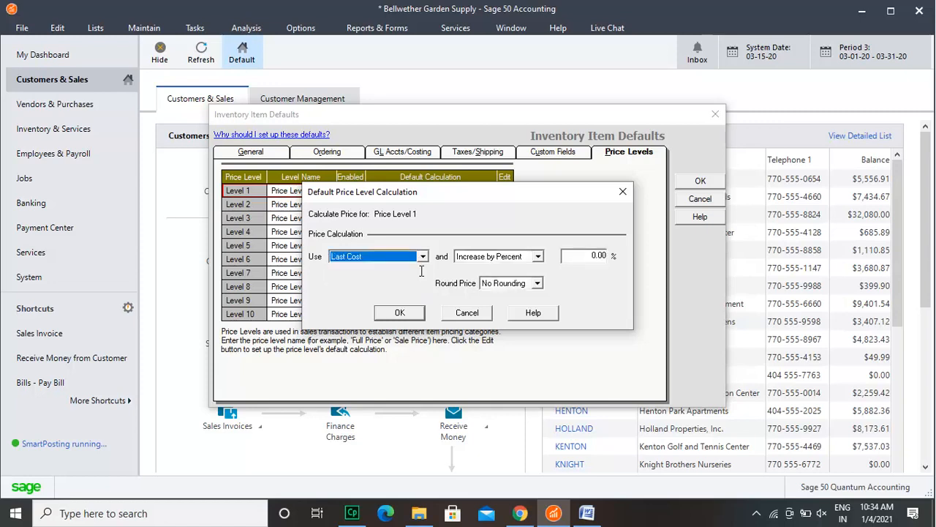
pyautogui.click(595, 256)
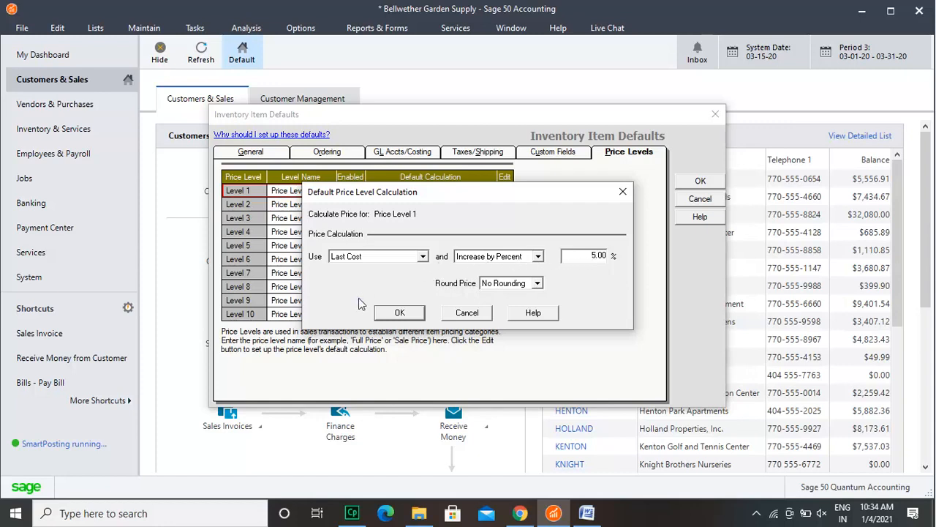
pyautogui.click(400, 313)
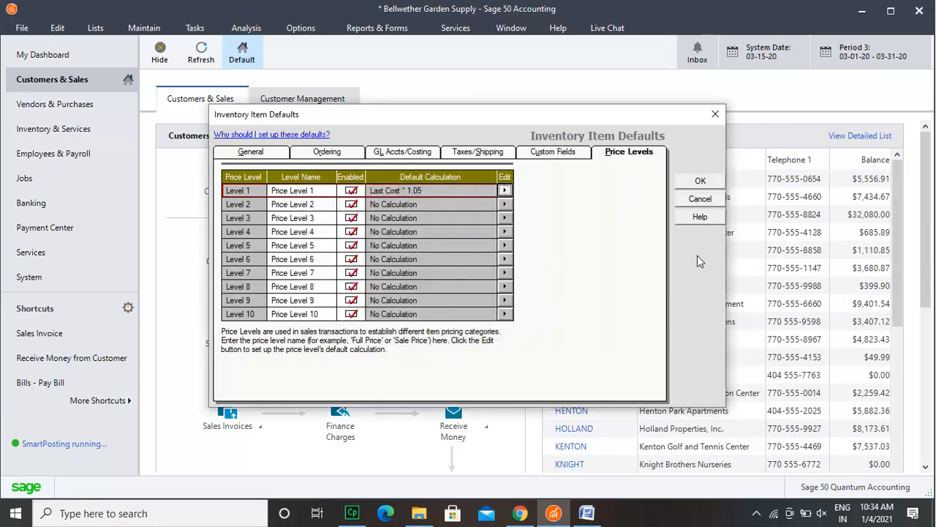
pyautogui.click(700, 181)
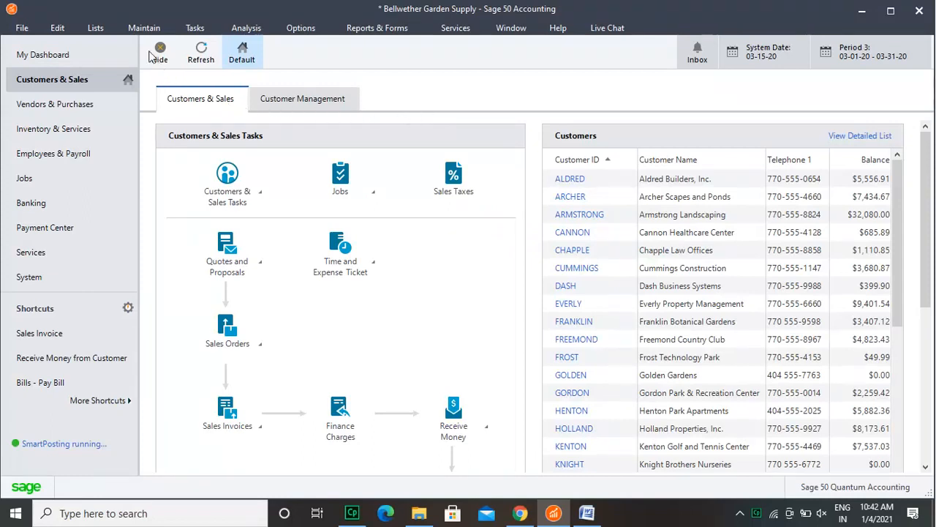
# Step: Open the default payroll settings and look over the direct deposit and e-filing options
pyautogui.click(143, 28)
pyautogui.moveTo(188, 343)
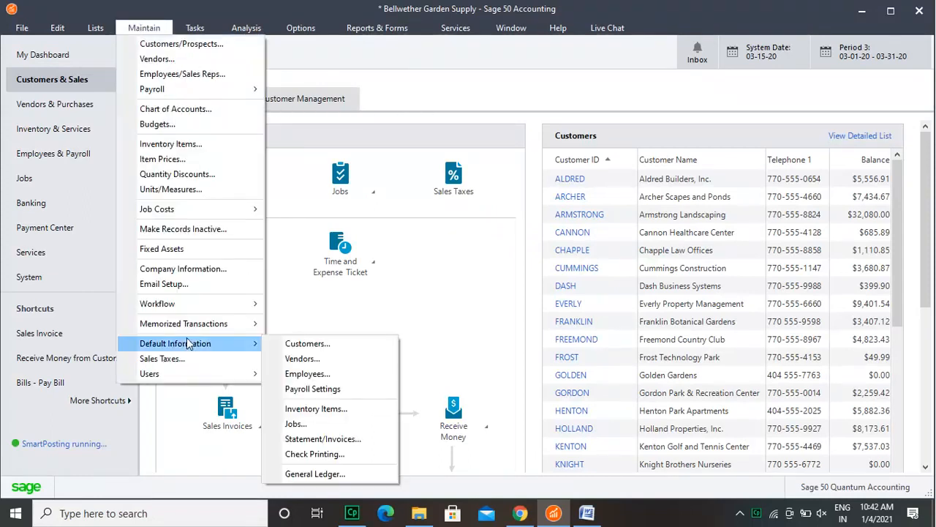
pyautogui.click(317, 388)
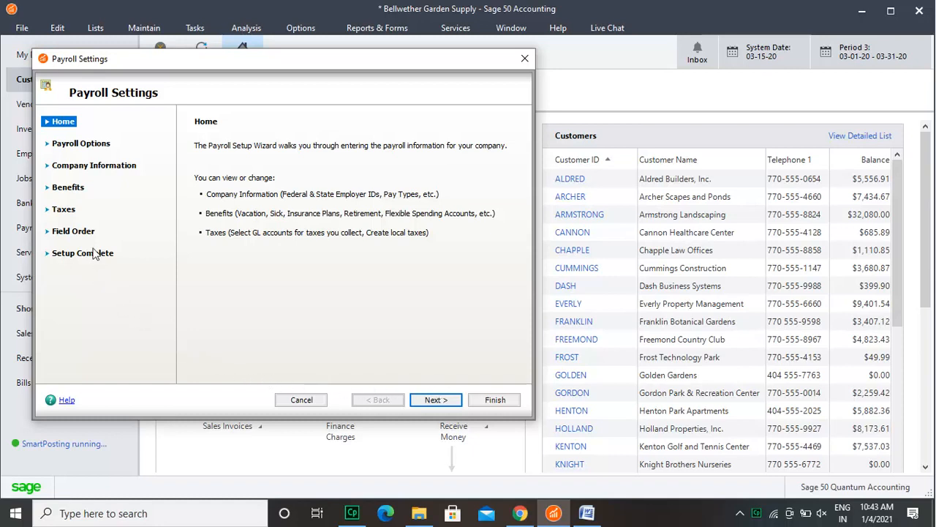
pyautogui.click(77, 144)
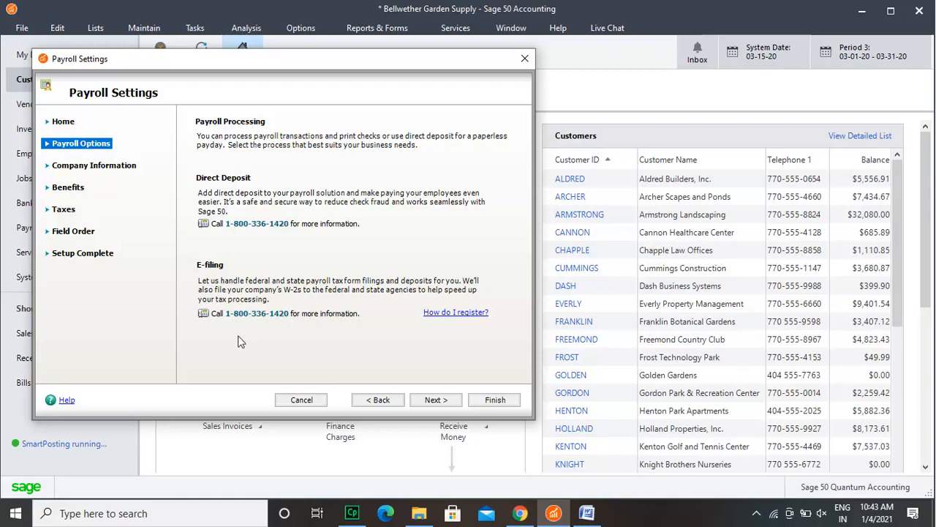
# Step: Look over the GL accounts assigned to the hourly and salary pay types in the company's payroll information
pyautogui.click(47, 166)
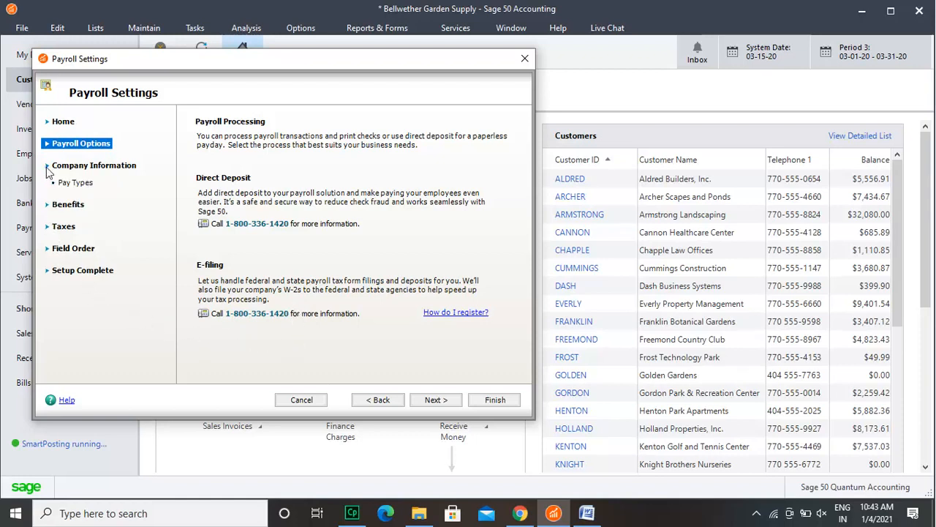
pyautogui.click(73, 182)
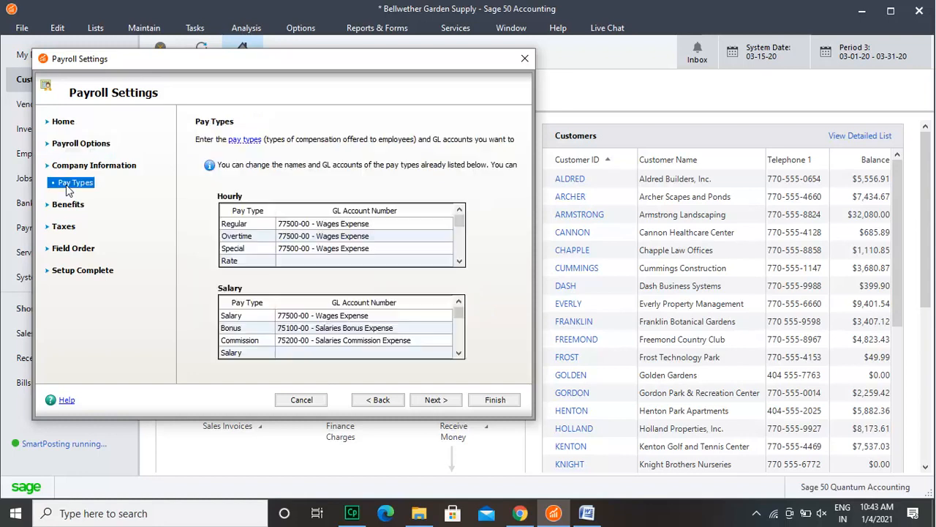
pyautogui.click(401, 235)
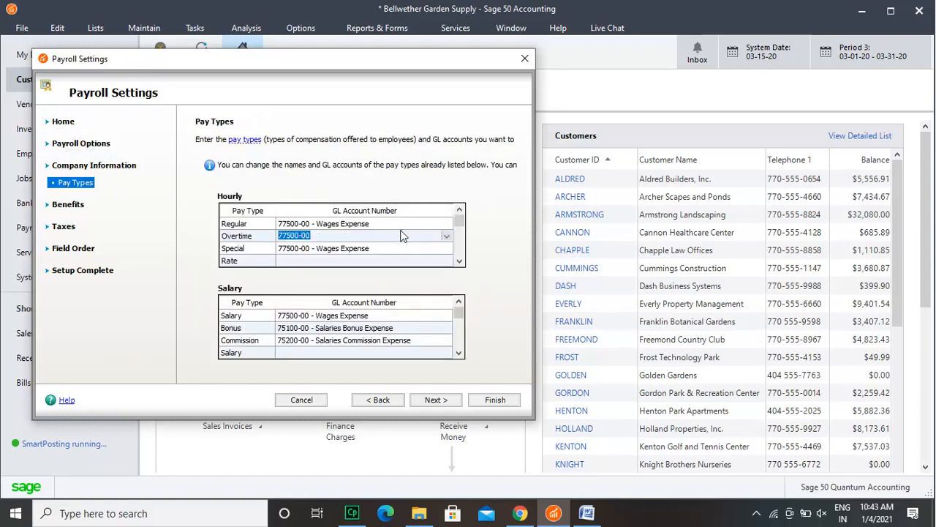
pyautogui.click(379, 262)
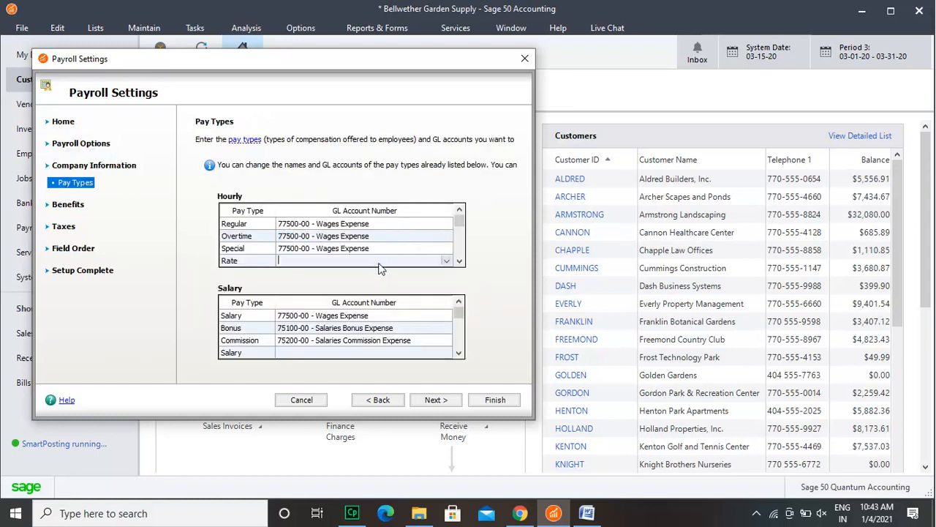
pyautogui.click(459, 353)
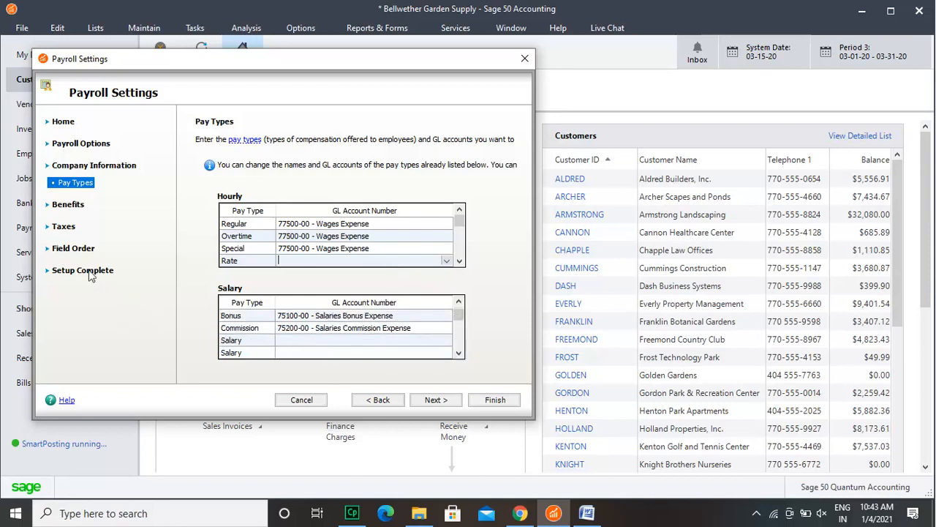
# Step: Set the vacation benefit to 120.00 hours per year for employees
pyautogui.click(66, 208)
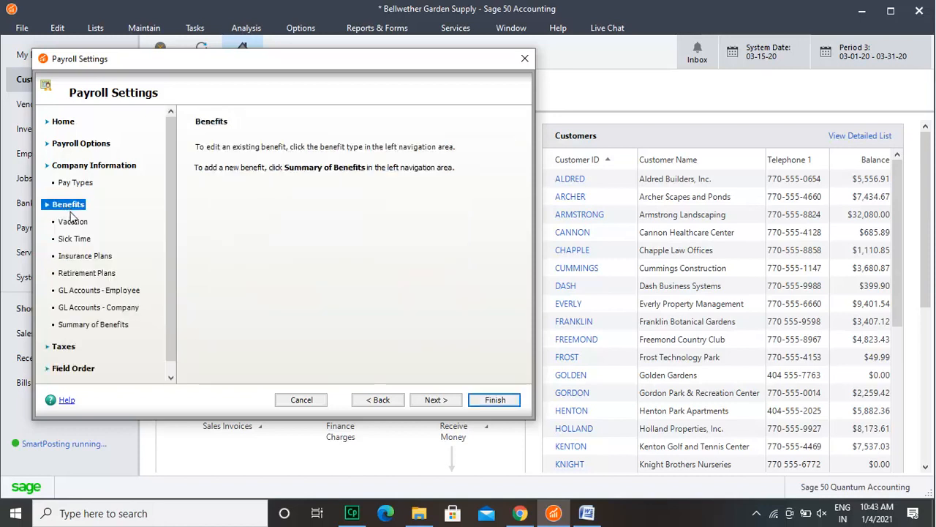
pyautogui.click(73, 222)
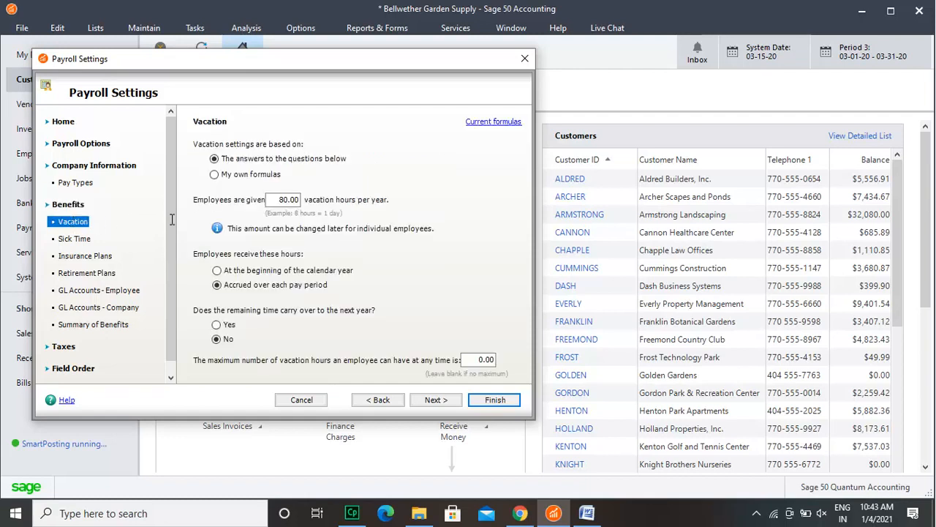
pyautogui.click(284, 203)
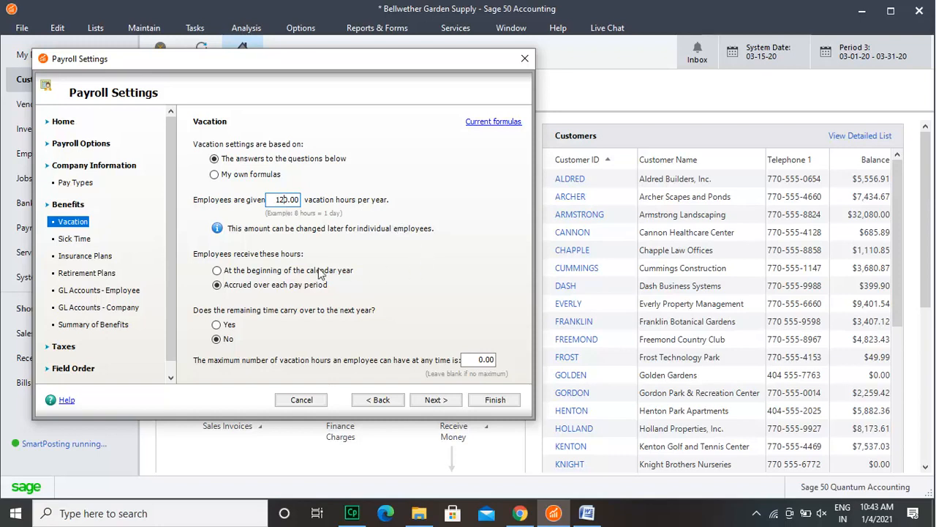
# Step: Look over the sick time settings and the contribution settings of the Medical, Dental and 401(k) plans
pyautogui.click(74, 242)
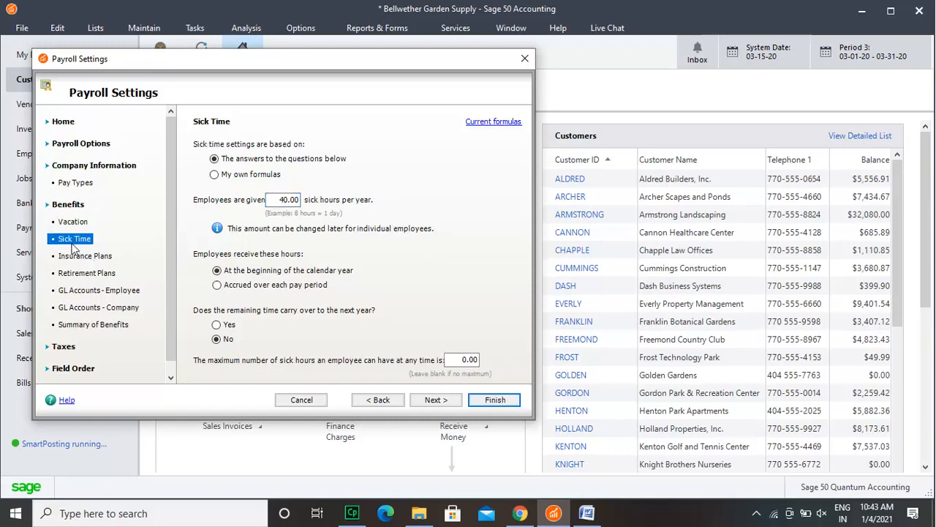
pyautogui.click(83, 259)
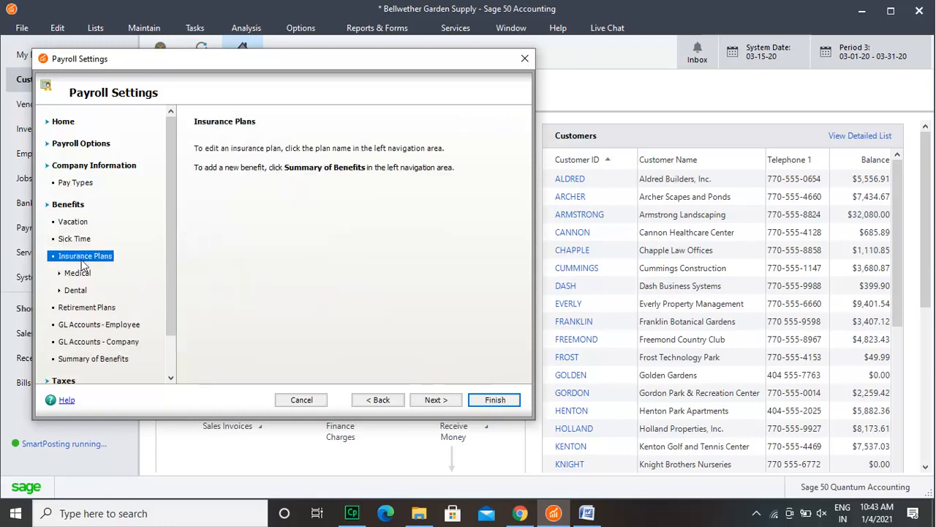
pyautogui.click(80, 274)
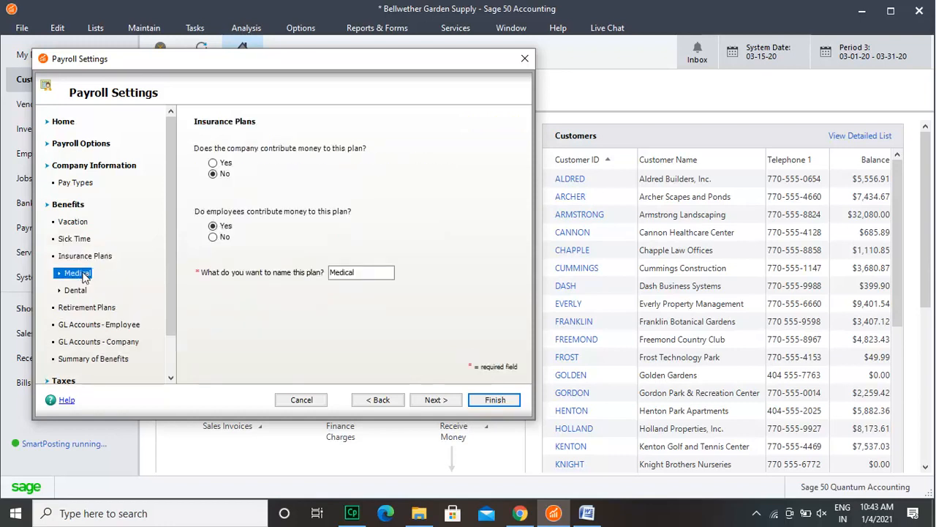
pyautogui.click(79, 291)
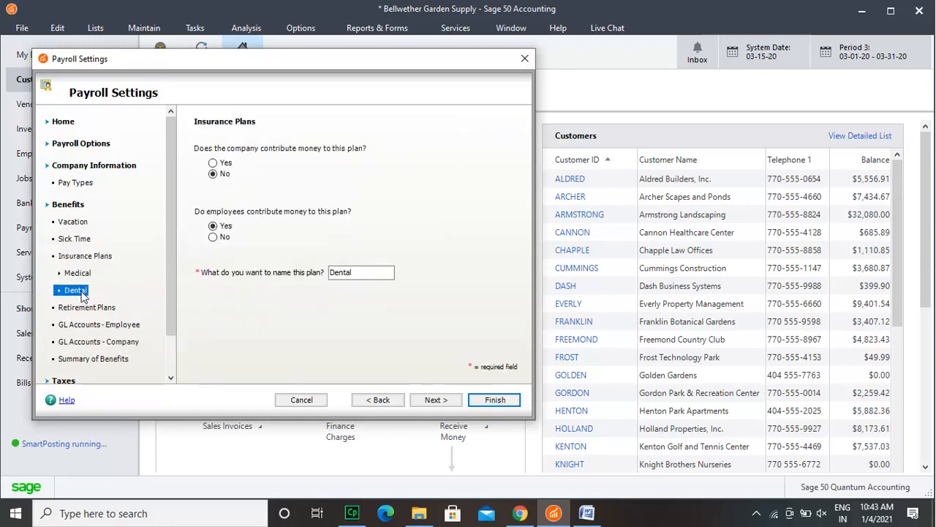
pyautogui.click(82, 308)
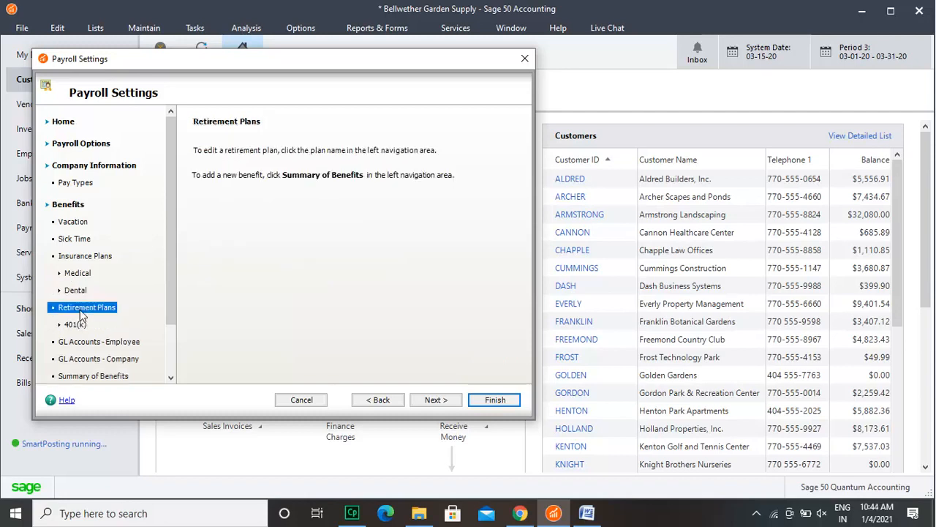
pyautogui.click(77, 325)
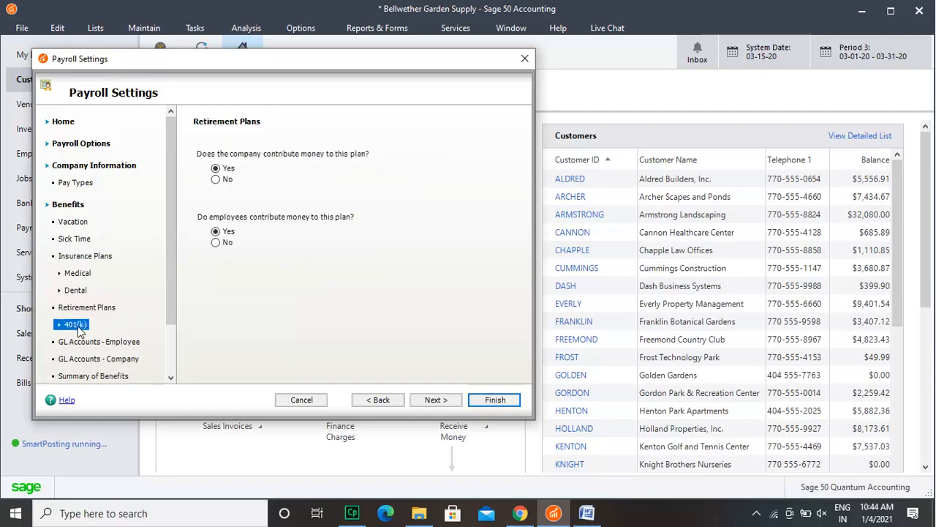
# Step: Look over the employee and company GL accounts for benefits and the summary of benefits offered
pyautogui.click(78, 342)
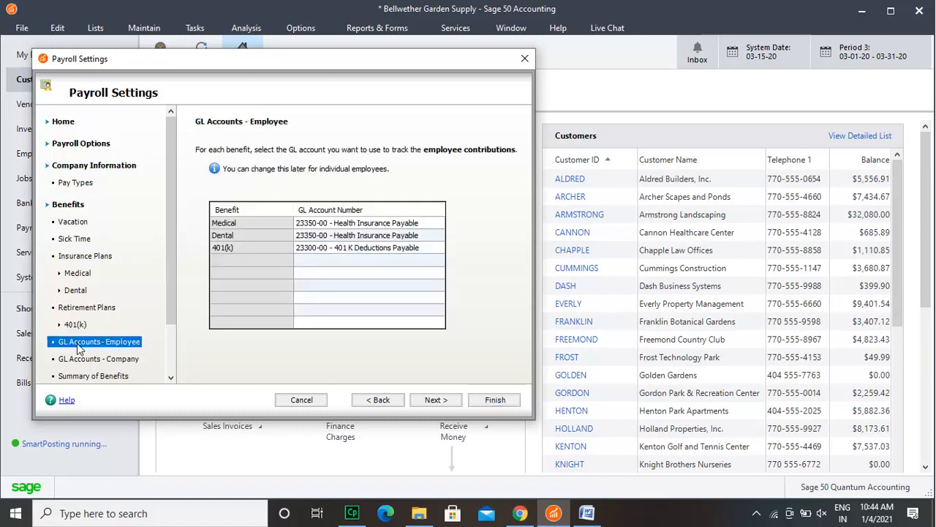
pyautogui.click(119, 358)
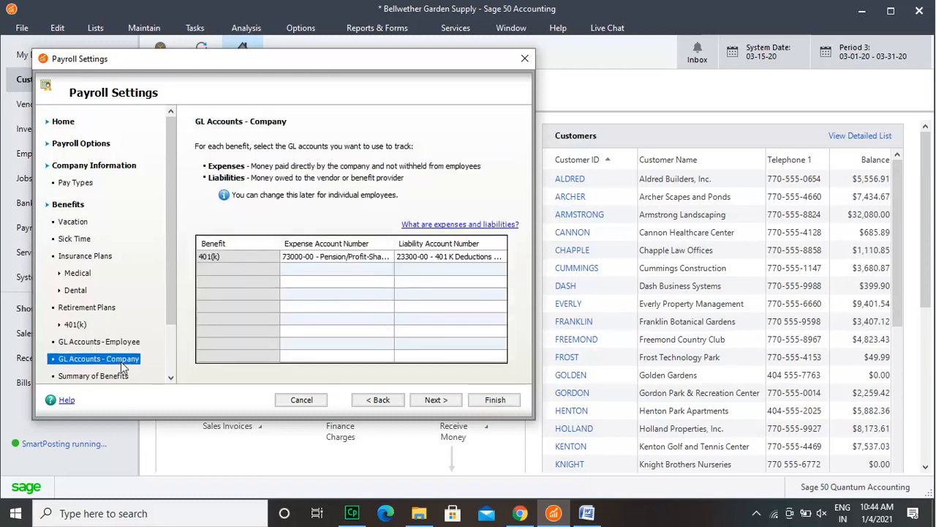
pyautogui.scroll(-3, 166, 338)
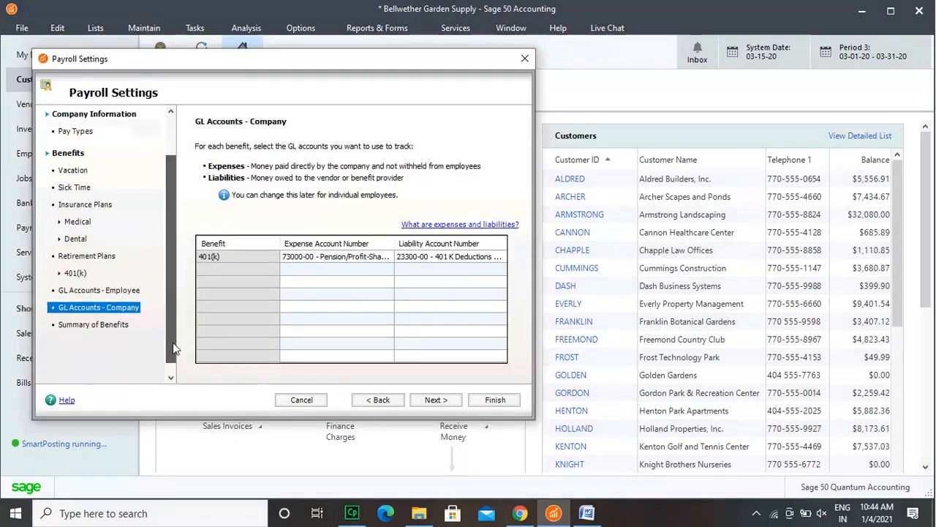
pyautogui.click(117, 315)
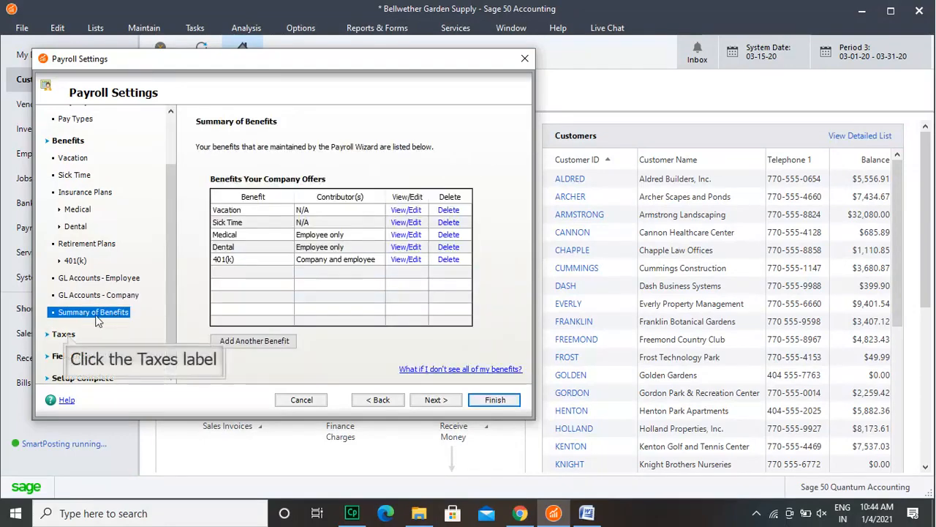
# Step: Review the payroll fields assigned to the W-2 form and to the company-paid taxes
pyautogui.click(68, 337)
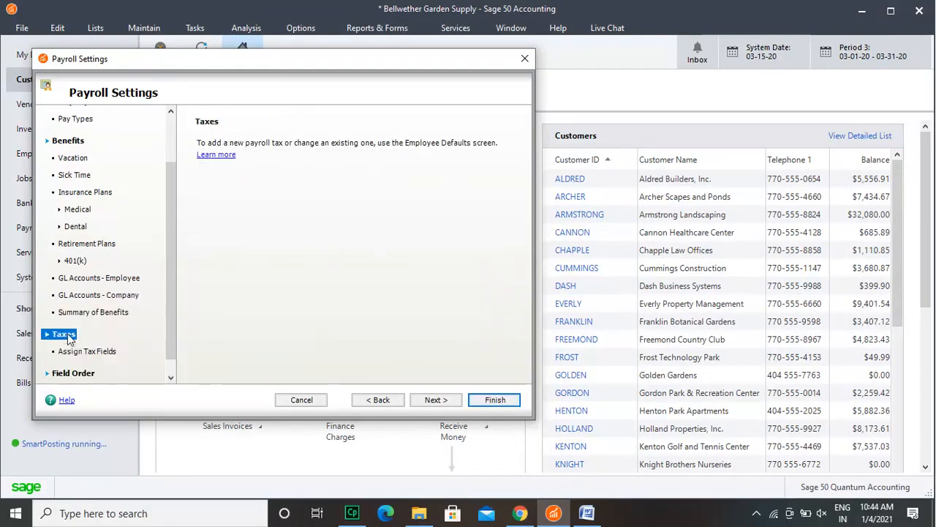
pyautogui.click(217, 159)
pyautogui.moveTo(173, 336); pyautogui.dragTo(174, 366)
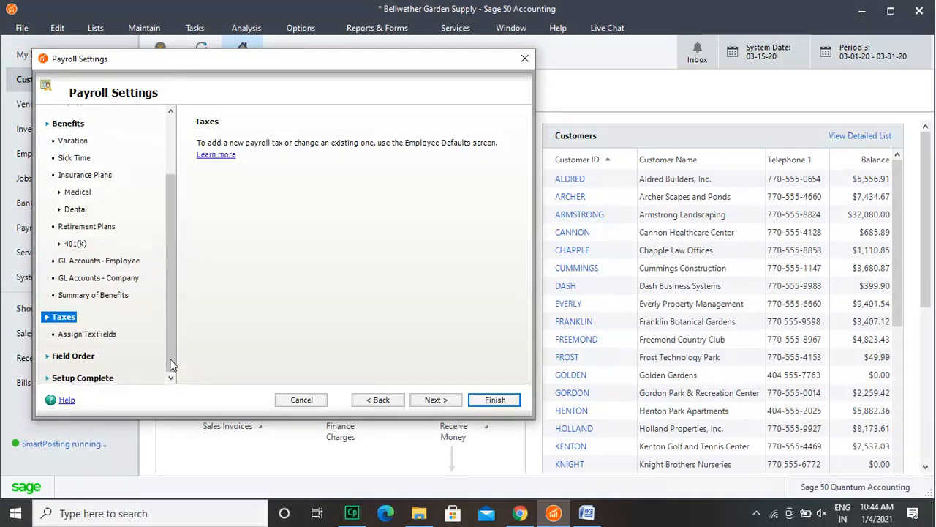
pyautogui.click(109, 337)
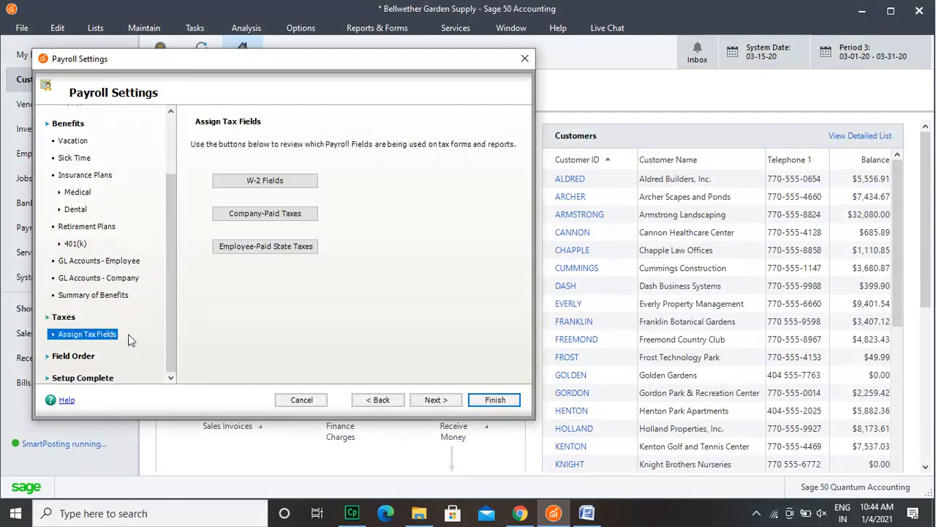
pyautogui.click(291, 183)
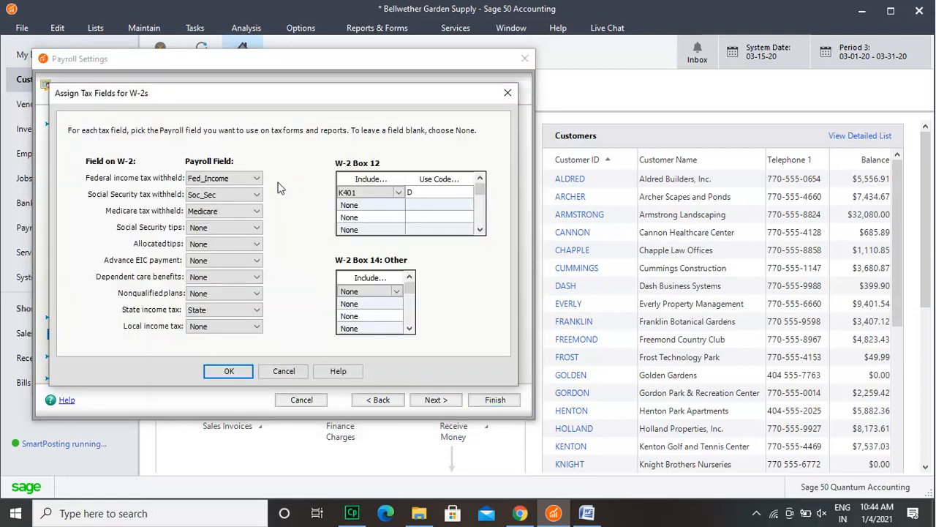
pyautogui.click(218, 373)
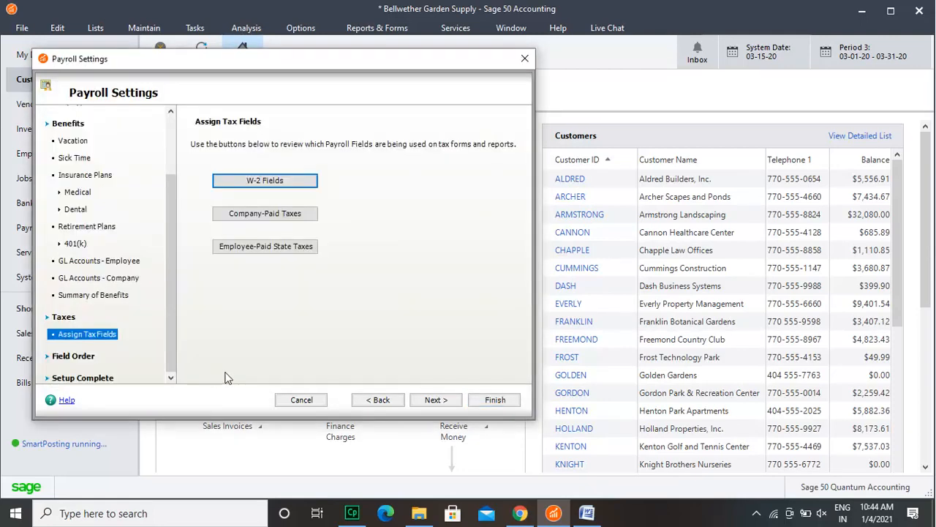
pyautogui.click(267, 214)
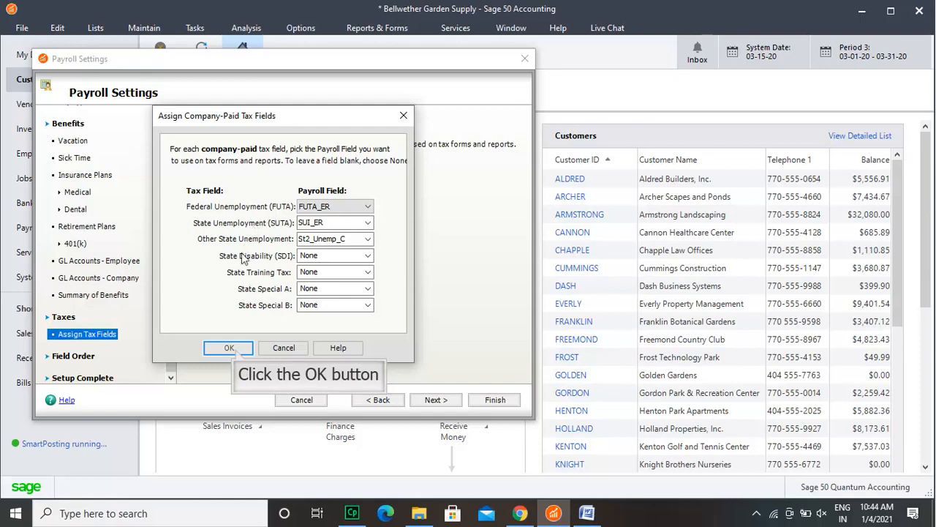
pyautogui.click(229, 349)
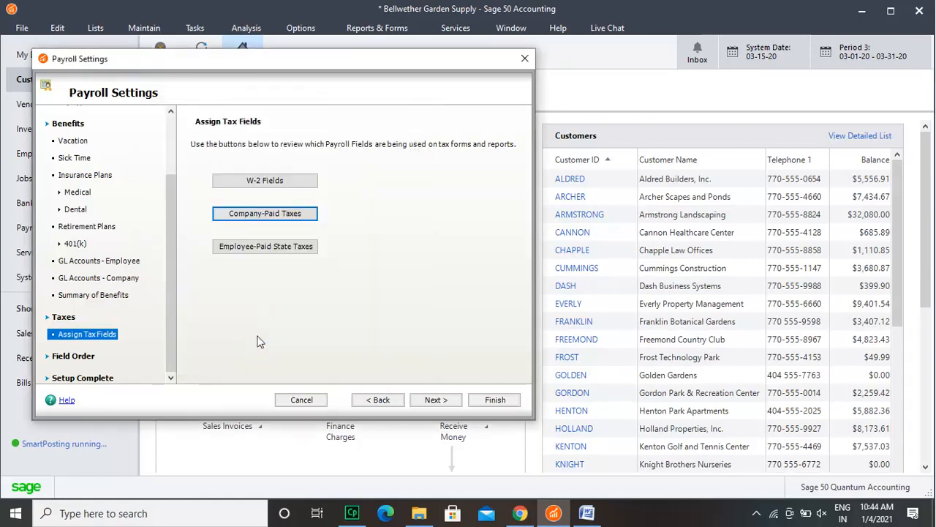
# Step: Assign the Soc_Sec payroll field to the employee-paid Disability, Unemployment, Other Unemployment and Training Tax state fields
pyautogui.click(272, 250)
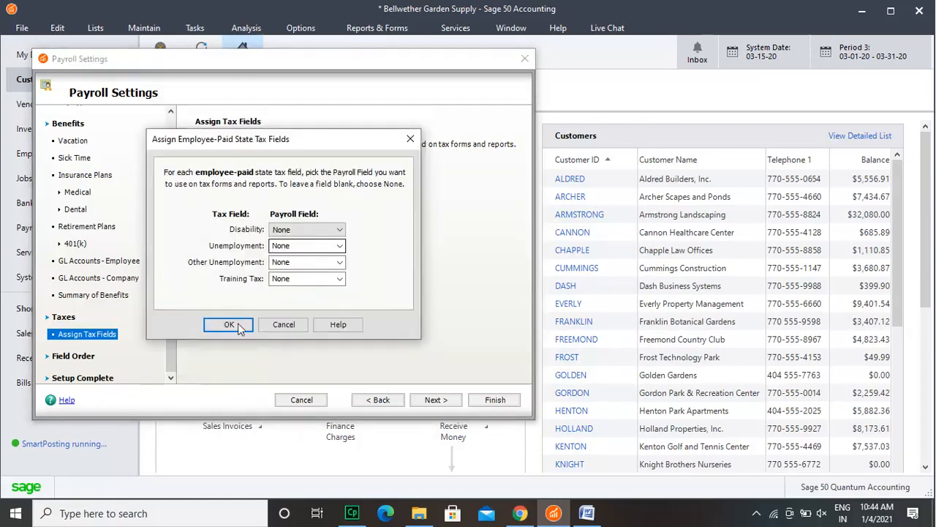
pyautogui.click(340, 230)
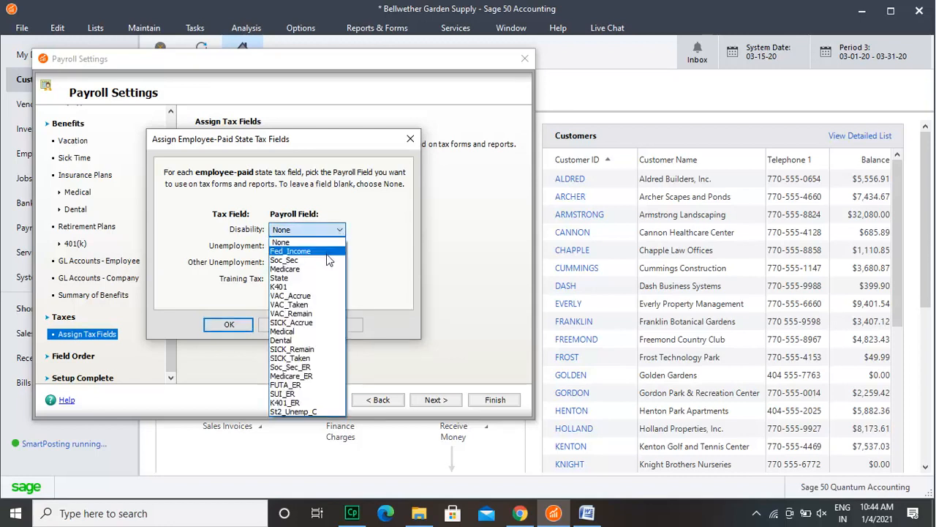
pyautogui.click(327, 260)
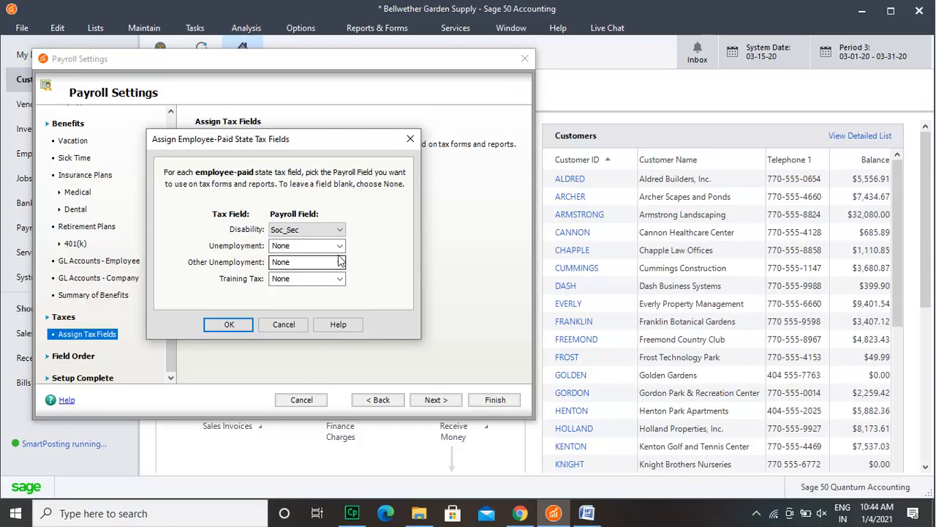
pyautogui.click(340, 245)
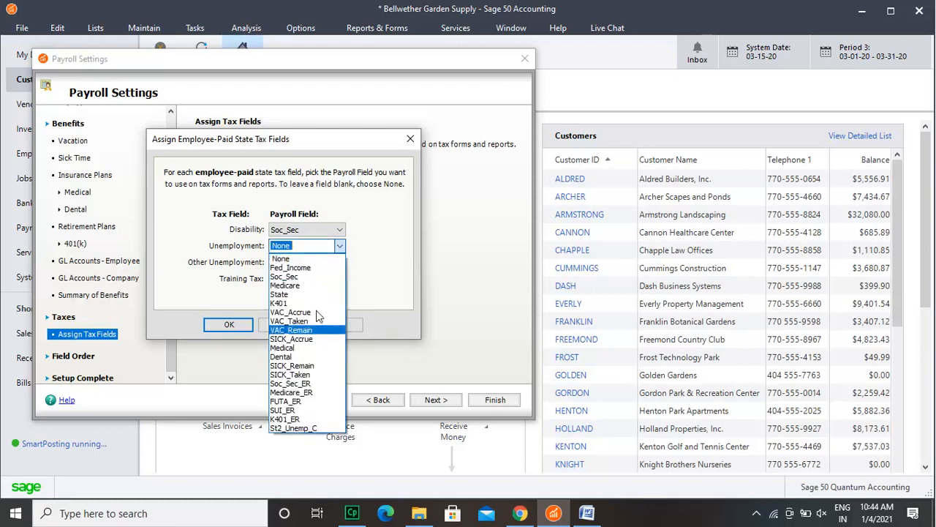
pyautogui.click(316, 276)
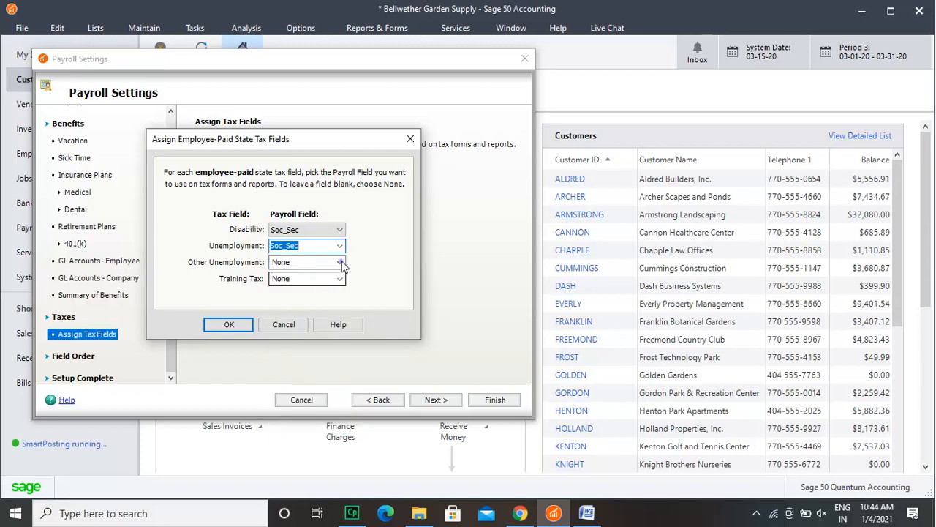
pyautogui.click(340, 262)
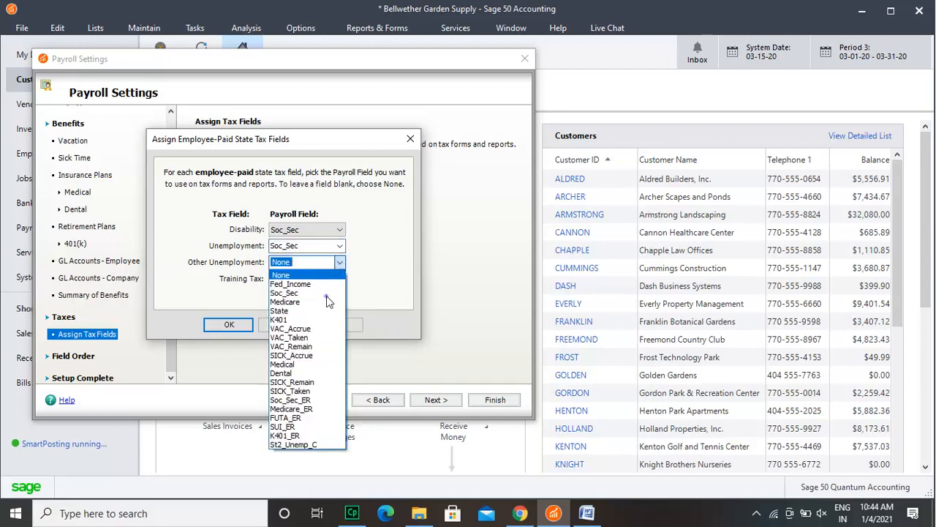
pyautogui.click(326, 296)
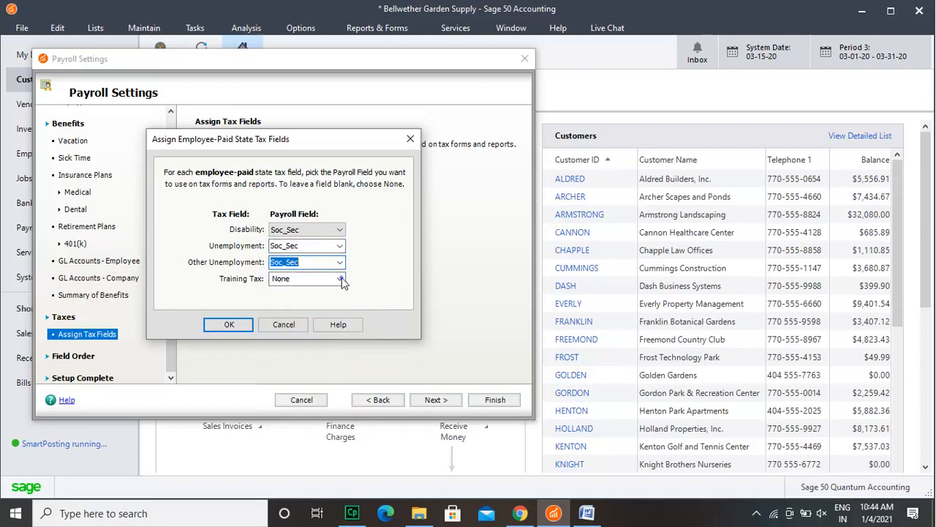
pyautogui.click(340, 279)
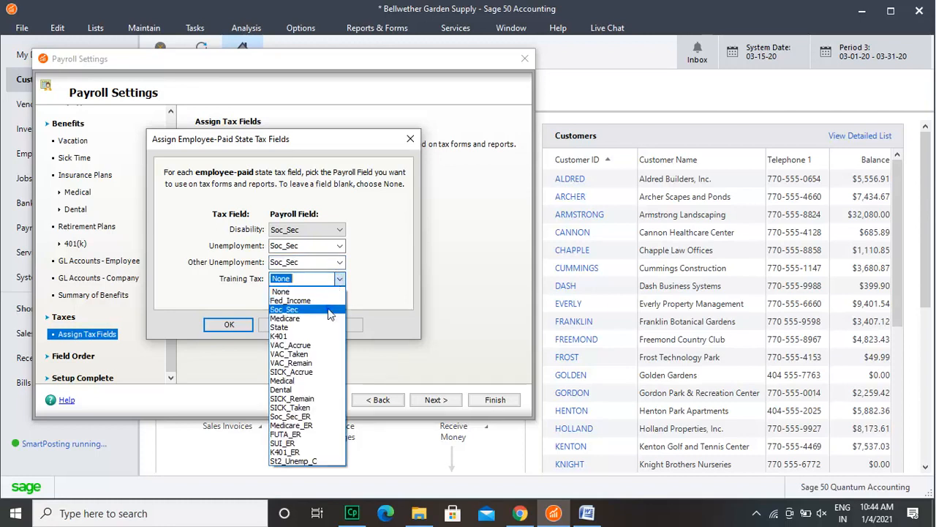
pyautogui.click(299, 309)
pyautogui.click(240, 326)
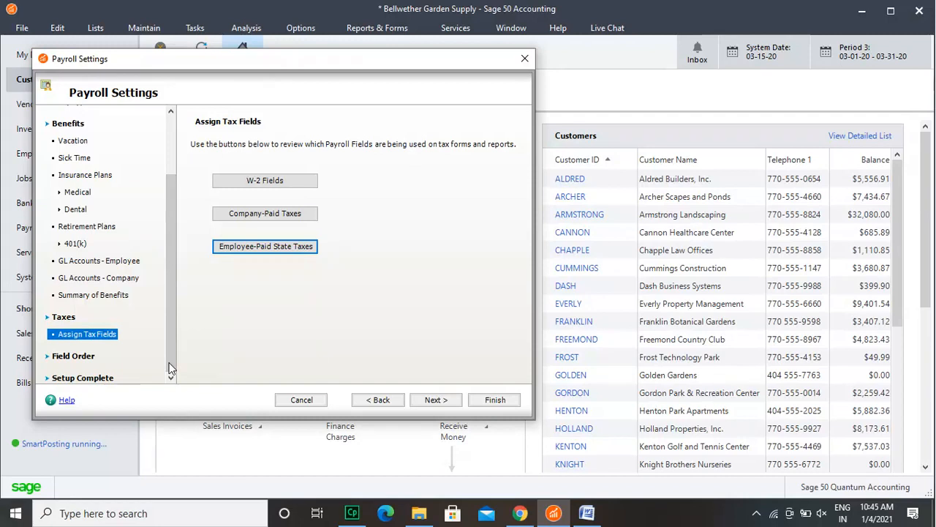
# Step: Look over the field order of the payroll deductions and additions and of the hourly and salary pay types
pyautogui.click(80, 359)
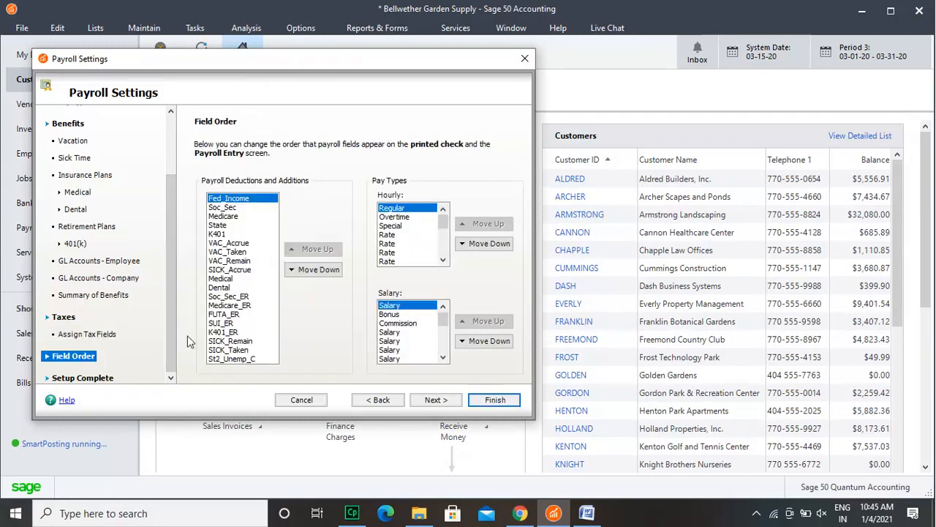
pyautogui.click(233, 253)
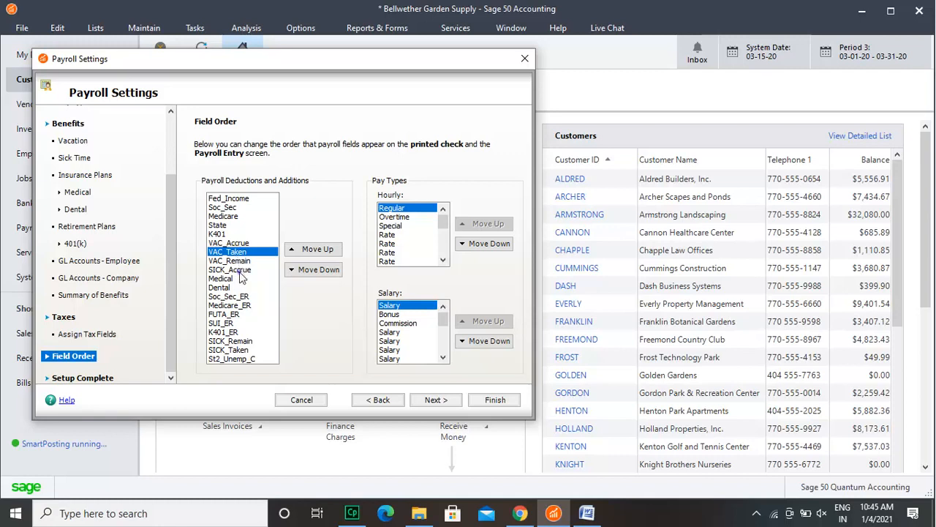
pyautogui.click(240, 269)
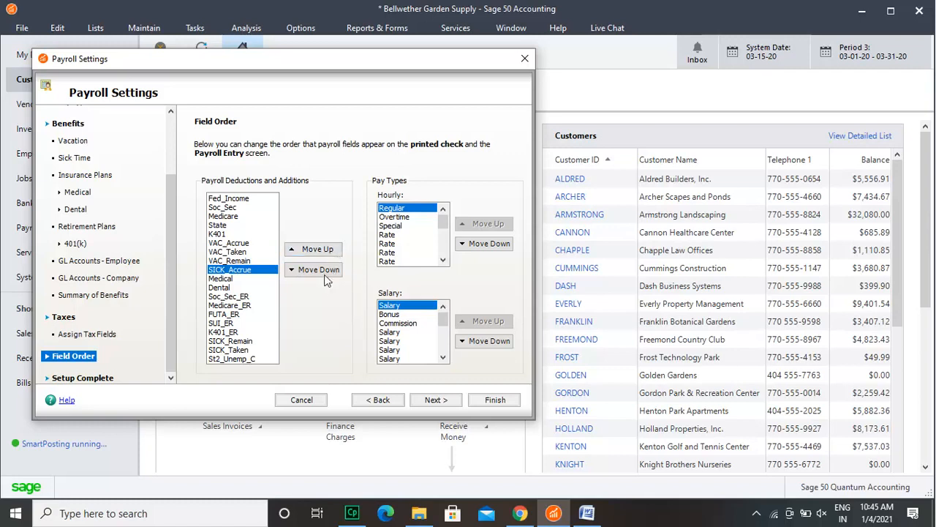
pyautogui.click(233, 306)
pyautogui.click(231, 333)
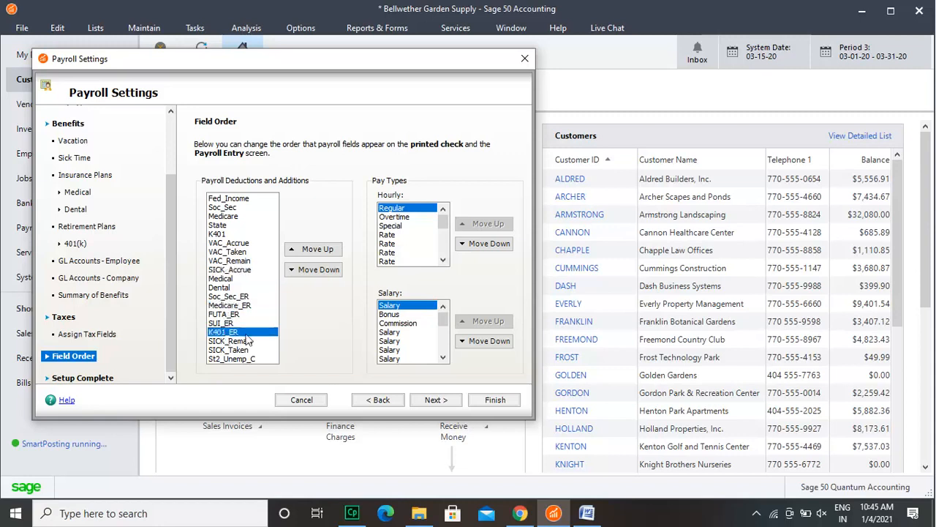
pyautogui.click(414, 350)
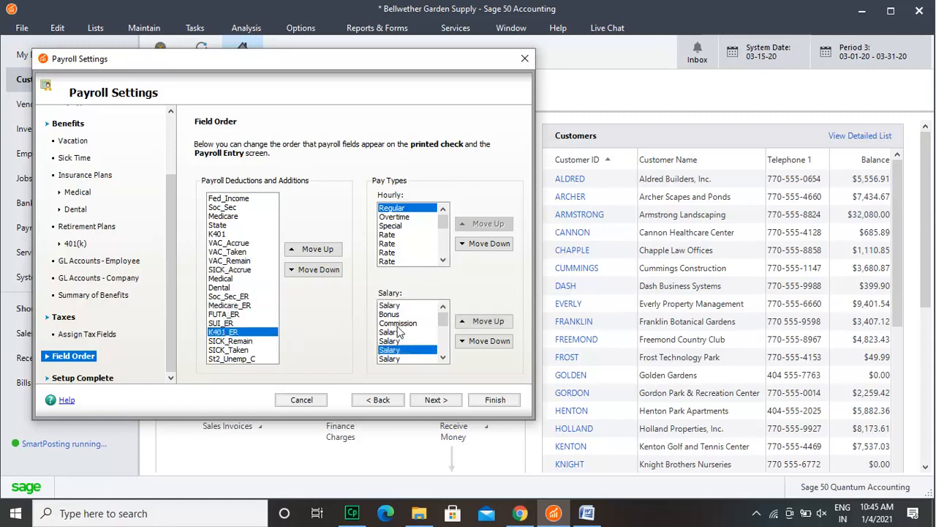
pyautogui.click(389, 226)
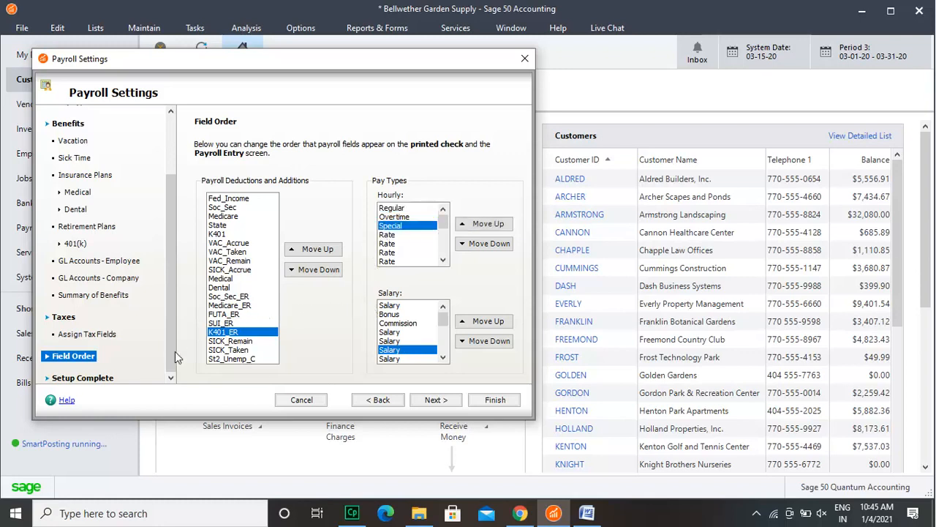
# Step: Go to the Setup Complete page and cancel the Payroll Settings wizard without saving the changes
pyautogui.click(107, 382)
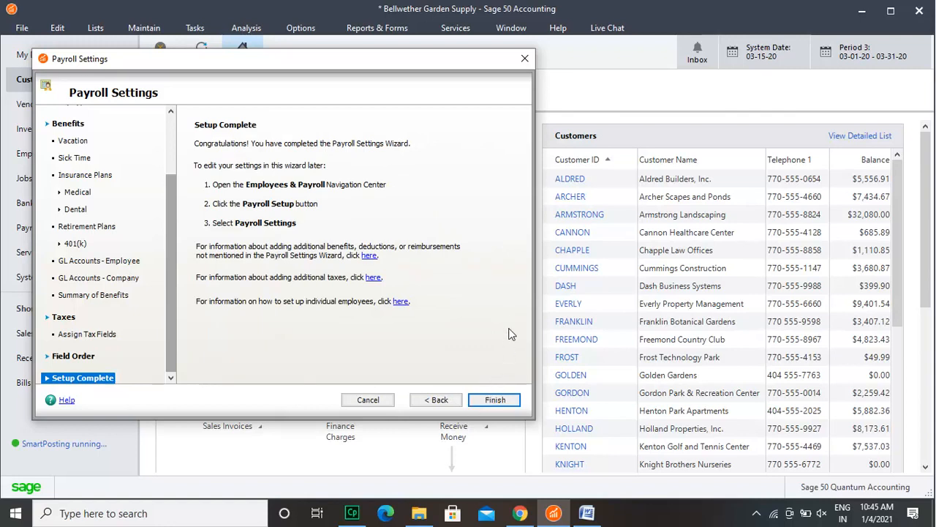
pyautogui.click(525, 60)
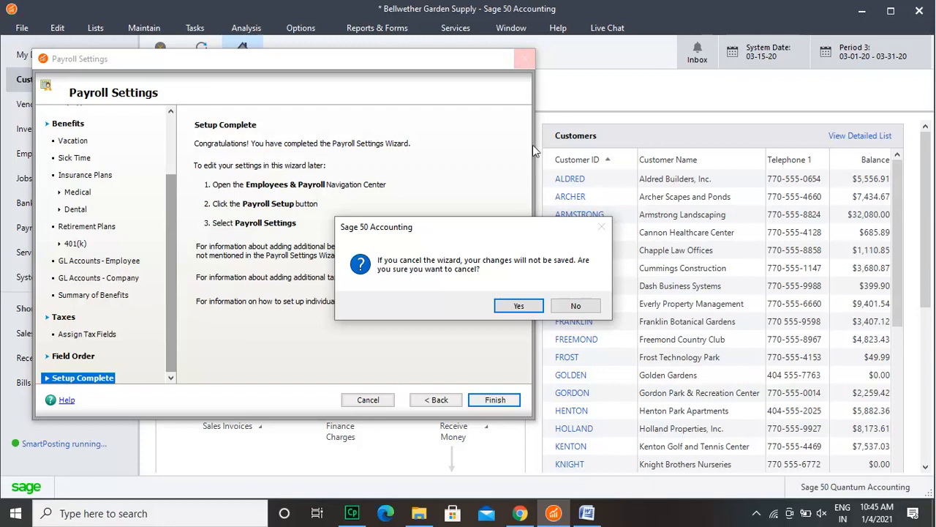
pyautogui.click(536, 308)
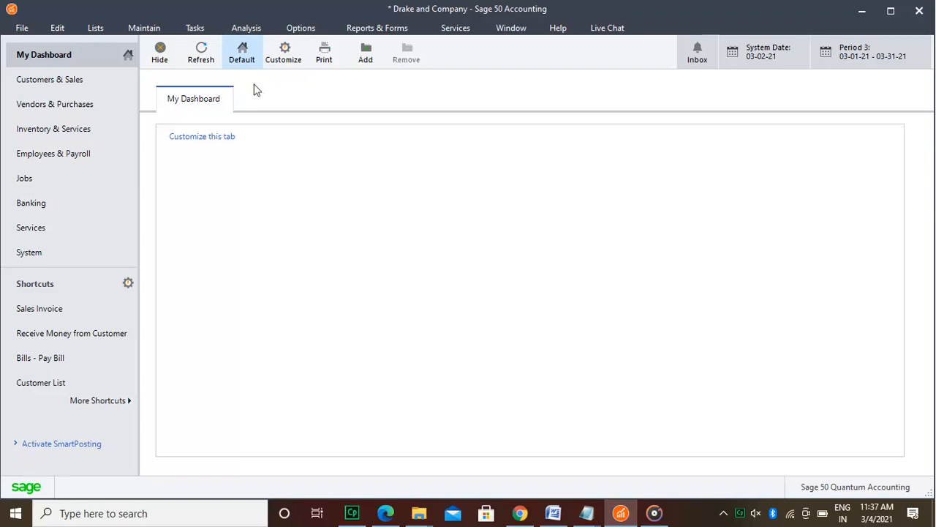
# Step: Open the default information for employees and enable the first four custom fields
pyautogui.click(147, 29)
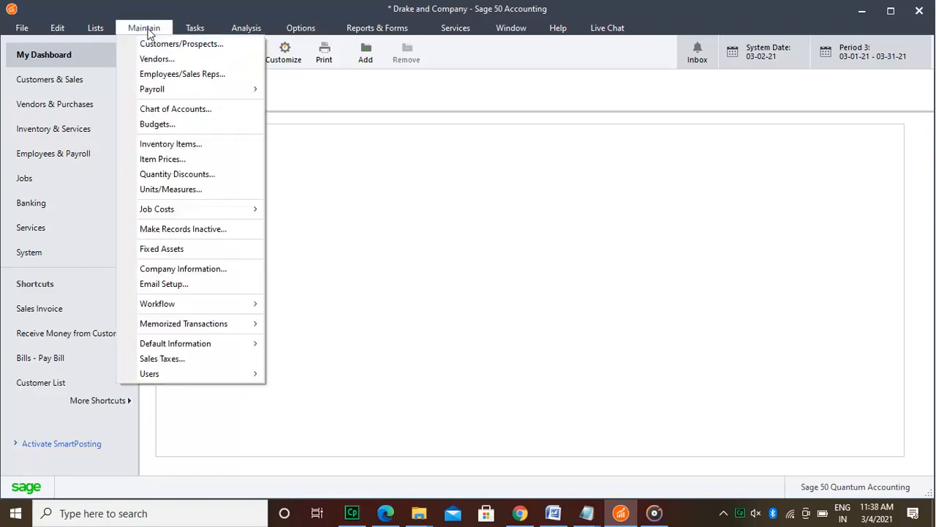
pyautogui.moveTo(193, 346)
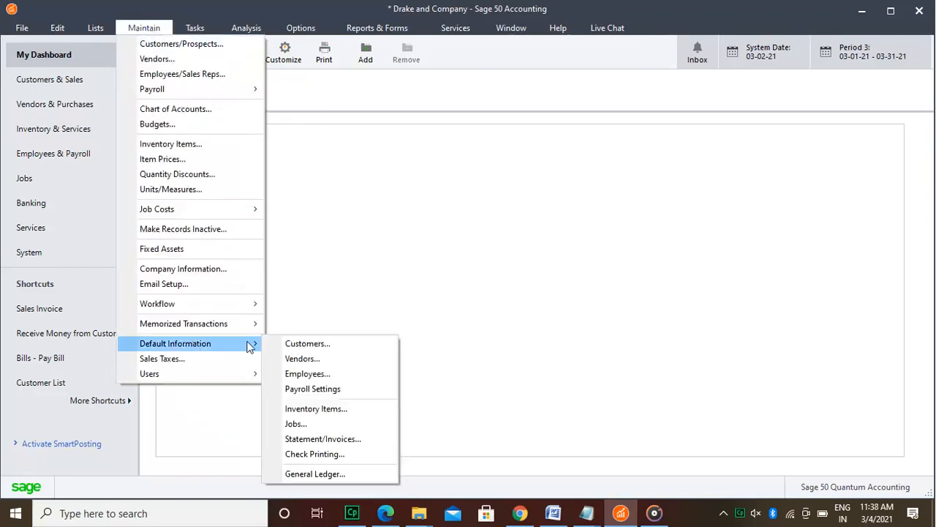
pyautogui.click(302, 374)
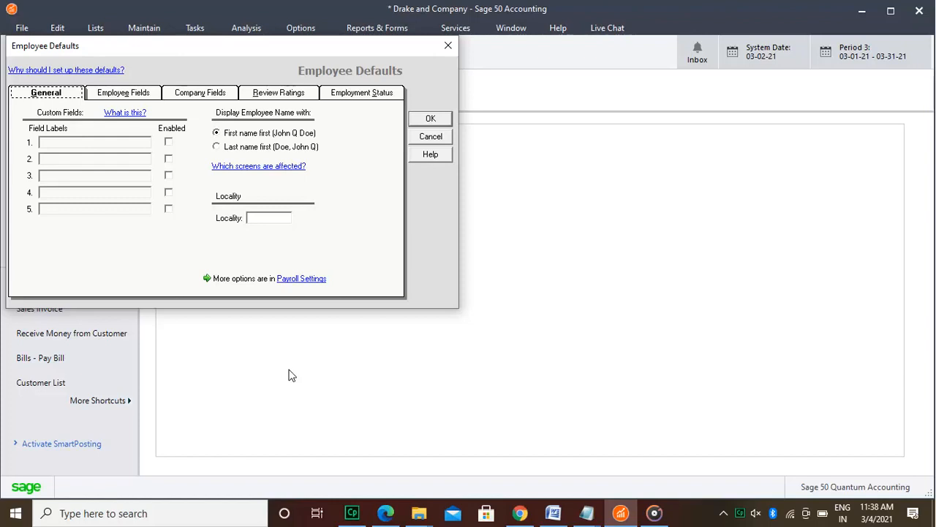
pyautogui.click(170, 143)
pyautogui.click(169, 159)
pyautogui.click(169, 194)
# Step: Label the four enabled custom fields with a different person's full name each
pyautogui.click(104, 144)
pyautogui.click(97, 158)
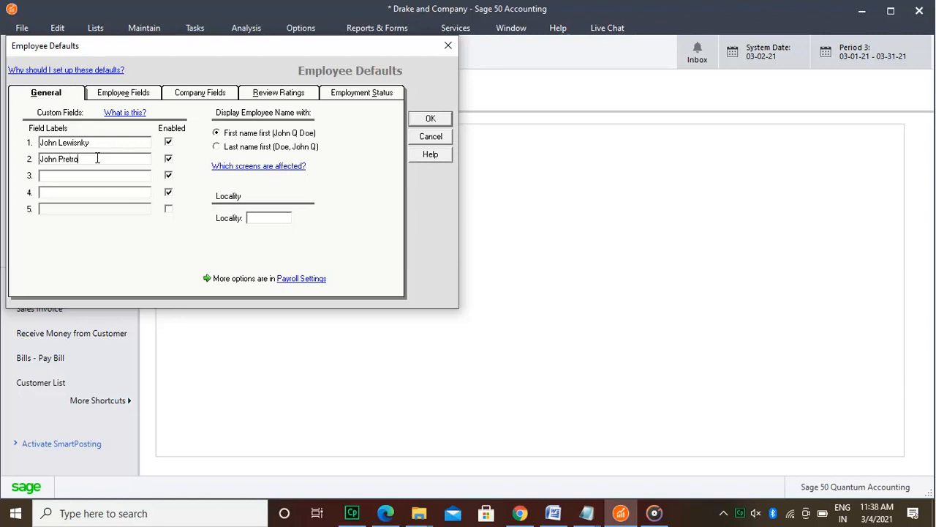
pyautogui.click(78, 172)
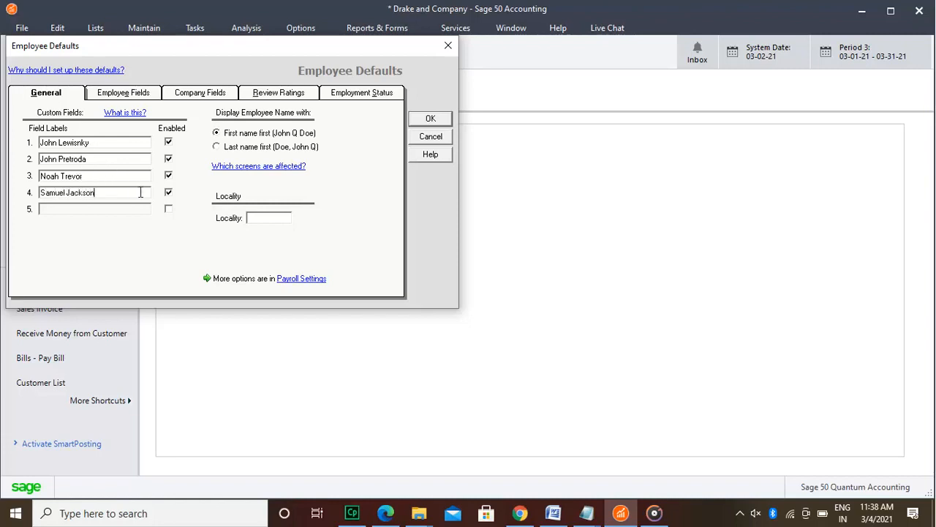
# Step: Display employee names with the first name first and set the locality to Lansing
pyautogui.click(216, 147)
pyautogui.click(216, 133)
pyautogui.click(278, 218)
pyautogui.write('Lansing')
# Step: Set the formula of the Fed_Income employee field to MILIT, keeping its calculation enabled
pyautogui.click(144, 95)
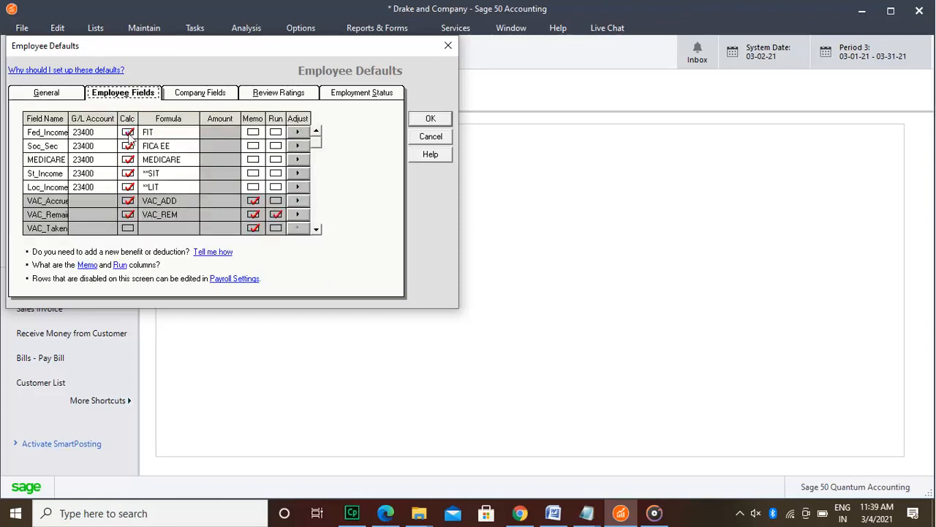
pyautogui.click(128, 133)
pyautogui.click(128, 133)
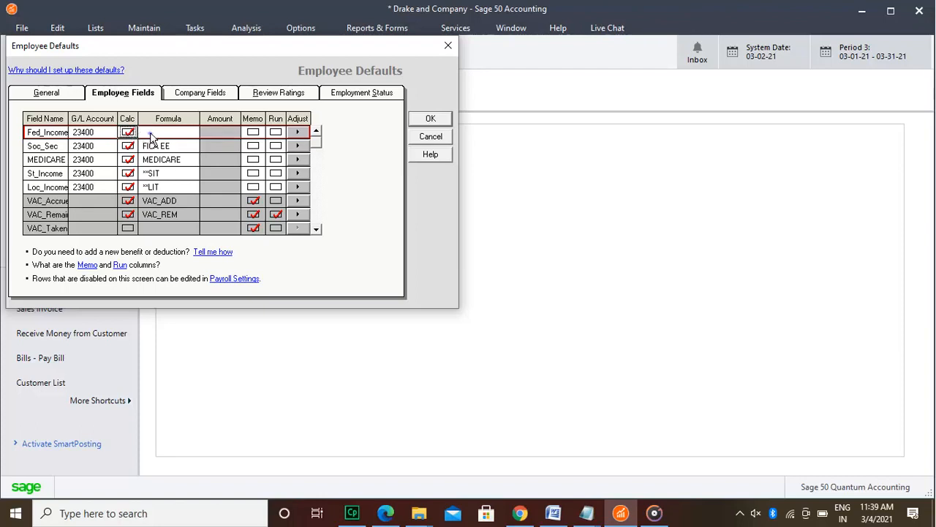
pyautogui.click(151, 134)
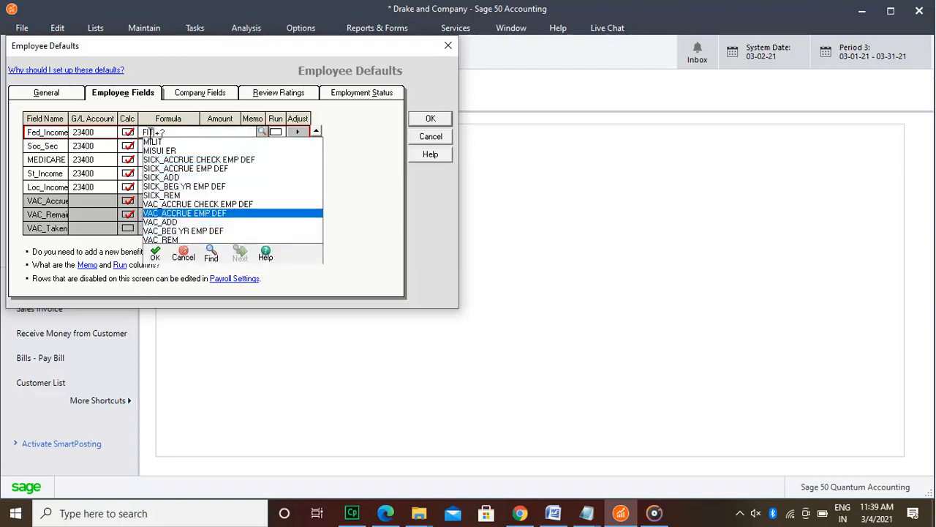
pyautogui.press('Up')
pyautogui.press('Up')
pyautogui.press('Up')
pyautogui.press('Up')
pyautogui.press('Up')
pyautogui.press('Up')
pyautogui.press('Up')
pyautogui.press('Up')
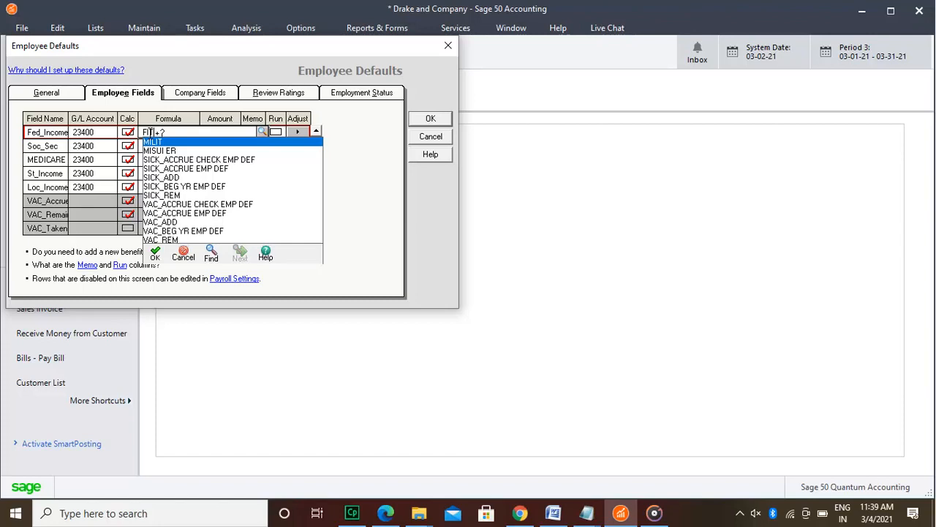
pyautogui.press('Return')
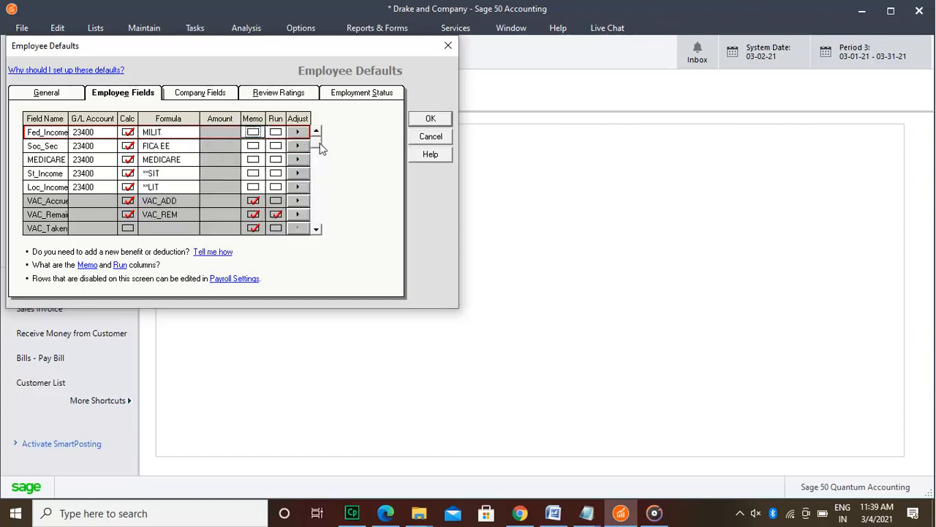
pyautogui.moveTo(322, 148)
pyautogui.mouseDown()
pyautogui.moveTo(322, 158)
pyautogui.moveTo(320, 133)
pyautogui.mouseUp()
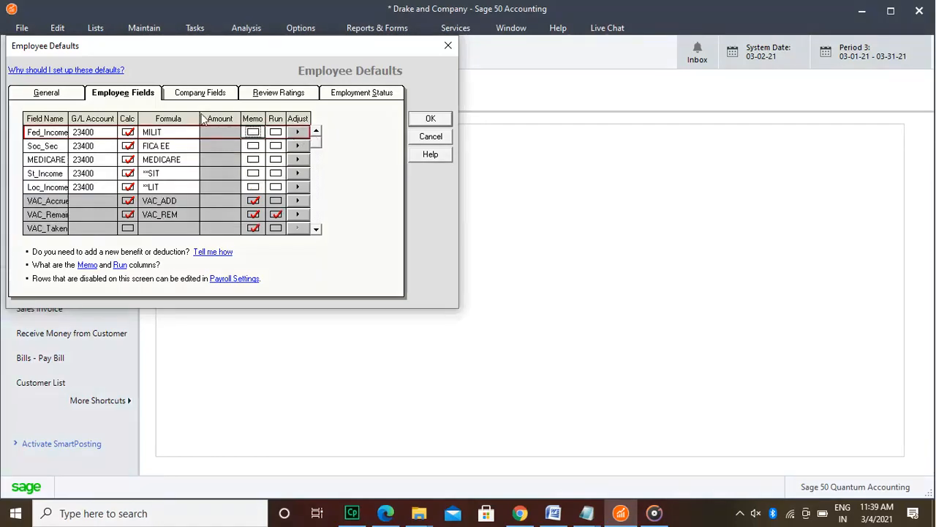
# Step: Look over the company fields and their liability accounts for social security, Medicare, federal and state unemployment
pyautogui.click(191, 95)
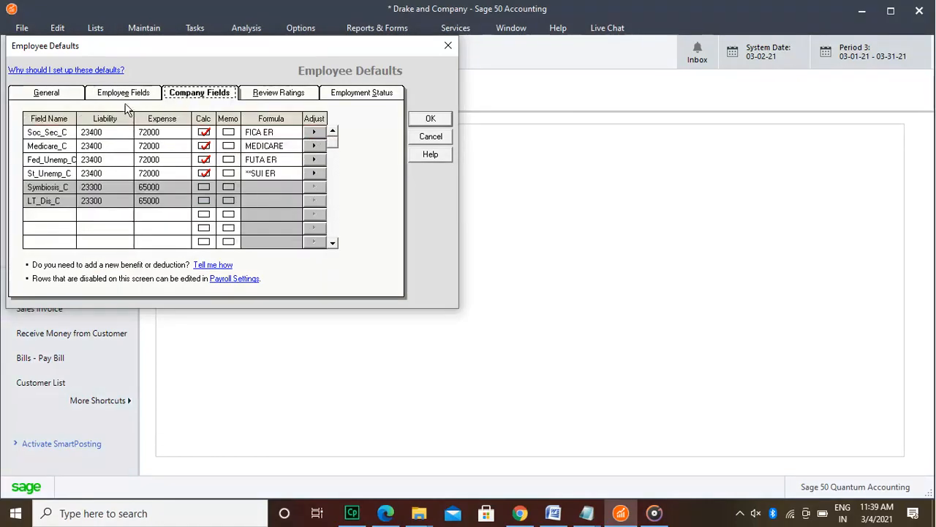
pyautogui.click(106, 135)
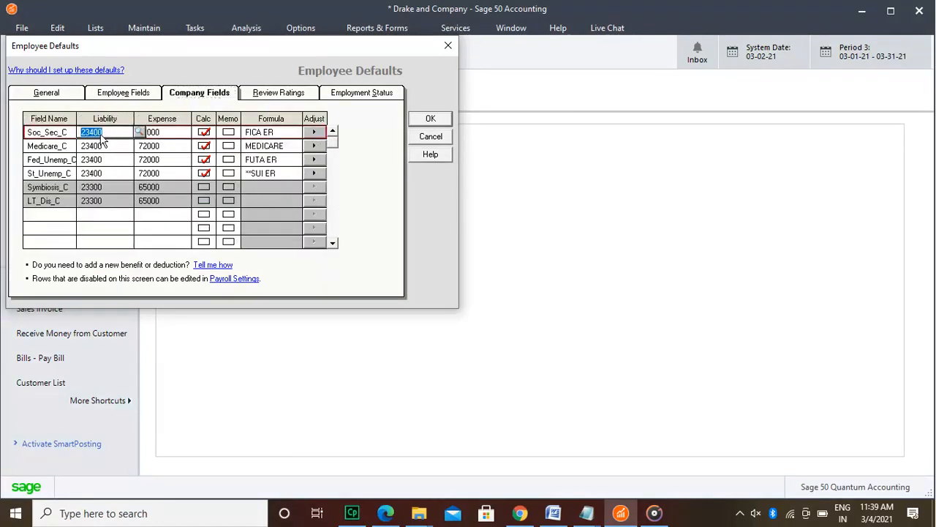
pyautogui.click(99, 148)
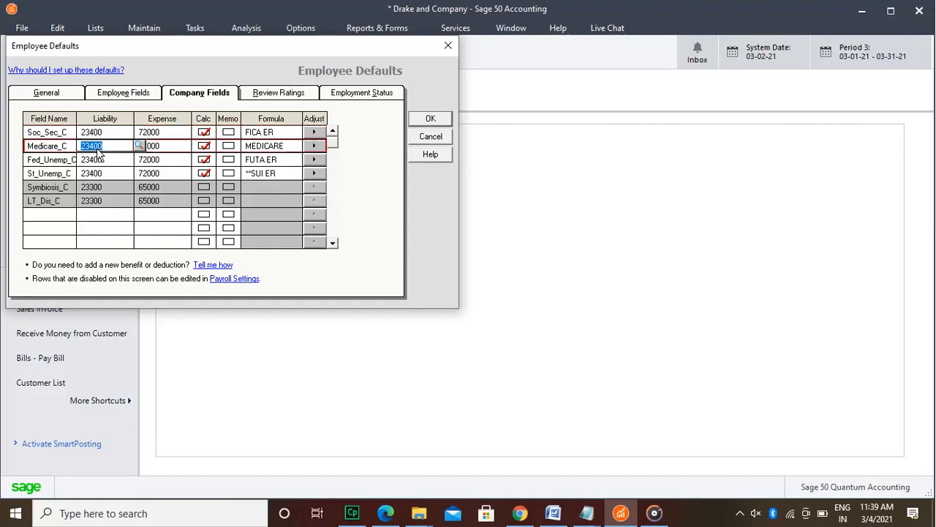
pyautogui.click(100, 164)
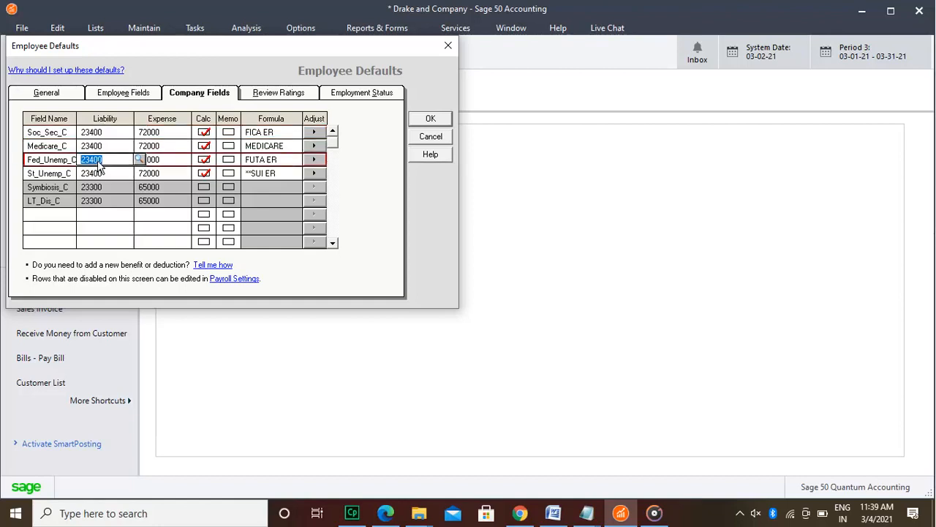
pyautogui.click(99, 178)
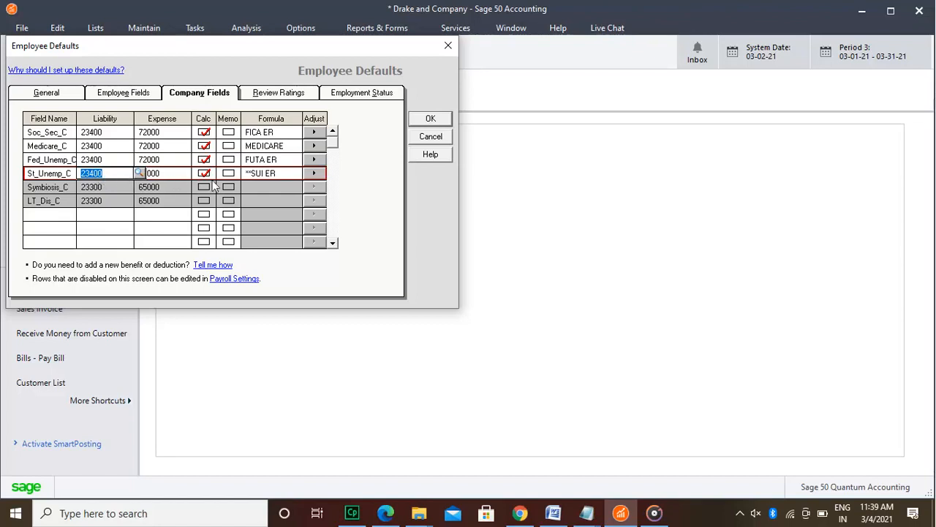
pyautogui.click(333, 243)
# Step: Check the rest of the company fields list, including the Symbiosis_C and LT_Dis_C rows
pyautogui.click(333, 244)
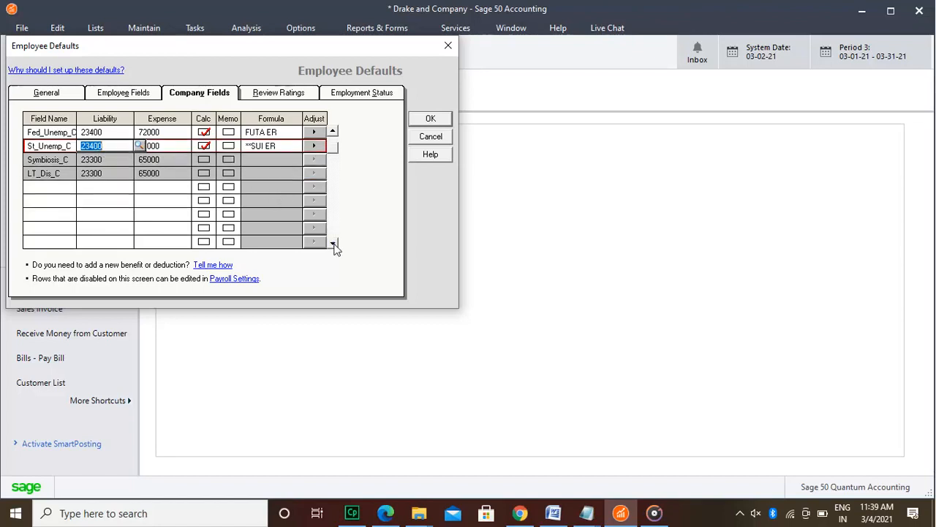
pyautogui.click(333, 243)
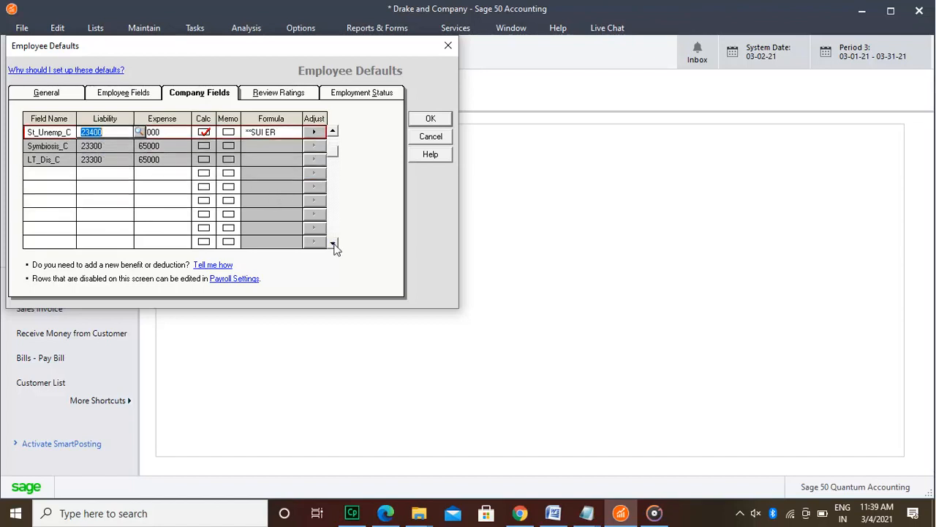
pyautogui.click(333, 243)
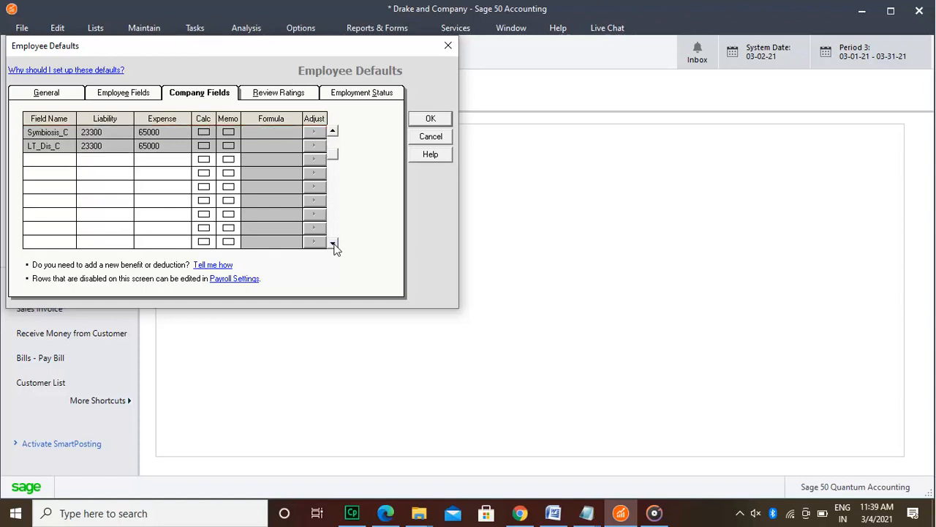
pyautogui.click(333, 243)
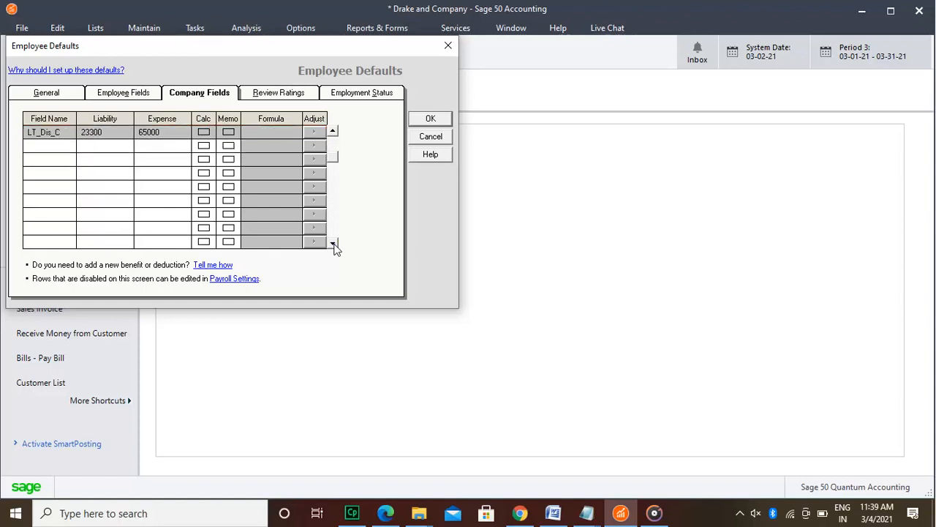
pyautogui.click(333, 243)
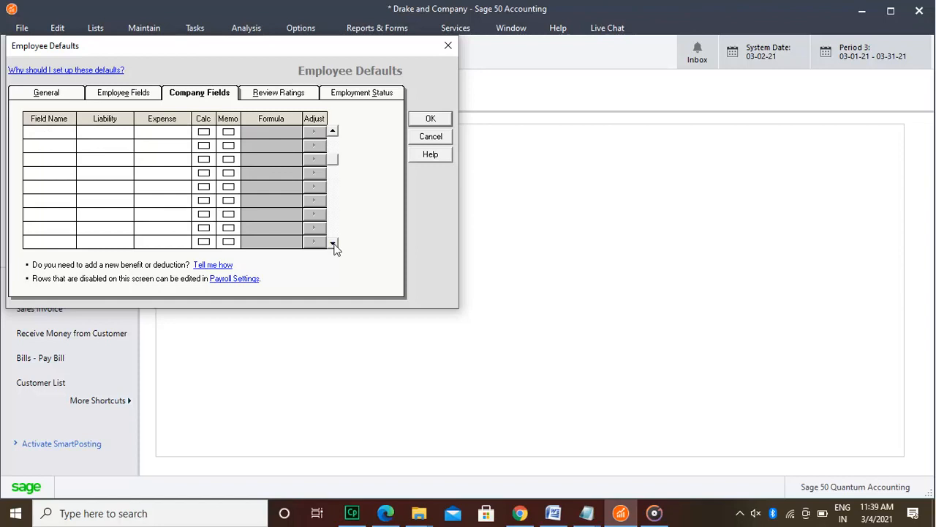
pyautogui.click(333, 132)
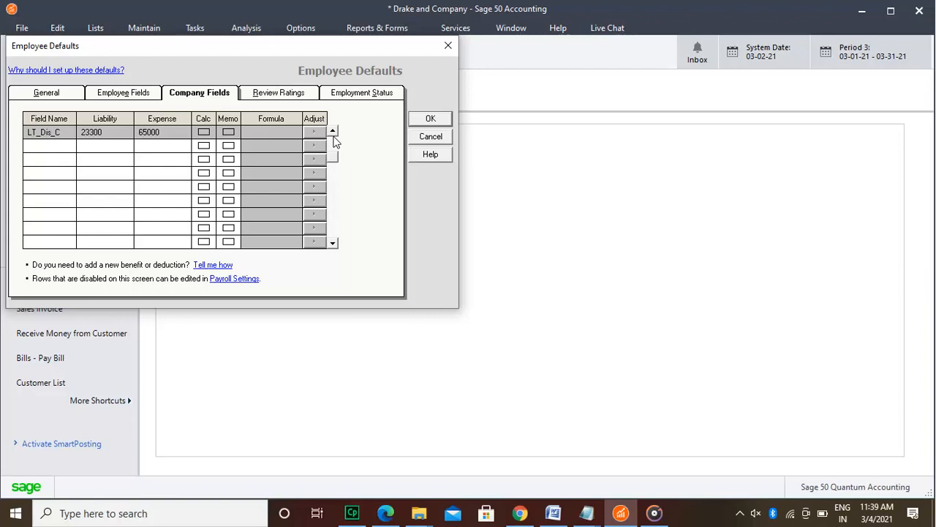
pyautogui.click(333, 132)
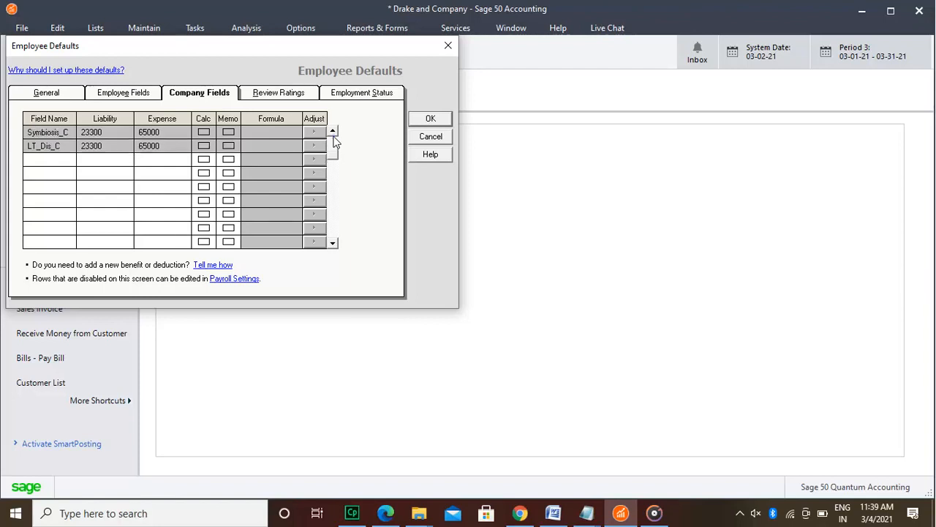
pyautogui.click(334, 135)
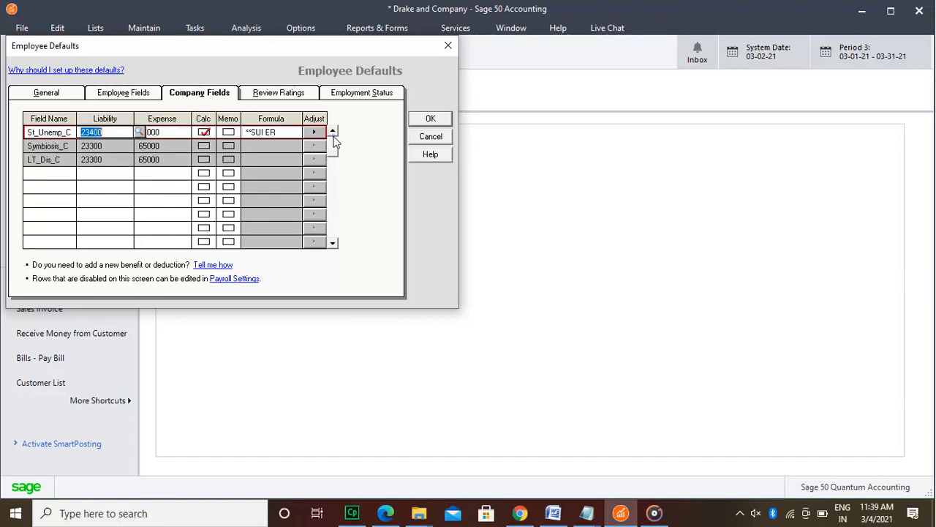
pyautogui.click(333, 133)
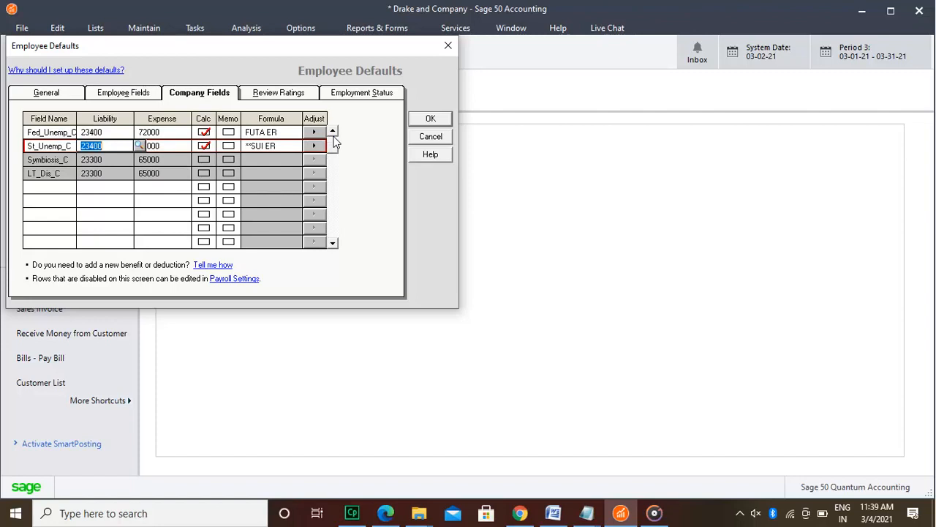
pyautogui.click(333, 132)
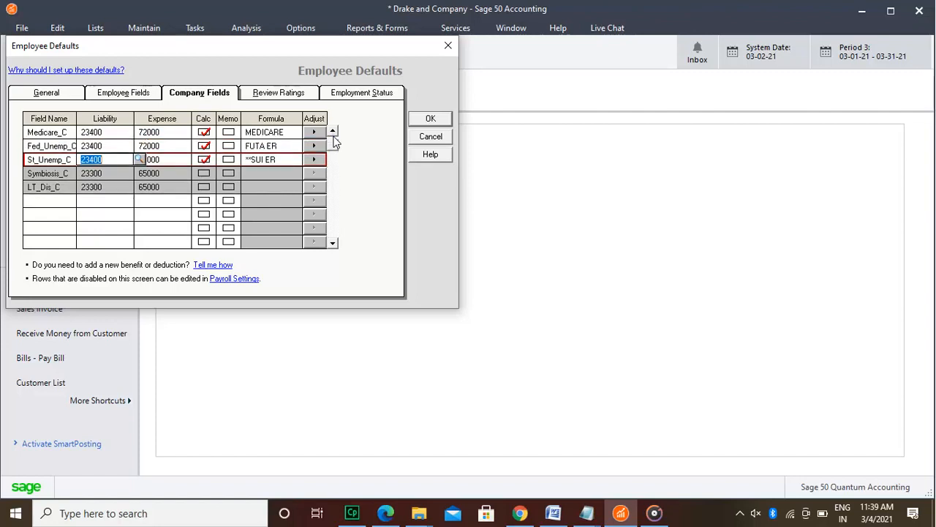
pyautogui.click(333, 133)
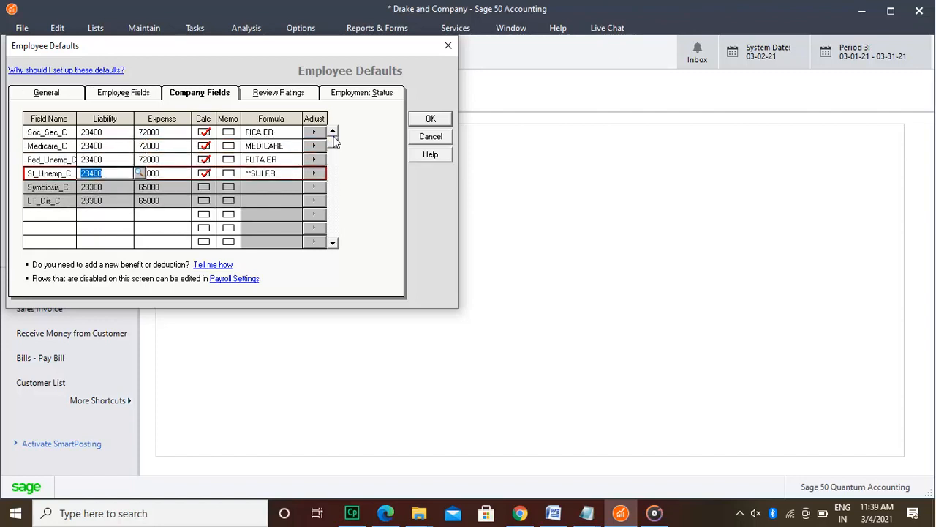
# Step: Enter Excellent, Superior and Very Good as the first three performance review ratings
pyautogui.click(272, 100)
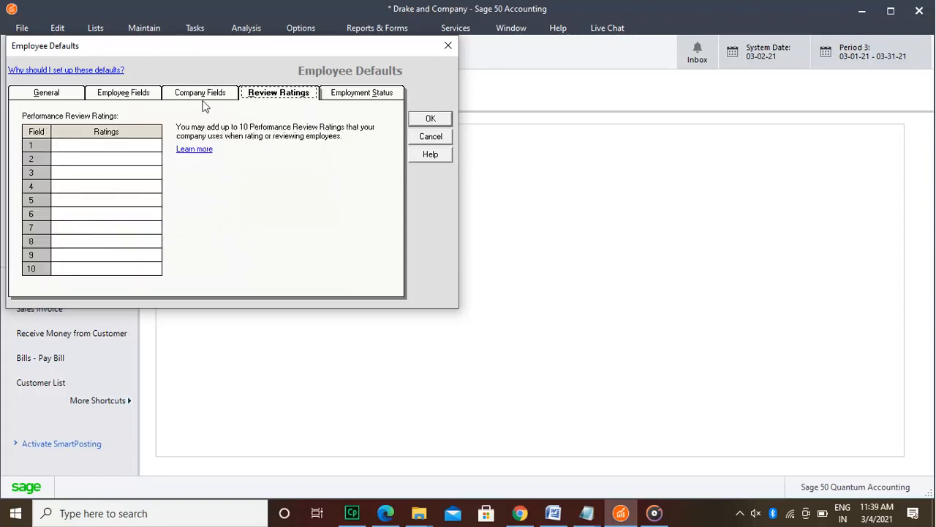
pyautogui.click(149, 145)
pyautogui.write('Excellent')
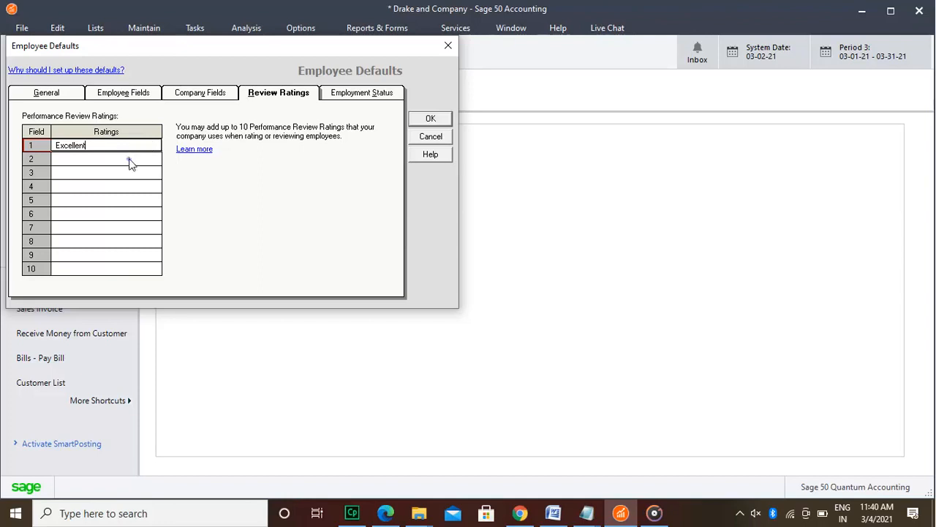
pyautogui.click(130, 159)
pyautogui.write('Superior')
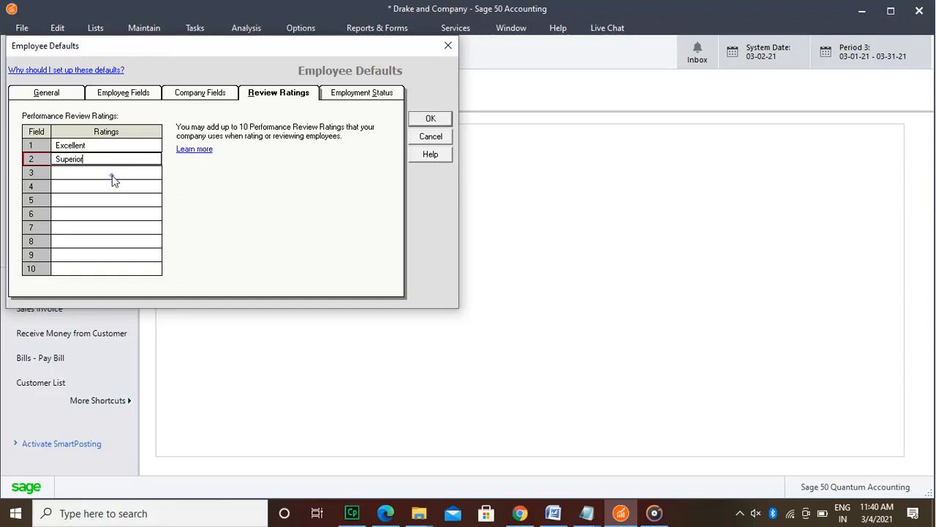
pyautogui.click(114, 173)
pyautogui.write('Very Good')
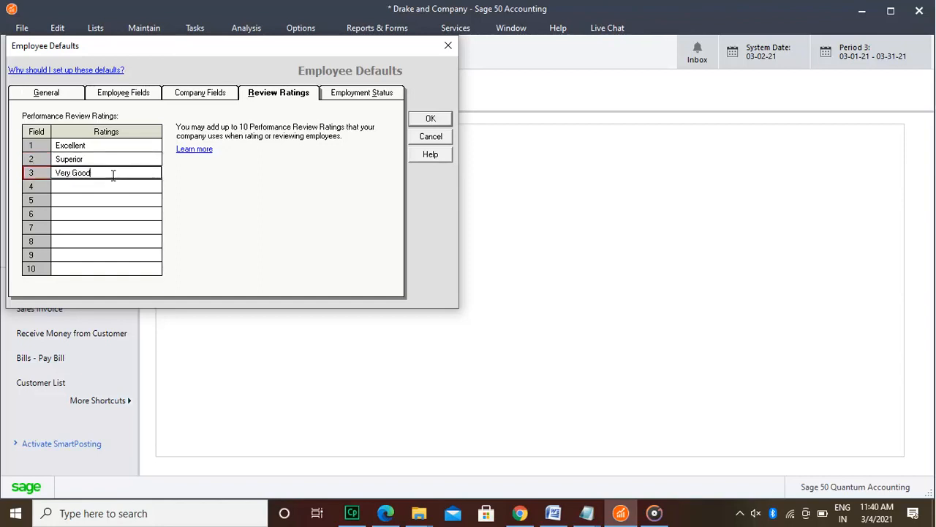
# Step: Add Good, Bad and Non Performer as the fourth, fifth and sixth performance review ratings
pyautogui.click(112, 187)
pyautogui.write('Go')
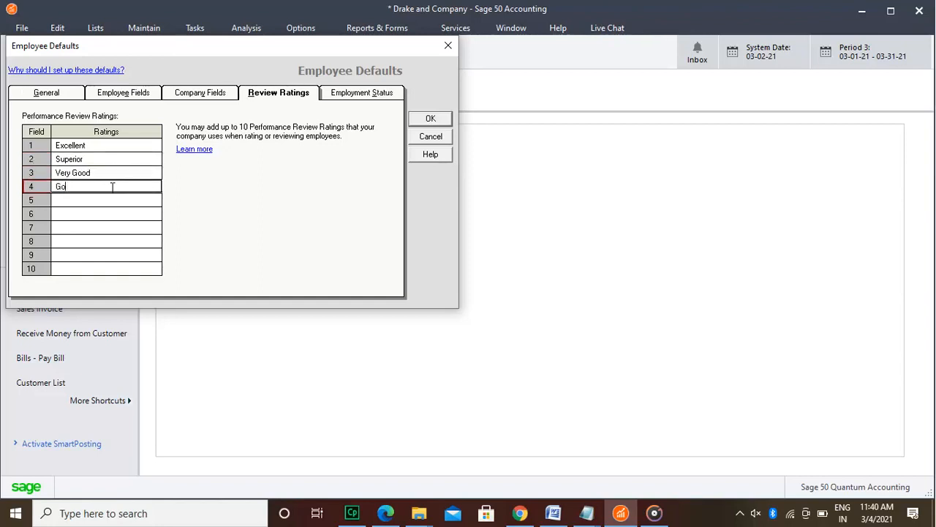
pyautogui.write('od')
pyautogui.press('Tab')
pyautogui.write('Bad')
pyautogui.press('Tab')
pyautogui.write('Non Perf')
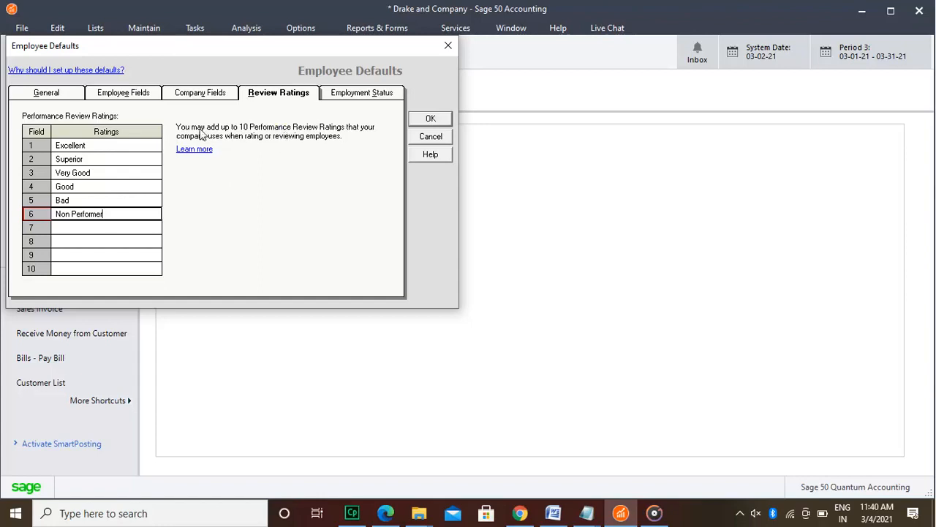
pyautogui.click(134, 145)
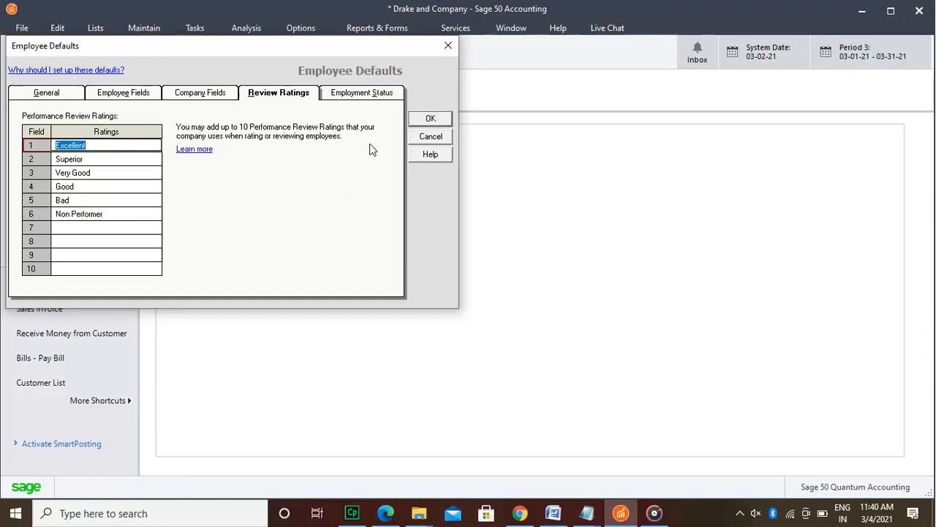
# Step: Review the predefined employment statuses and save the employee defaults
pyautogui.click(352, 93)
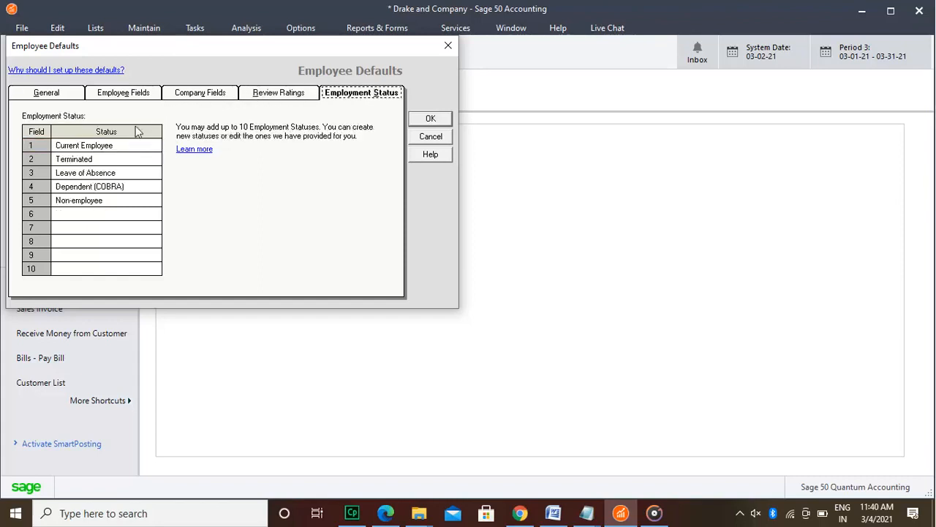
pyautogui.click(129, 146)
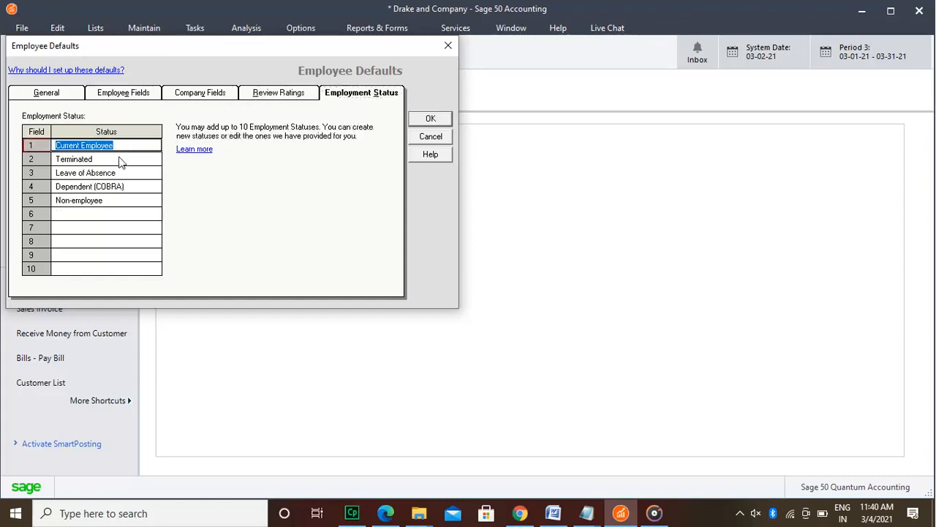
pyautogui.click(121, 163)
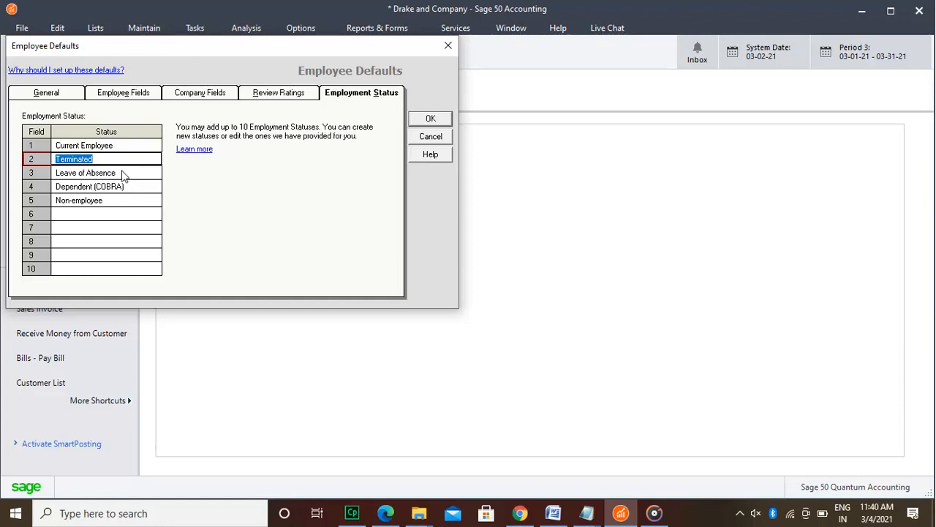
pyautogui.click(122, 176)
pyautogui.click(122, 188)
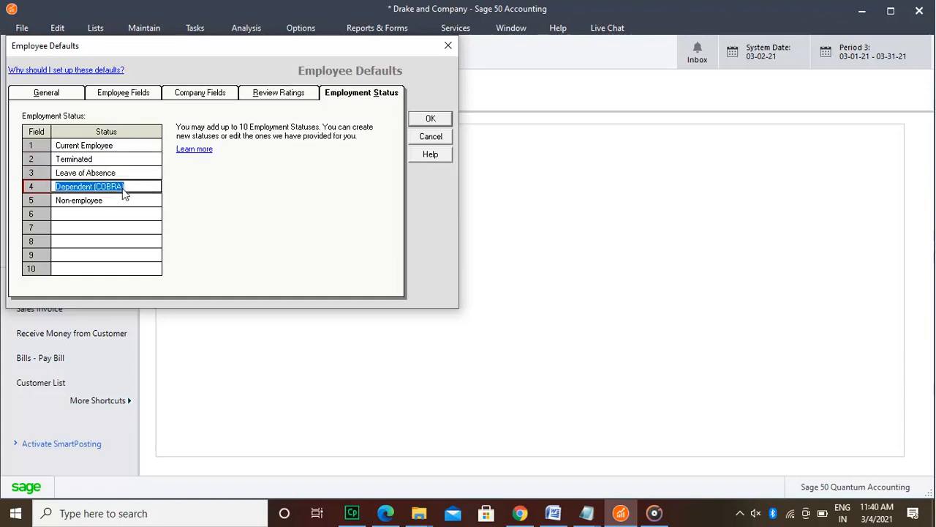
pyautogui.click(155, 203)
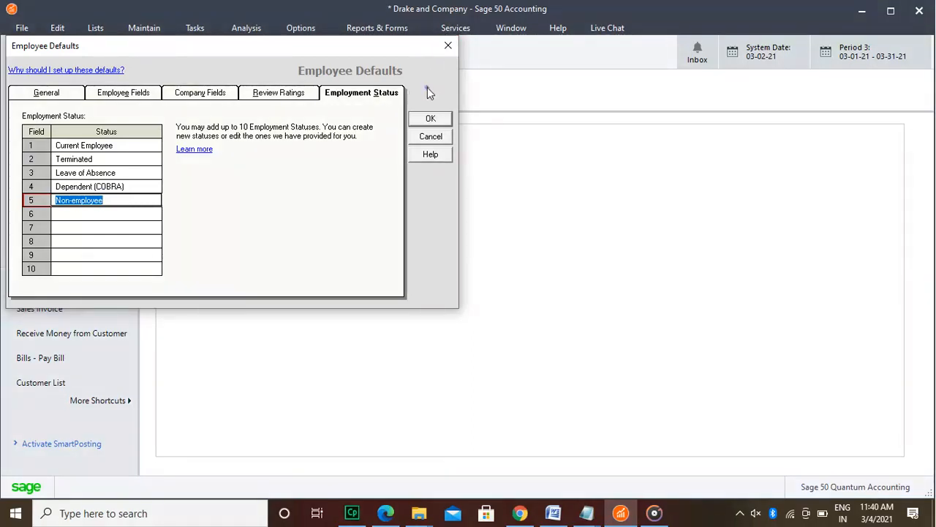
pyautogui.click(435, 120)
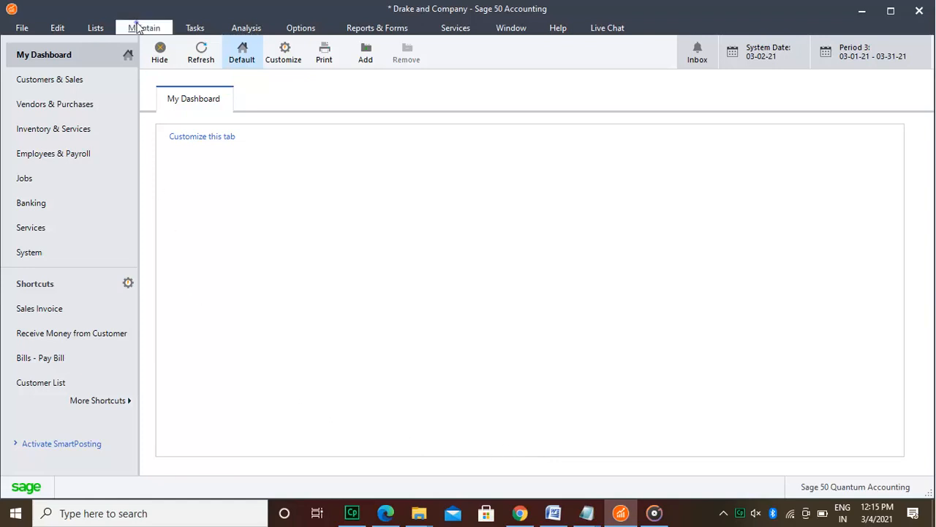
# Step: Open the job defaults and turn on the warnings for customer and vendor transaction line items not assigned to a job
pyautogui.click(137, 27)
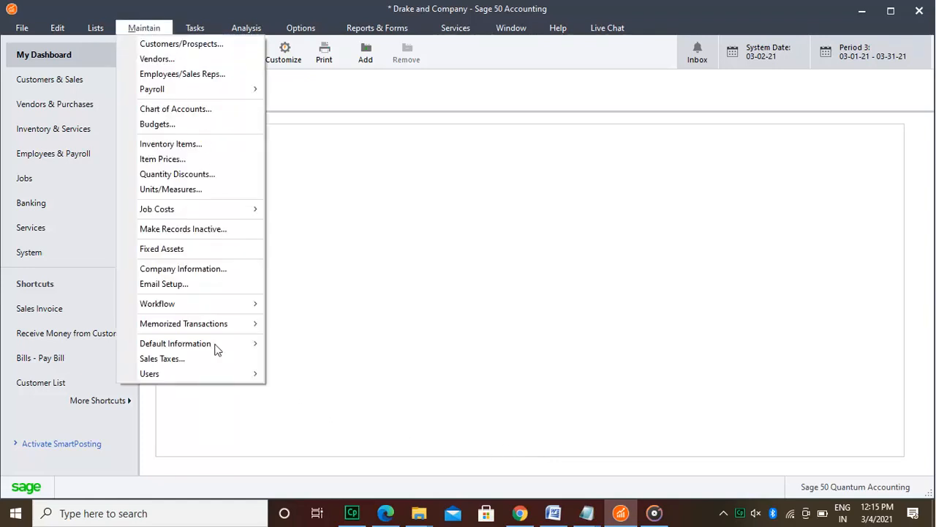
pyautogui.moveTo(217, 350)
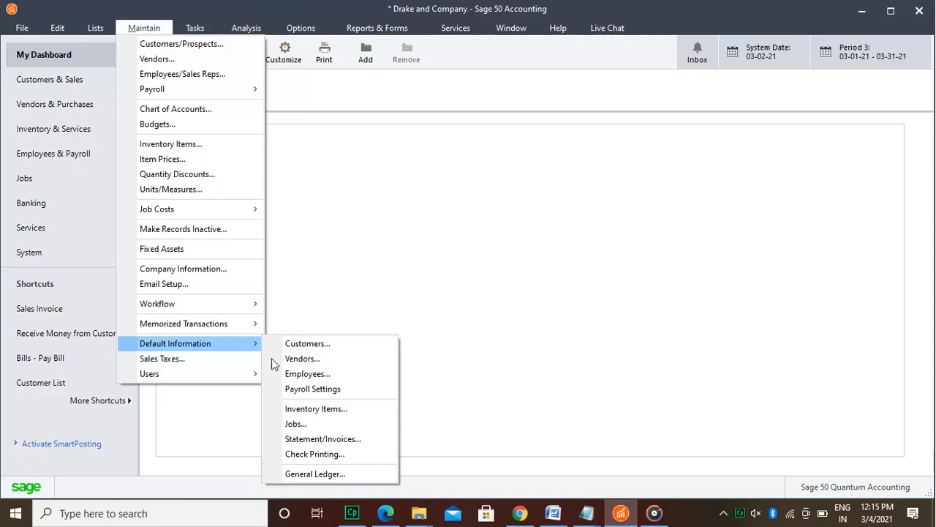
pyautogui.click(295, 424)
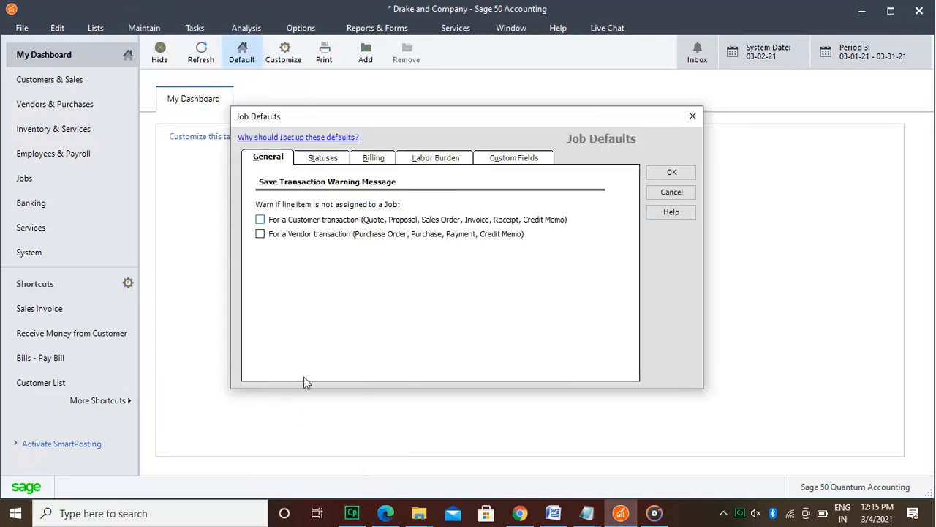
pyautogui.click(307, 221)
pyautogui.click(300, 238)
# Step: Create and save a new job status named Assigned with the blue circle icon, without making it the default
pyautogui.click(332, 158)
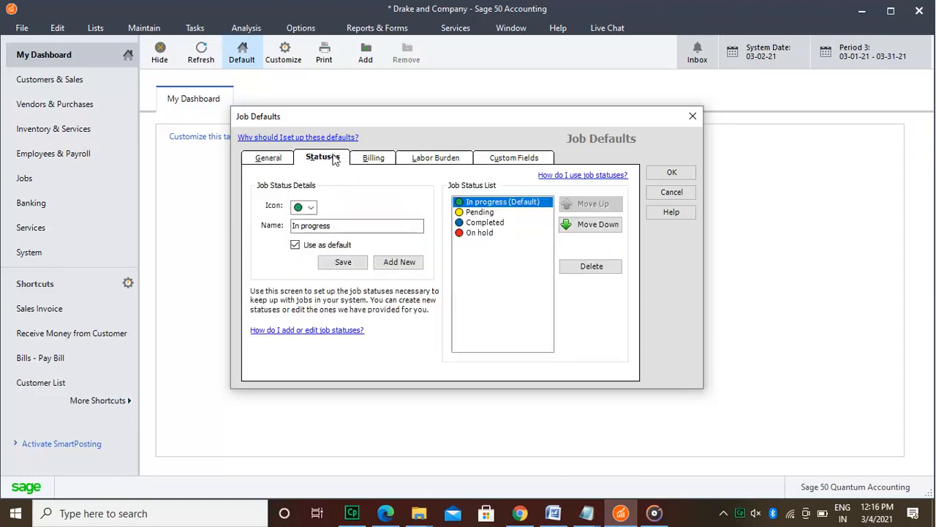
pyautogui.click(484, 233)
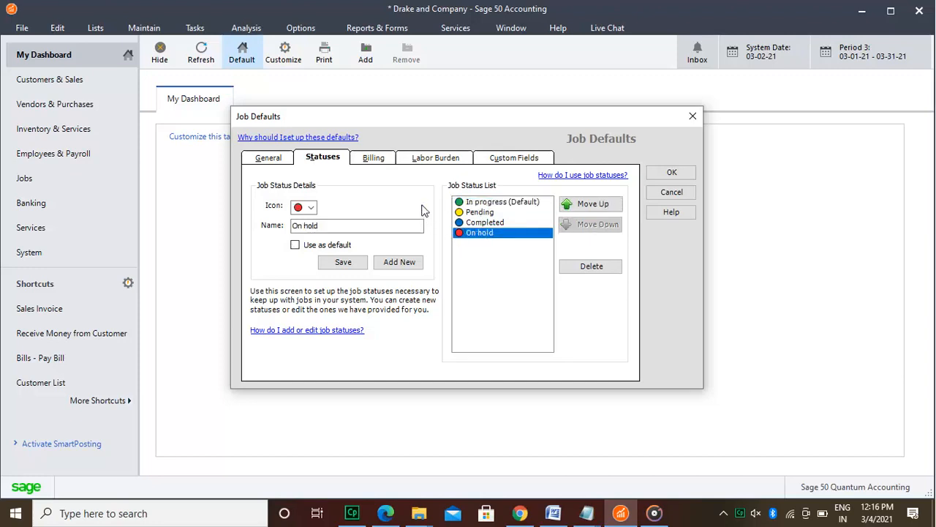
pyautogui.click(404, 264)
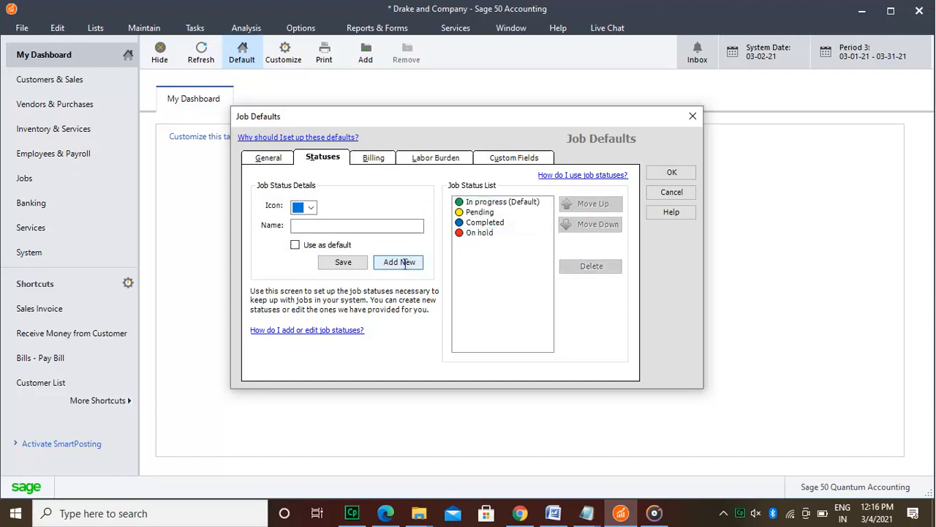
pyautogui.click(350, 226)
pyautogui.write('As')
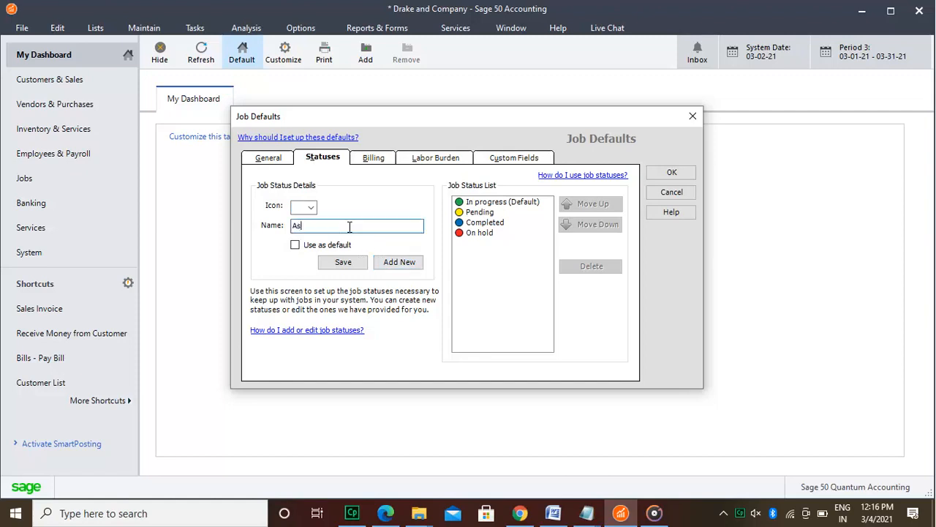
pyautogui.write('gned')
pyautogui.press('Left')
pyautogui.press('Left')
pyautogui.press('Left')
pyautogui.press('Left')
pyautogui.press('Left')
pyautogui.press('BackSpace')
pyautogui.click(306, 208)
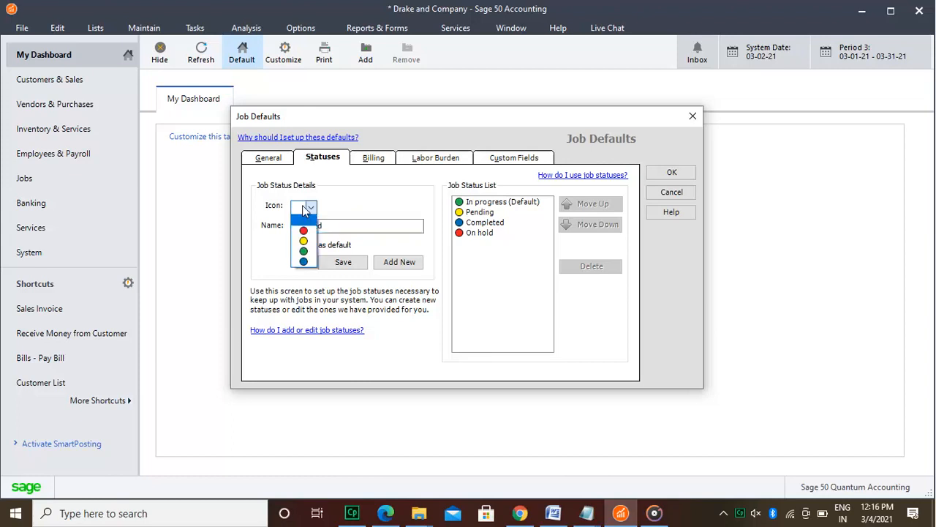
pyautogui.click(304, 262)
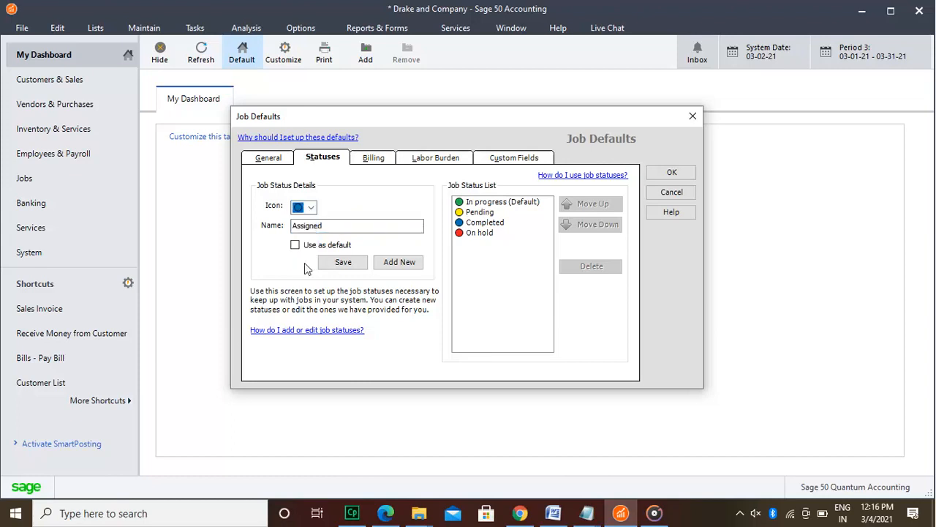
pyautogui.click(362, 263)
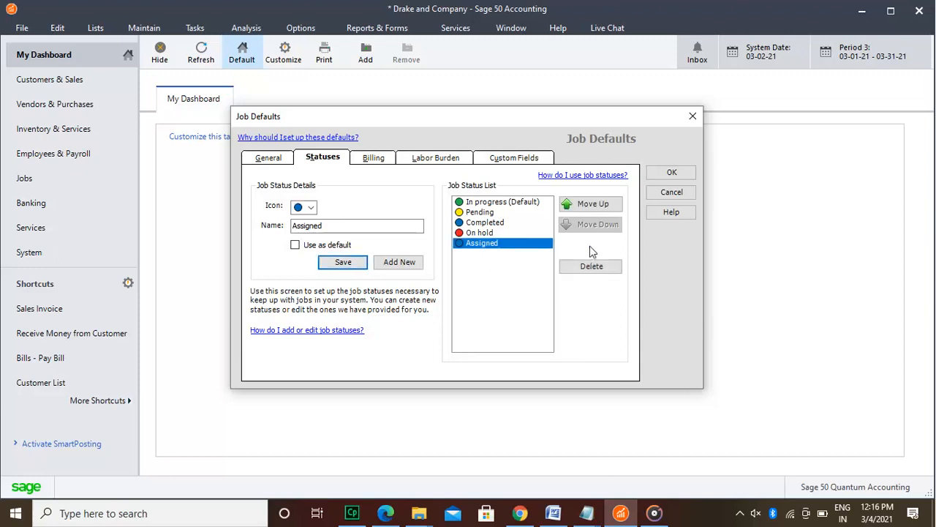
# Step: Move the Assigned job status up one place in the job status list and back down again
pyautogui.click(539, 248)
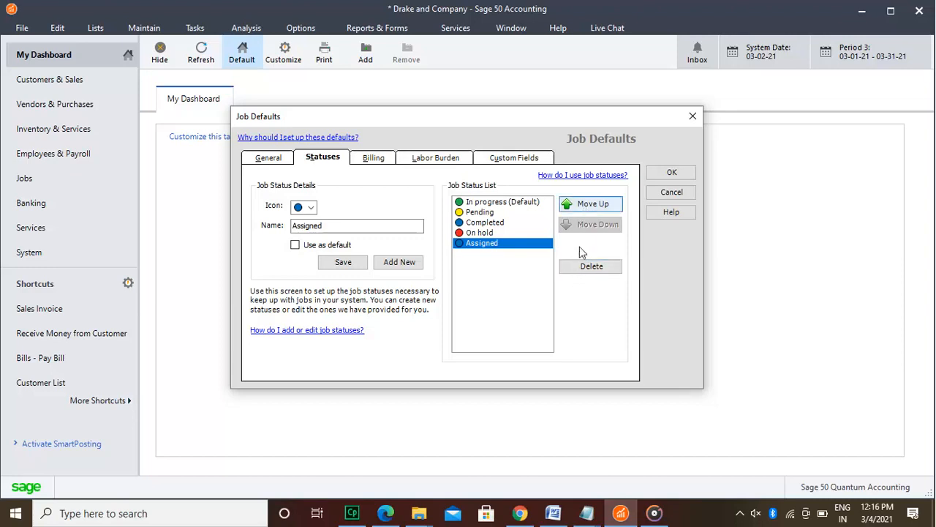
pyautogui.click(581, 271)
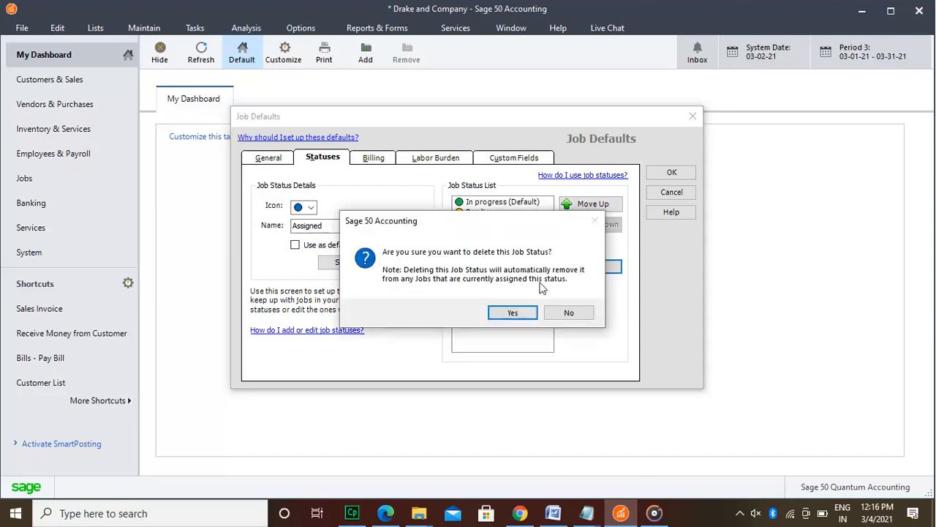
pyautogui.click(564, 312)
pyautogui.click(597, 207)
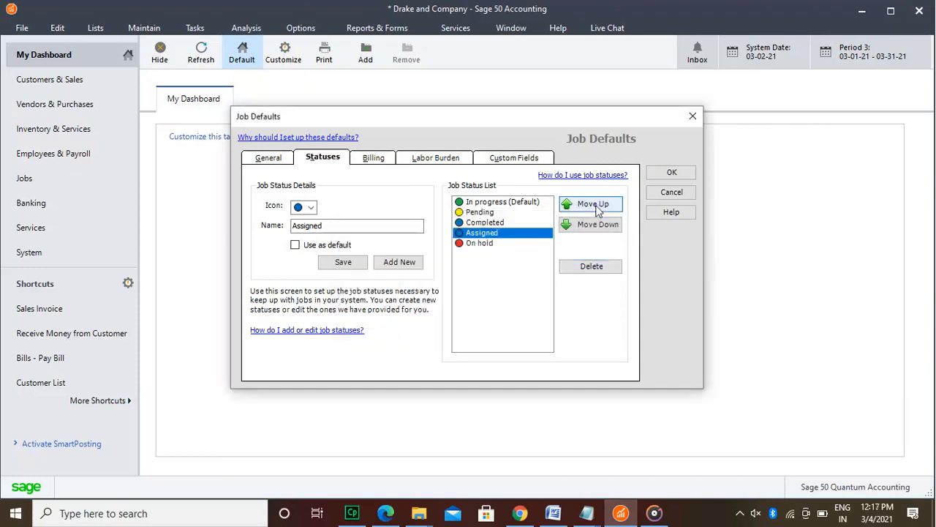
pyautogui.click(592, 228)
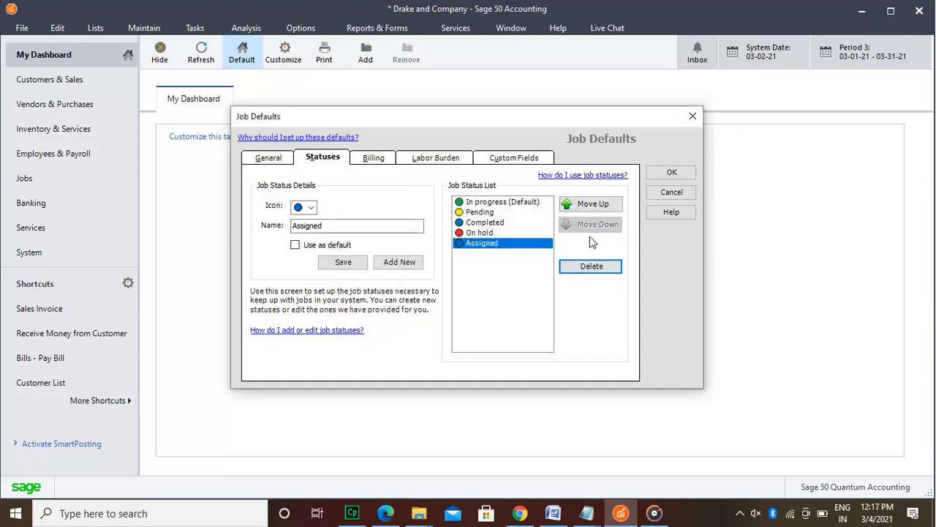
# Step: Delete the Assigned job status from the job status list
pyautogui.click(591, 268)
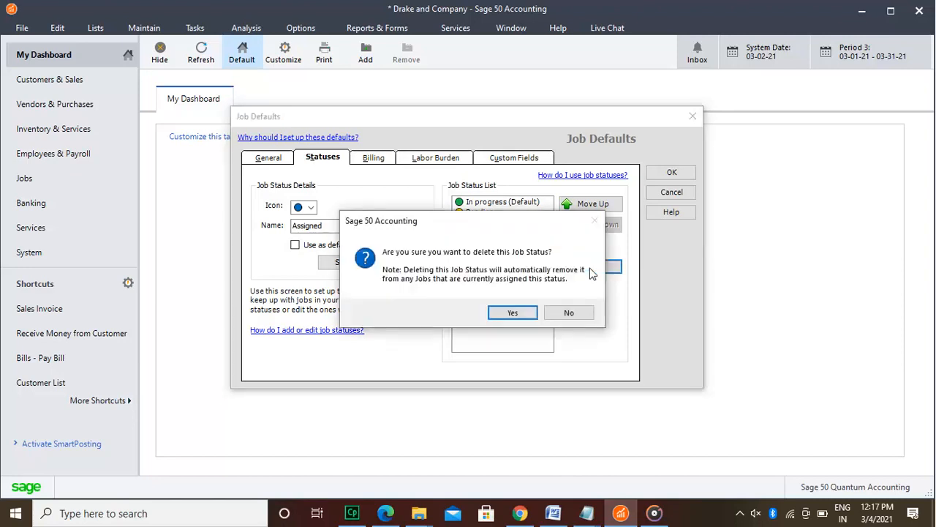
pyautogui.click(515, 313)
# Step: Choose No Progress Billing as the default billing method for new jobs
pyautogui.click(379, 156)
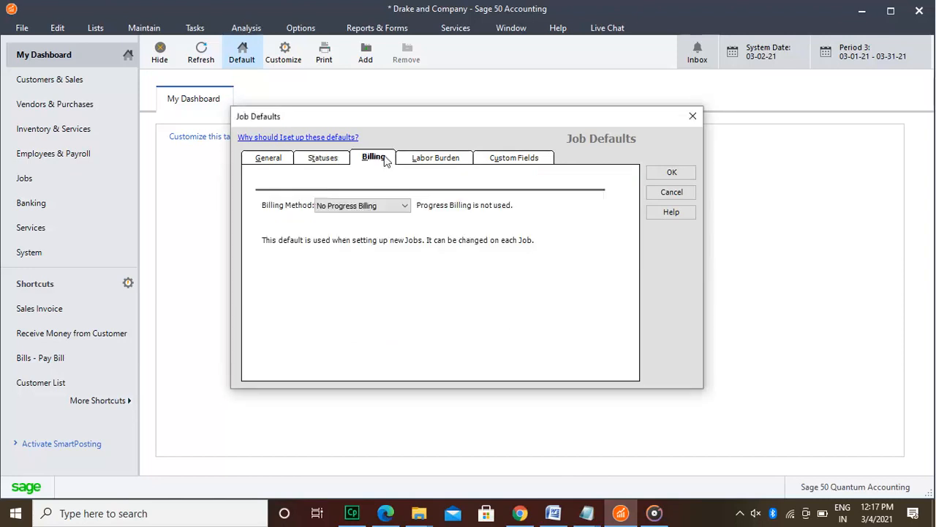
pyautogui.click(405, 206)
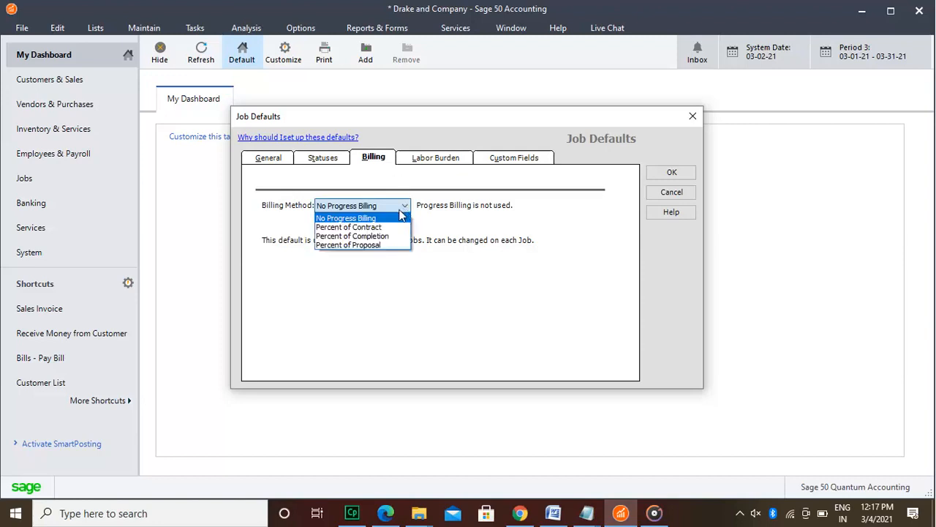
pyautogui.click(401, 219)
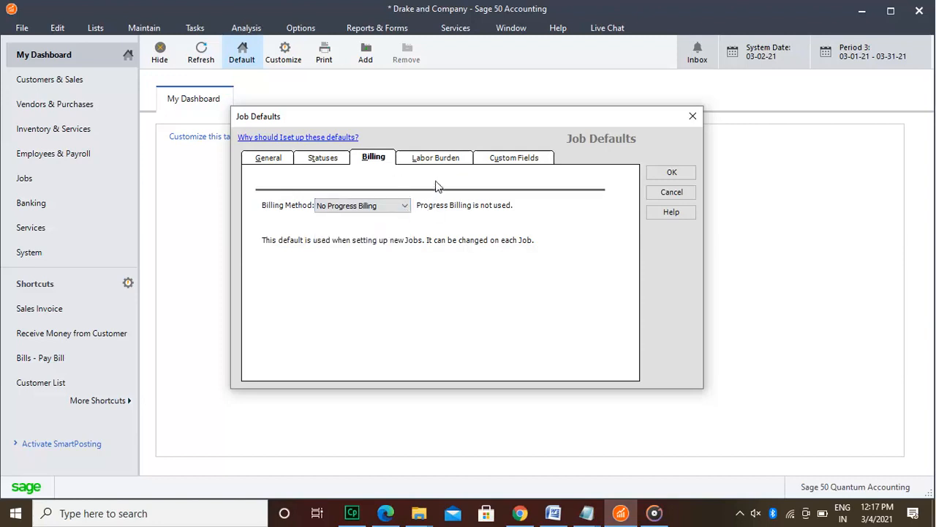
# Step: Review the labor burden settings and the job custom fields, and save the job defaults
pyautogui.click(437, 158)
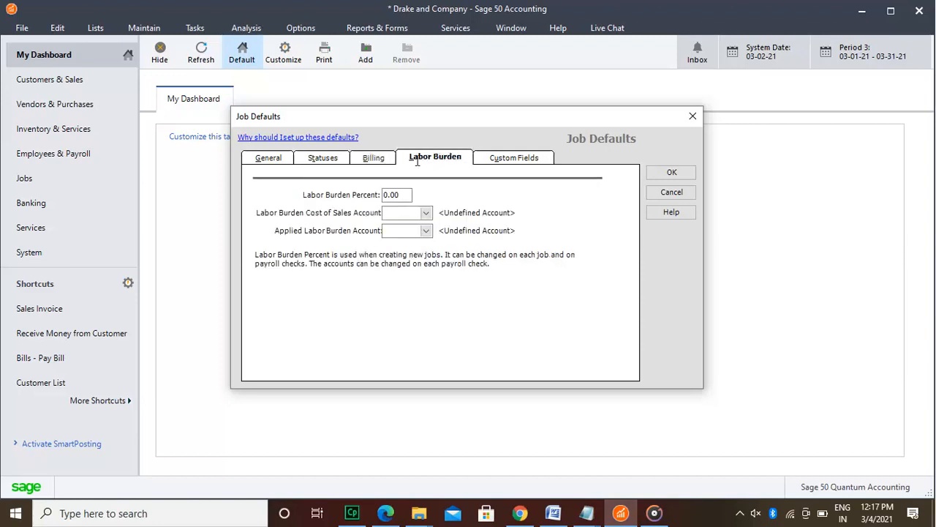
pyautogui.click(390, 195)
pyautogui.click(521, 161)
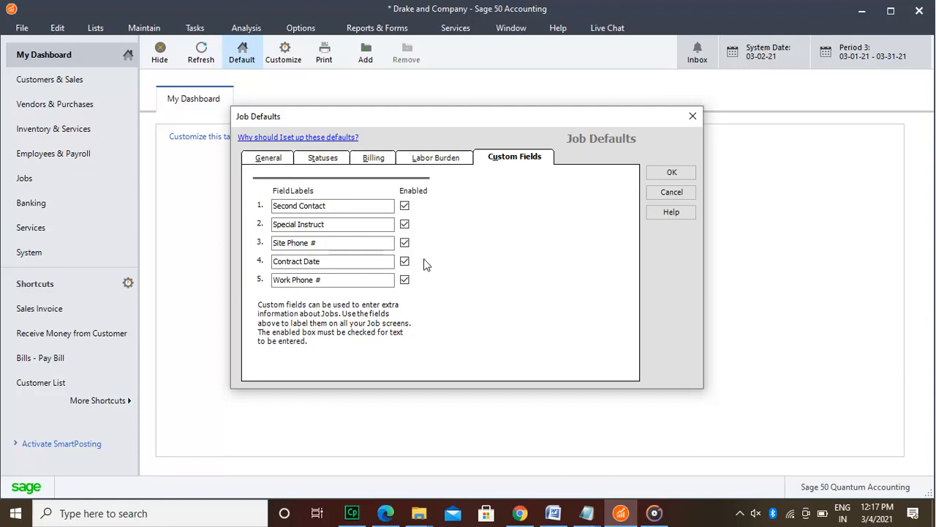
pyautogui.click(676, 173)
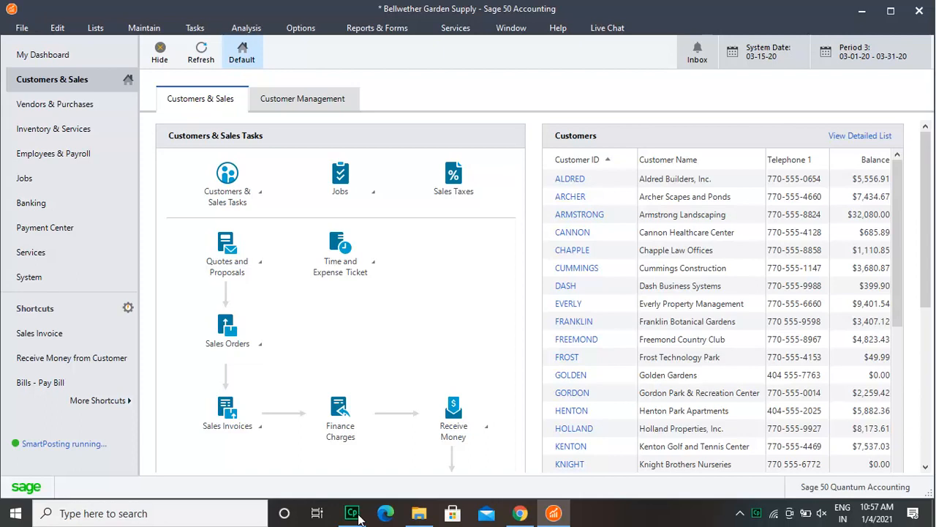
# Step: Start a backup of the Bellwether Garden Supply company and enable the reminder for 7 days without a backup
pyautogui.click(23, 29)
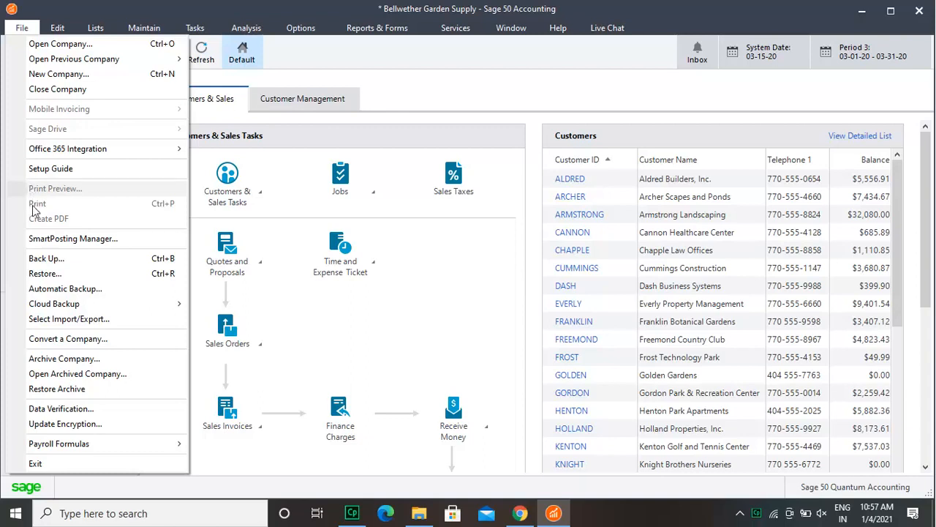
pyautogui.click(37, 263)
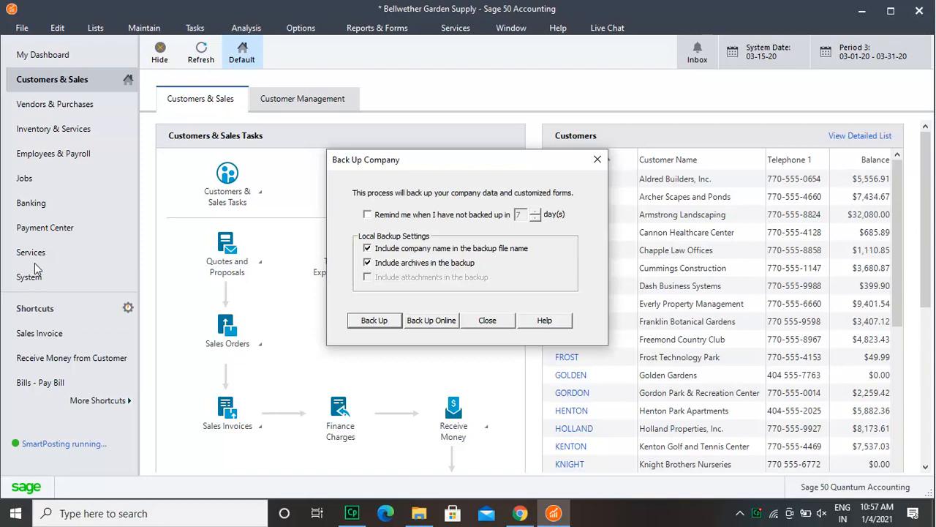
pyautogui.click(367, 214)
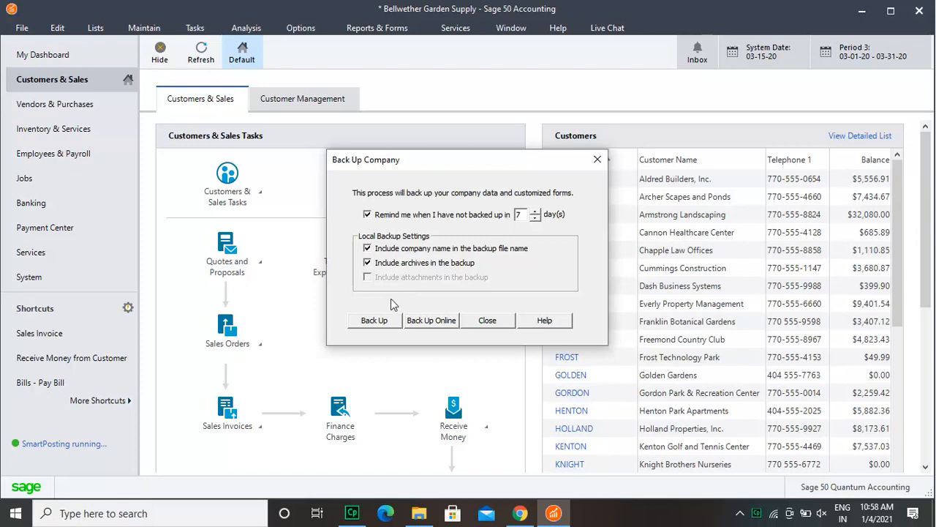
# Step: Save the company backup on Local Disk (D:) as Bellwether Garden Supply-010421 in Sage 50 Backup format
pyautogui.click(388, 323)
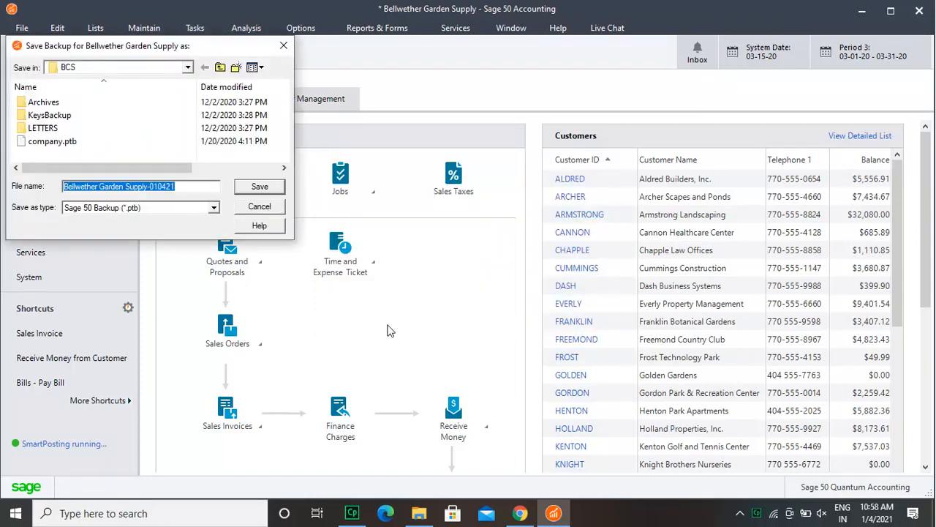
pyautogui.click(188, 67)
pyautogui.click(106, 301)
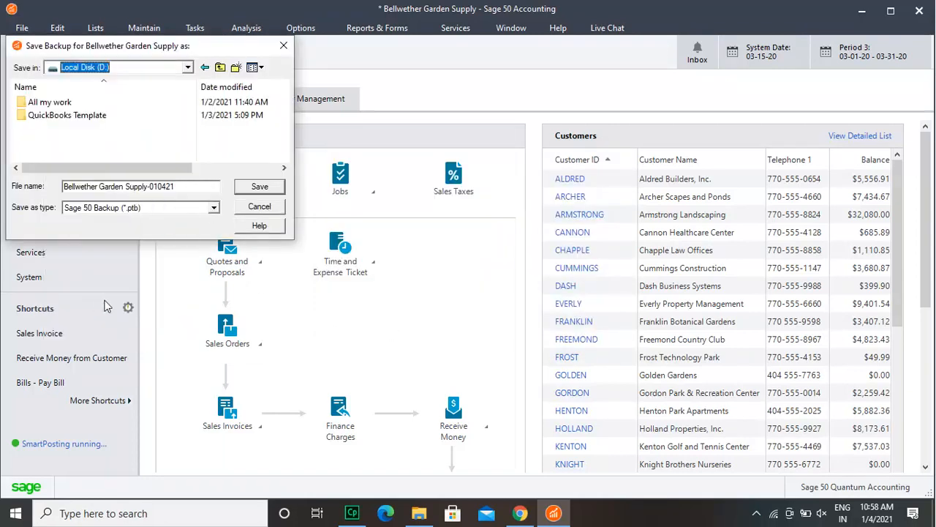
pyautogui.click(258, 188)
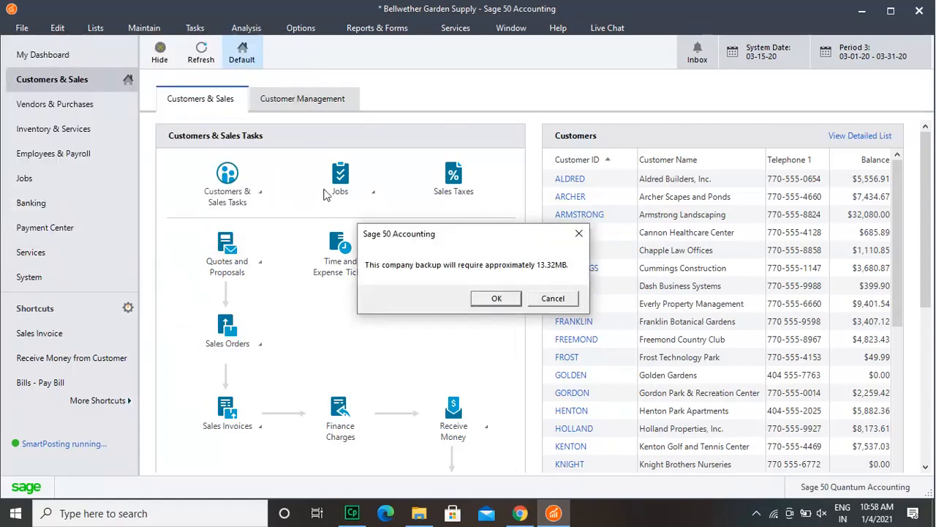
pyautogui.click(495, 300)
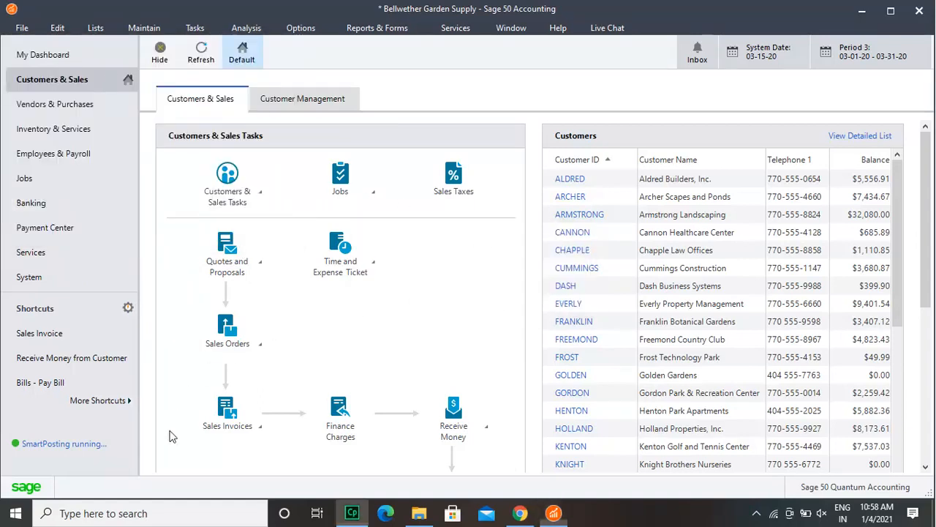
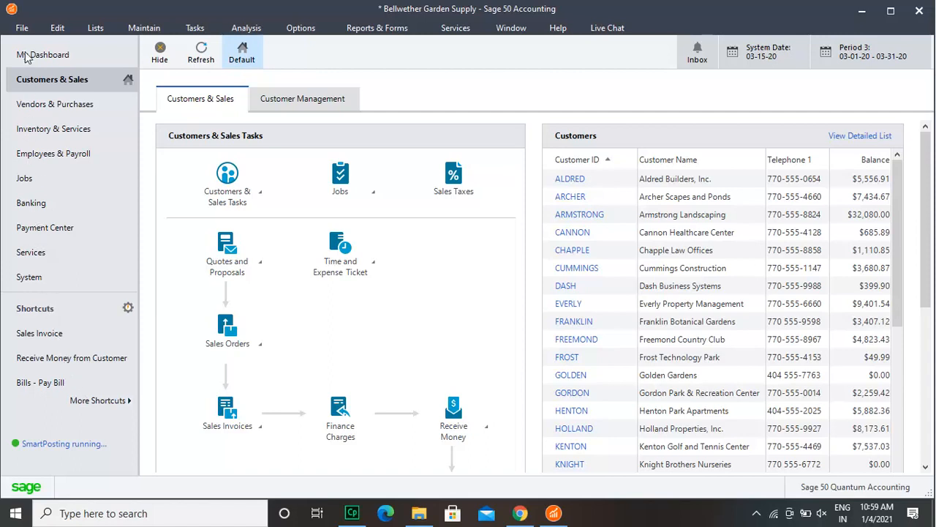
# Step: Start an online backup of the Bellwether Garden Supply company and allow the Sage cloud backup program to make changes to the device
pyautogui.click(23, 28)
pyautogui.click(40, 302)
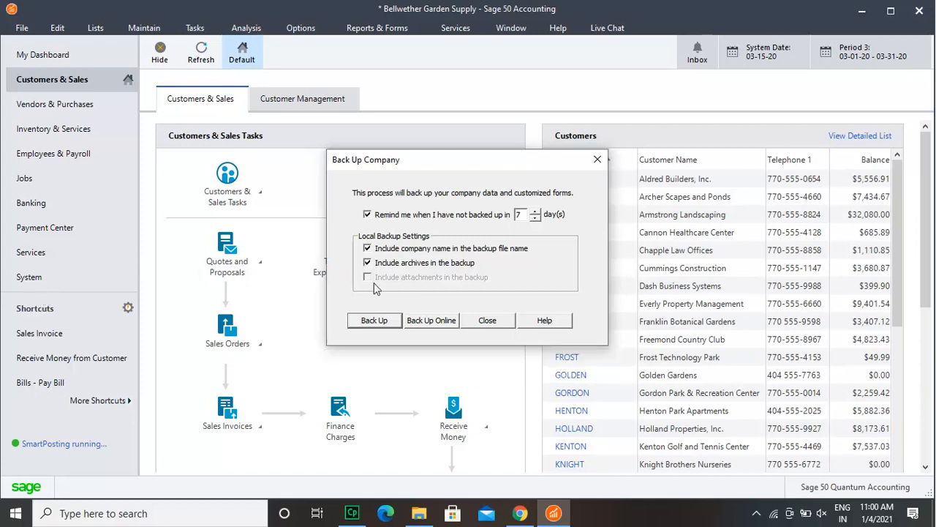
pyautogui.click(438, 322)
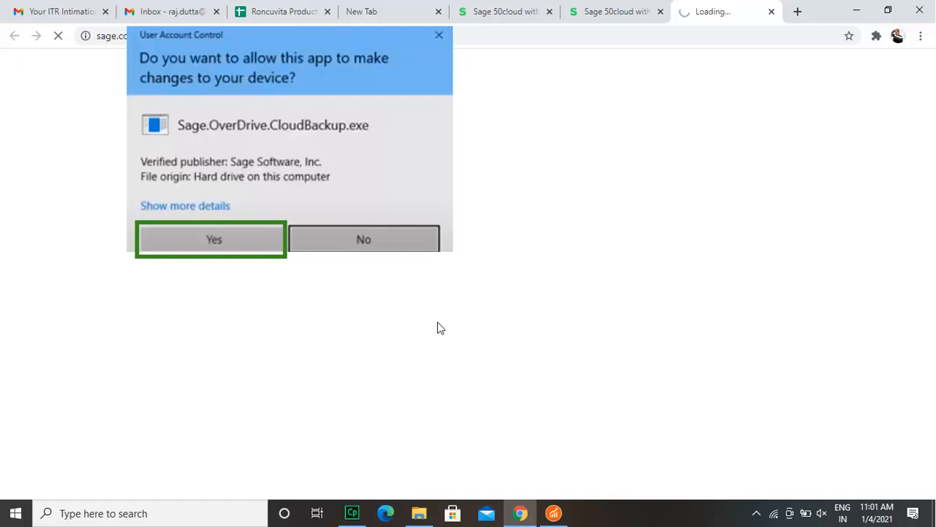
pyautogui.click(217, 237)
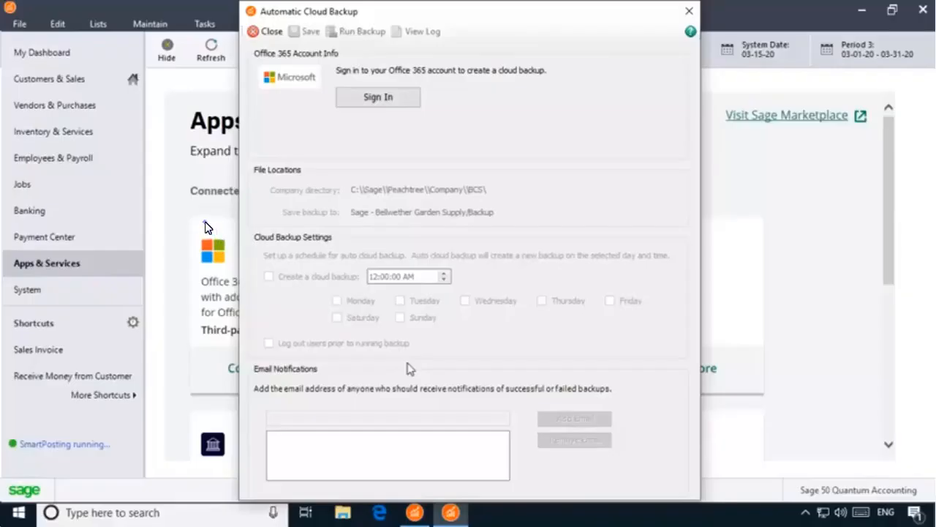
# Step: Sign in to the Office 365 account for cloud backup and accept the requested permissions with consent on behalf of the organization
pyautogui.click(370, 97)
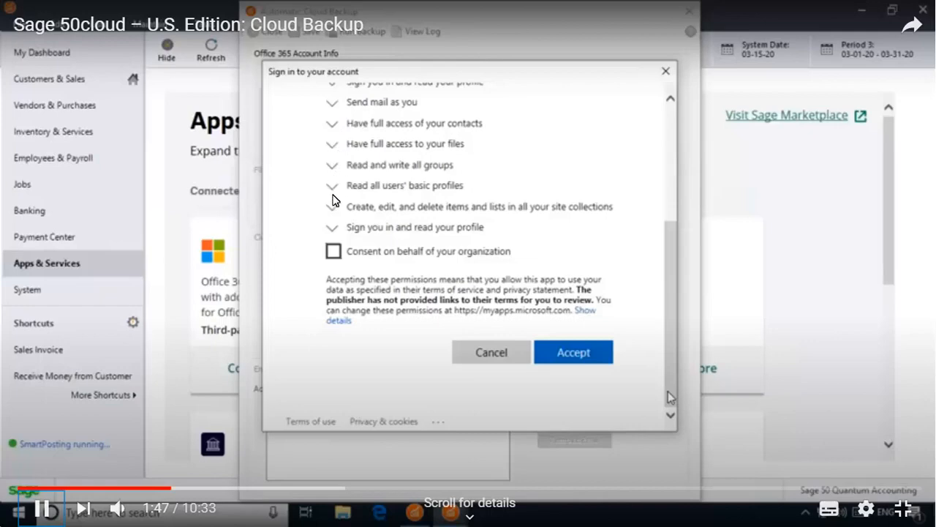
pyautogui.click(334, 250)
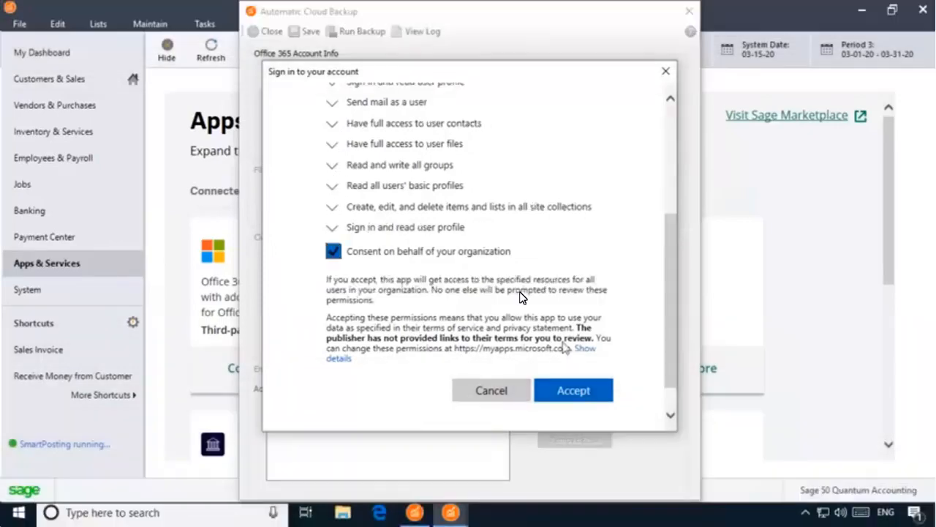
pyautogui.click(571, 389)
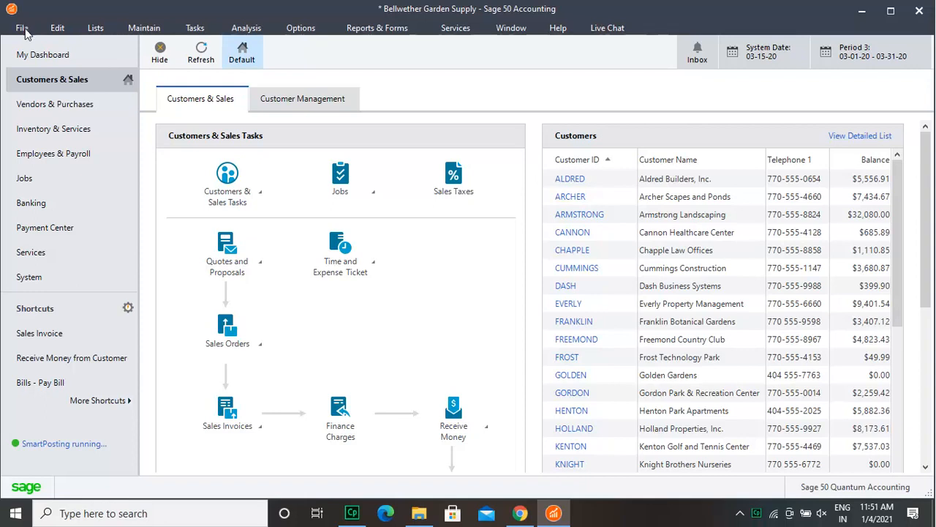
# Step: Start a company restore and select the backup file Bellwether Garden Supply-010421.ptb from Local Disk (D:)
pyautogui.click(23, 29)
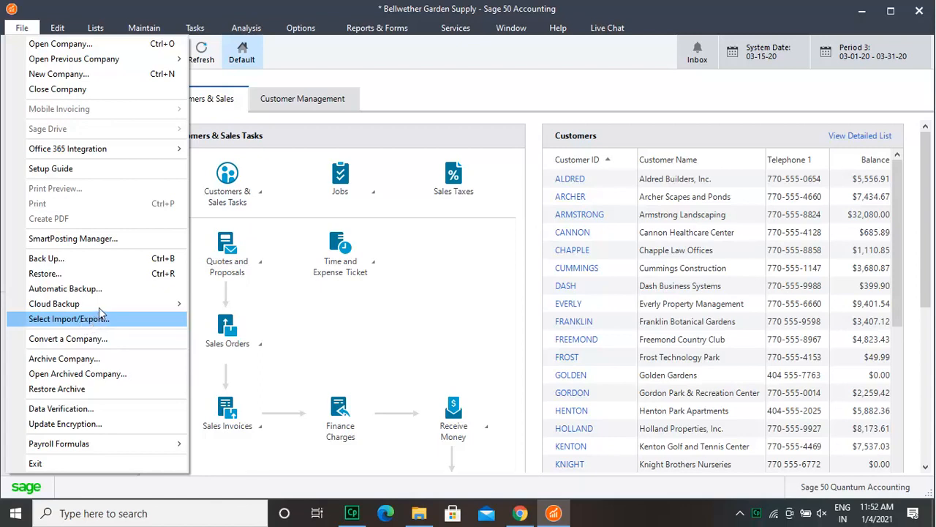
pyautogui.click(104, 276)
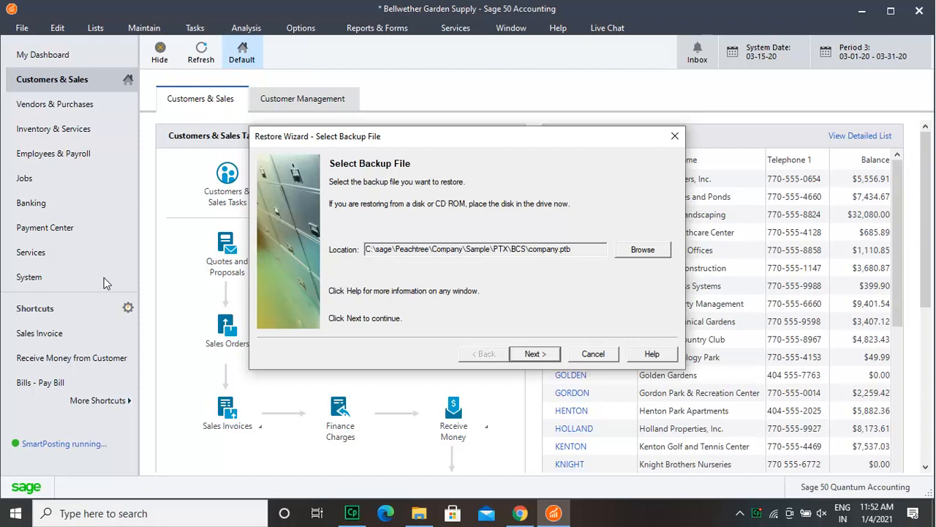
pyautogui.click(633, 252)
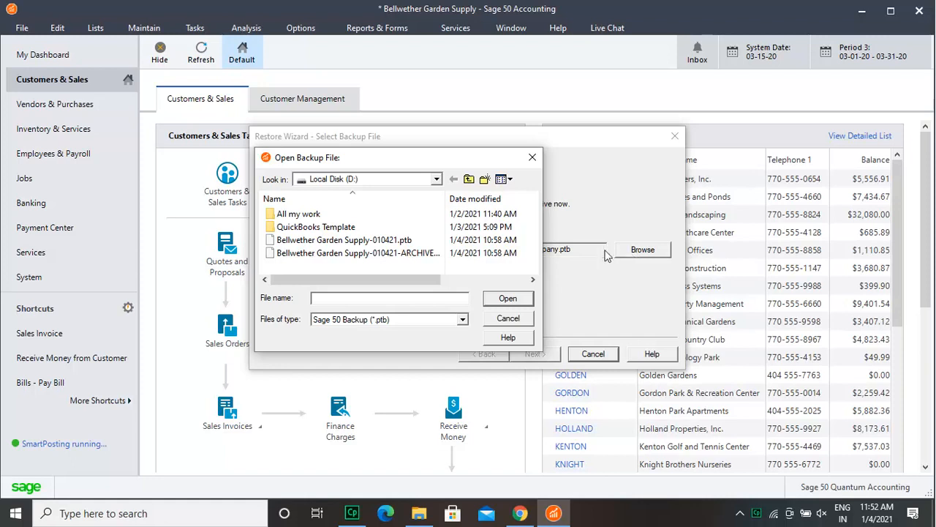
pyautogui.click(410, 244)
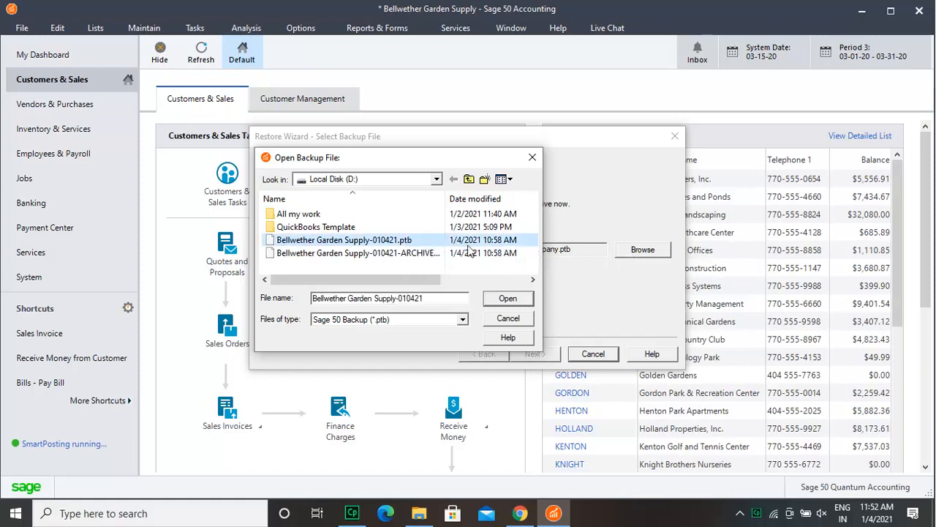
pyautogui.click(514, 300)
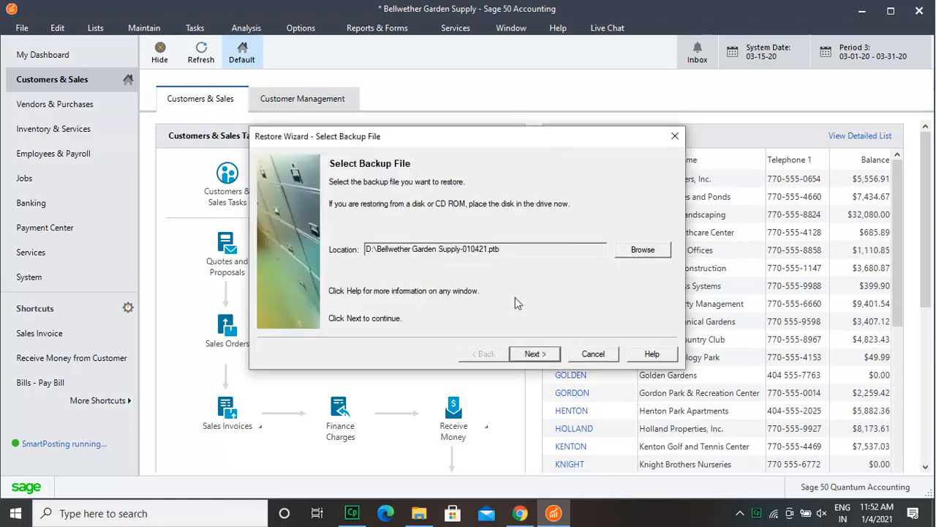
# Step: Restore the backup over the existing company data, adding Intelligence Reporting Reports to the files to restore
pyautogui.click(545, 355)
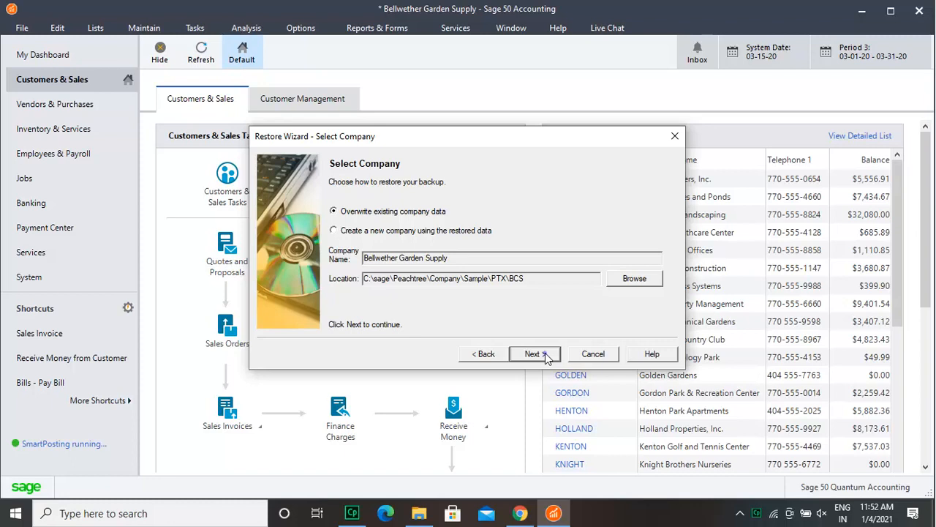
pyautogui.click(533, 354)
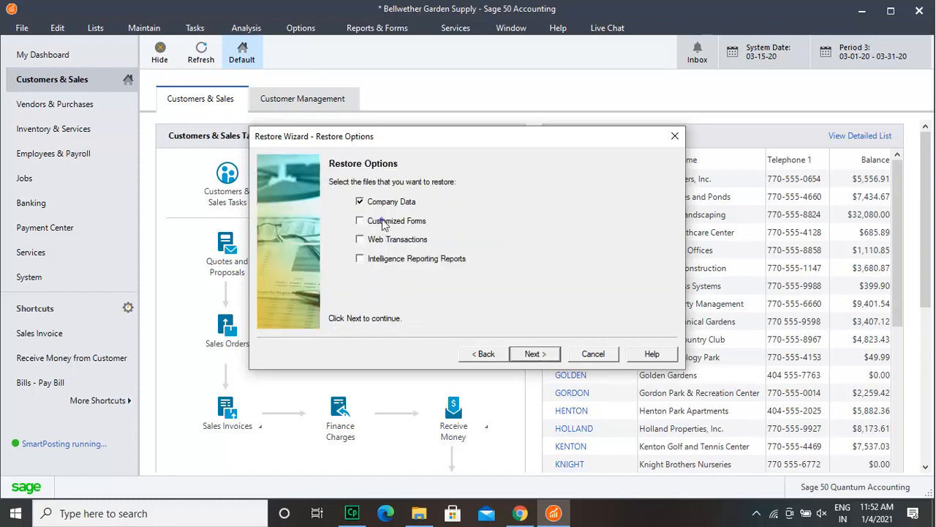
pyautogui.click(385, 260)
pyautogui.click(548, 354)
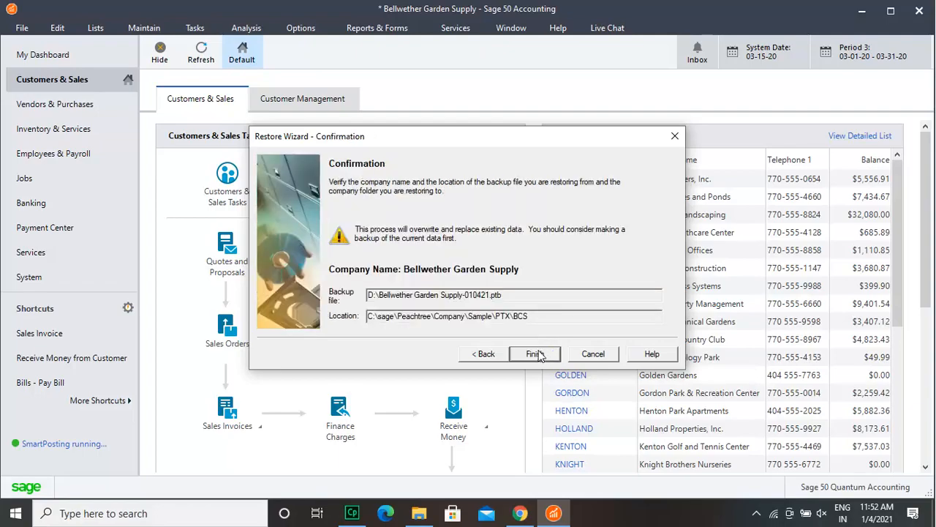
pyautogui.click(536, 354)
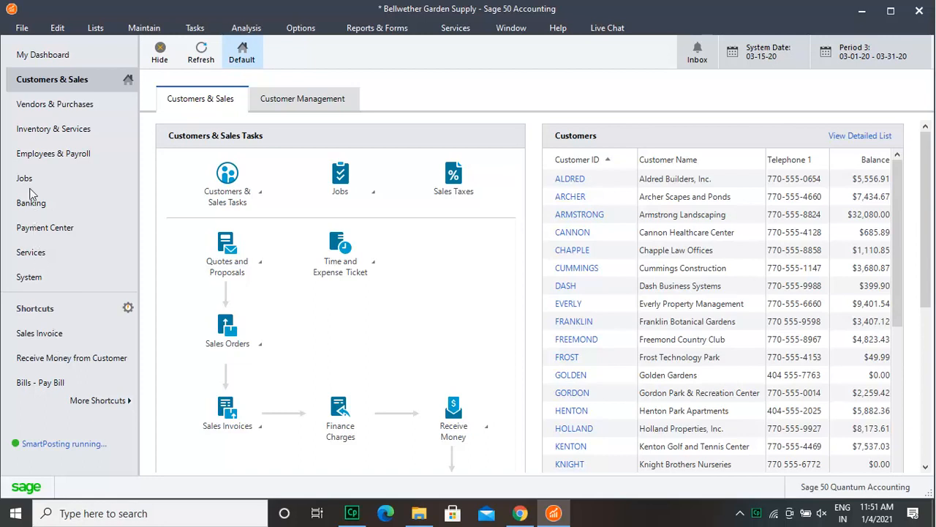
# Step: Start the restore again and choose Bellwether Garden Supply-010421.ptb on Local Disk (D:) as the backup file
pyautogui.click(23, 29)
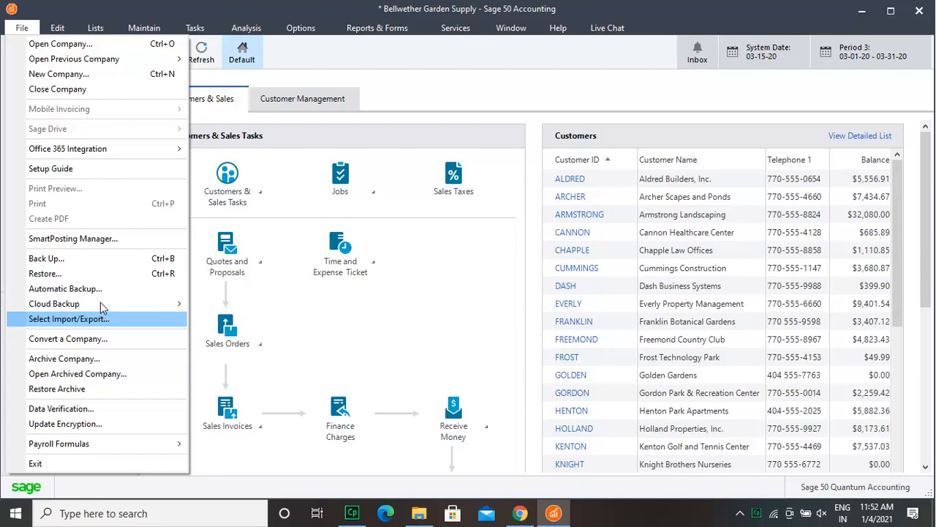
pyautogui.click(104, 276)
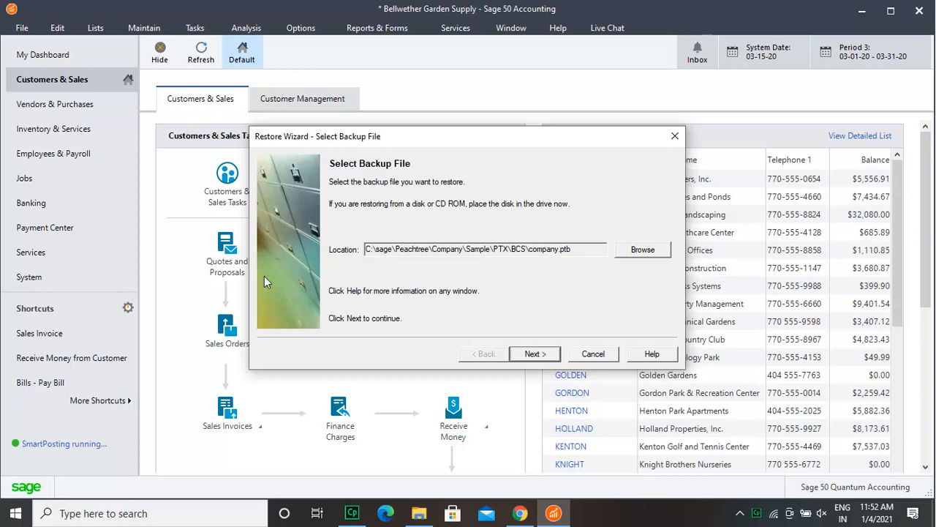
pyautogui.click(631, 251)
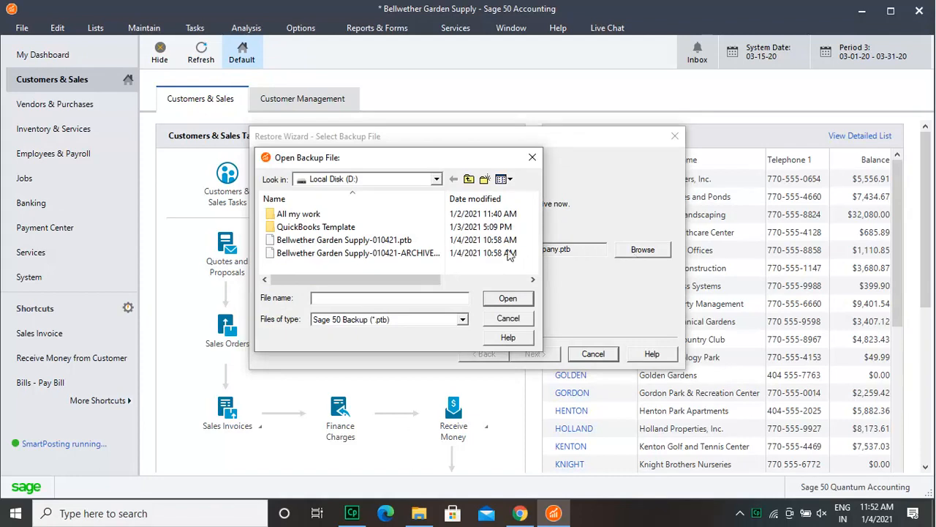
pyautogui.click(413, 240)
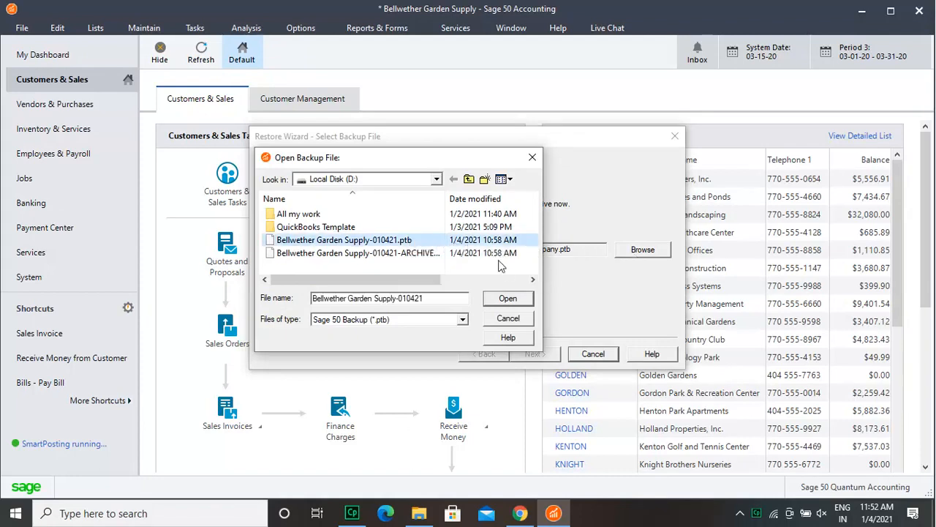
pyautogui.click(514, 299)
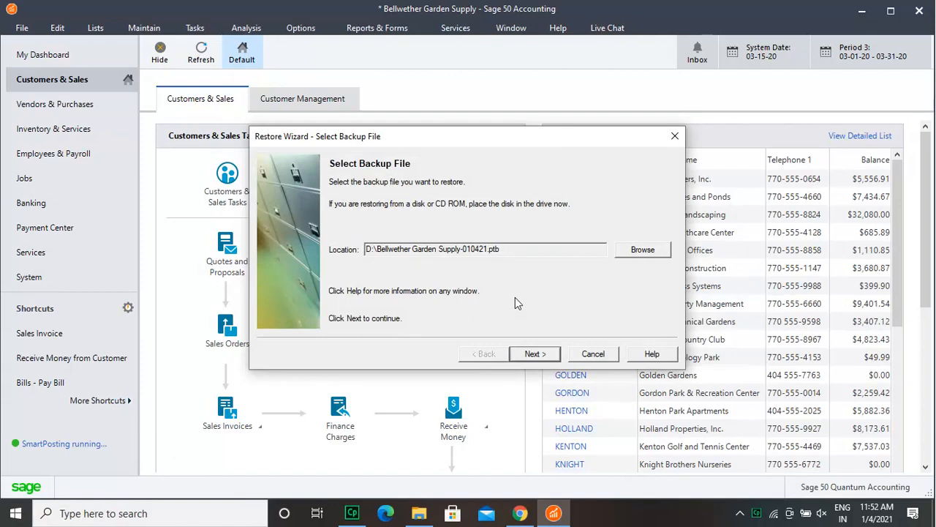
# Step: Overwrite the existing Bellwether Garden Supply data with the selected backup, including Intelligence Reporting Reports, and finish the restore
pyautogui.click(534, 354)
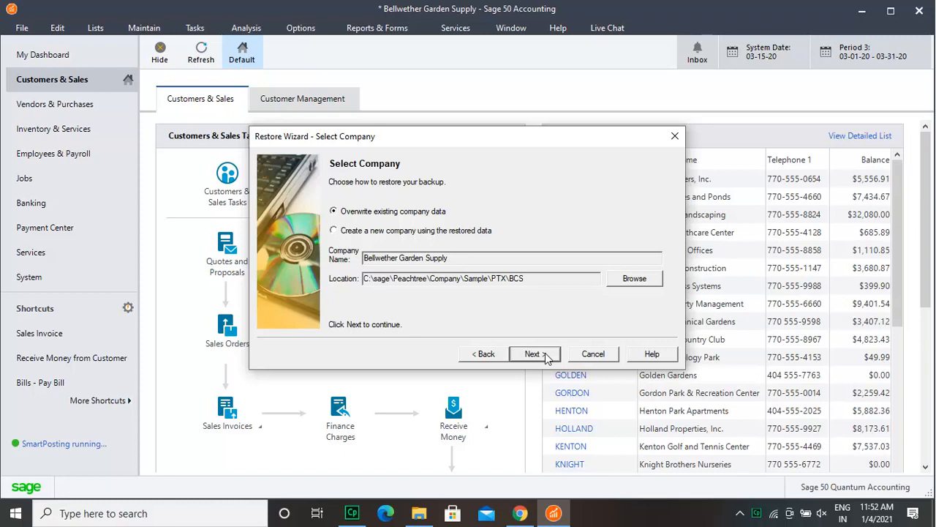
pyautogui.click(535, 354)
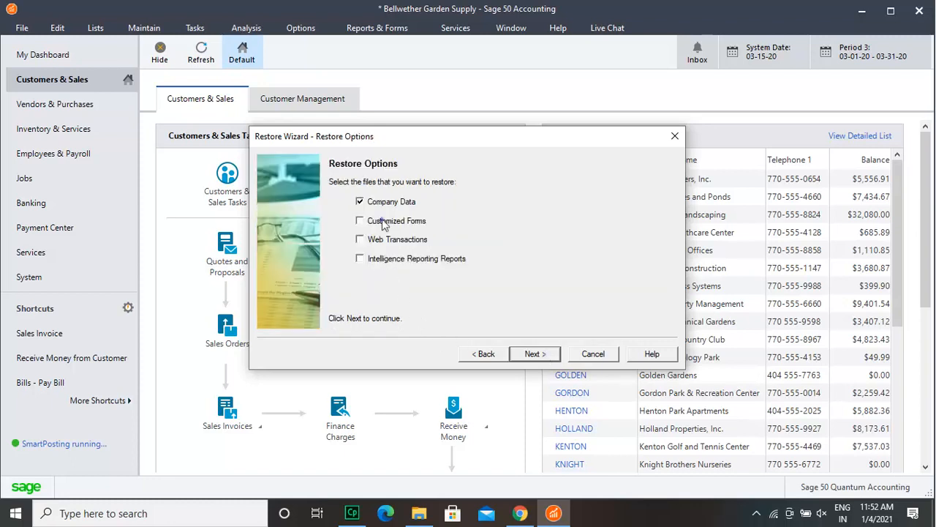
pyautogui.click(387, 259)
pyautogui.click(553, 355)
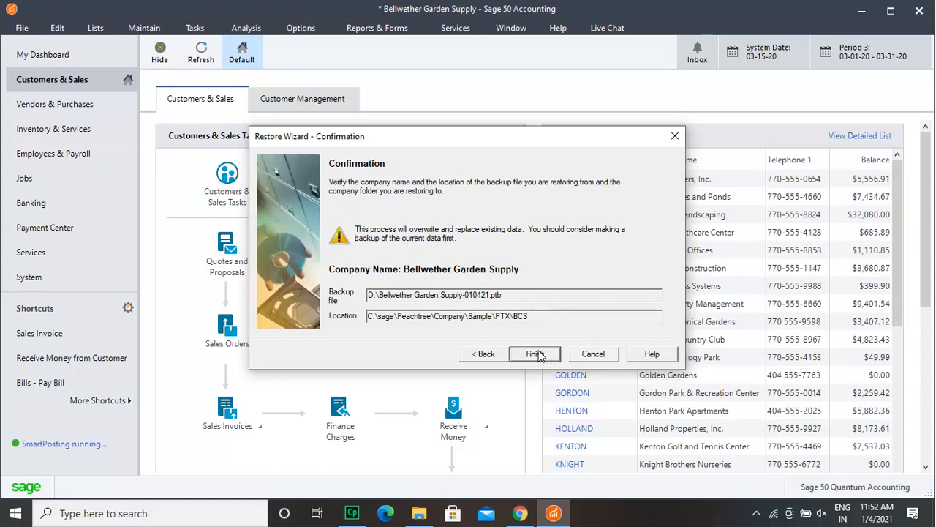
pyautogui.click(536, 354)
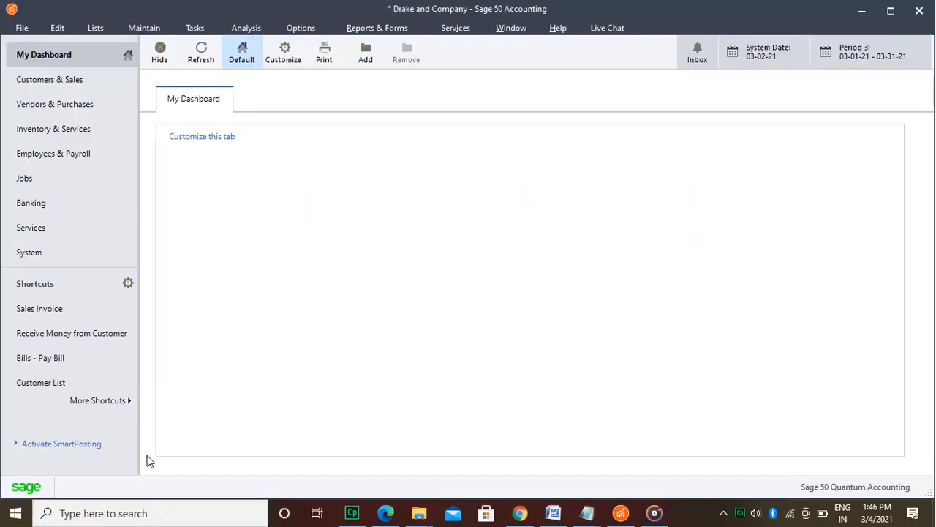
# Step: Open the user security setup for Drake and Company, acknowledging the notice about roles
pyautogui.click(155, 26)
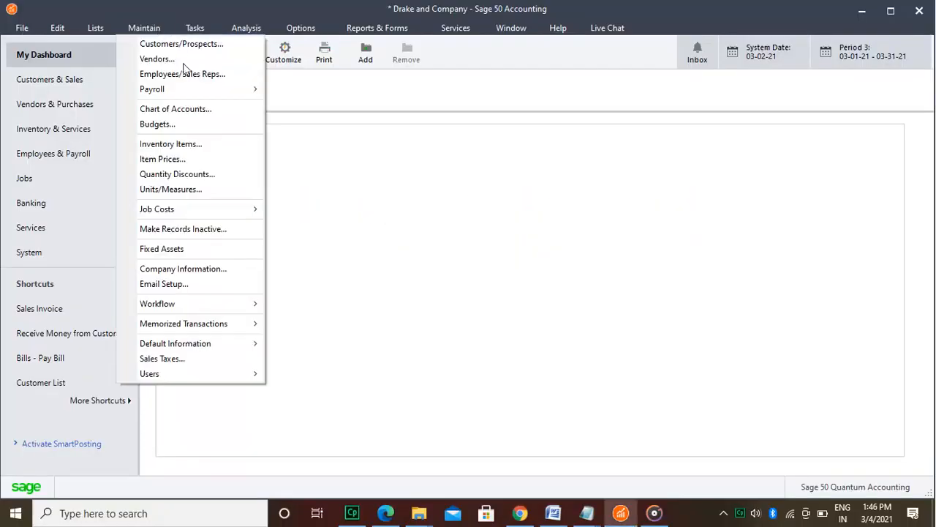
pyautogui.moveTo(209, 374)
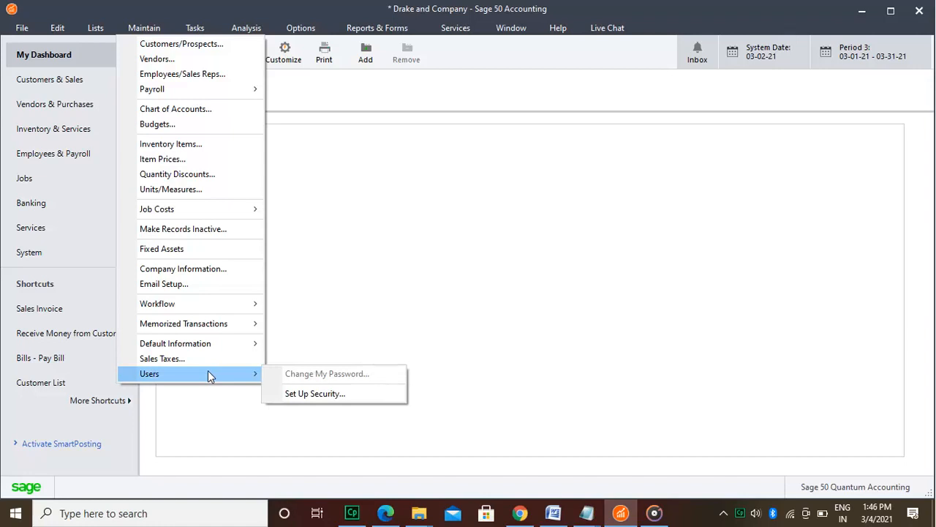
pyautogui.click(293, 393)
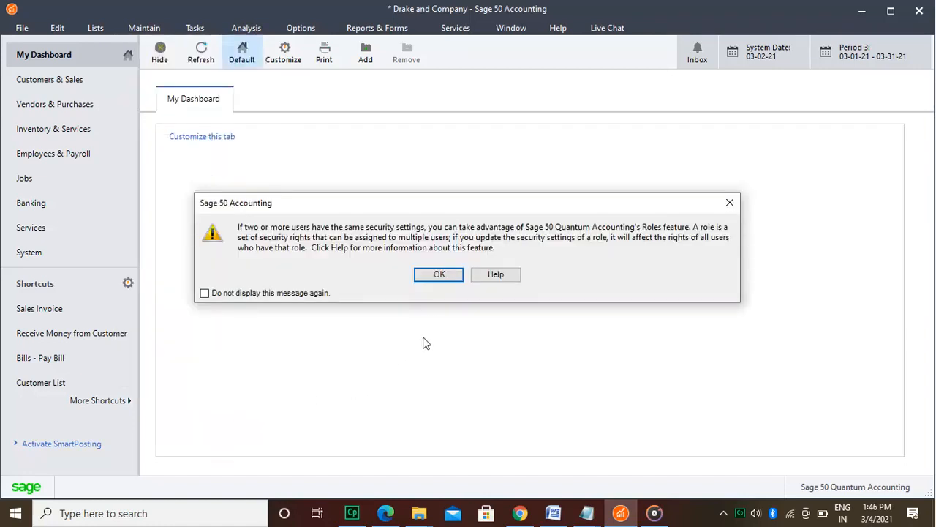
pyautogui.click(439, 275)
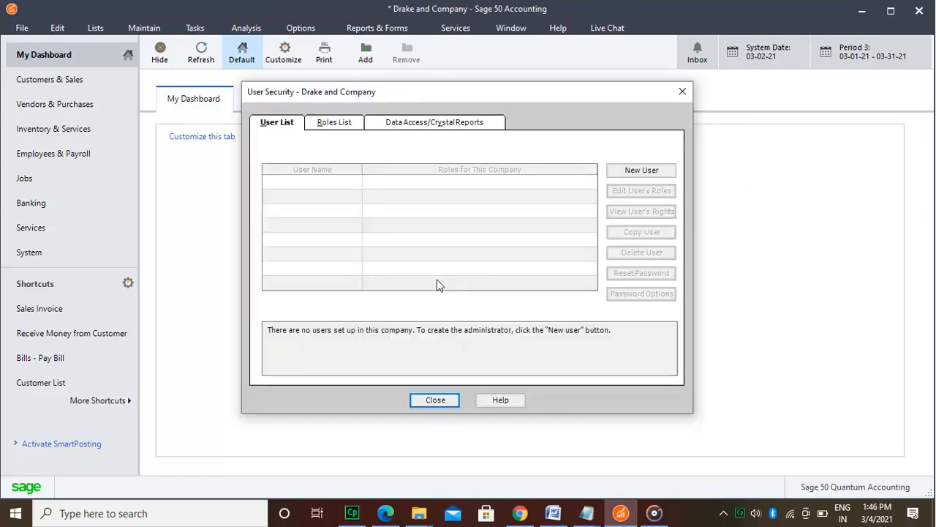
# Step: Create the company administrator with the user name Administrator, enter the administrator password and save
pyautogui.click(635, 174)
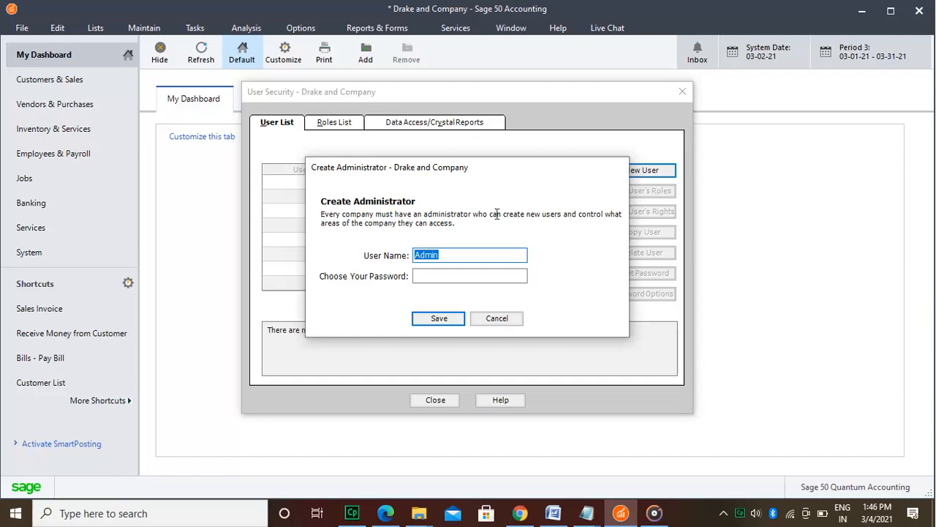
pyautogui.click(483, 254)
pyautogui.write('istrator')
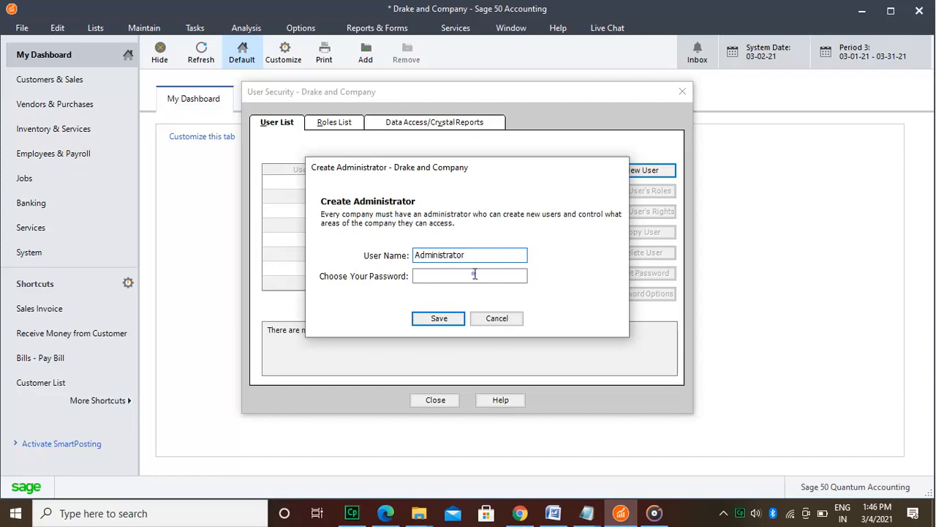
pyautogui.click(474, 274)
pyautogui.write('*********')
pyautogui.press('BackSpace')
pyautogui.press('BackSpace')
pyautogui.press('BackSpace')
pyautogui.press('BackSpace')
pyautogui.press('BackSpace')
pyautogui.press('BackSpace')
pyautogui.press('BackSpace')
pyautogui.press('BackSpace')
pyautogui.press('BackSpace')
pyautogui.write('********')
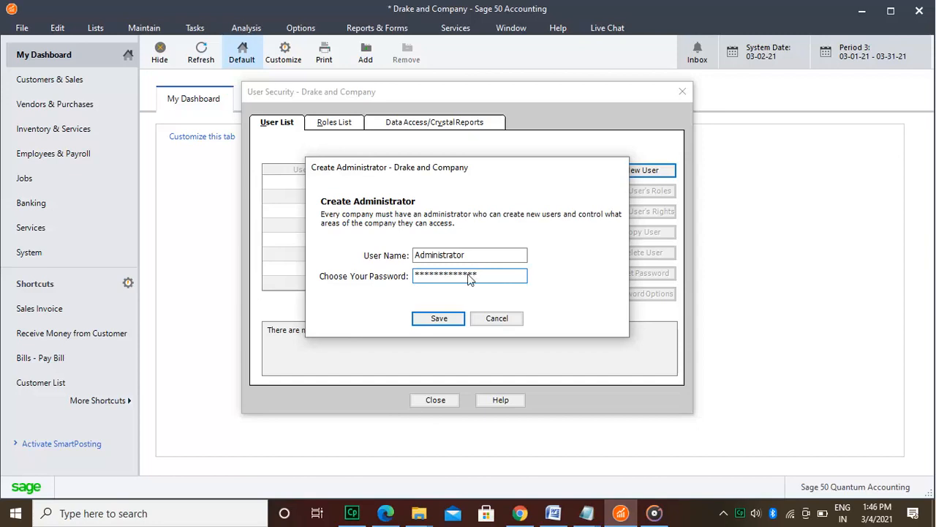
pyautogui.click(452, 319)
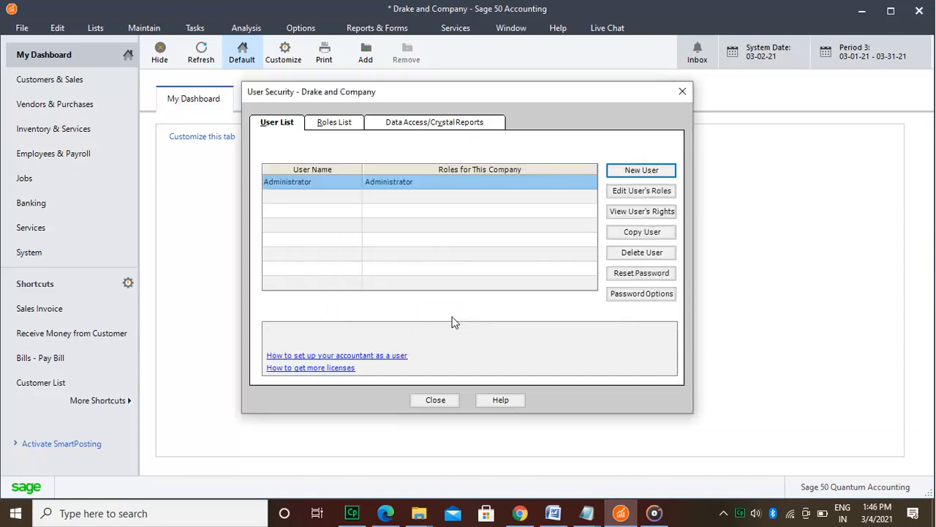
# Step: Start a new user for Drake and Company, entering the user's full name and the user password
pyautogui.click(637, 171)
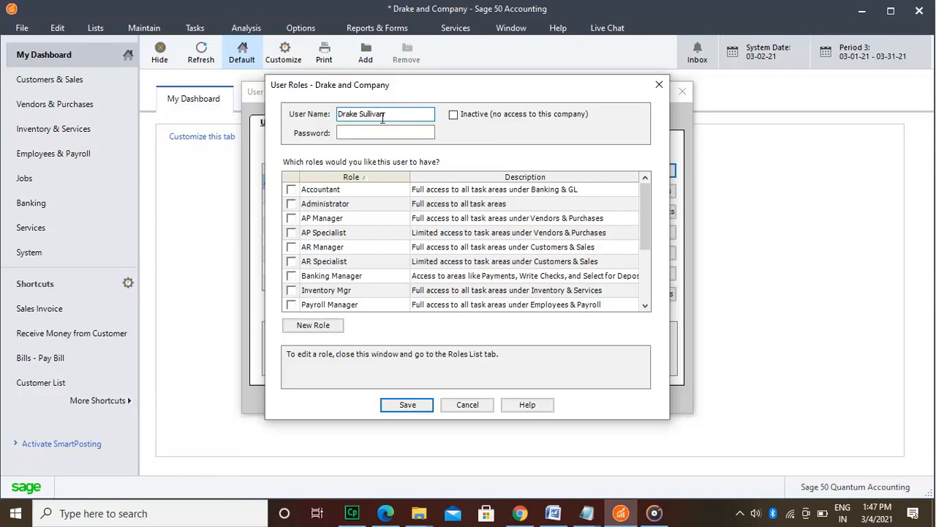
pyautogui.click(360, 132)
pyautogui.write('123')
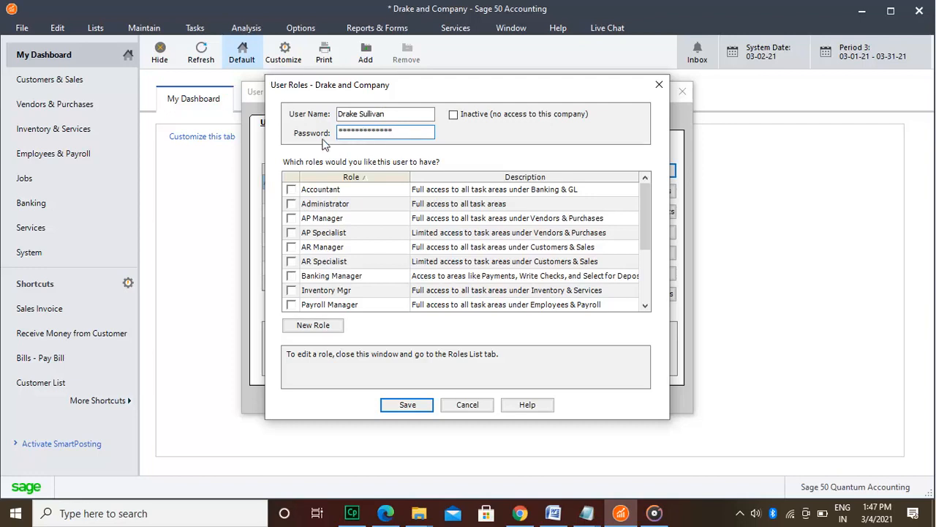
# Step: Assign the new user the roles Accountant, AP Manager, AP Specialist, AR Manager, AR Specialist, Banking Manager and Inventory Mgr
pyautogui.click(292, 190)
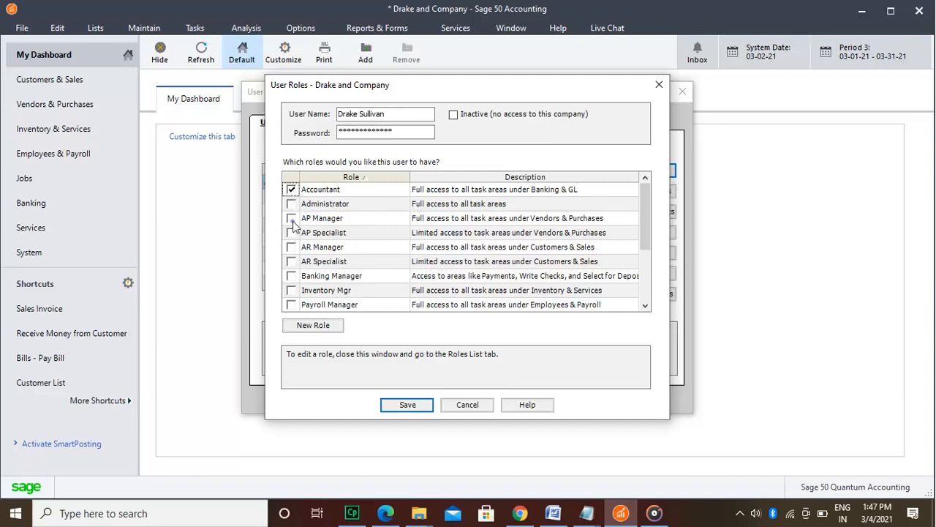
pyautogui.click(291, 219)
pyautogui.moveTo(643, 233)
pyautogui.mouseDown()
pyautogui.moveTo(648, 297)
pyautogui.moveTo(650, 237)
pyautogui.mouseUp()
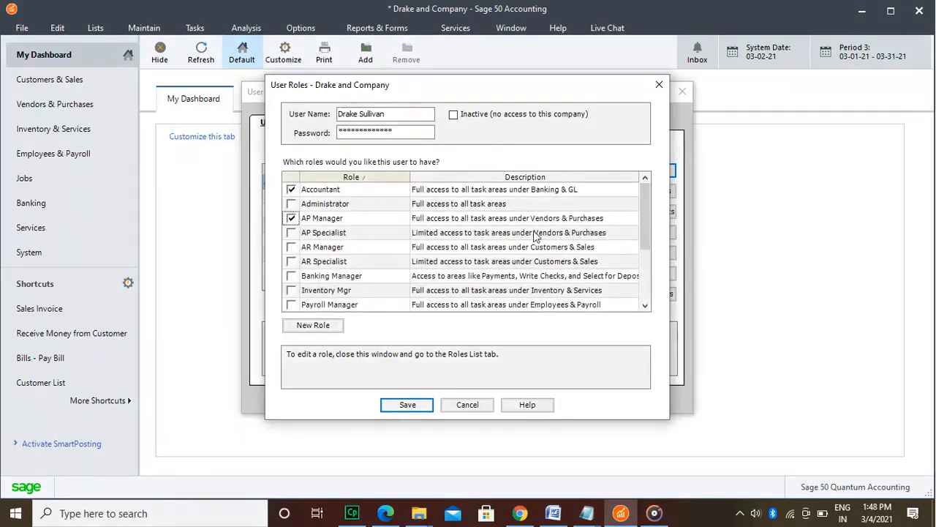
pyautogui.click(291, 235)
pyautogui.click(292, 248)
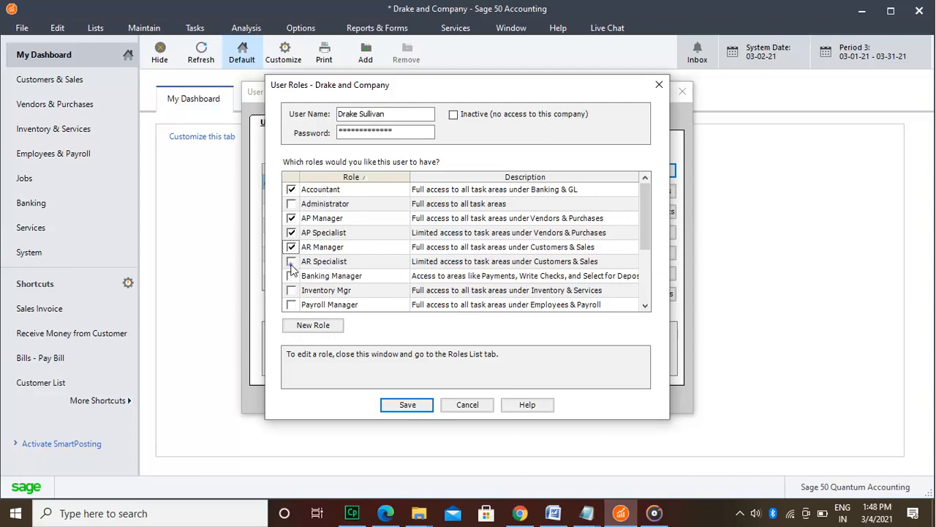
pyautogui.click(291, 263)
pyautogui.click(291, 278)
pyautogui.click(292, 292)
pyautogui.click(293, 306)
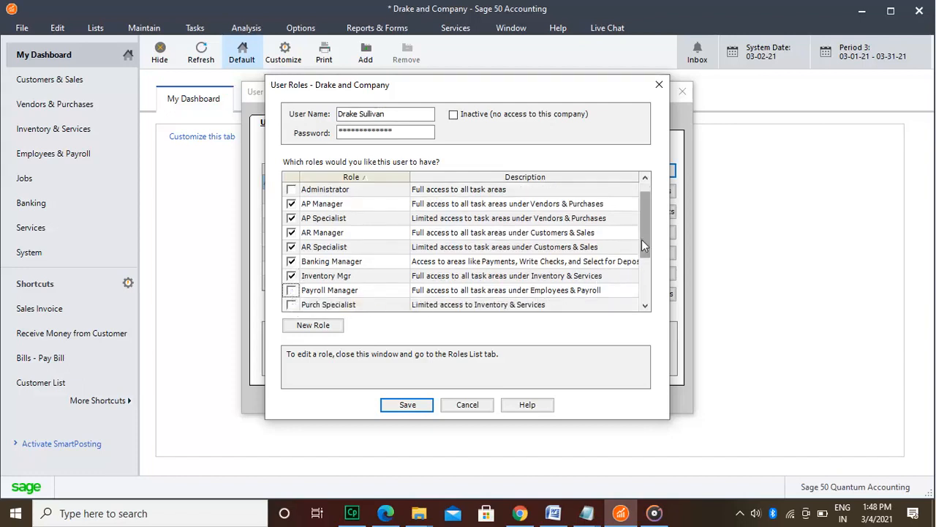
# Step: Add the Payroll Manager role to the new user and save the user
pyautogui.scroll(-1, 645, 252)
pyautogui.moveTo(645, 252); pyautogui.dragTo(647, 280)
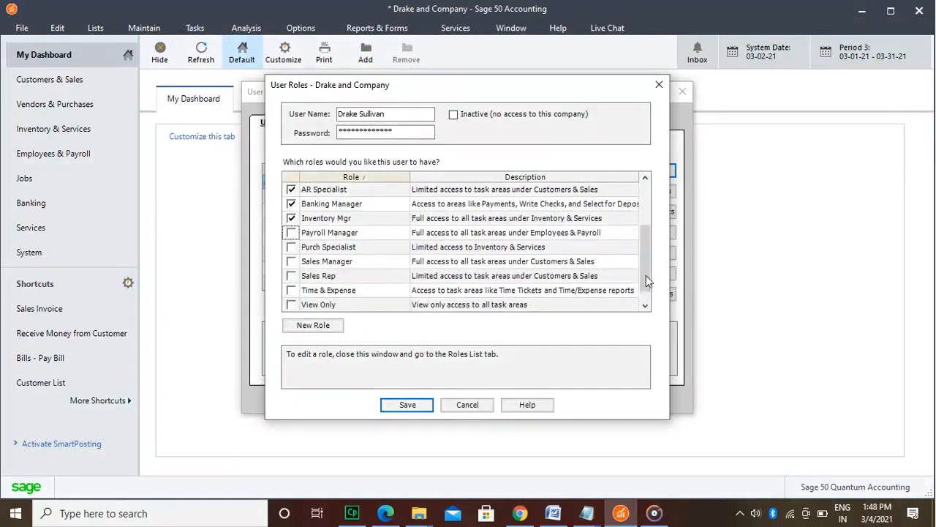
pyautogui.click(293, 263)
pyautogui.click(292, 233)
pyautogui.click(421, 407)
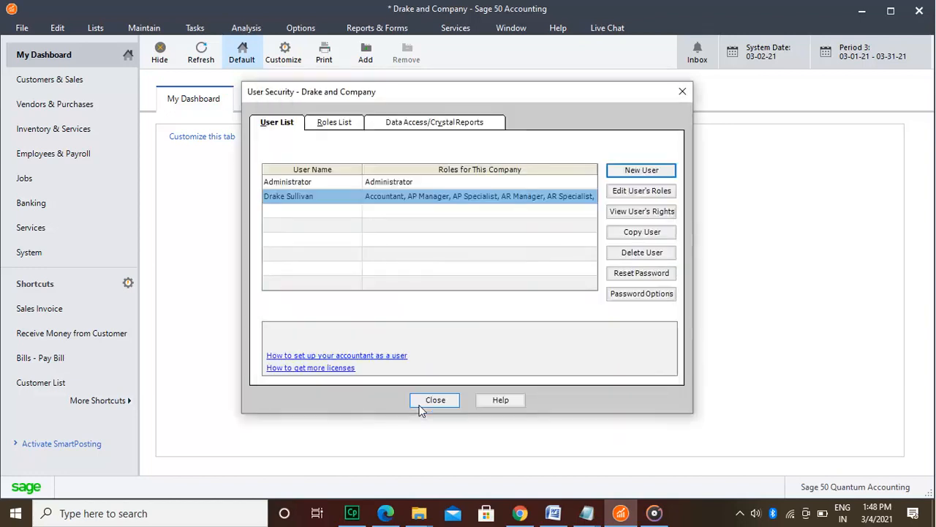
# Step: Review the roles assigned to the new user and save them without changes
pyautogui.click(651, 191)
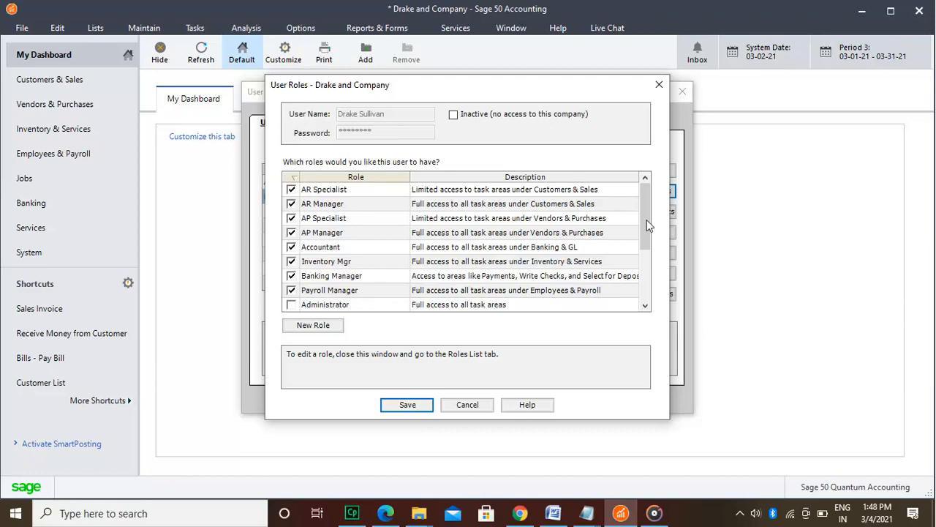
pyautogui.moveTo(648, 213); pyautogui.dragTo(652, 284)
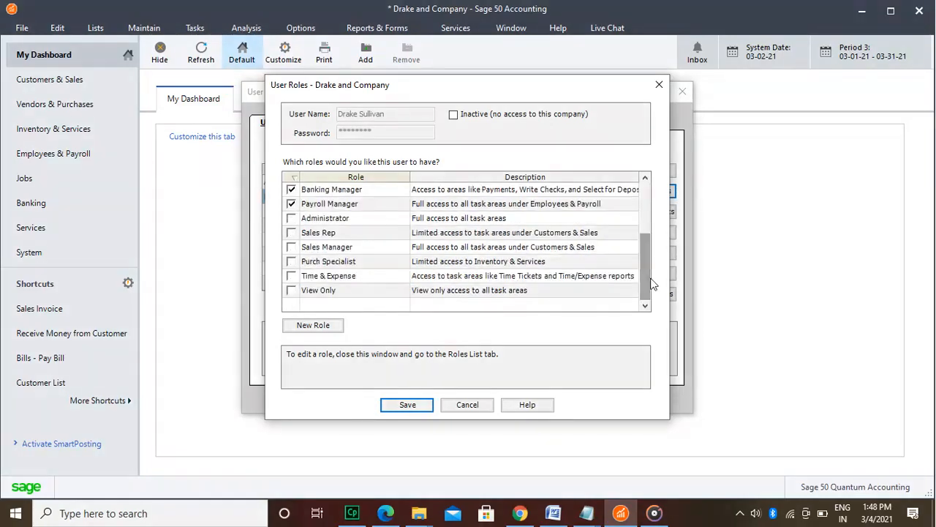
pyautogui.click(423, 406)
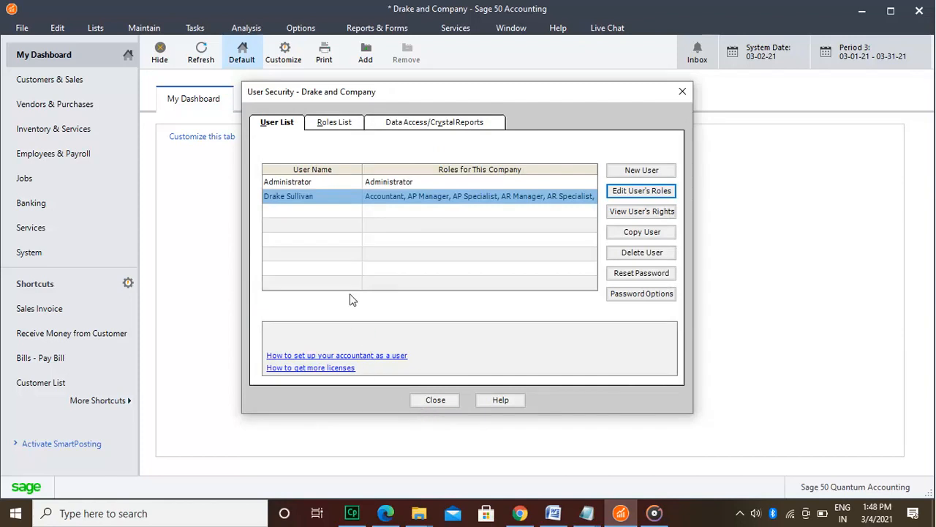
# Step: Look through the company's available security roles and the settings for outside data access and Crystal Reports
pyautogui.click(339, 124)
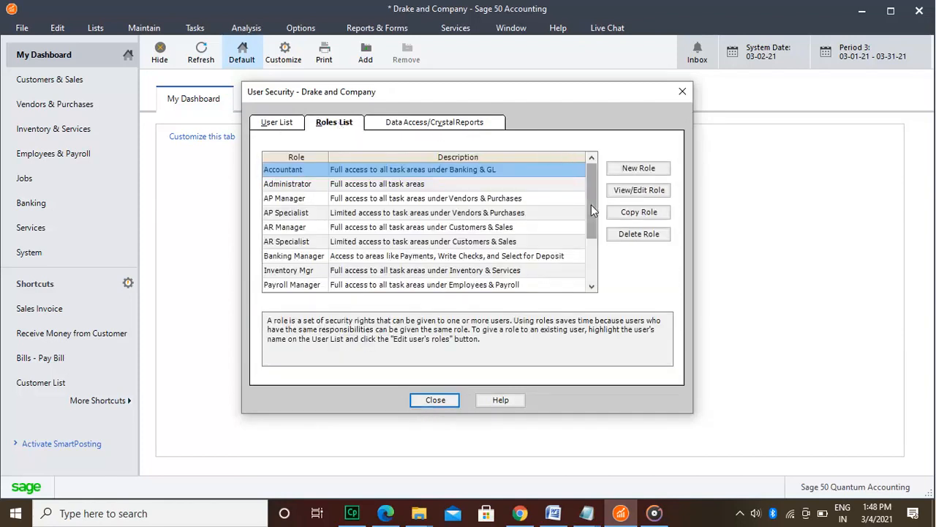
pyautogui.moveTo(591, 207); pyautogui.dragTo(594, 245)
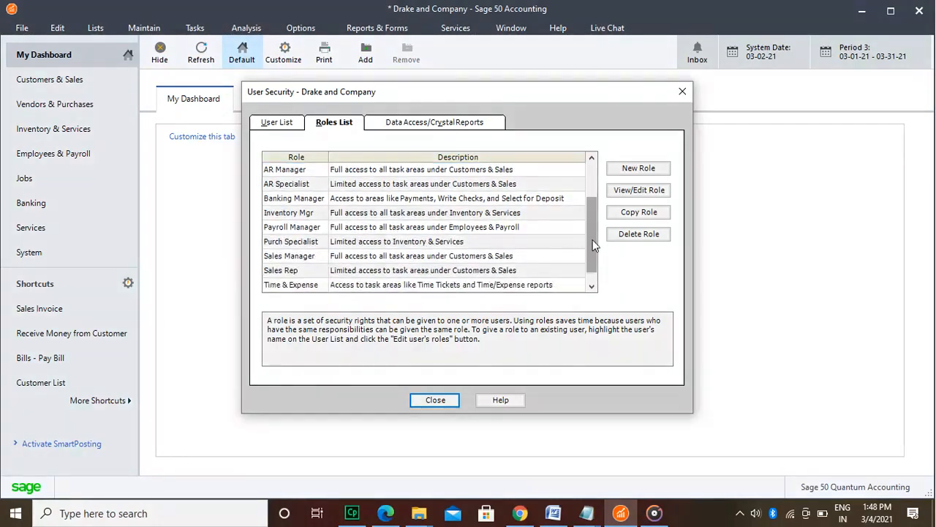
pyautogui.moveTo(594, 247); pyautogui.dragTo(598, 180)
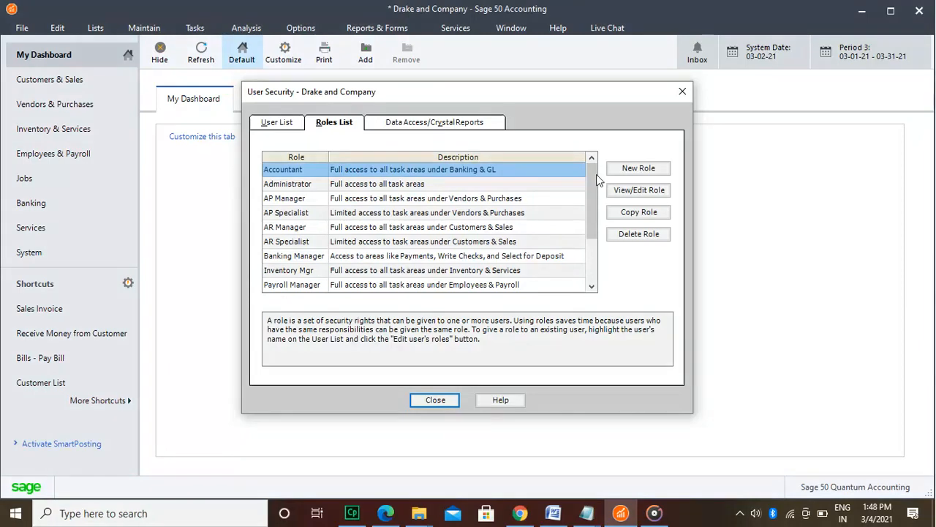
pyautogui.click(476, 122)
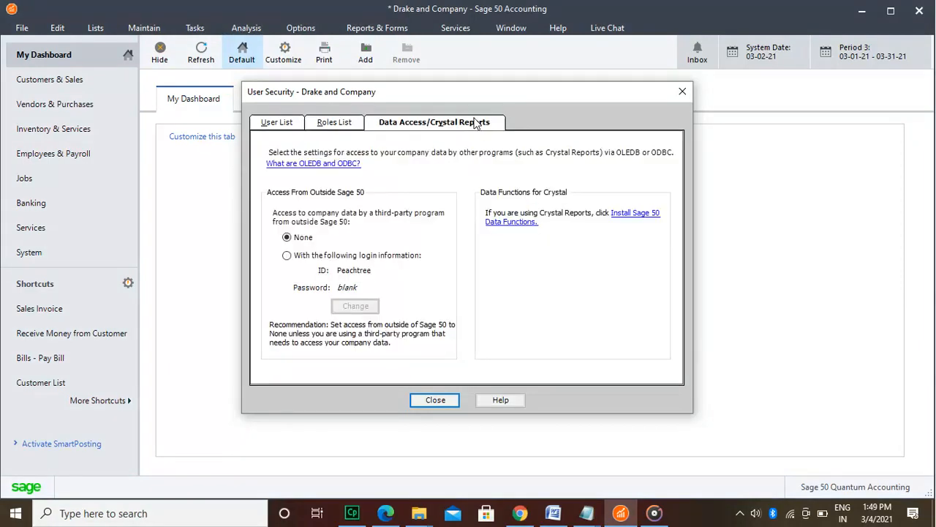
pyautogui.click(344, 124)
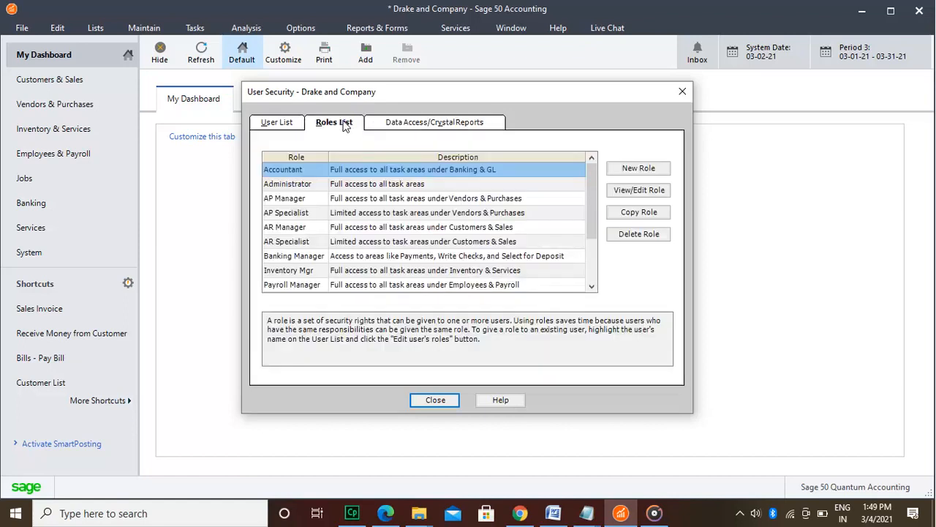
pyautogui.click(275, 121)
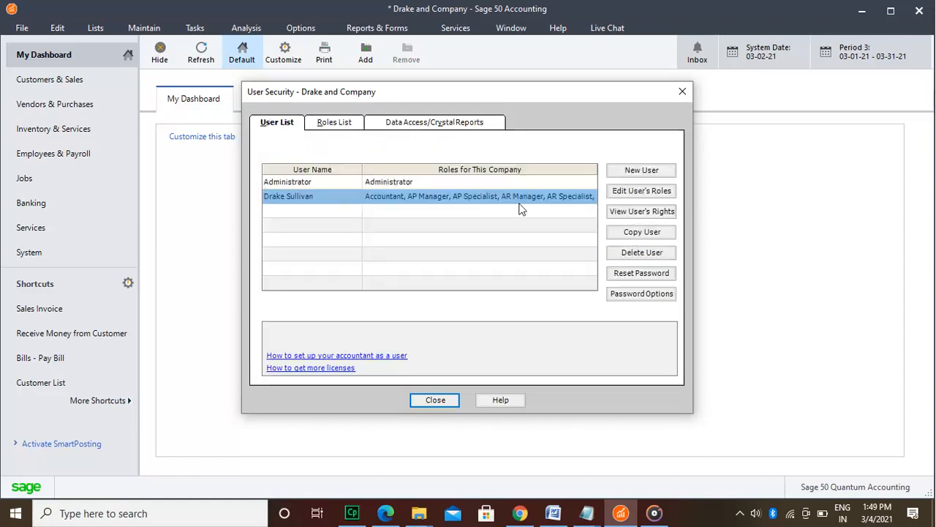
# Step: From the new user's role settings, create a role named Reports Manager with the description "Manager for all Reports"
pyautogui.click(626, 194)
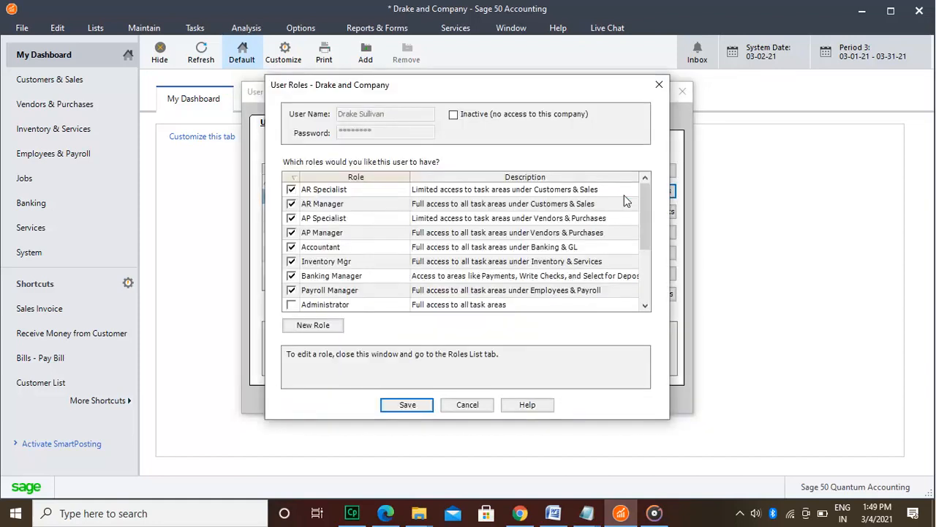
pyautogui.moveTo(645, 217); pyautogui.dragTo(644, 279)
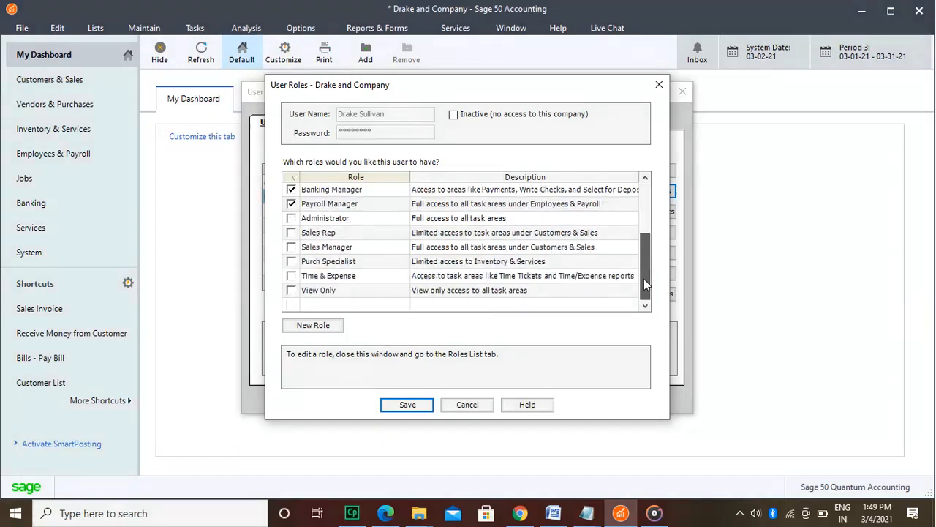
pyautogui.click(311, 326)
pyautogui.write('Reports Man')
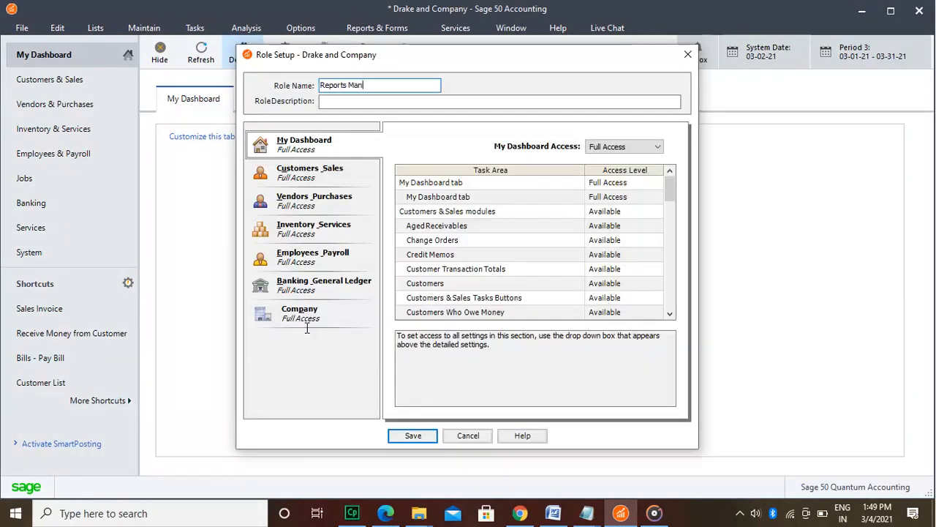
pyautogui.write('ager')
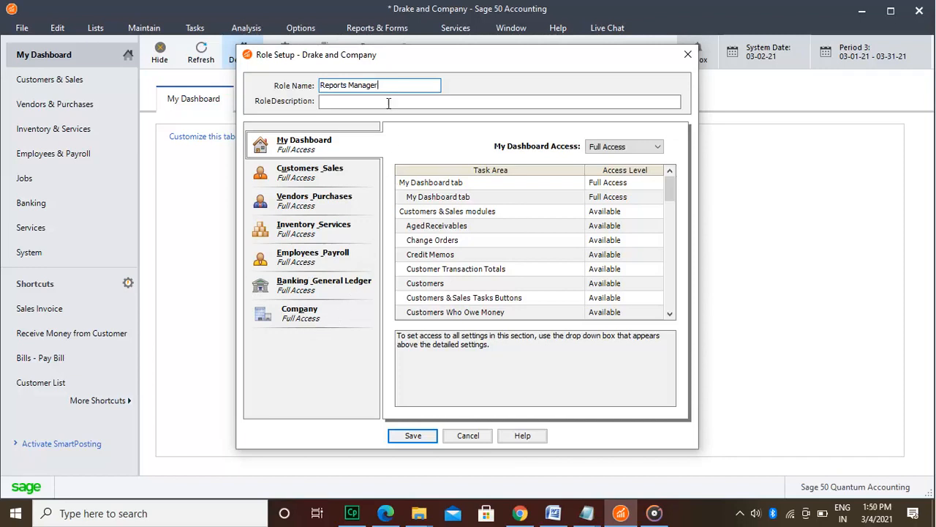
pyautogui.click(435, 101)
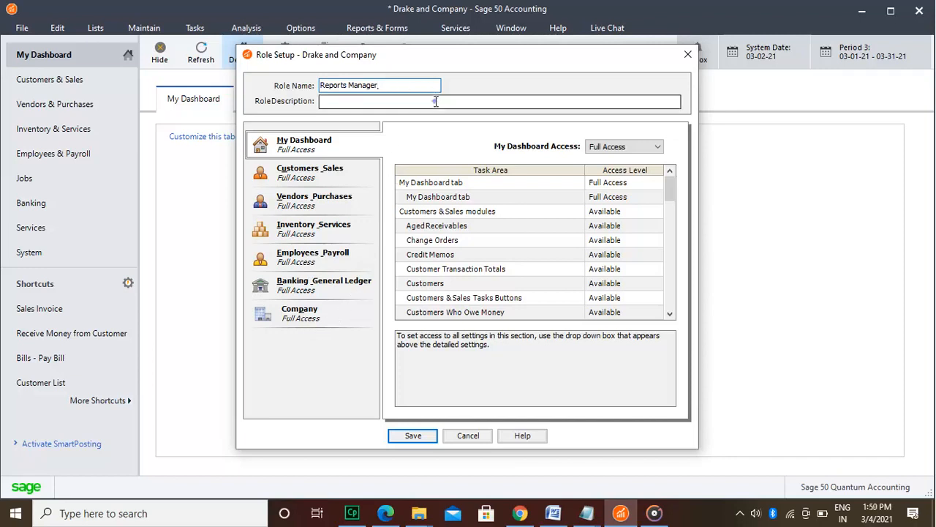
pyautogui.write('Manager for all Reports')
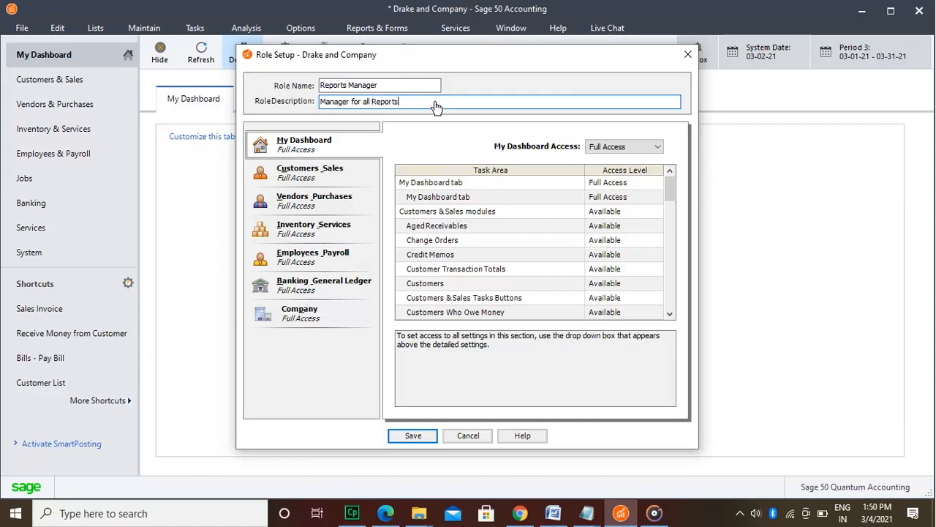
# Step: Review the Reports Manager role's access from Customers & Sales through Company, keep Full Access for every area and save the role
pyautogui.click(359, 175)
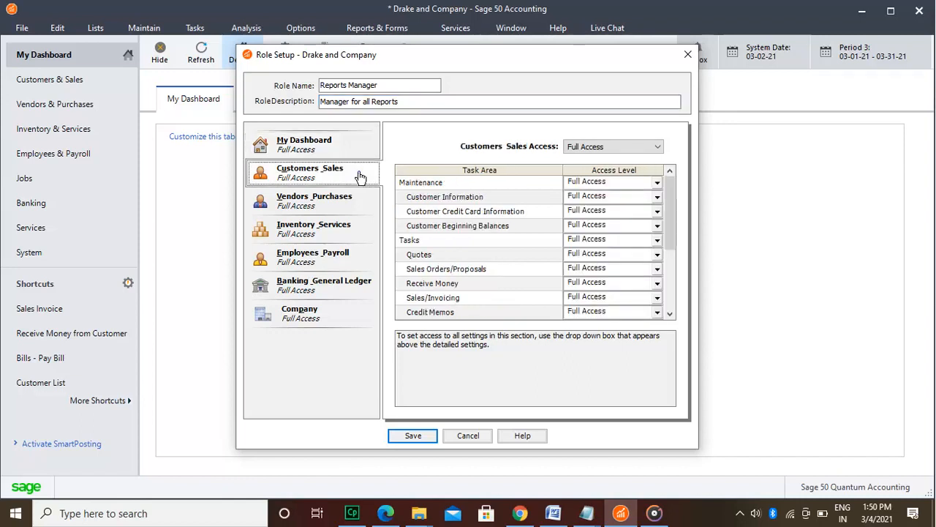
pyautogui.click(350, 203)
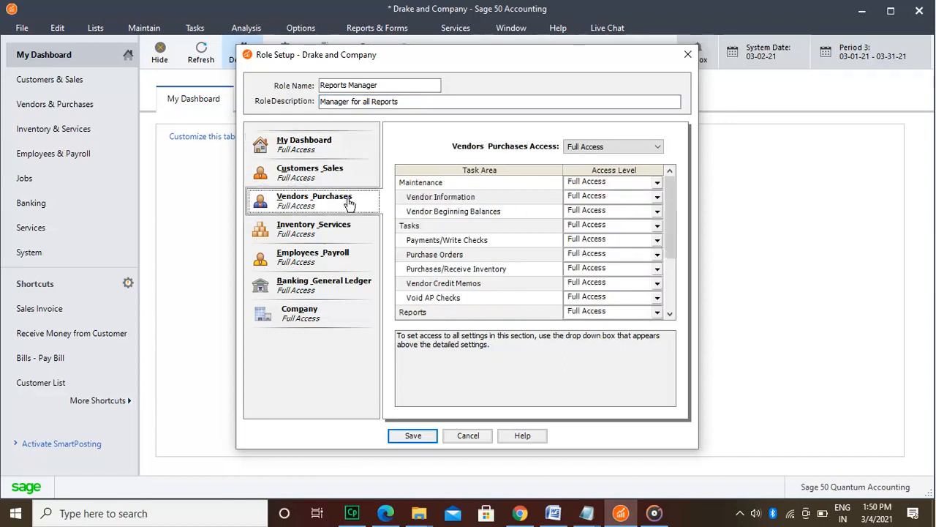
pyautogui.click(345, 228)
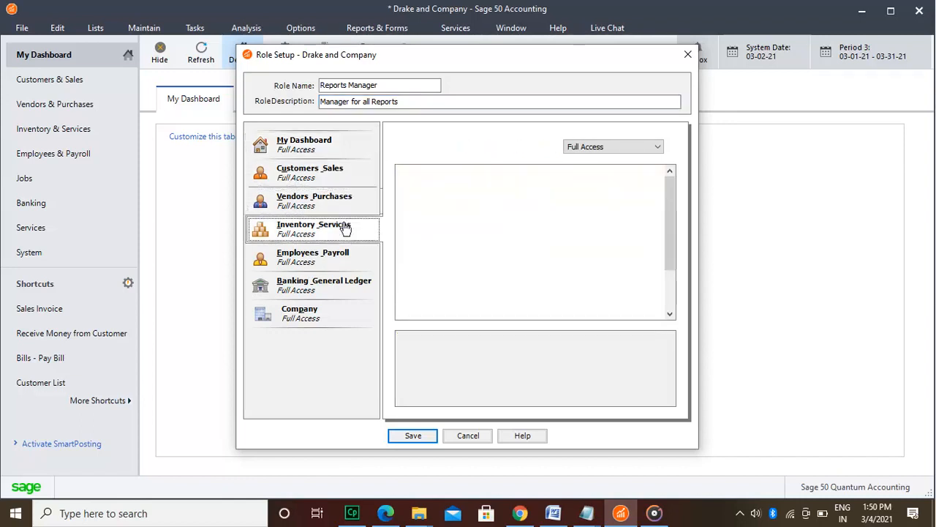
pyautogui.click(337, 260)
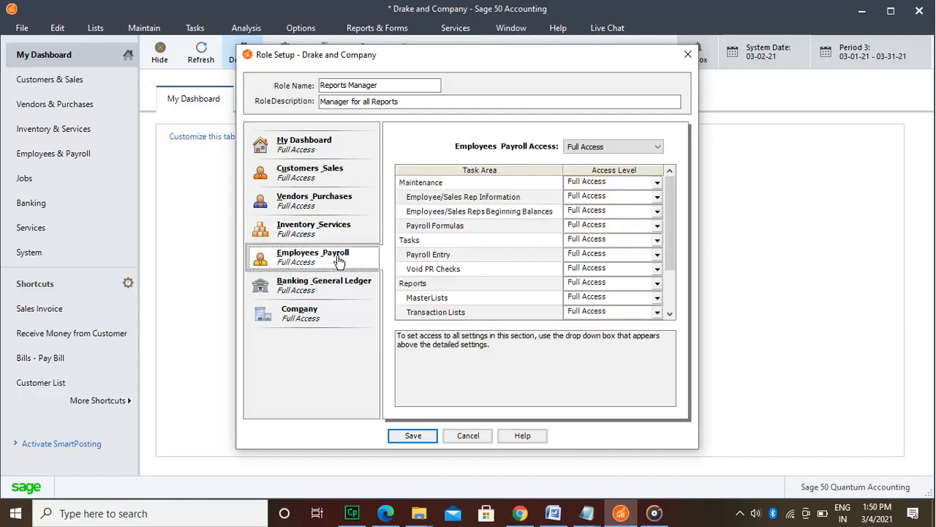
pyautogui.click(337, 286)
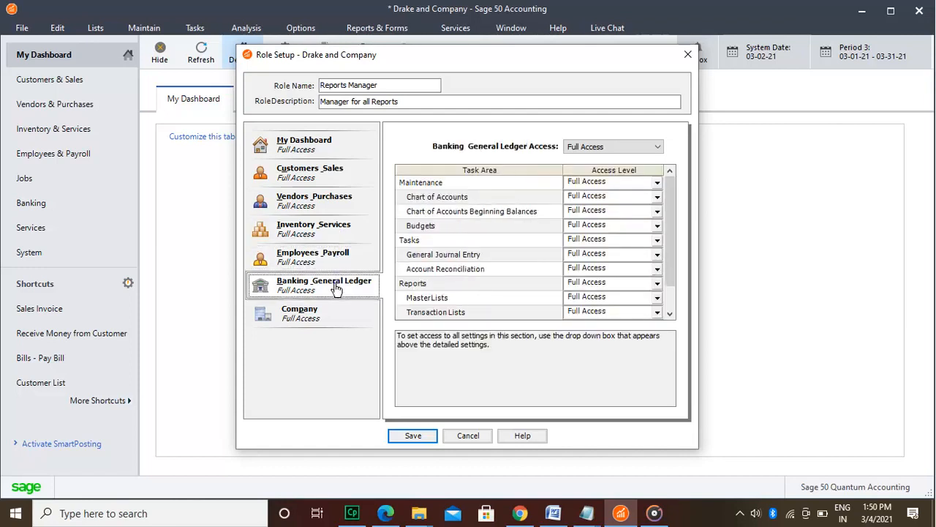
pyautogui.click(337, 313)
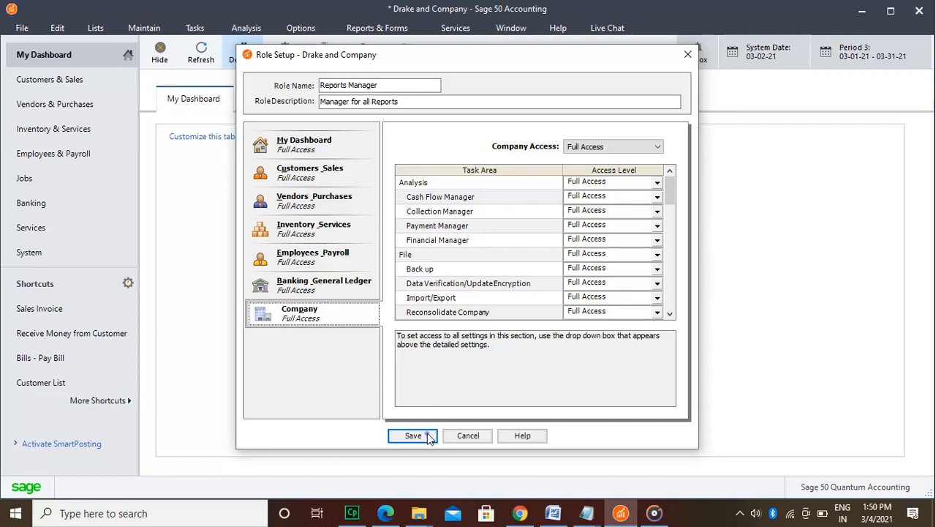
pyautogui.click(413, 435)
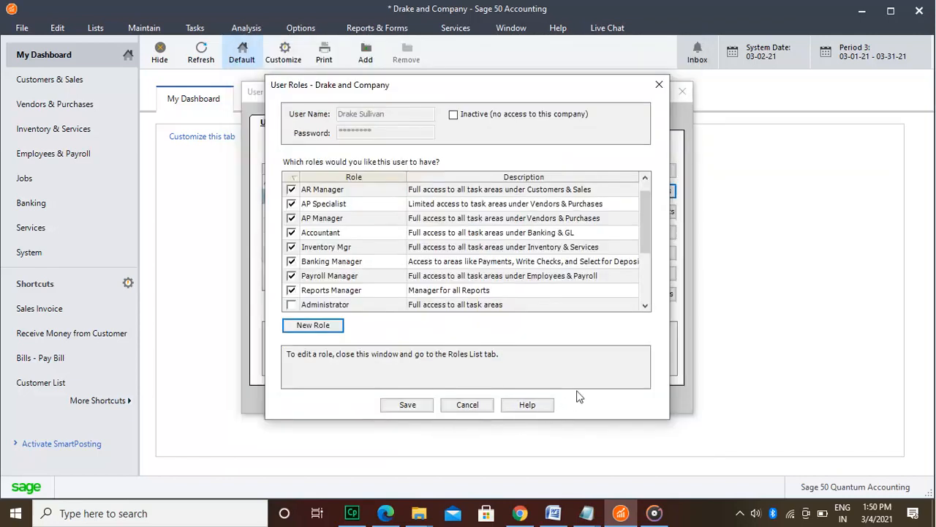
# Step: Check the user's role list, save the user with the Reports Manager role included and close the user security setup
pyautogui.moveTo(644, 217); pyautogui.dragTo(645, 280)
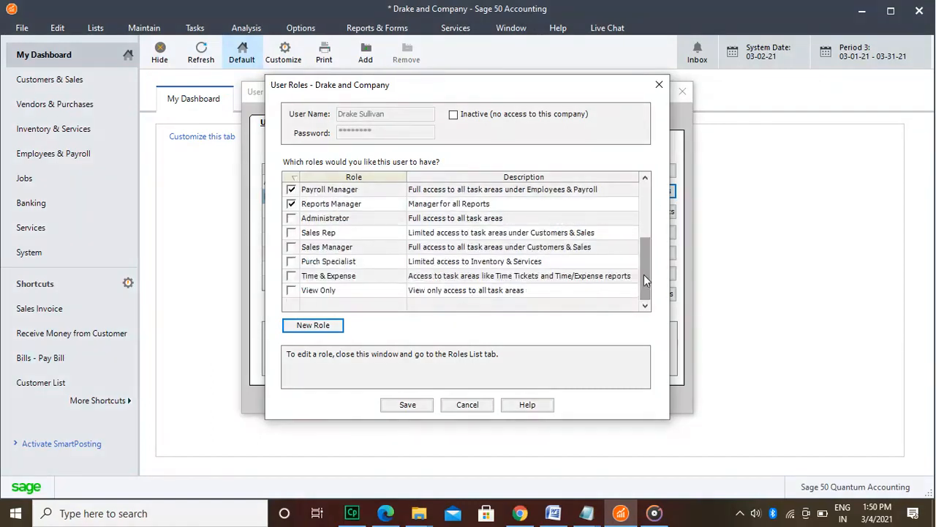
pyautogui.moveTo(646, 280); pyautogui.dragTo(647, 273)
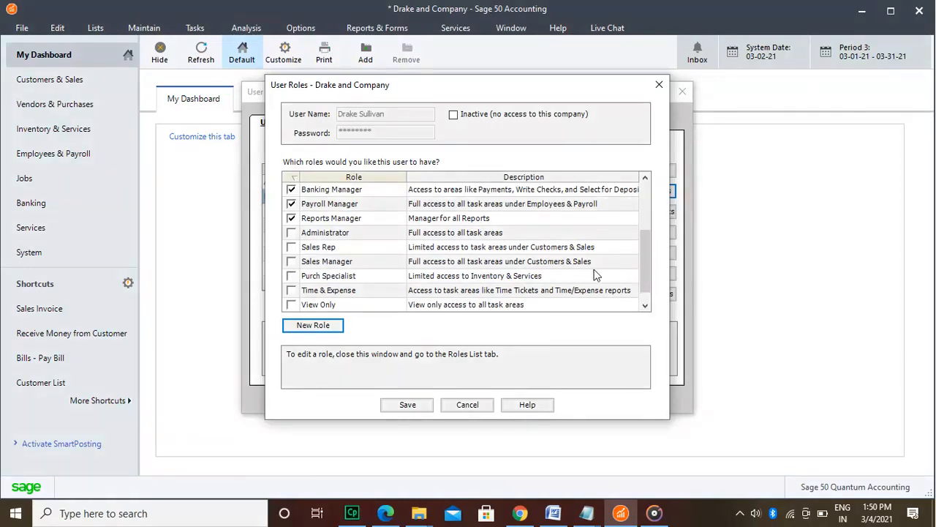
pyautogui.click(407, 404)
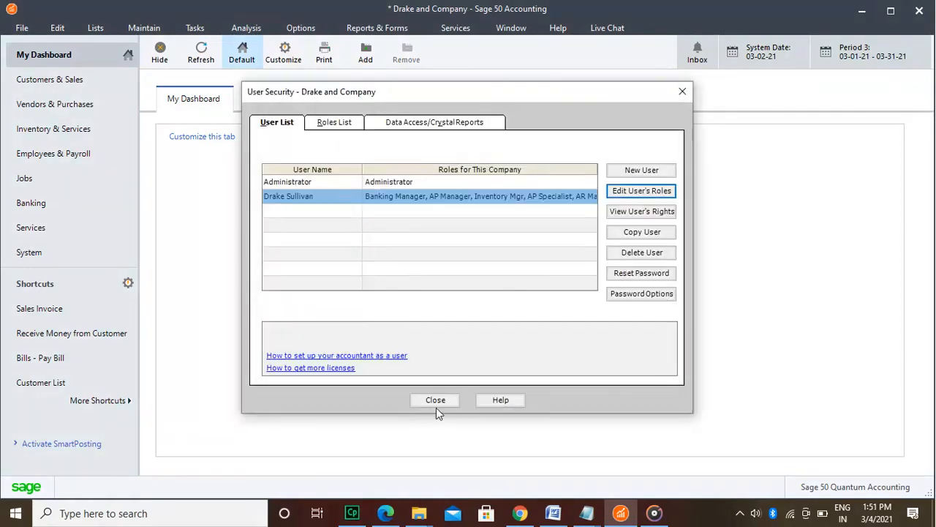
pyautogui.click(450, 405)
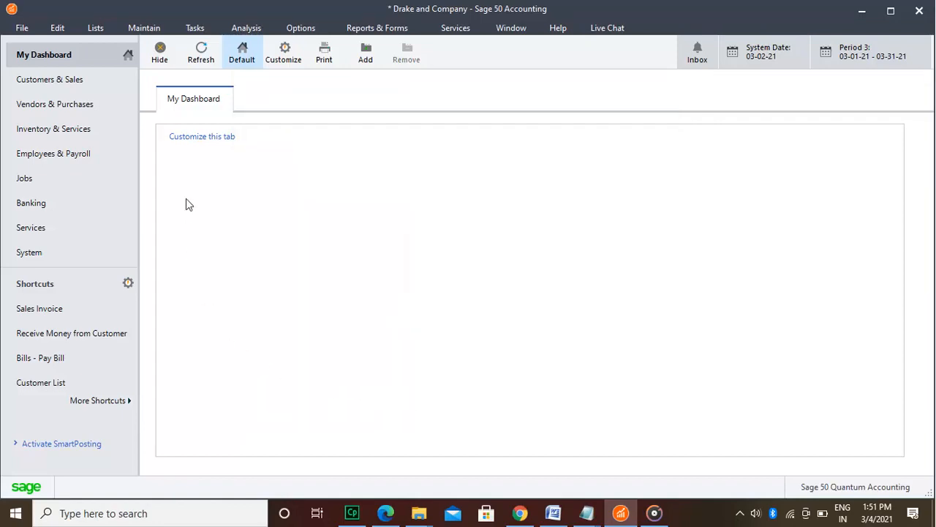
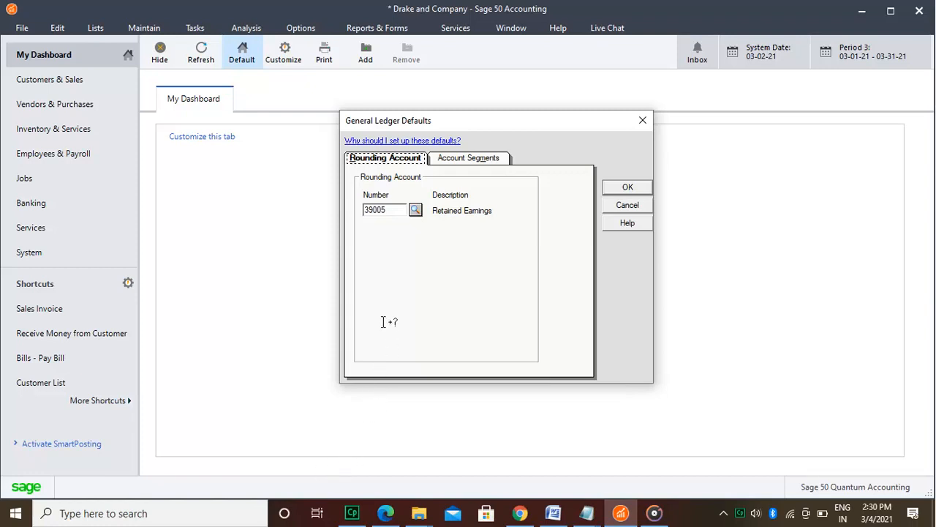
# Step: Review the General Ledger defaults for the rounding account and the account segments, then close them with the rounding account kept at 39005
pyautogui.click(388, 210)
pyautogui.click(416, 210)
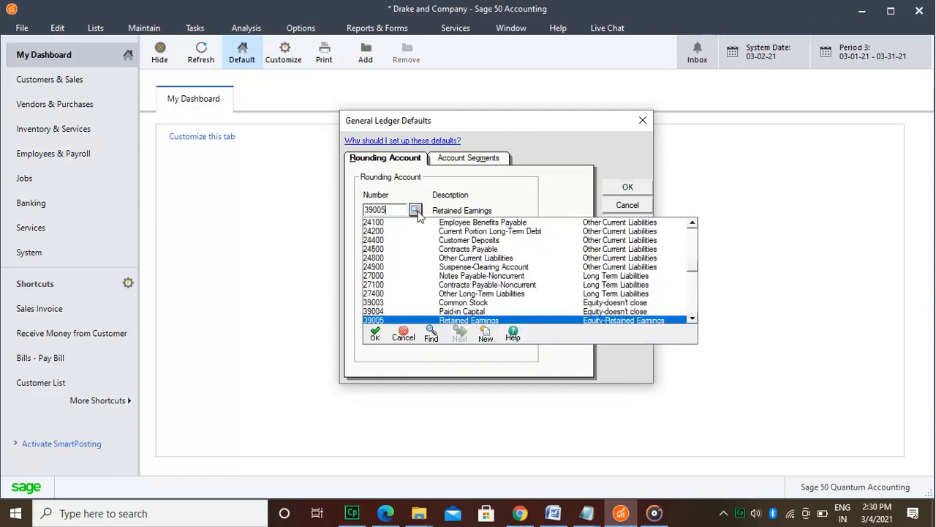
pyautogui.click(401, 328)
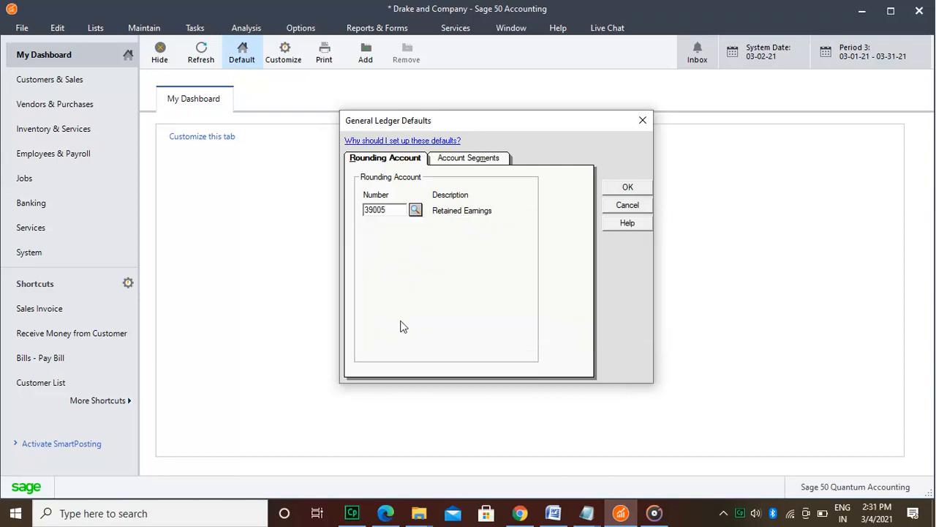
pyautogui.click(490, 162)
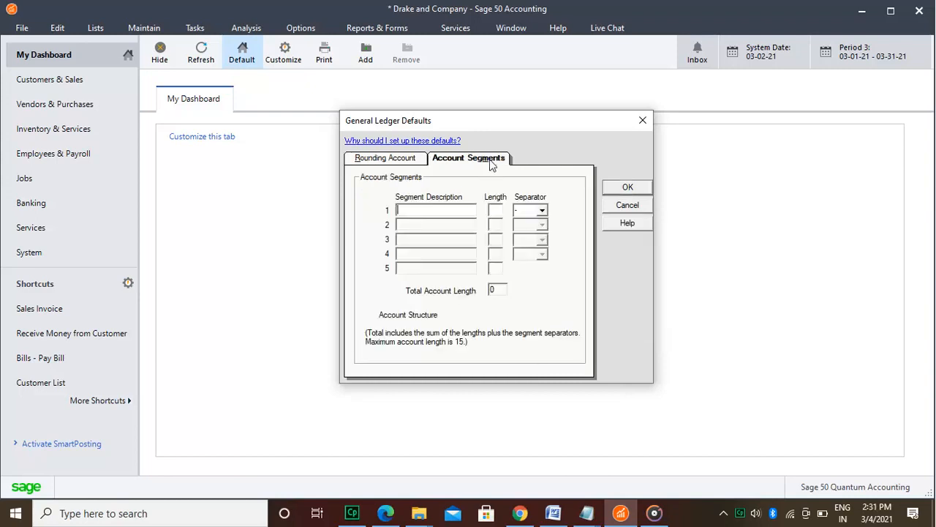
pyautogui.click(402, 160)
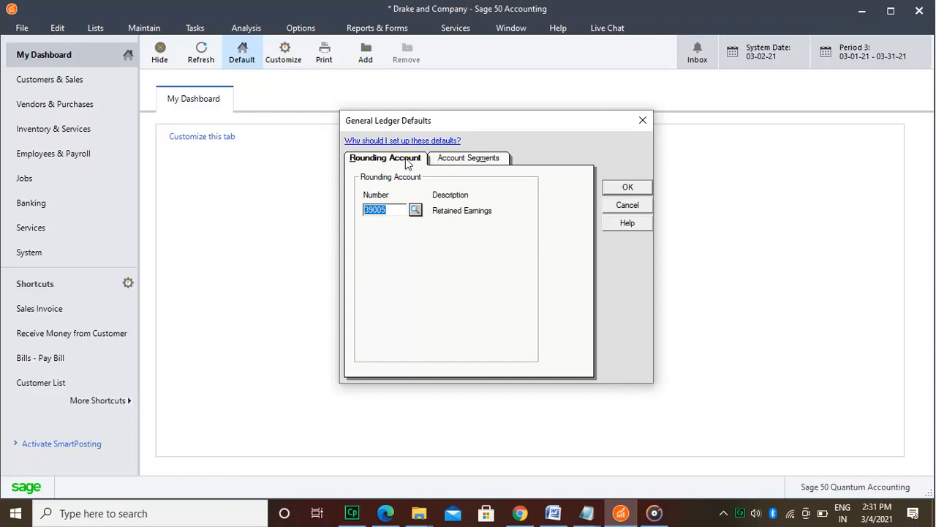
pyautogui.click(468, 158)
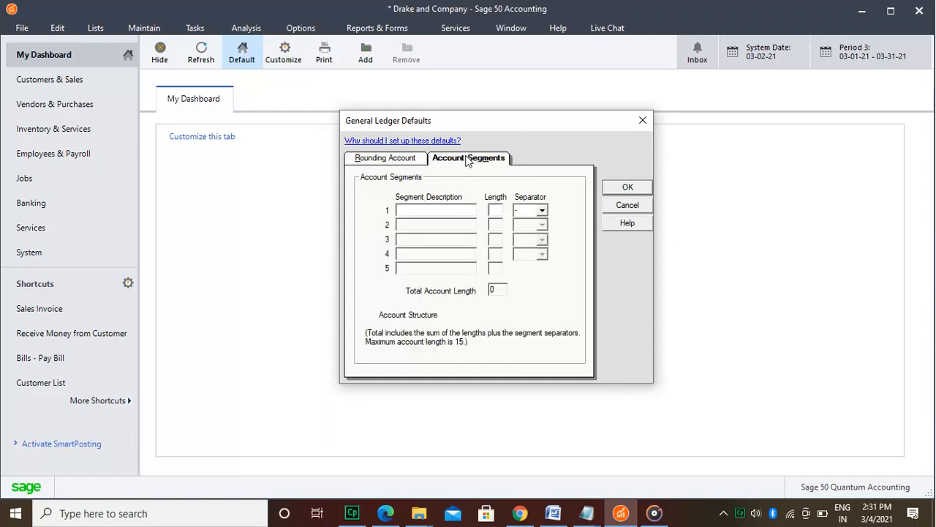
pyautogui.click(632, 189)
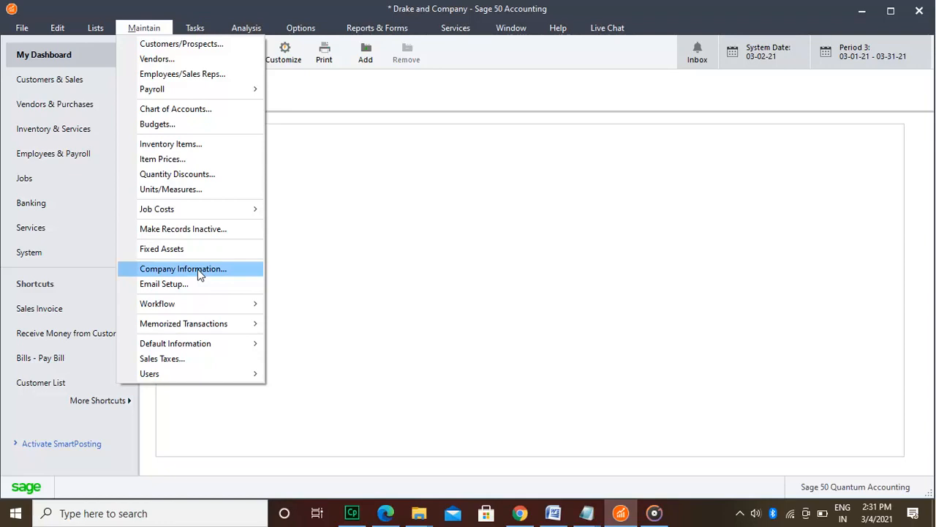
# Step: Open the chart of accounts, load account 10200, Regular Checking Account, and save the record
pyautogui.click(209, 110)
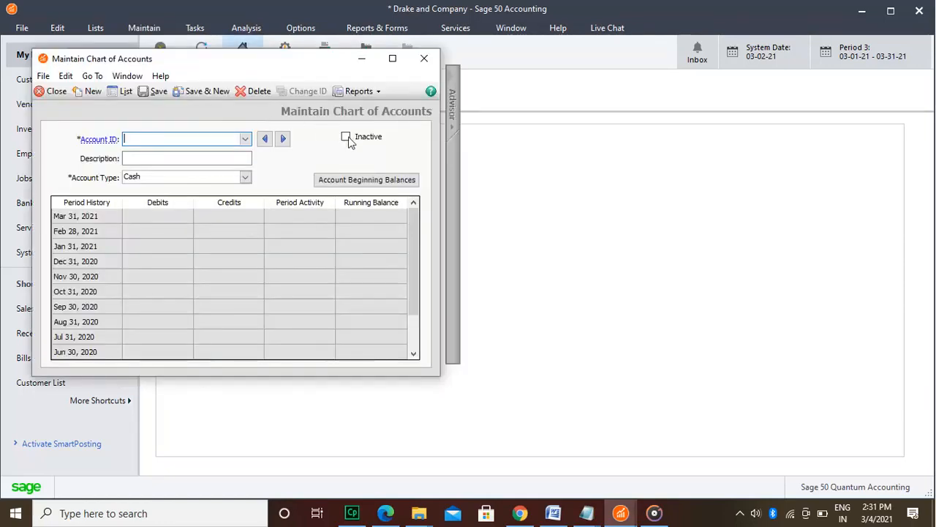
pyautogui.write('1')
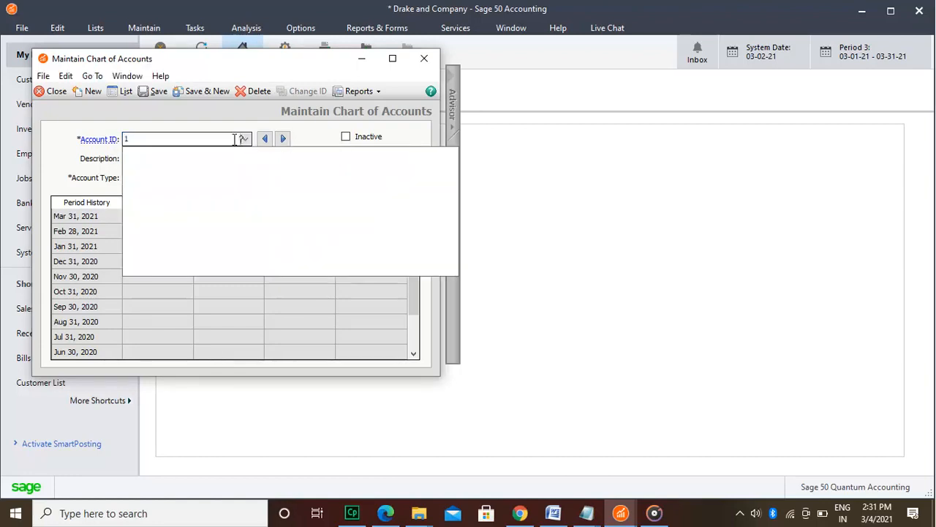
pyautogui.write('0200')
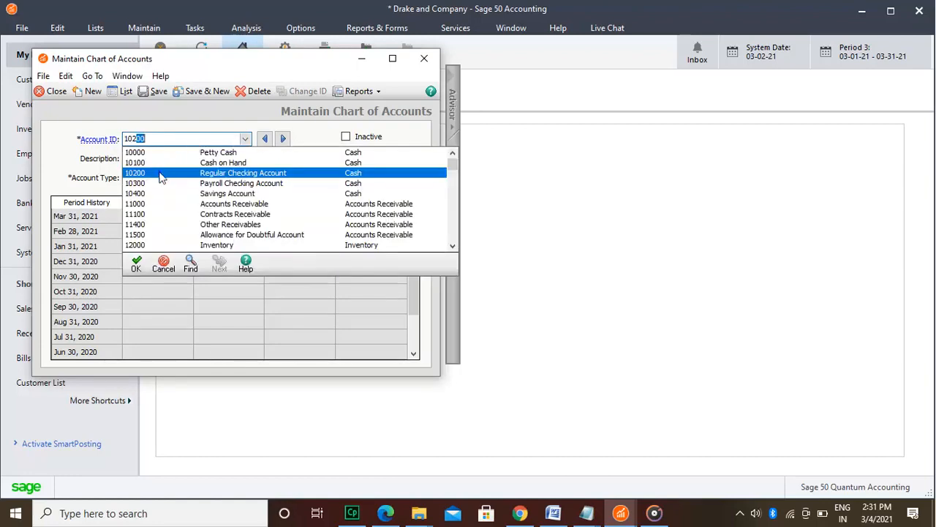
pyautogui.click(159, 172)
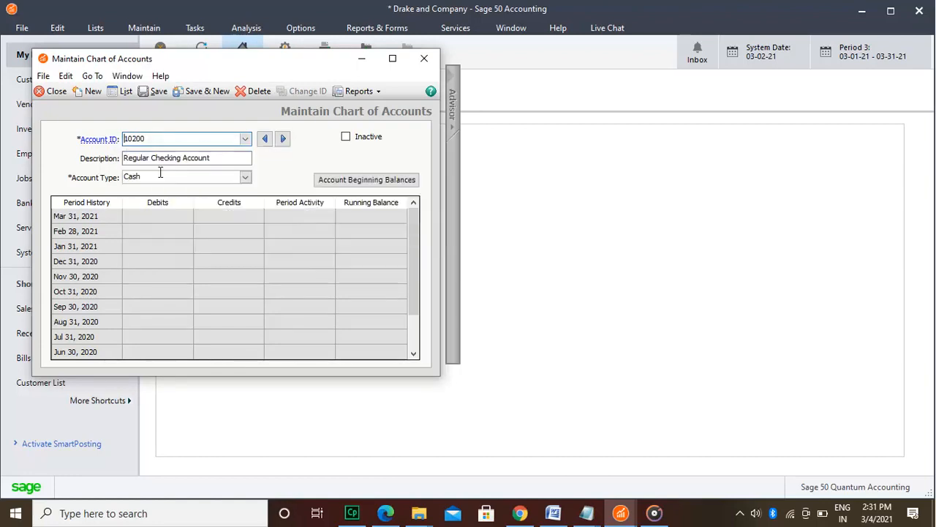
pyautogui.click(222, 158)
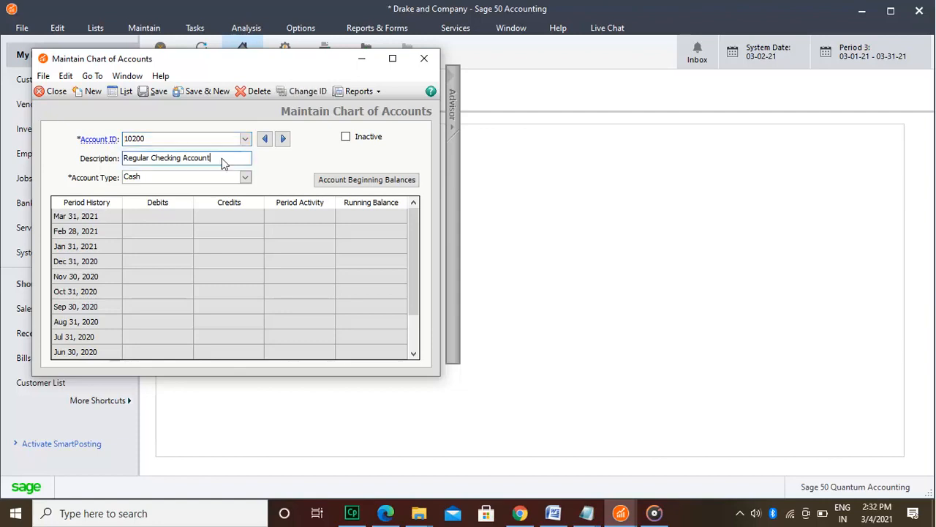
pyautogui.click(156, 92)
# Step: Load account 50500, Cost of Inventory Sold, in the chart of accounts and save it
pyautogui.write('505')
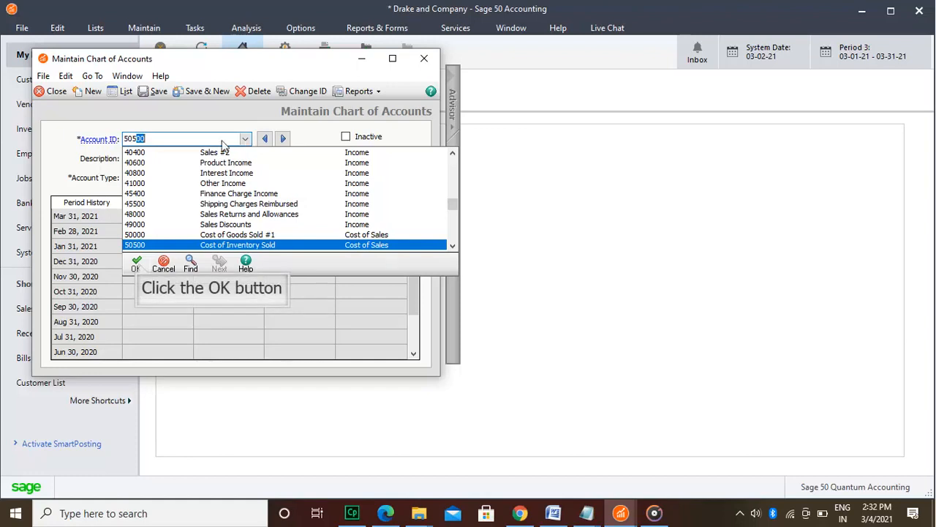
pyautogui.click(138, 261)
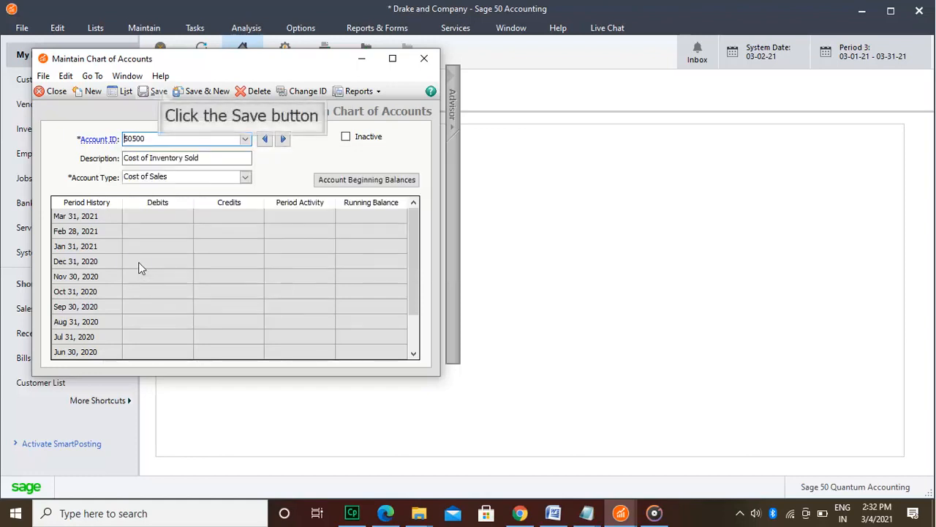
pyautogui.click(161, 90)
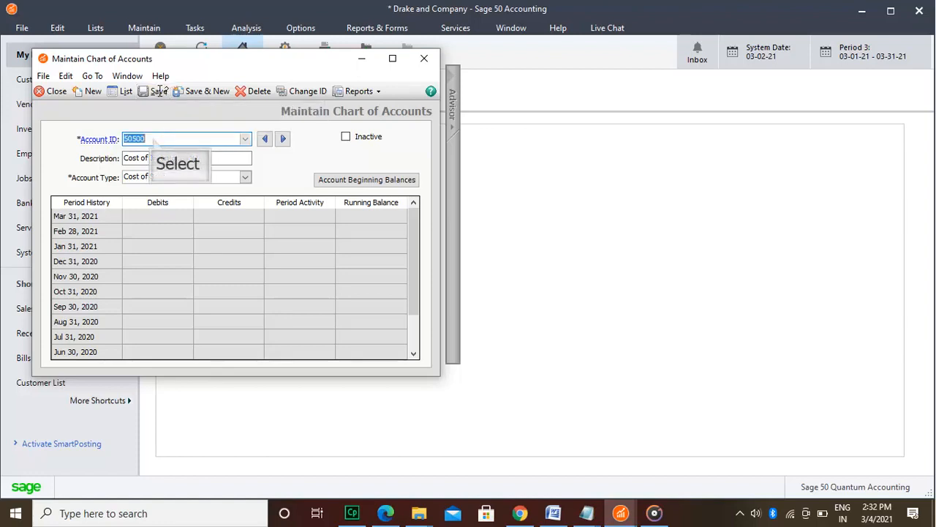
# Step: Replace the account ID with 51000 to load Cost of Non Stock Sold, and save the account
pyautogui.click(152, 139)
pyautogui.press('BackSpace')
pyautogui.press('BackSpace')
pyautogui.press('BackSpace')
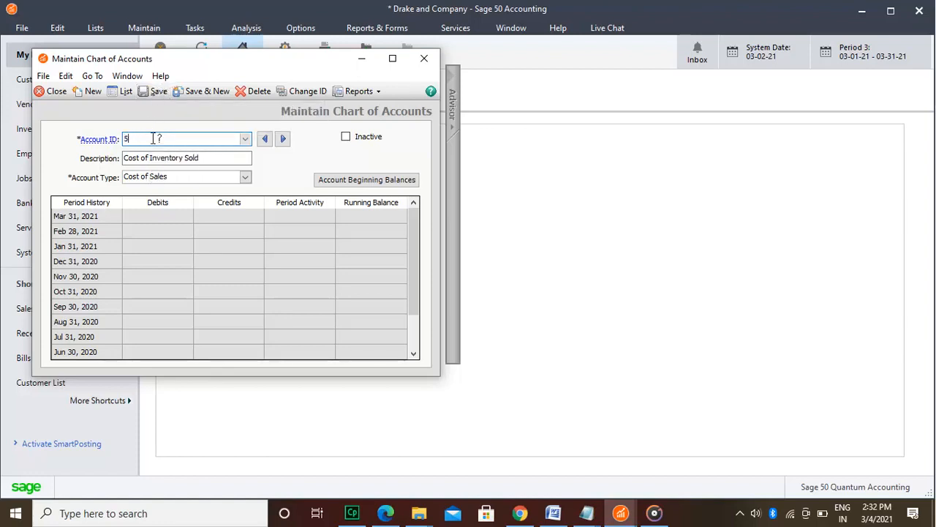
pyautogui.write('1000')
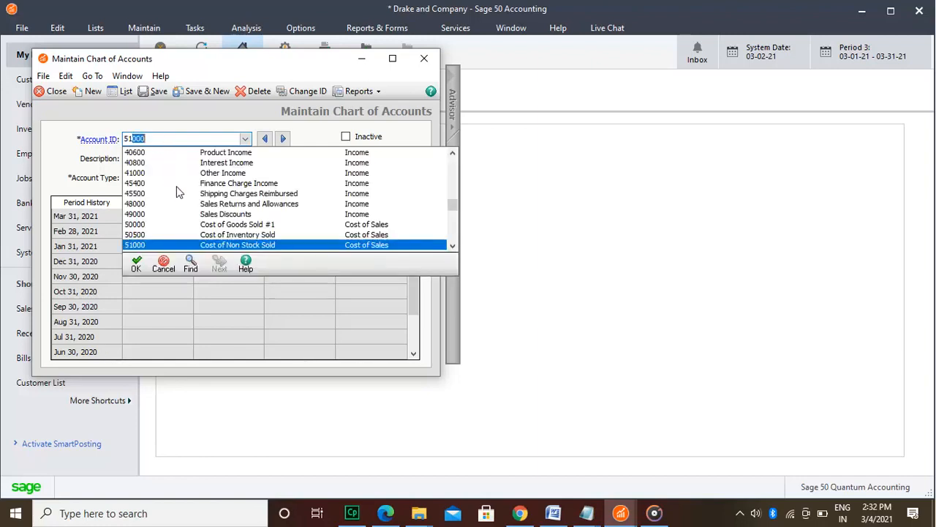
pyautogui.click(180, 247)
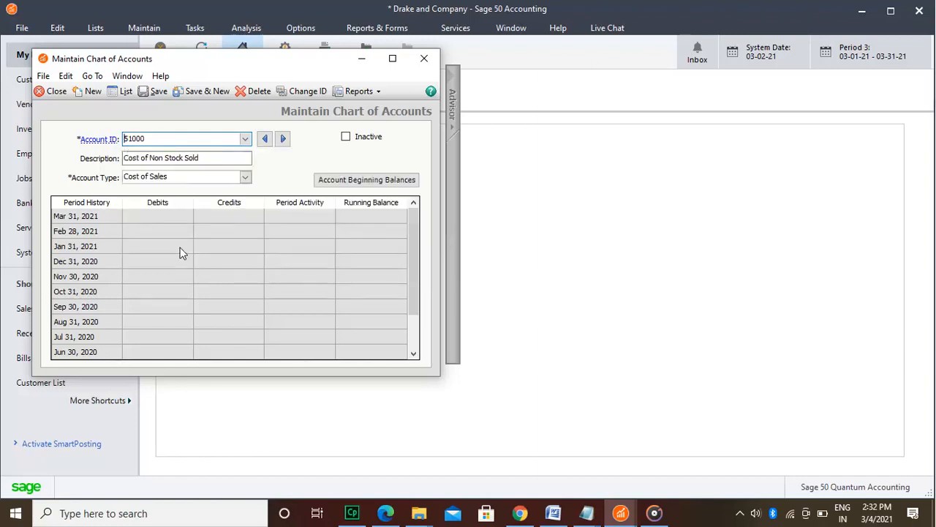
pyautogui.click(156, 93)
# Step: Load account 40600, Product Income, in the chart of accounts and save it
pyautogui.write('40600')
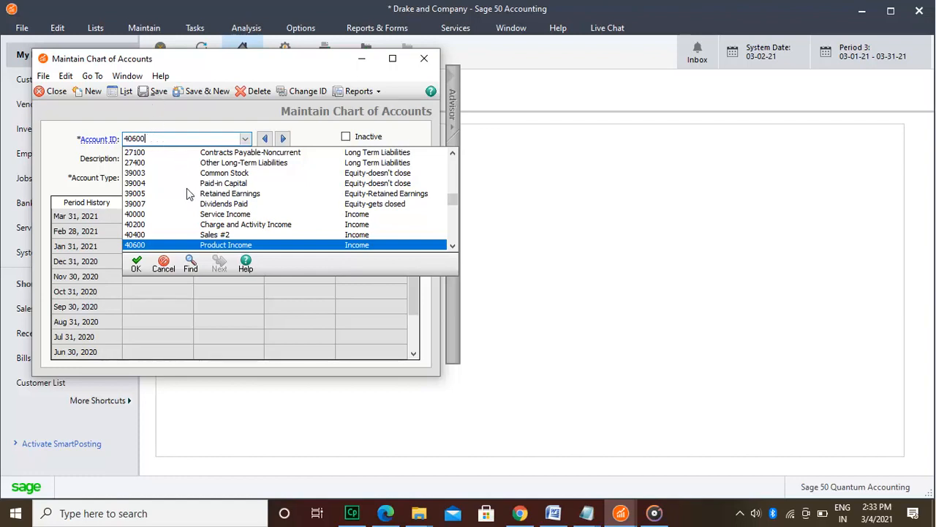
pyautogui.click(191, 245)
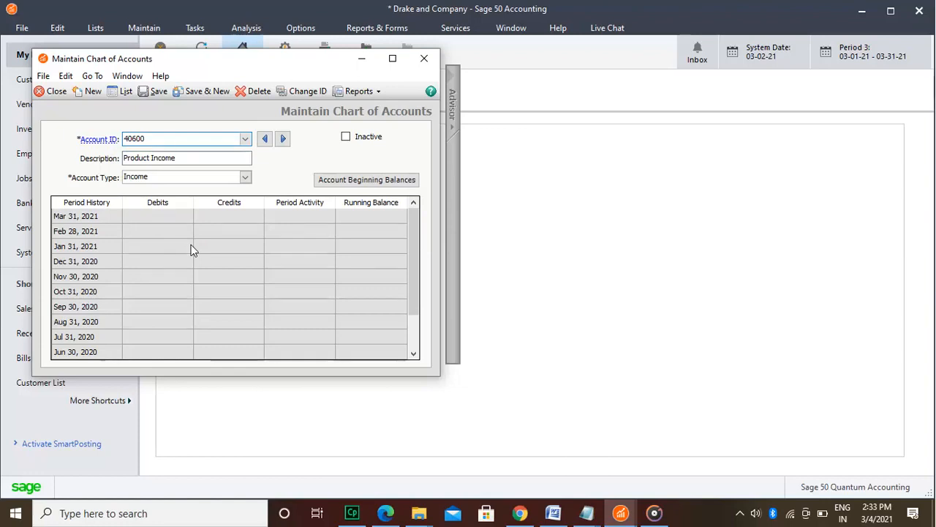
pyautogui.click(154, 92)
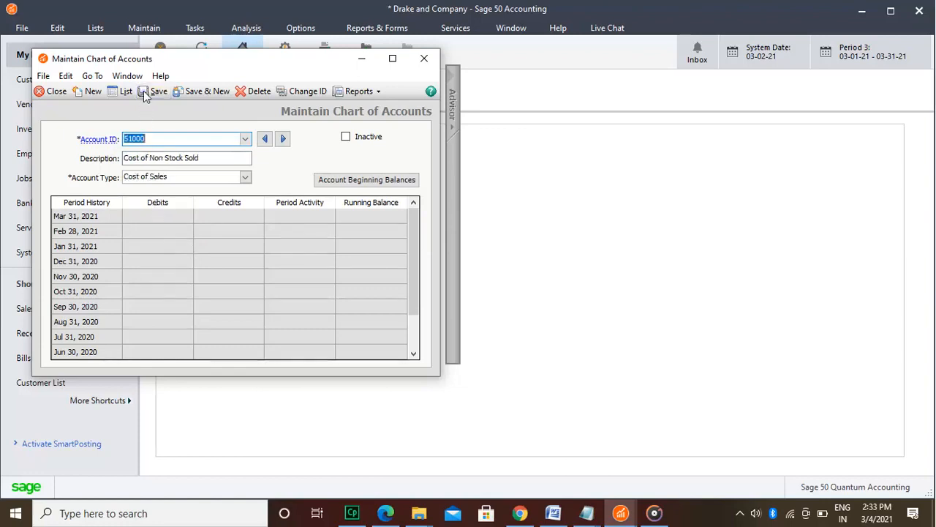
pyautogui.write('40600')
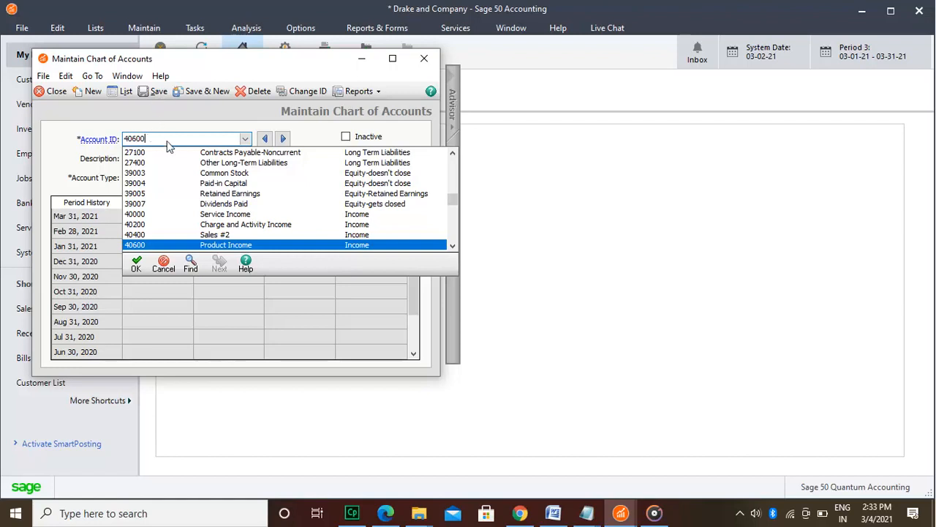
pyautogui.click(191, 245)
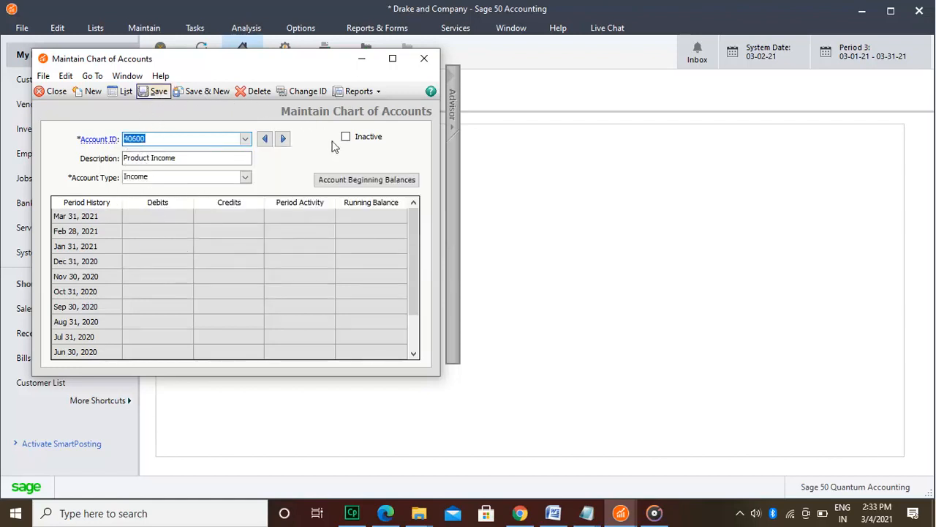
# Step: Open the account beginning balances for the prior-year period from 12/1/20 through 12/31/20
pyautogui.click(347, 183)
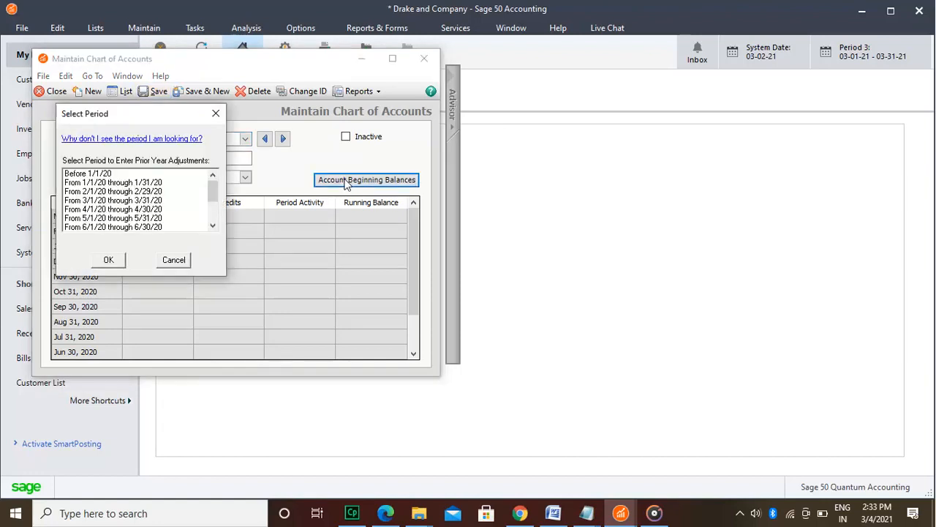
pyautogui.click(213, 206)
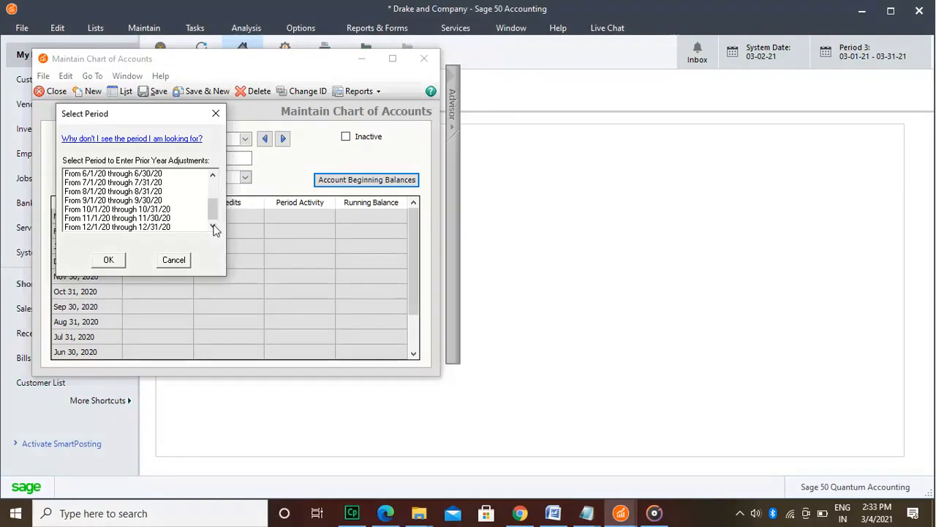
pyautogui.click(192, 228)
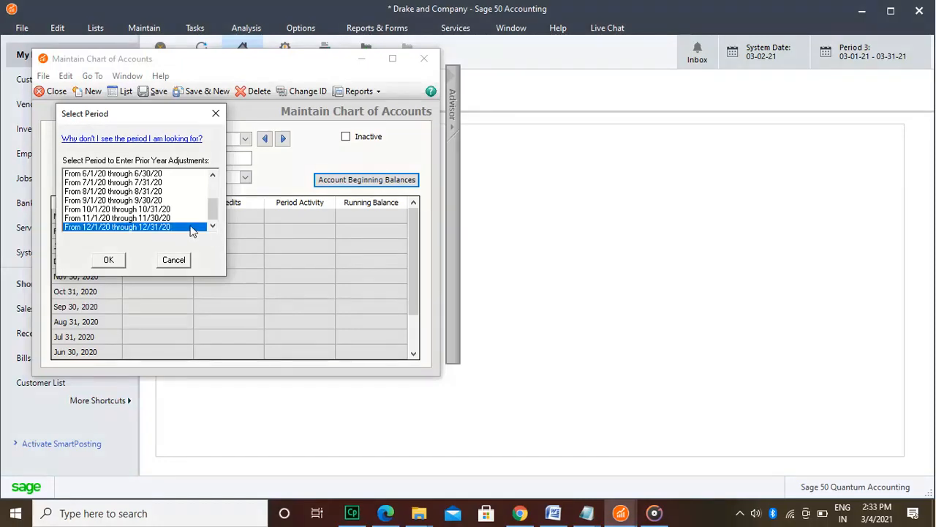
pyautogui.click(213, 189)
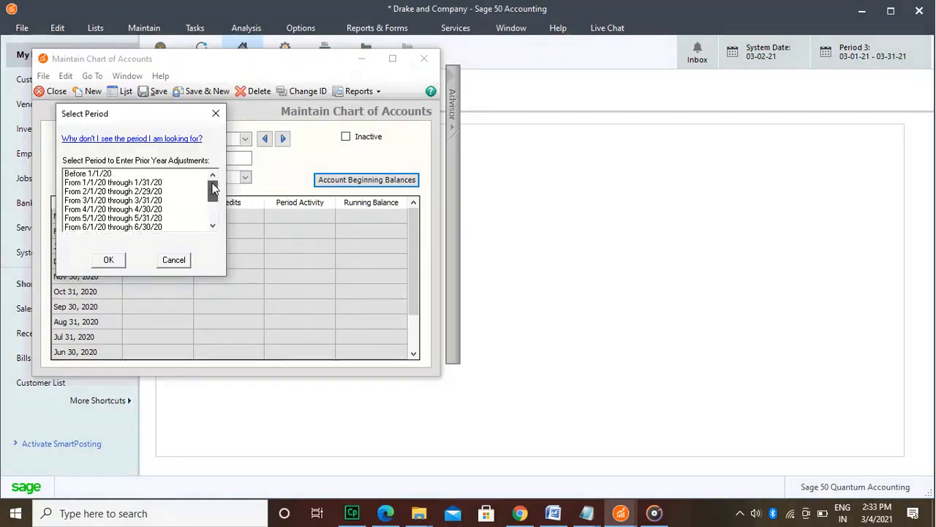
pyautogui.moveTo(212, 184); pyautogui.dragTo(216, 223)
pyautogui.click(118, 262)
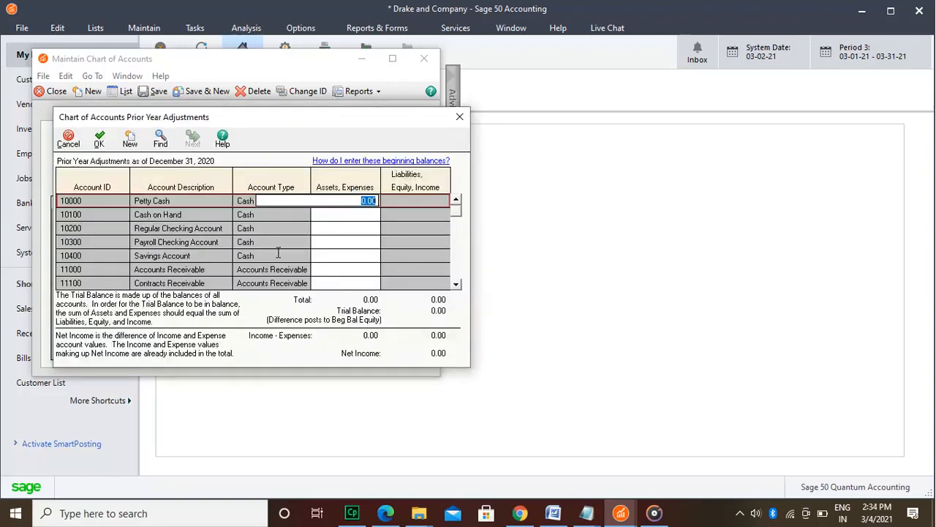
# Step: Enter beginning balances of 500.00 for Petty Cash and 27,764.45 for the Regular Checking Account
pyautogui.write('500')
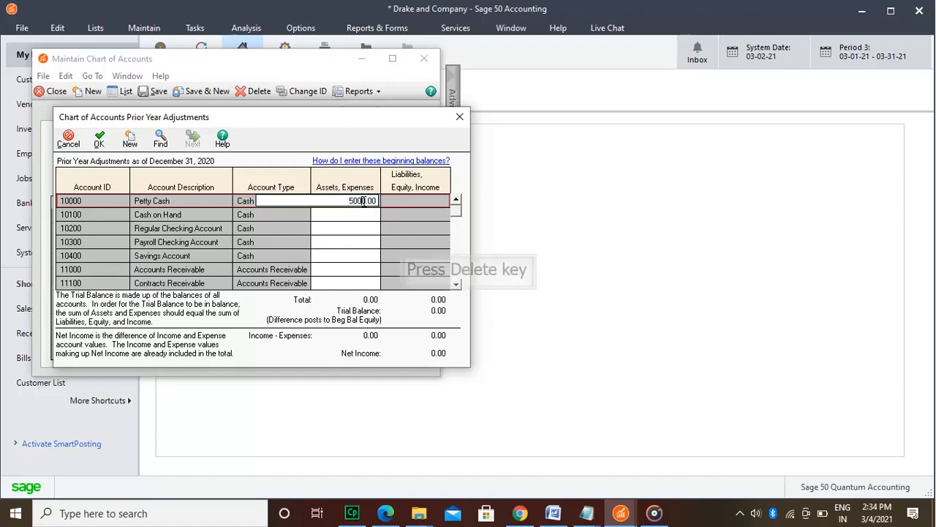
pyautogui.press('Delete')
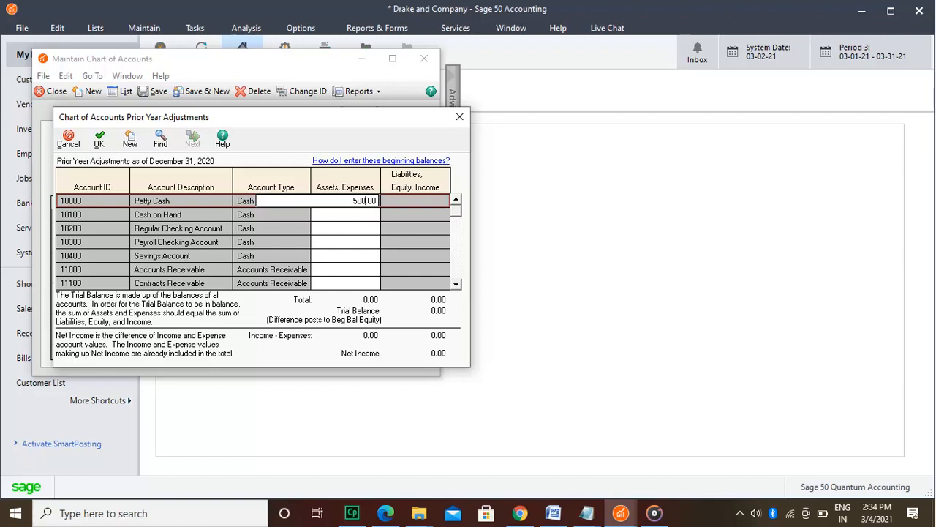
pyautogui.press('Delete')
pyautogui.press('BackSpace')
pyautogui.click(365, 228)
pyautogui.write('27764.45')
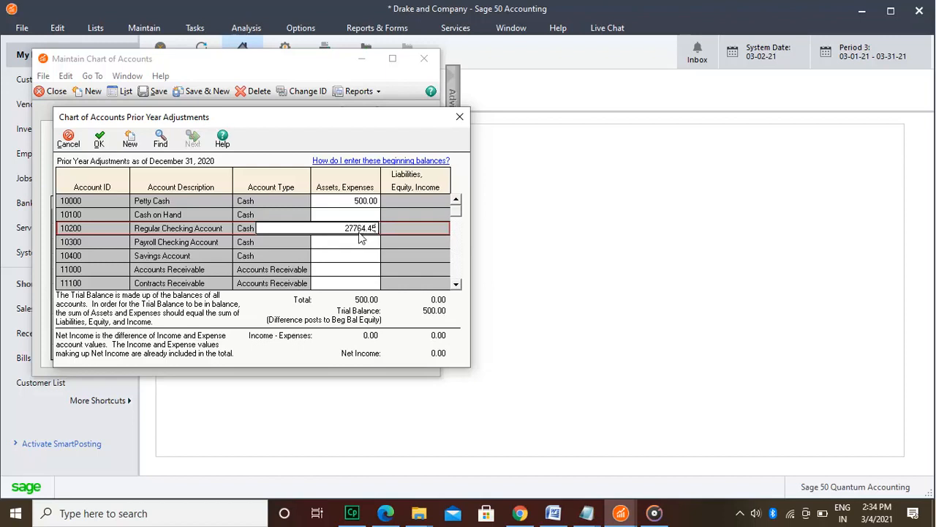
# Step: Enter beginning balances of 12,000.00 for the Payroll Checking Account and 16,746.00 for the Savings Account
pyautogui.click(357, 243)
pyautogui.write('12000')
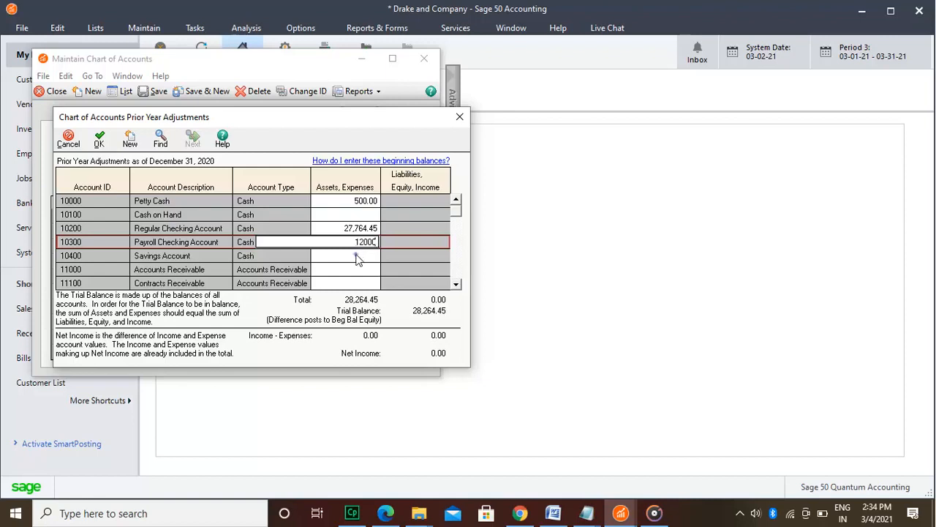
pyautogui.click(356, 254)
pyautogui.write('16746')
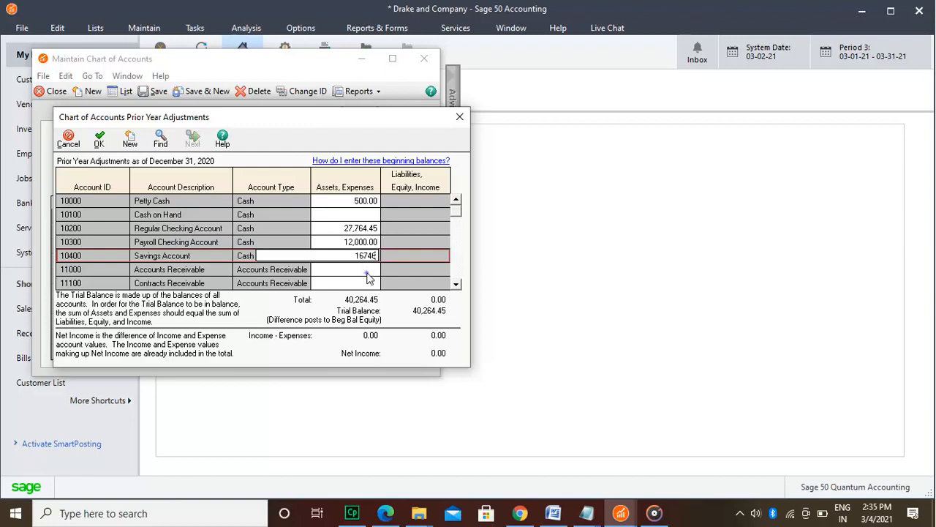
# Step: Enter beginning balances of 16,500.00 for Accounts Receivable (11000) and 508.00 for Inventory (12000)
pyautogui.click(367, 270)
pyautogui.write('16500')
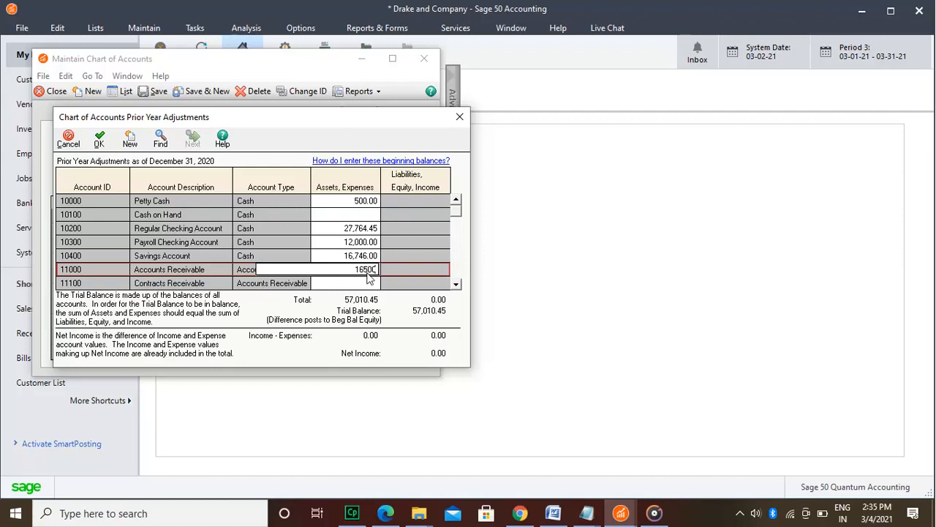
pyautogui.click(459, 284)
pyautogui.click(459, 284)
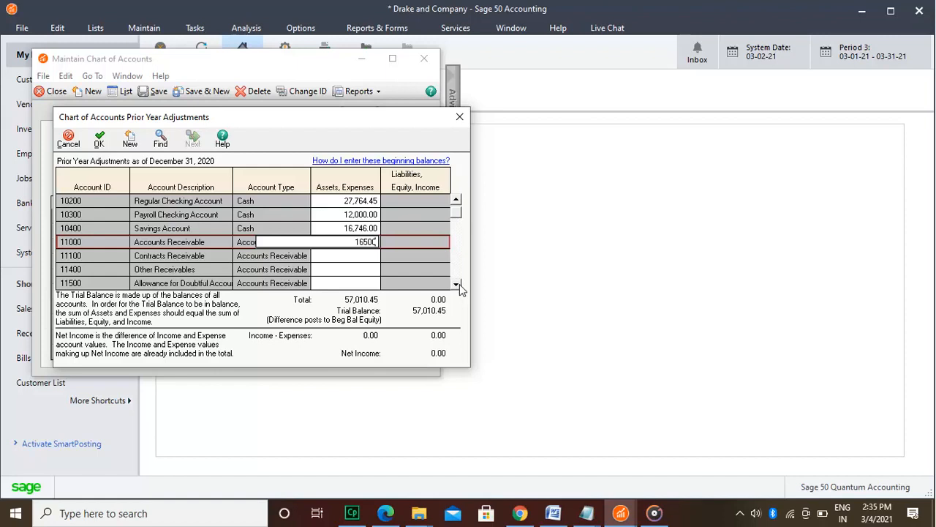
pyautogui.click(457, 285)
pyautogui.click(456, 285)
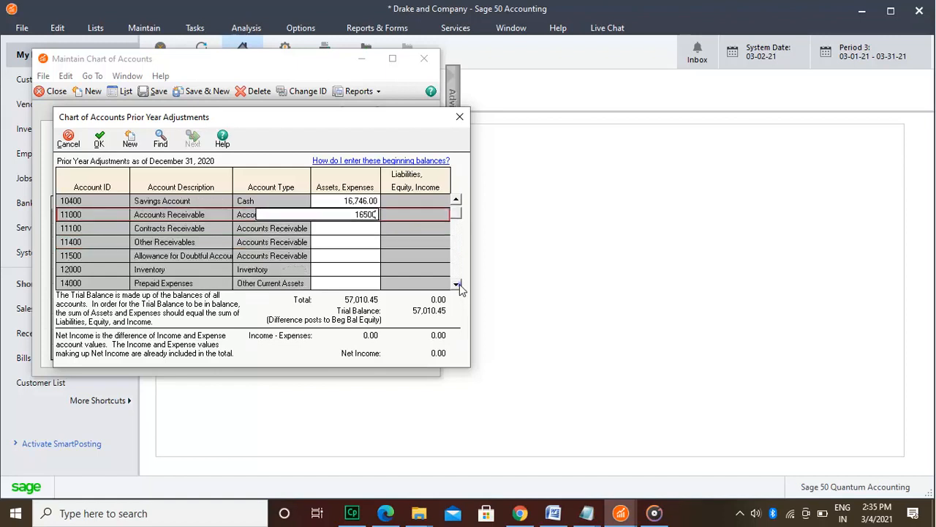
pyautogui.click(456, 284)
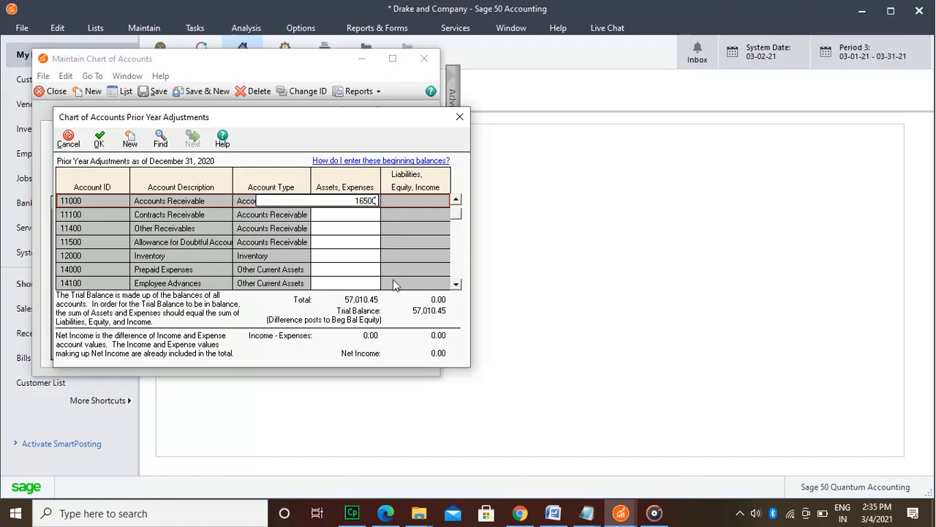
pyautogui.click(355, 256)
pyautogui.write('508')
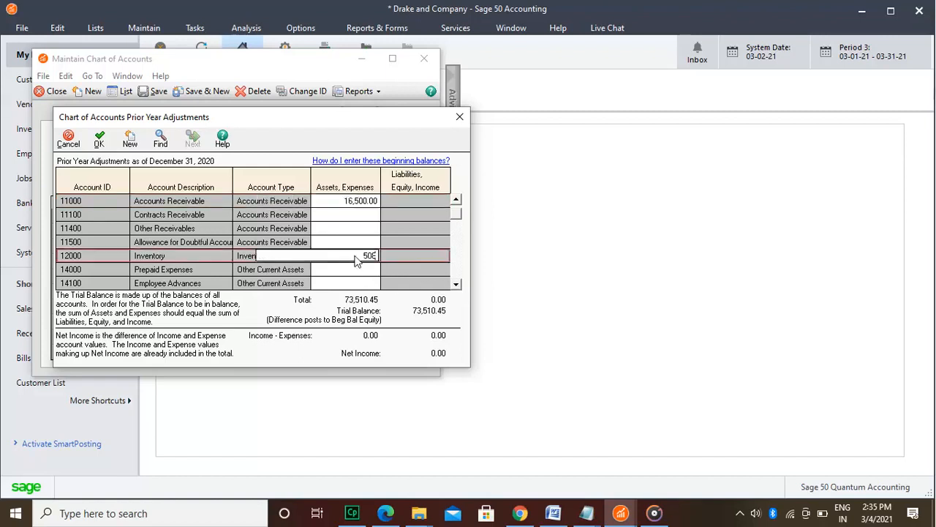
# Step: Enter a beginning balance of 2,000.00 for the Furniture and Fixtures account, 15000
pyautogui.click(455, 285)
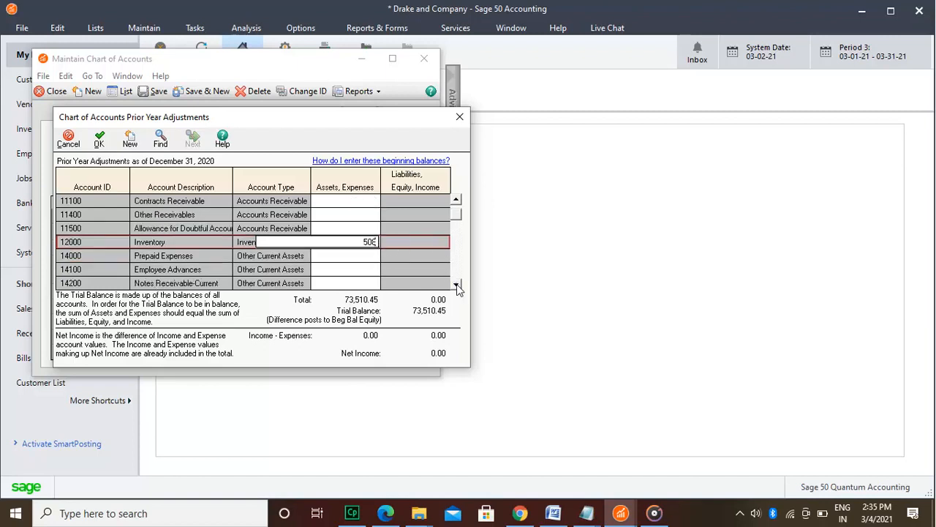
pyautogui.click(456, 285)
pyautogui.click(456, 285)
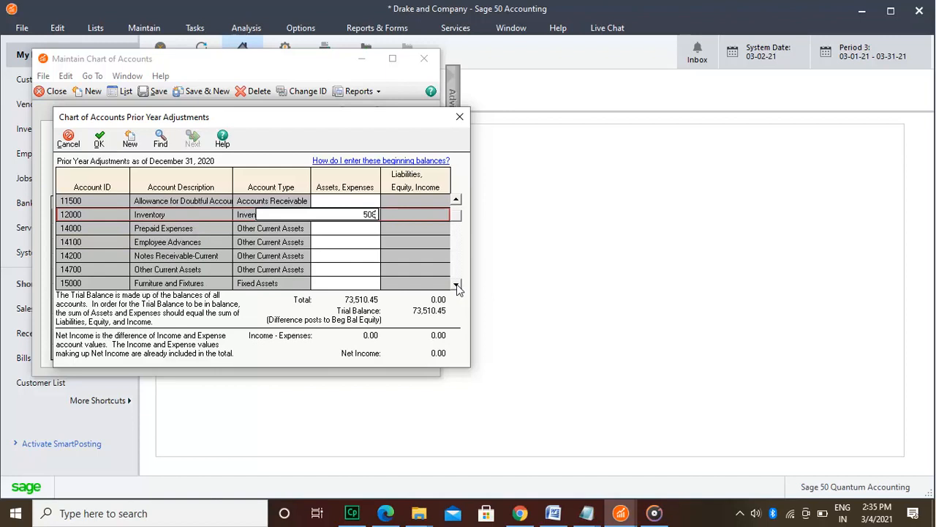
pyautogui.click(366, 285)
pyautogui.write('2000')
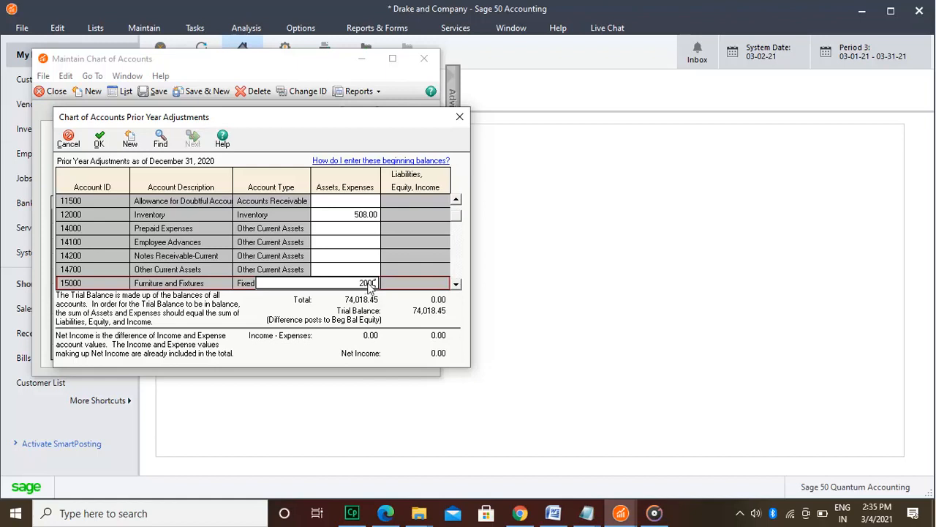
# Step: Enter a beginning balance of 8,000.00 for Equipment (15100) and fill in the balance for Automobiles (15200)
pyautogui.doubleClick(456, 284)
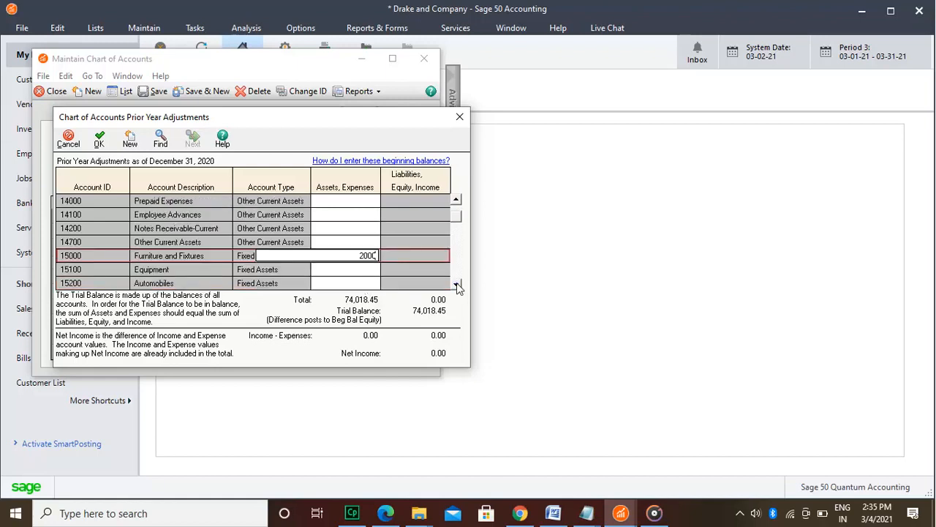
pyautogui.click(456, 284)
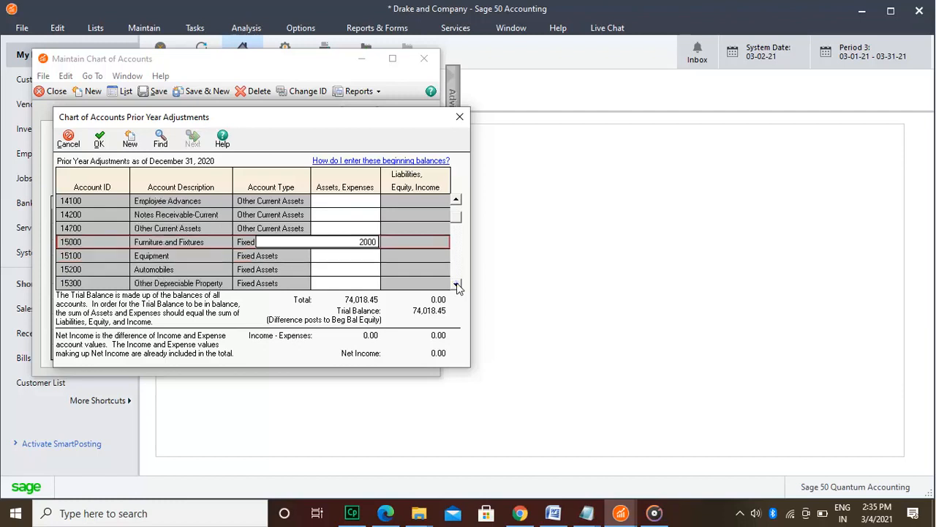
pyautogui.click(456, 284)
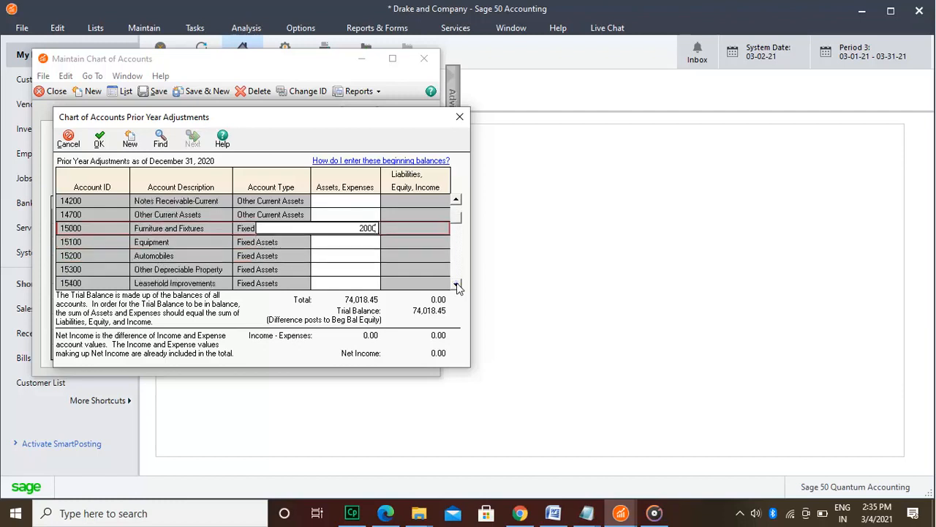
pyautogui.click(346, 242)
pyautogui.write('8000')
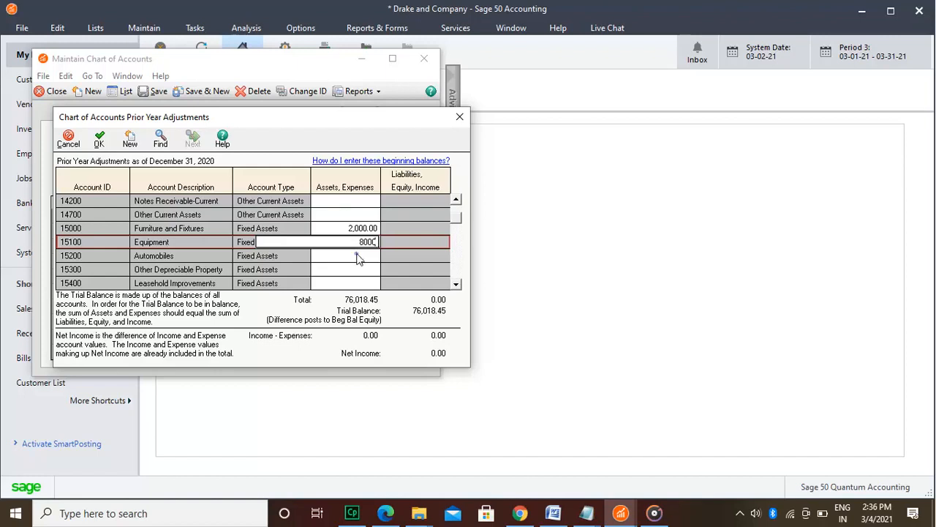
pyautogui.click(358, 256)
pyautogui.write('11995')
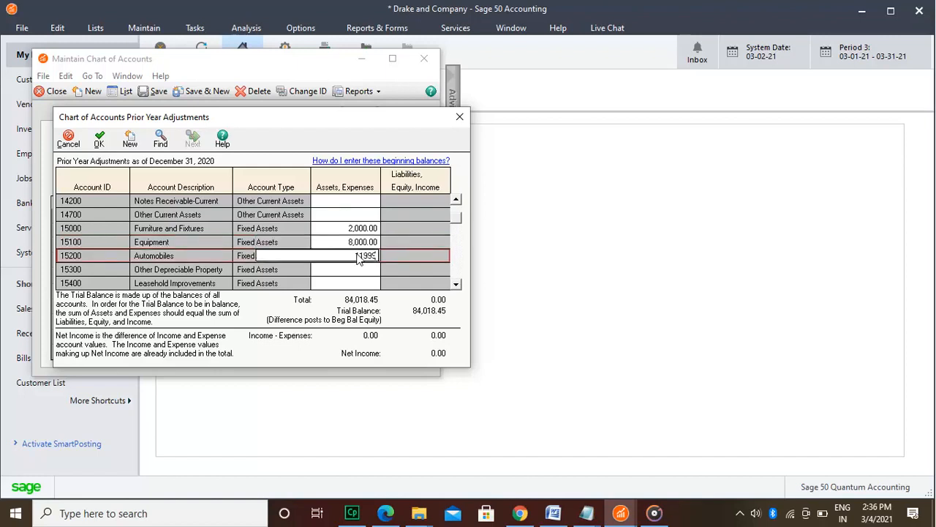
# Step: Enter accumulated depreciation balances of 200.00 for furniture (17000), 615.00 for equipment (17100) and 824 for automobiles (17200)
pyautogui.click(458, 284)
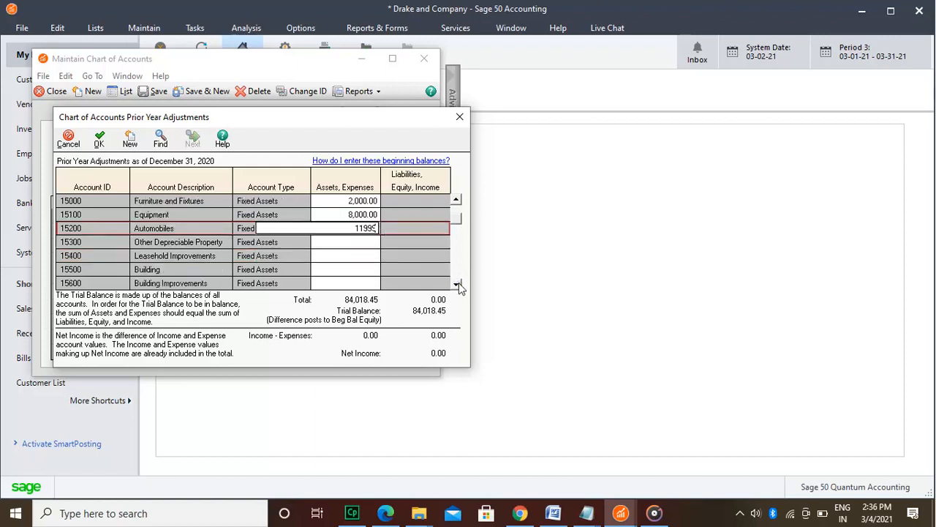
pyautogui.click(457, 283)
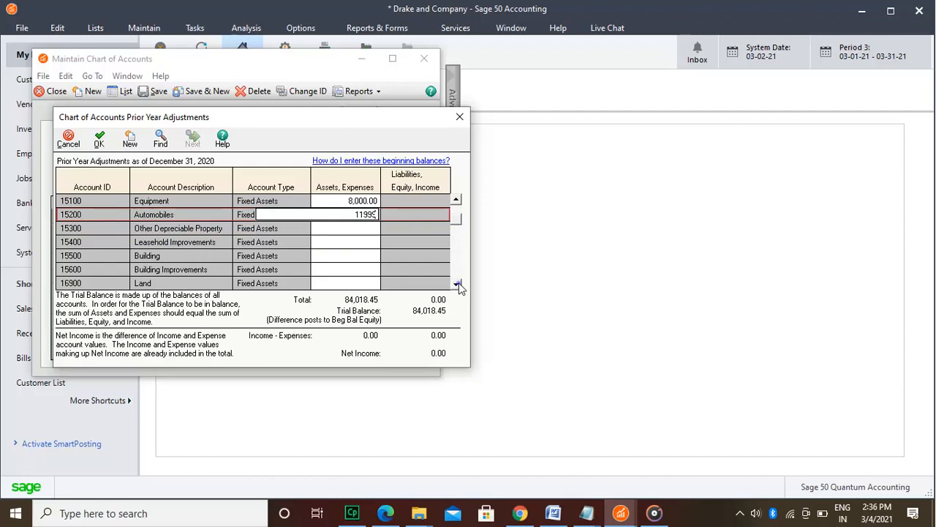
pyautogui.click(457, 284)
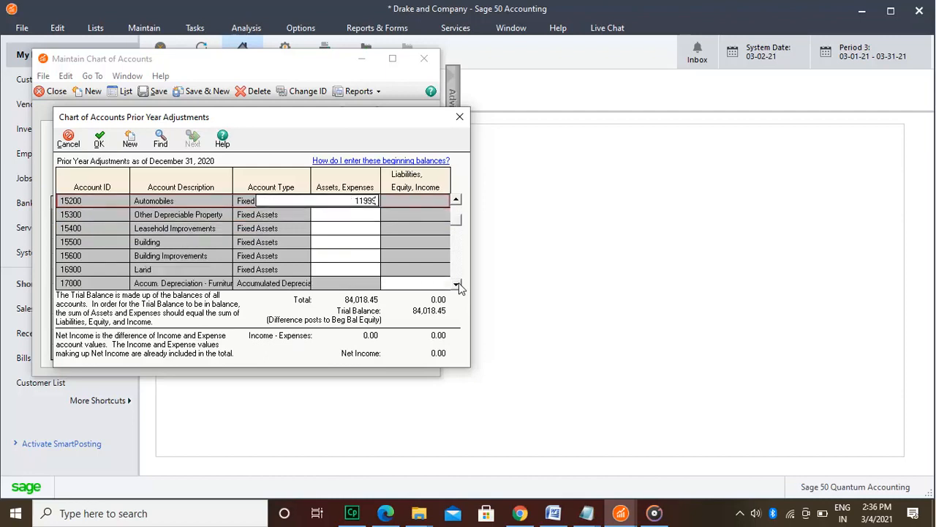
pyautogui.click(457, 284)
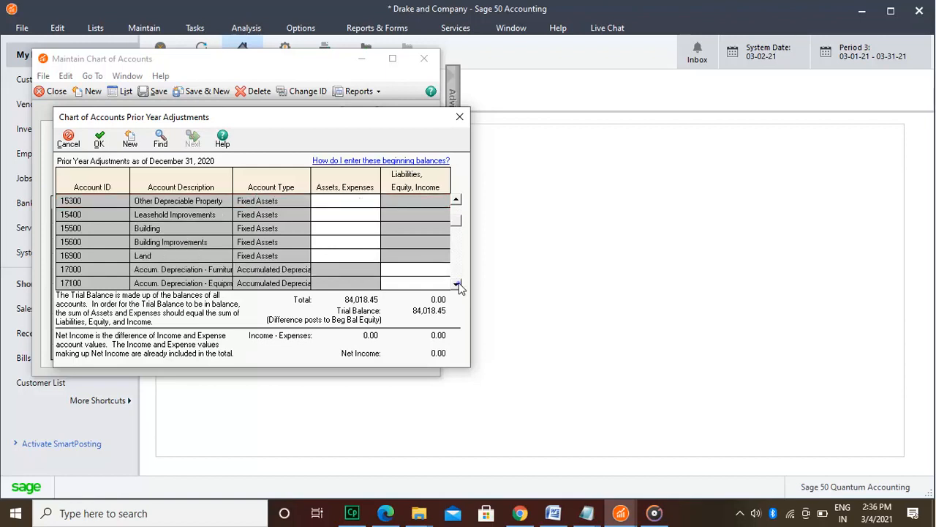
pyautogui.click(457, 284)
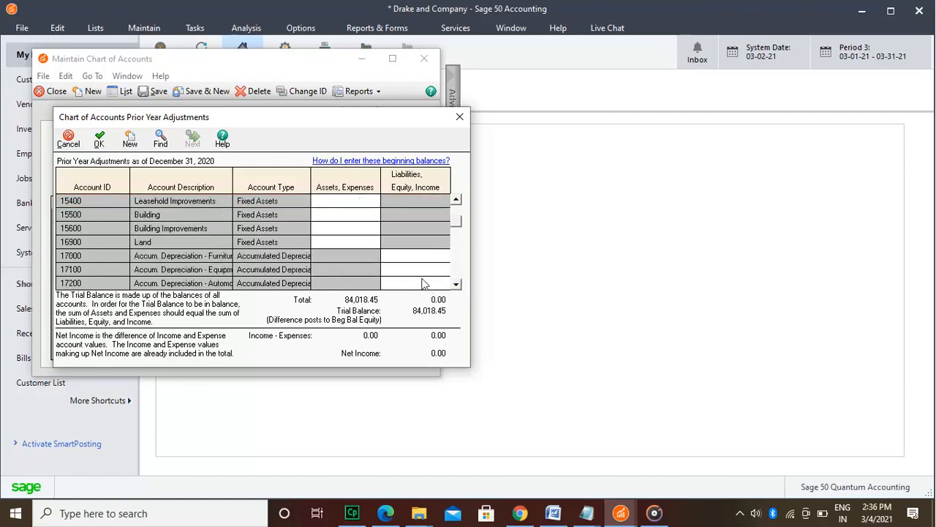
pyautogui.click(401, 257)
pyautogui.write('200')
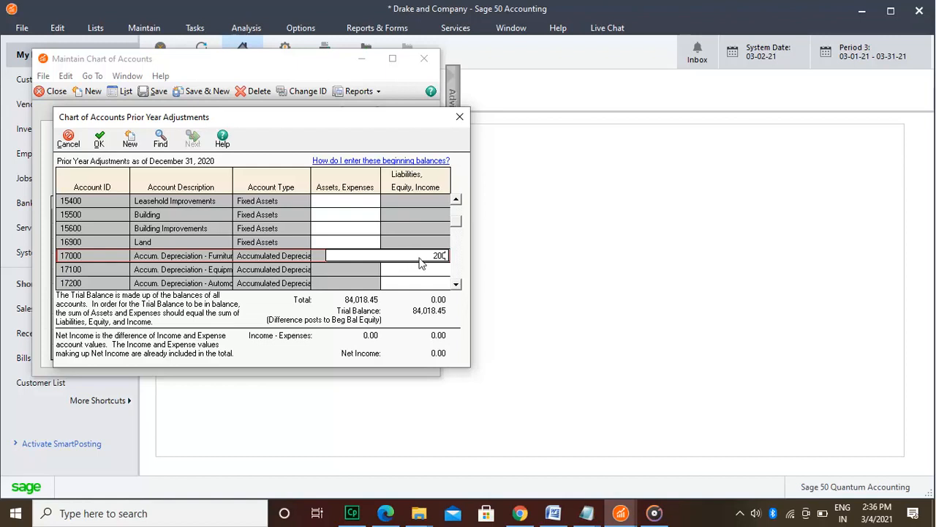
pyautogui.click(431, 272)
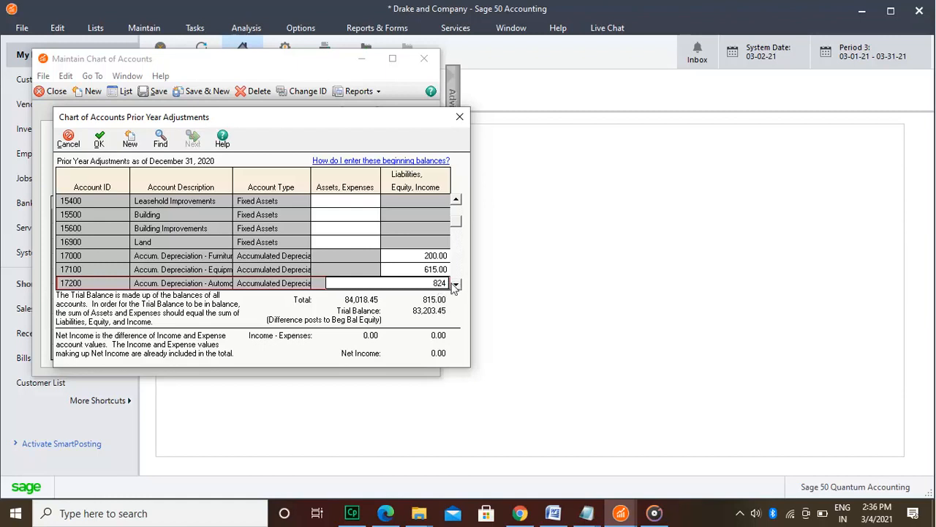
# Step: Enter a beginning balance of 9,123.00 for Accounts Payable, account 20000
pyautogui.click(456, 284)
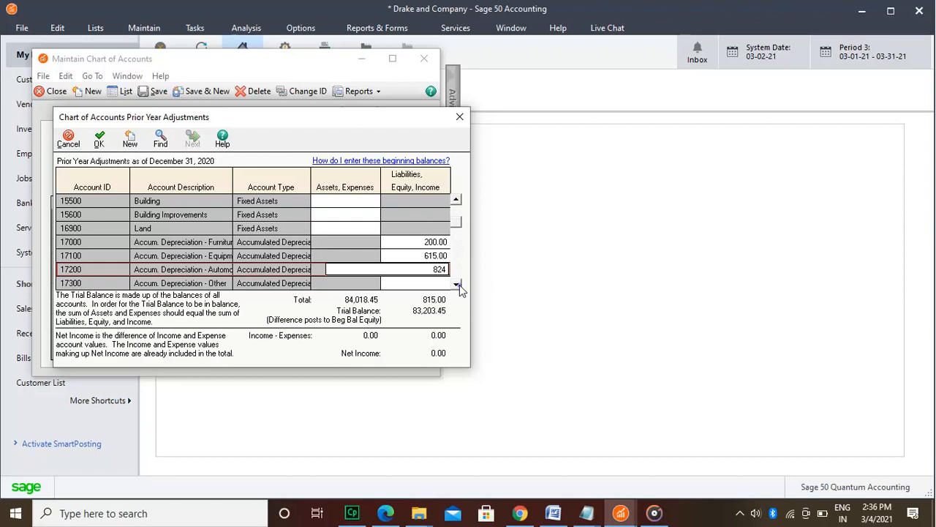
pyautogui.doubleClick(456, 285)
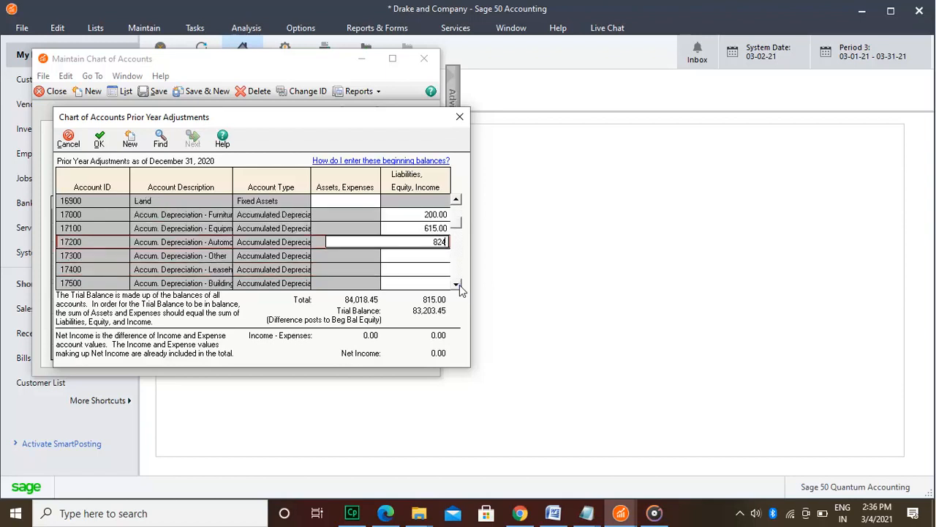
pyautogui.click(456, 284)
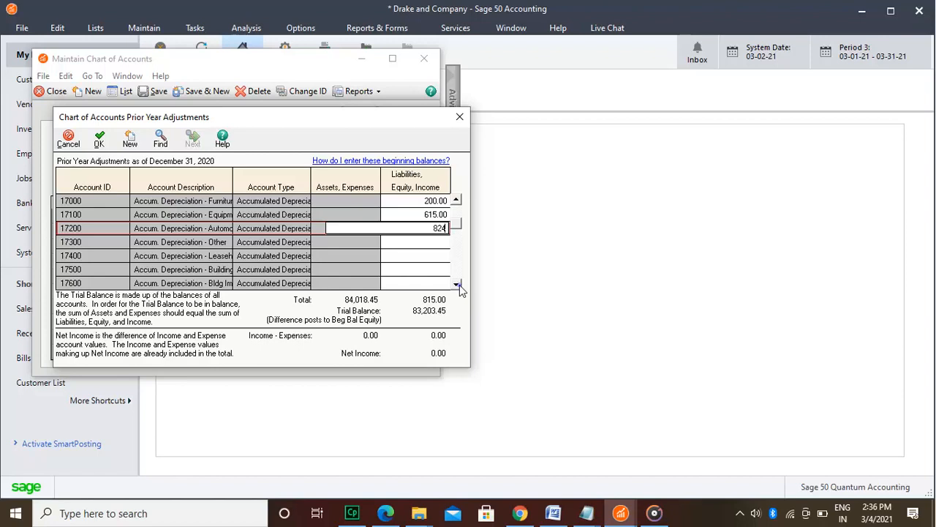
pyautogui.click(457, 284)
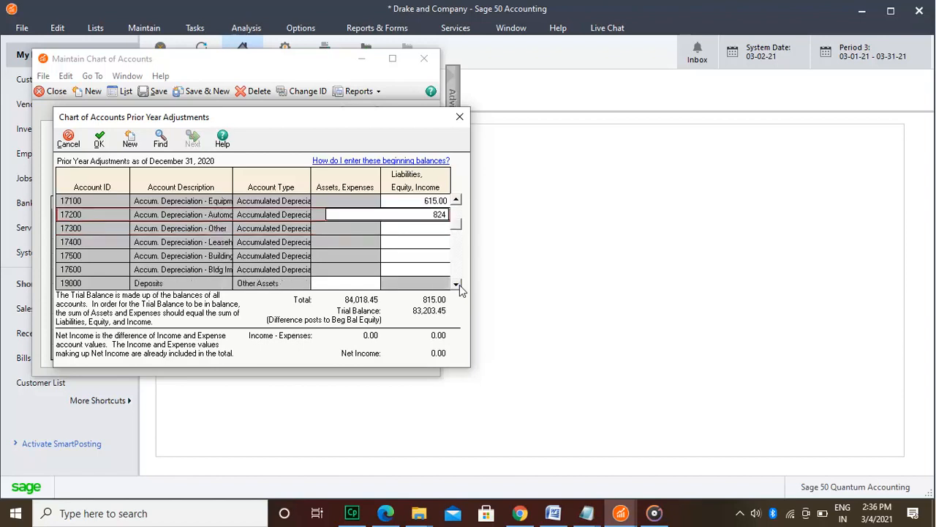
pyautogui.click(456, 285)
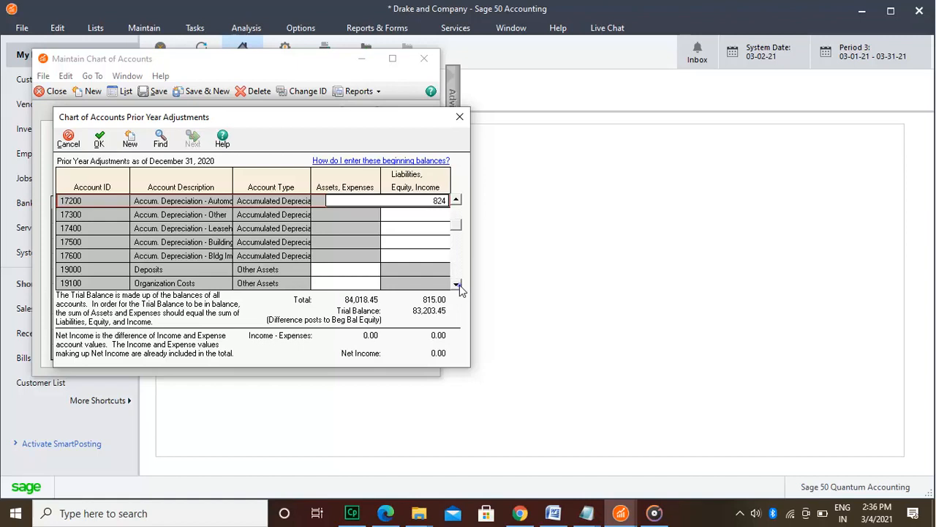
pyautogui.click(457, 284)
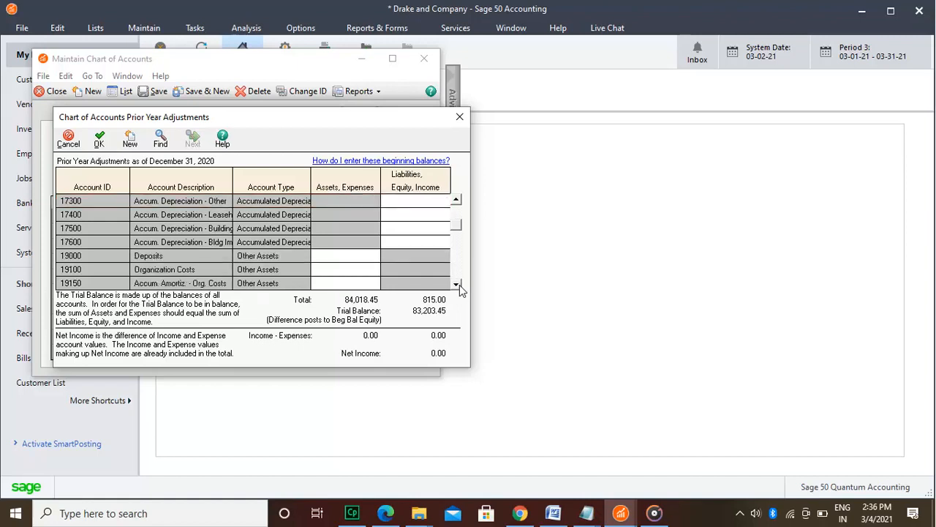
pyautogui.click(456, 284)
pyautogui.click(457, 285)
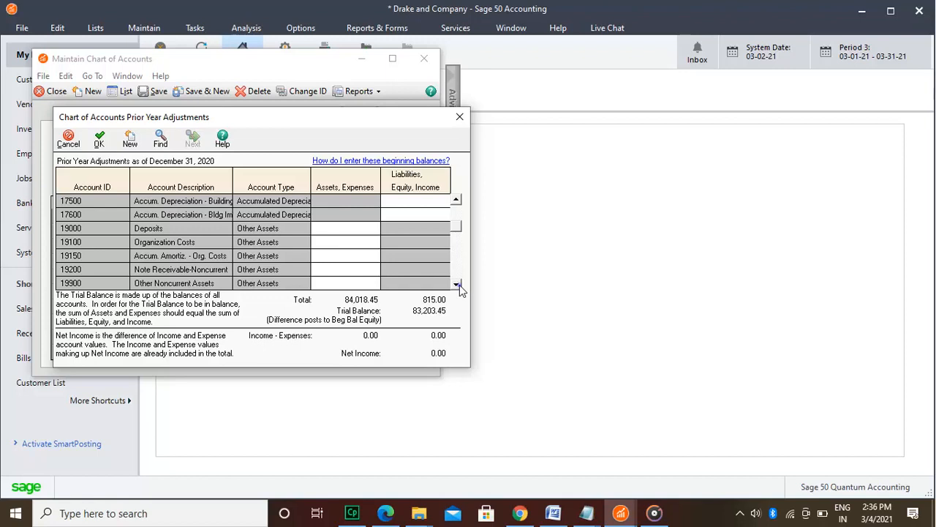
pyautogui.click(457, 285)
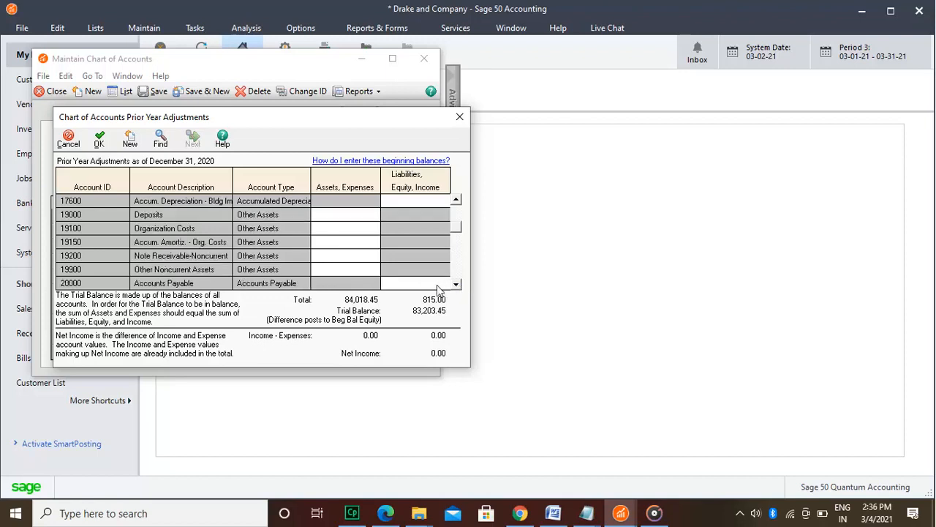
pyautogui.click(424, 285)
pyautogui.write('9123')
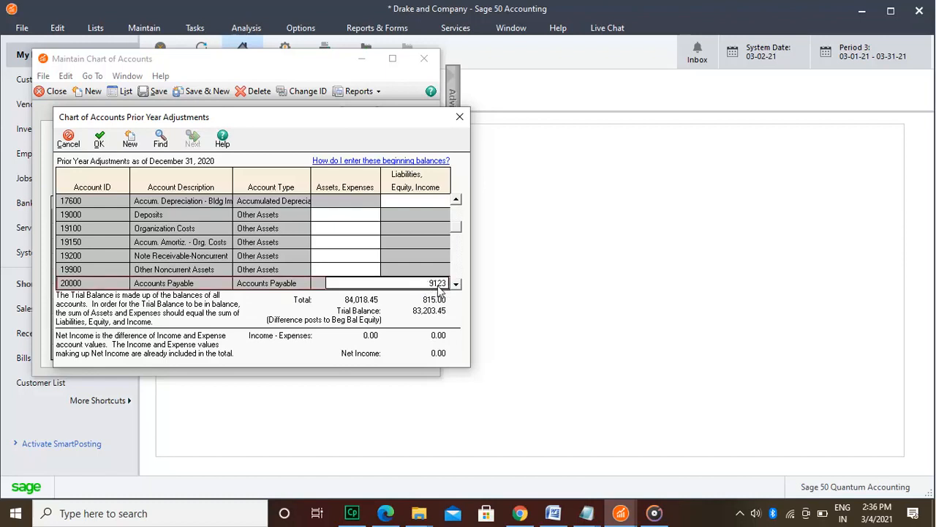
# Step: Enter a beginning balance of 535 for Sales Tax Payable, account 23100
pyautogui.click(456, 284)
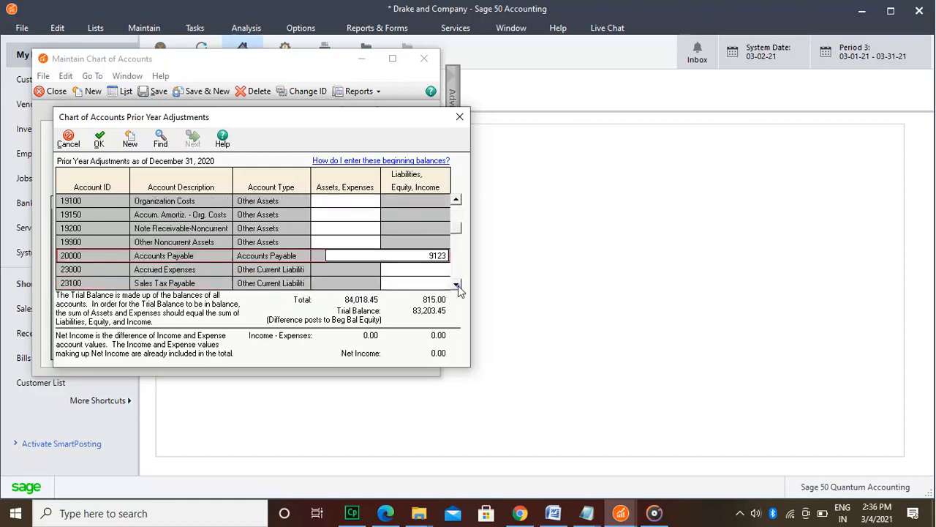
pyautogui.click(457, 285)
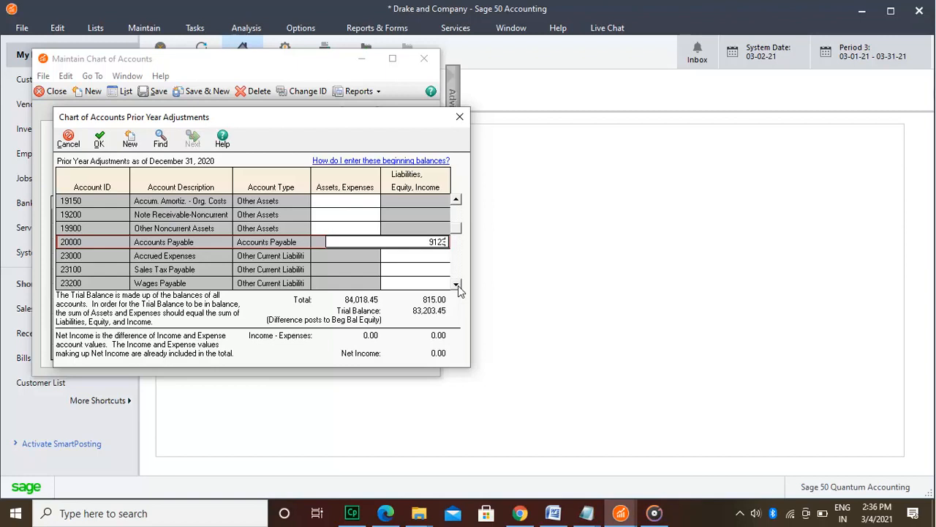
pyautogui.click(457, 285)
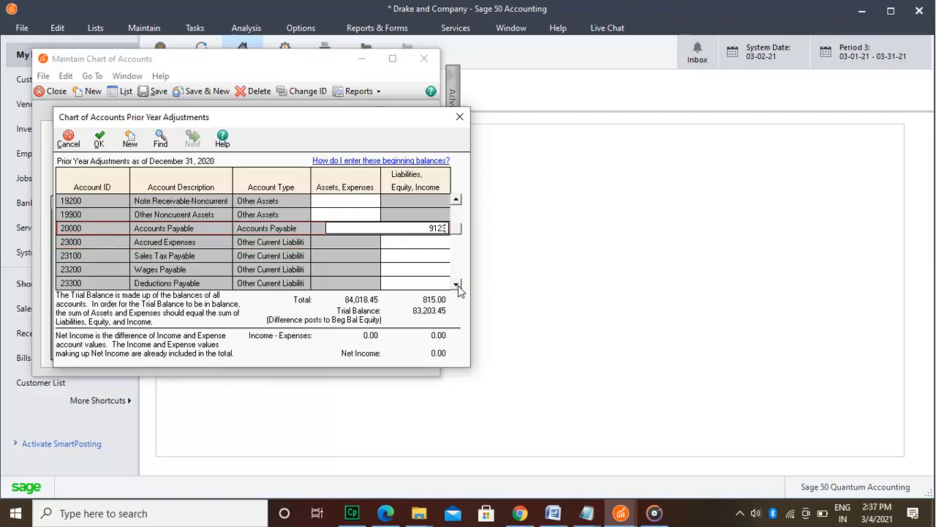
pyautogui.click(419, 254)
pyautogui.write('535')
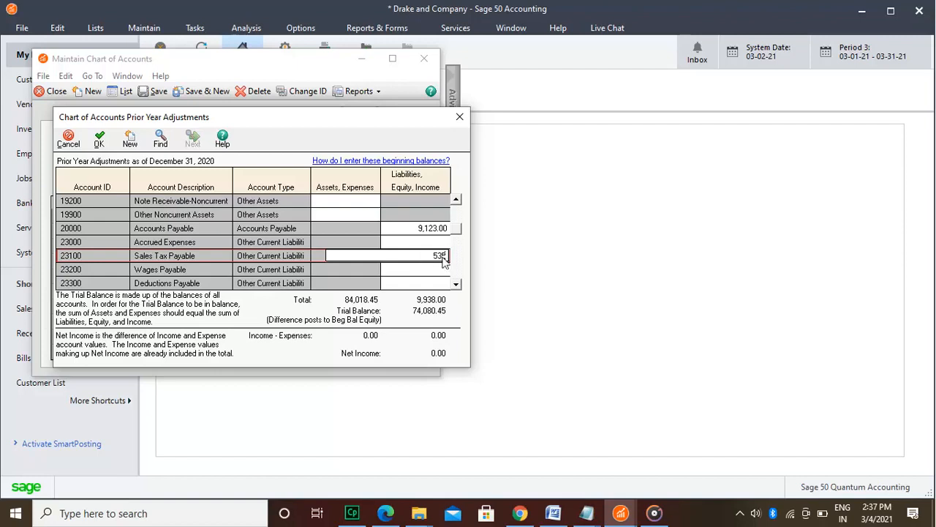
# Step: Enter beginning balances of 1,970.55 for Federal Payroll Taxes Payable (23400) and 82 for FUTA Tax Payable (23500)
pyautogui.click(456, 284)
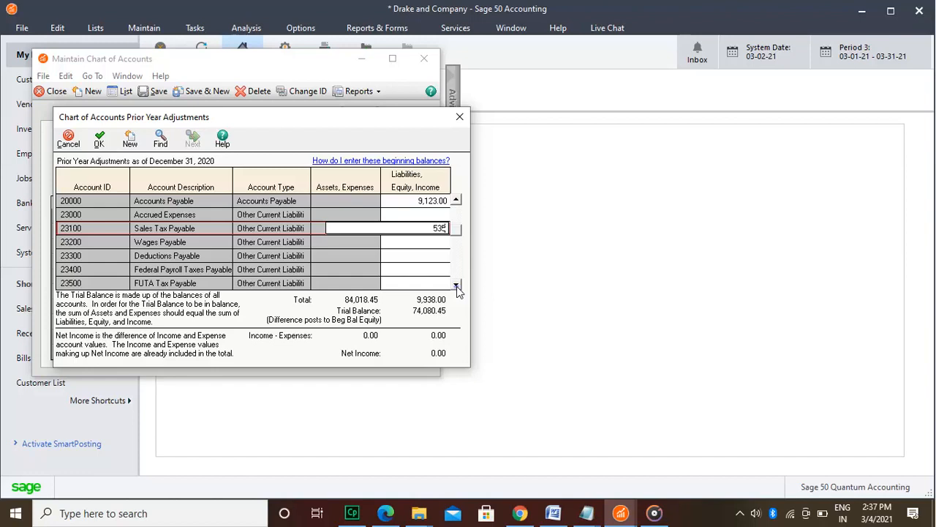
pyautogui.click(456, 286)
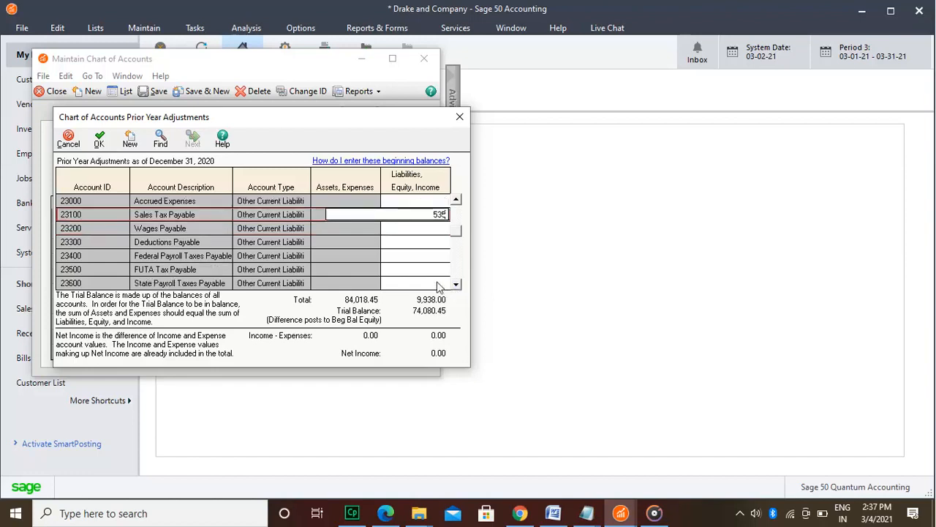
pyautogui.click(427, 256)
pyautogui.write('1970')
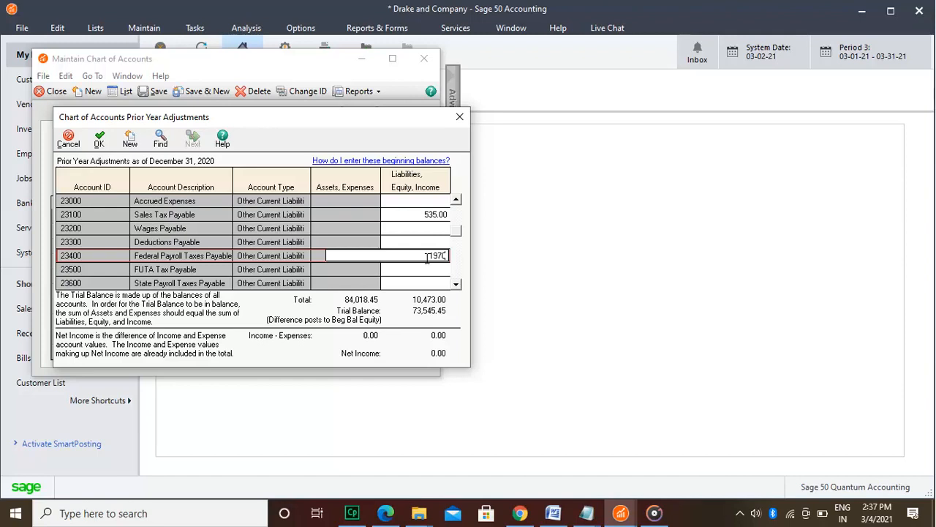
pyautogui.write('.55')
pyautogui.click(434, 271)
pyautogui.write('82')
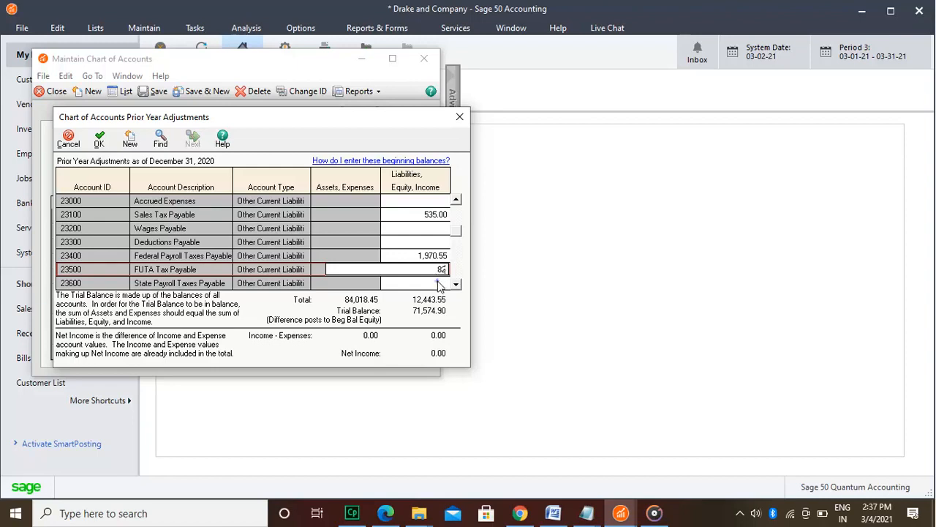
# Step: Enter beginning balances of 329 for State Payroll Taxes Payable (23600) and 312 for SUTA Payable (23700)
pyautogui.click(439, 283)
pyautogui.write('329')
pyautogui.press('Down')
pyautogui.write('312')
pyautogui.press('Down')
pyautogui.press('Down')
pyautogui.press('Down')
pyautogui.press('Down')
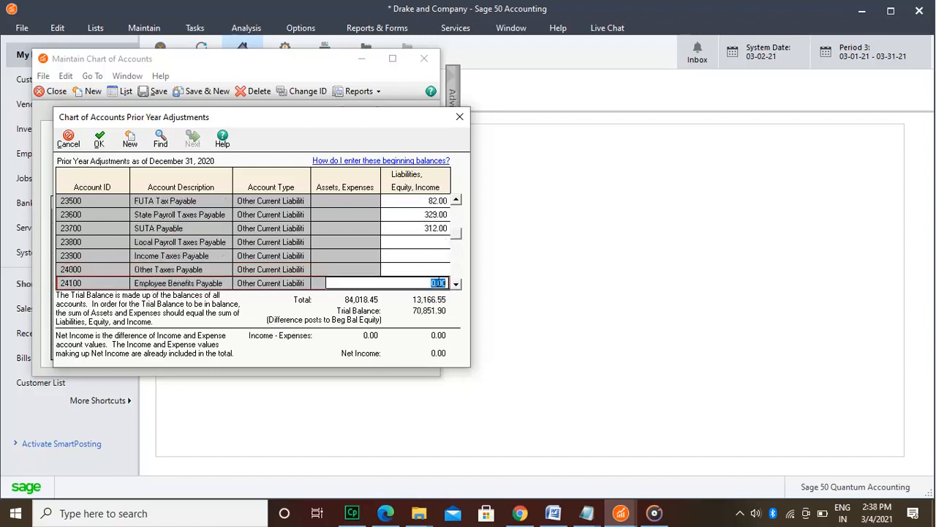
# Step: Enter a beginning balance of 84,012.35 for Retained Earnings, account 39005
pyautogui.press('Down')
pyautogui.press('Down')
pyautogui.press('Down')
pyautogui.press('Down')
pyautogui.press('Down')
pyautogui.press('Down')
pyautogui.press('Down')
pyautogui.press('Down')
pyautogui.press('Down')
pyautogui.press('Down')
pyautogui.press('Down')
pyautogui.press('Down')
pyautogui.press('Down')
pyautogui.press('Down')
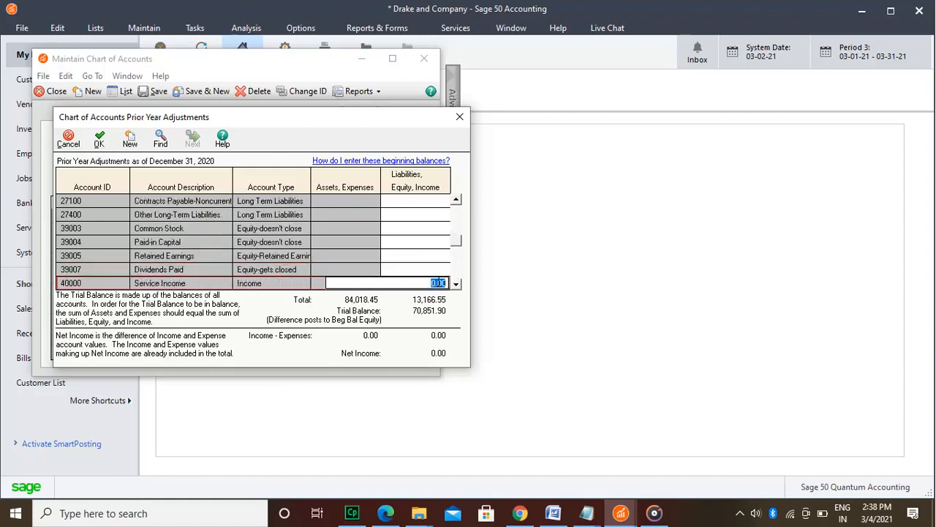
pyautogui.press('Up')
pyautogui.press('Up')
pyautogui.press('Up')
pyautogui.write('84012.35')
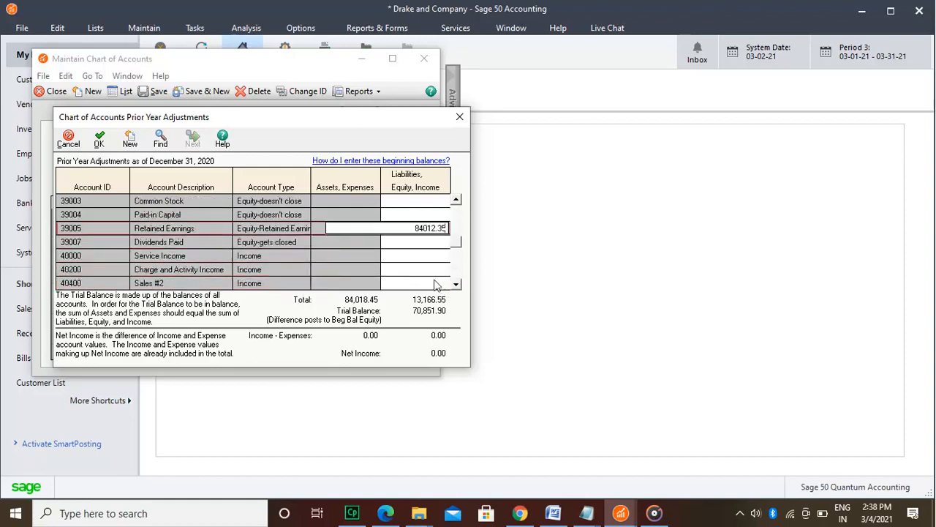
# Step: Enter a beginning balance of 8,123 for Cost of Goods Sold #1, account 50000
pyautogui.click(432, 256)
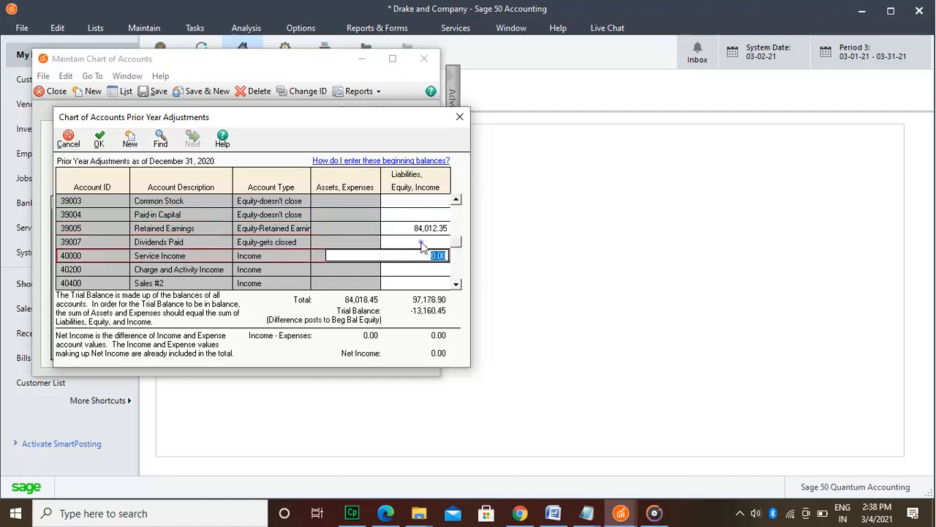
pyautogui.click(423, 245)
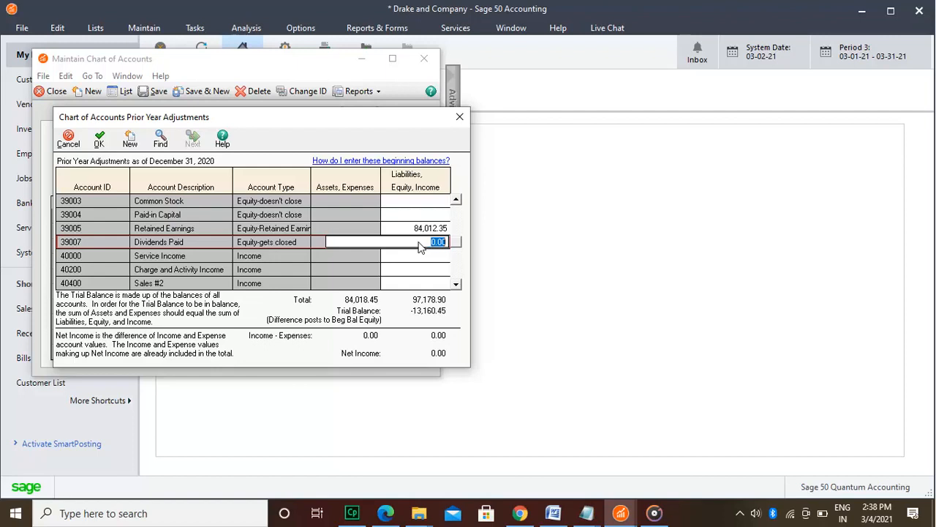
pyautogui.click(415, 258)
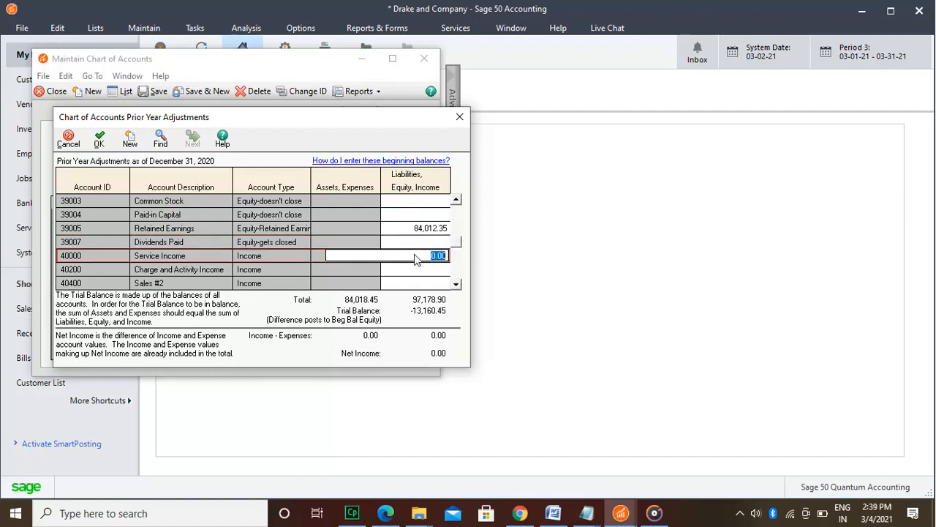
pyautogui.click(457, 284)
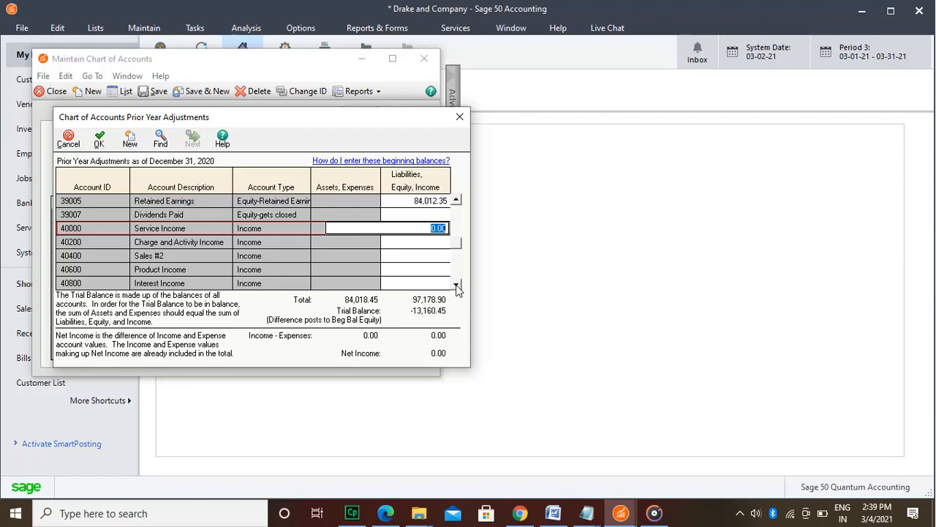
pyautogui.click(456, 285)
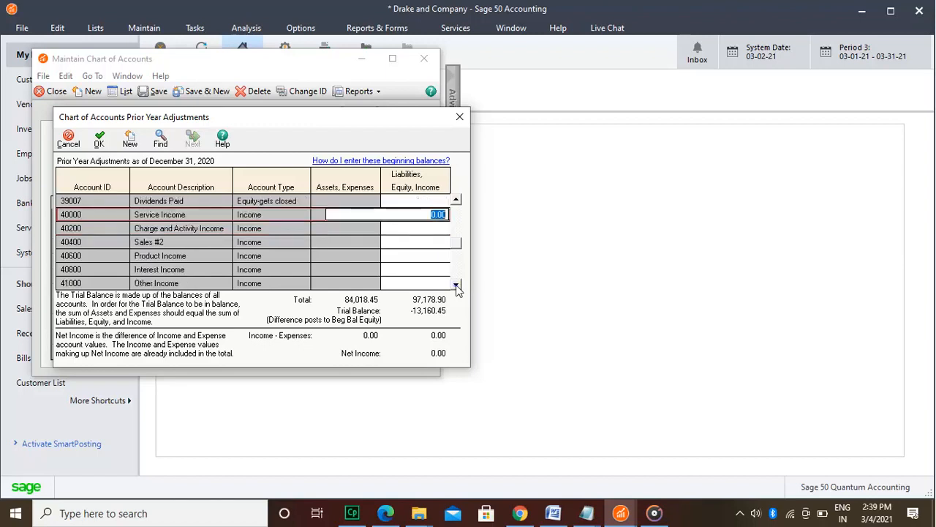
pyautogui.click(456, 284)
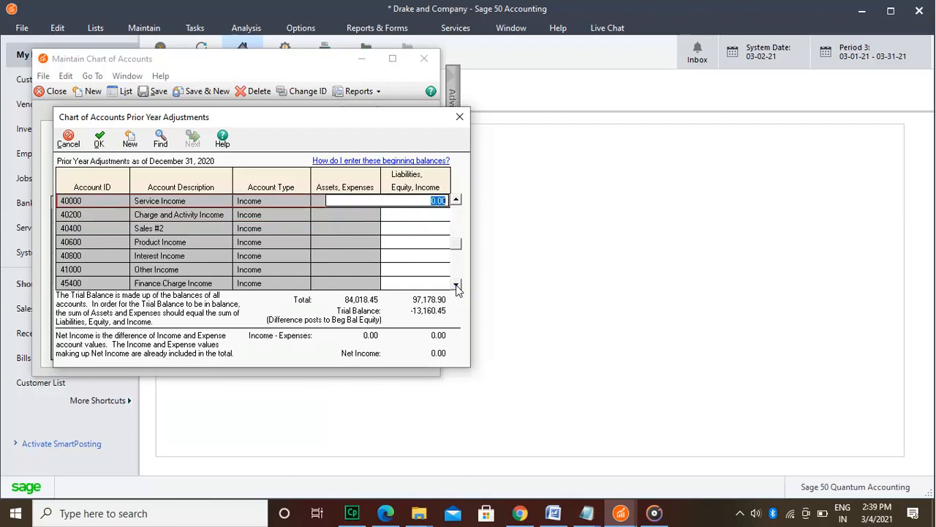
pyautogui.click(456, 284)
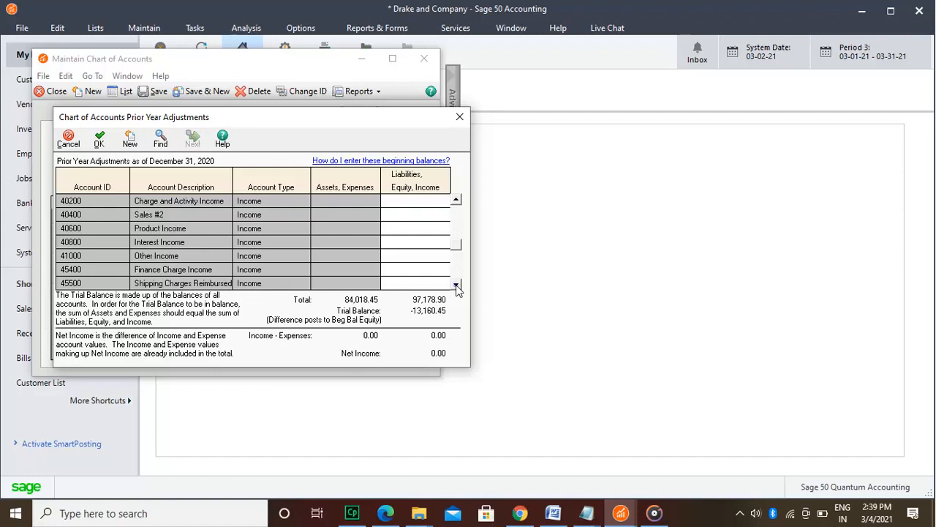
pyautogui.click(456, 285)
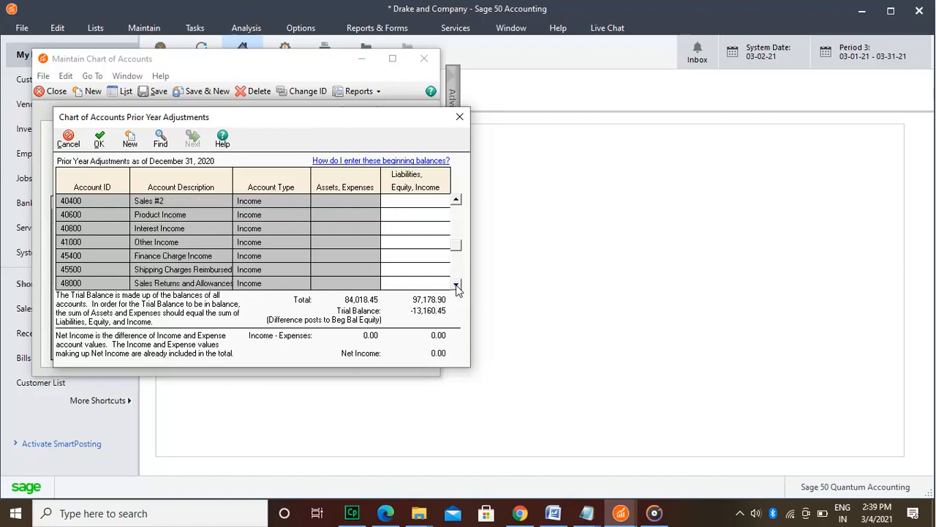
pyautogui.click(456, 285)
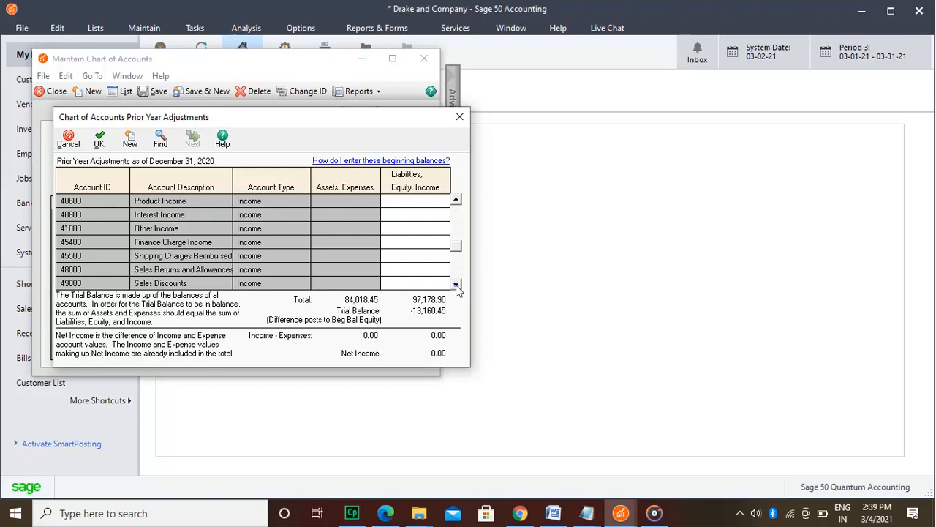
pyautogui.click(456, 284)
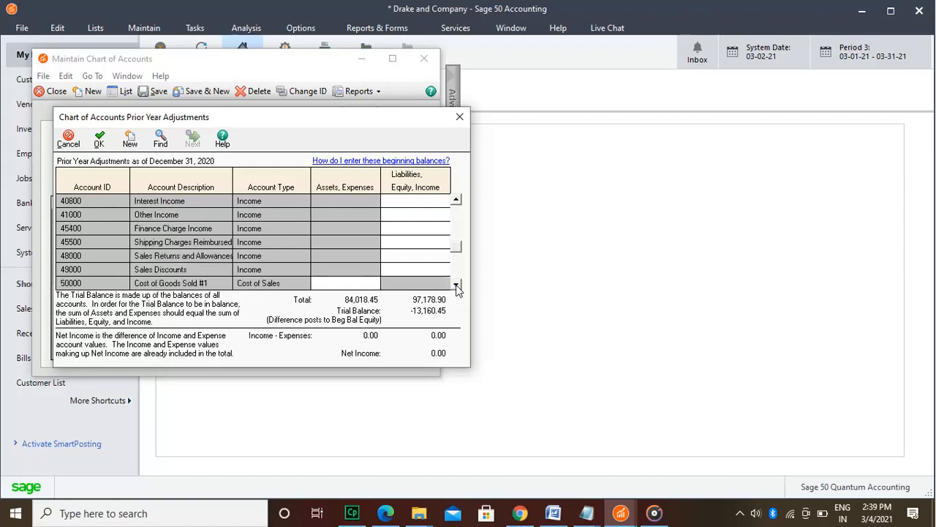
pyautogui.click(457, 284)
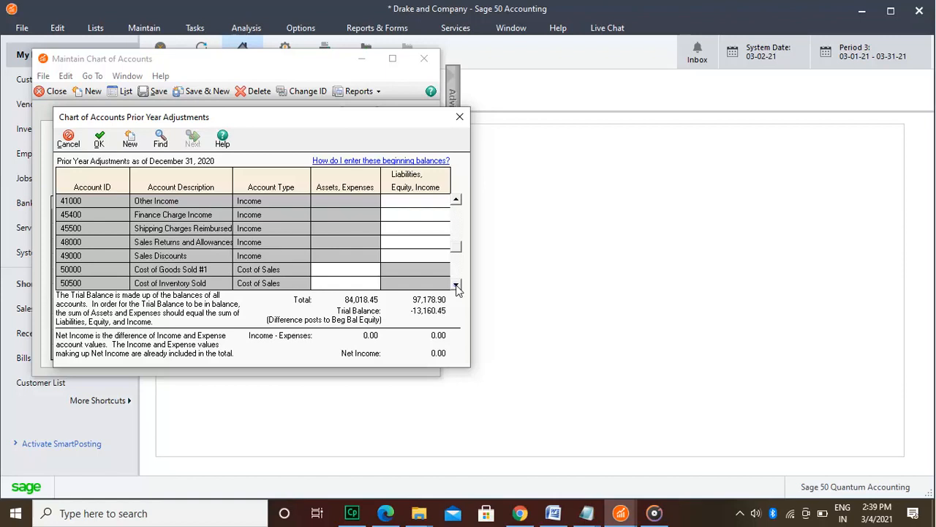
pyautogui.click(456, 285)
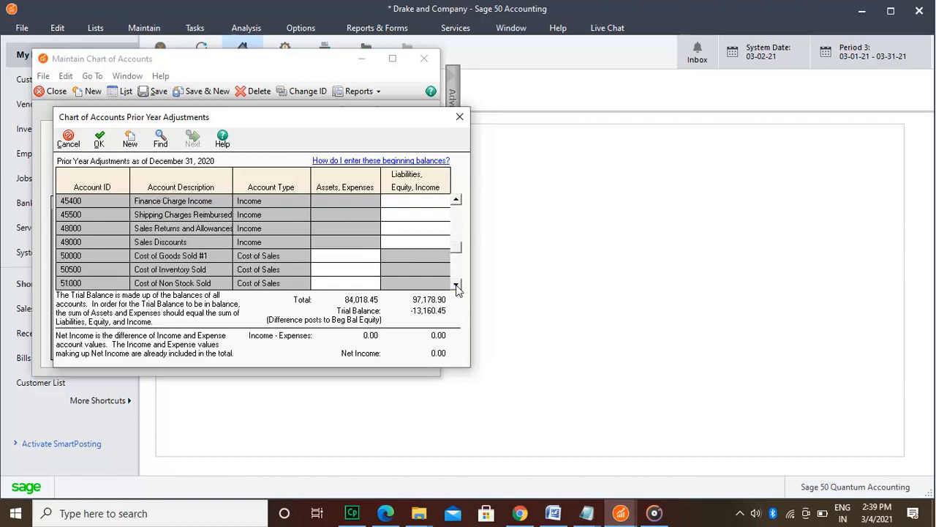
pyautogui.click(457, 284)
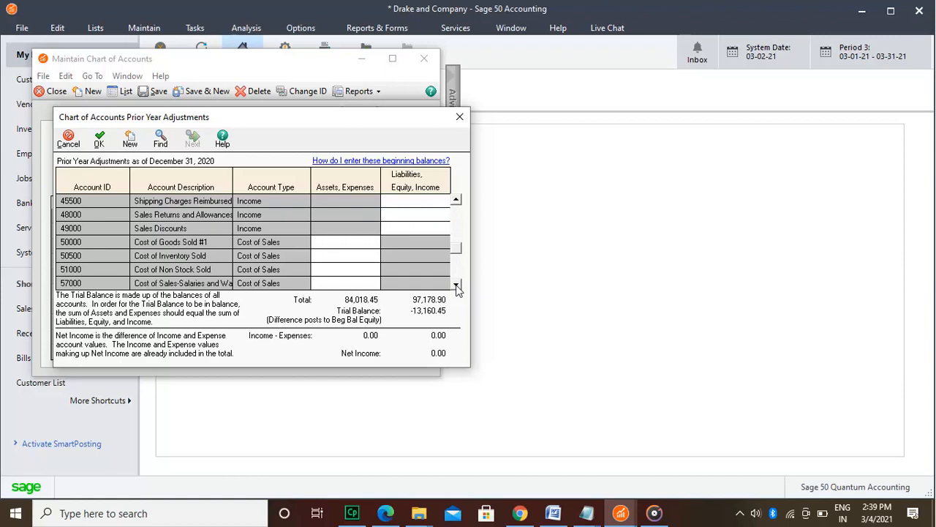
pyautogui.click(344, 242)
pyautogui.write('8123')
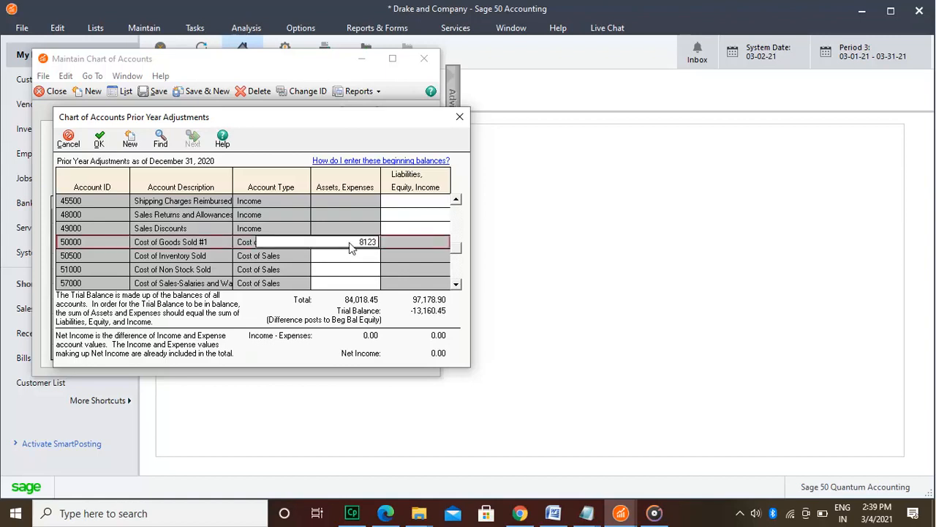
# Step: Enter a beginning balance of 4,812 for Cost of Inventory Sold, account 50500
pyautogui.click(365, 257)
pyautogui.write('4812')
pyautogui.press('Down')
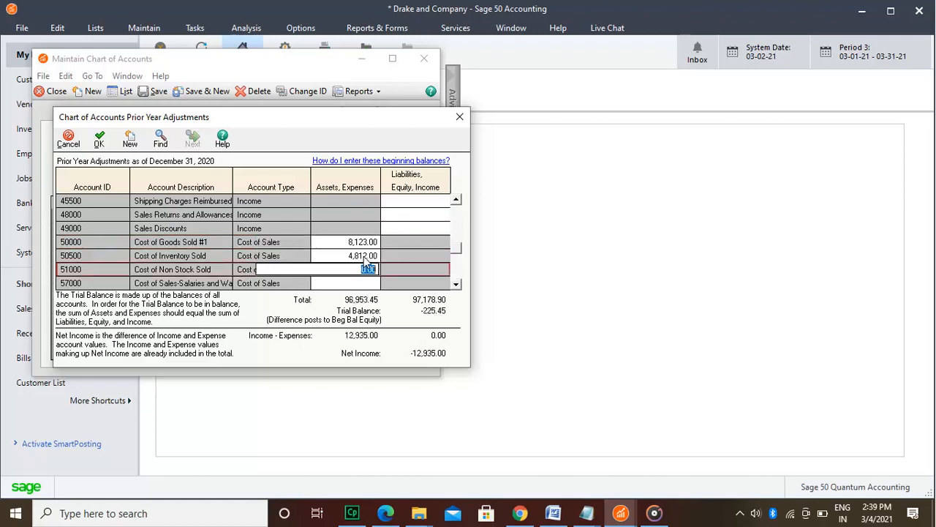
pyautogui.press('Down')
# Step: Set Cost of Inventory Sold (50500) to 200 and enter 4,200 for the cost-of-sales salaries and wages account (57000)
pyautogui.press('Up')
pyautogui.press('Up')
pyautogui.write('200')
pyautogui.press('Down')
pyautogui.press('Down')
pyautogui.write('4,200')
pyautogui.press('Down')
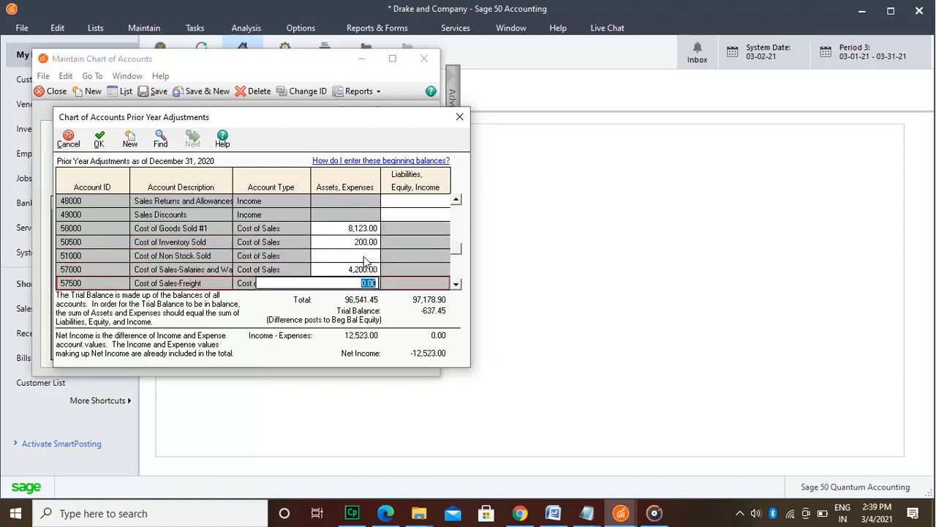
# Step: Enter beginning balances of 613 for Cost of Sales-Freight (57500) and 24.15 for Inventory Adjustments (58500)
pyautogui.write('613')
pyautogui.press('Down')
pyautogui.press('Down')
pyautogui.write('24.15')
# Step: Try to change the Cost of Inventory Sold (50500) beginning balance to 200.30
pyautogui.press('Up')
pyautogui.press('Up')
pyautogui.press('Up')
pyautogui.press('Up')
pyautogui.press('Up')
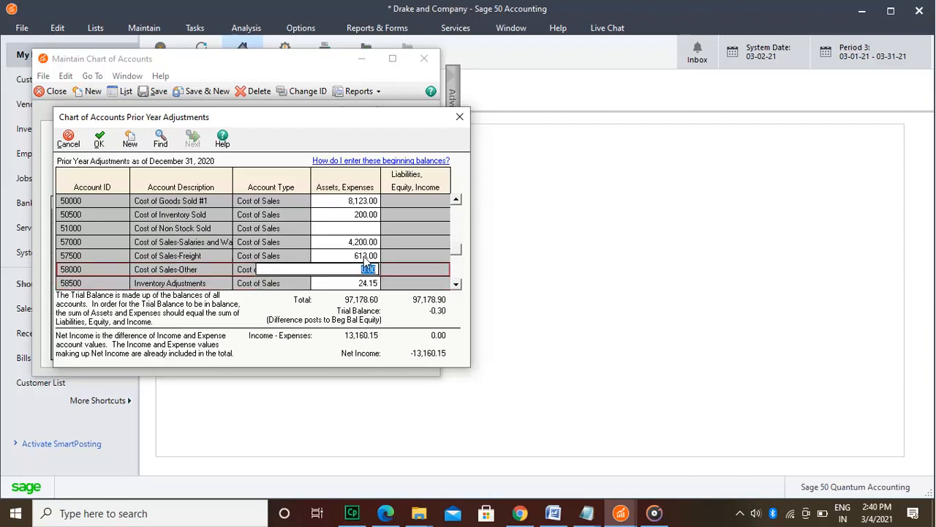
pyautogui.write('.30')
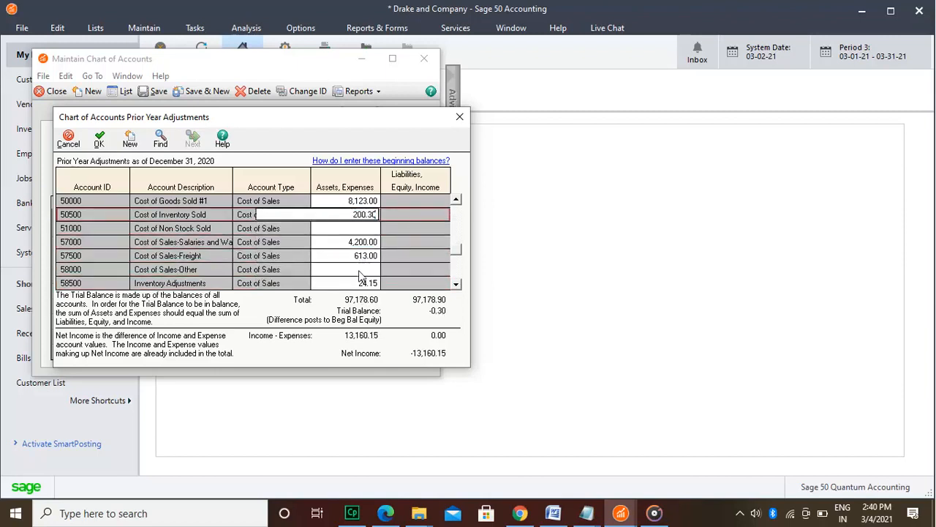
# Step: Set the beginning balance of Inventory Adjustments, account 58500, to 24.45
pyautogui.doubleClick(457, 283)
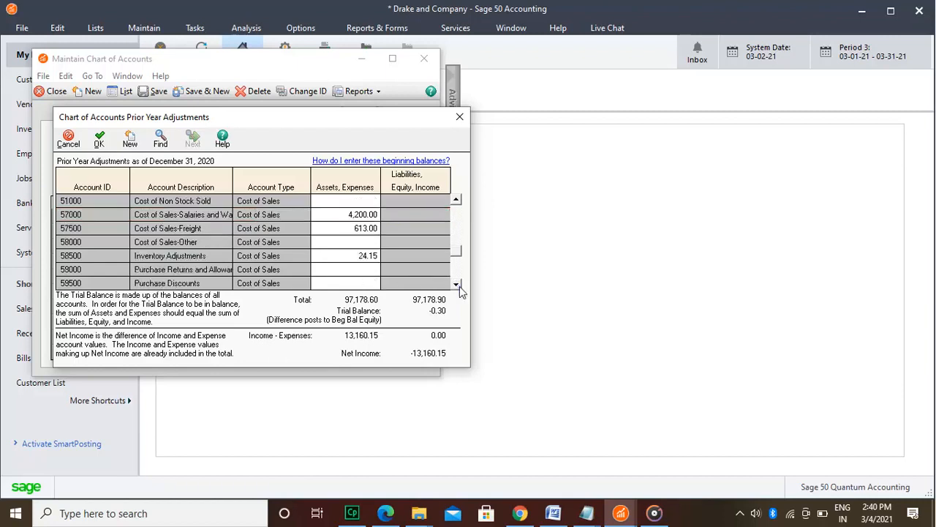
pyautogui.click(459, 286)
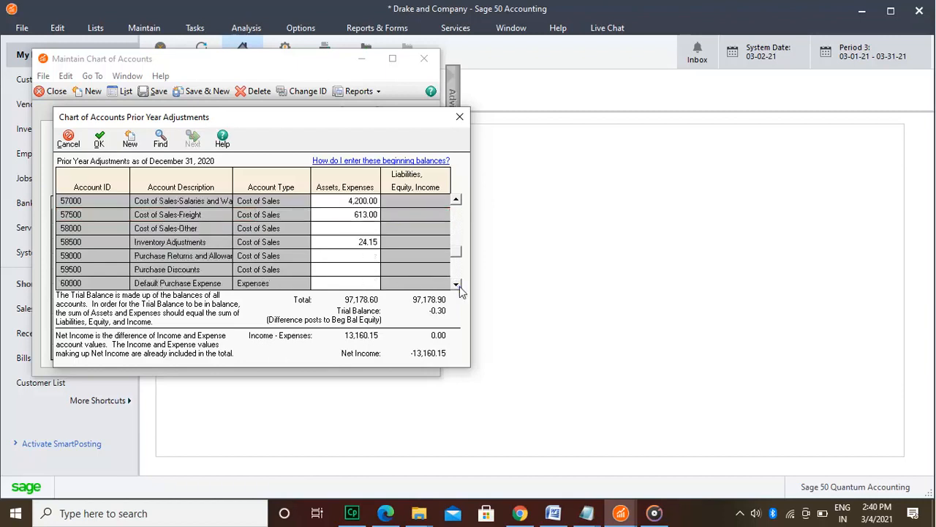
pyautogui.click(361, 263)
pyautogui.press('Up')
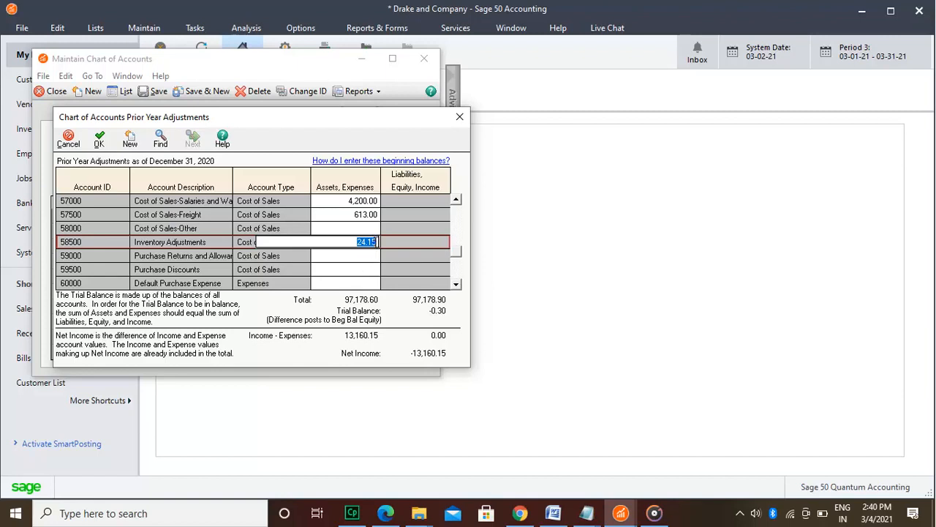
pyautogui.write('24.45')
pyautogui.press('Return')
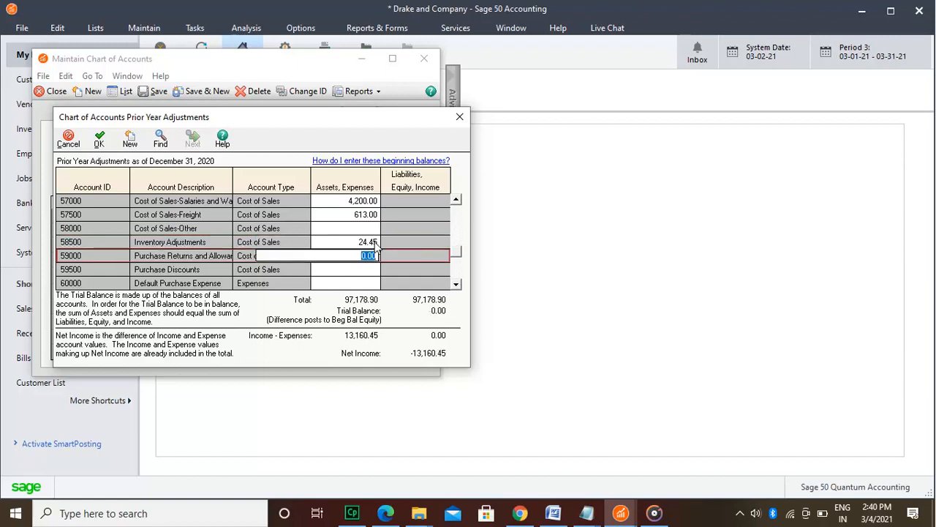
# Step: Save the account beginning balances and close the chart of accounts maintenance window
pyautogui.click(364, 279)
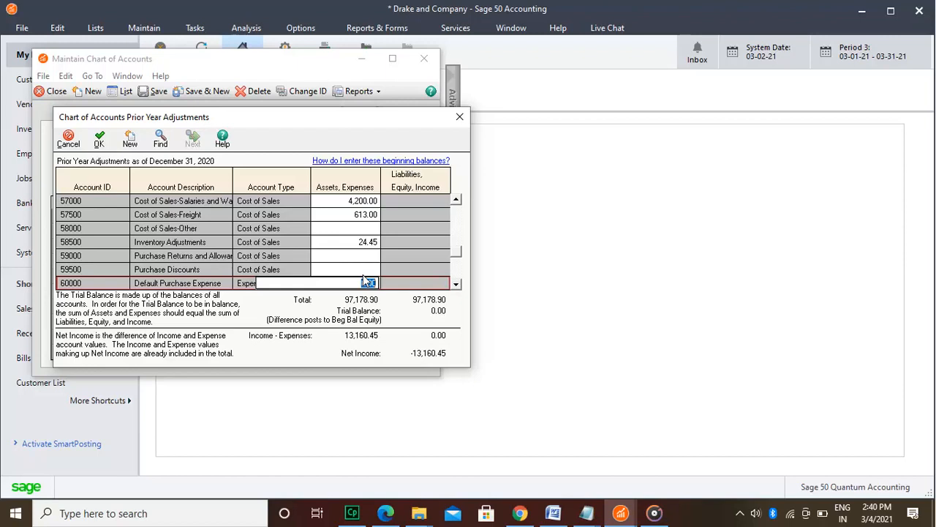
pyautogui.click(99, 139)
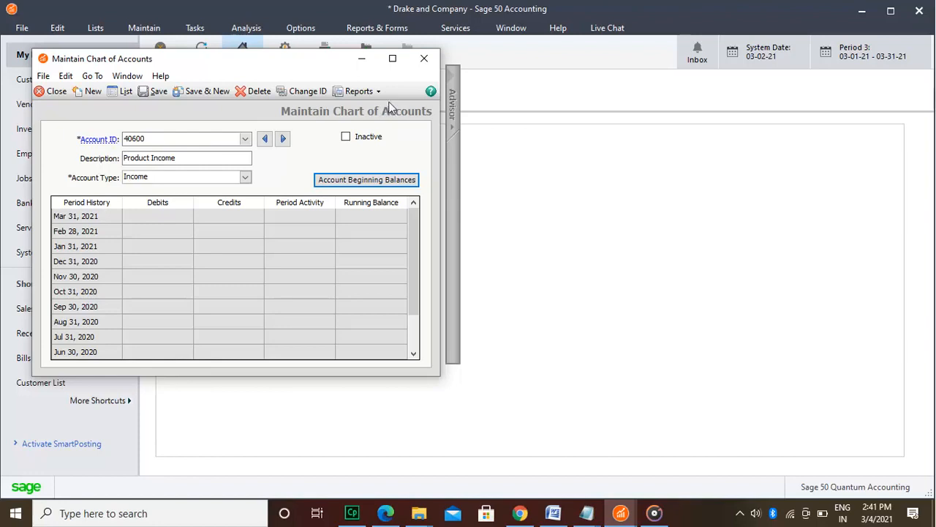
pyautogui.click(427, 59)
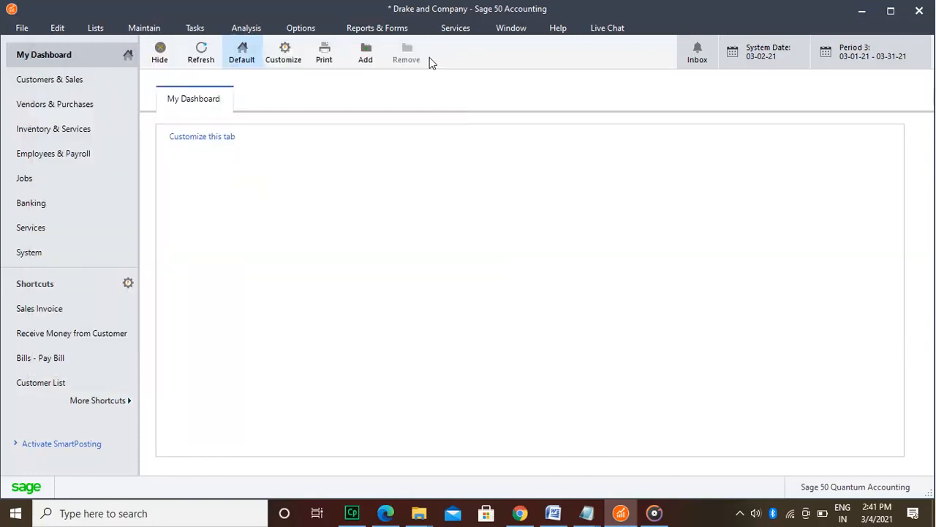
# Step: Start a general journal entry dated December 1, 2020 with the reference "Peety Cash"
pyautogui.click(208, 28)
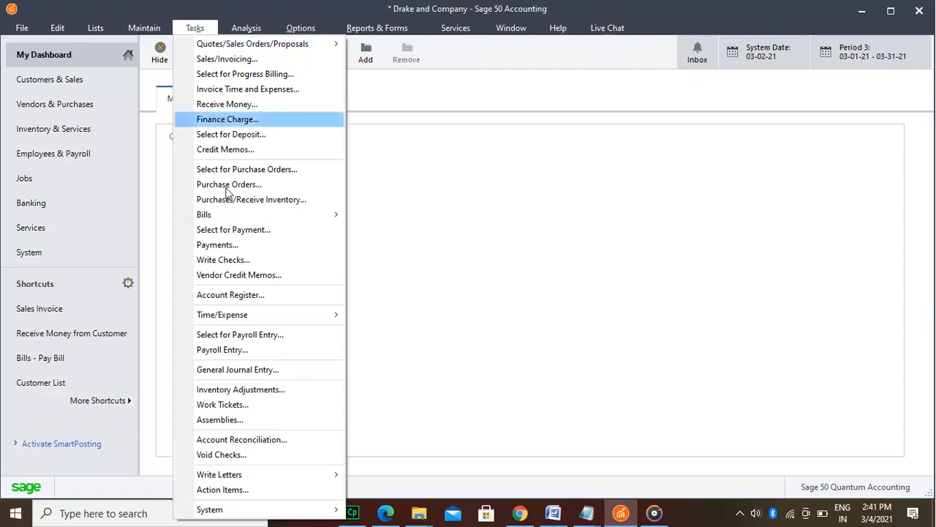
pyautogui.click(236, 370)
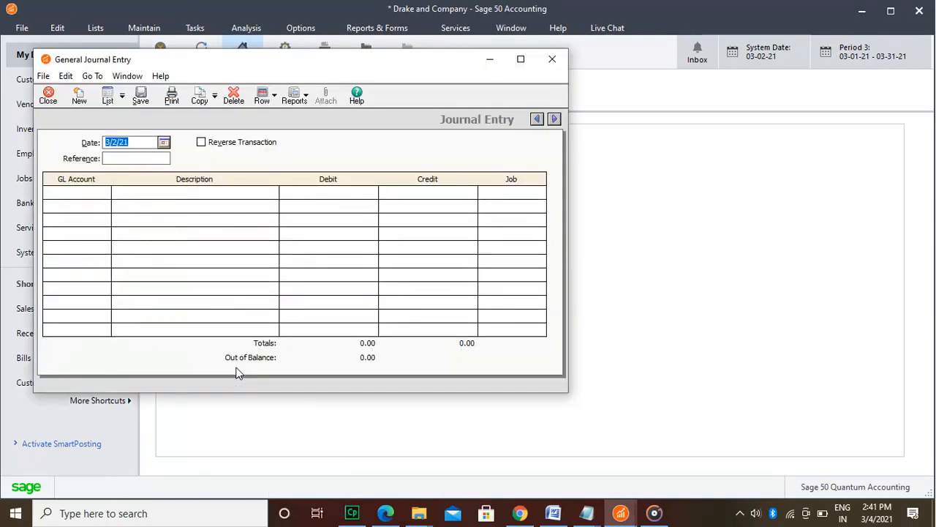
pyautogui.write('12/01/2020')
pyautogui.click(165, 159)
pyautogui.write('Peety Cash')
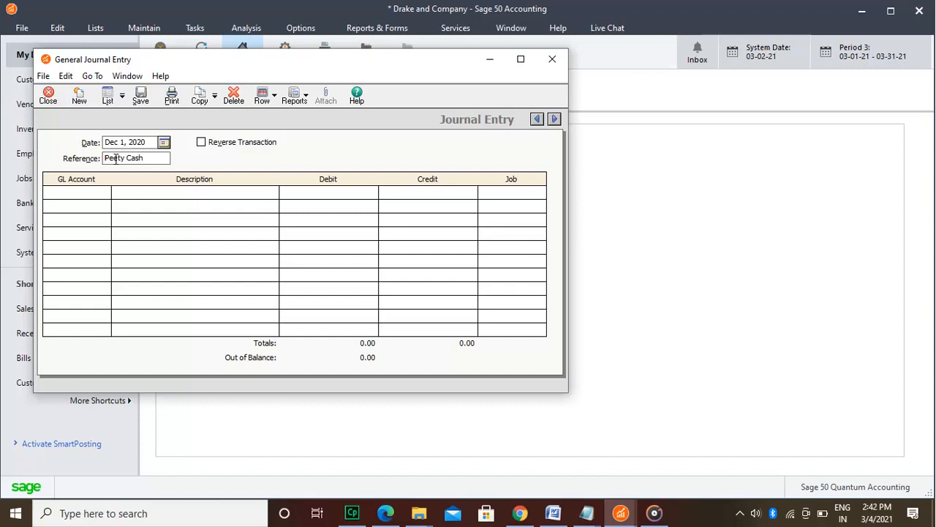
# Step: Correct the journal entry reference to "Petty Cash" and assign GL account 71000 Office Expense to the first line
pyautogui.press('BackSpace')
pyautogui.write('t')
pyautogui.click(89, 193)
pyautogui.write('71000')
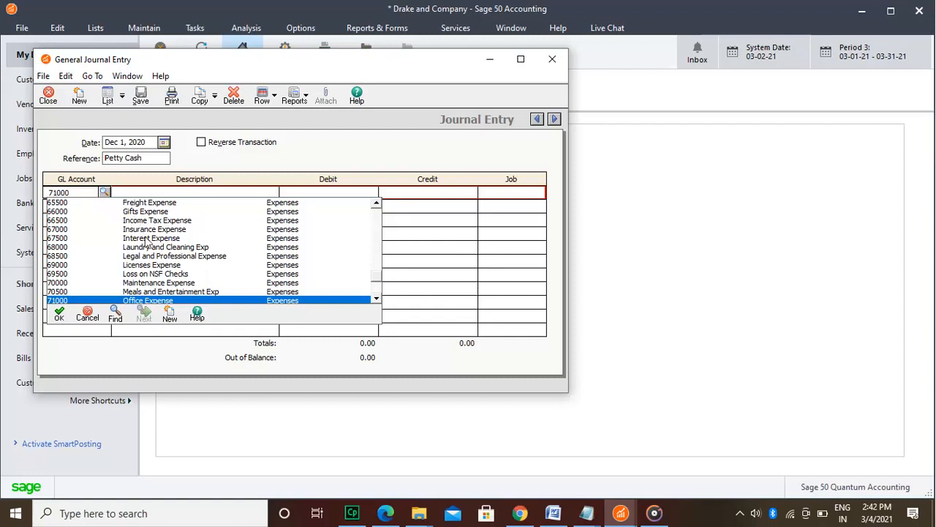
pyautogui.press('Tab')
# Step: Describe the Office Expense line as "Bought Table and Paper" and enter a debit of 215.34
pyautogui.write('Bouo')
pyautogui.press('BackSpace')
pyautogui.press('BackSpace')
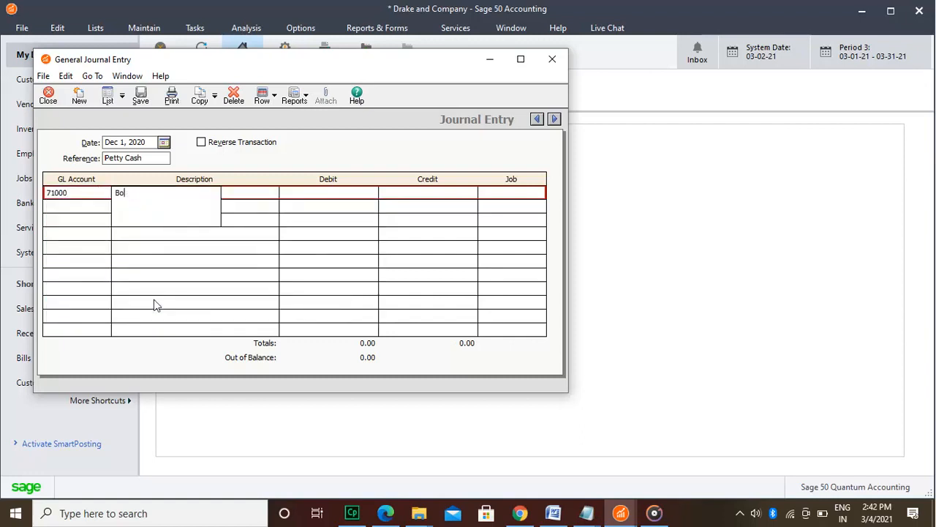
pyautogui.write('ught Table and Paper')
pyautogui.click(338, 193)
pyautogui.write('215.34')
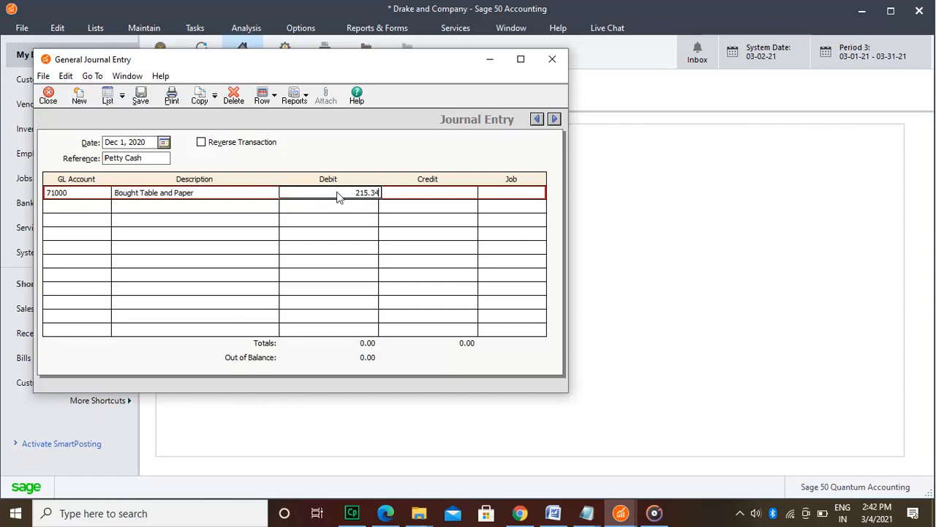
# Step: Add a second line for account 68000 Laundry and Cleaning, described "Cleaning of the office", with a debit of 55.32
pyautogui.click(80, 217)
pyautogui.write('68000')
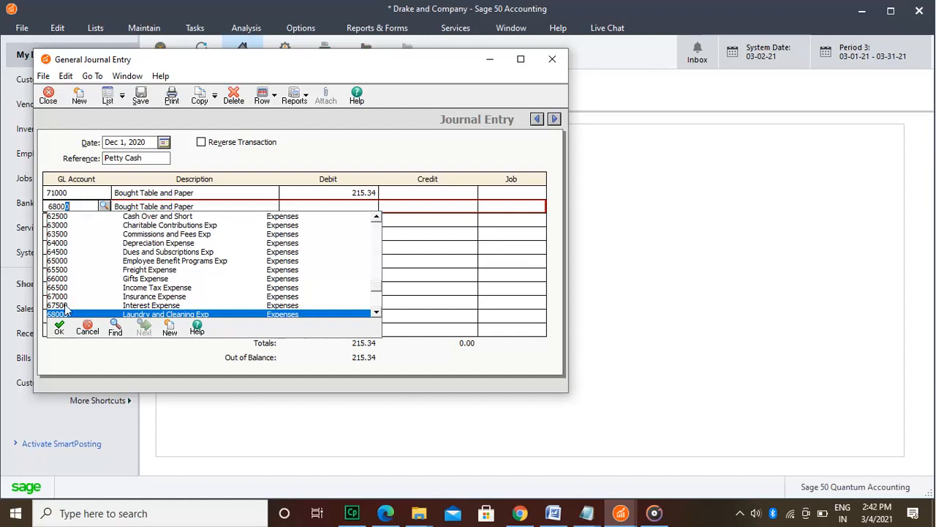
pyautogui.click(62, 329)
pyautogui.write('Cleaning o')
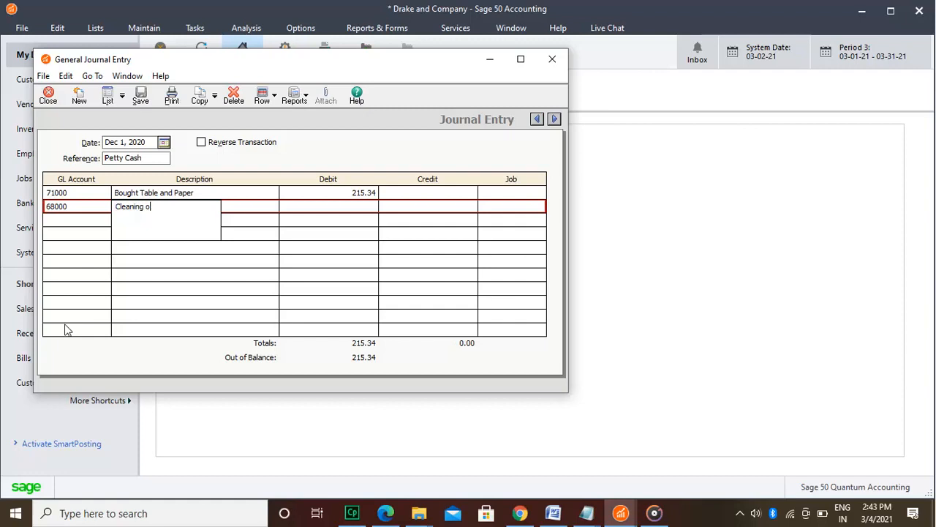
pyautogui.write('fte')
pyautogui.press('BackSpace')
pyautogui.press('BackSpace')
pyautogui.write('the office')
pyautogui.click(361, 207)
pyautogui.write('55.')
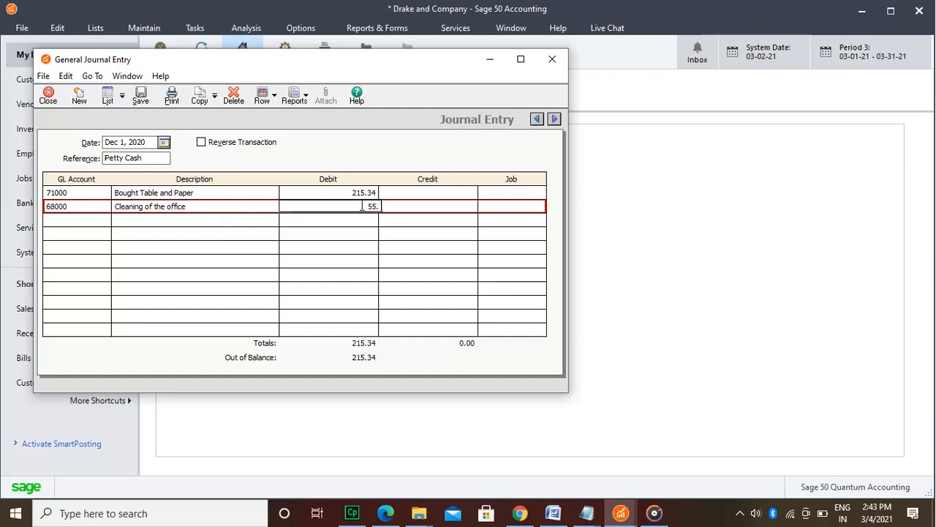
pyautogui.write('32')
# Step: Add a third line for account 10000 Petty Cash, described "Office Expenses", with a credit of 270.66
pyautogui.click(89, 219)
pyautogui.write('10000')
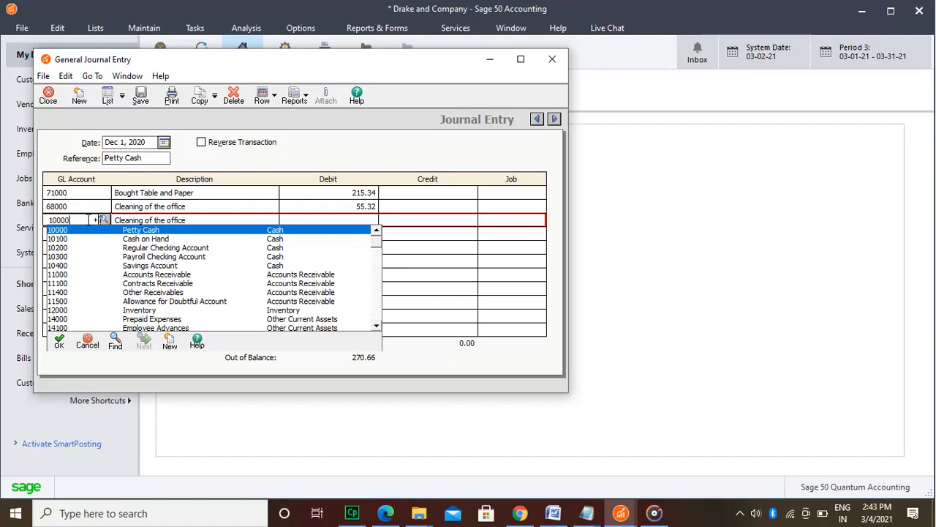
pyautogui.press('Tab')
pyautogui.write('Of')
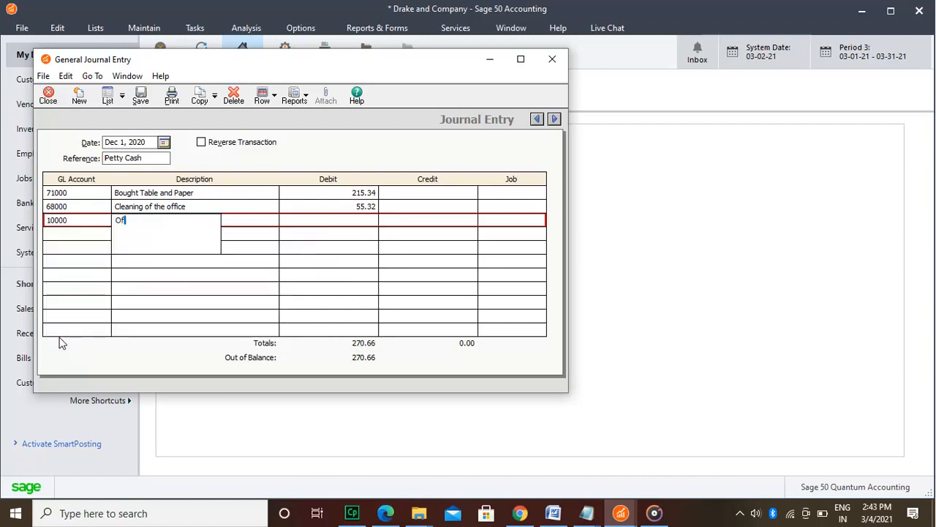
pyautogui.write('fice DExpenses')
pyautogui.press('Left')
pyautogui.press('Left')
pyautogui.press('Left')
pyautogui.press('Left')
pyautogui.press('Left')
pyautogui.press('Left')
pyautogui.press('Left')
pyautogui.press('Left')
pyautogui.press('BackSpace')
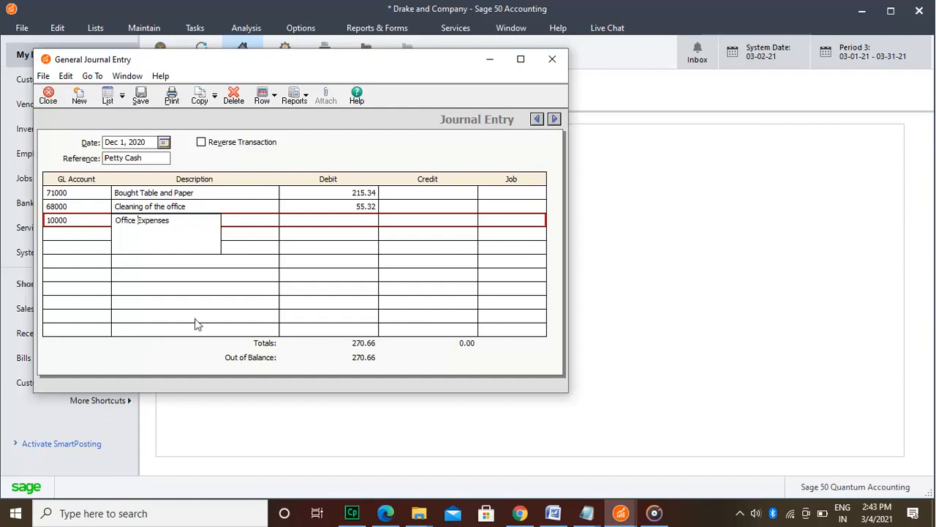
pyautogui.click(409, 222)
pyautogui.write('270.66')
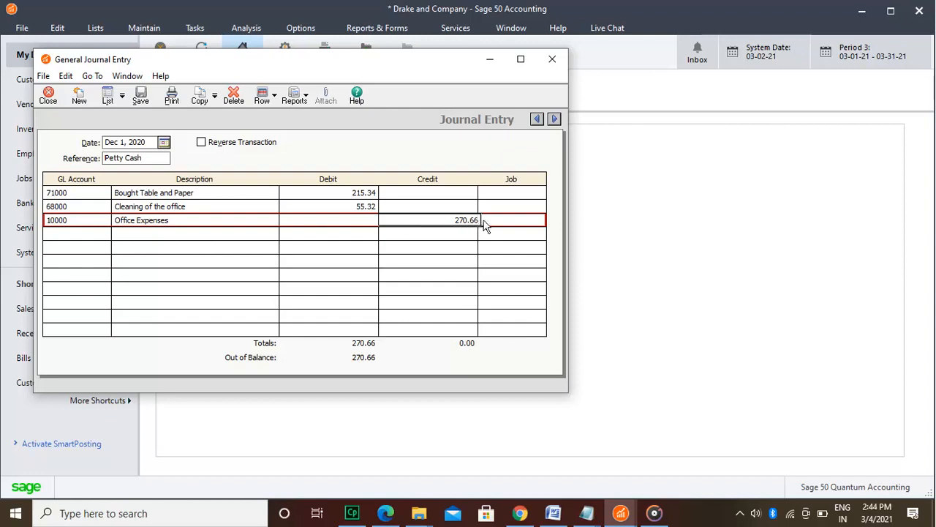
# Step: Assign the job "allocated" to the Petty Cash credit line
pyautogui.click(537, 223)
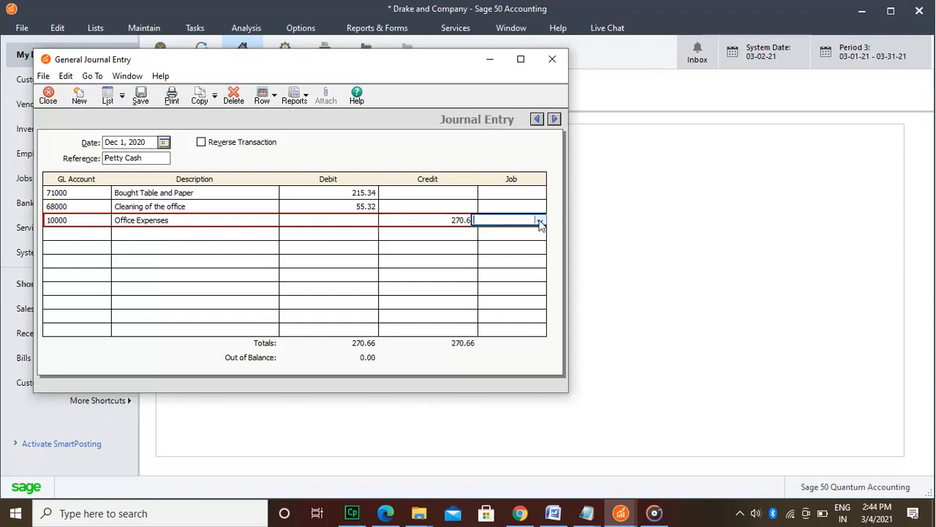
pyautogui.click(539, 220)
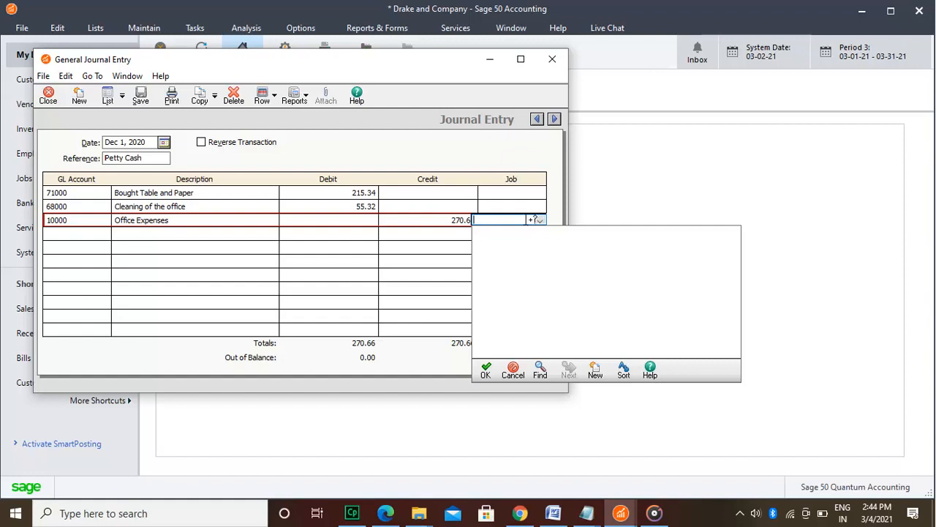
pyautogui.write('allocated')
pyautogui.click(486, 373)
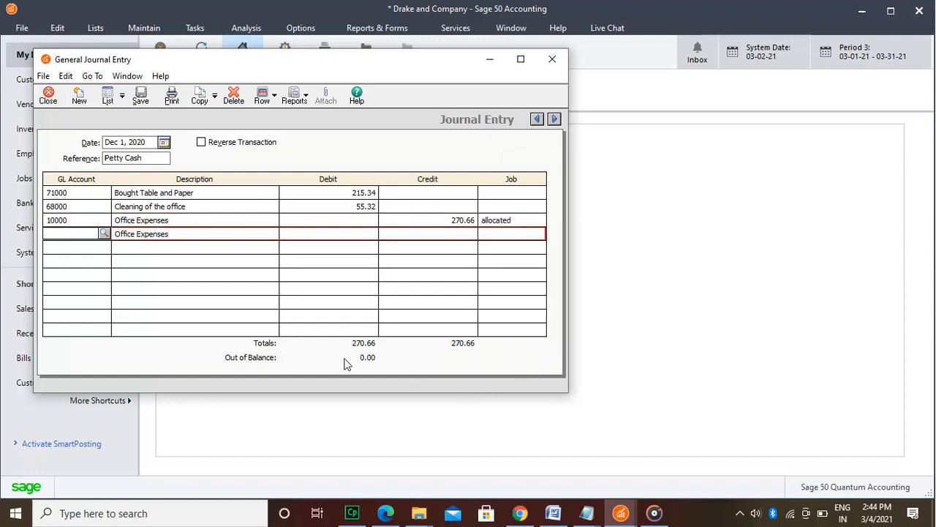
# Step: Redate the journal entry to February 2, 2021, save it despite being outside the current period, and close the entry window
pyautogui.click(147, 100)
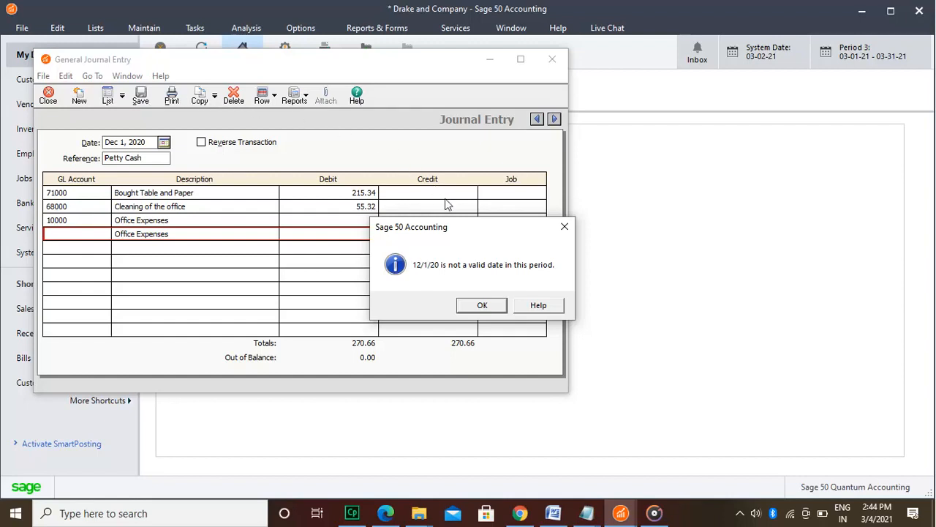
pyautogui.click(481, 305)
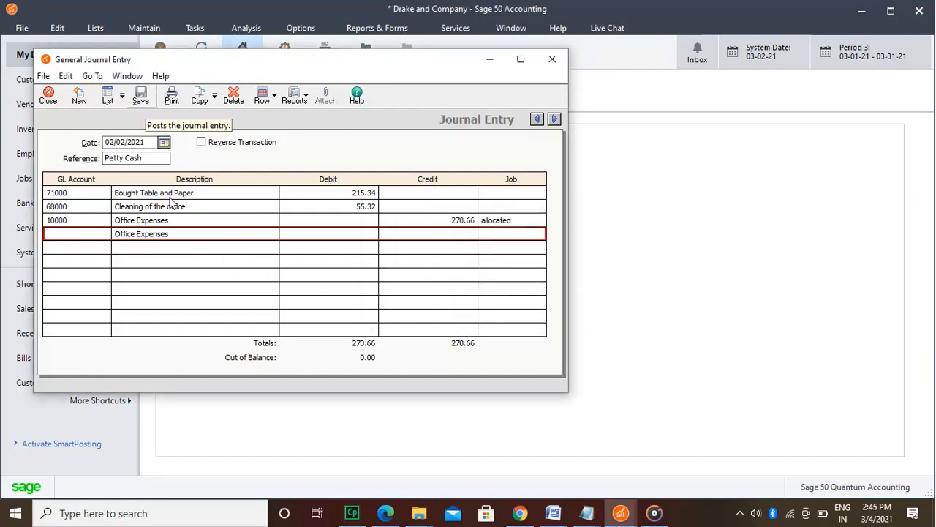
pyautogui.click(145, 103)
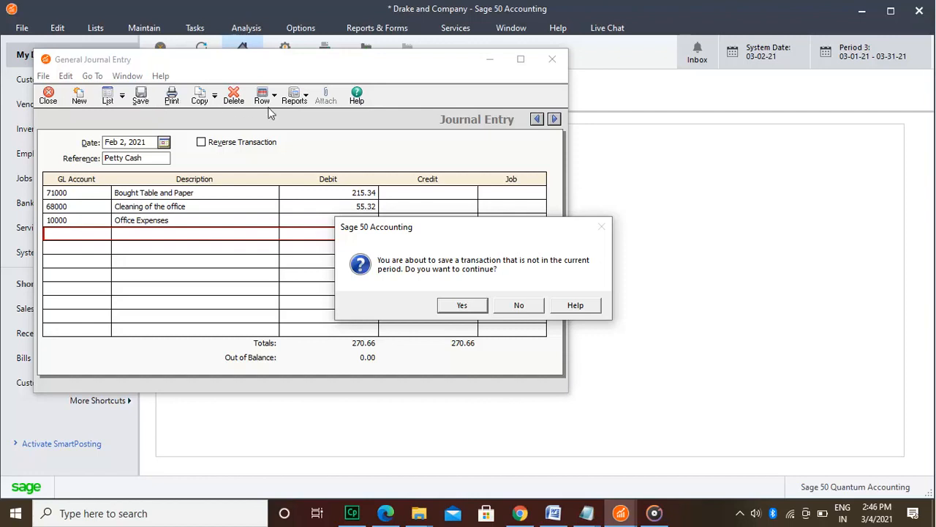
pyautogui.click(462, 305)
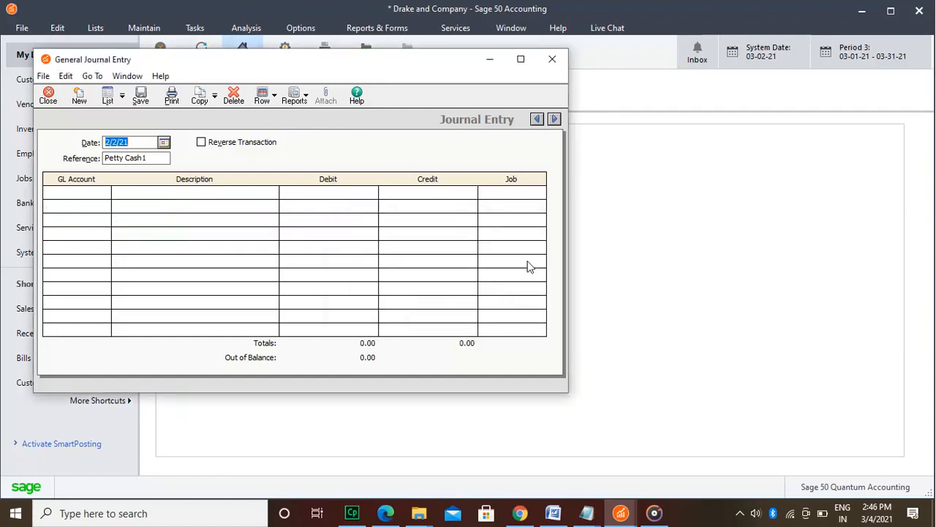
pyautogui.click(554, 59)
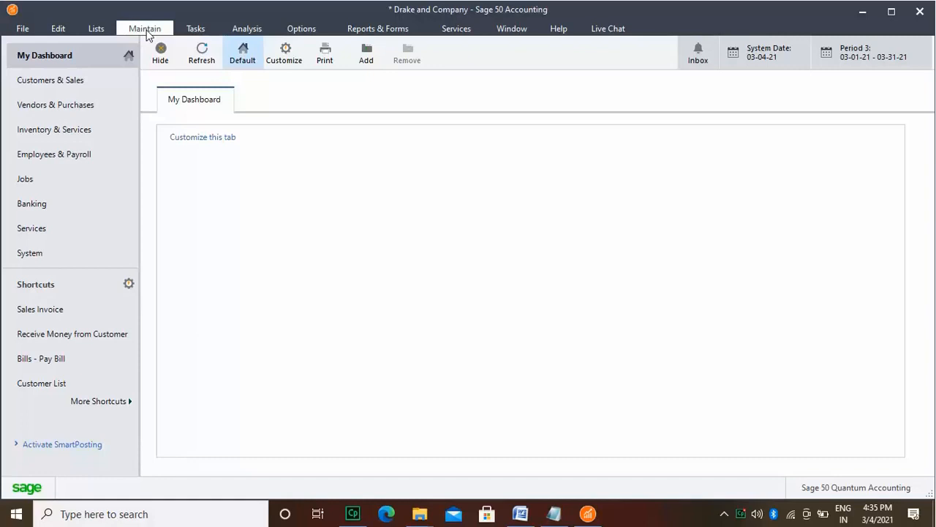
# Step: Set up a new sales tax with a total rate of 8% made up of one individual rate
pyautogui.click(146, 32)
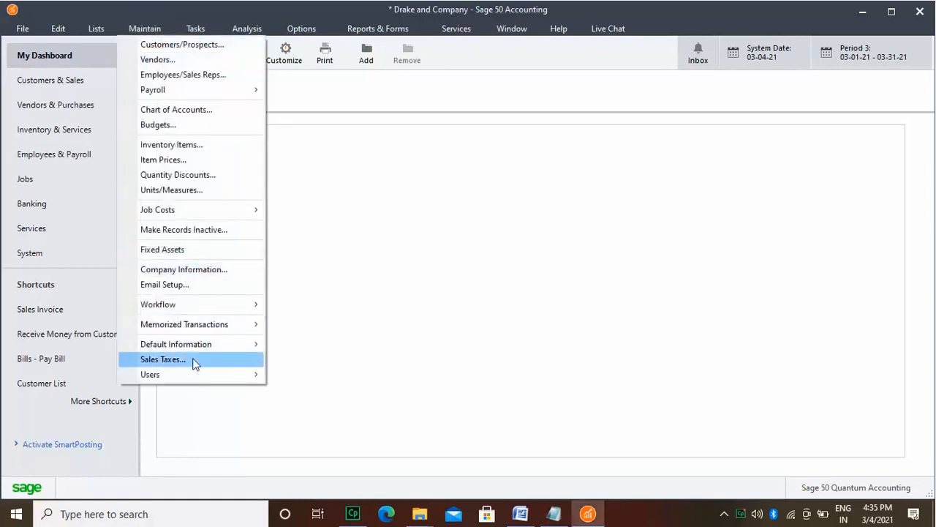
pyautogui.click(163, 359)
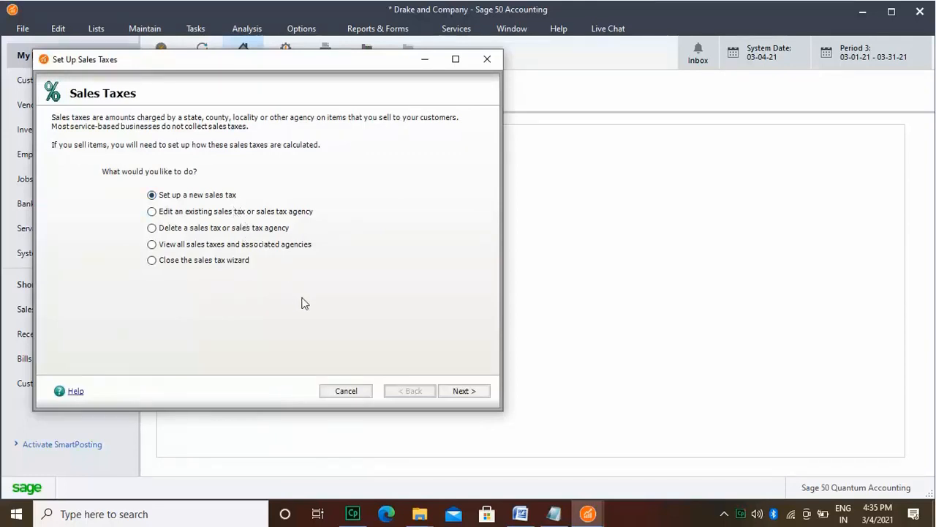
pyautogui.click(466, 391)
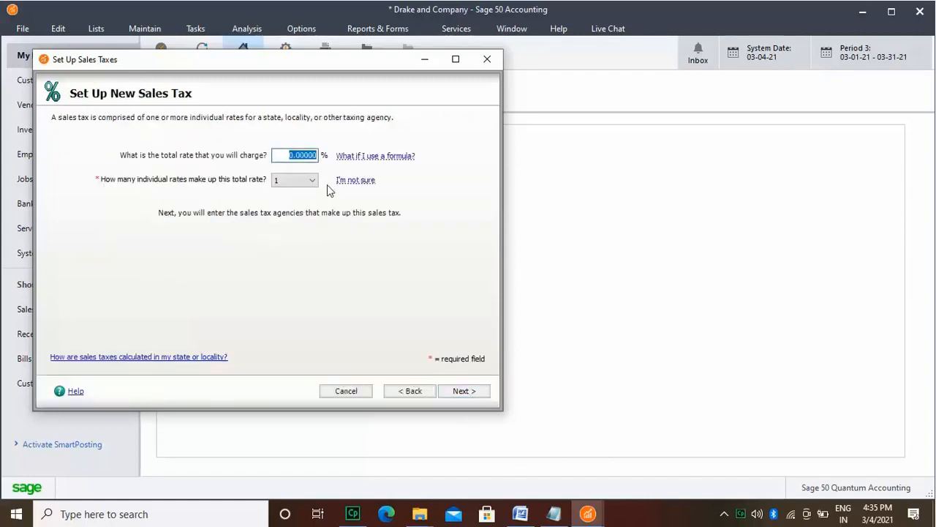
pyautogui.write('8')
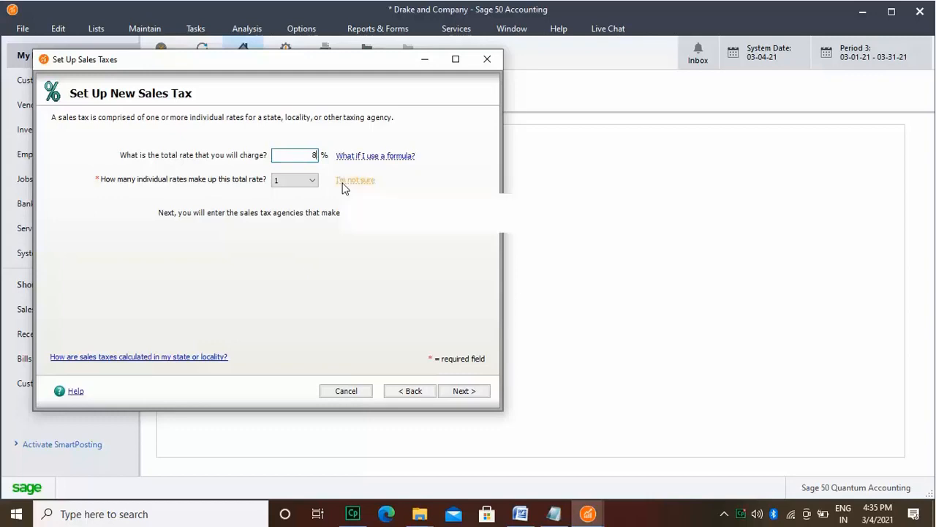
pyautogui.click(464, 396)
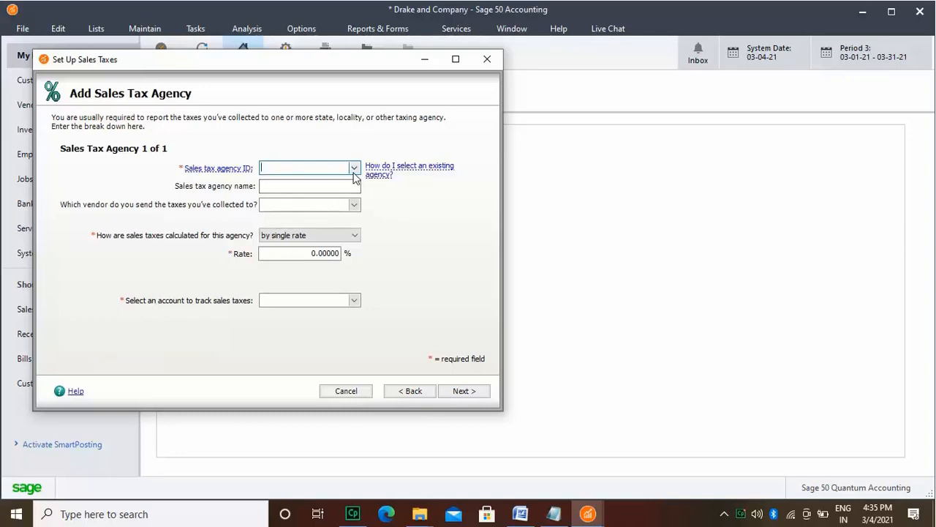
# Step: Enter the sales tax agency ID CalTax and the agency name "State of California"
pyautogui.write('CalTax')
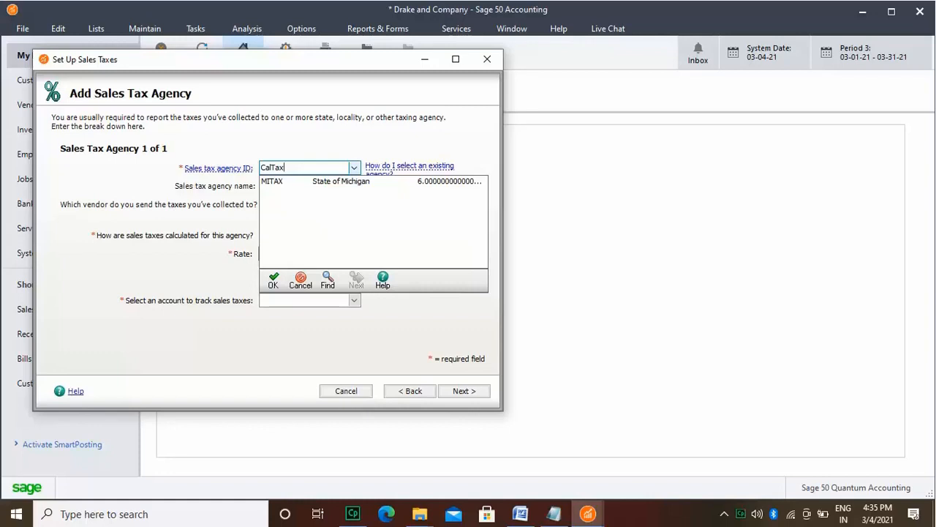
pyautogui.press('Tab')
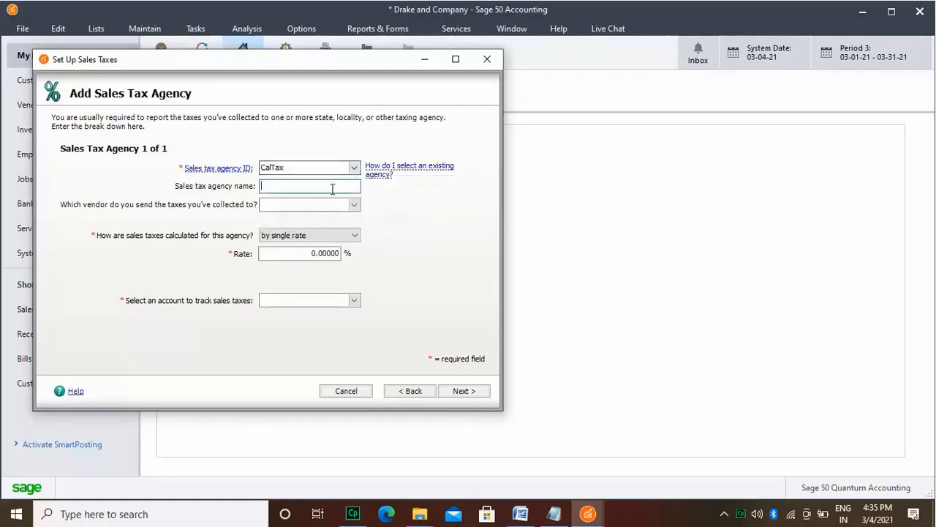
pyautogui.write('State of Califor')
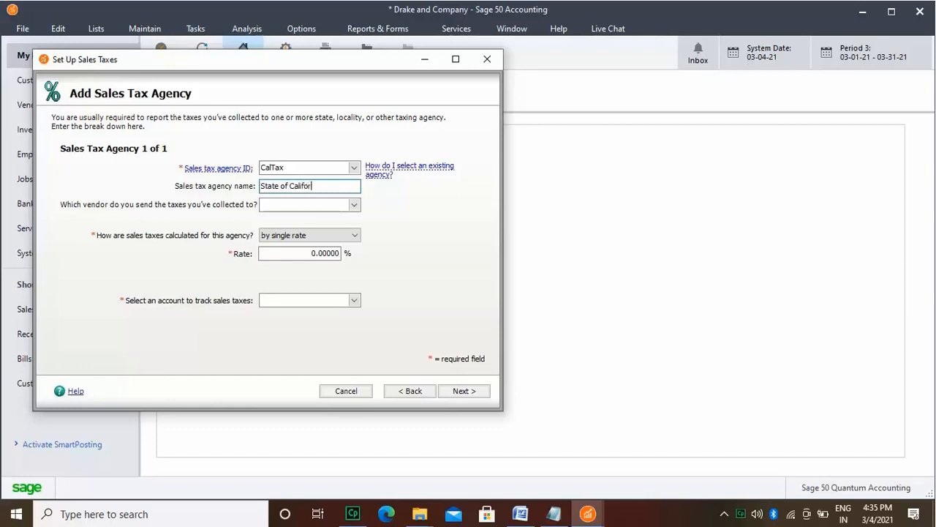
pyautogui.write('nia')
# Step: Start a new vendor record for receiving the collected taxes, suppress the support tip, and set the vendor ID to 02Cali
pyautogui.click(354, 205)
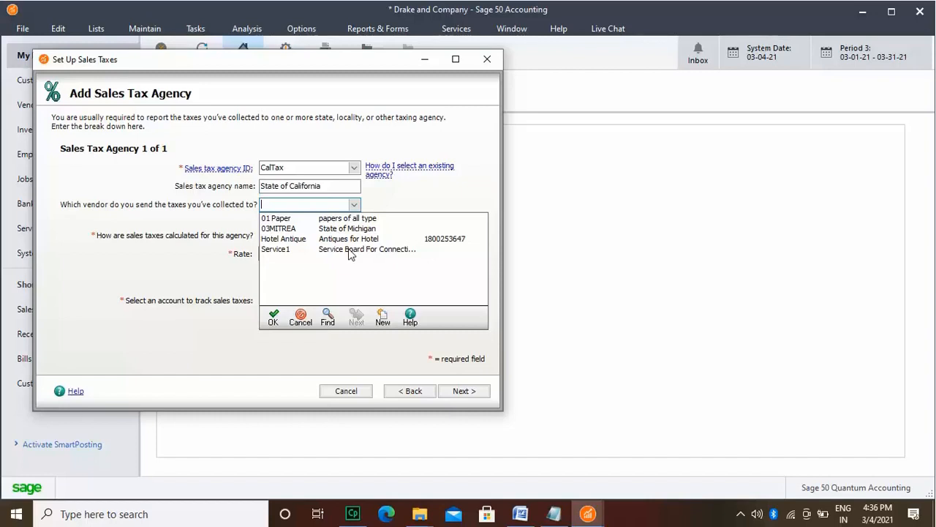
pyautogui.click(382, 322)
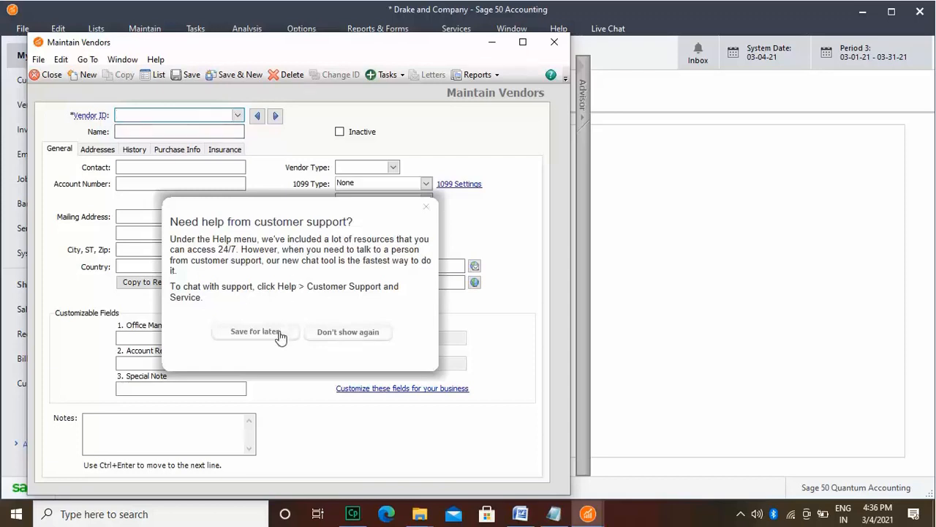
pyautogui.click(338, 333)
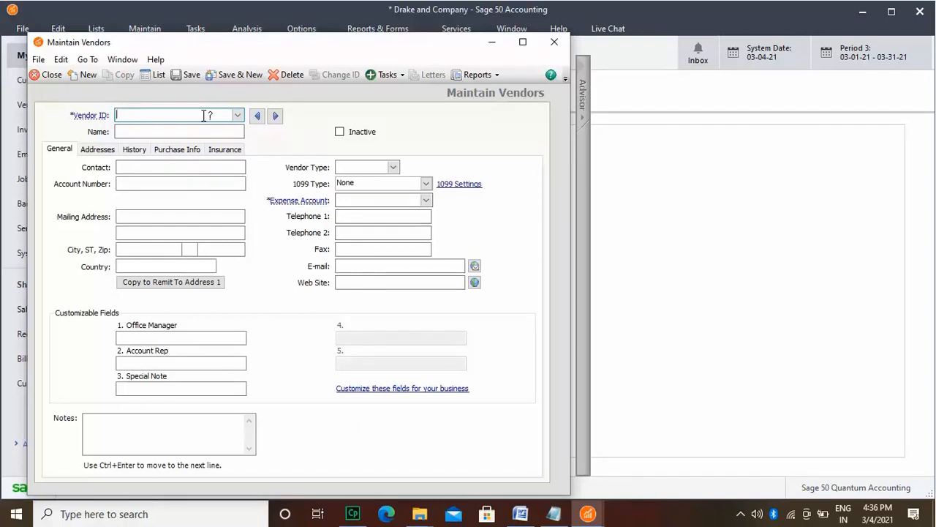
pyautogui.write('J2')
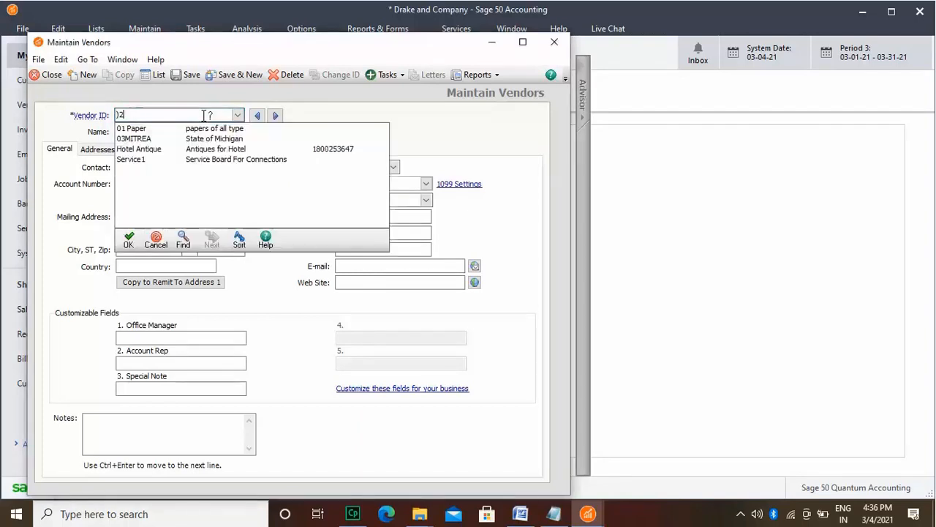
pyautogui.write('Cali')
pyautogui.click(120, 115)
pyautogui.press('BackSpace')
pyautogui.write('0')
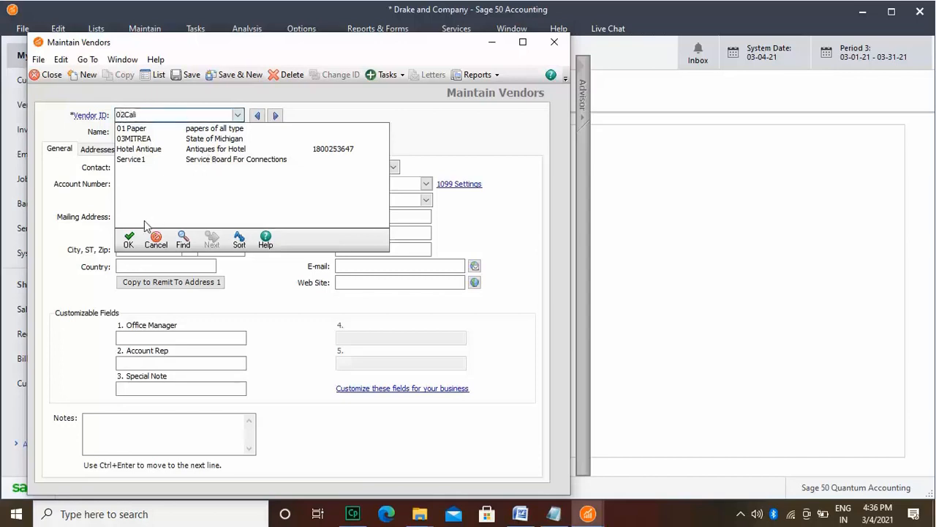
pyautogui.press('Tab')
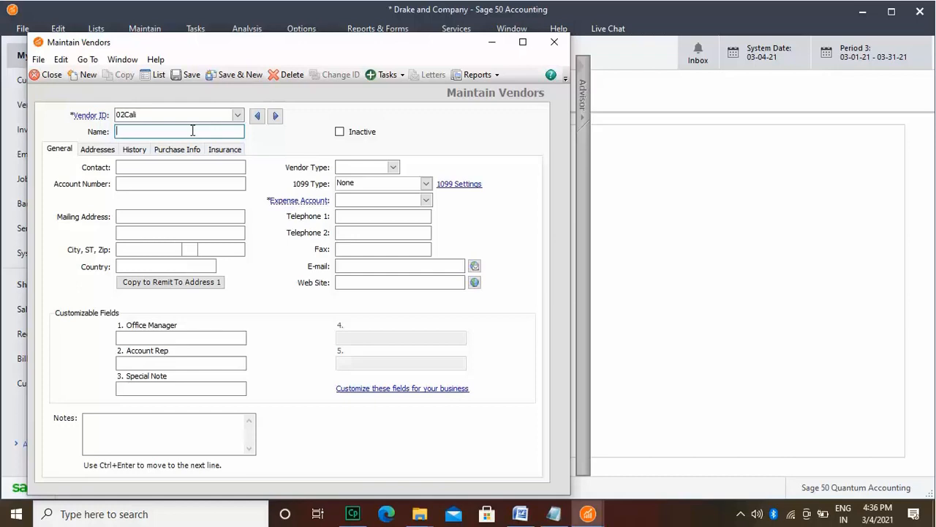
# Step: Name the new tax vendor "State of California"
pyautogui.write('State of California')
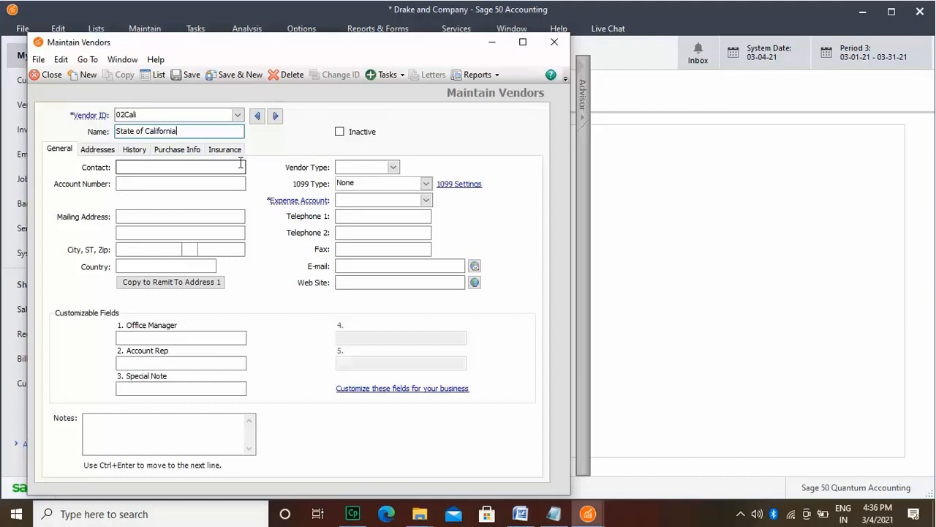
# Step: Fill in the vendor's city, state and ZIP code, and set the country to USA
pyautogui.click(164, 251)
pyautogui.write('Los ')
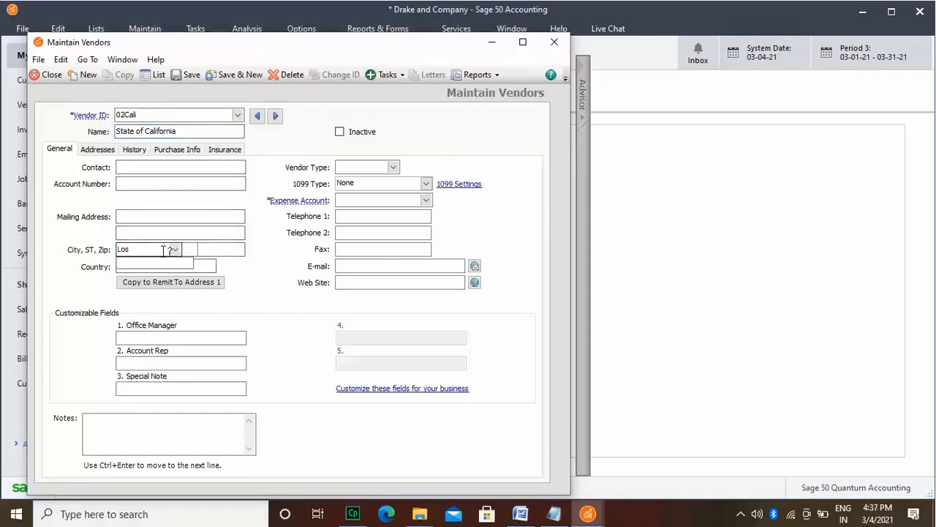
pyautogui.write('An')
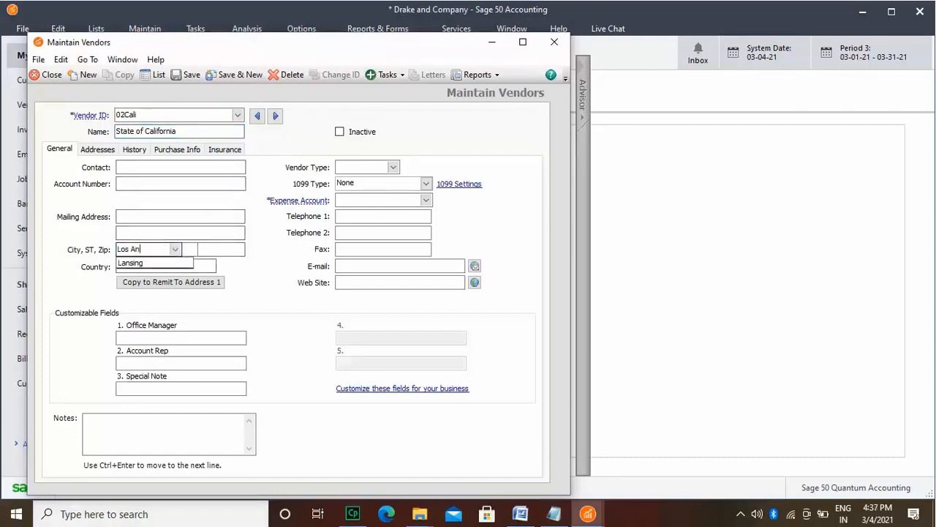
pyautogui.write('geles')
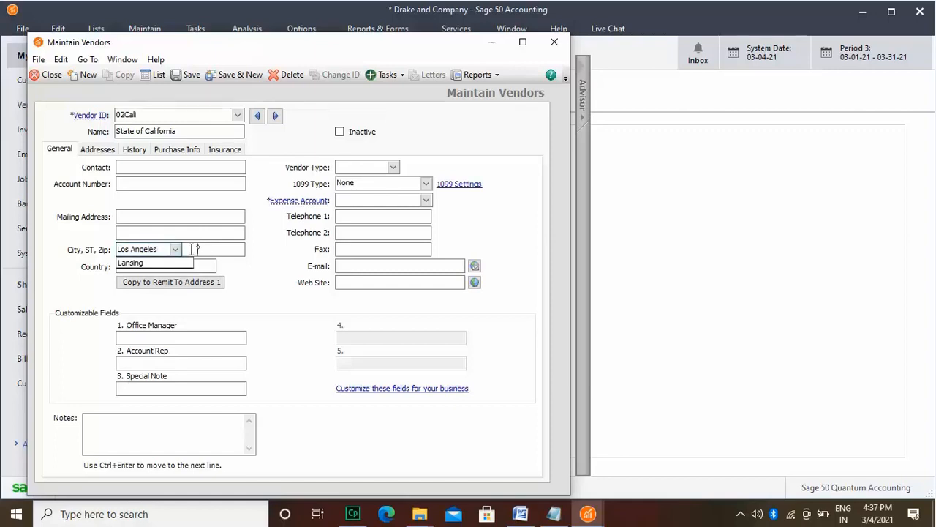
pyautogui.click(188, 250)
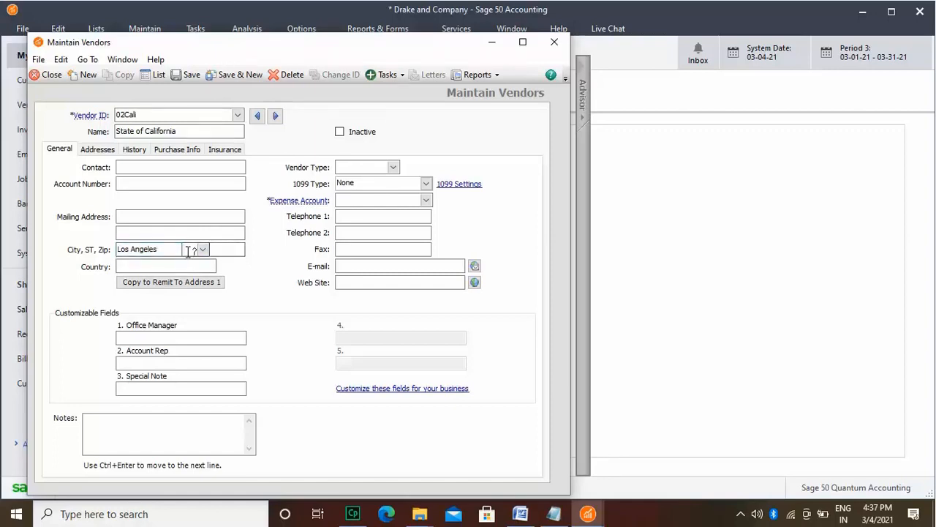
pyautogui.write('CA')
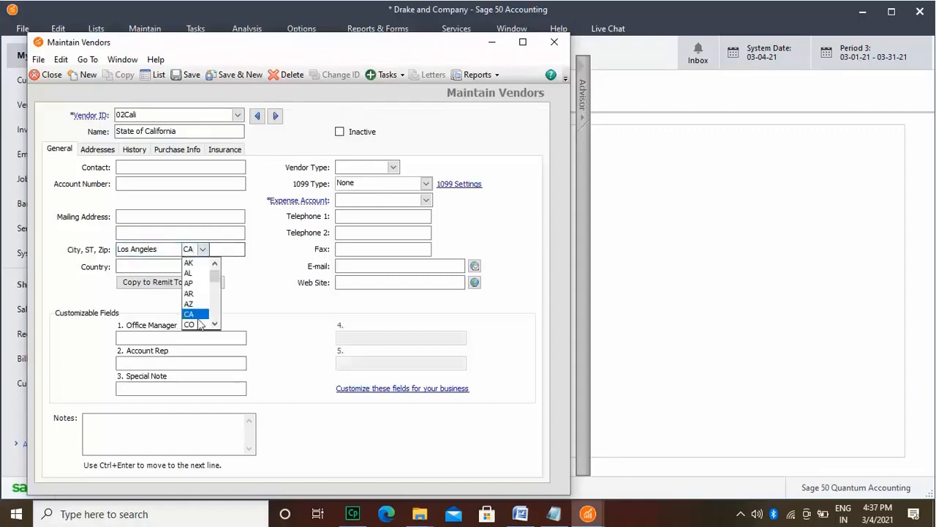
pyautogui.click(199, 318)
pyautogui.click(228, 250)
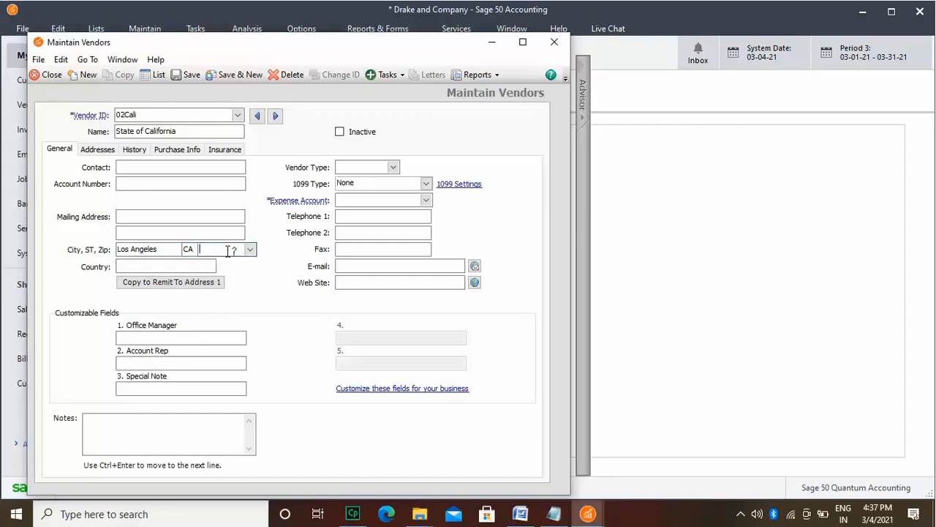
pyautogui.write('12435')
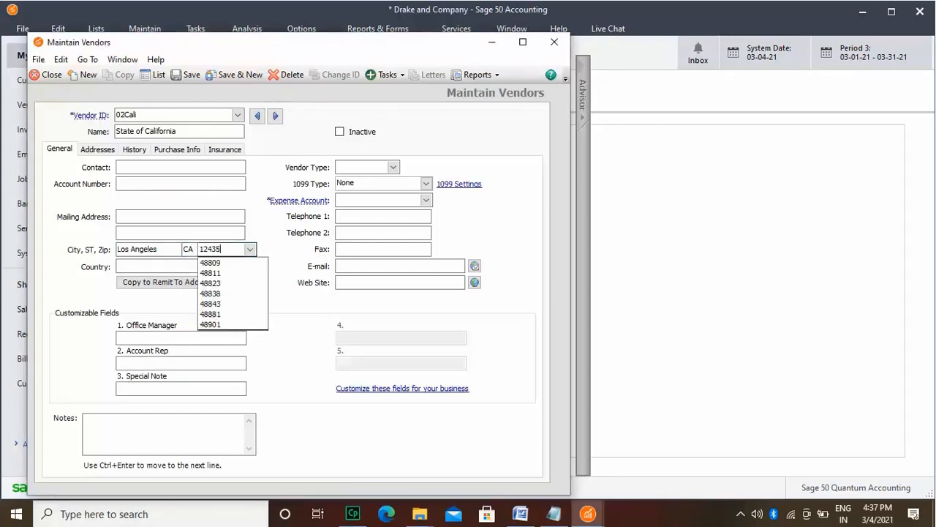
pyautogui.click(271, 255)
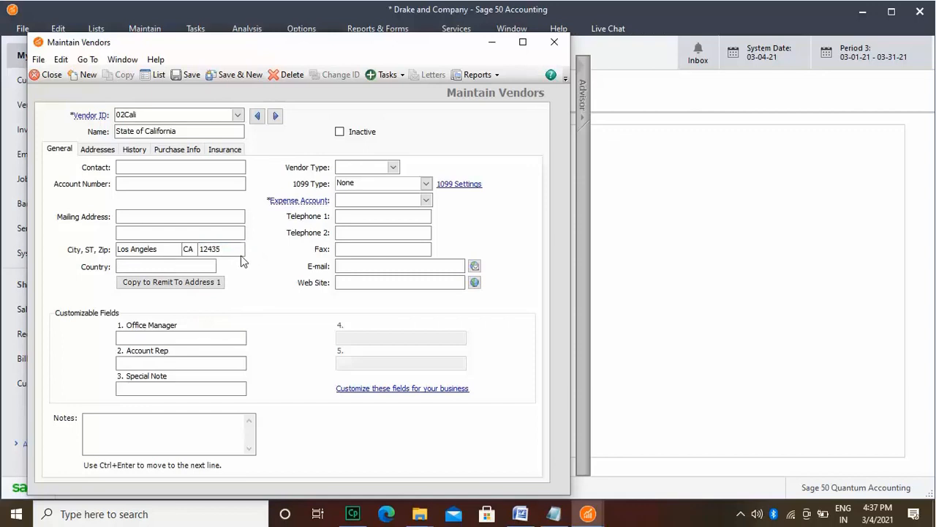
pyautogui.click(176, 266)
pyautogui.write('USA')
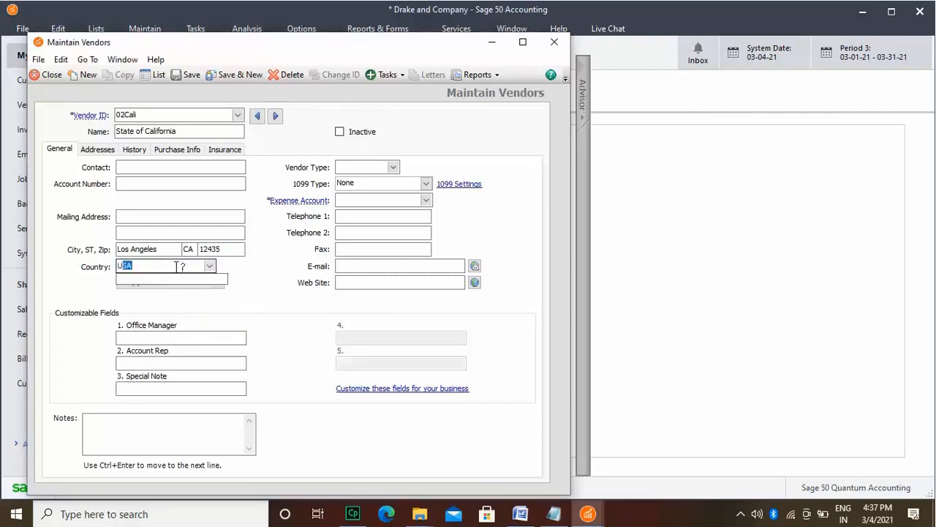
pyautogui.click(186, 279)
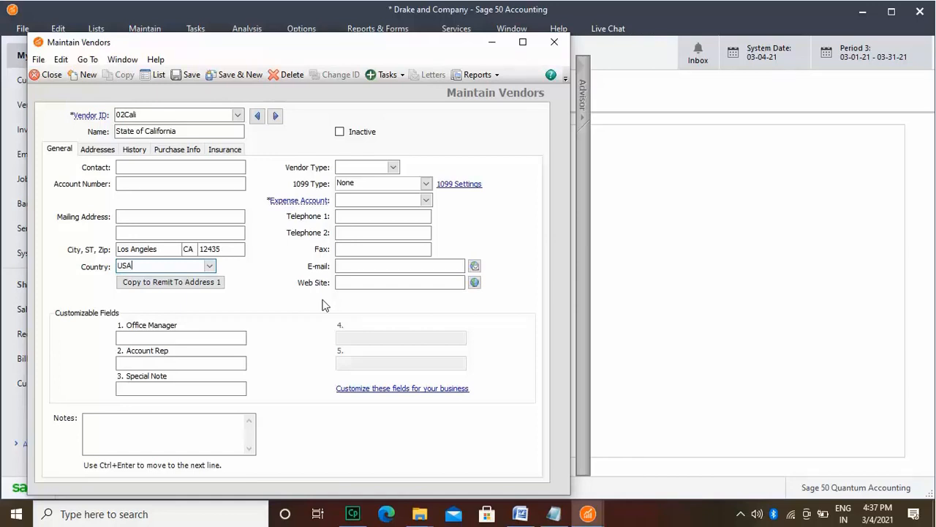
# Step: Set the vendor type to TAX and the expense account to 23100
pyautogui.click(395, 167)
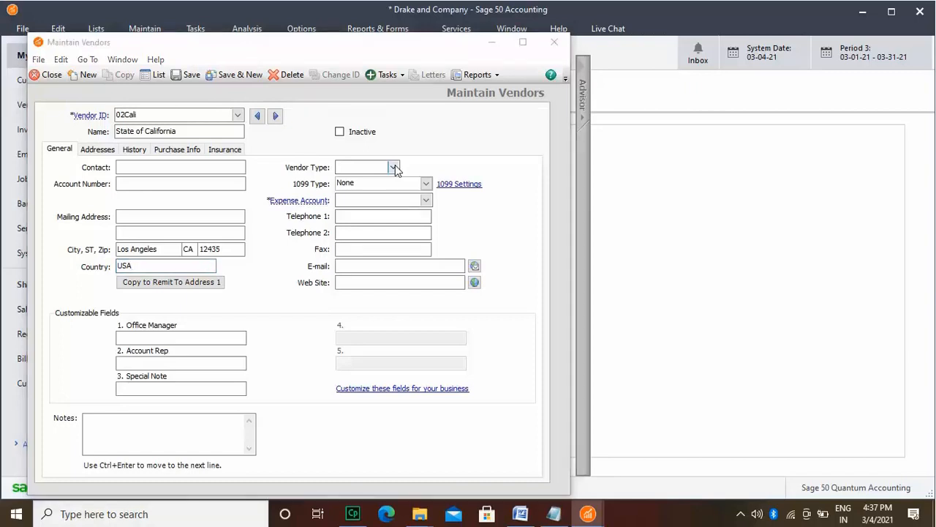
pyautogui.click(391, 181)
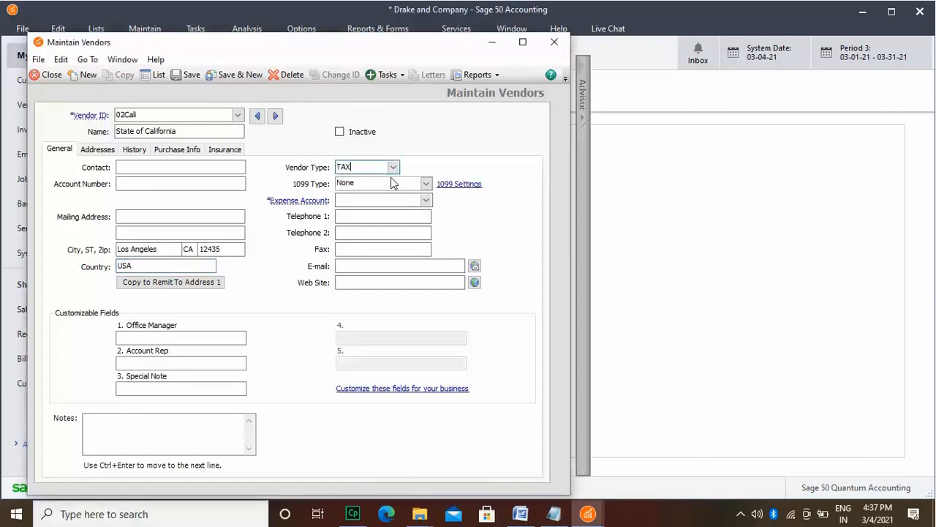
pyautogui.click(426, 200)
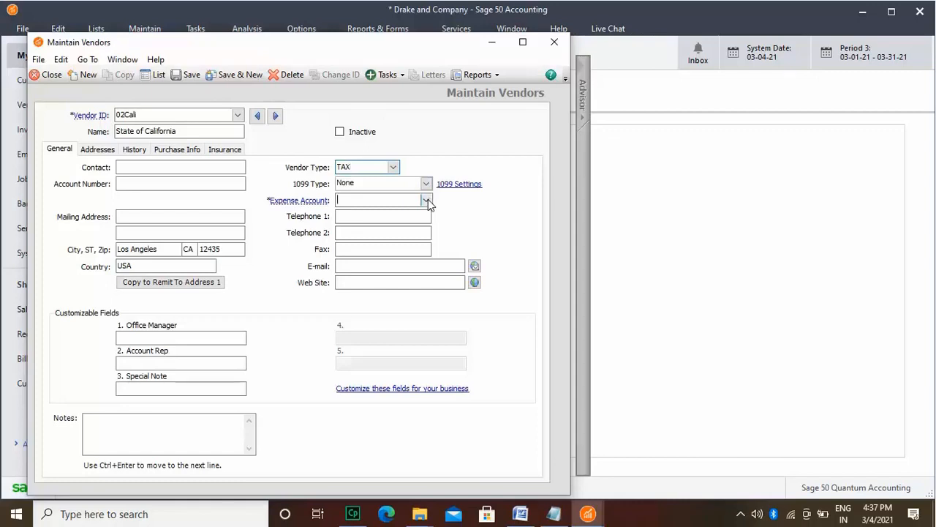
pyautogui.write('23100')
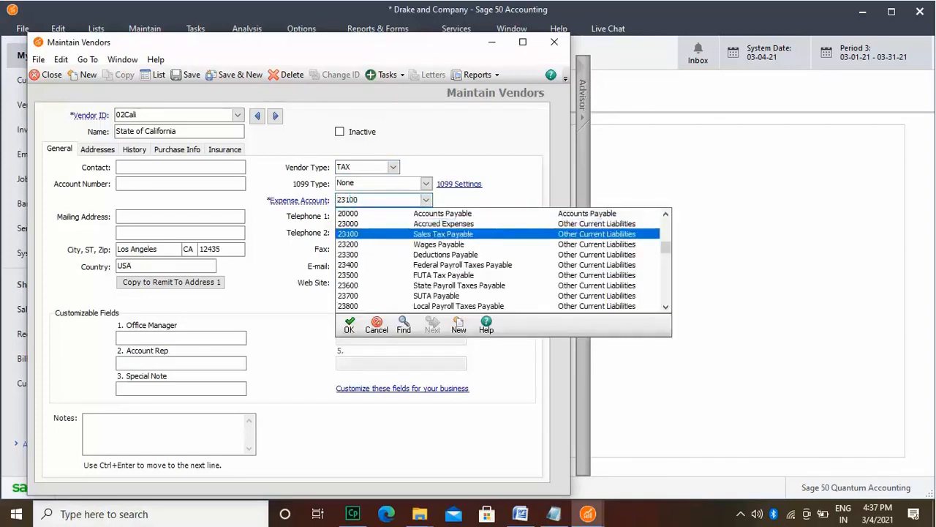
pyautogui.press('Tab')
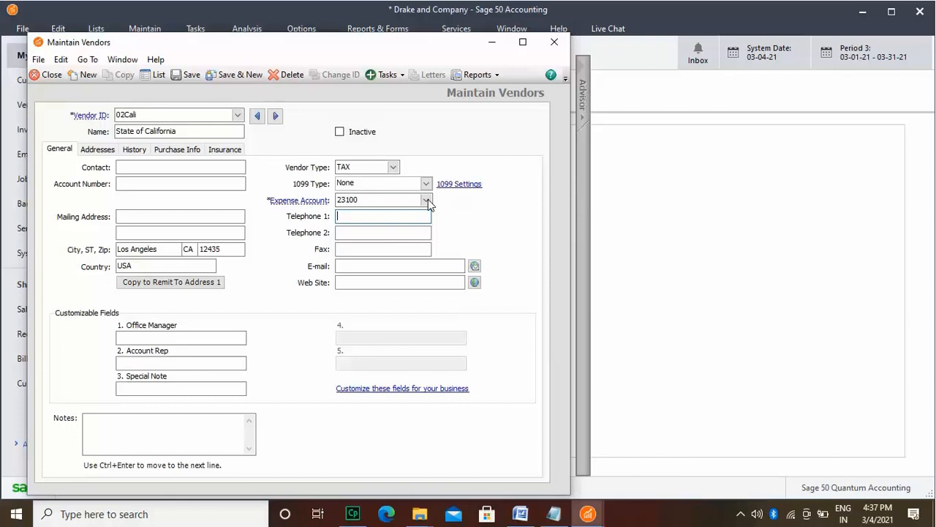
# Step: Customize the vendor's payment terms to "Due on day of next month", and save and close the vendor record
pyautogui.click(191, 151)
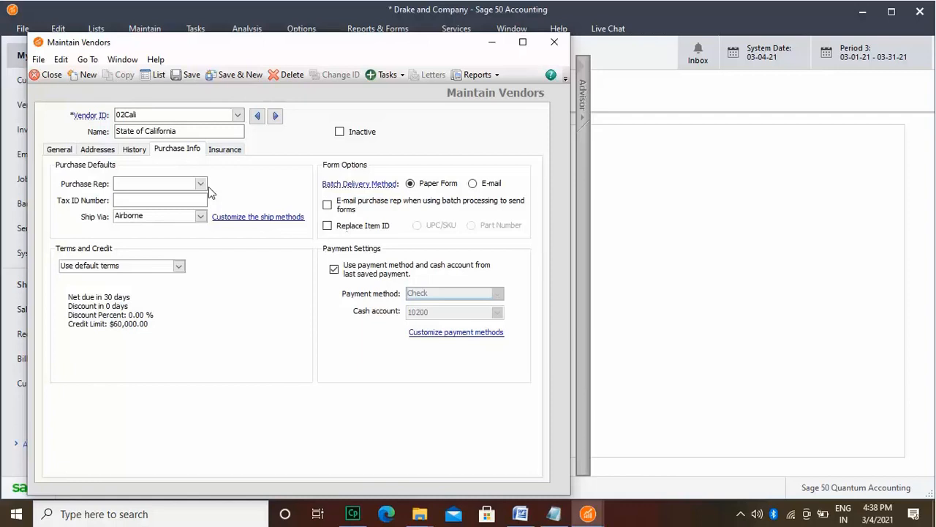
pyautogui.click(179, 267)
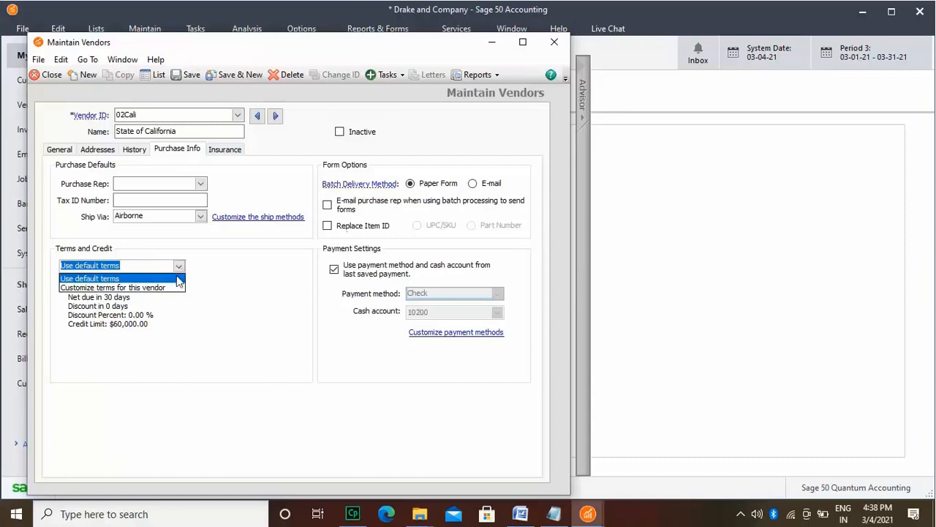
pyautogui.click(175, 288)
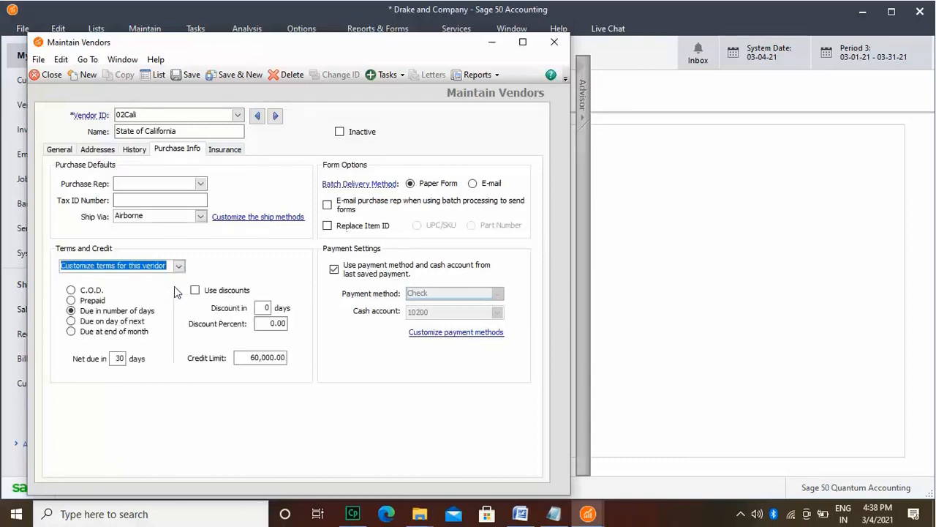
pyautogui.click(89, 325)
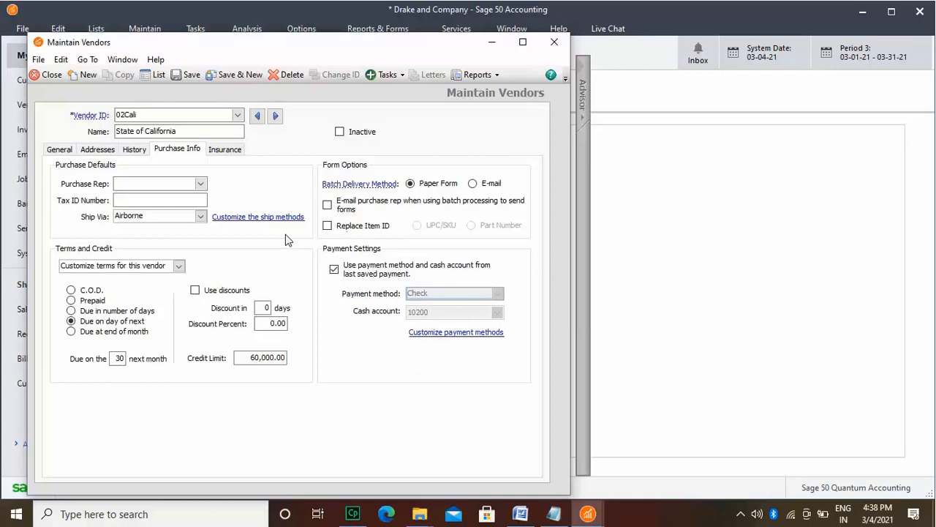
pyautogui.click(188, 75)
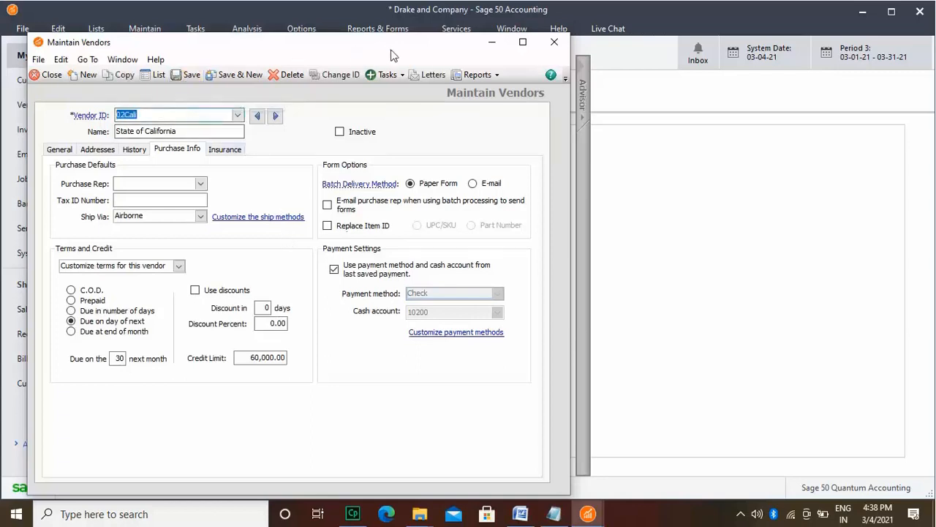
pyautogui.click(553, 41)
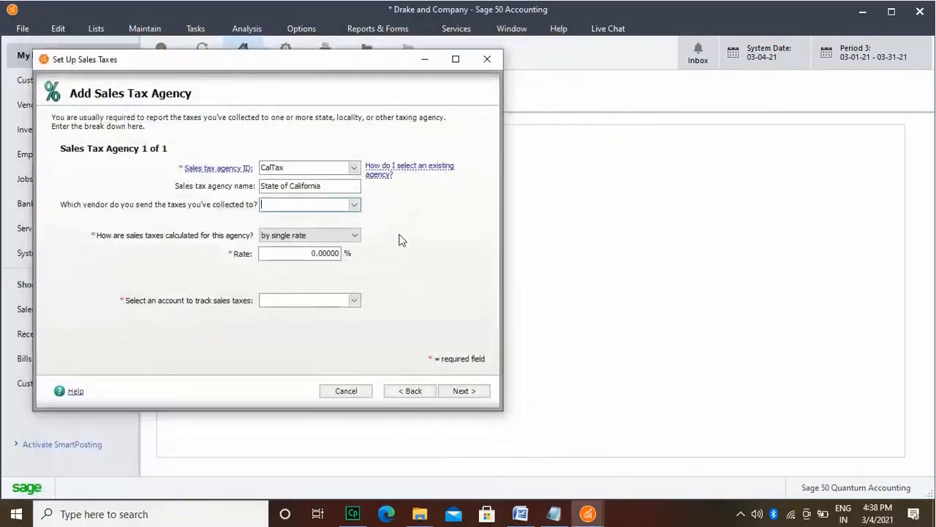
# Step: Choose 02Cali as the vendor receiving the collected taxes and set the agency's single rate to 8%
pyautogui.click(354, 205)
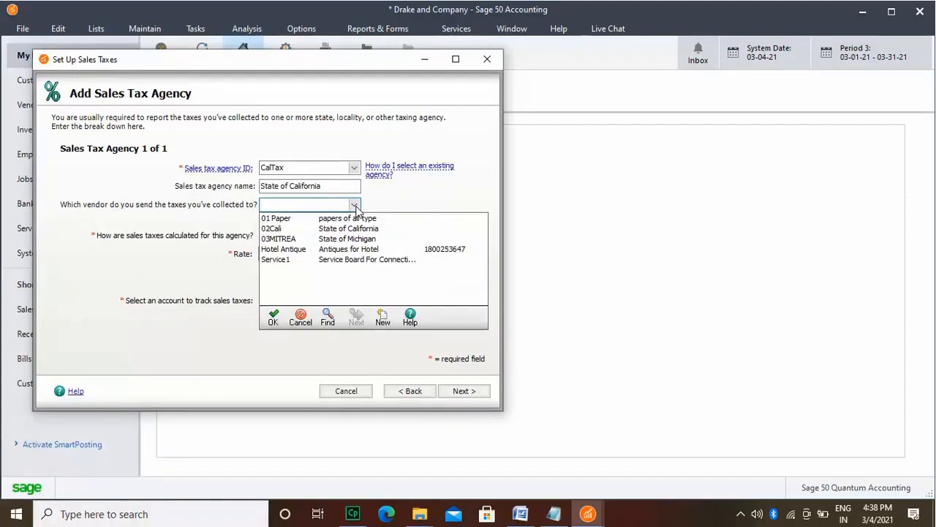
pyautogui.click(349, 229)
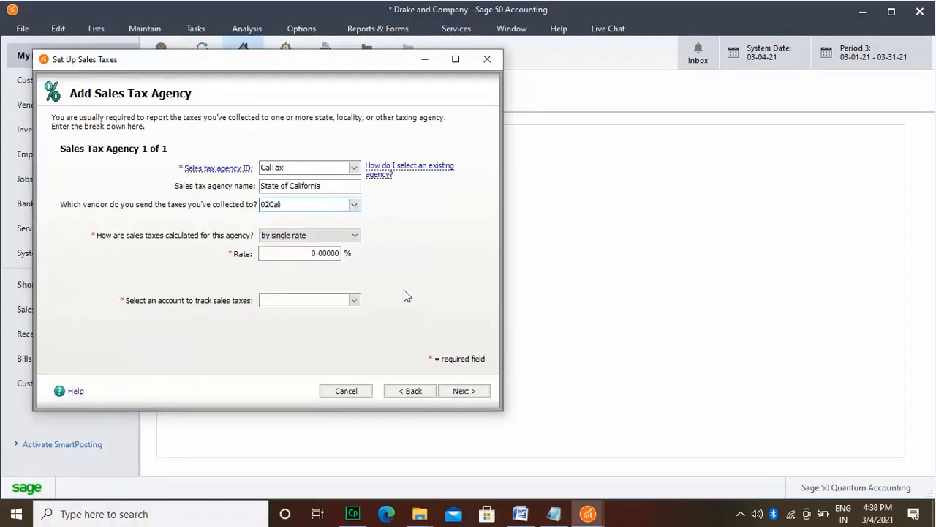
pyautogui.click(316, 254)
pyautogui.write('8')
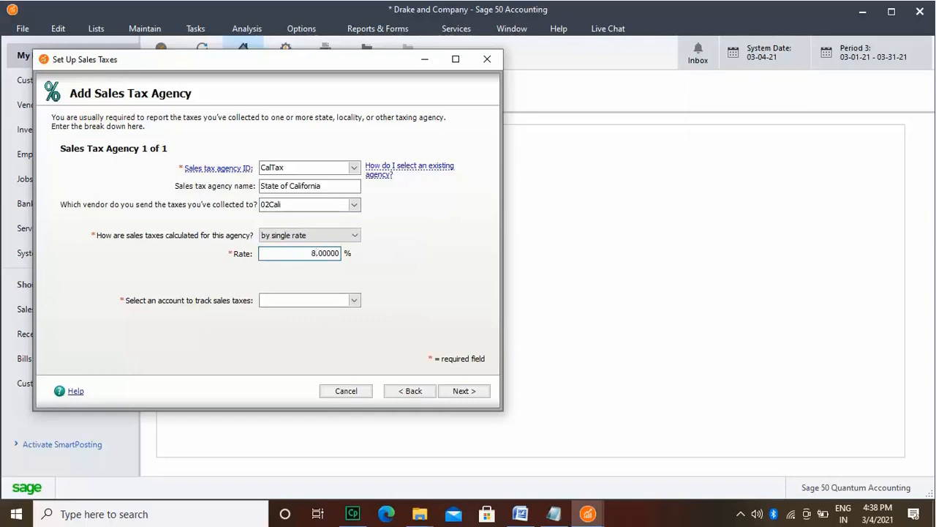
# Step: Assign account 23100 (Sales Tax Payable) for tracking the sales taxes and complete the agency entry
pyautogui.click(354, 300)
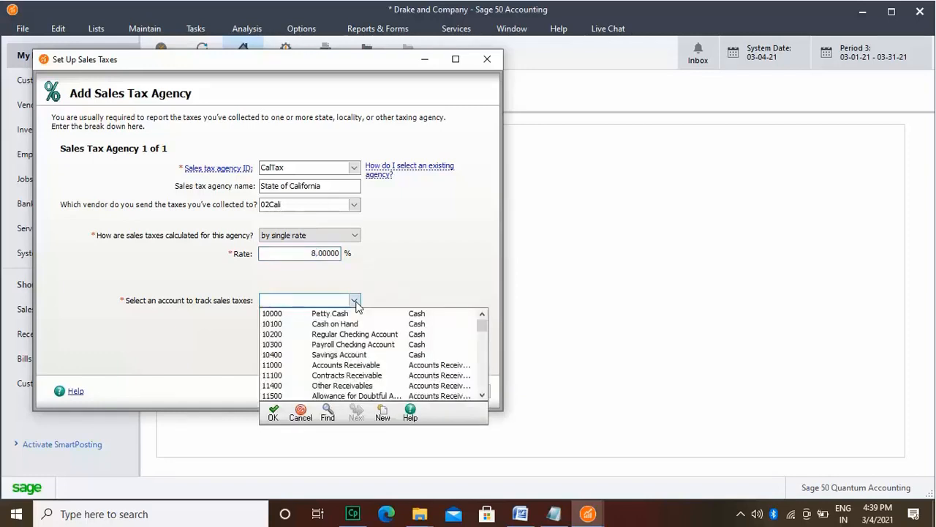
pyautogui.write('23100')
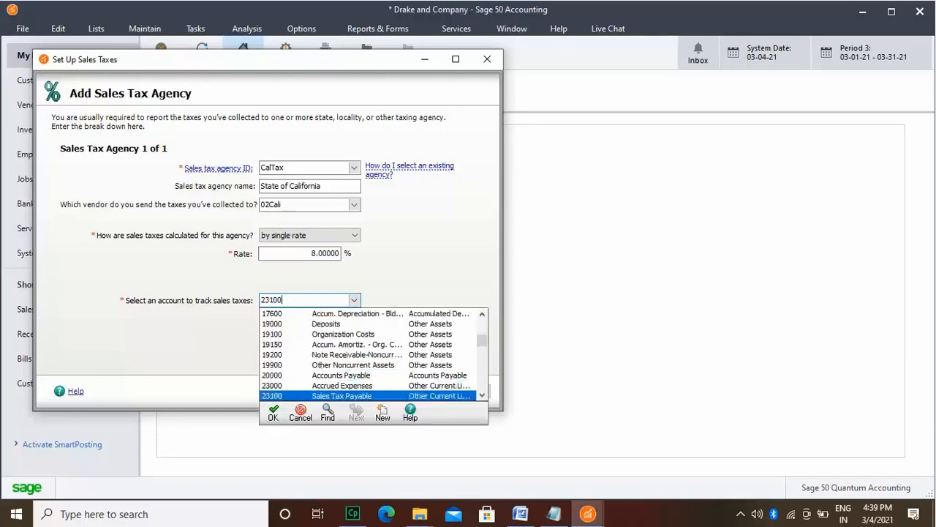
pyautogui.click(354, 301)
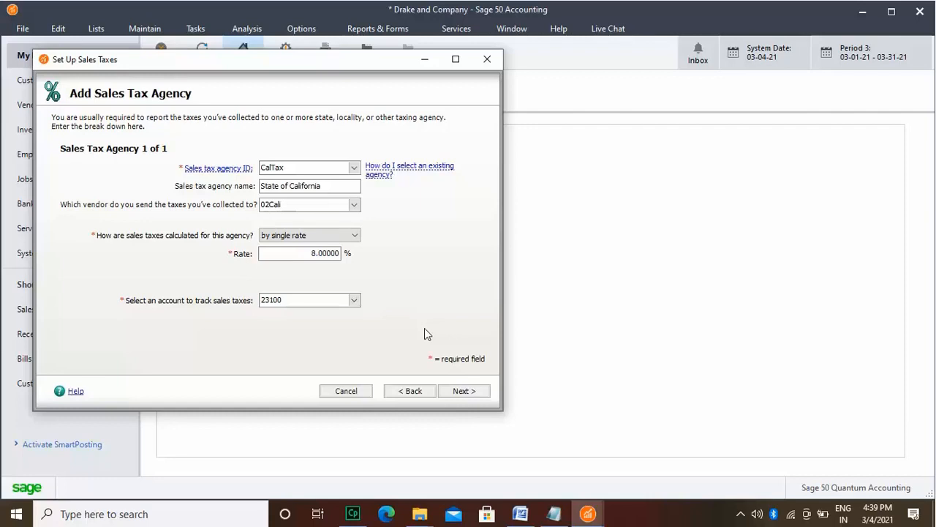
pyautogui.click(469, 391)
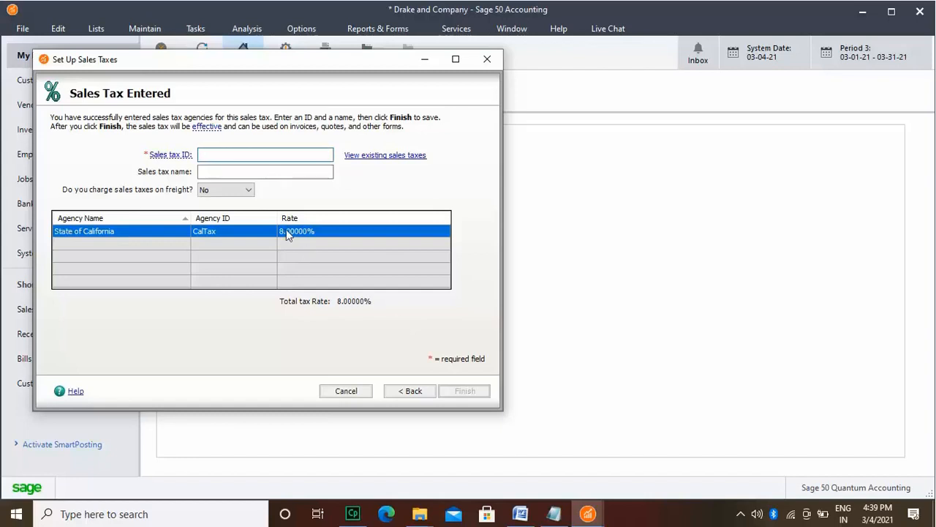
# Step: Review the existing sales taxes and the agencies associated with Michigan Sales Tax
pyautogui.click(353, 156)
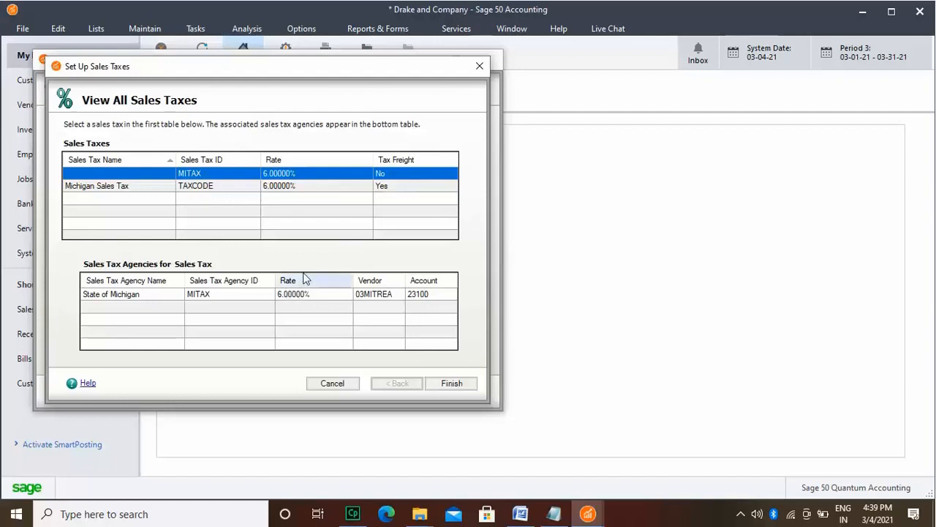
pyautogui.click(243, 188)
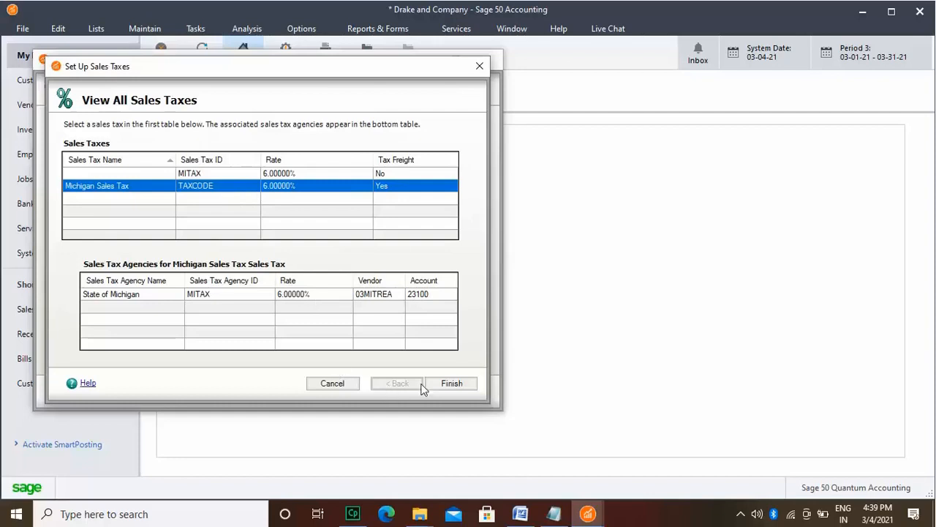
pyautogui.click(449, 383)
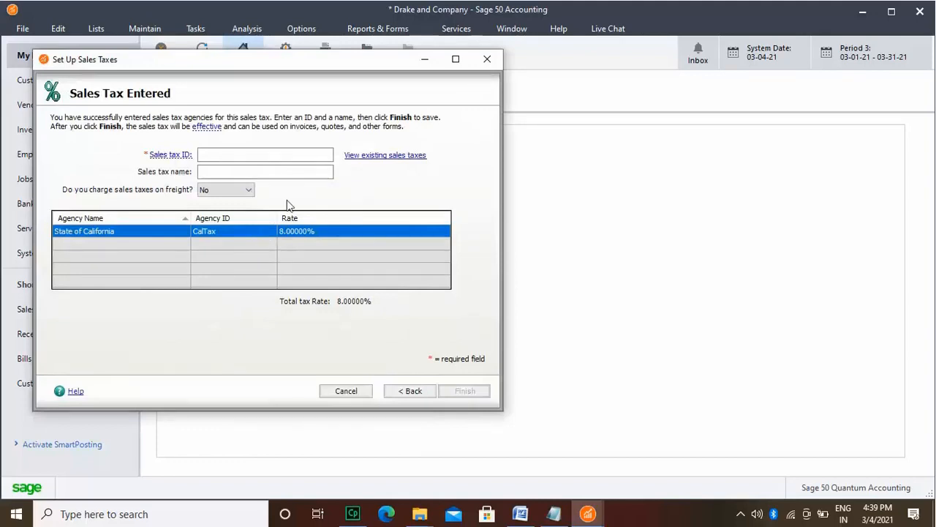
# Step: Give the sales tax the ID CalTax and the name "Californisa Sales Tax", finish the setup and close the sales tax wizard
pyautogui.click(307, 155)
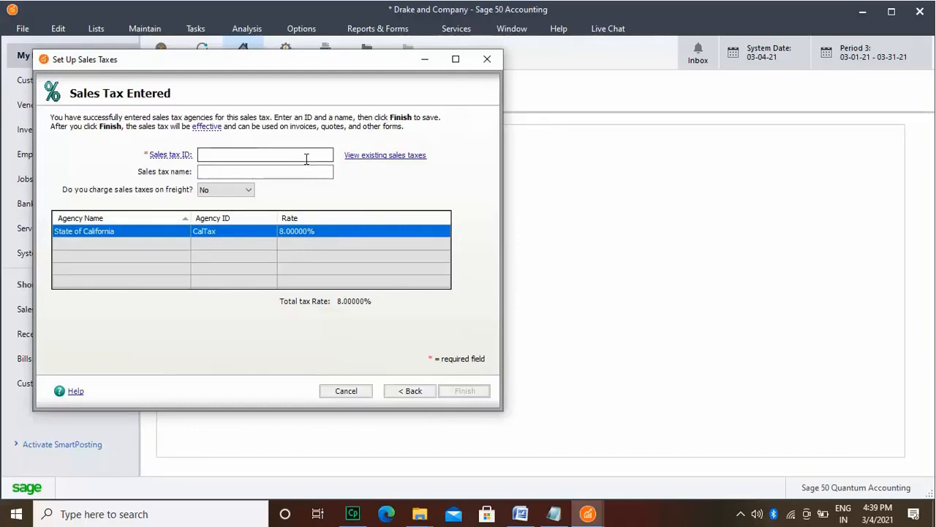
pyautogui.write('CalTa')
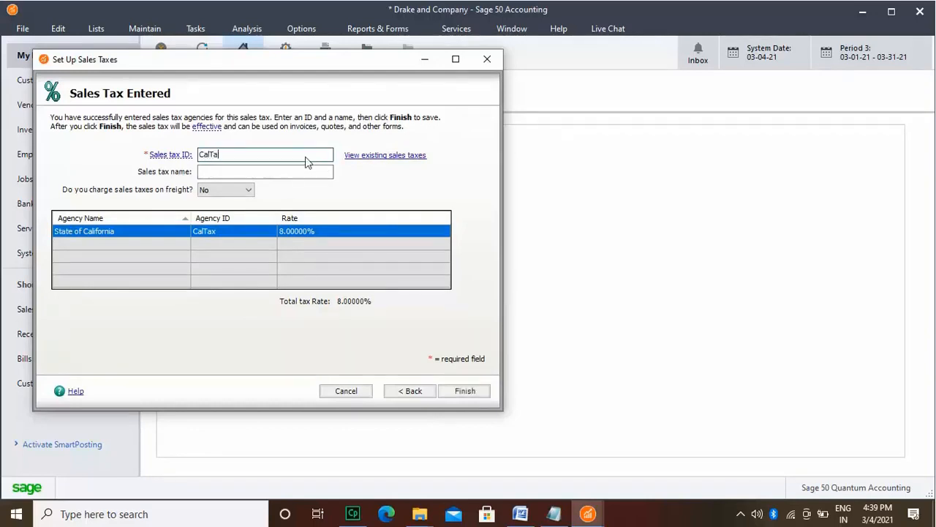
pyautogui.write('x')
pyautogui.click(286, 170)
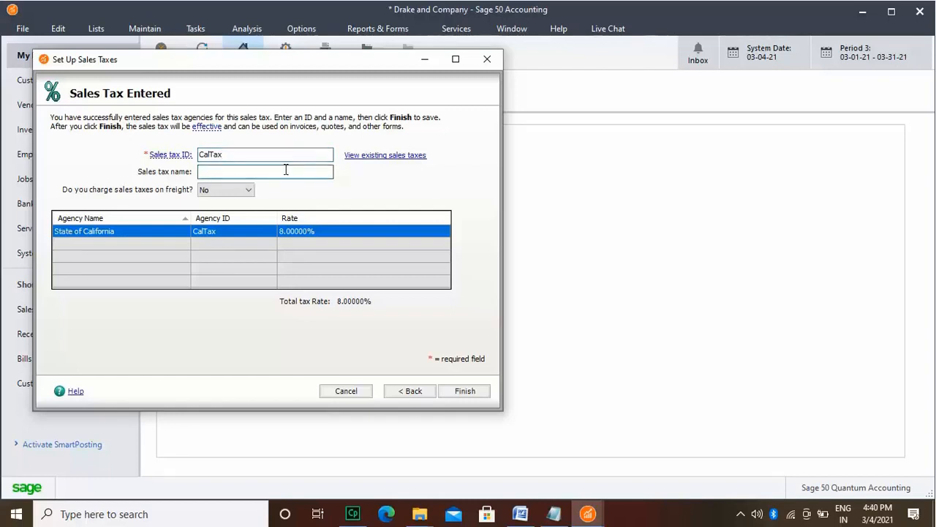
pyautogui.write('Californisa Sales')
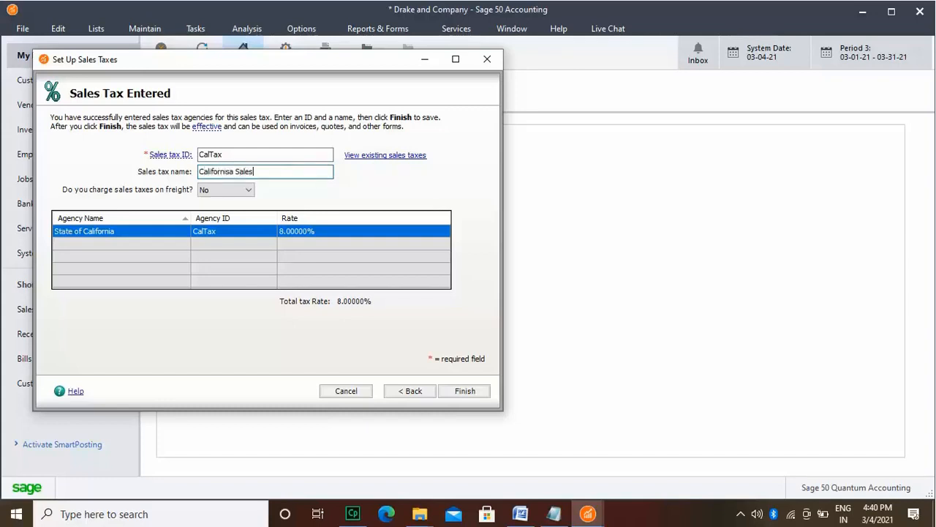
pyautogui.write(' Tax')
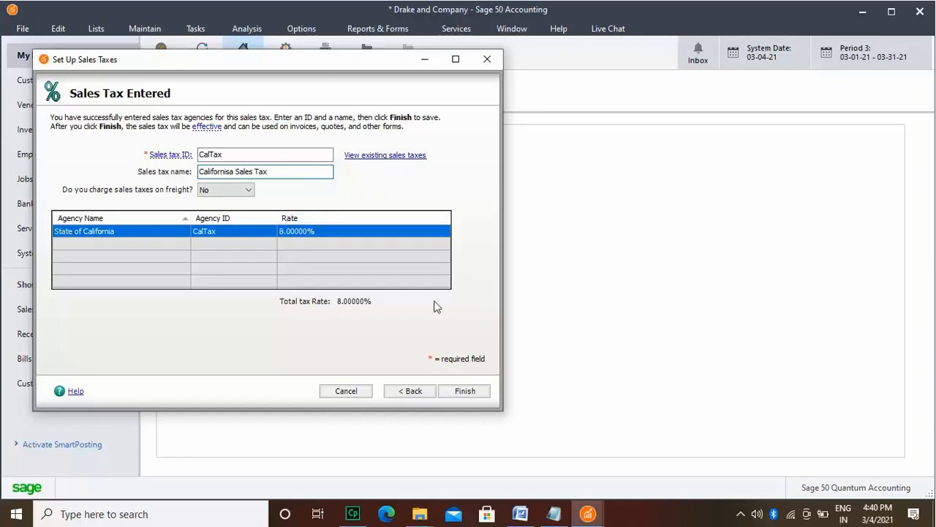
pyautogui.click(465, 392)
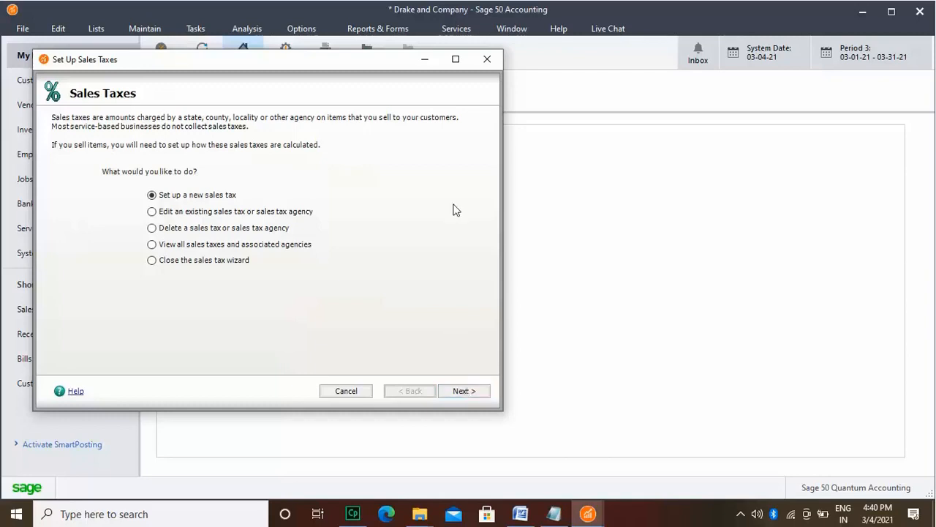
pyautogui.click(488, 60)
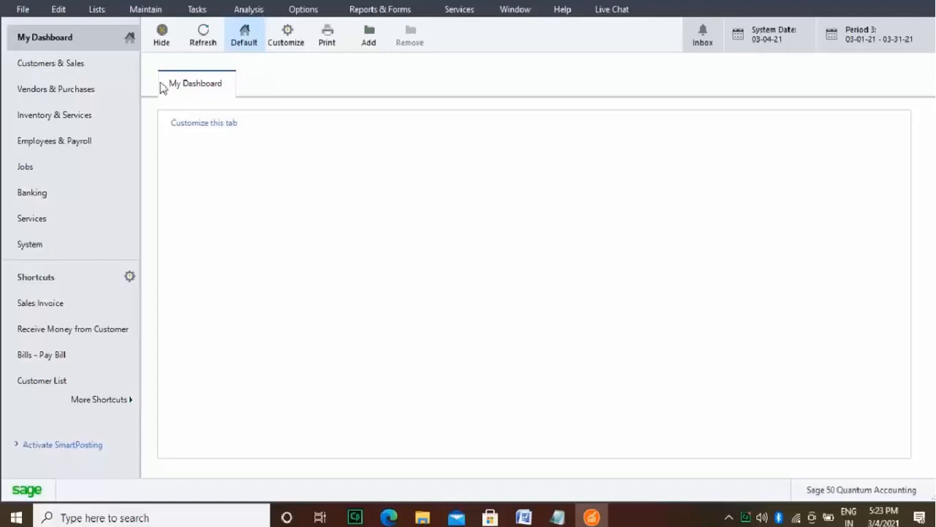
# Step: Look through the navigation centers in order, from Customers & Sales through Vendors, Inventory, Employees, Jobs, Banking and Services to System
pyautogui.click(93, 73)
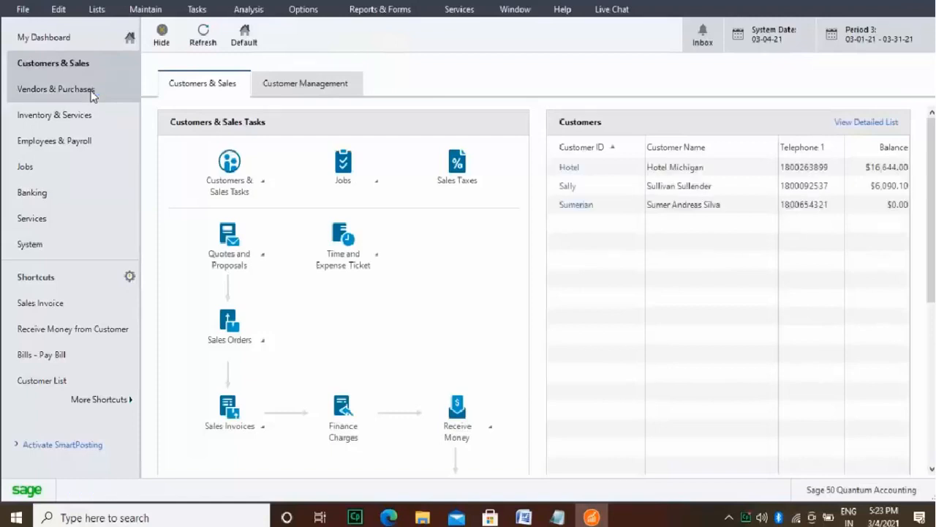
pyautogui.click(93, 92)
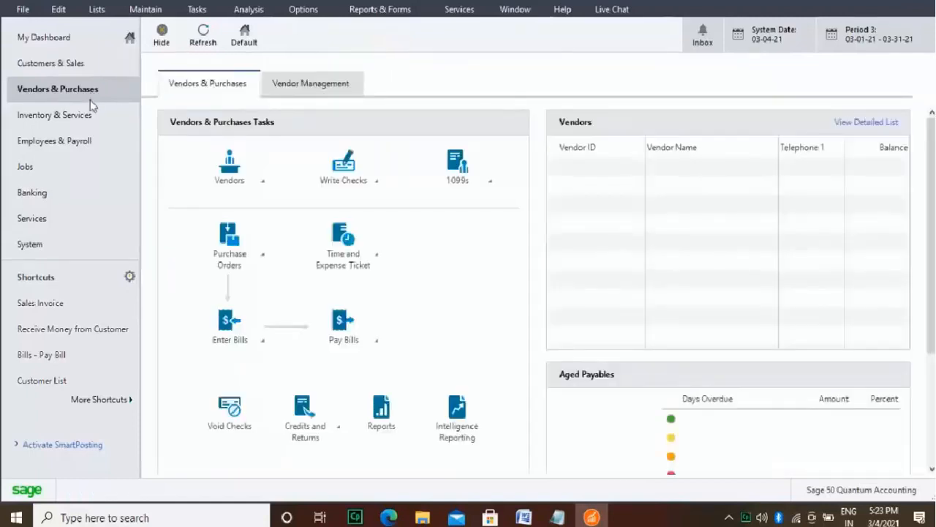
pyautogui.click(90, 117)
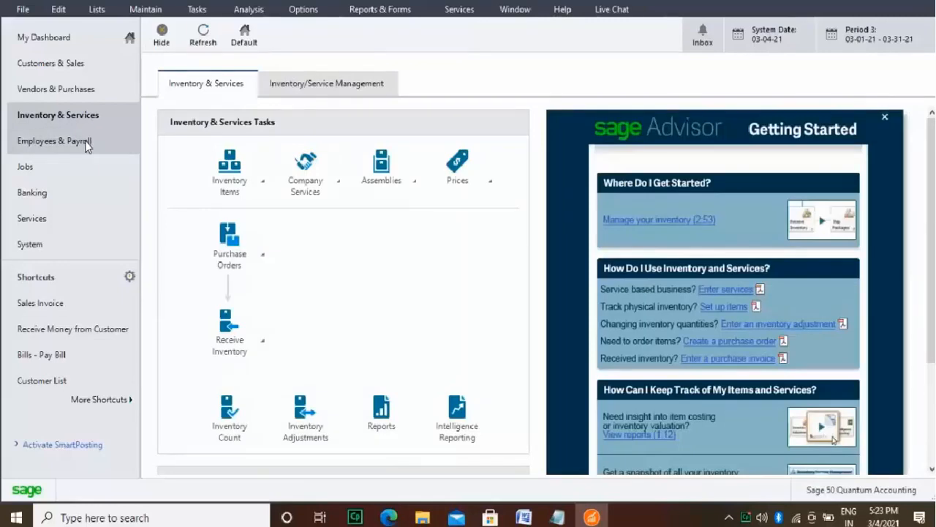
pyautogui.click(85, 142)
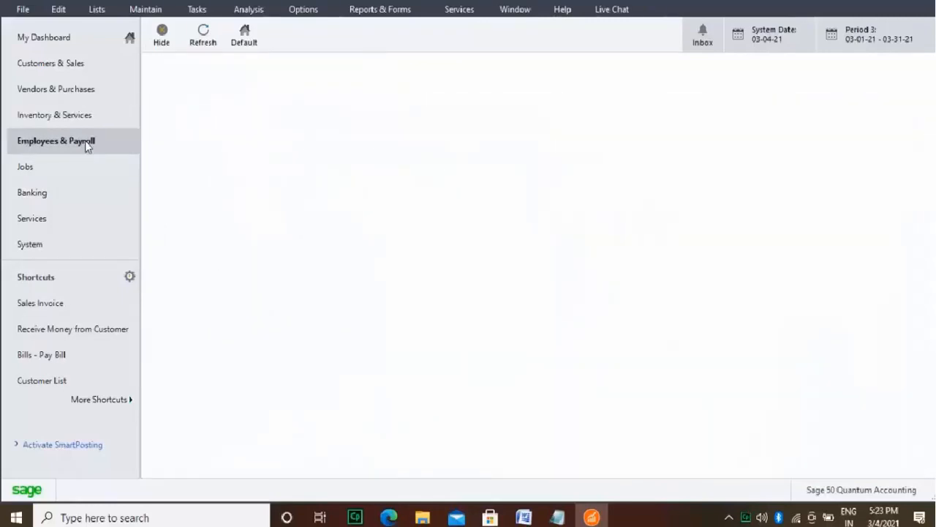
pyautogui.click(82, 165)
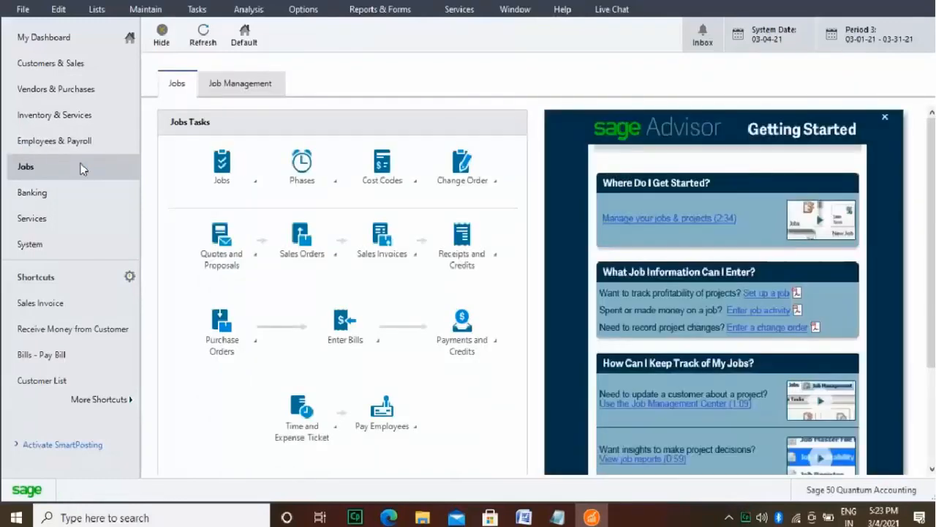
pyautogui.click(82, 190)
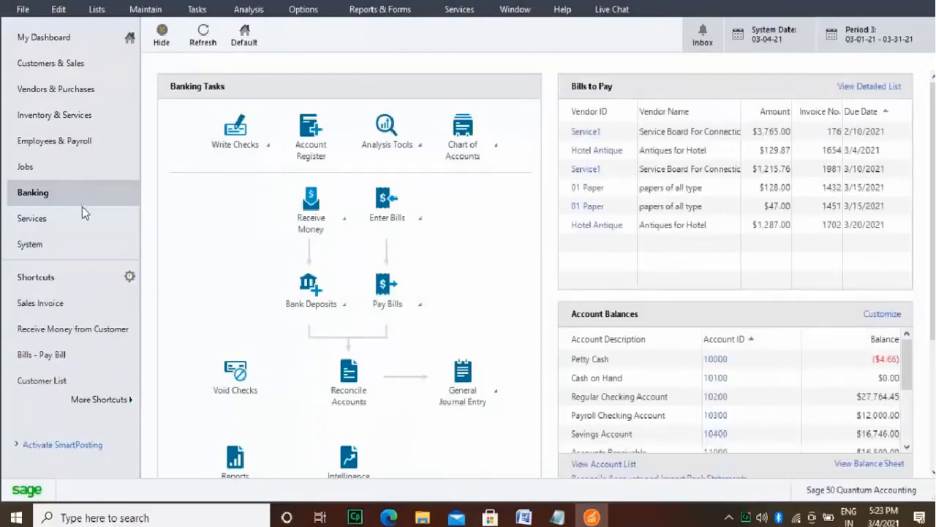
pyautogui.click(82, 214)
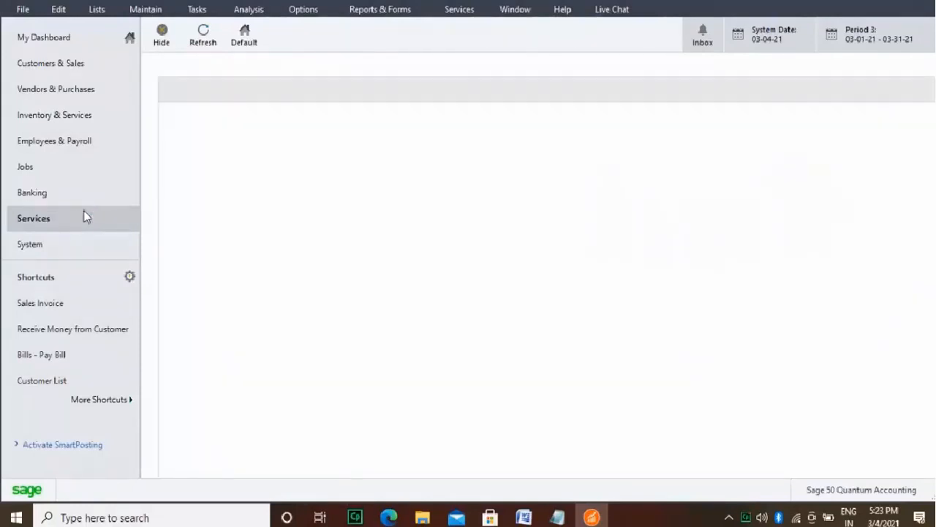
pyautogui.click(83, 236)
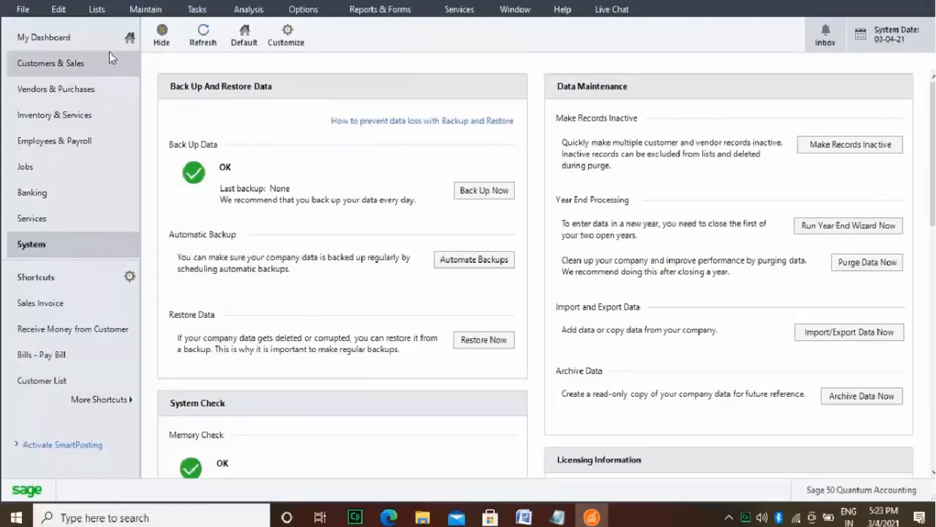
# Step: Review the Customers & Sales, Vendors & Purchases and Inventory & Services centers again, ending on Customers & Sales
pyautogui.click(109, 52)
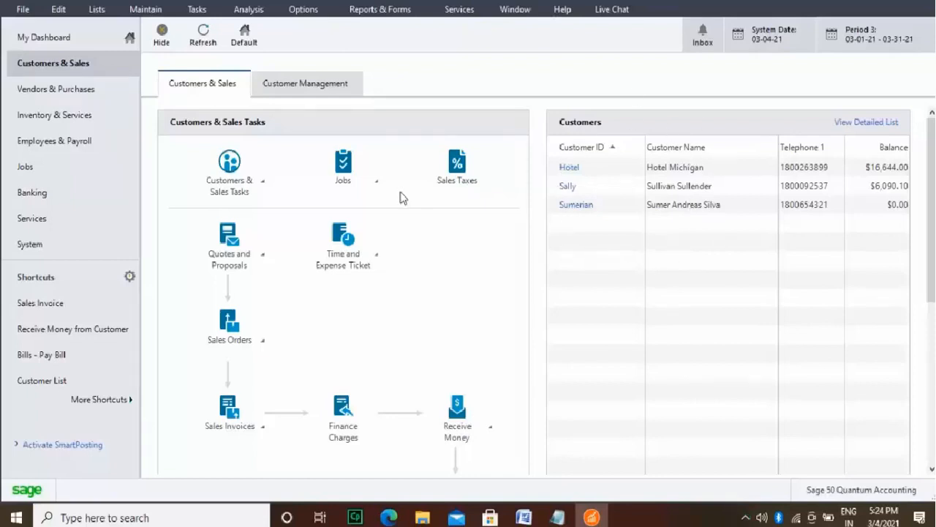
pyautogui.click(72, 90)
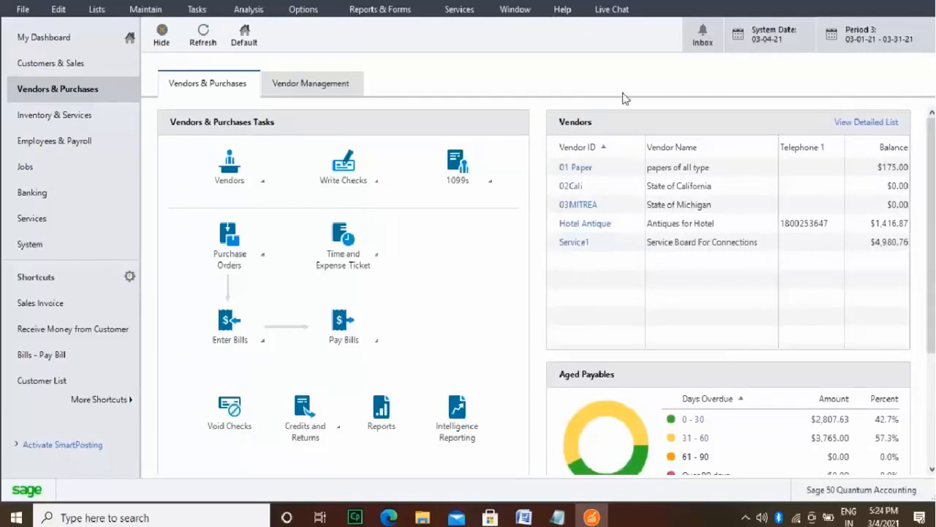
pyautogui.click(110, 115)
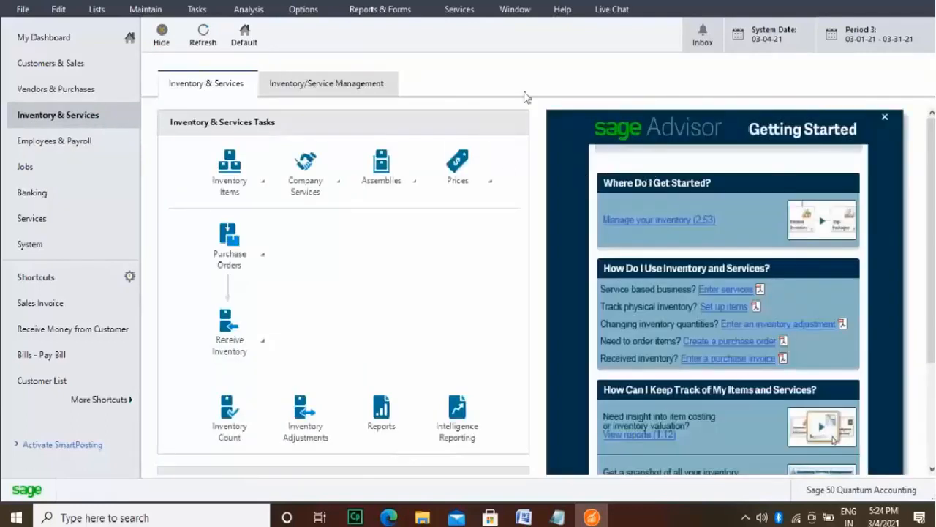
pyautogui.click(92, 65)
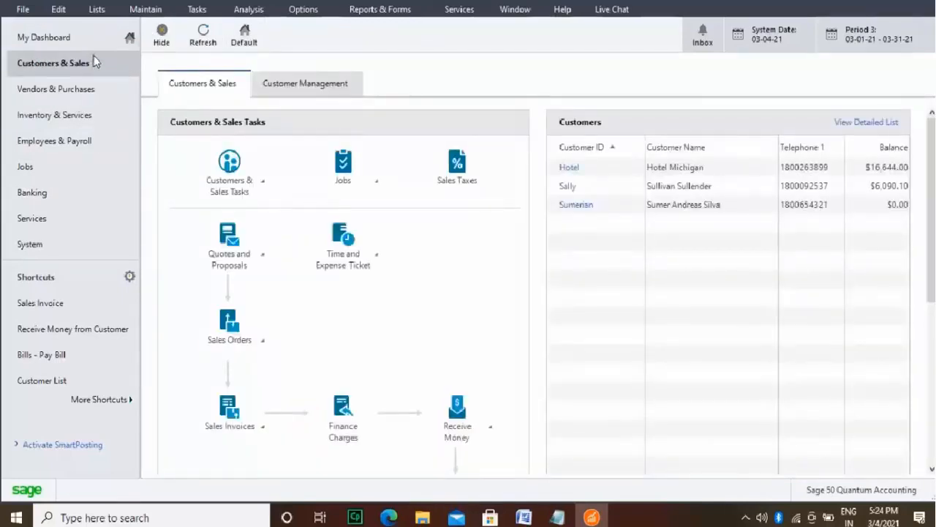
# Step: Start a new customer record with the customer ID "Laura's Kitchenette"
pyautogui.click(148, 12)
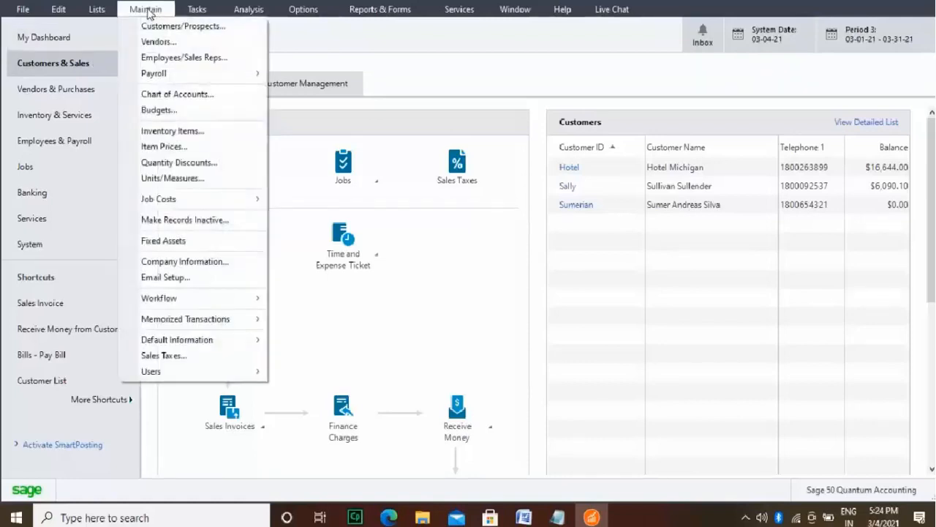
pyautogui.click(176, 26)
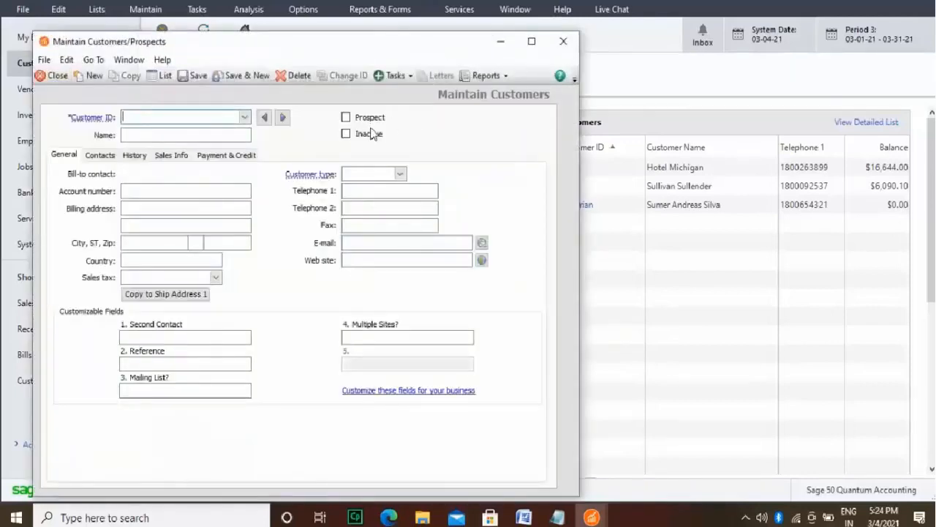
pyautogui.write('Laura')
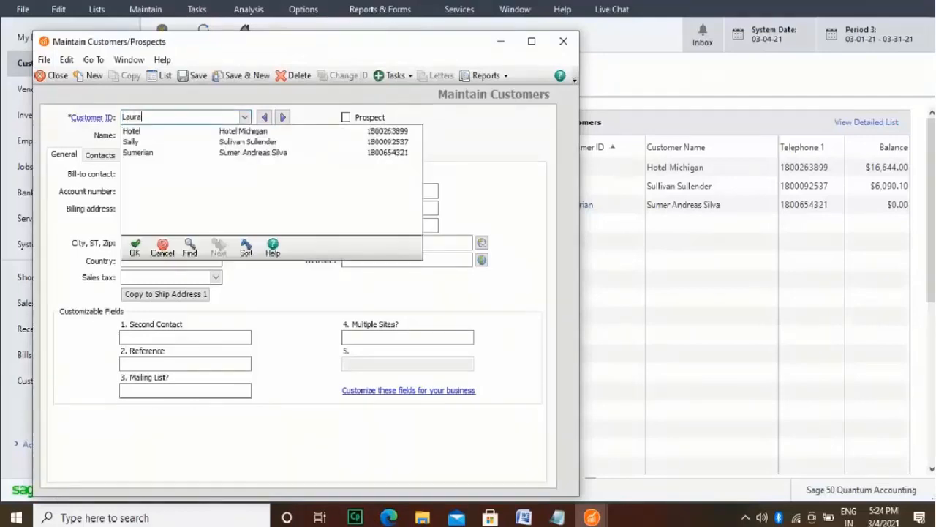
pyautogui.write("'s Kitche")
pyautogui.press('BackSpace')
pyautogui.press('BackSpace')
pyautogui.write('chene')
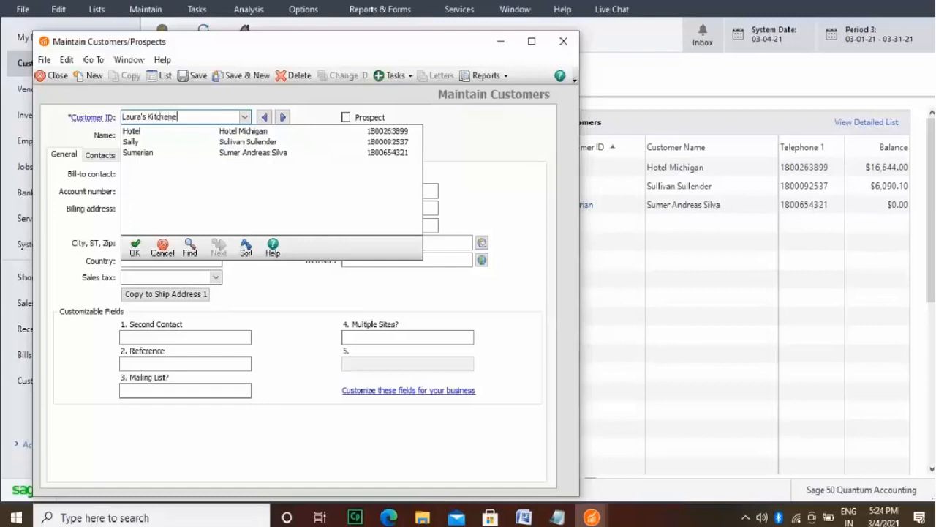
pyautogui.write('tte')
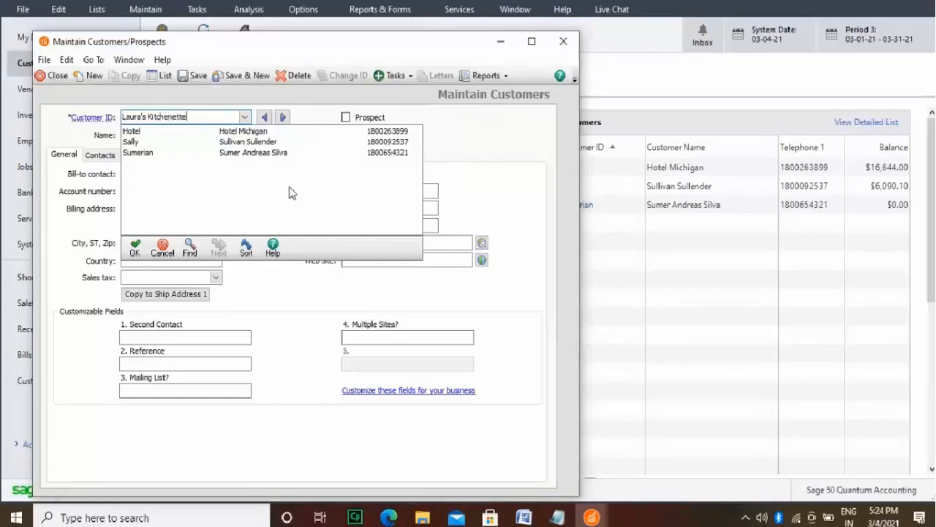
pyautogui.click(134, 247)
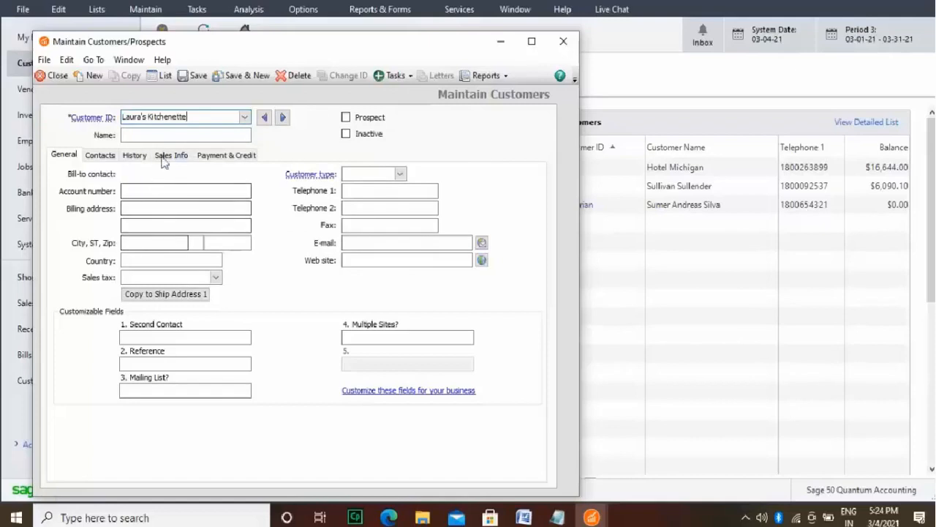
# Step: Enter the customer's full name and the street line of the billing address
pyautogui.click(181, 134)
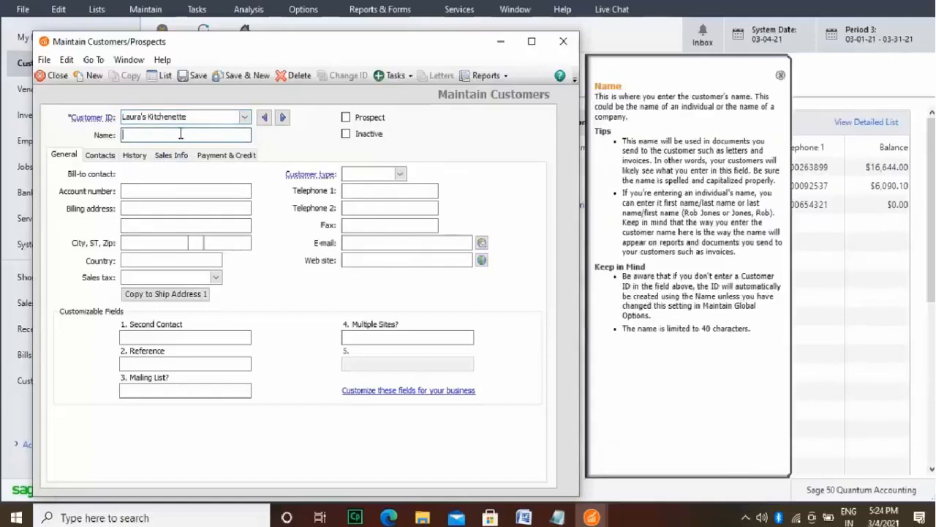
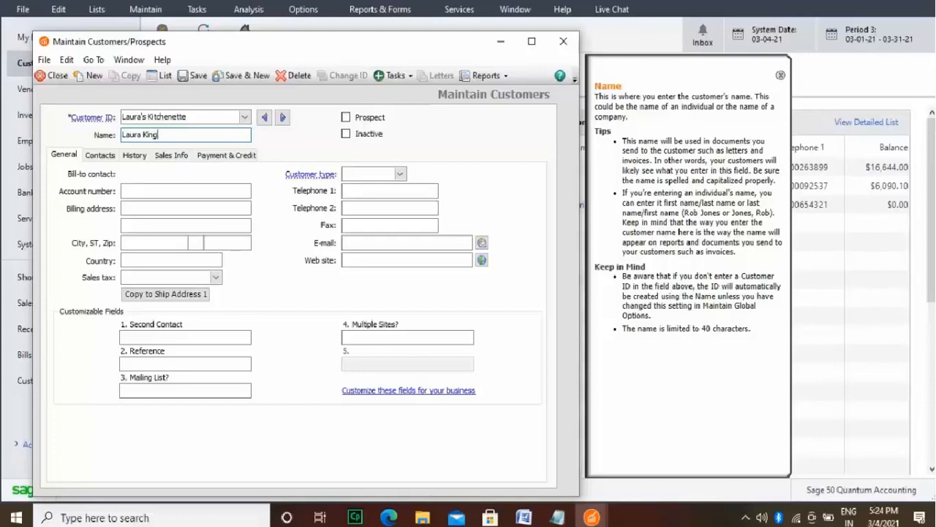
pyautogui.click(170, 208)
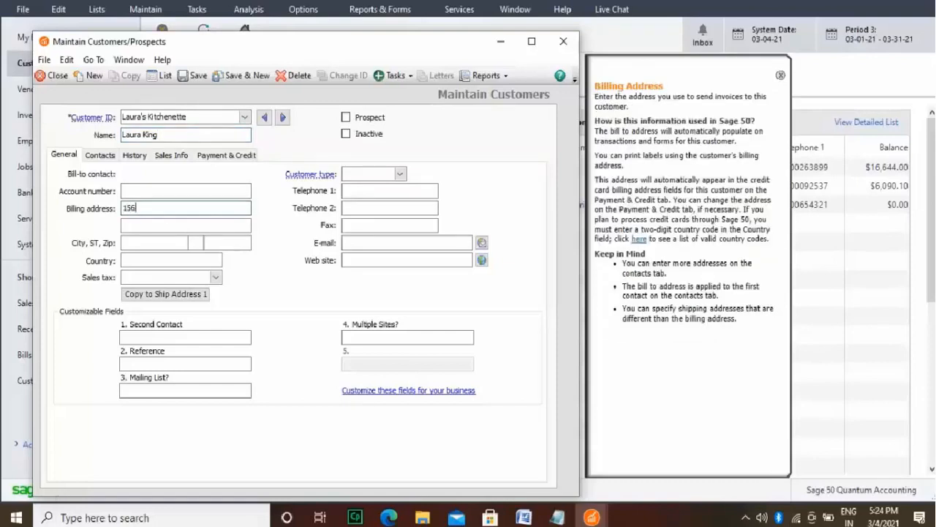
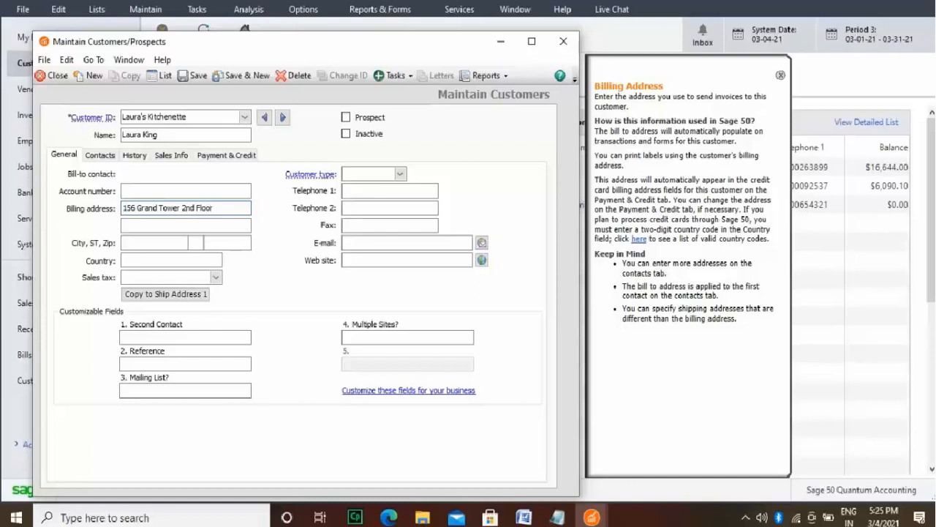
# Step: Complete the customer's billing address with the city, state and ZIP code
pyautogui.click(179, 243)
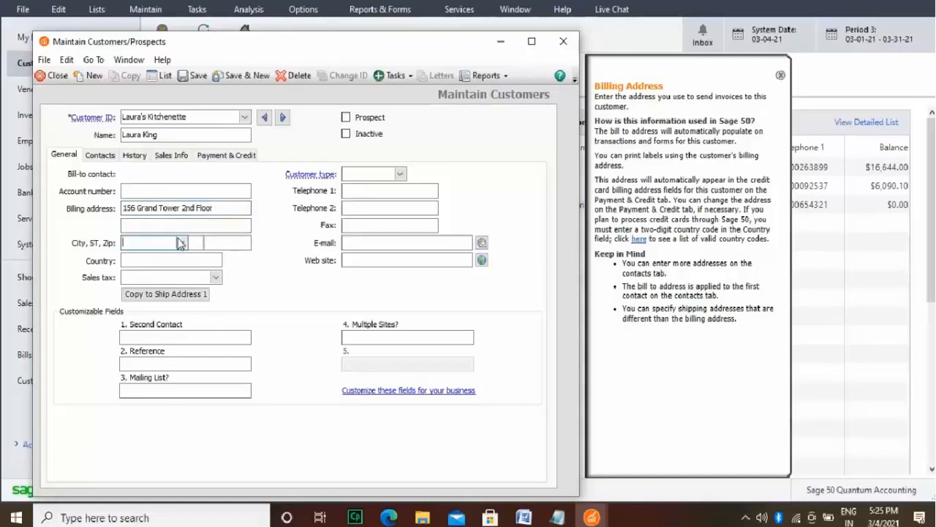
pyautogui.write('Lansign')
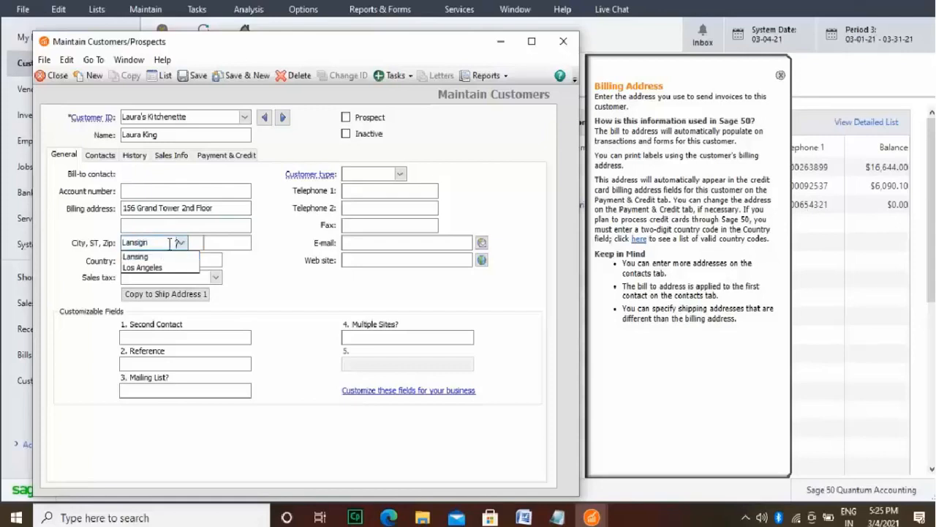
pyautogui.click(161, 257)
pyautogui.click(198, 241)
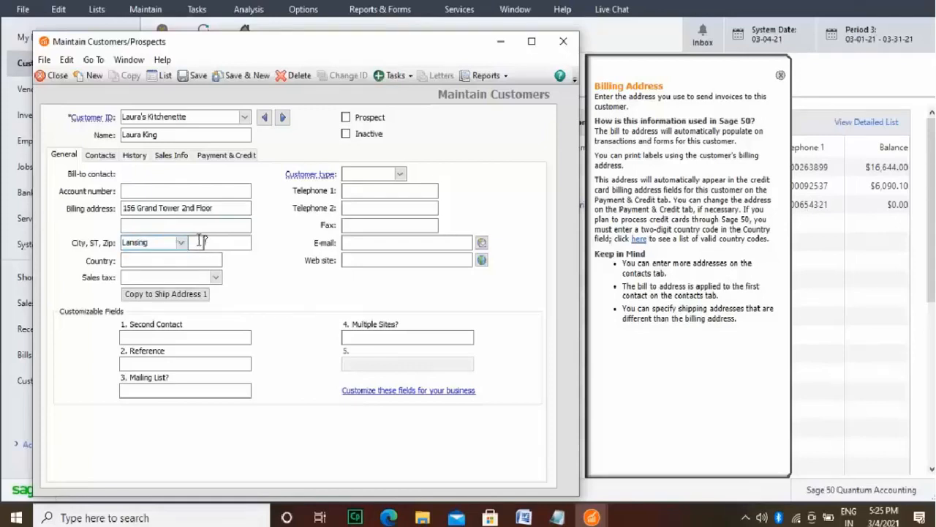
pyautogui.write('MI')
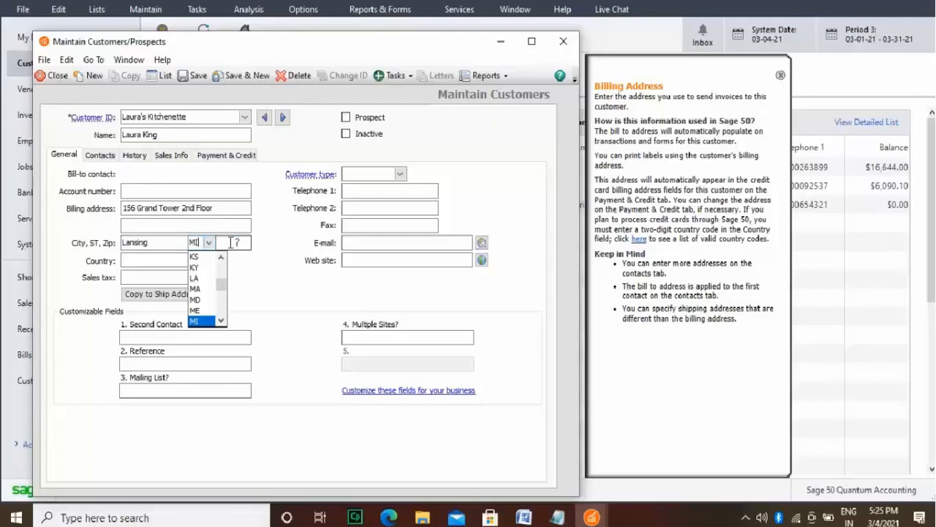
pyautogui.click(231, 242)
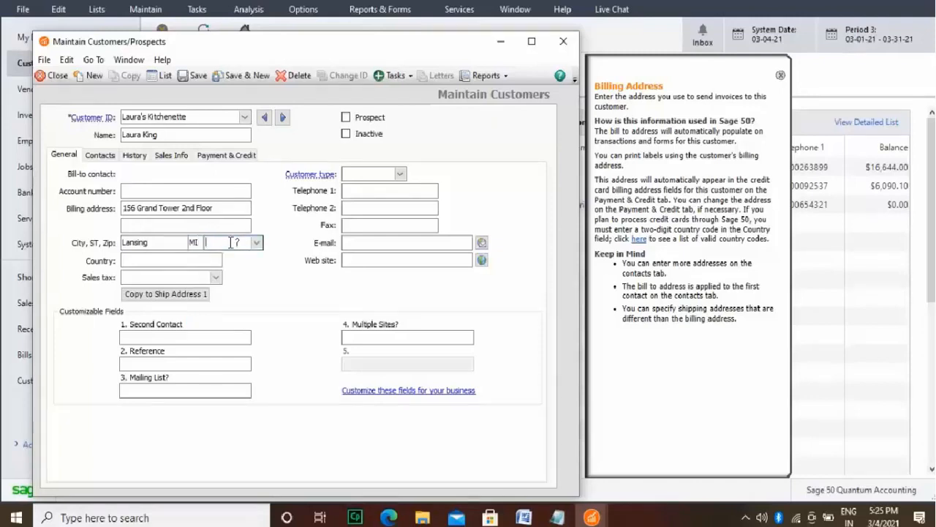
pyautogui.write('48809')
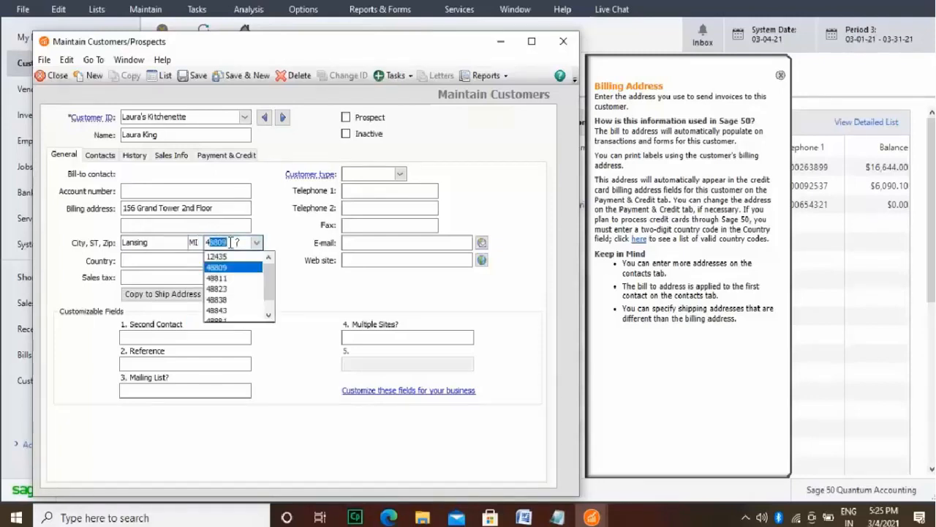
pyautogui.click(236, 299)
# Step: Set the billing country to USA and assign the Michigan sales tax TAXCODE to the customer
pyautogui.click(214, 262)
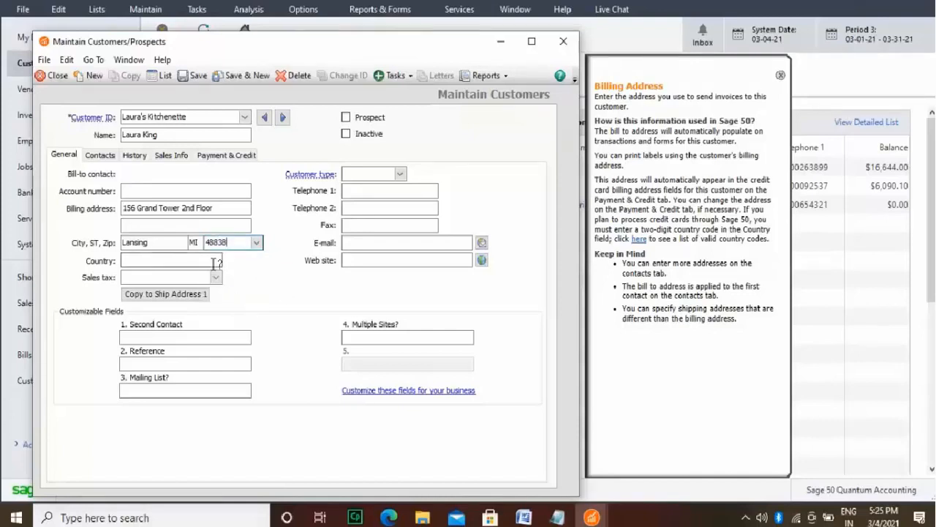
pyautogui.write('USA')
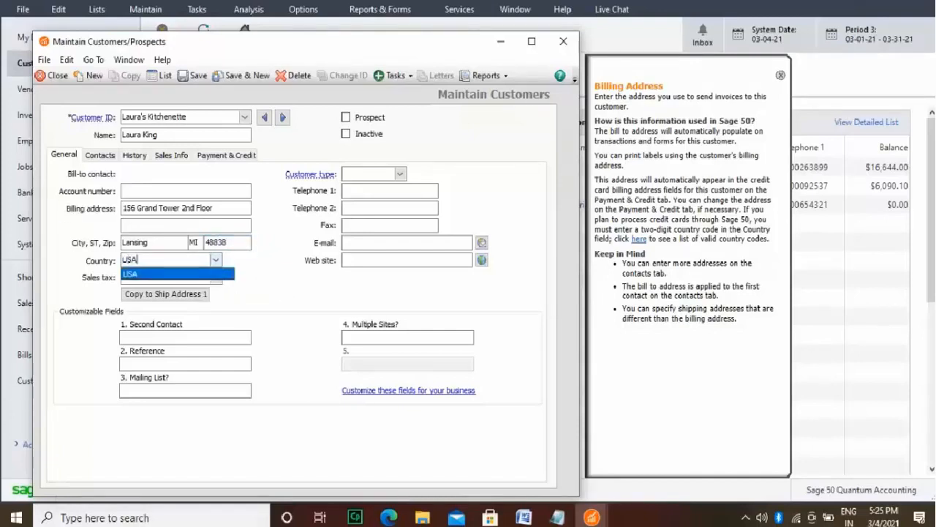
pyautogui.click(204, 275)
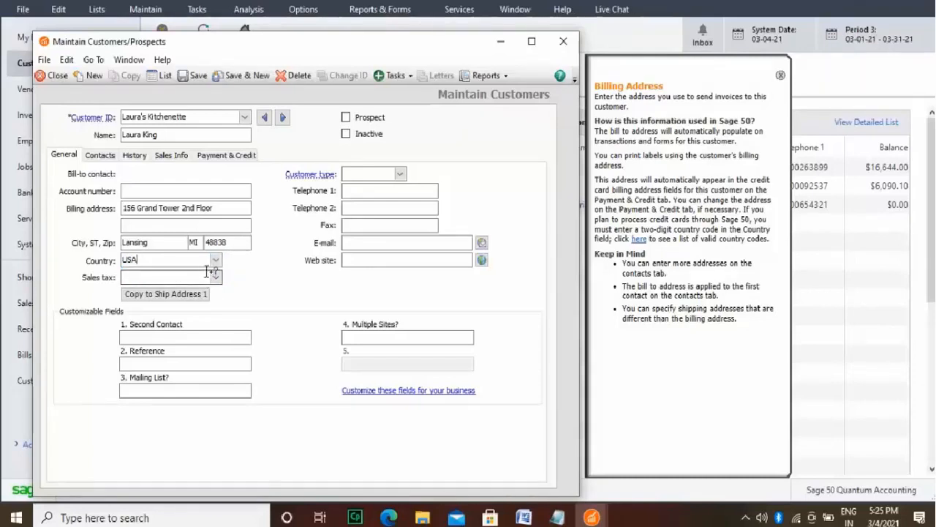
pyautogui.click(217, 278)
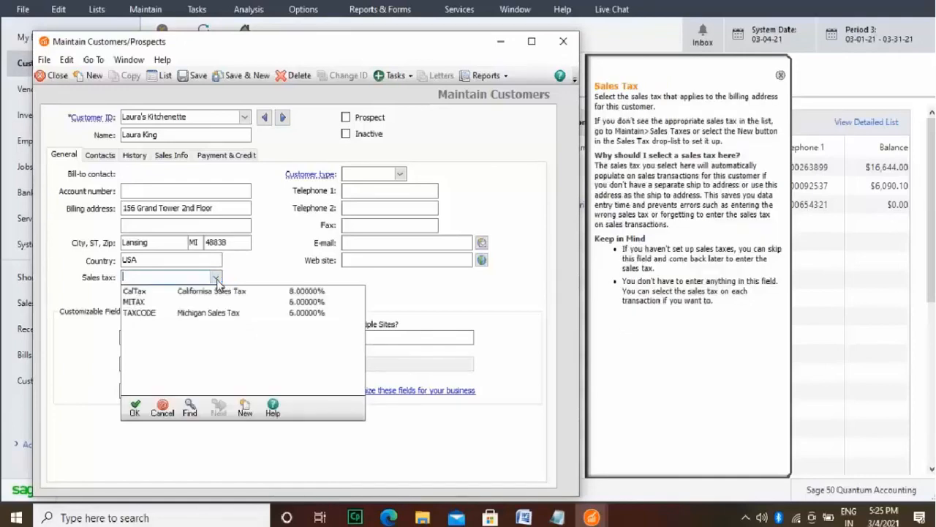
pyautogui.click(179, 313)
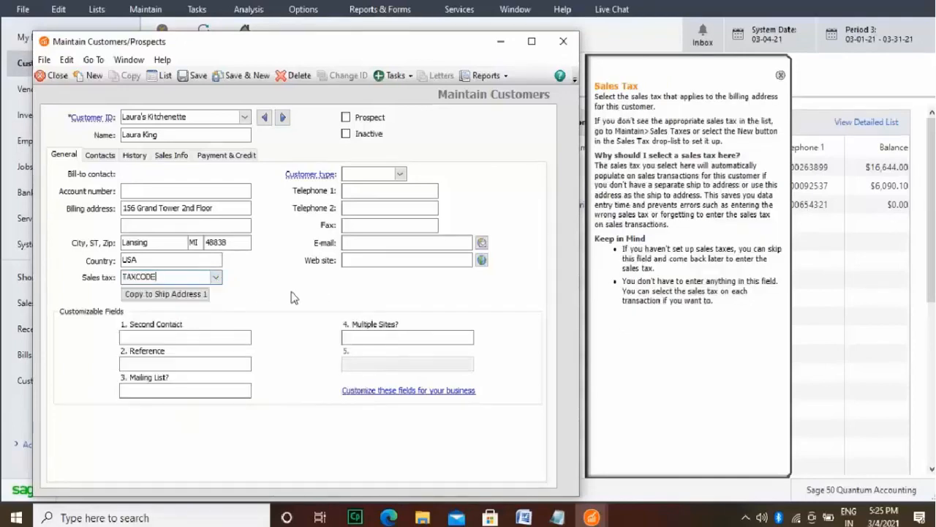
# Step: Set the customer type to "Hotel"
pyautogui.click(400, 175)
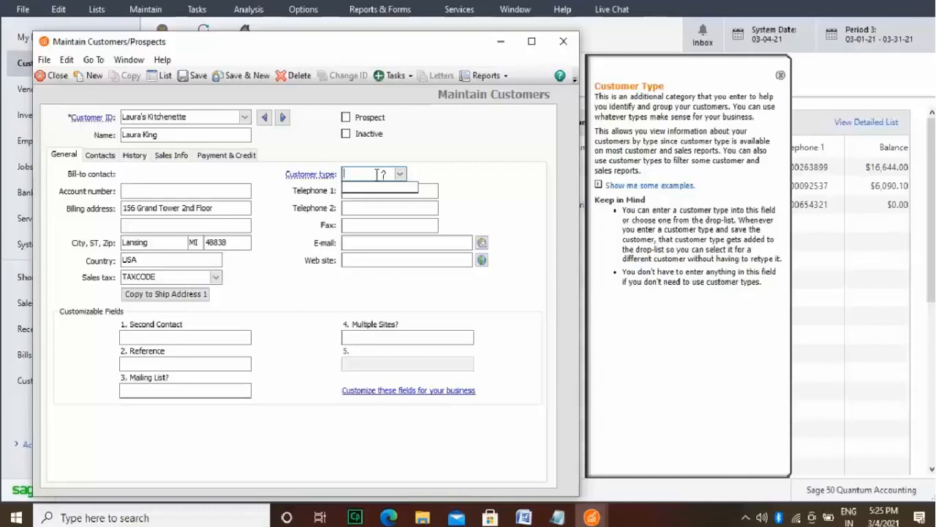
pyautogui.write('Hote')
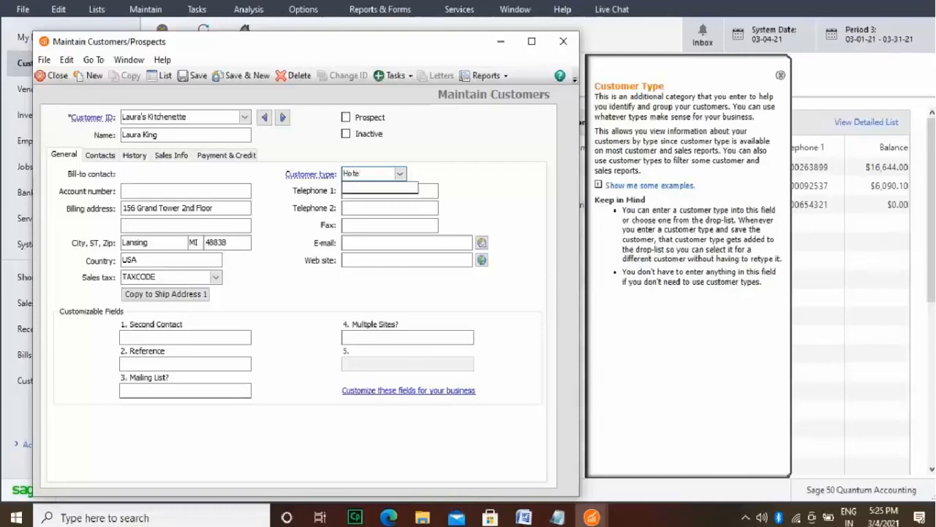
pyautogui.write('l Cl')
pyautogui.press('BackSpace')
pyautogui.press('BackSpace')
# Step: Enter the customer's main phone number as Telephone 1
pyautogui.click(433, 191)
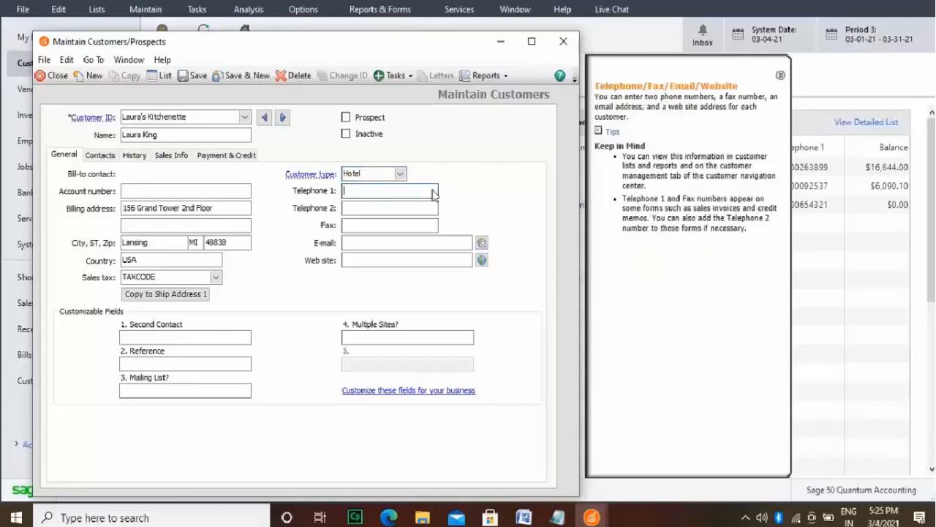
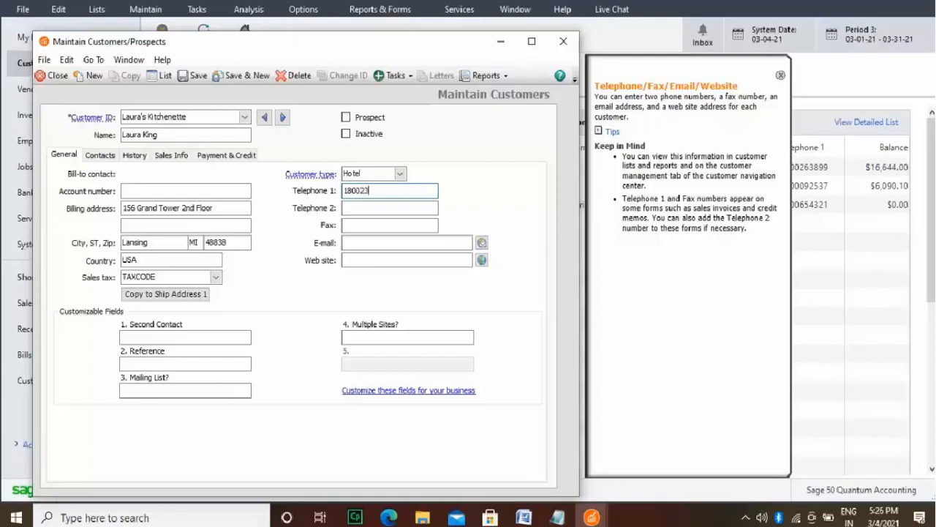
# Step: Enter the customer's second phone number as Telephone 2
pyautogui.click(406, 208)
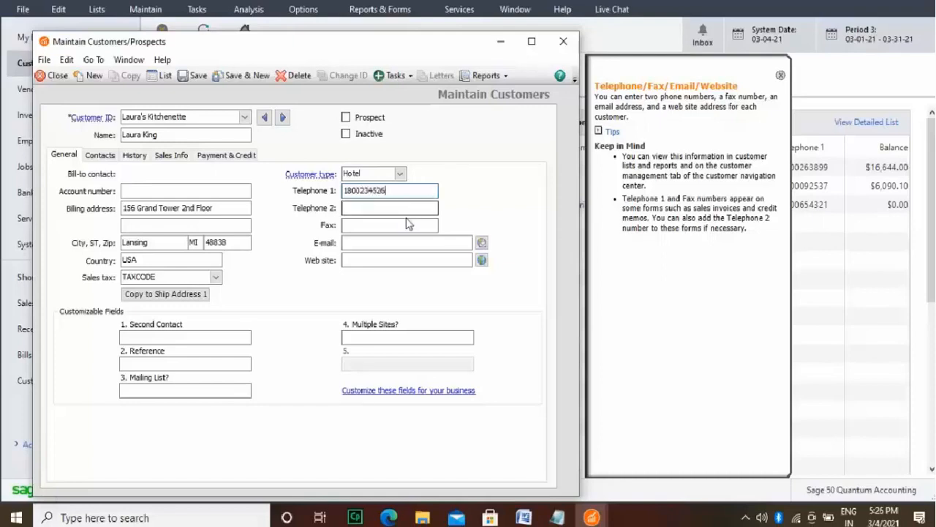
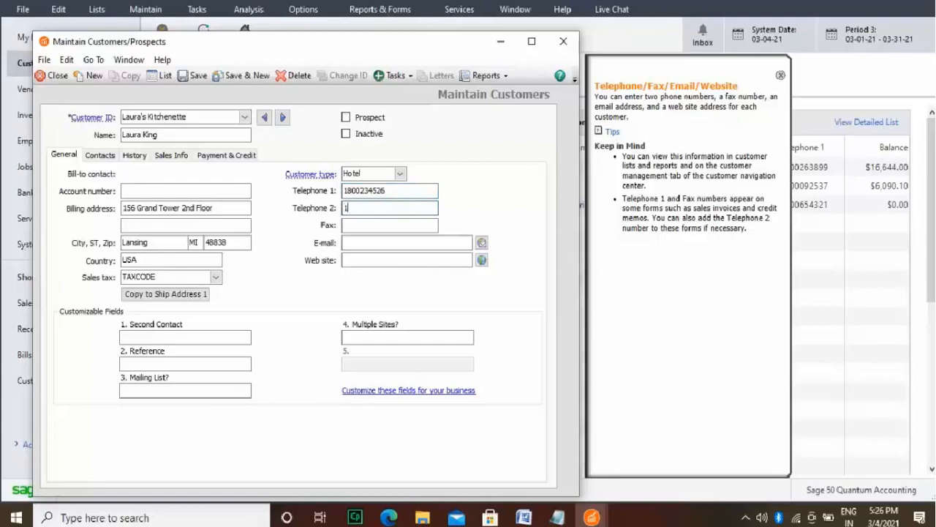
pyautogui.click(405, 225)
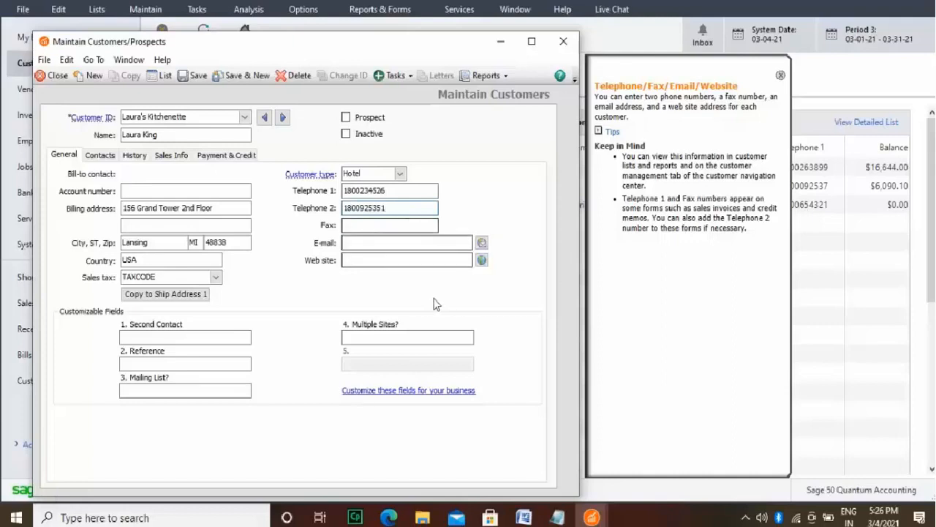
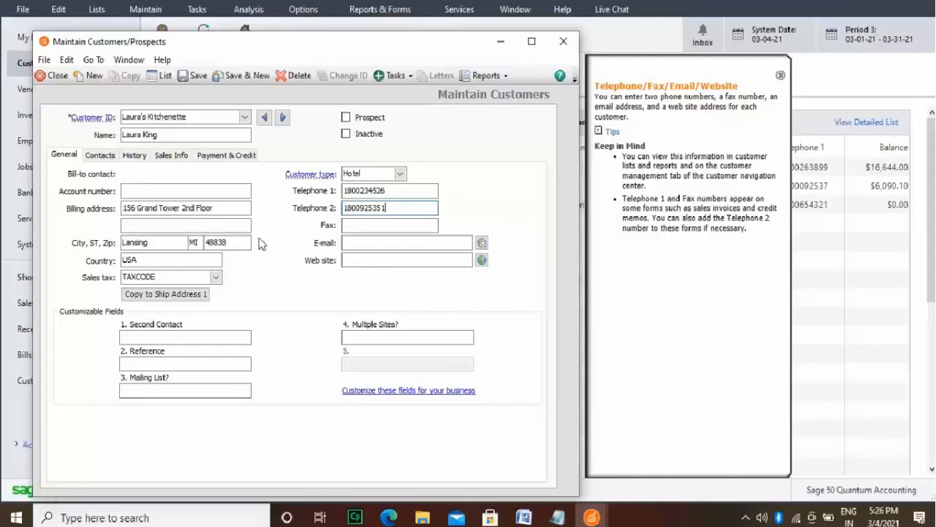
# Step: Enter the bill-to contact's name for the customer, with the title "Ms" plus first and last name
pyautogui.click(102, 156)
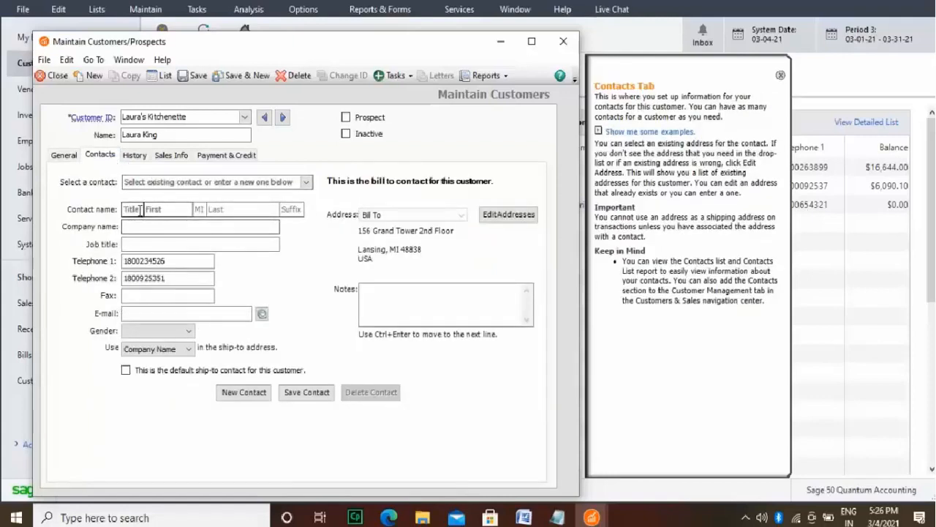
pyautogui.click(139, 210)
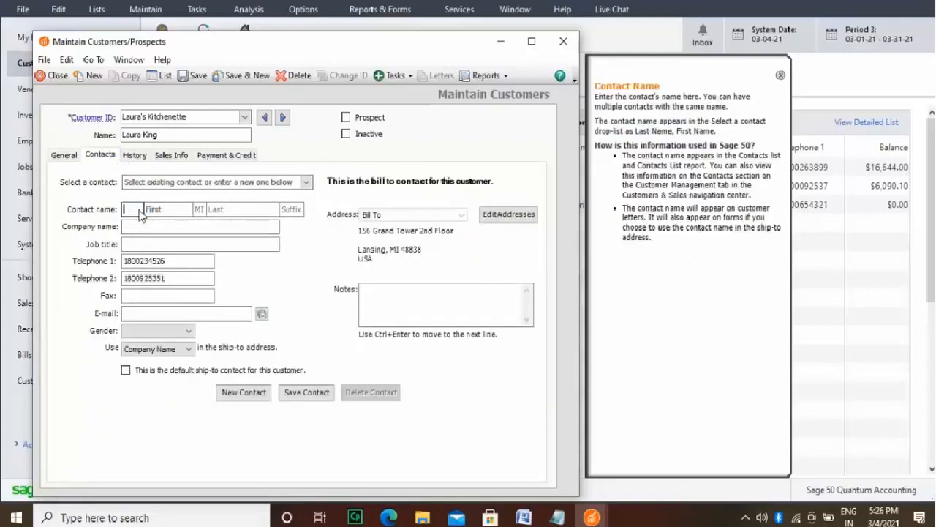
pyautogui.write('Ms')
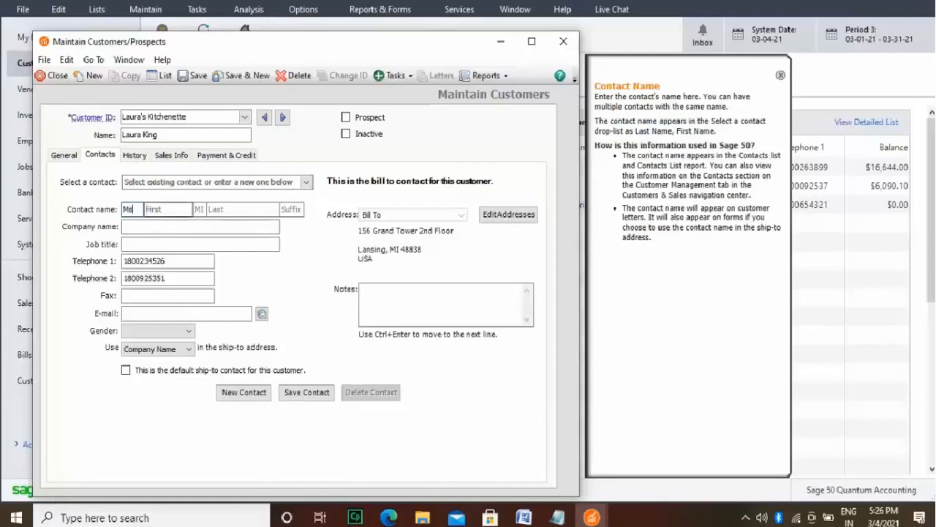
pyautogui.click(174, 210)
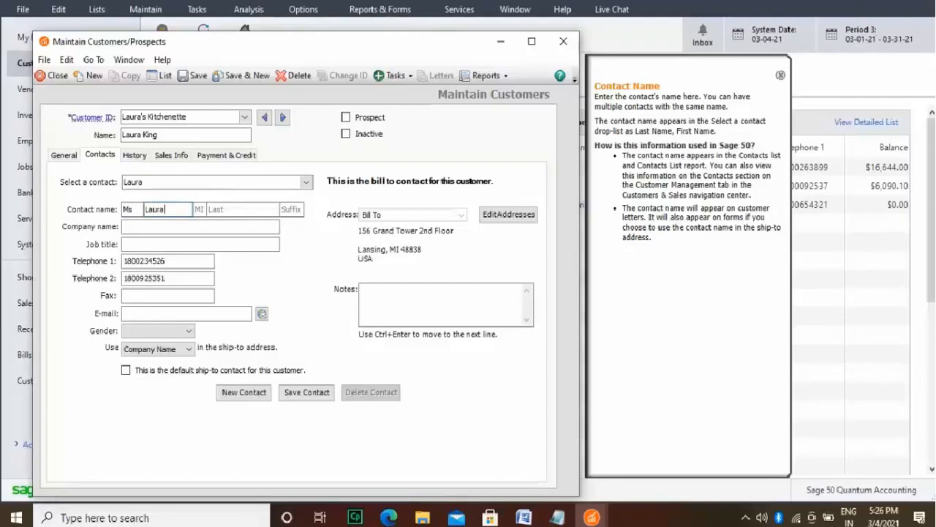
pyautogui.press('Tab')
pyautogui.click(249, 209)
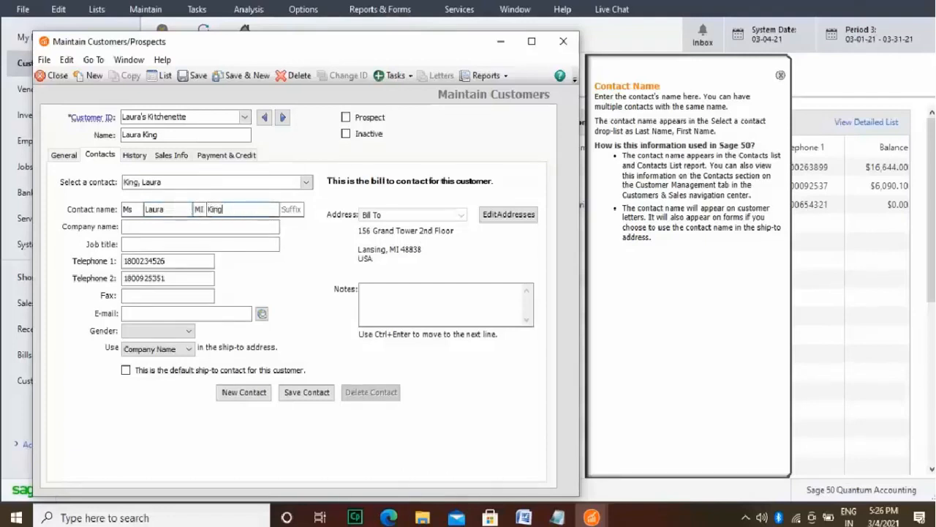
# Step: Reselect the bill-to contact from the existing contacts and save the modified customer record
pyautogui.click(266, 230)
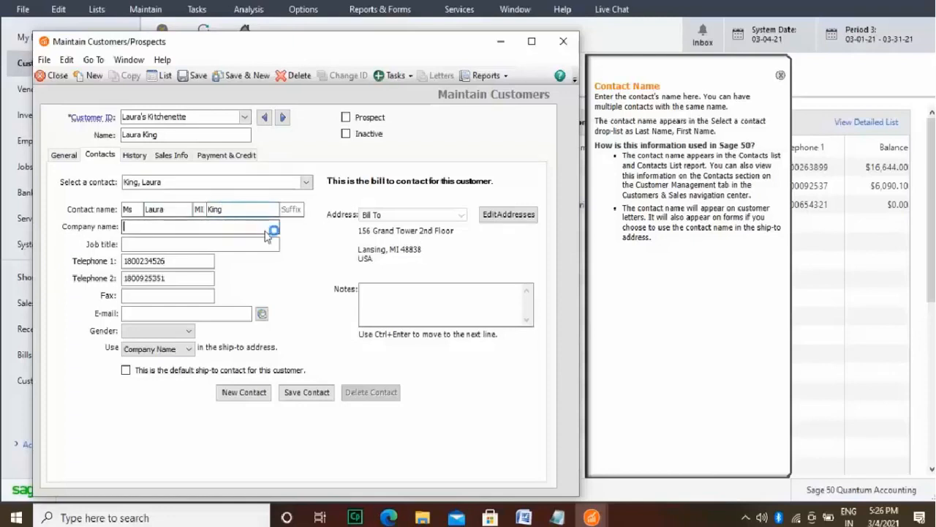
pyautogui.click(307, 182)
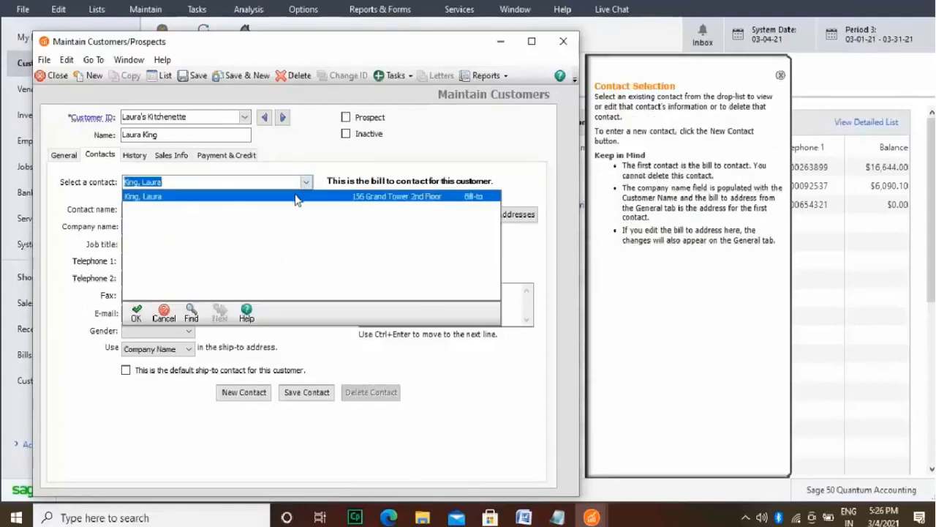
pyautogui.click(295, 196)
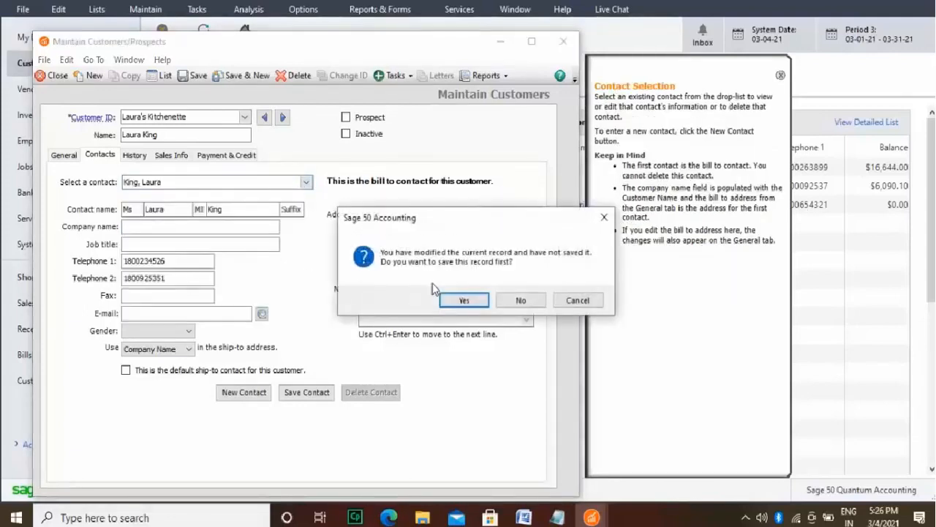
pyautogui.click(464, 300)
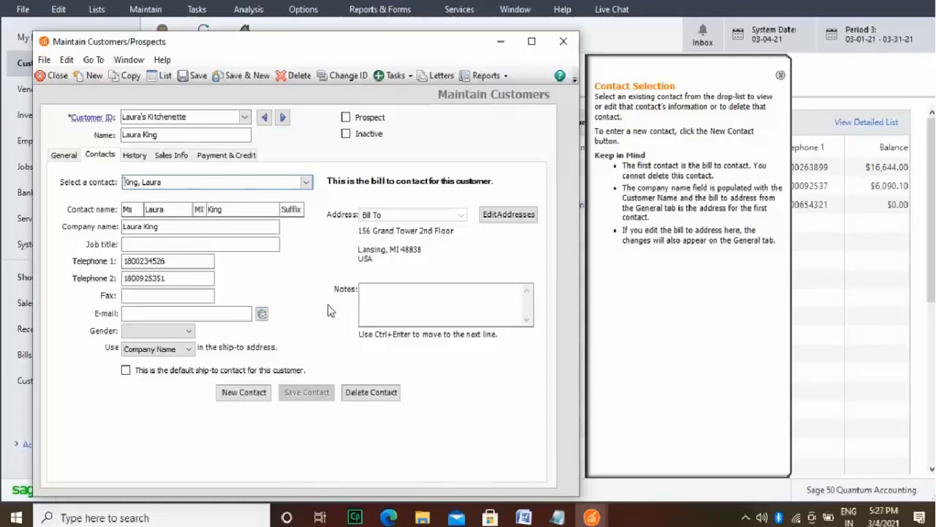
# Step: Set the customer's default shipping method to UPS Ground, and save the record while starting a new customer
pyautogui.click(175, 161)
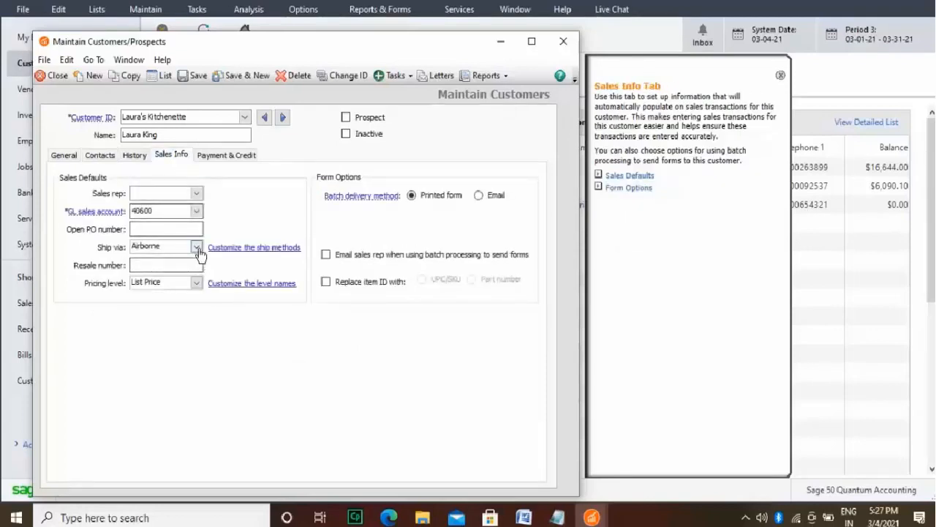
pyautogui.click(196, 247)
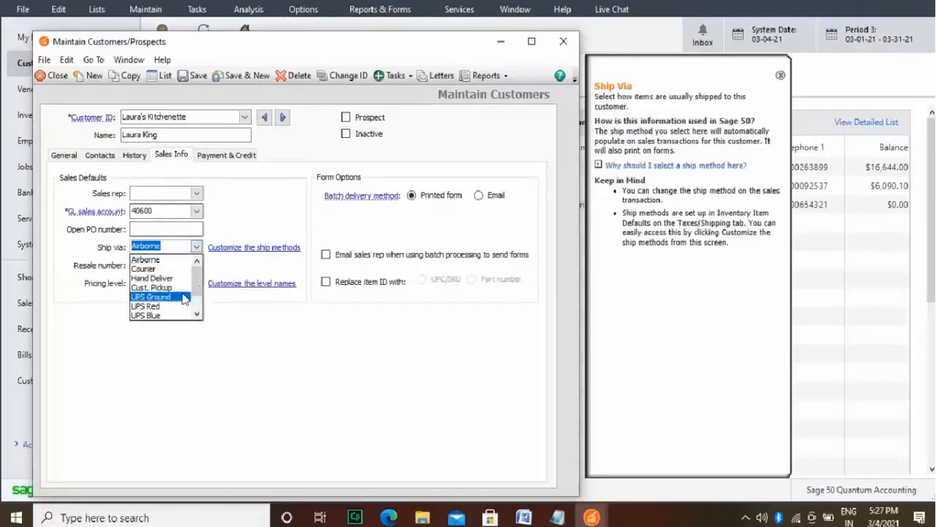
pyautogui.click(184, 296)
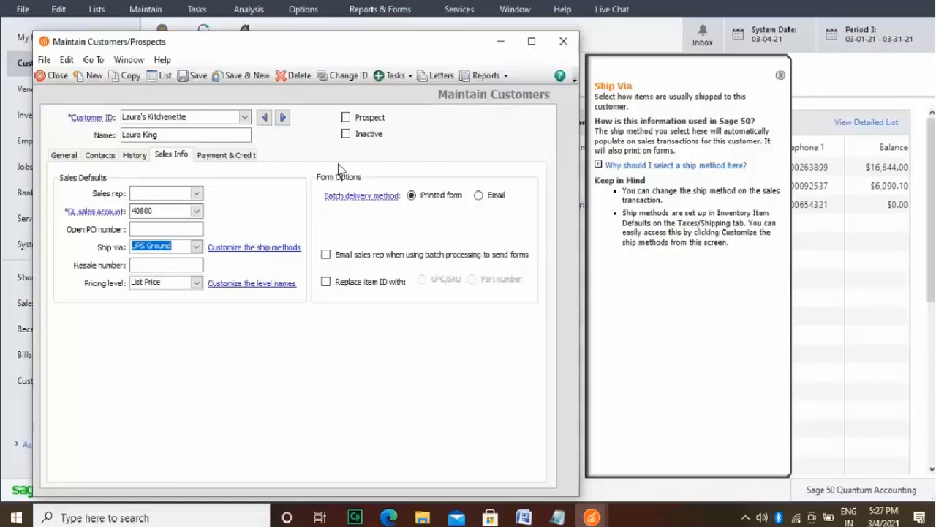
pyautogui.click(241, 78)
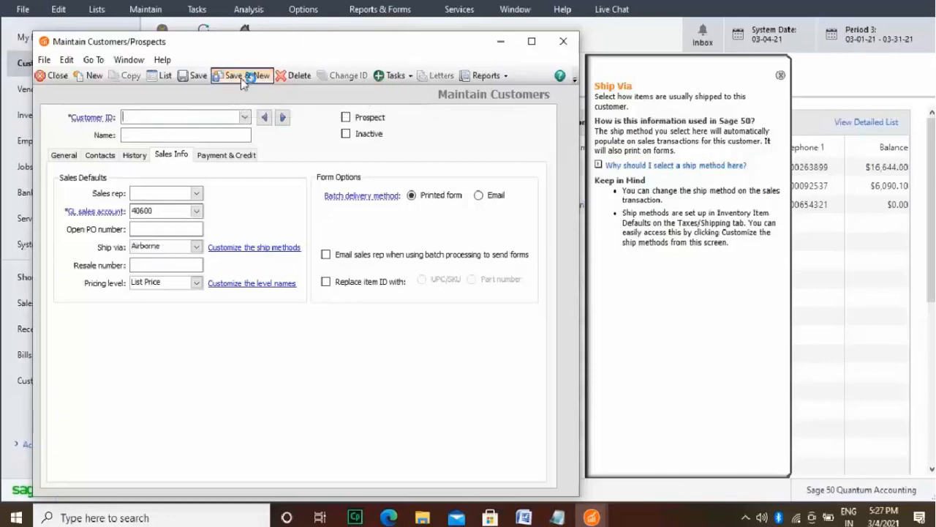
# Step: Enter the new customer's ID, using the customer's name as the identifier
pyautogui.click(218, 117)
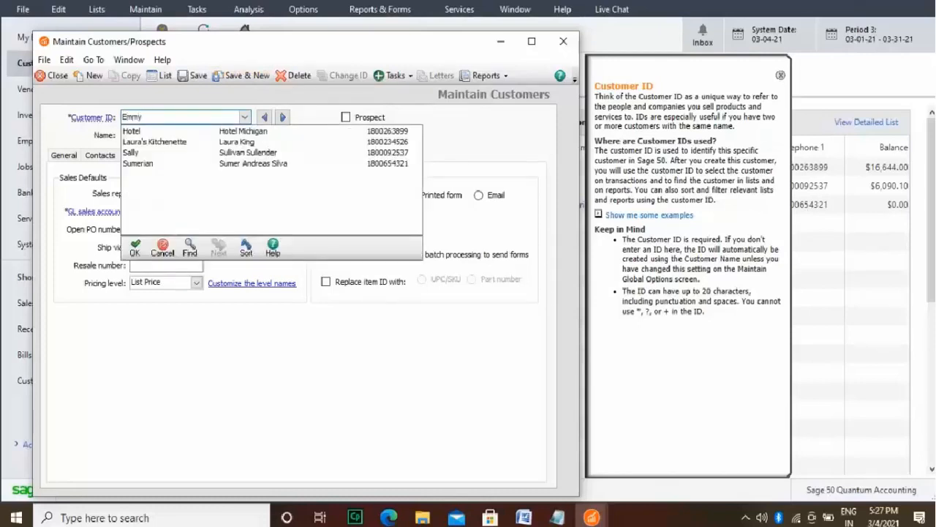
pyautogui.click(136, 247)
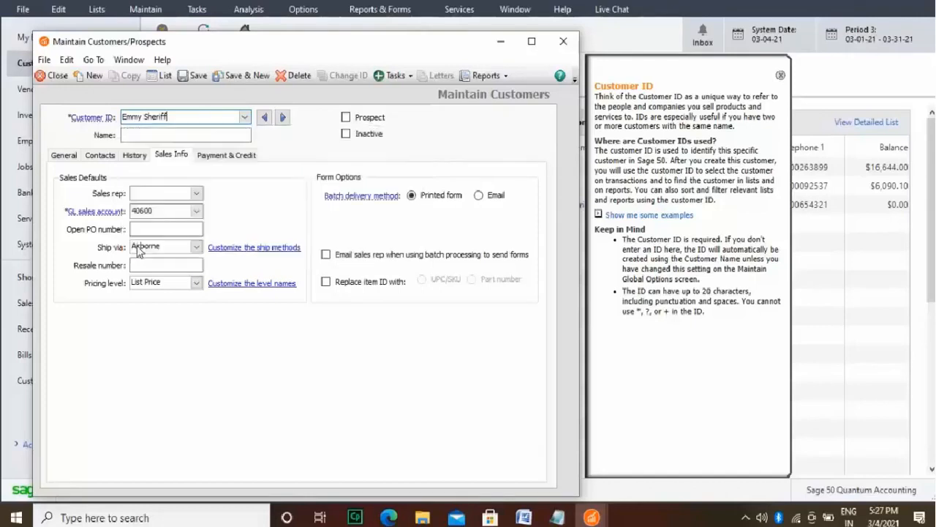
# Step: Enter the new customer's full name in the Name field
pyautogui.click(195, 135)
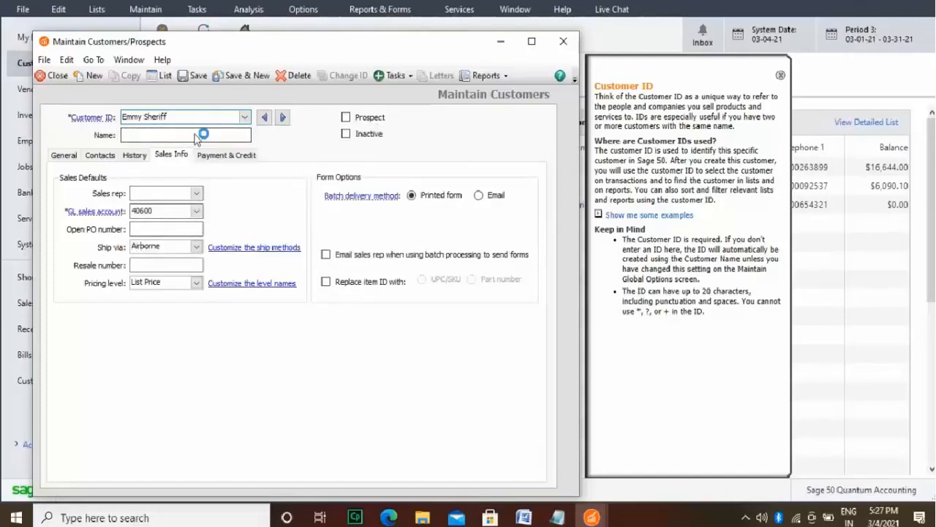
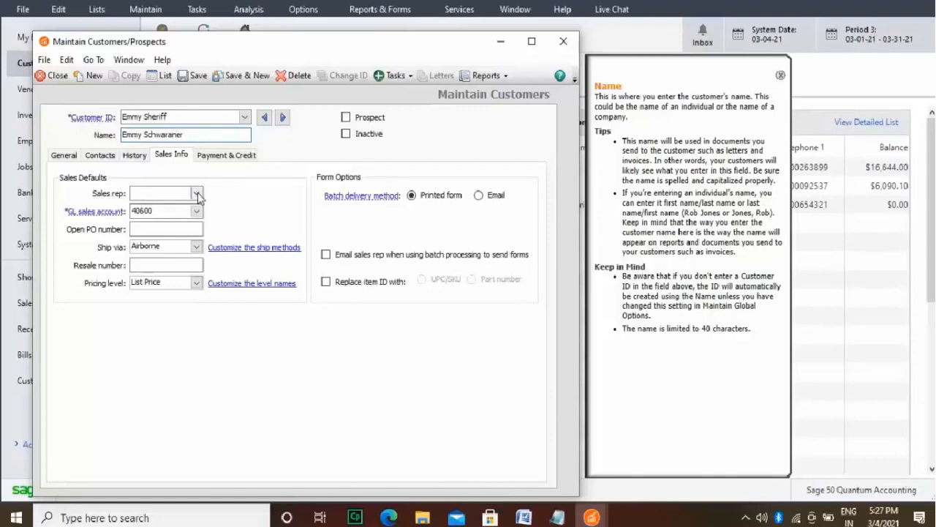
# Step: Enter the customer's apartment details and move them from the account number field to the first billing address line
pyautogui.click(76, 158)
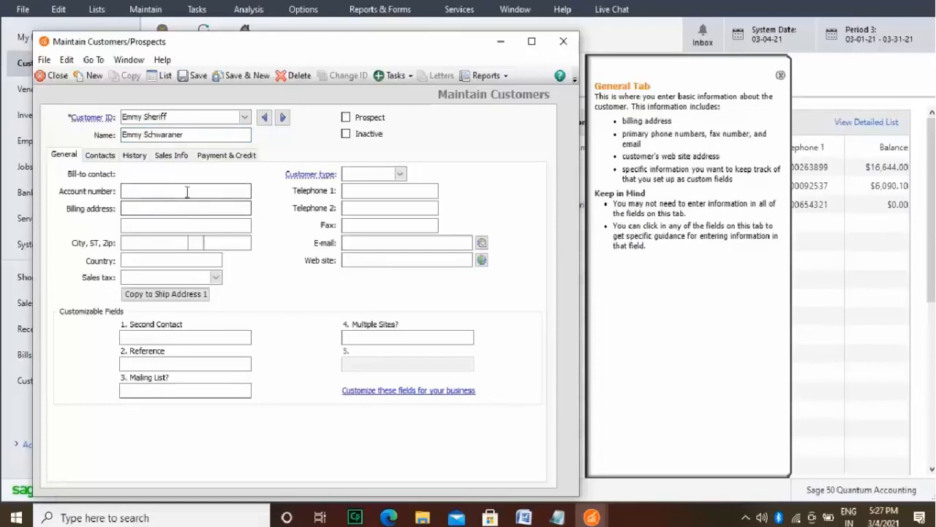
pyautogui.click(187, 192)
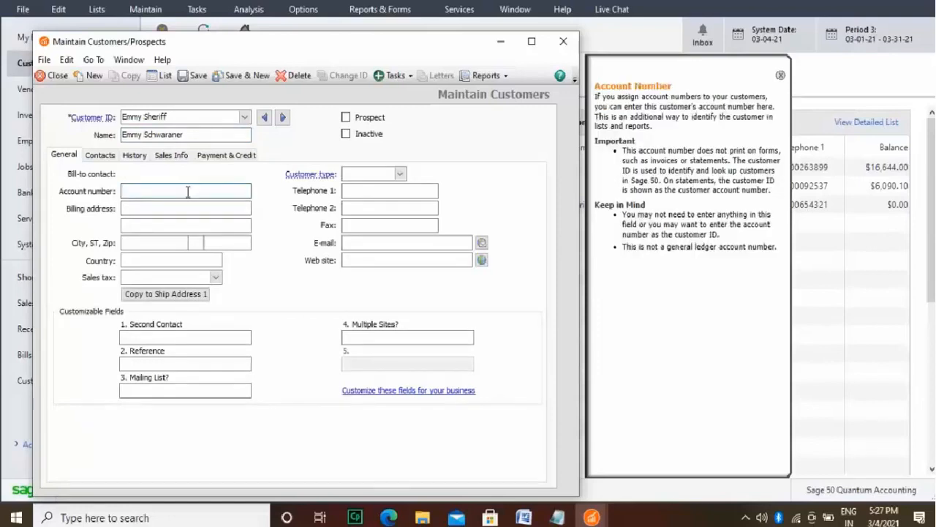
pyautogui.write('10th Floor Apartment')
pyautogui.click(188, 208)
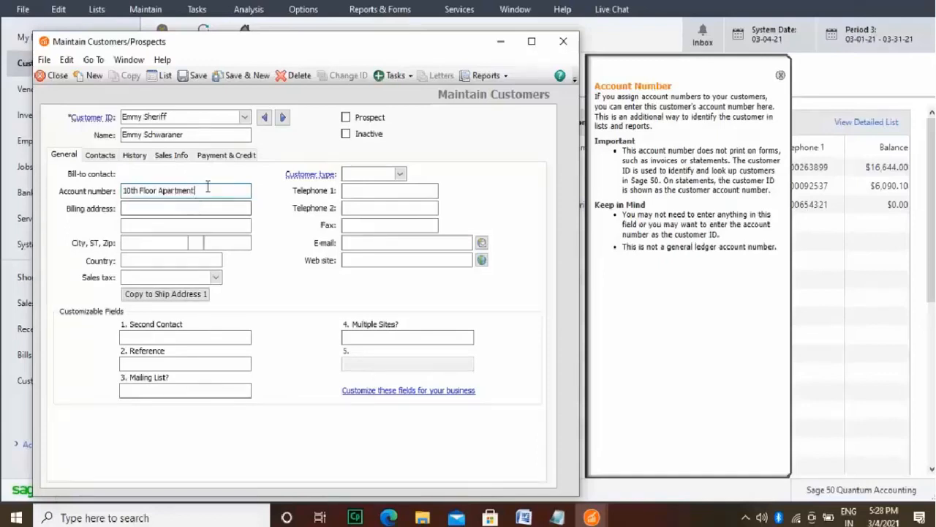
pyautogui.moveTo(196, 190); pyautogui.dragTo(121, 190)
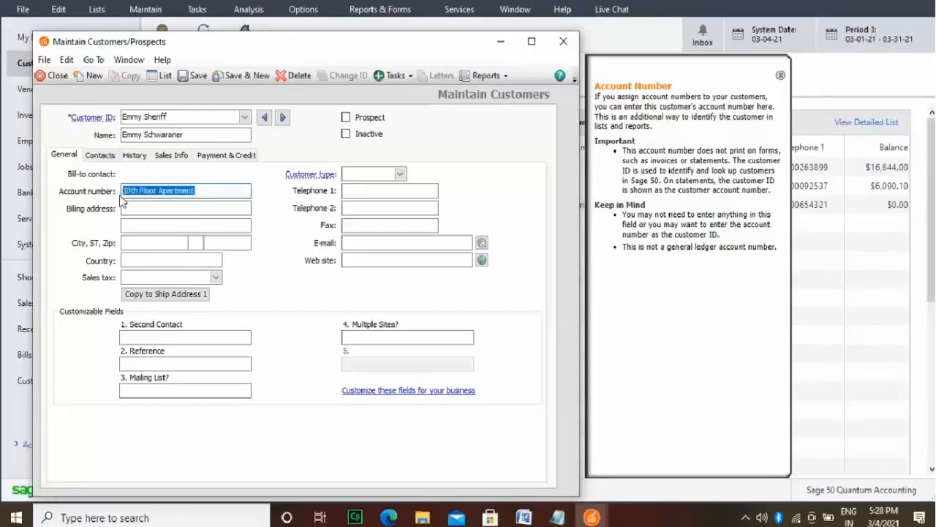
pyautogui.hotkey('ctrl', 'x')
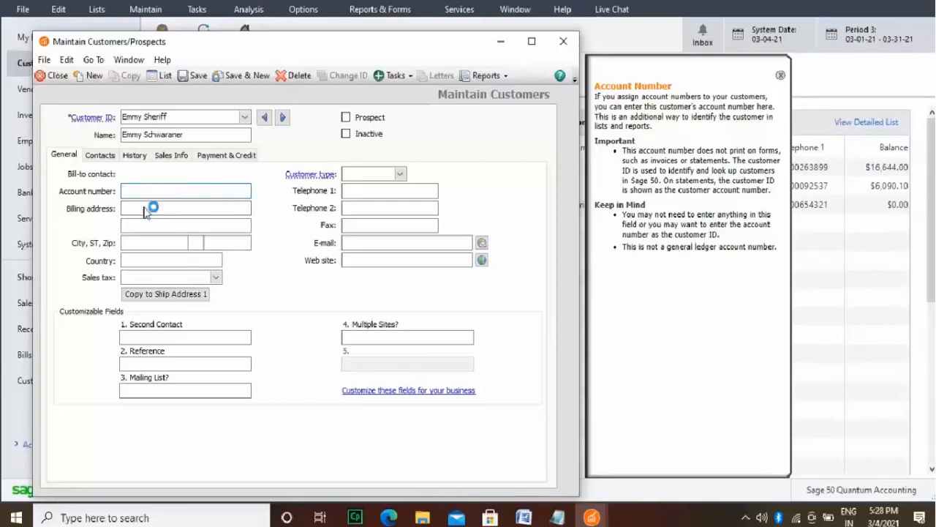
pyautogui.click(145, 207)
pyautogui.hotkey('ctrl', 'v')
# Step: Enter the customer's street as the second billing address line
pyautogui.click(184, 225)
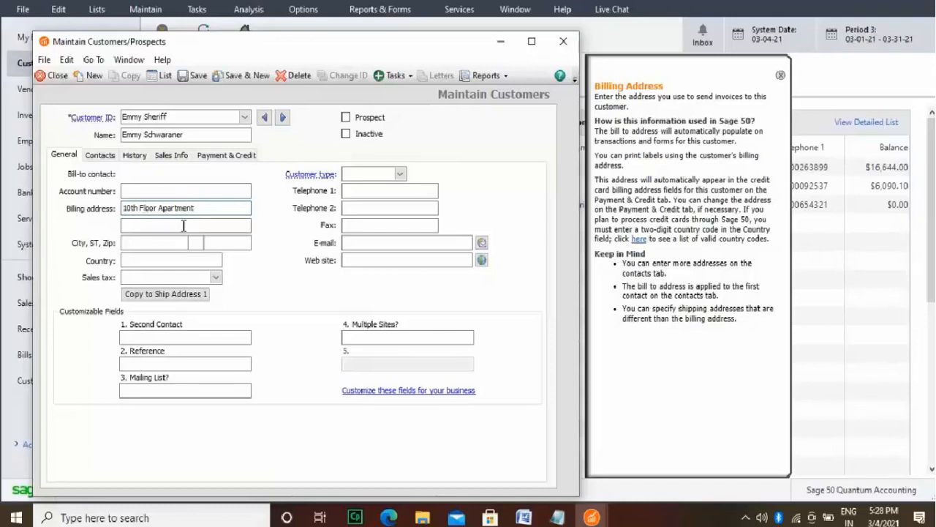
pyautogui.write('Ro')
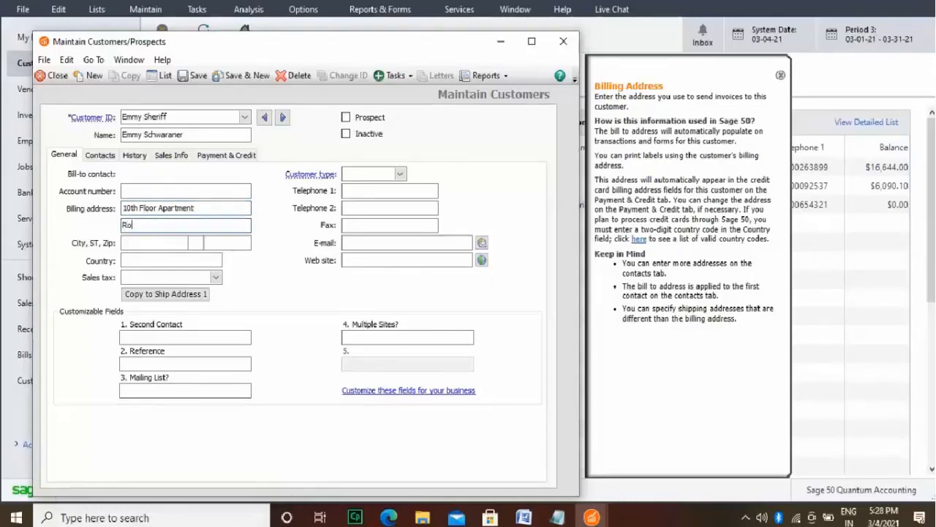
pyautogui.write('nal Raegan Bouvevard')
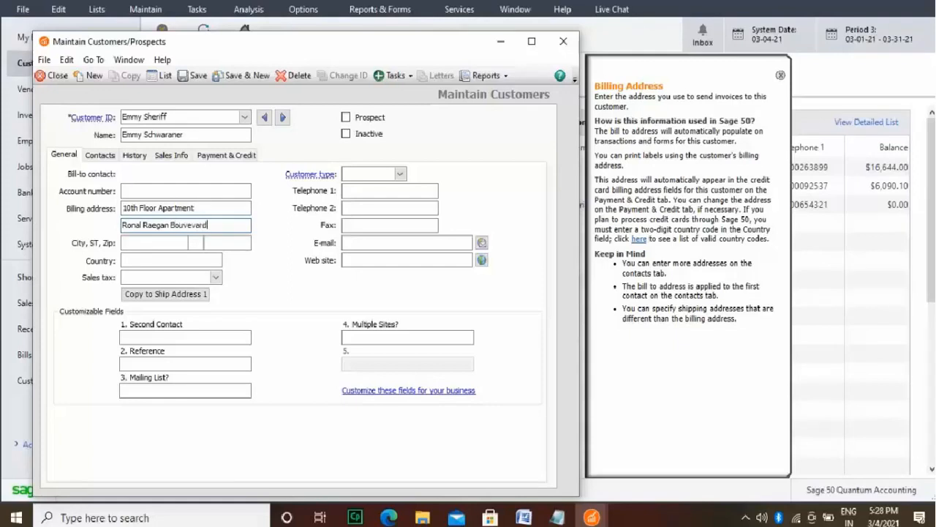
pyautogui.write(' Memorial')
# Step: Enter the city of the customer's billing address, using the existing suggestion
pyautogui.click(182, 245)
pyautogui.write('Lo')
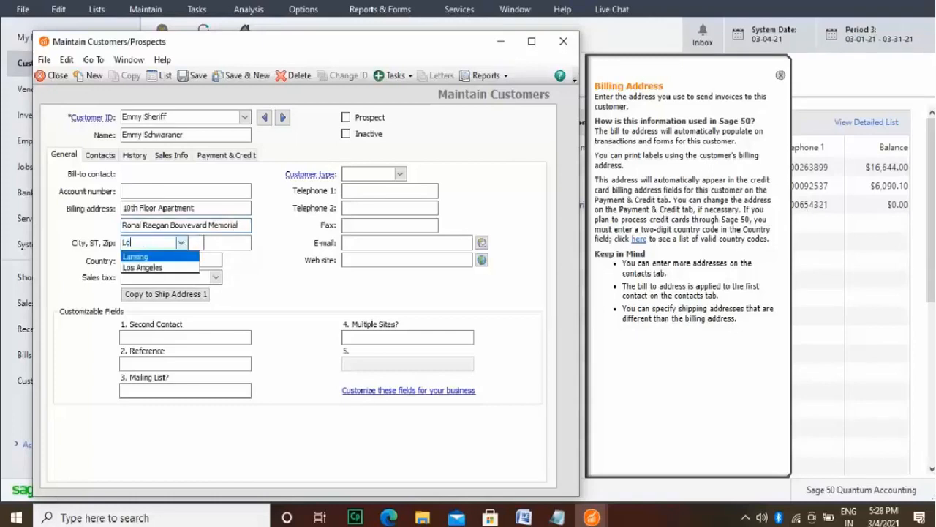
pyautogui.write('sA')
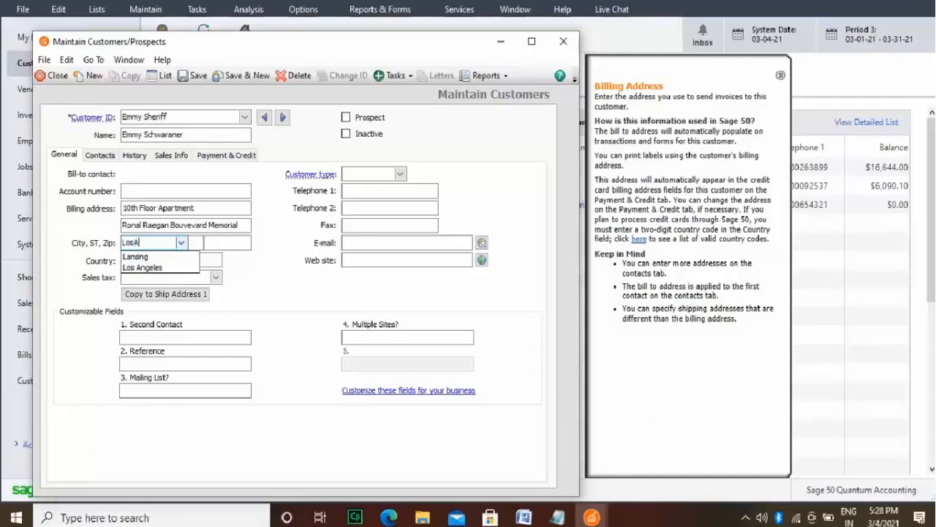
pyautogui.write('ngeles')
pyautogui.click(146, 266)
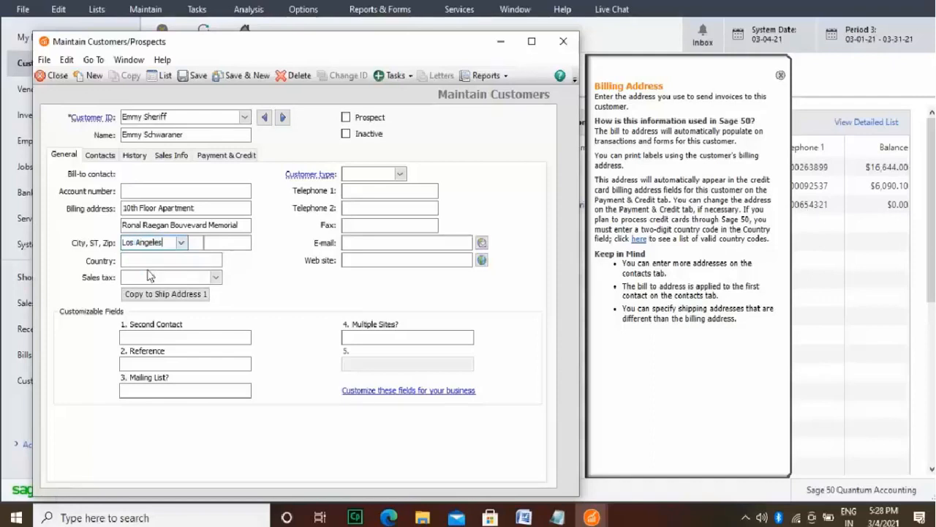
# Step: Enter the state and ZIP code of the customer's billing address
pyautogui.click(193, 242)
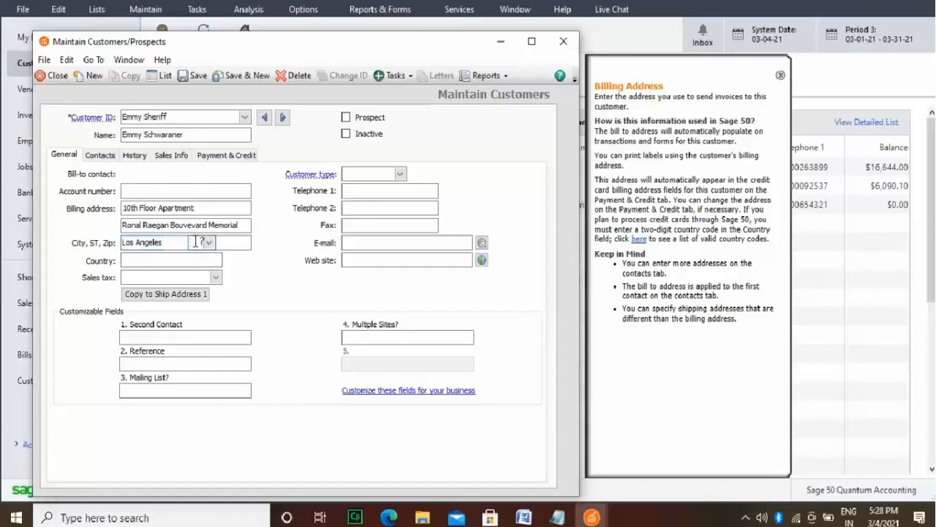
pyautogui.write('CA')
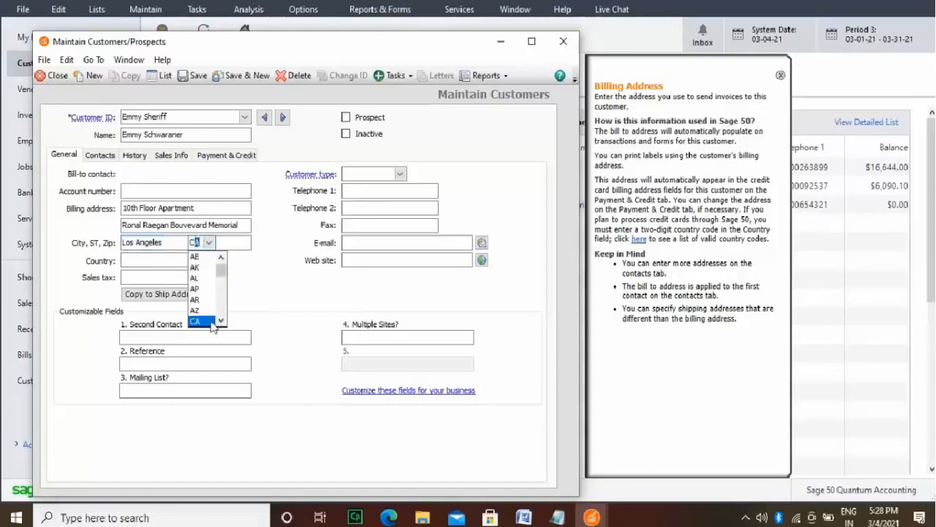
pyautogui.click(209, 322)
pyautogui.click(241, 242)
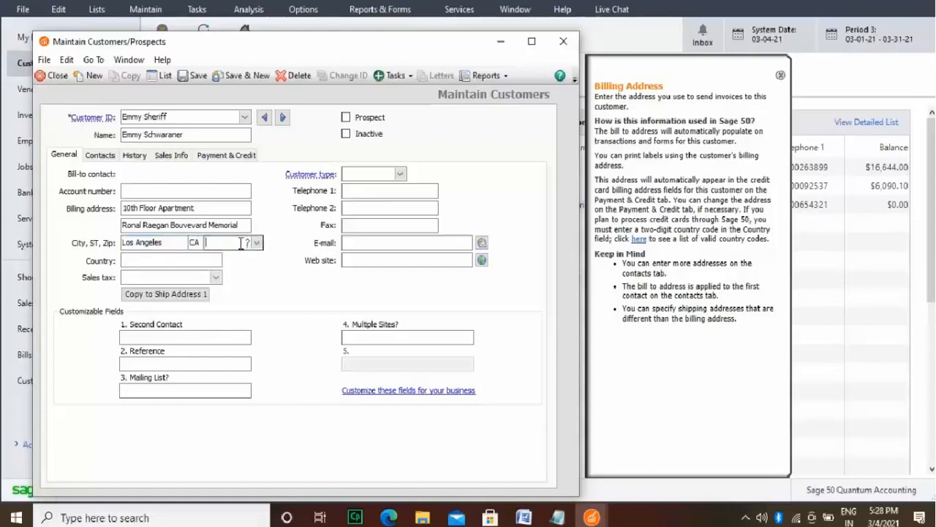
pyautogui.write('12435')
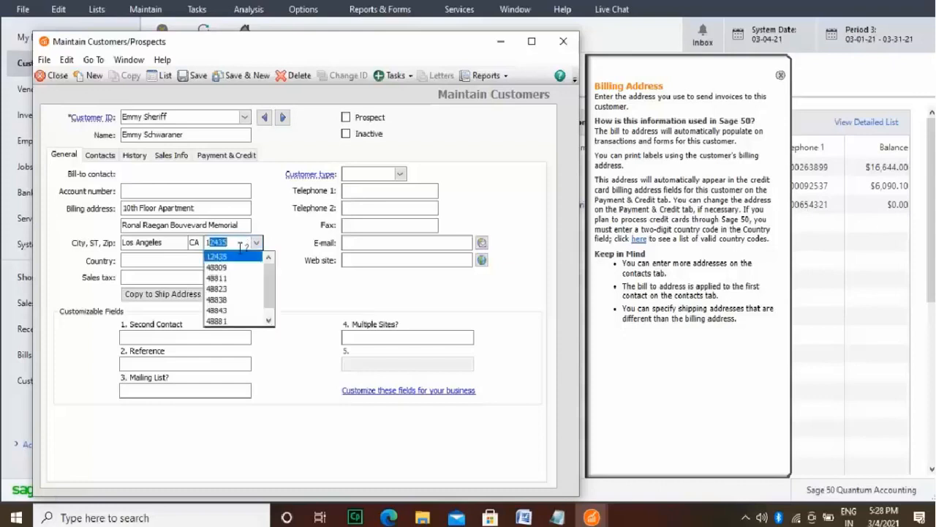
# Step: Set the country of the customer's billing address to USA, using the existing suggestion
pyautogui.click(210, 260)
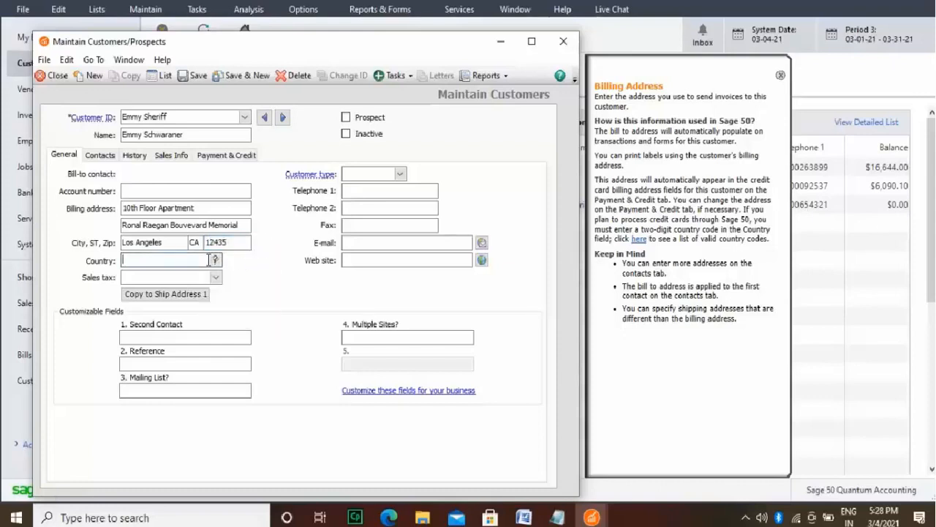
pyautogui.write('USA')
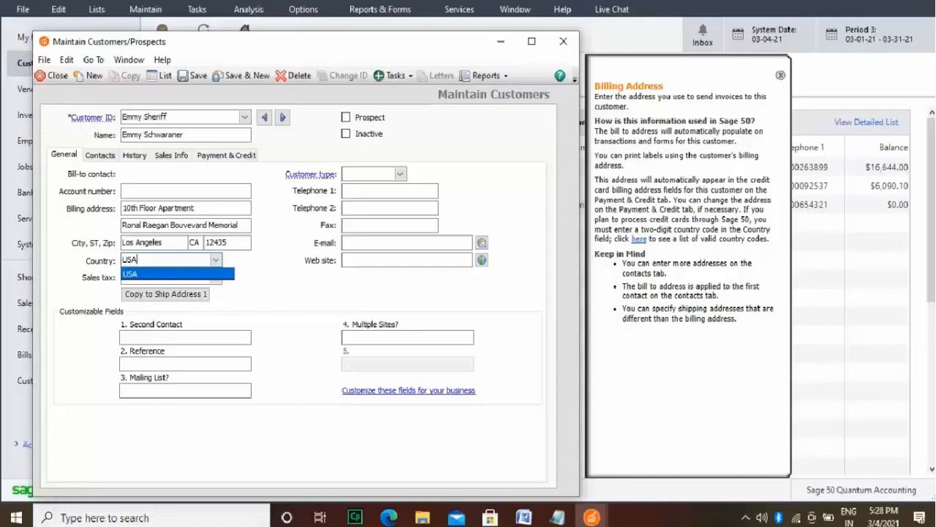
pyautogui.click(207, 275)
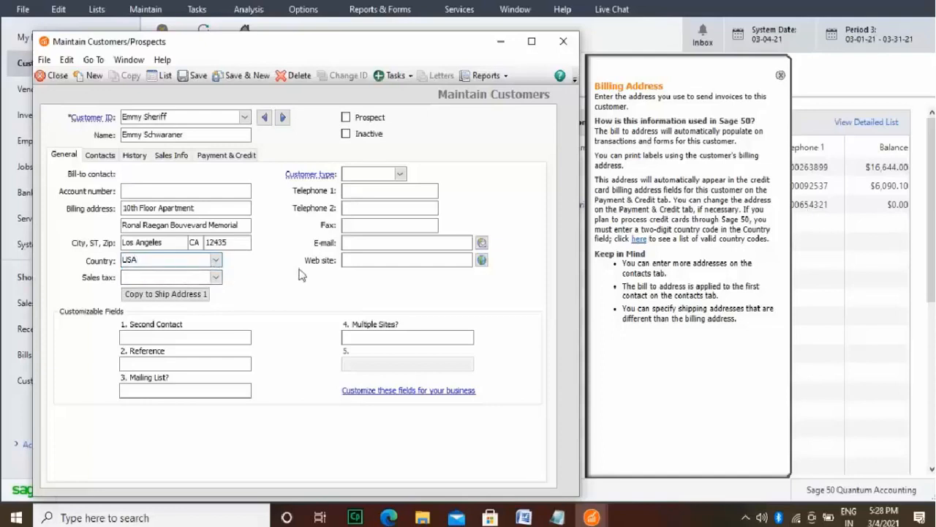
# Step: Set the customer type to Security and assign the CalTax sales tax to the customer
pyautogui.click(401, 174)
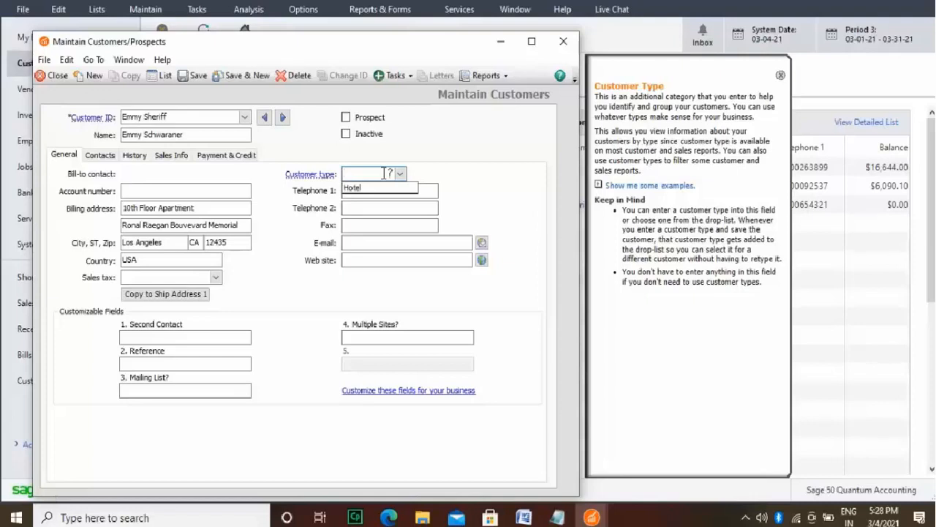
pyautogui.write('Secu')
pyautogui.write('ir')
pyautogui.write('rit')
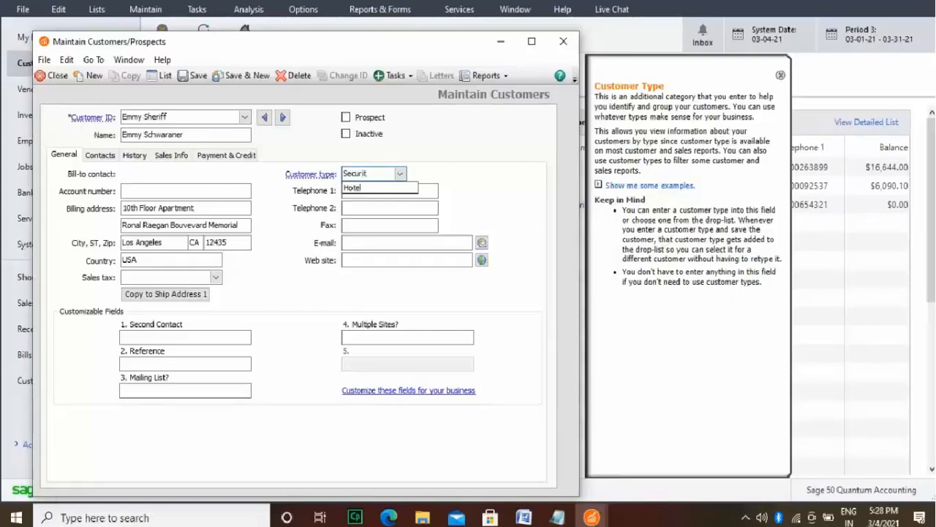
pyautogui.write('yy')
pyautogui.click(289, 259)
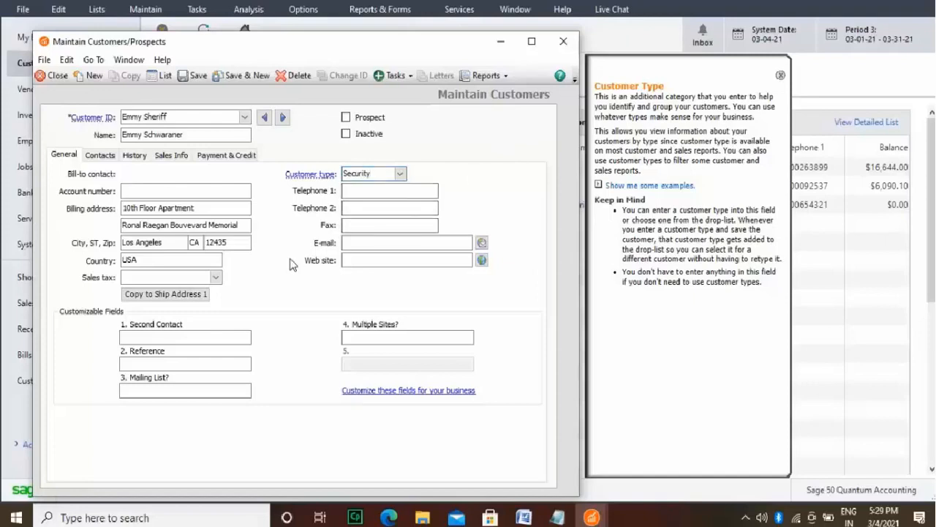
pyautogui.click(216, 278)
pyautogui.click(205, 291)
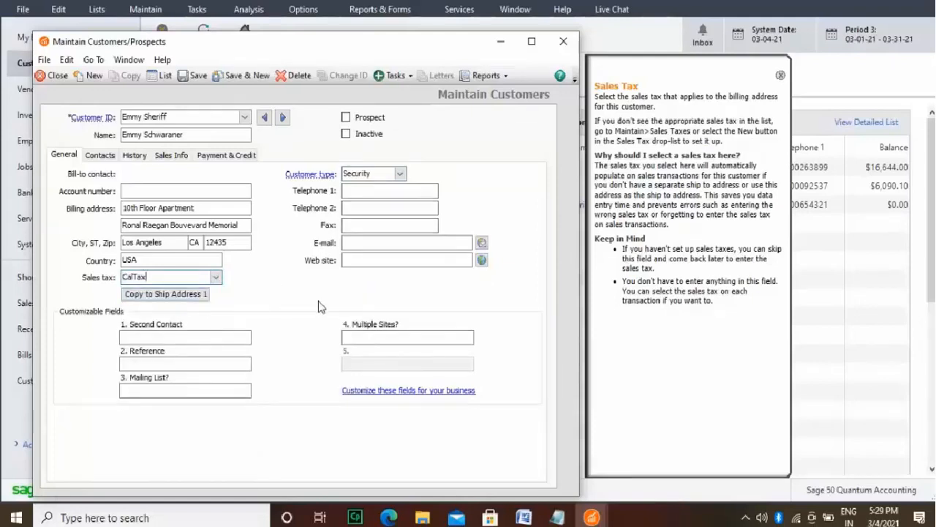
# Step: Enter the customer's bill-to contact with the title Ms. and the contact's first and last name
pyautogui.click(107, 156)
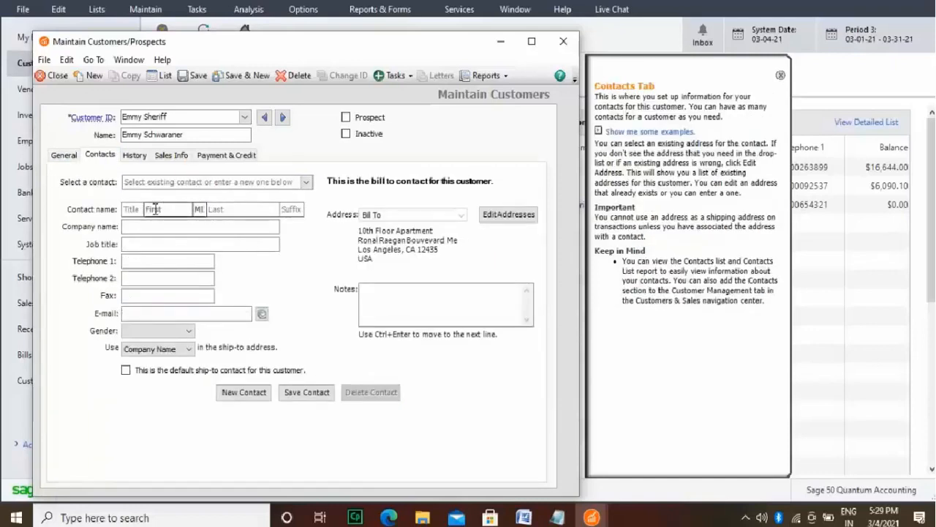
pyautogui.click(139, 209)
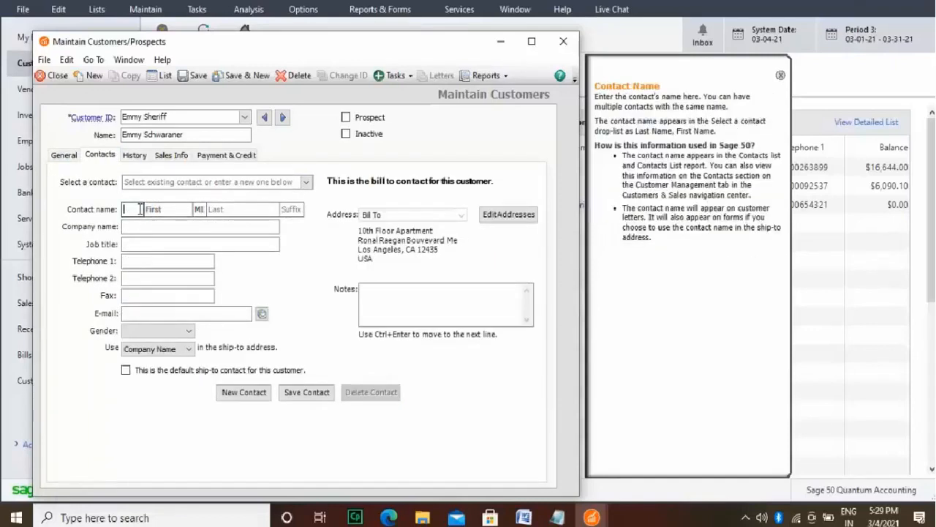
pyautogui.write('Ms.')
pyautogui.click(167, 209)
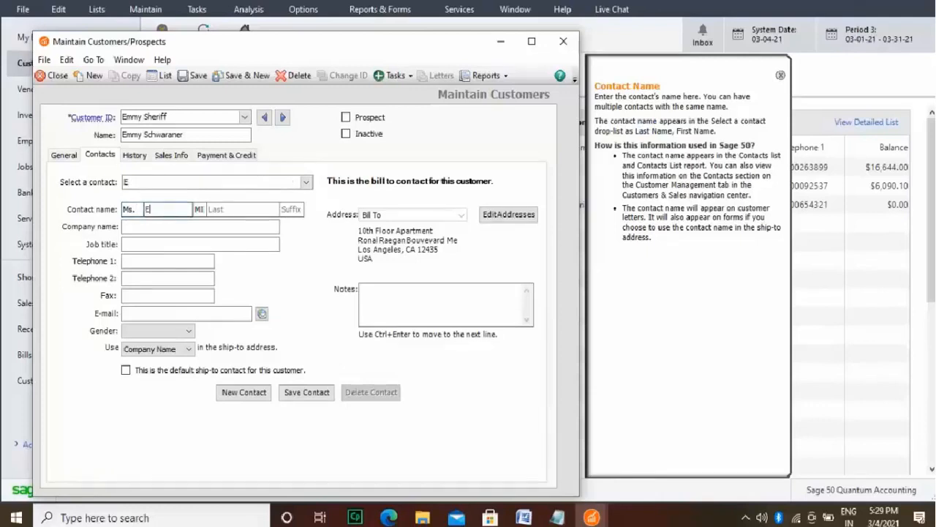
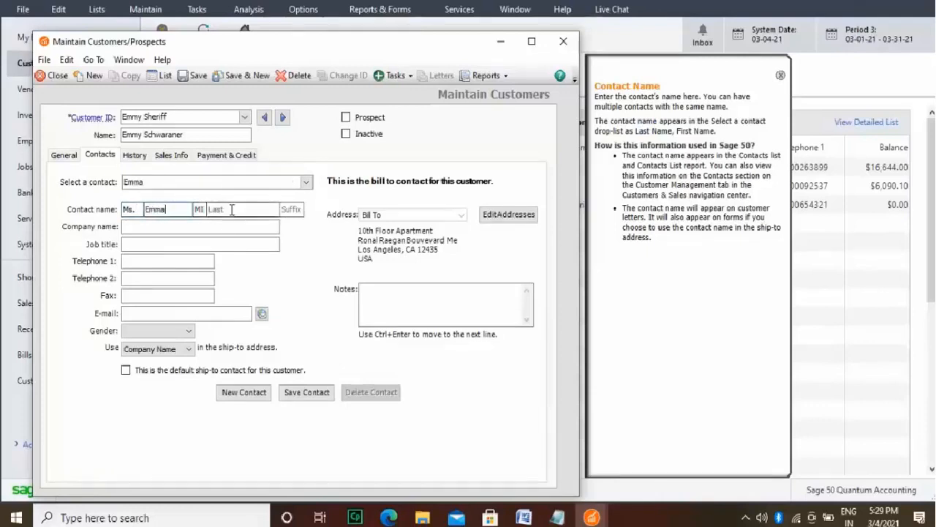
pyautogui.click(232, 209)
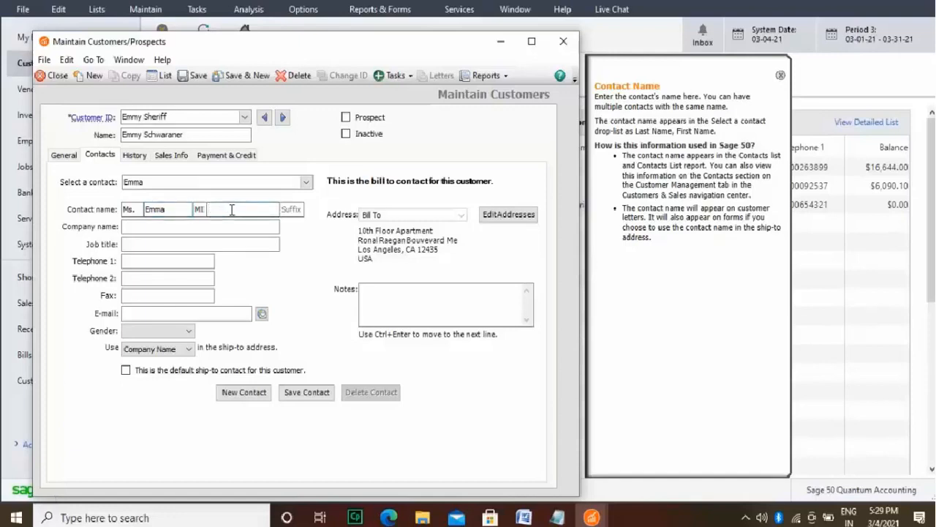
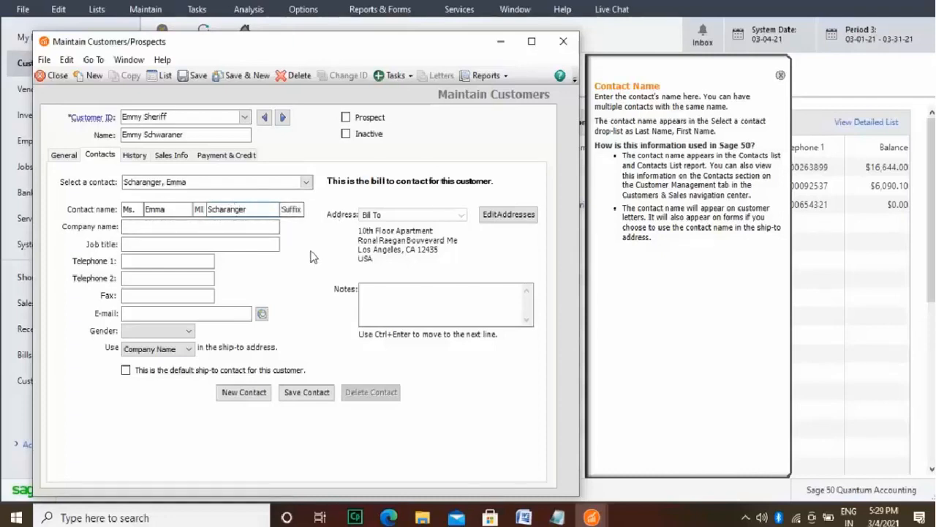
# Step: Open the customer's list of contacts and agree to save the new record with its bill-to contact
pyautogui.click(306, 183)
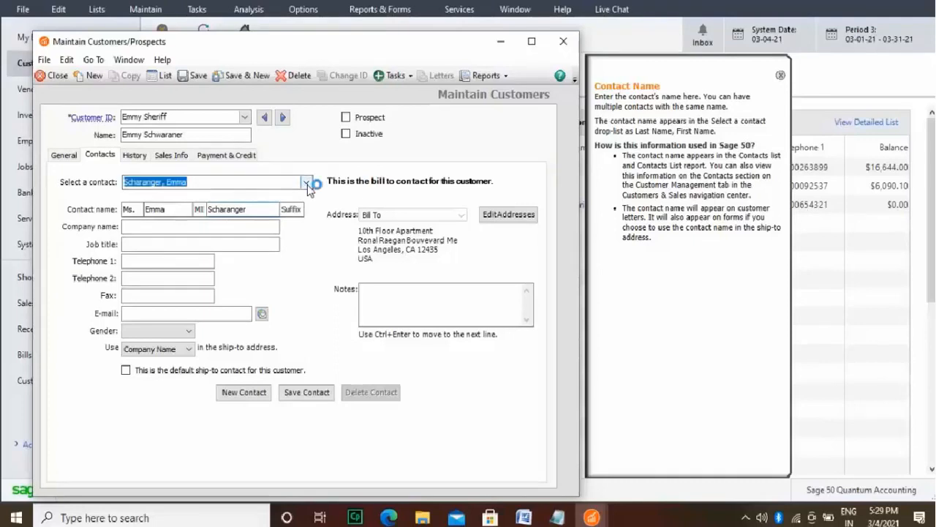
pyautogui.click(303, 196)
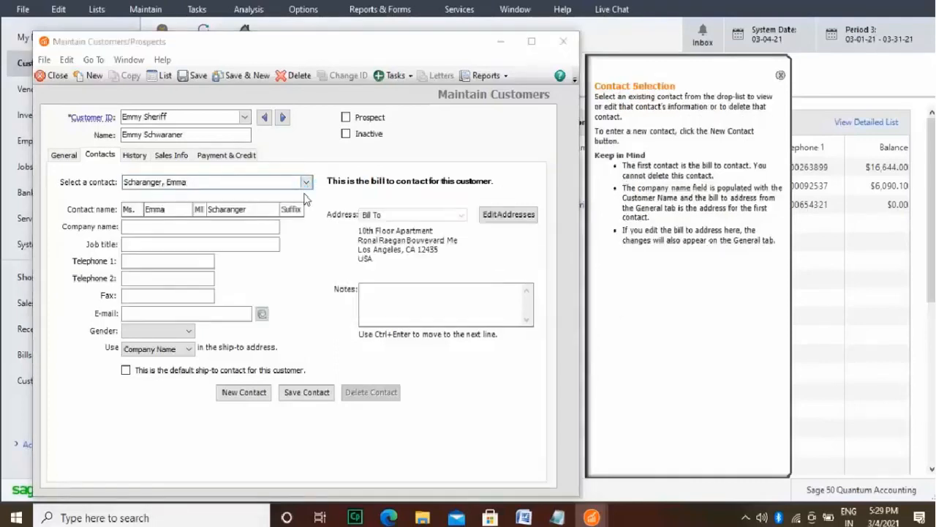
pyautogui.click(459, 299)
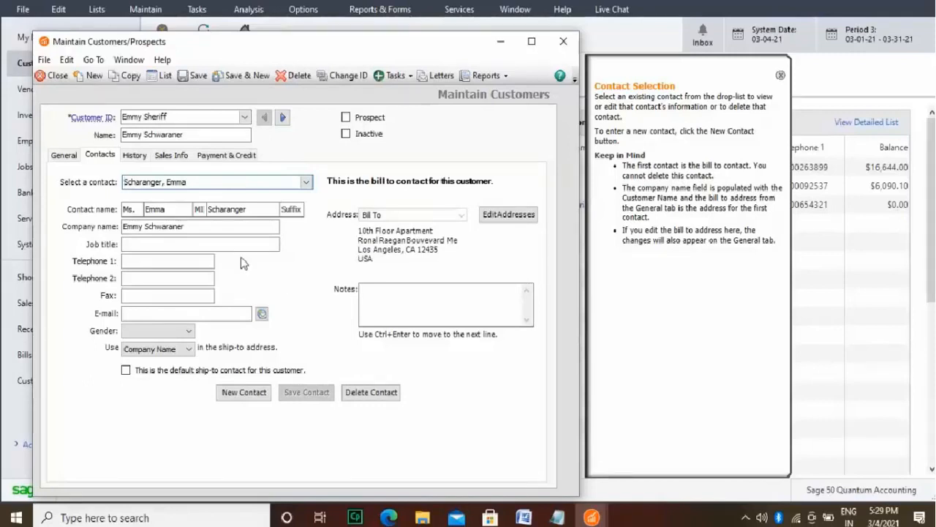
# Step: Set the contact's gender to Female and enter the contact's primary telephone number
pyautogui.click(191, 335)
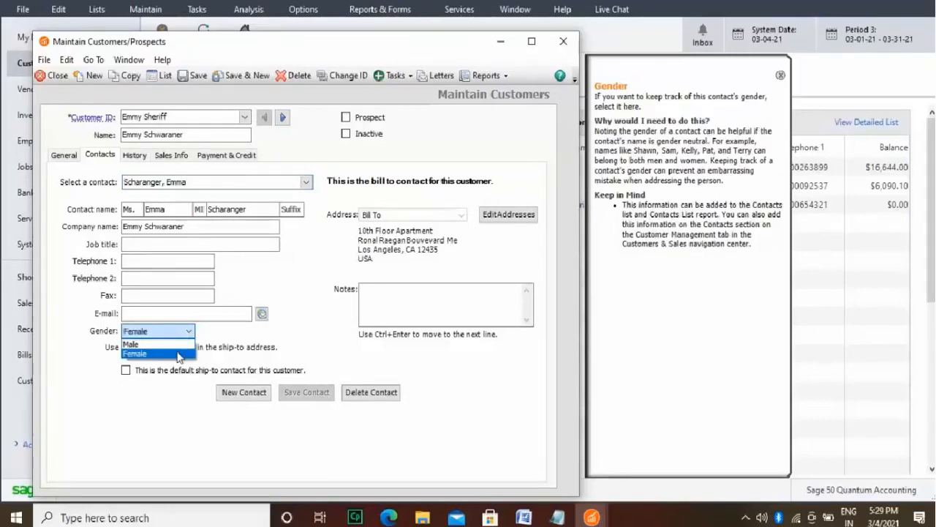
pyautogui.click(179, 354)
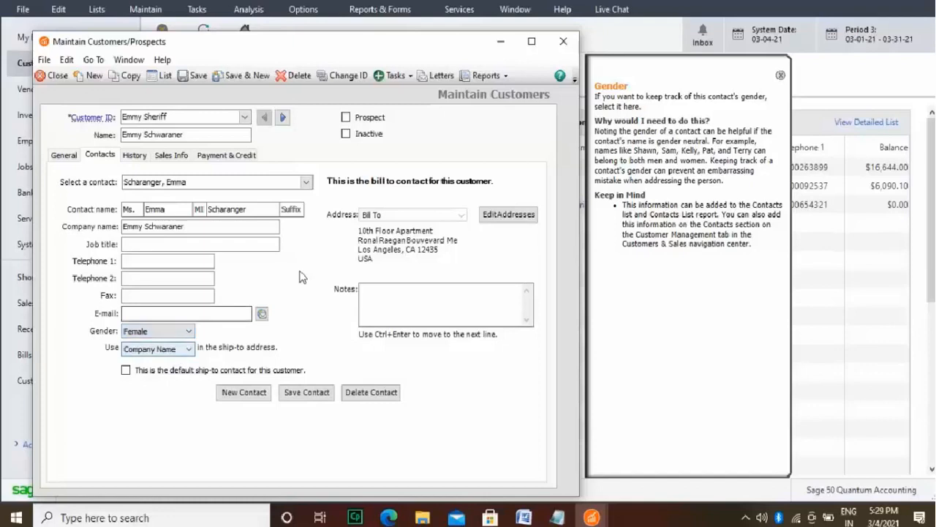
pyautogui.click(202, 259)
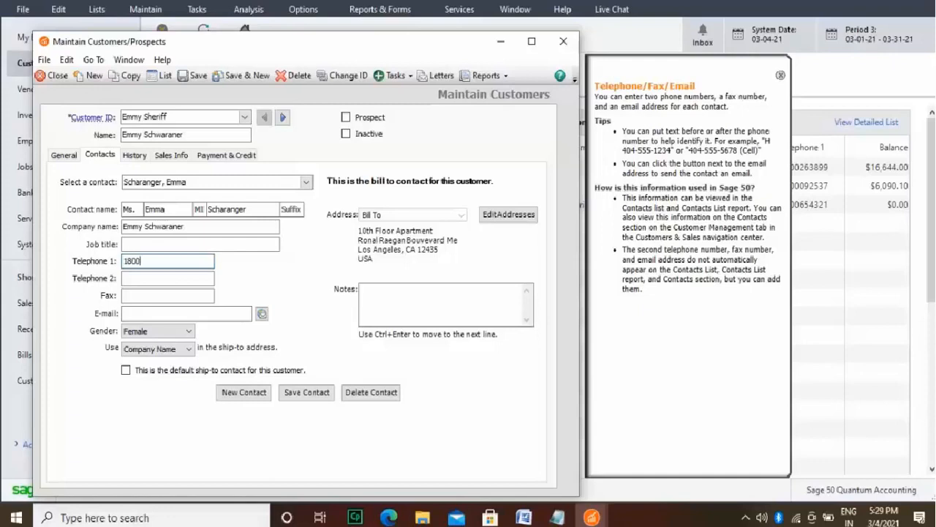
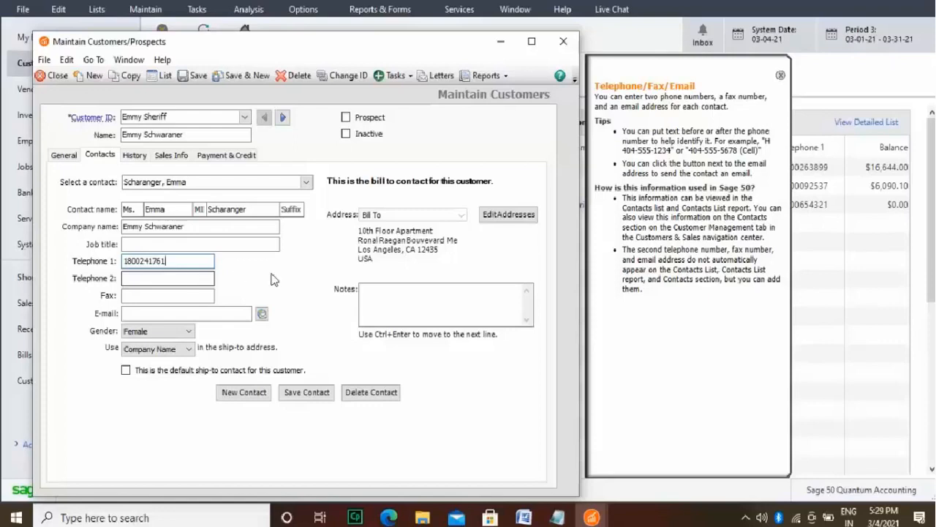
# Step: Enter the contact's fax number and save the contact
pyautogui.click(180, 295)
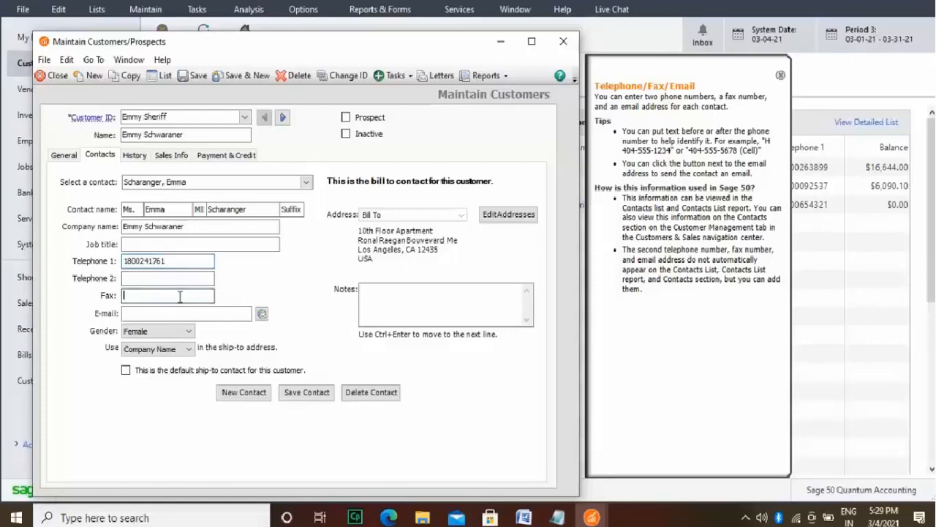
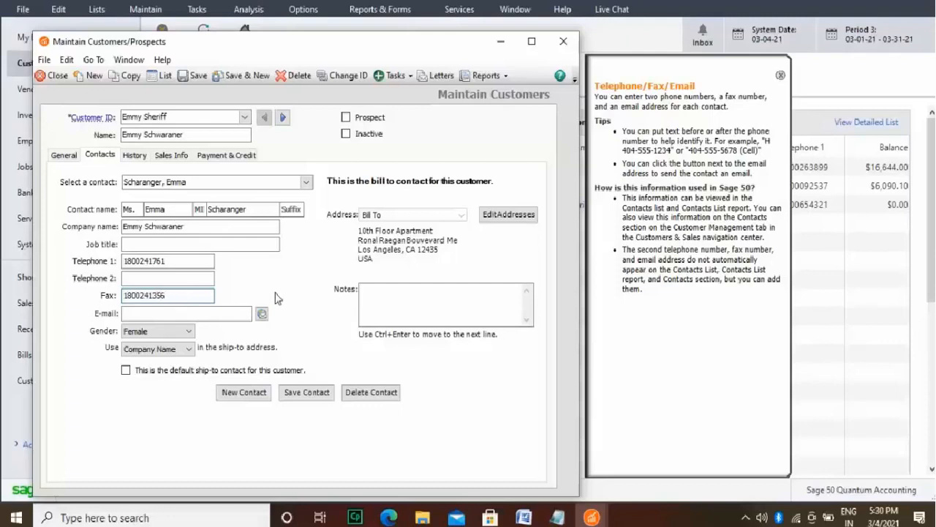
pyautogui.click(318, 395)
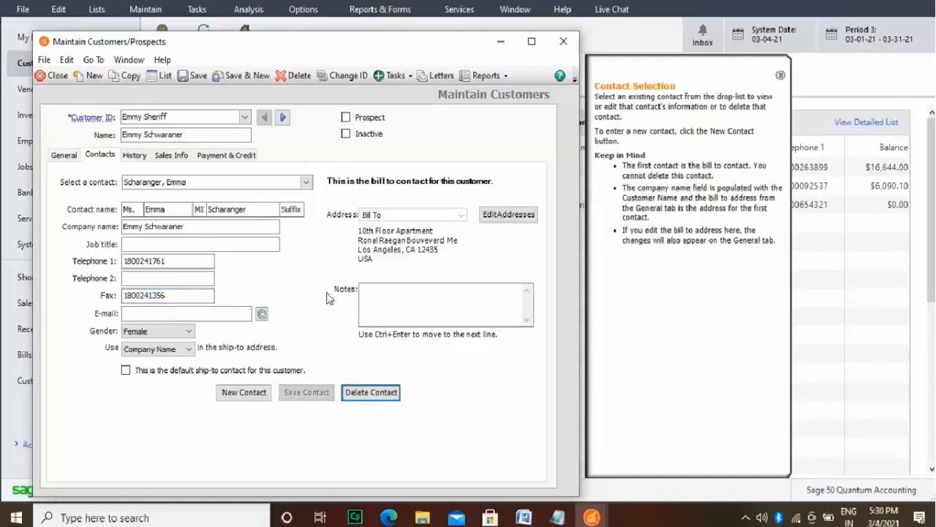
# Step: Set the customer's GL sales account to 40000 Service Income, then save the record and start a new customer
pyautogui.click(181, 157)
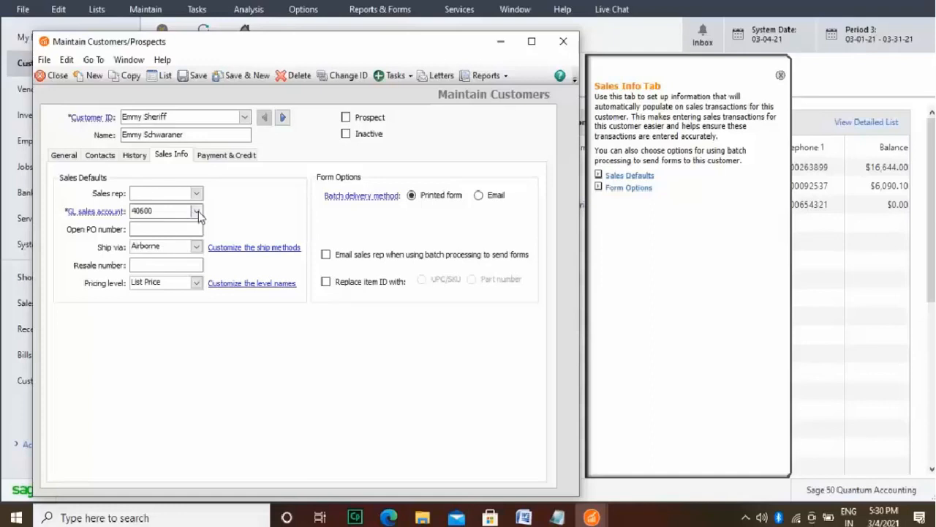
pyautogui.click(197, 212)
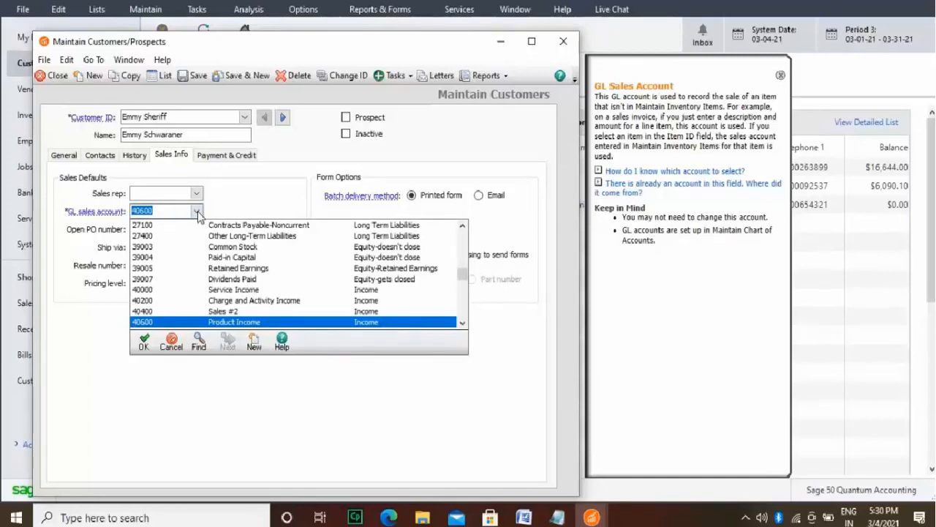
pyautogui.click(195, 293)
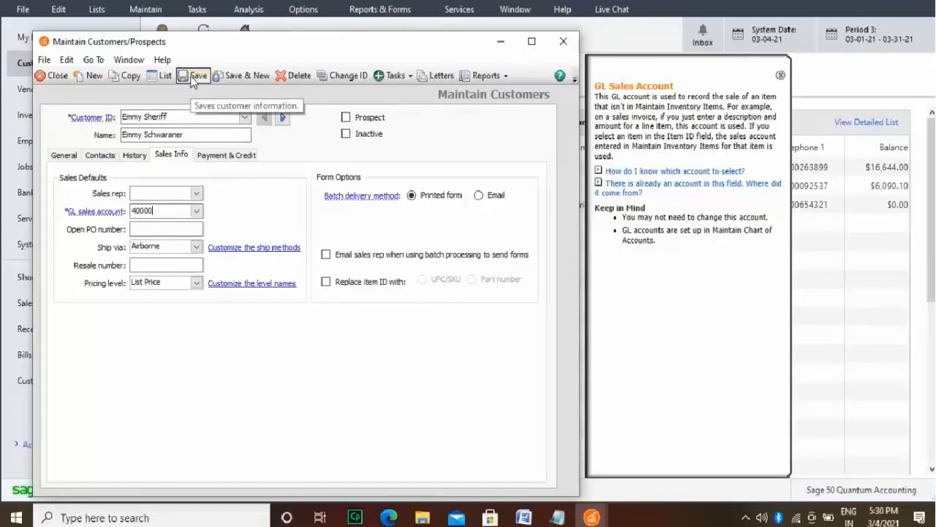
pyautogui.click(234, 80)
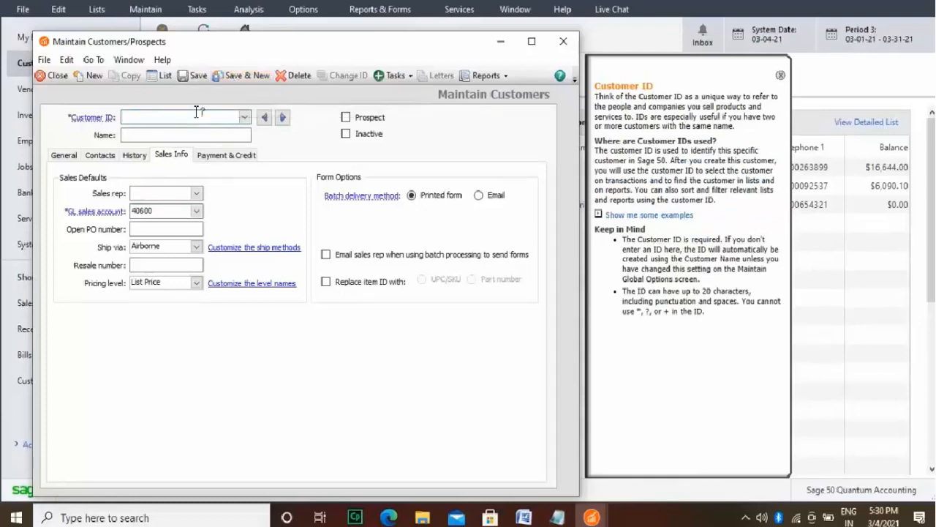
# Step: Enter the customer ID for the new customer record and accept it, returning to the general details
pyautogui.click(65, 156)
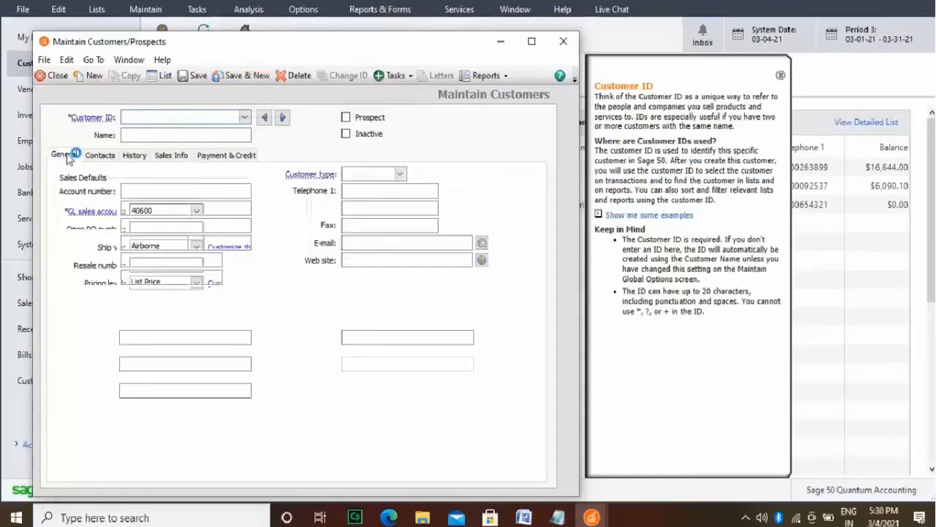
pyautogui.click(149, 117)
pyautogui.write('Saint')
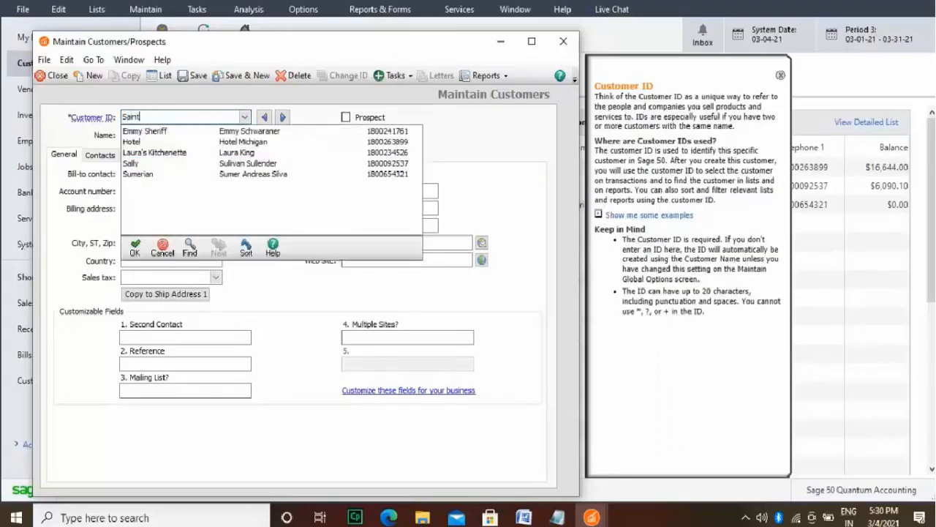
pyautogui.write(' Anndreas')
pyautogui.click(136, 247)
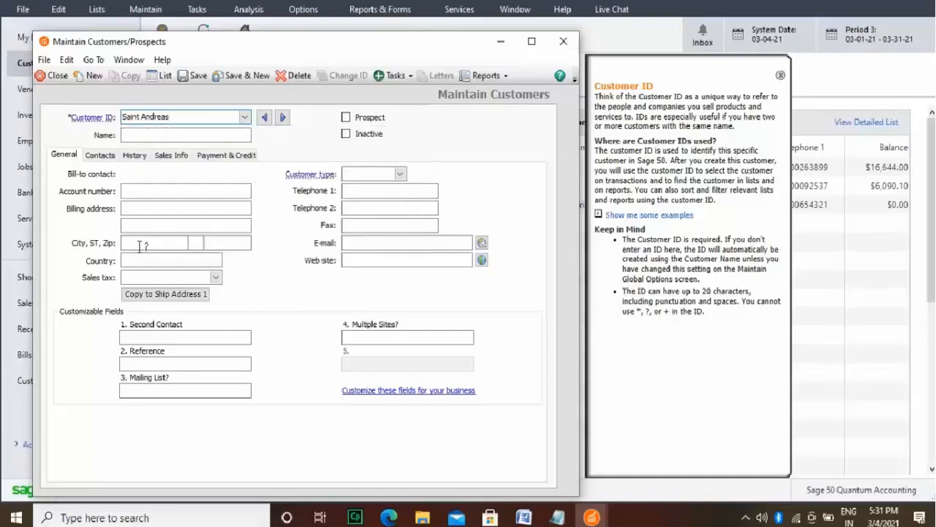
# Step: Enter the new customer's full name in the customer record
pyautogui.click(185, 135)
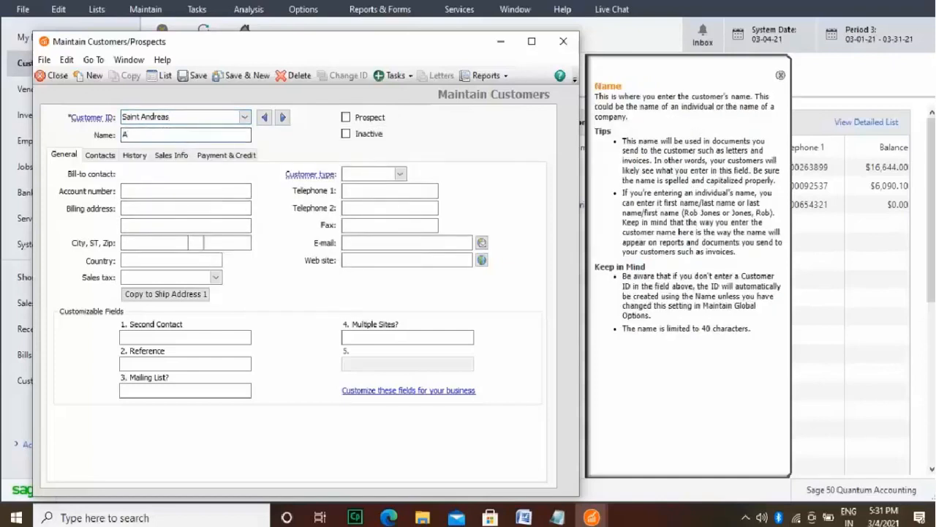
# Step: Enter the street line of the new customer's billing address
pyautogui.click(163, 209)
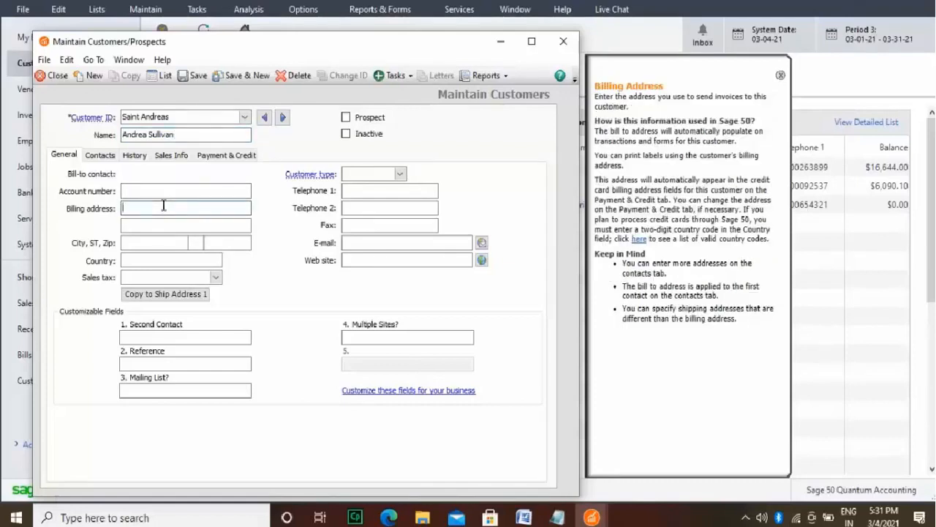
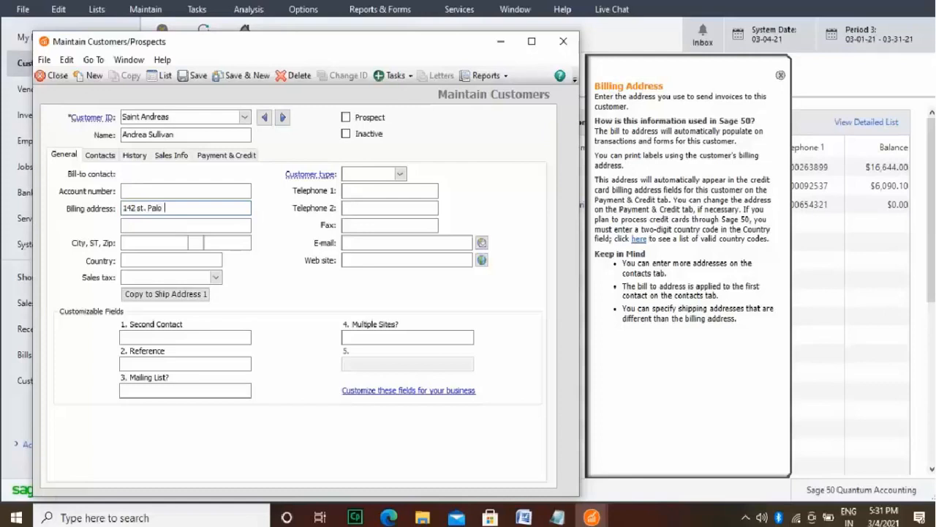
pyautogui.click(173, 226)
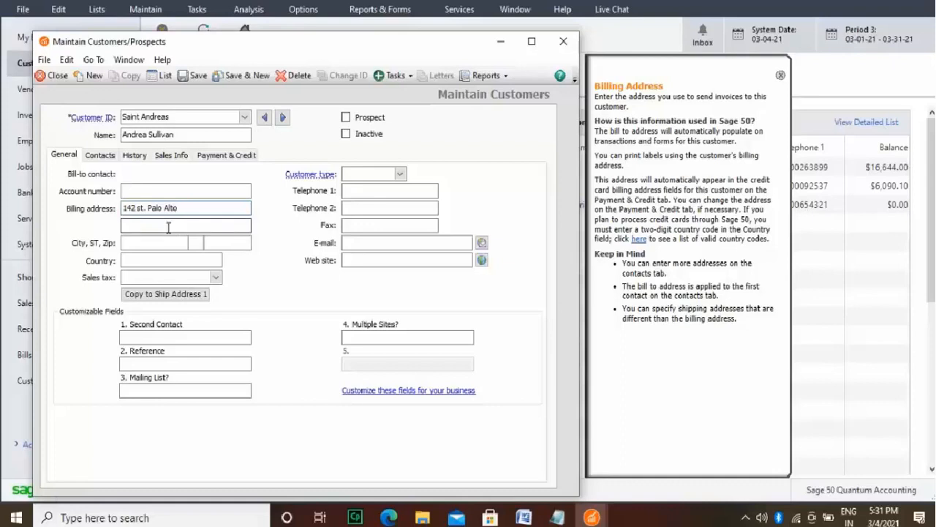
# Step: Fill in the city and the two-letter state code of the customer's billing address
pyautogui.click(163, 242)
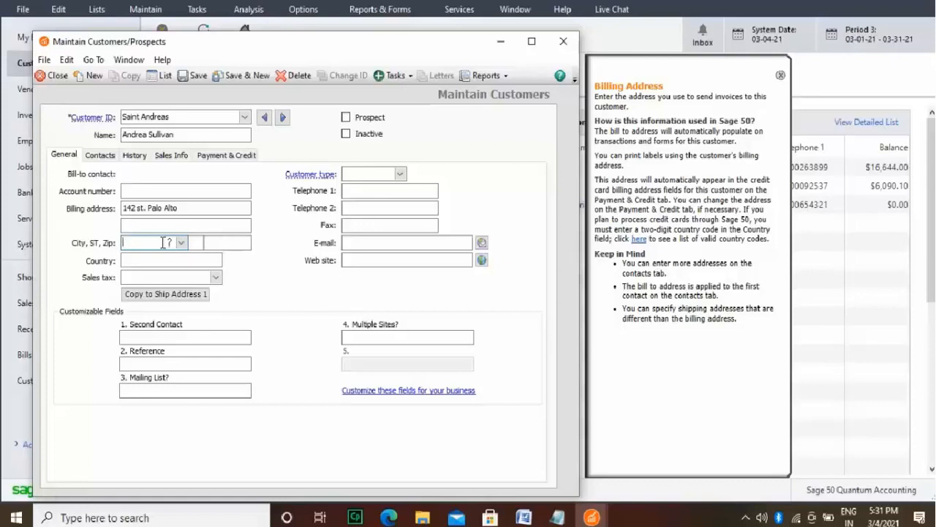
pyautogui.write('Palo ')
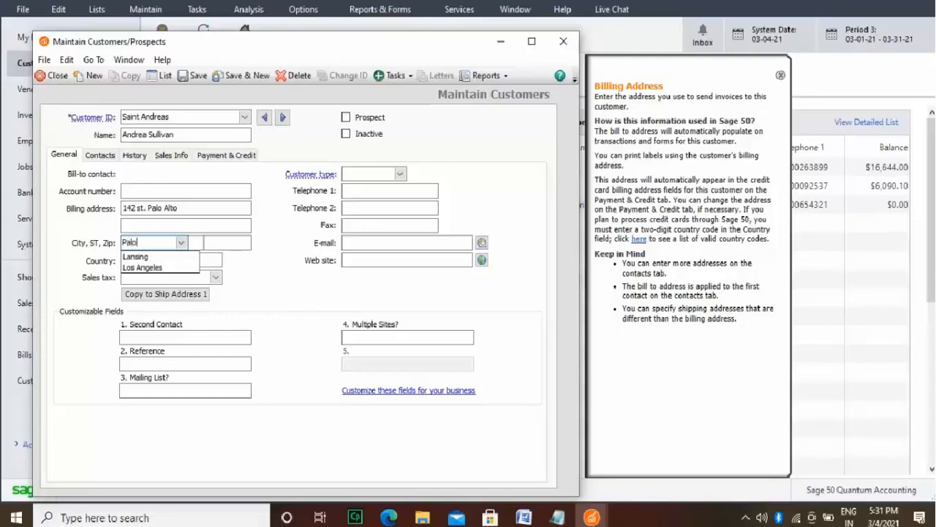
pyautogui.write('Alto')
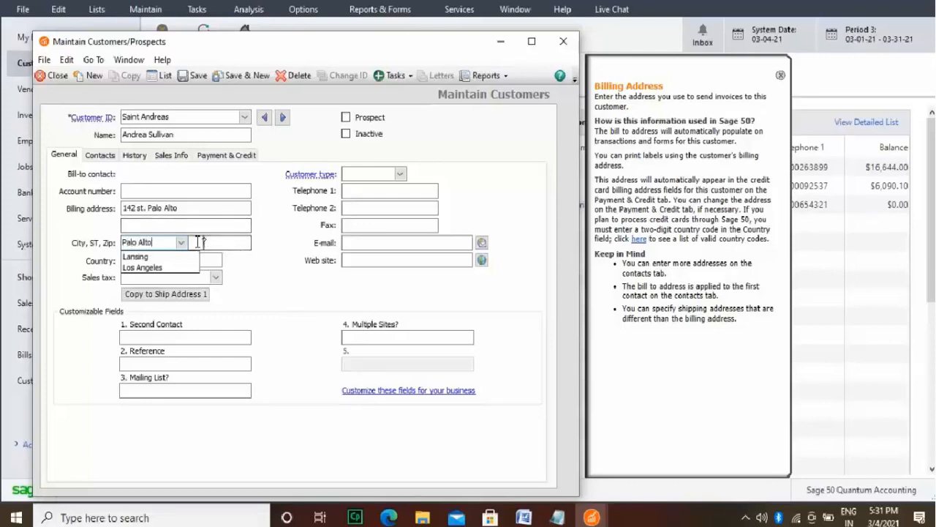
pyautogui.press('Tab')
pyautogui.write('Cal')
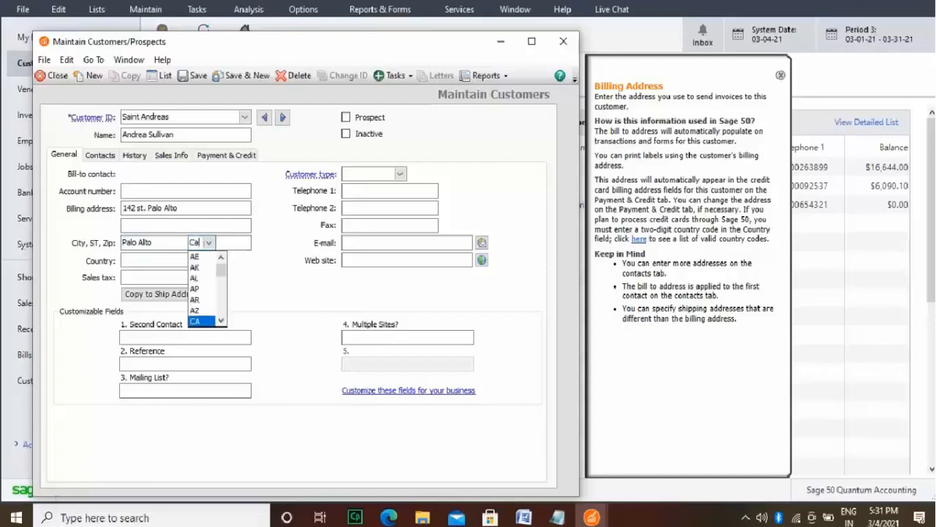
pyautogui.press('BackSpace')
pyautogui.press('BackSpace')
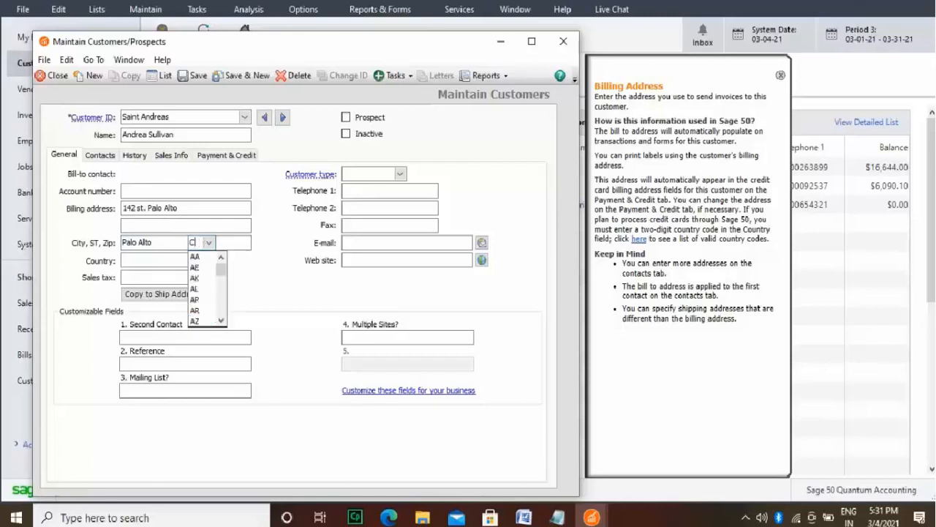
pyautogui.write('A')
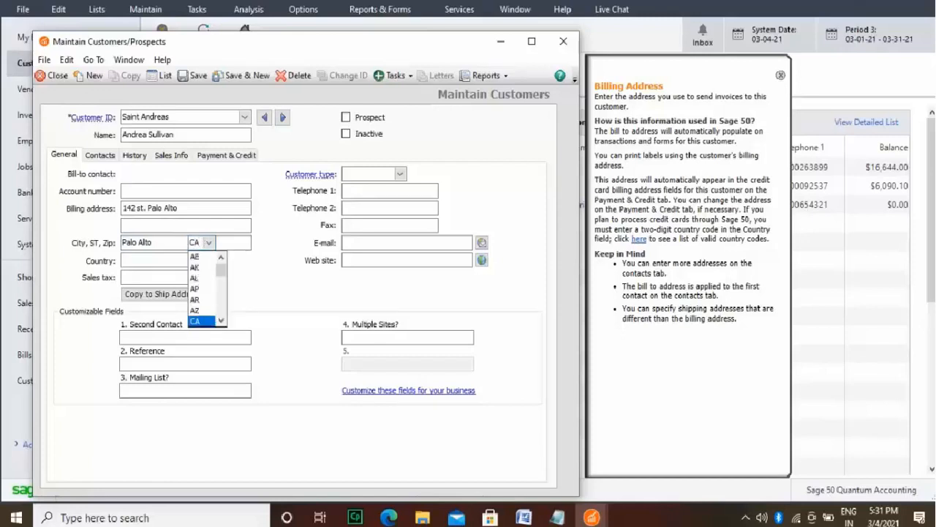
pyautogui.click(205, 321)
# Step: Enter the billing address's zip code and set its country to USA
pyautogui.click(237, 244)
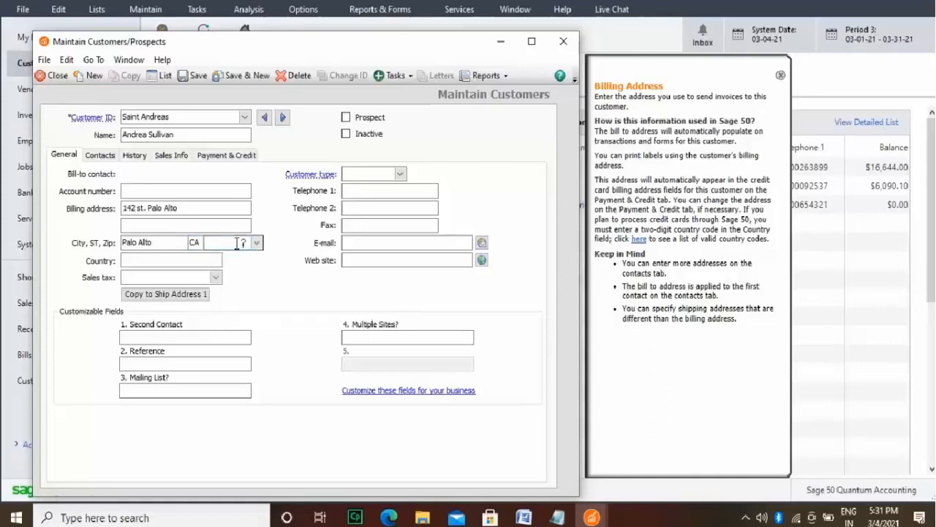
pyautogui.write('12')
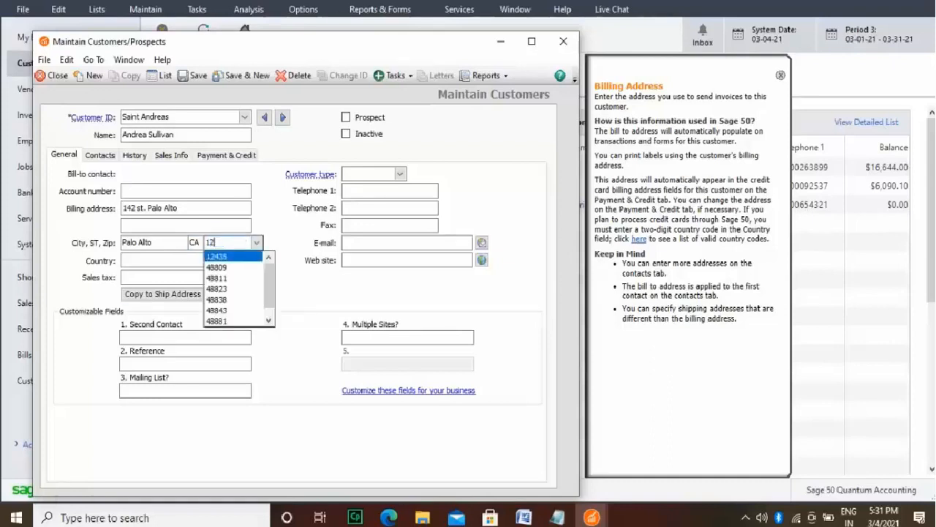
pyautogui.write('431')
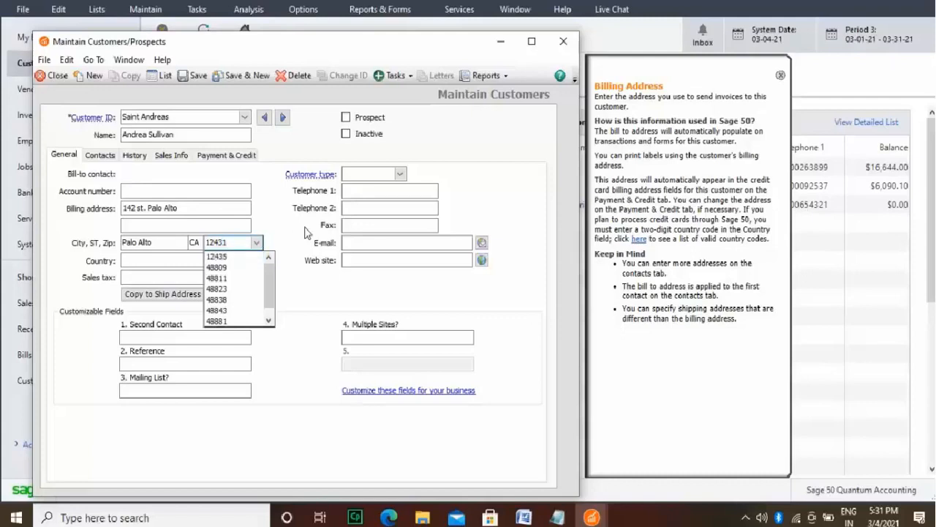
pyautogui.press('Tab')
pyautogui.write('USA')
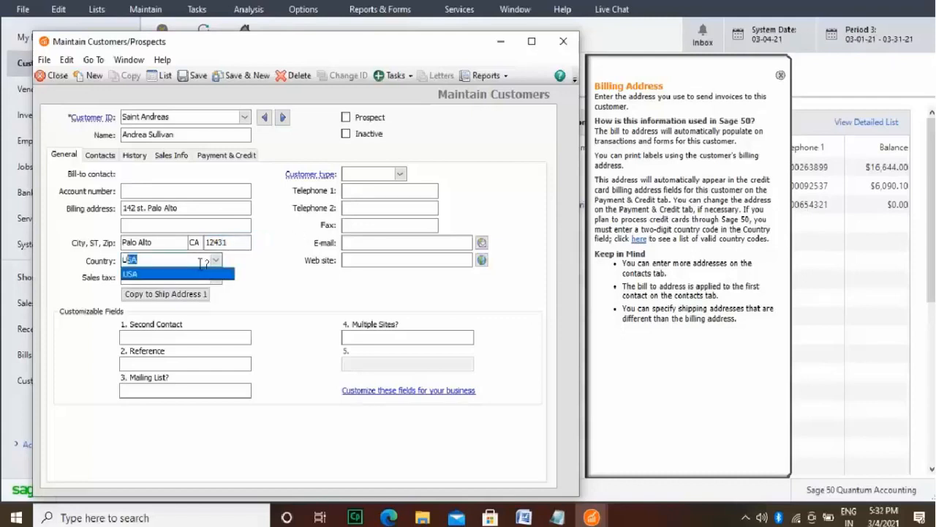
pyautogui.click(220, 273)
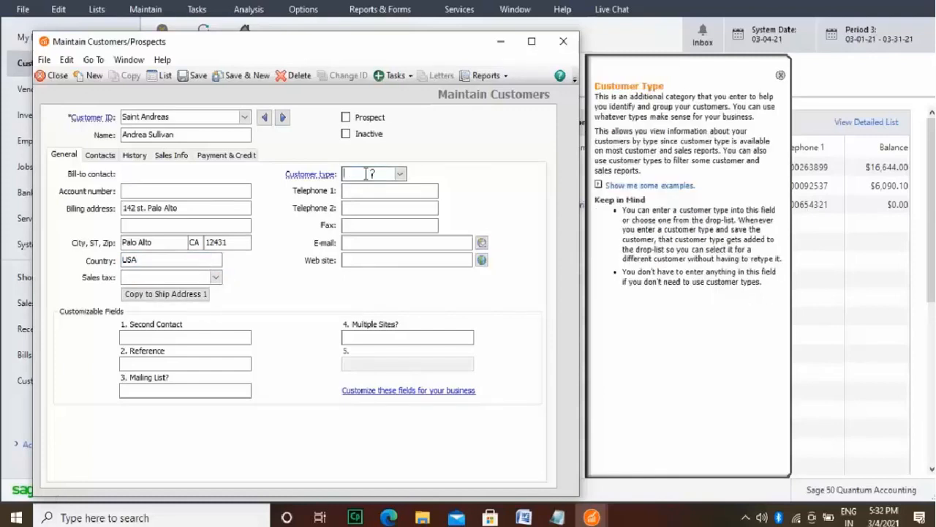
# Step: Set the customer type to Computer and enter the customer's first telephone number
pyautogui.write('Computer')
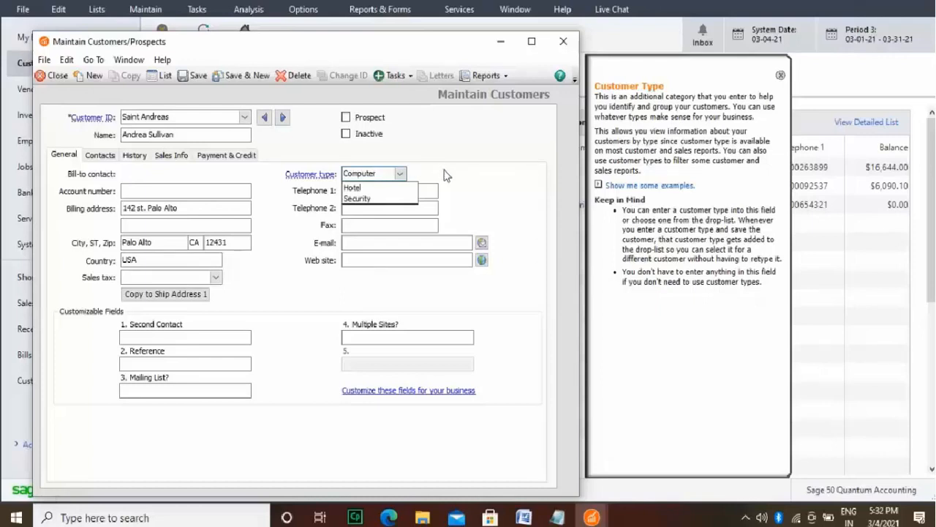
pyautogui.click(436, 191)
pyautogui.write('180000023')
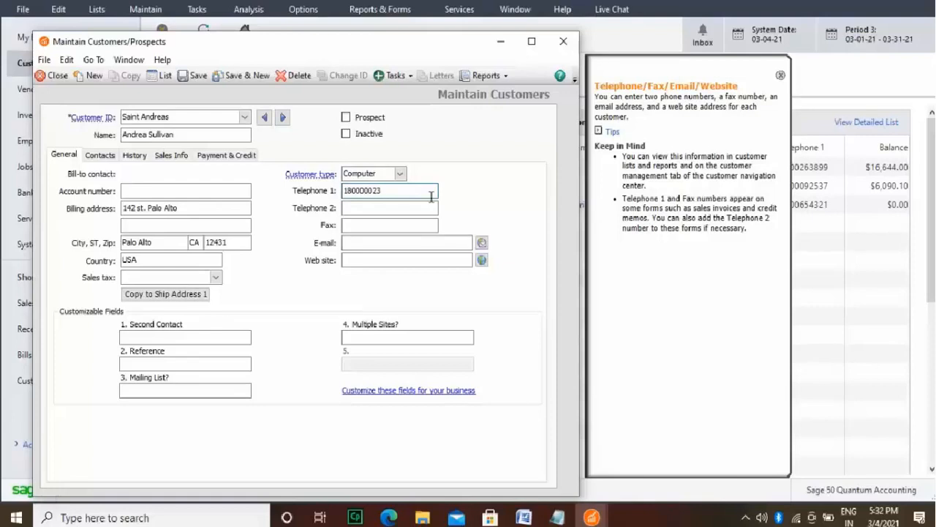
# Step: Enter the customer's second telephone number and fax number
pyautogui.click(403, 208)
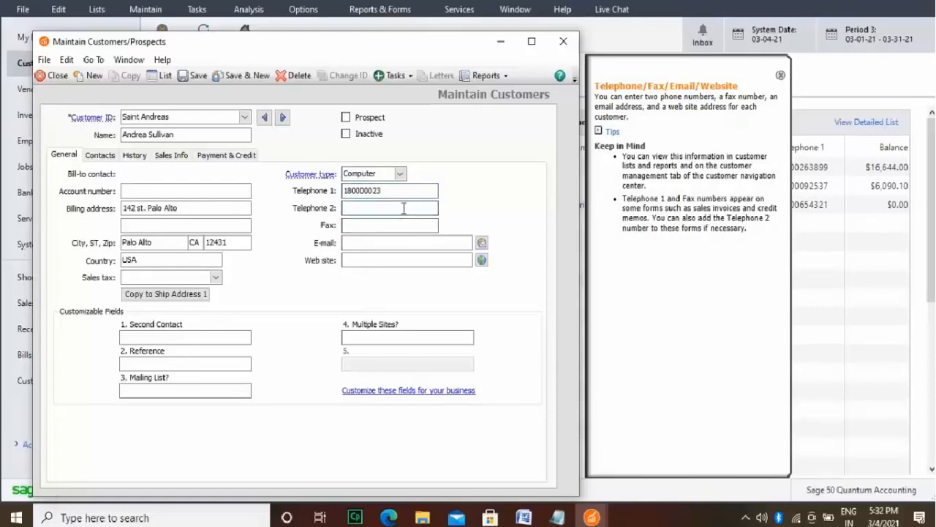
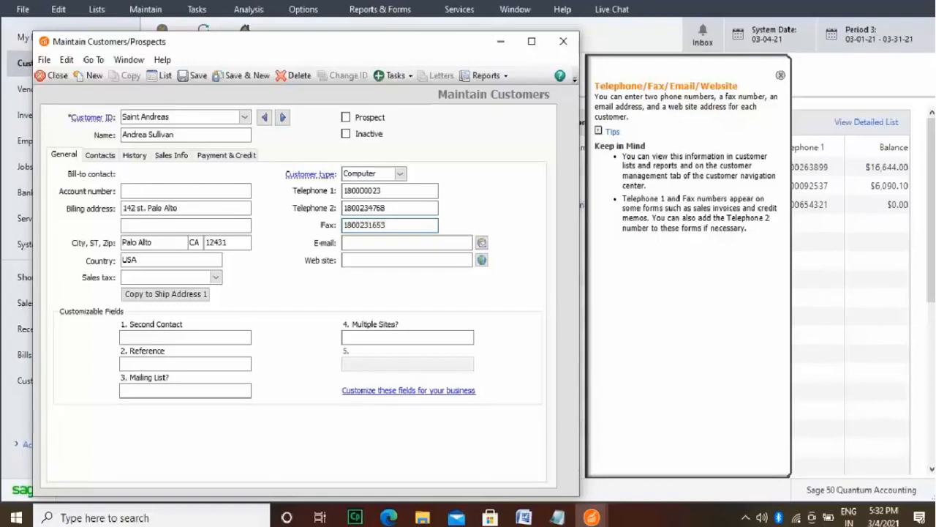
# Step: Fill in the customer's e-mail address
pyautogui.click(409, 242)
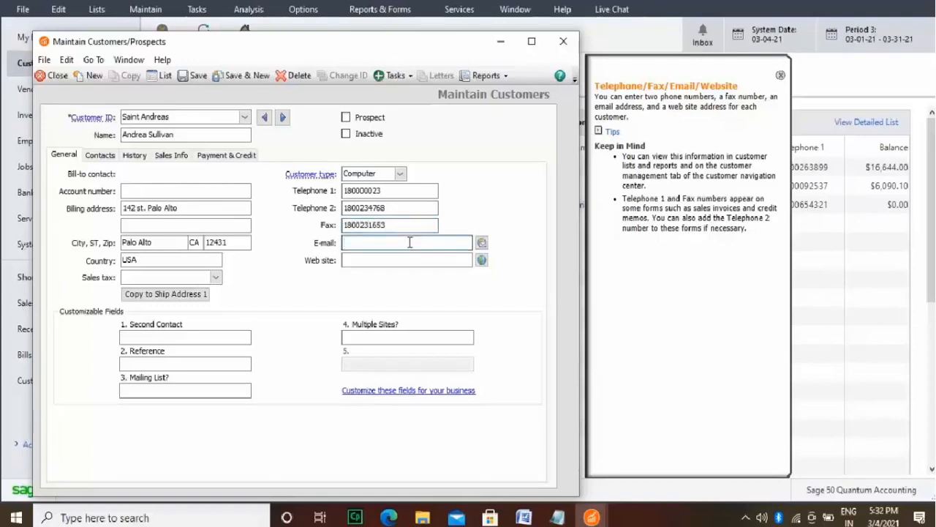
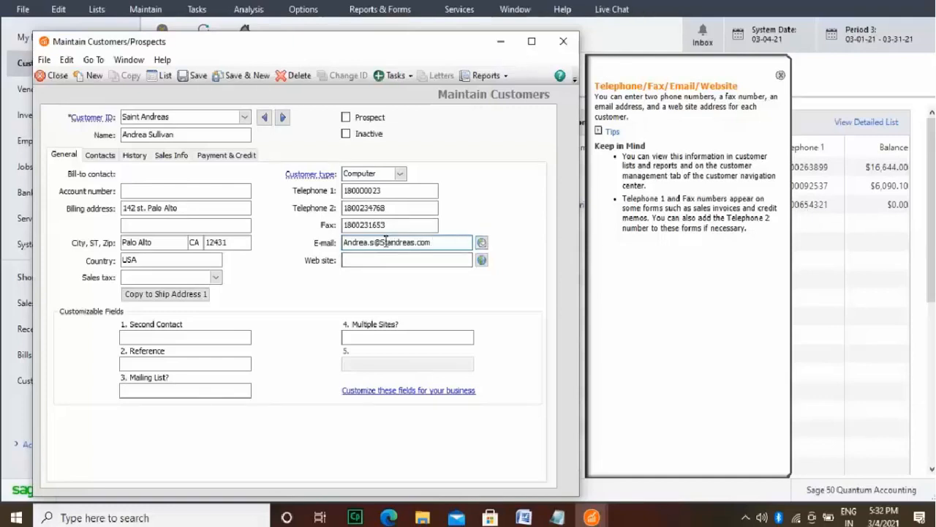
# Step: Set the customer's web site to standareas.com
pyautogui.click(377, 260)
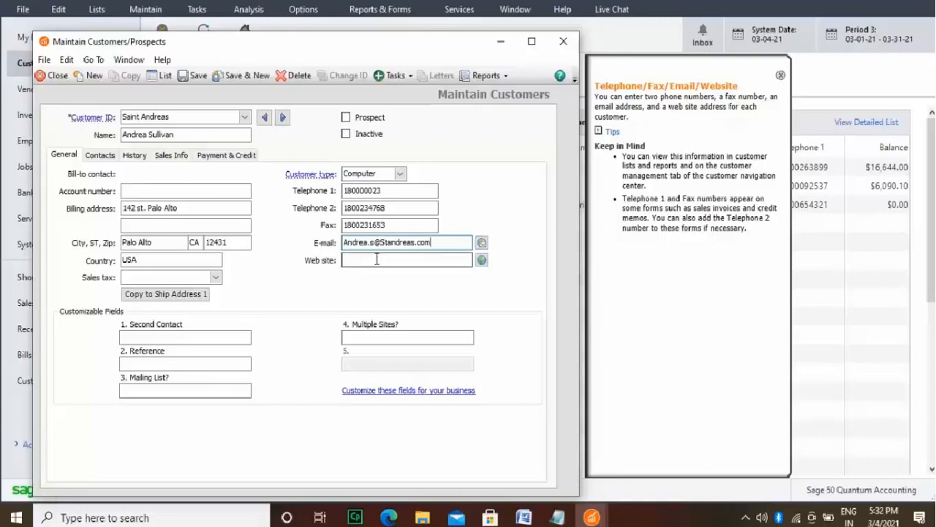
pyautogui.write('stana')
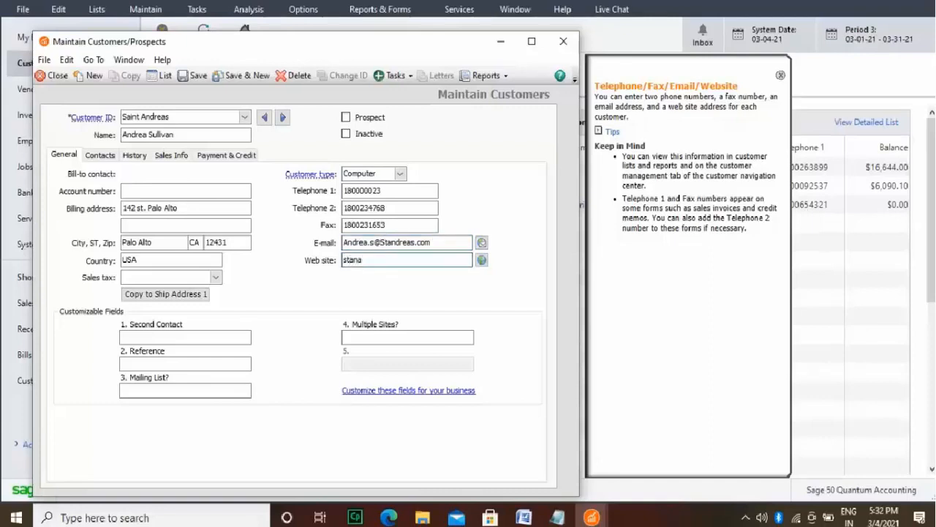
pyautogui.press('BackSpace')
pyautogui.write('dareas.com')
# Step: Assign the CalTax sales tax to the customer and copy the billing address to Ship Address 1
pyautogui.click(217, 278)
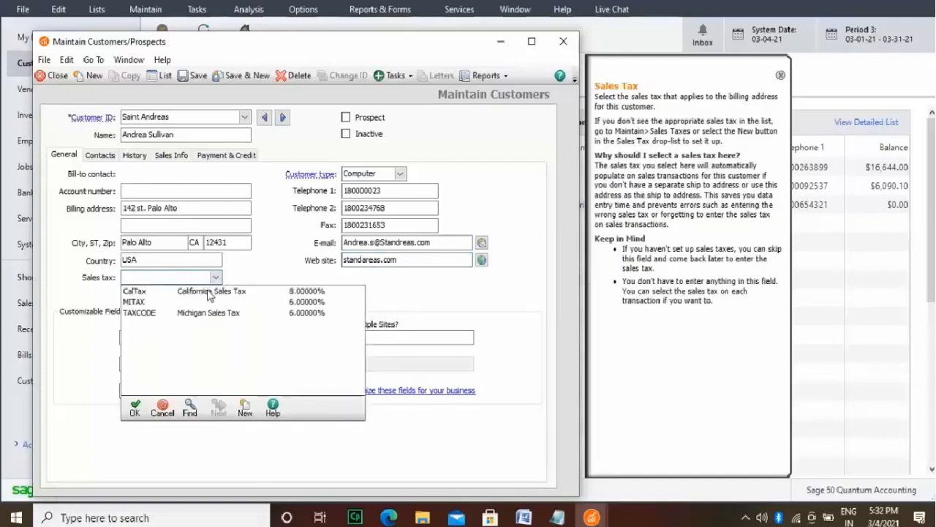
pyautogui.click(207, 293)
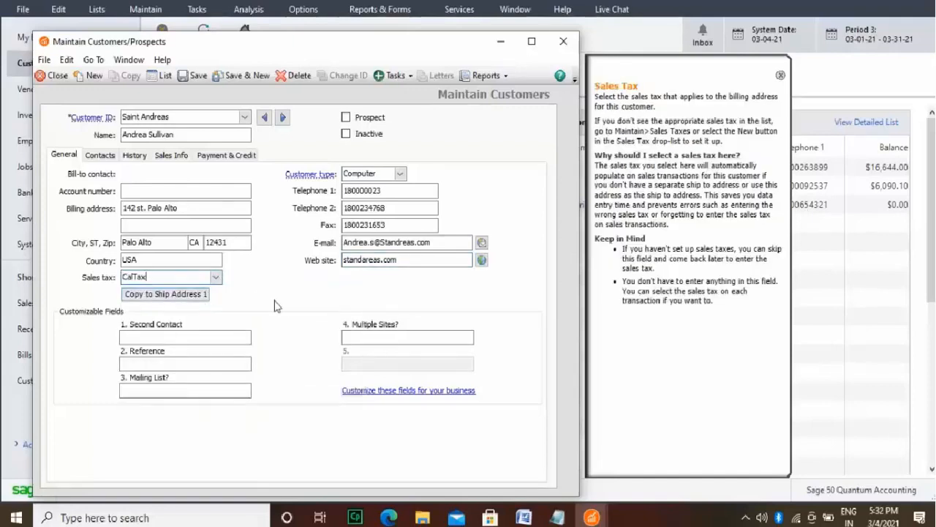
pyautogui.click(202, 296)
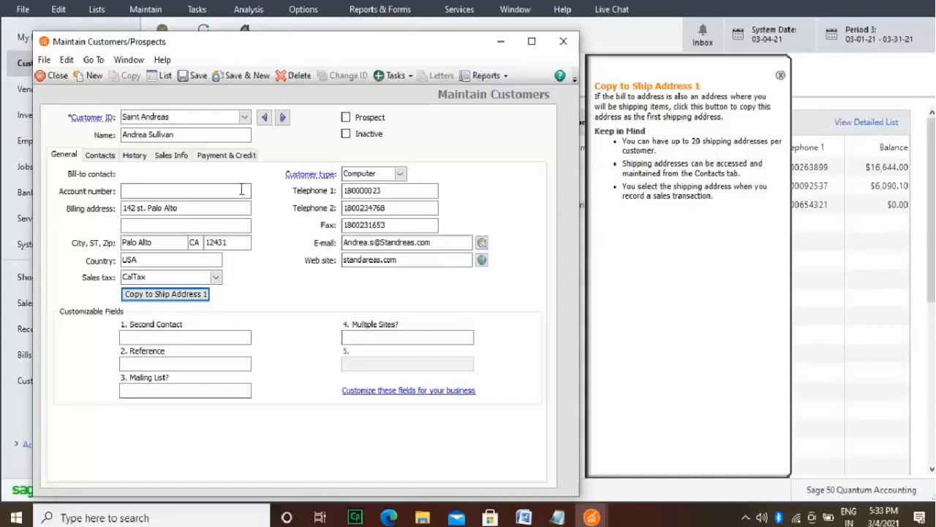
# Step: In the customer's contact details, enter the bill-to contact's title Ms. along with the first and last name
pyautogui.click(102, 155)
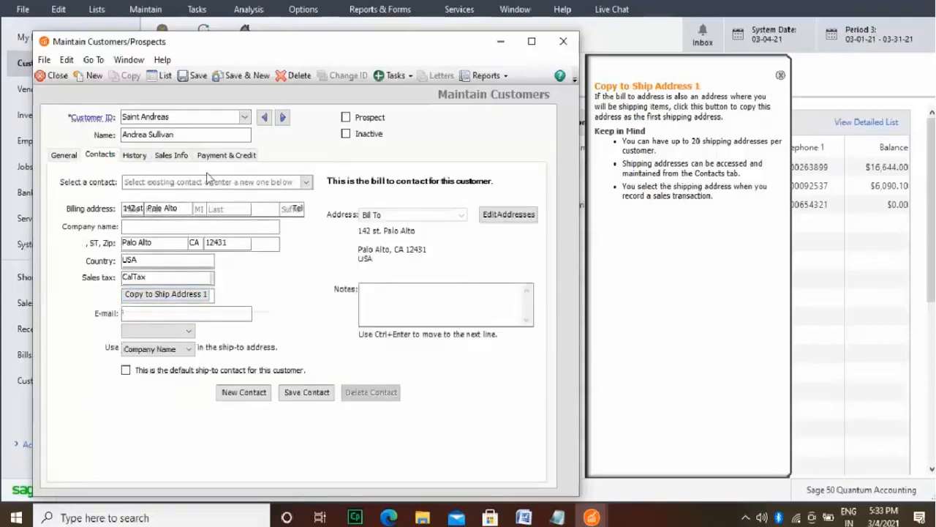
pyautogui.click(152, 210)
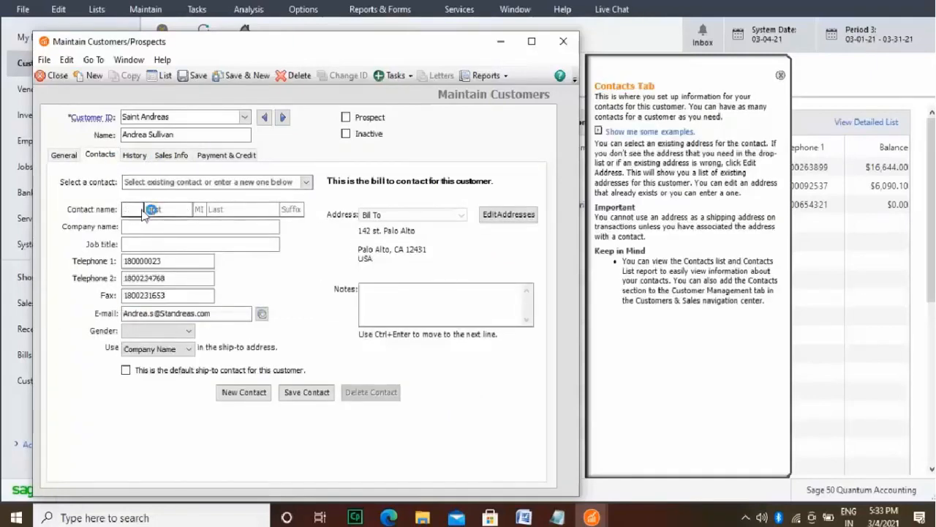
pyautogui.click(143, 210)
pyautogui.write('Ms.')
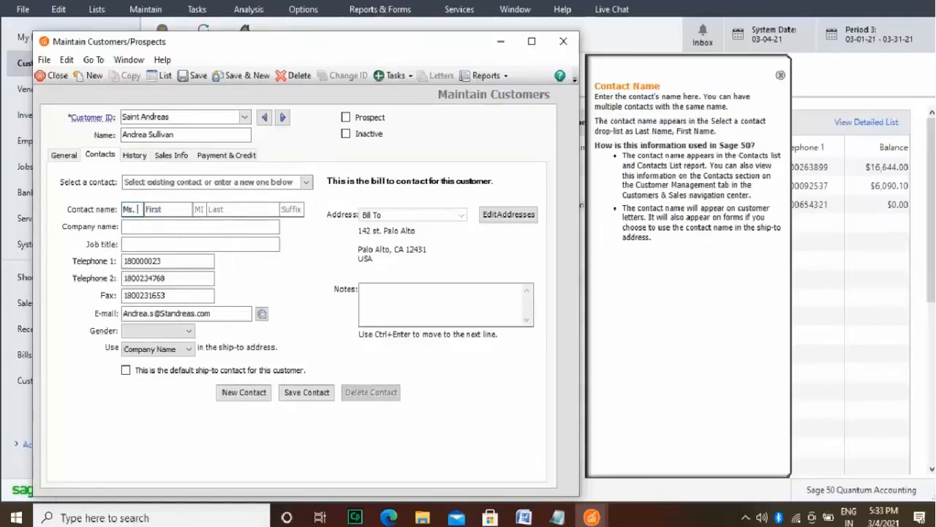
pyautogui.click(168, 210)
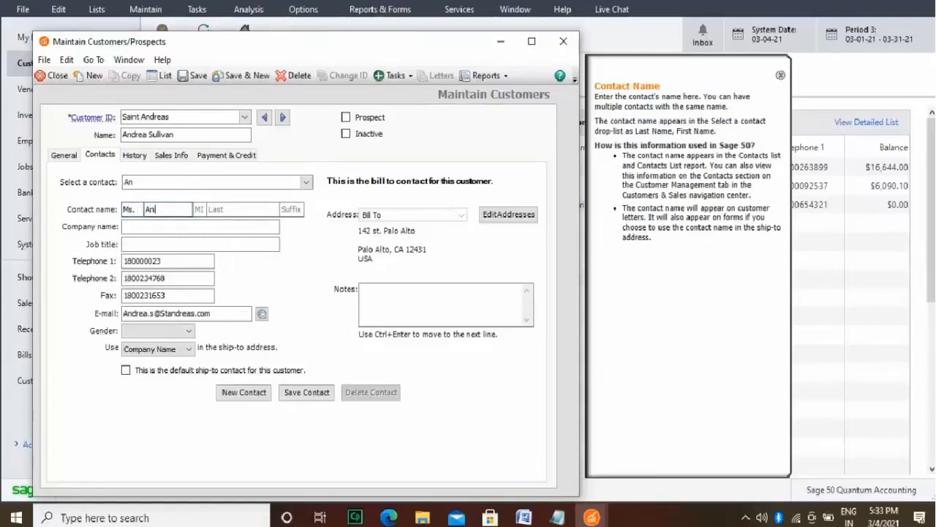
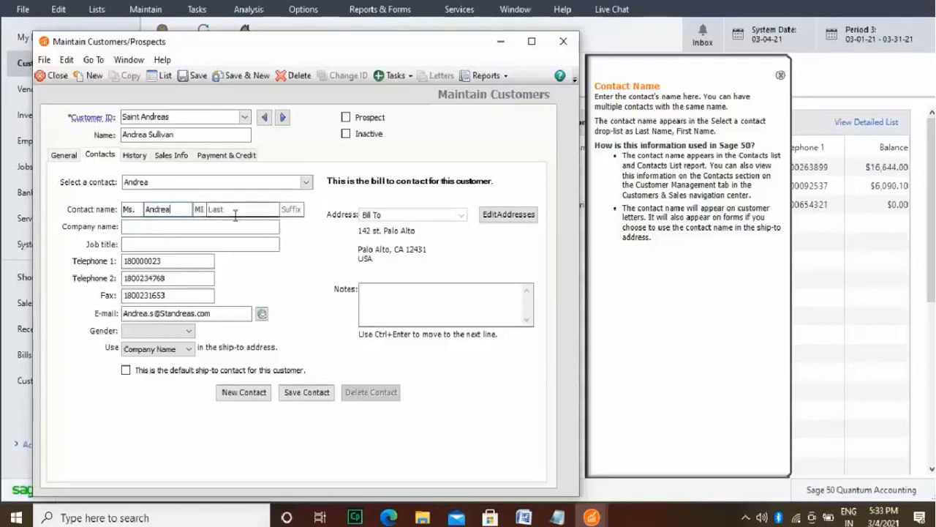
pyautogui.click(236, 212)
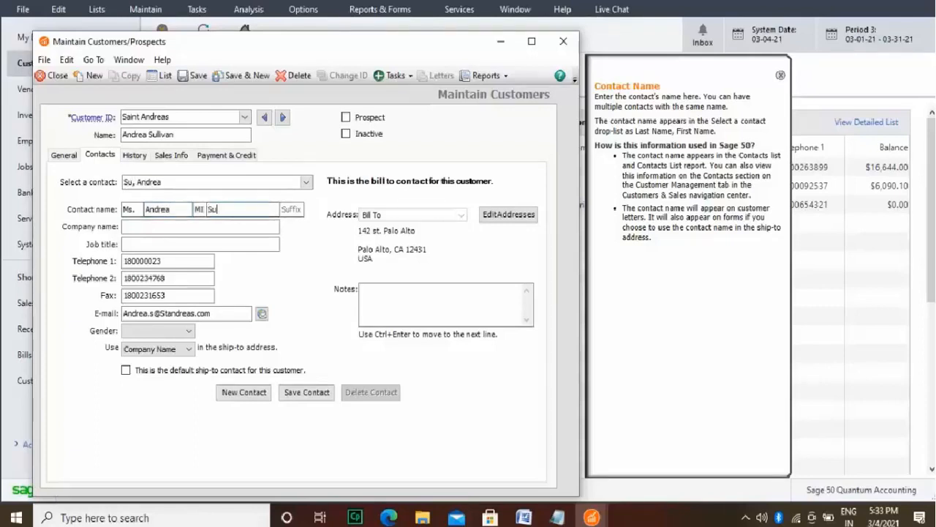
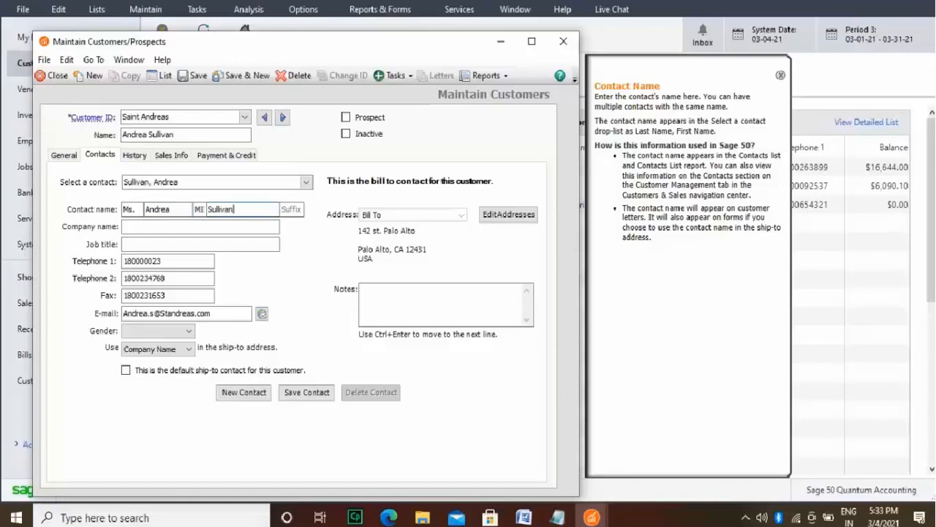
# Step: Reselect the customer's bill-to contact and save the modified customer record
pyautogui.click(307, 183)
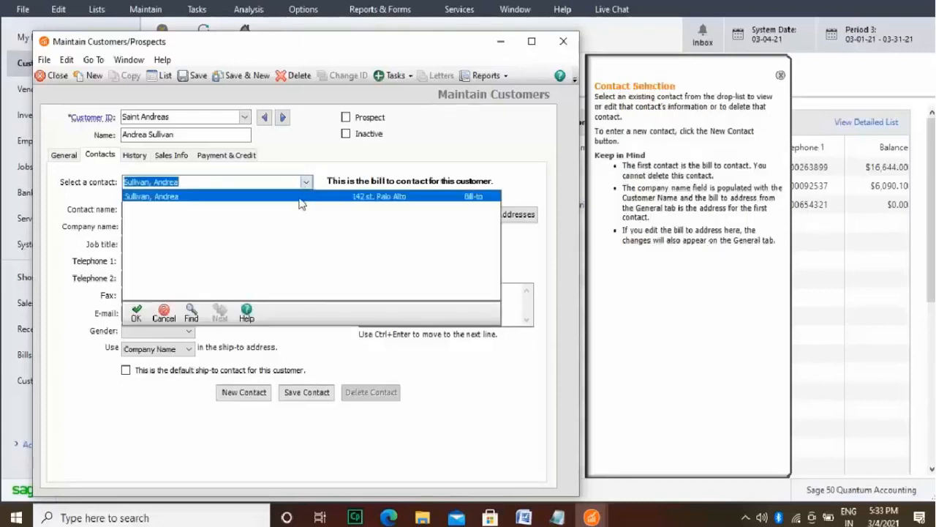
pyautogui.click(298, 197)
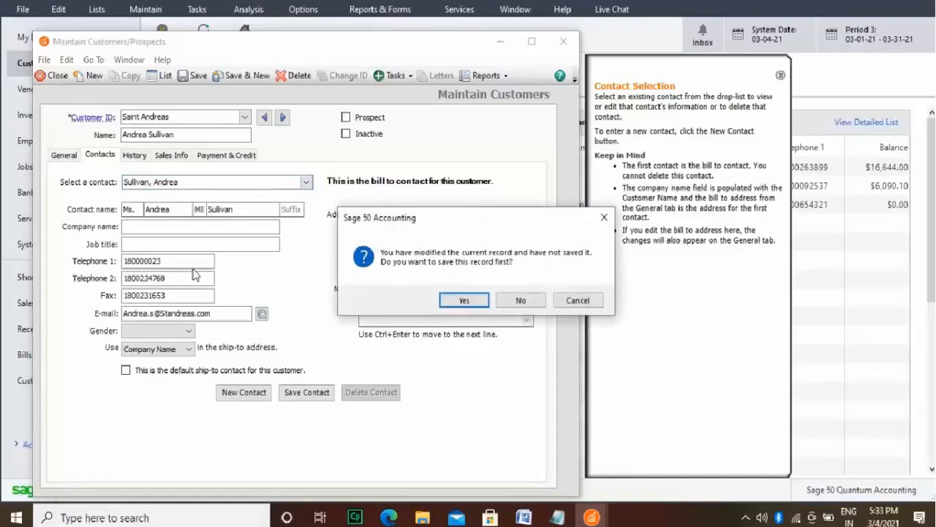
pyautogui.click(457, 299)
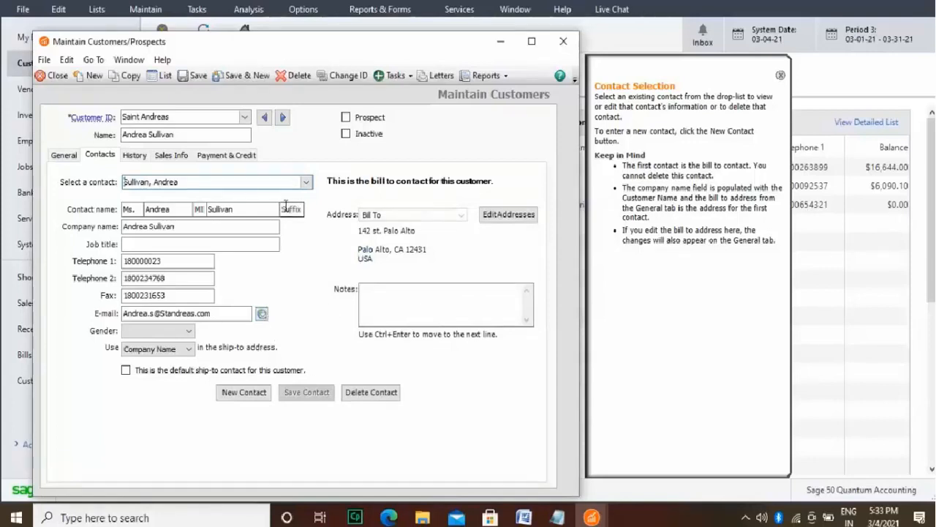
# Step: Set the bill-to contact's job title to Computer Networking Services
pyautogui.click(265, 245)
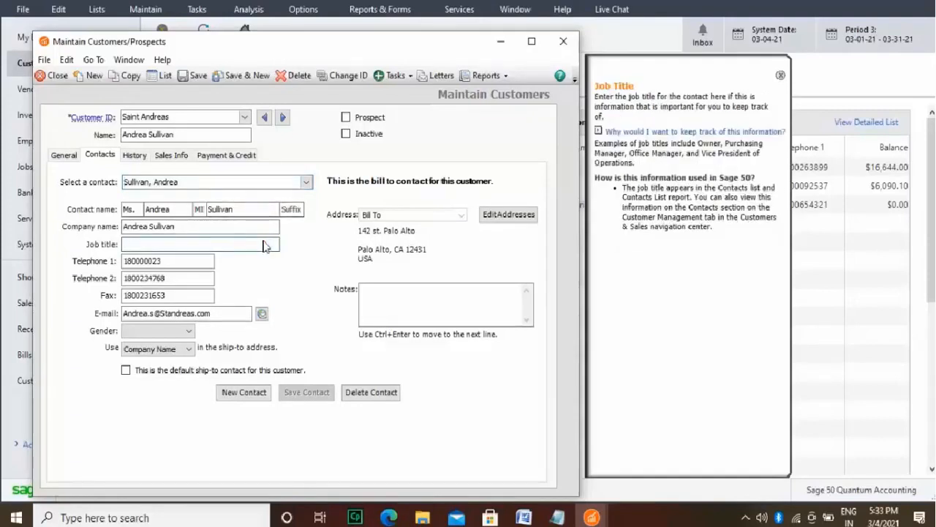
pyautogui.write('Computer Netwrok')
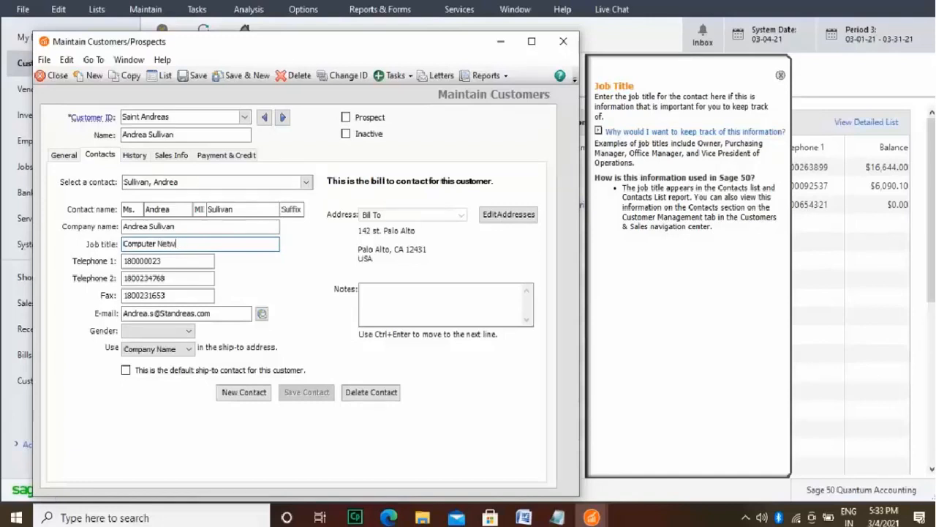
pyautogui.press('BackSpace')
pyautogui.write('rking Services')
# Step: In the customer's sales defaults, choose Airborne as the ship method and enter the open PO number
pyautogui.click(170, 156)
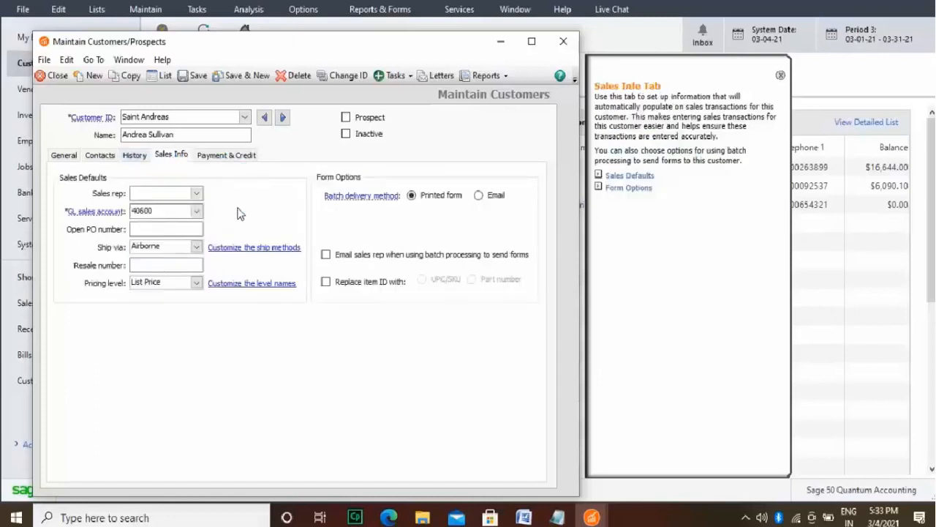
pyautogui.click(196, 247)
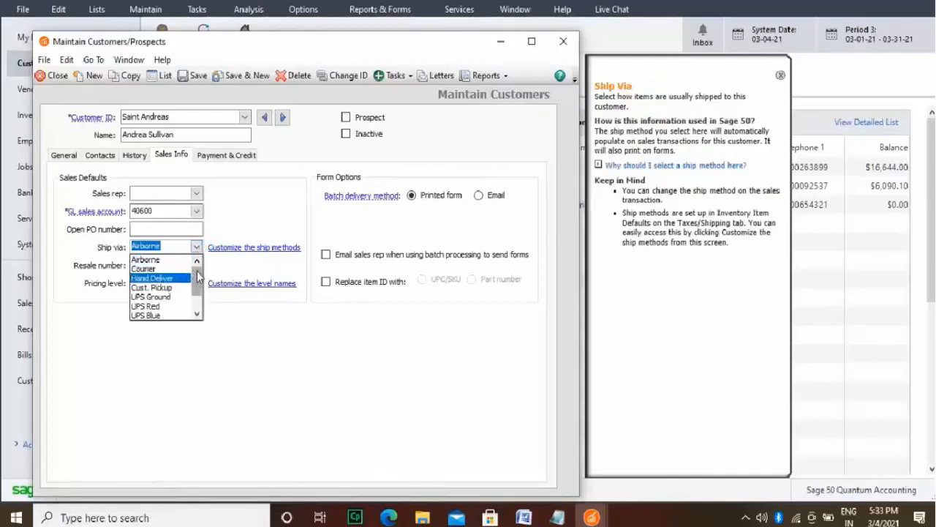
pyautogui.moveTo(197, 276); pyautogui.dragTo(198, 253)
pyautogui.click(173, 259)
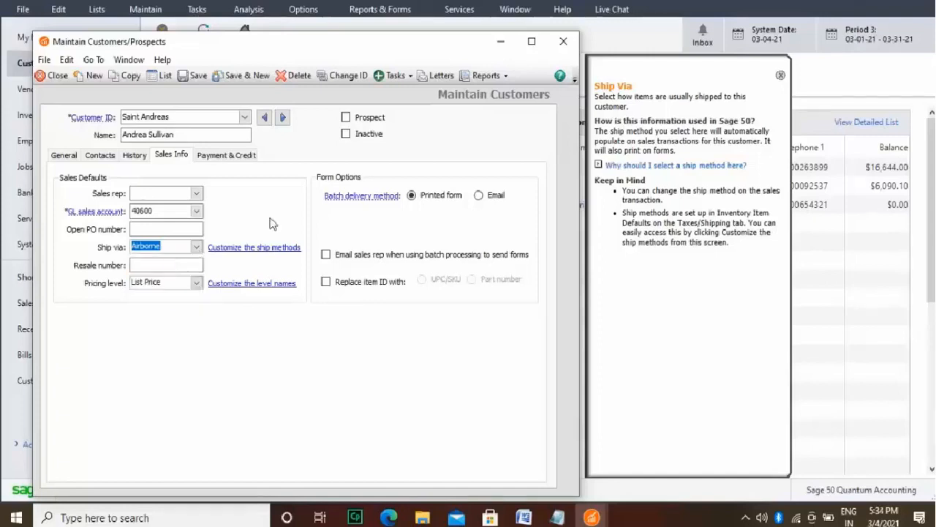
pyautogui.click(196, 227)
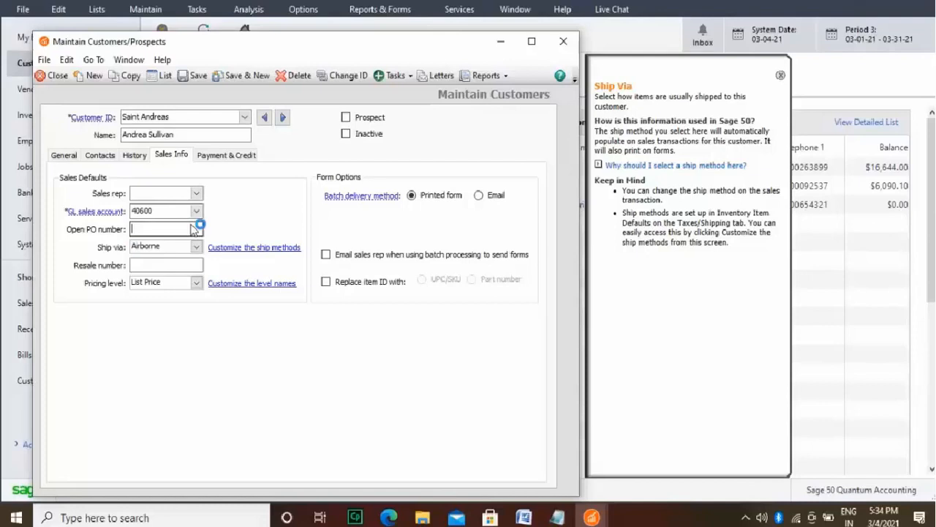
pyautogui.write('190286')
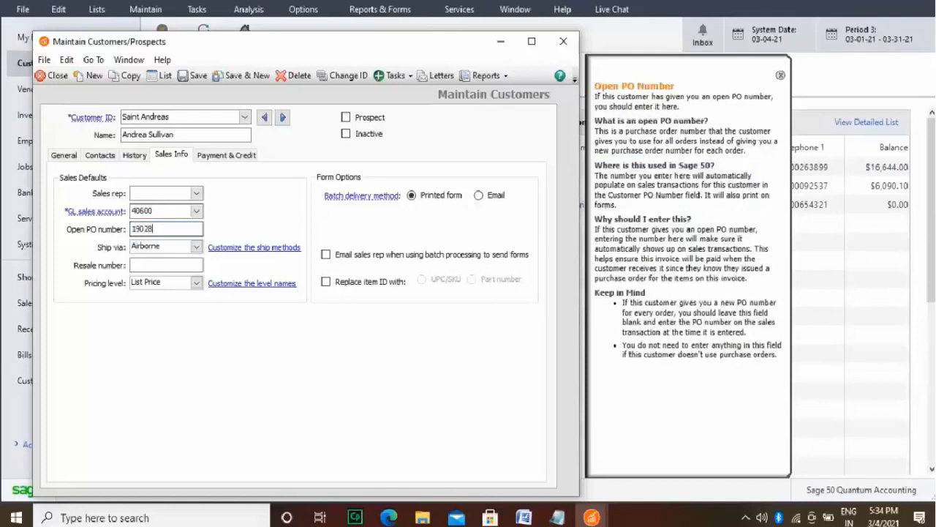
# Step: Enter the customer's resale number and save the customer record
pyautogui.click(193, 265)
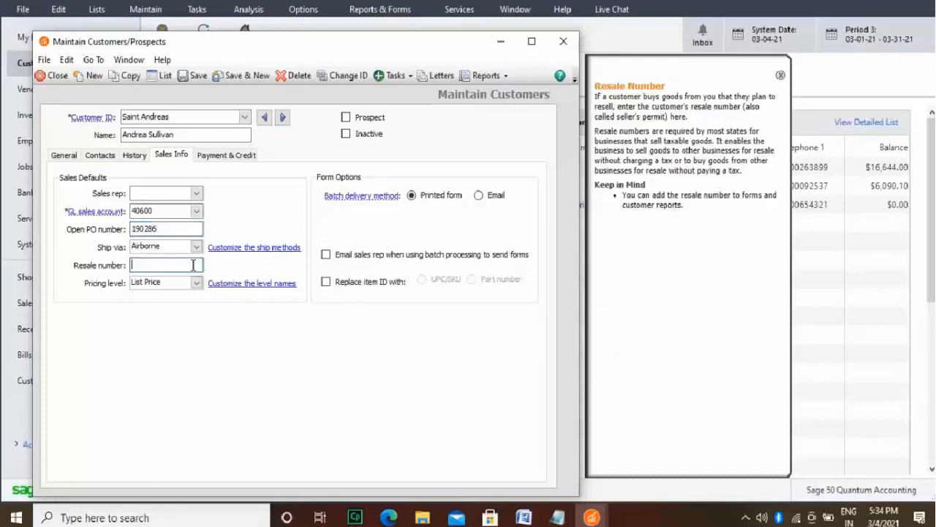
pyautogui.write('198627')
pyautogui.click(199, 75)
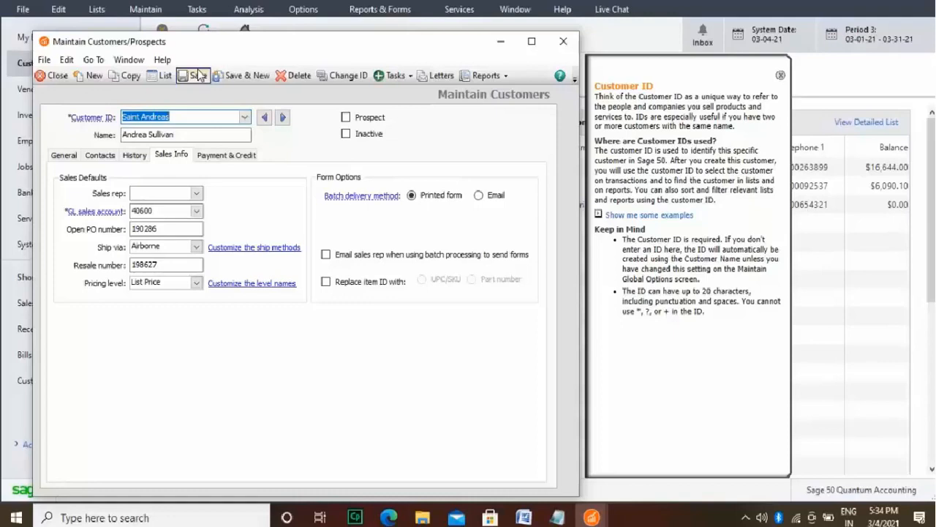
# Step: Open Customer Beginning Balances from the customer's history and show the invoices of the first customer in the list
pyautogui.click(137, 159)
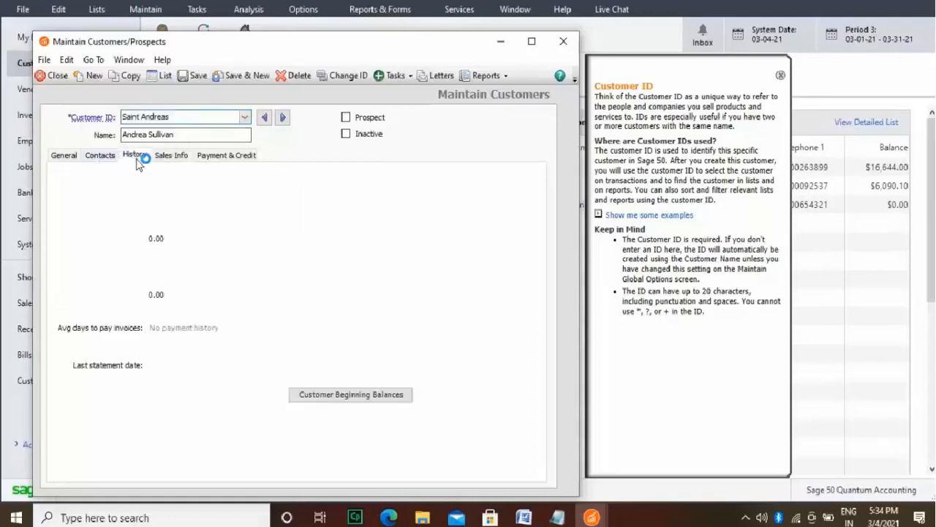
pyautogui.click(359, 395)
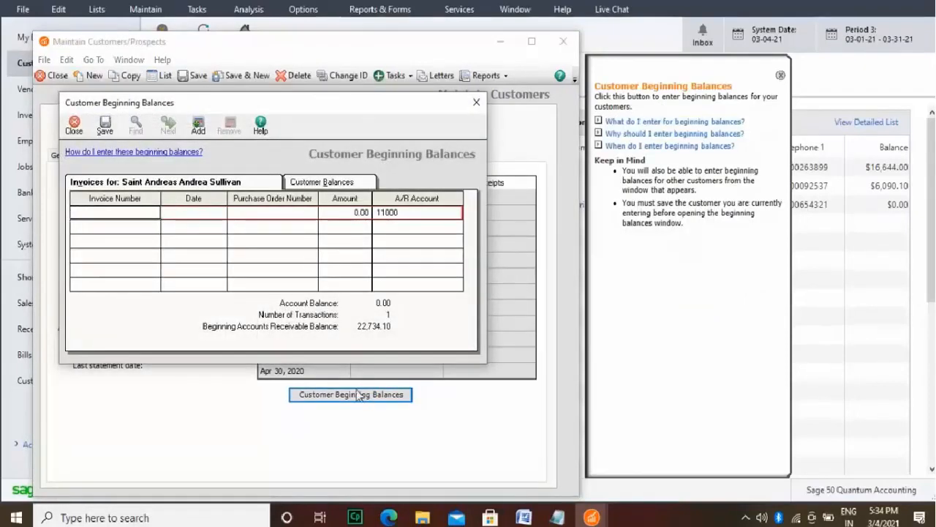
pyautogui.click(344, 184)
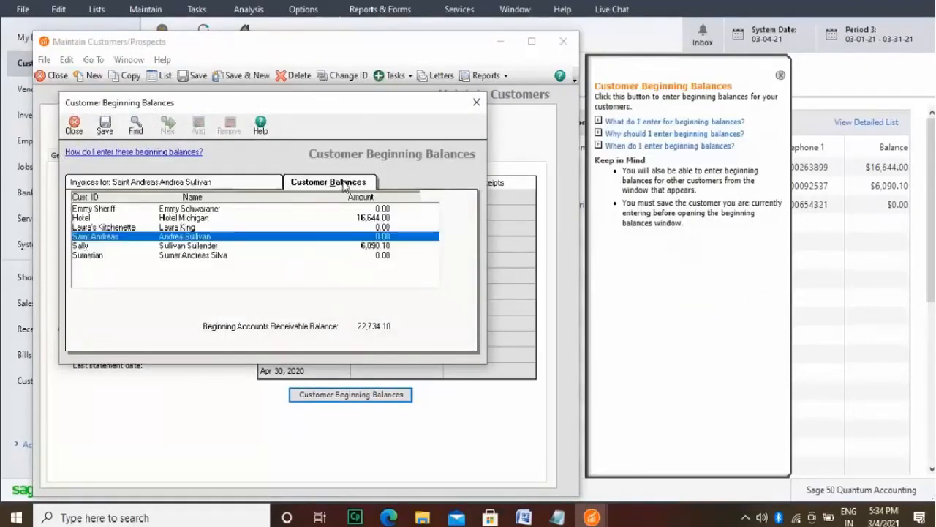
pyautogui.click(249, 210)
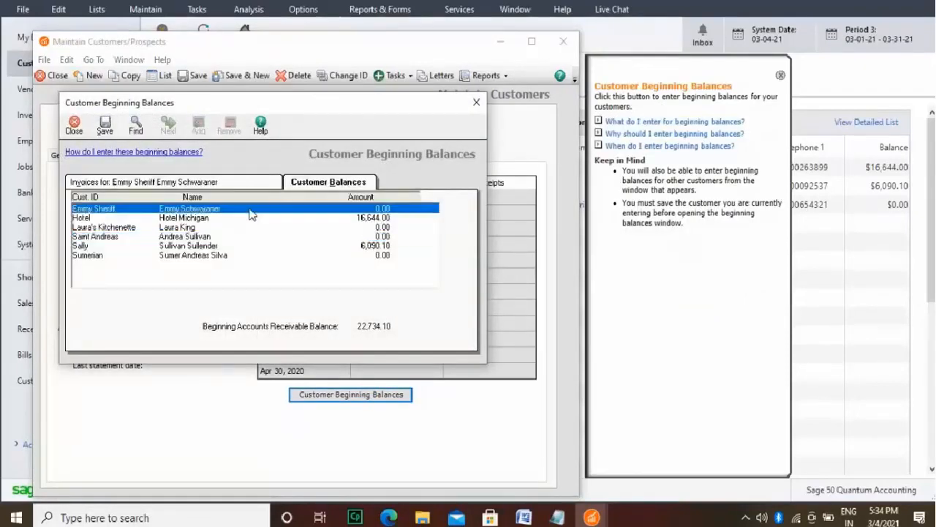
pyautogui.click(191, 184)
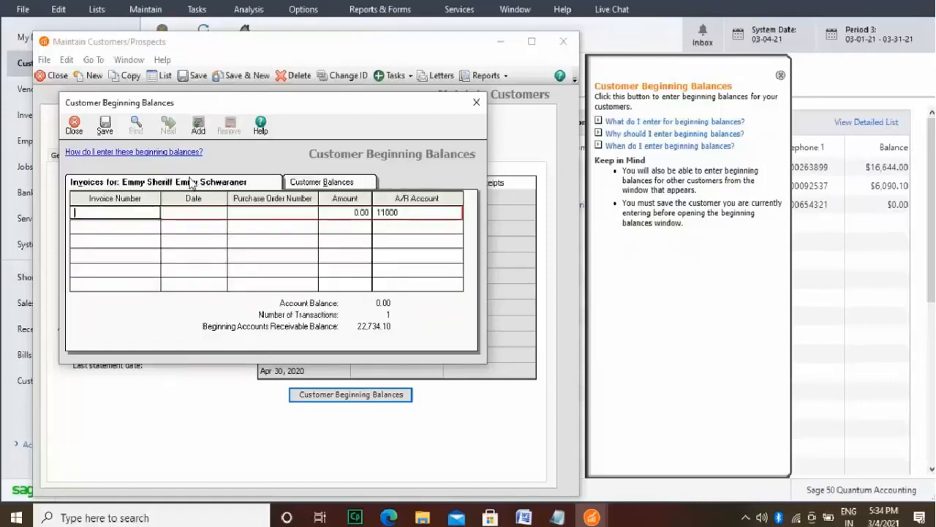
pyautogui.click(160, 211)
pyautogui.write('196273')
pyautogui.click(319, 183)
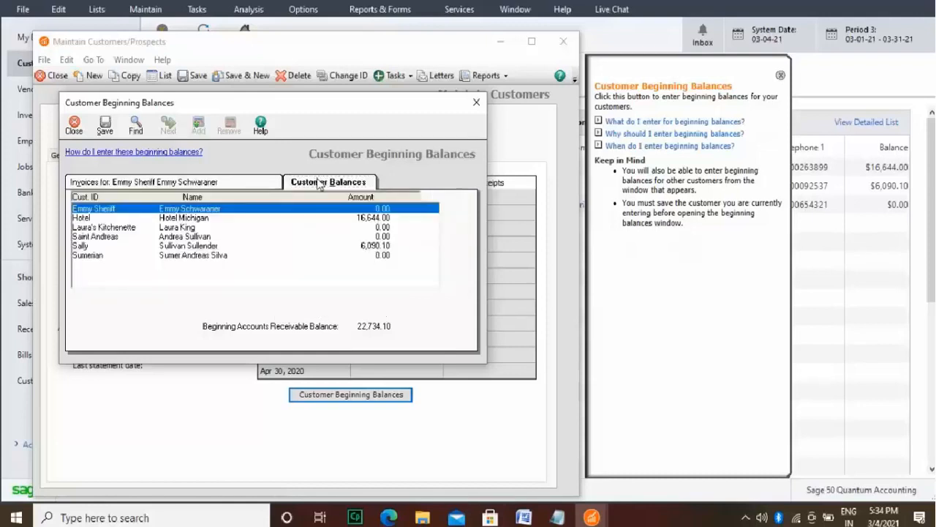
pyautogui.click(245, 183)
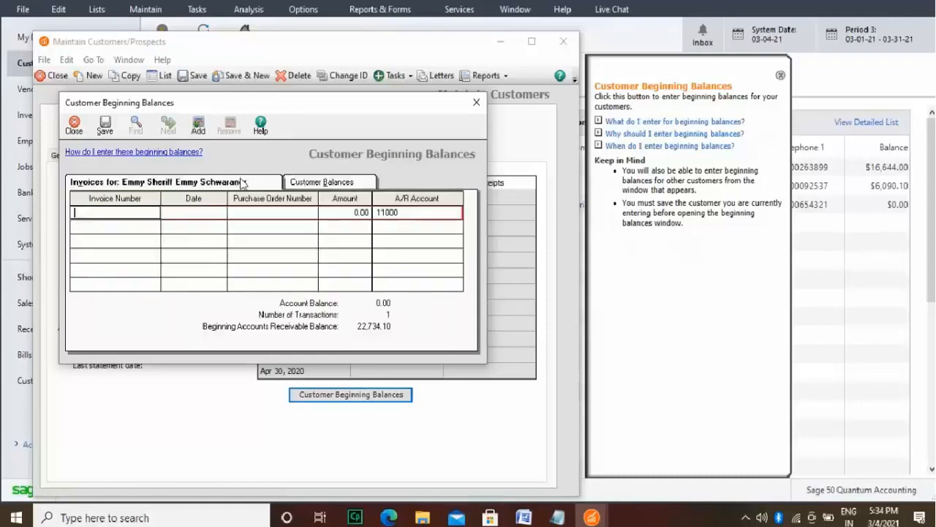
# Step: Enter invoice 1213 dated Dec 9, 2020 as the first customer's opening invoice
pyautogui.click(154, 216)
pyautogui.write('1213')
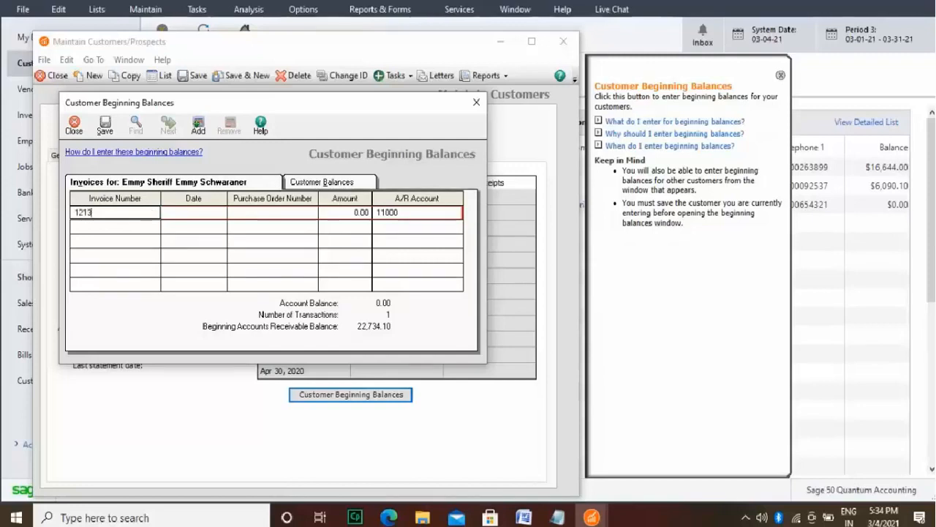
pyautogui.click(220, 213)
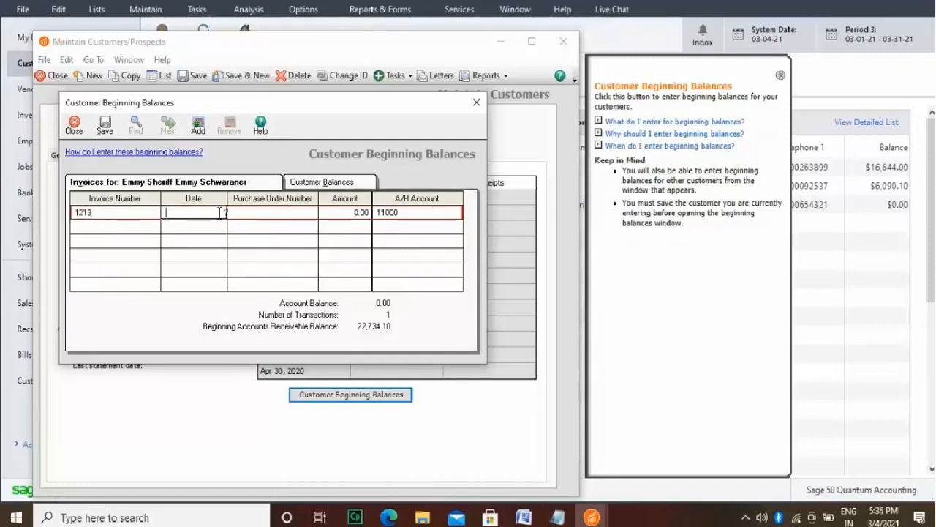
pyautogui.write('12/01')
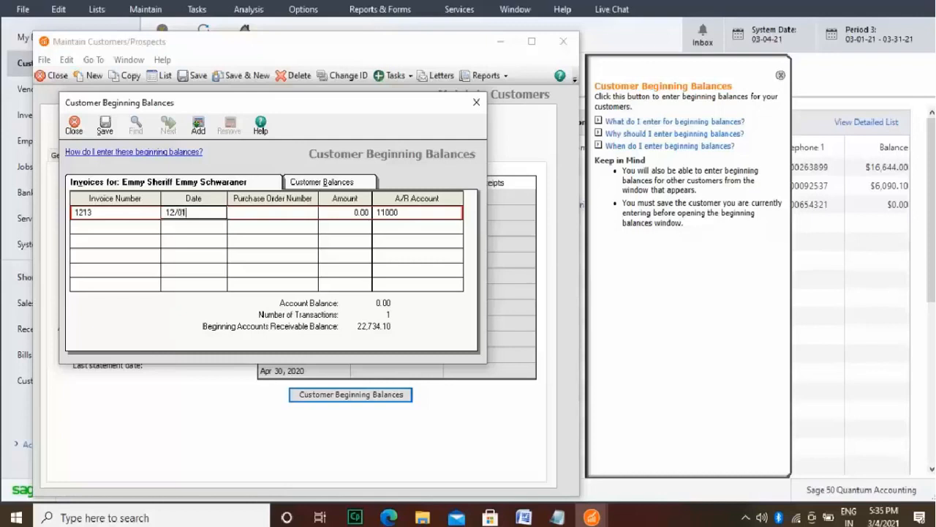
pyautogui.press('BackSpace')
pyautogui.write('9/2020')
# Step: Complete invoice 1213 with its purchase order number and an amount of 1,985.00
pyautogui.click(308, 212)
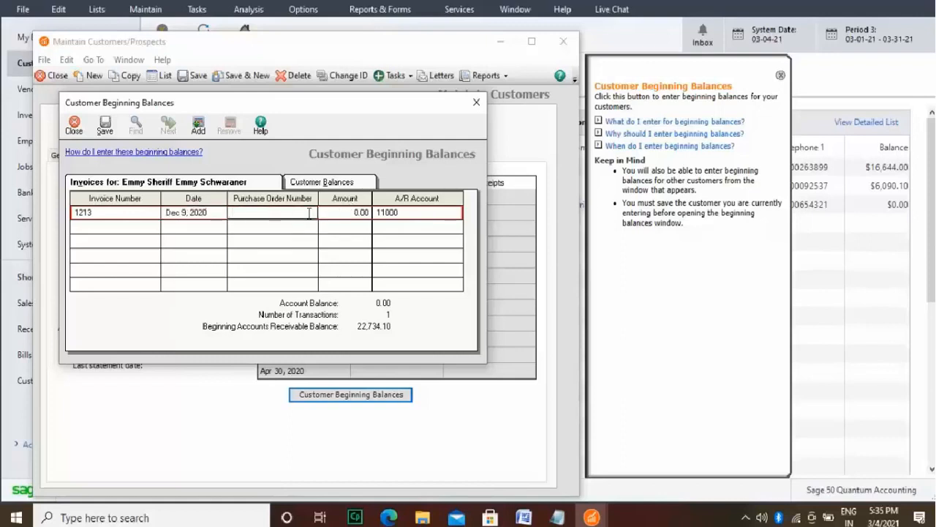
pyautogui.write('98546')
pyautogui.click(360, 212)
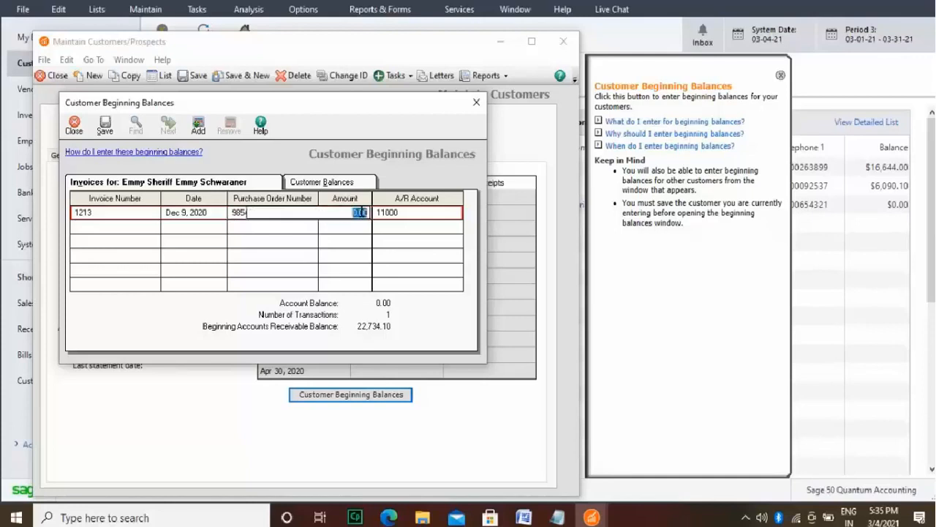
pyautogui.write('1,')
pyautogui.write('985')
pyautogui.click(416, 227)
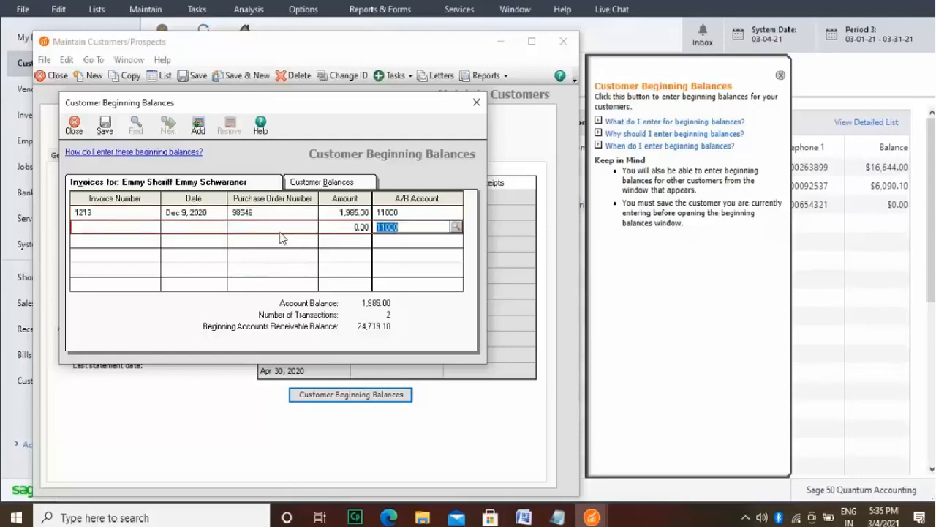
# Step: Add a second beginning-balance invoice for the same customer, number 1321 dated Jan 3, 2021
pyautogui.click(125, 229)
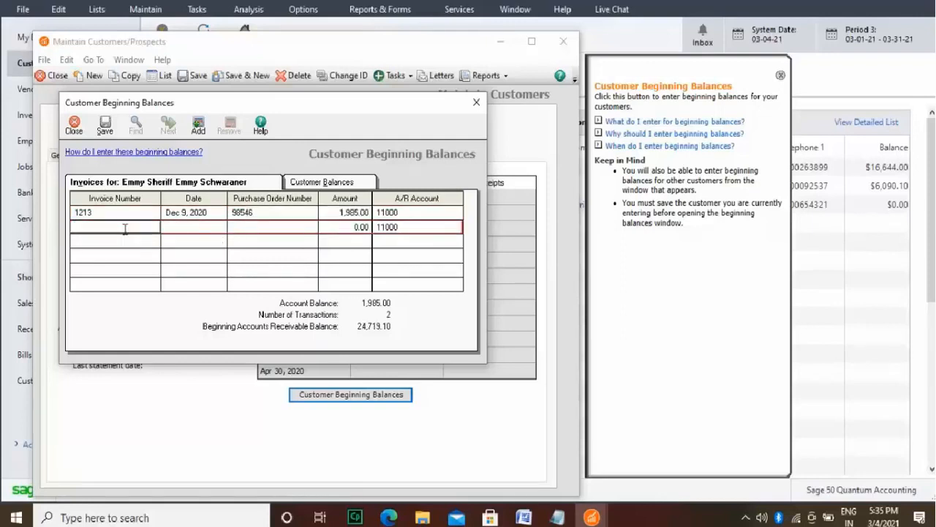
pyautogui.write('1321')
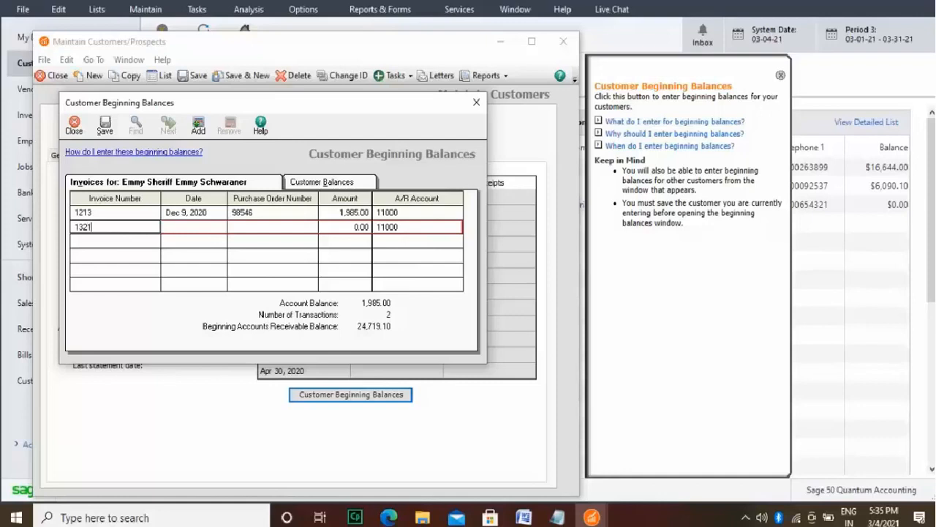
pyautogui.click(190, 227)
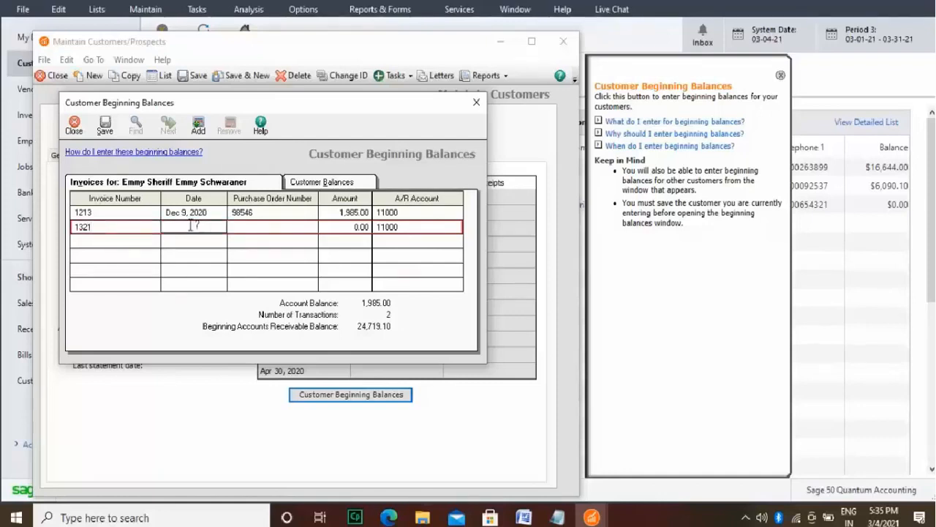
pyautogui.write('01/03/2021')
# Step: Complete invoice 1321 with its purchase order number and an amount of 1,321.00
pyautogui.click(243, 227)
pyautogui.write('1')
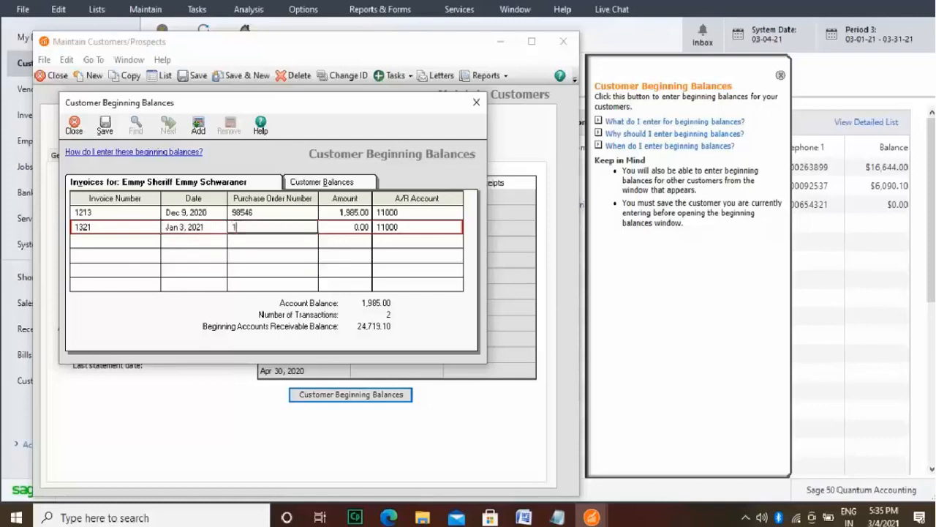
pyautogui.write('8726')
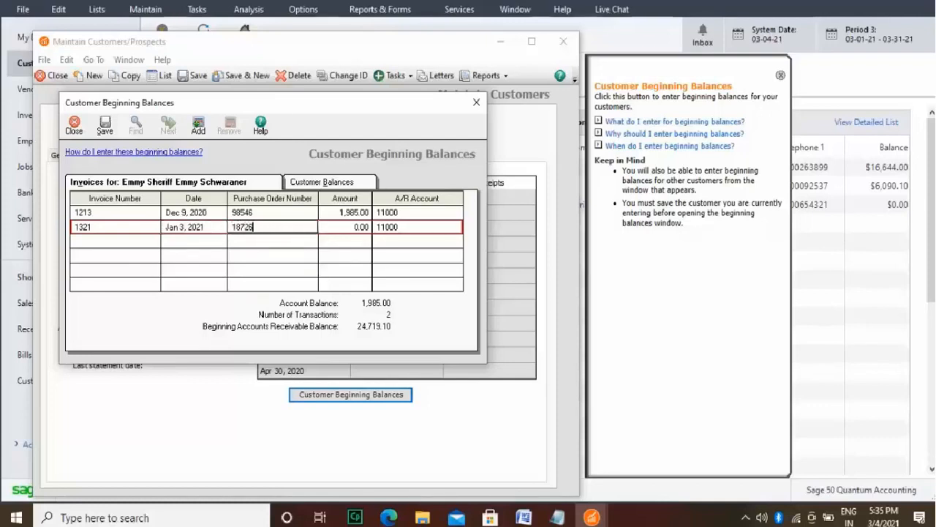
pyautogui.click(366, 228)
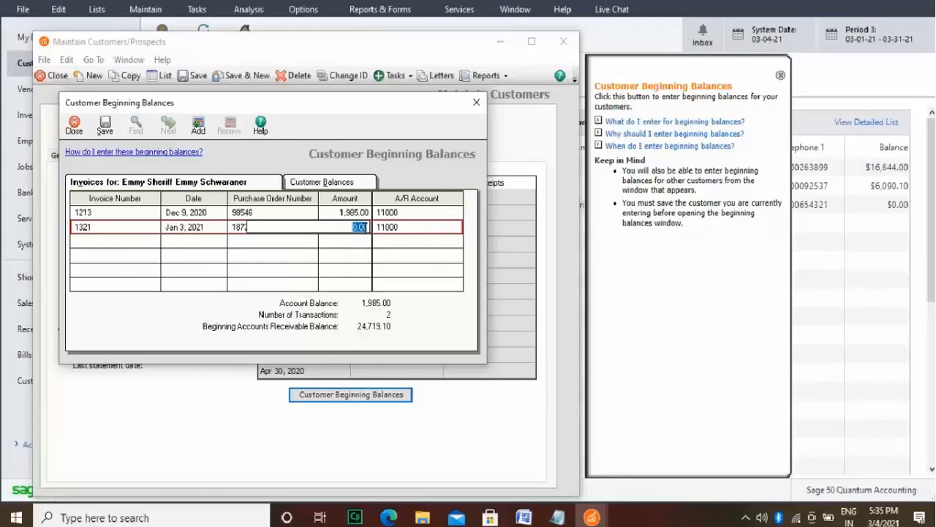
pyautogui.write('1321')
pyautogui.press('Tab')
pyautogui.click(406, 242)
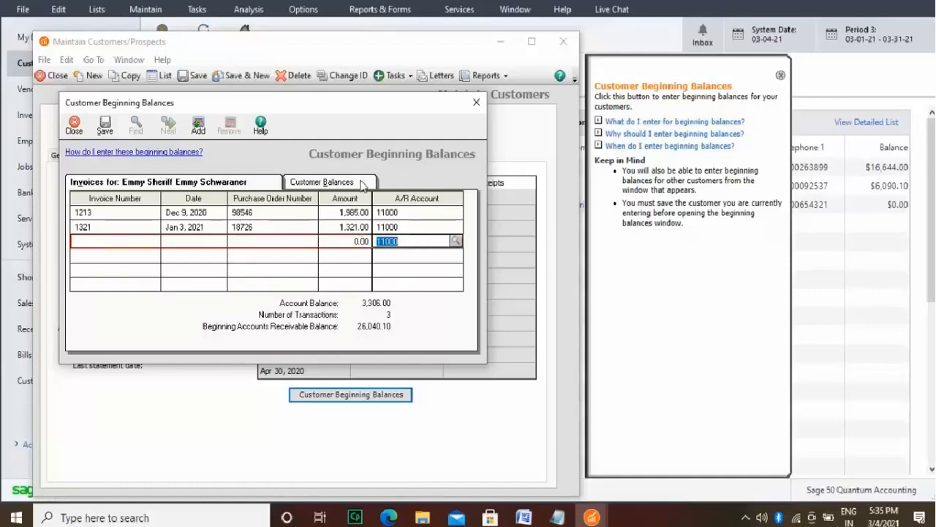
# Step: Switch to the Laura's Kitchenette customer and enter invoice 9751 dated Feb 12, 2021 as its first beginning-balance invoice
pyautogui.click(362, 184)
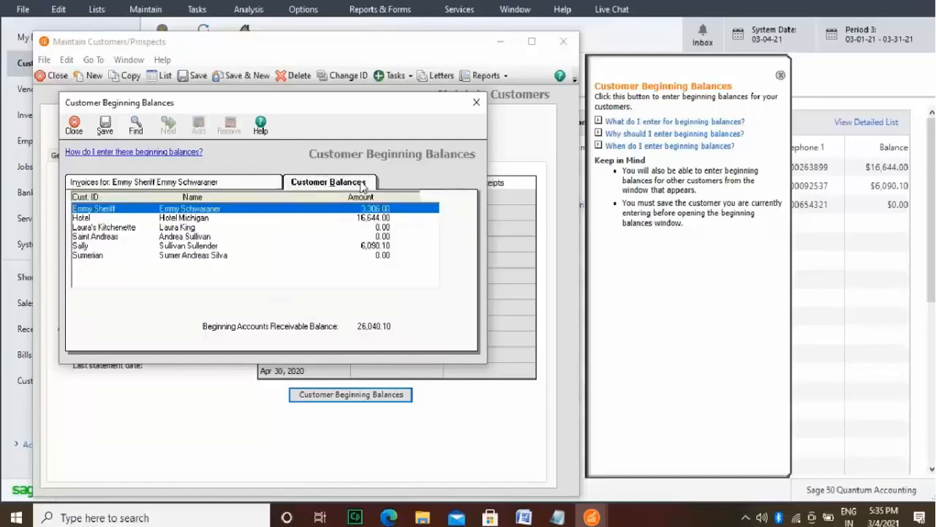
pyautogui.doubleClick(188, 232)
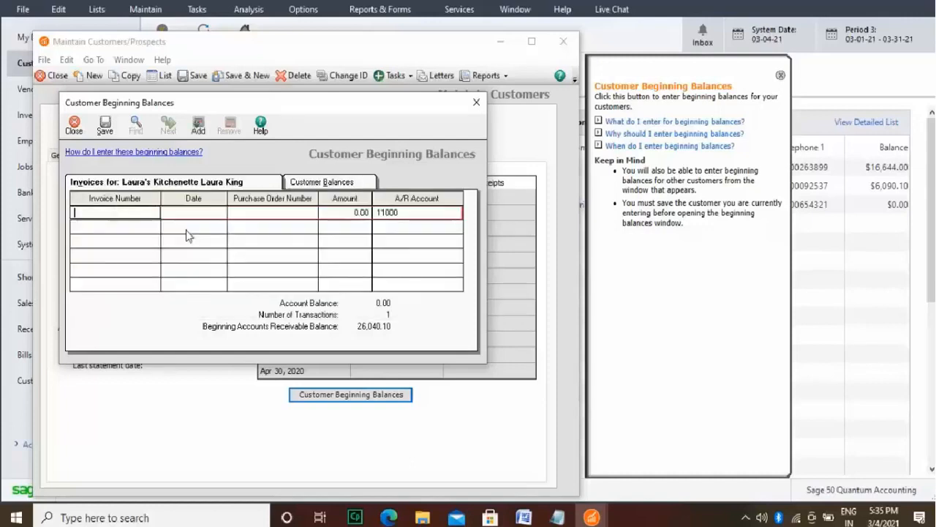
pyautogui.write('9751')
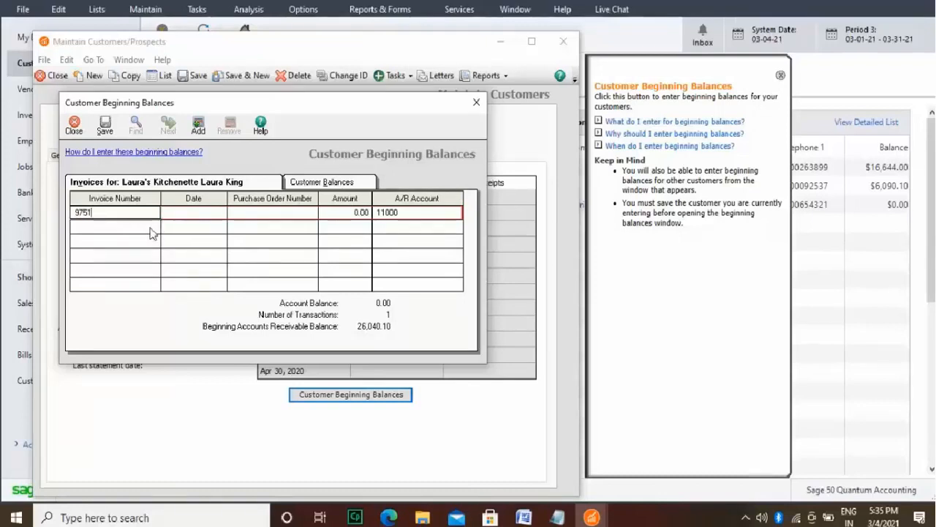
pyautogui.click(193, 212)
pyautogui.write('02')
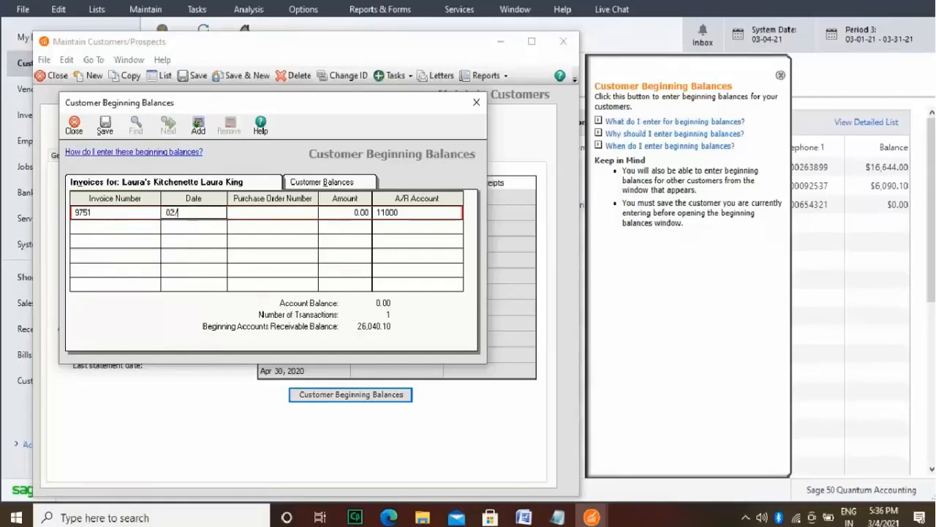
pyautogui.write('/12/2021')
# Step: Complete invoice 9751 with its purchase order number and an amount of 176.00
pyautogui.click(293, 213)
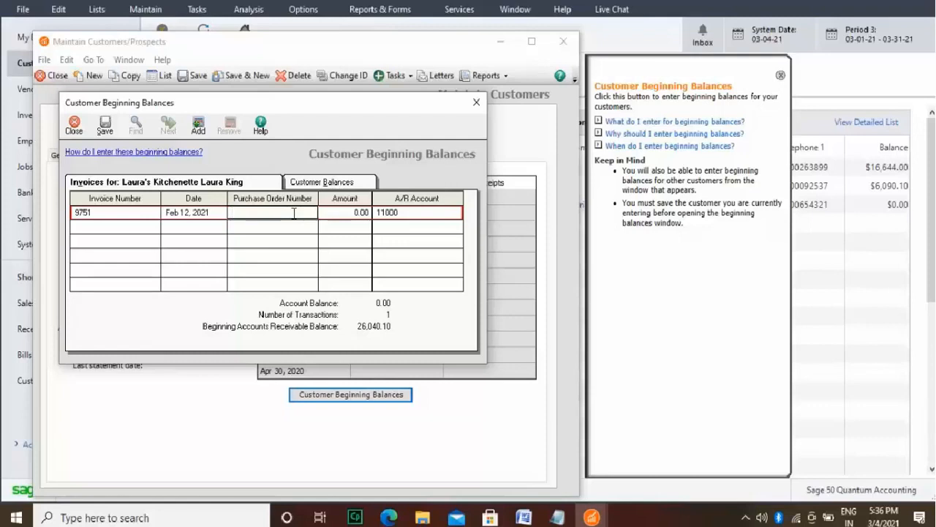
pyautogui.write('1qw12')
pyautogui.click(365, 212)
pyautogui.write('1')
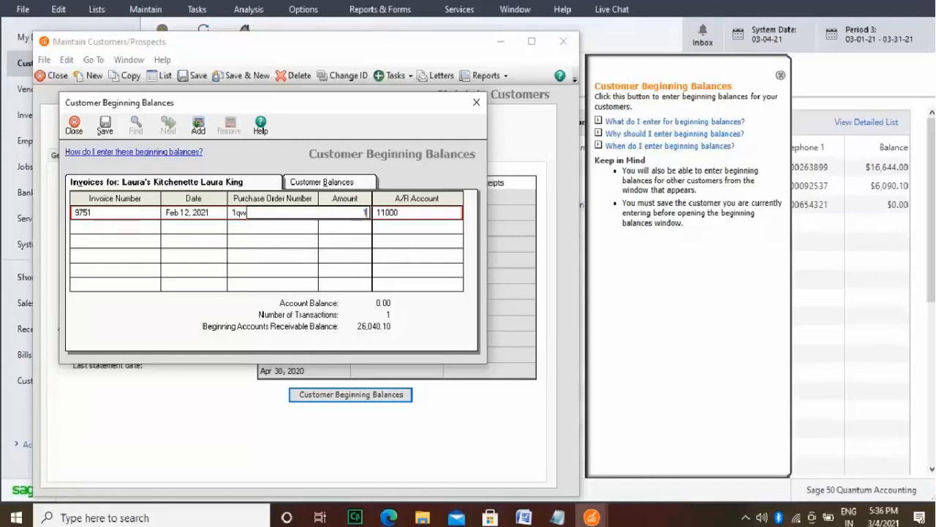
pyautogui.write('78')
# Step: Add a second beginning-balance invoice for Laura's Kitchenette, number 1123 dated Feb 21, 2021
pyautogui.click(137, 233)
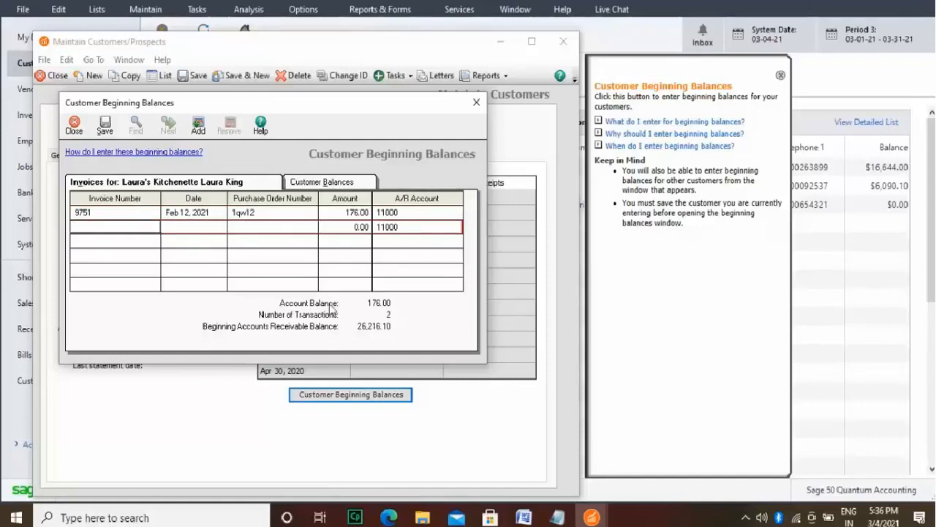
pyautogui.write('1123')
pyautogui.click(212, 226)
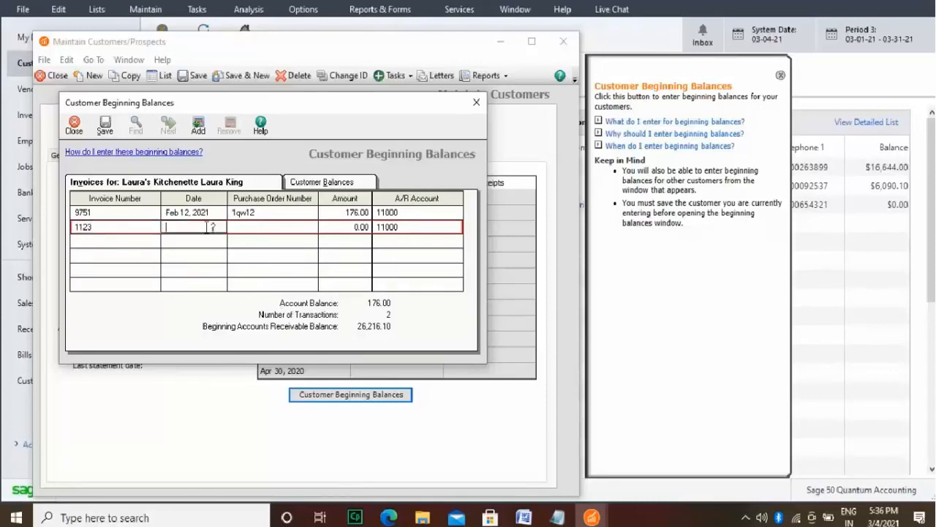
pyautogui.write('0')
pyautogui.write('3')
pyautogui.press('BackSpace')
pyautogui.write('2')
pyautogui.press('BackSpace')
pyautogui.write('2/21/2021')
# Step: Complete invoice 1123 with its purchase order number and an amount of 198.00
pyautogui.click(290, 229)
pyautogui.write('1')
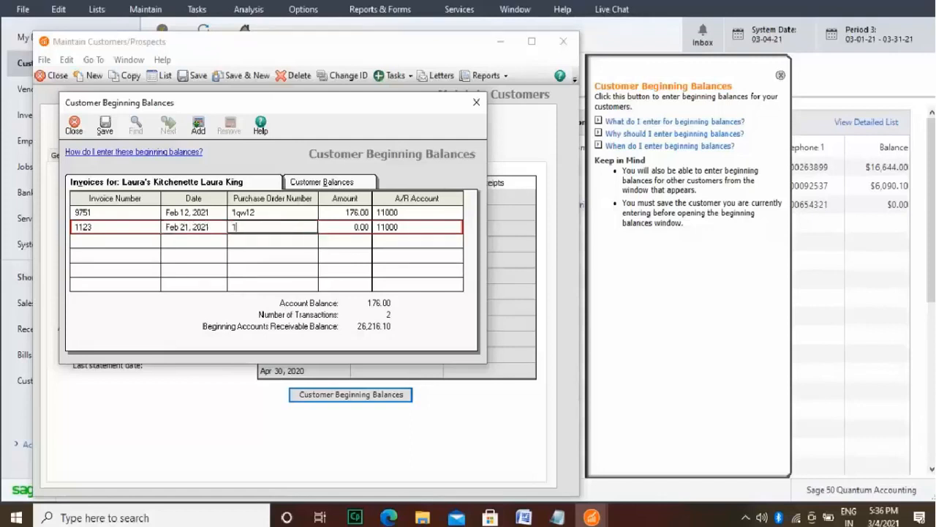
pyautogui.write('qw98')
pyautogui.click(361, 228)
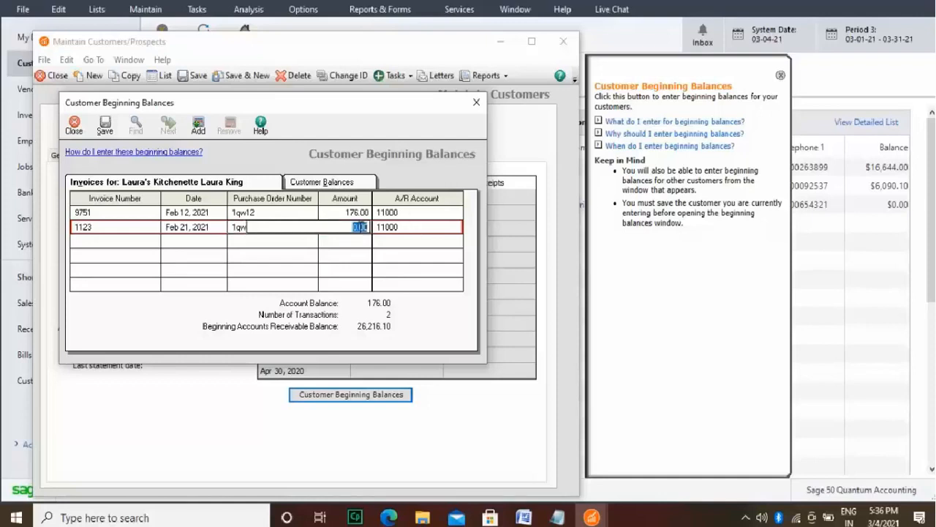
pyautogui.write('198')
# Step: Switch to the Saint Andreas customer and enter invoice 18265 dated Jan 19, 2021 as its first beginning-balance invoice
pyautogui.click(330, 188)
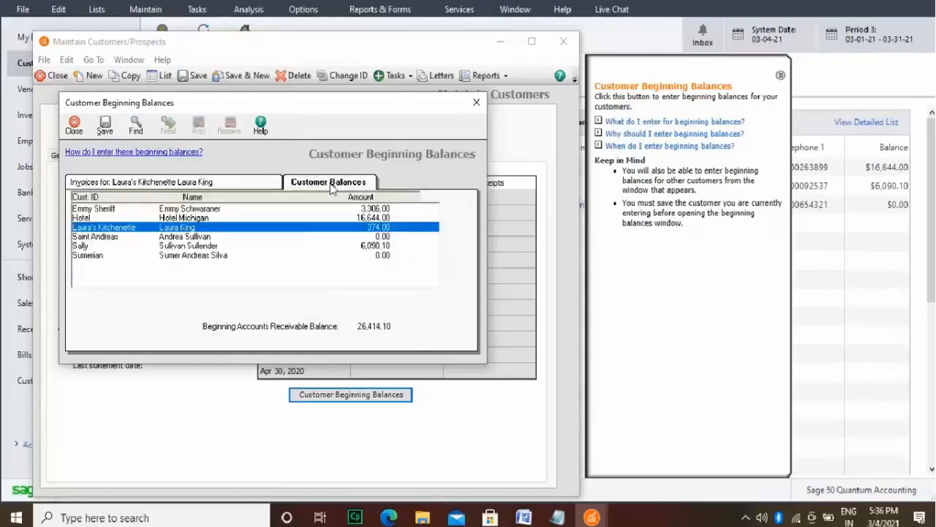
pyautogui.click(338, 236)
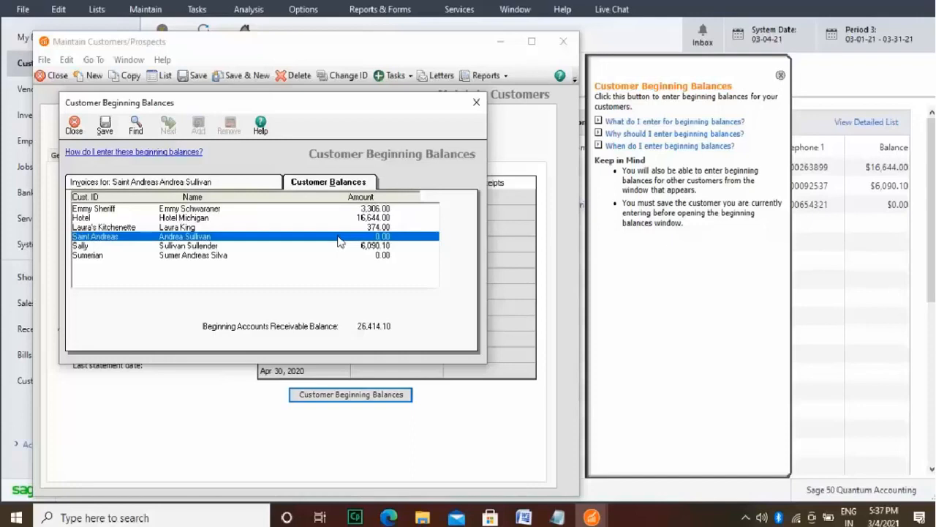
pyautogui.click(264, 180)
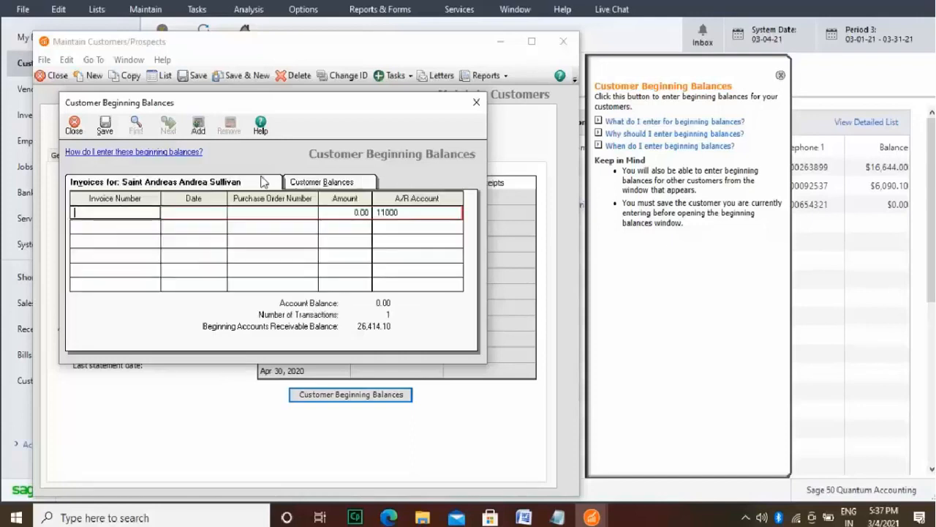
pyautogui.click(124, 212)
pyautogui.write('18')
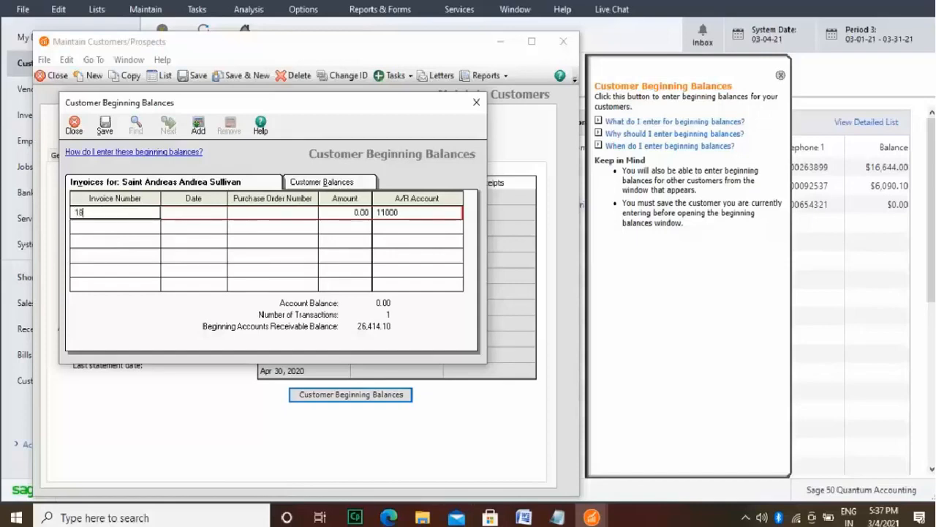
pyautogui.write('265')
pyautogui.click(201, 216)
pyautogui.write('01')
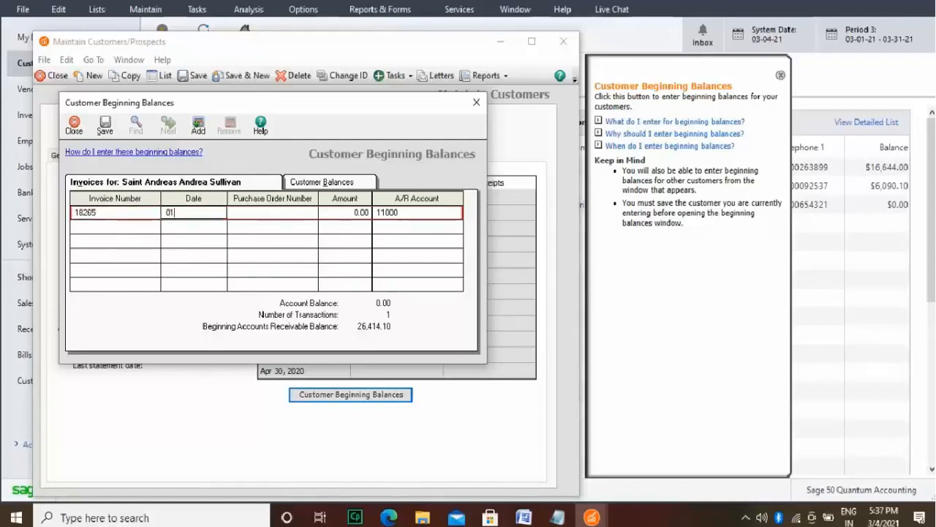
pyautogui.write('/19')
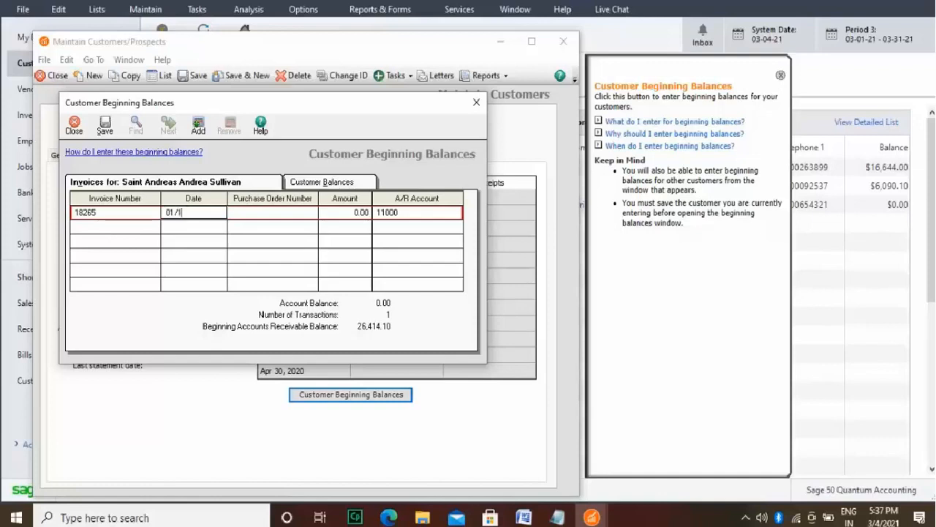
pyautogui.write('/2021')
# Step: Complete invoice 18265 with its purchase order number and an amount of 12,876.00
pyautogui.click(304, 212)
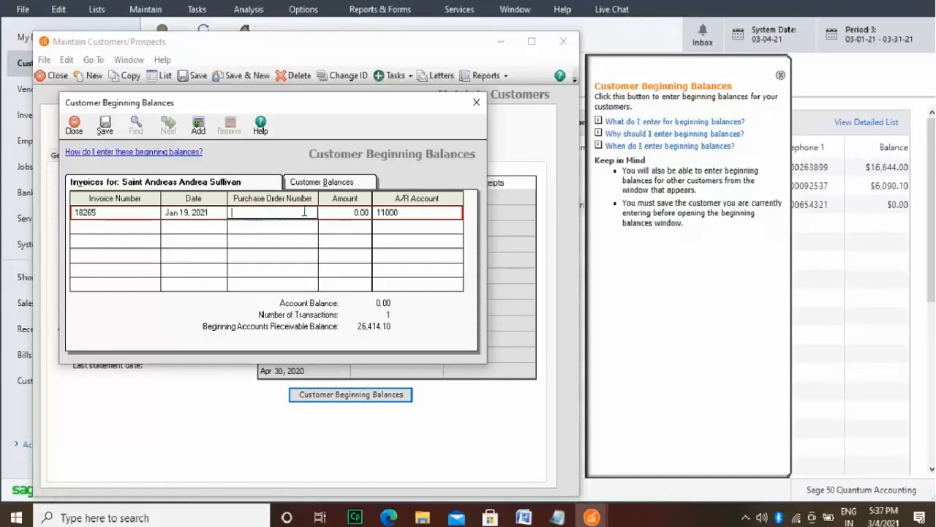
pyautogui.write('Syt12')
pyautogui.click(360, 213)
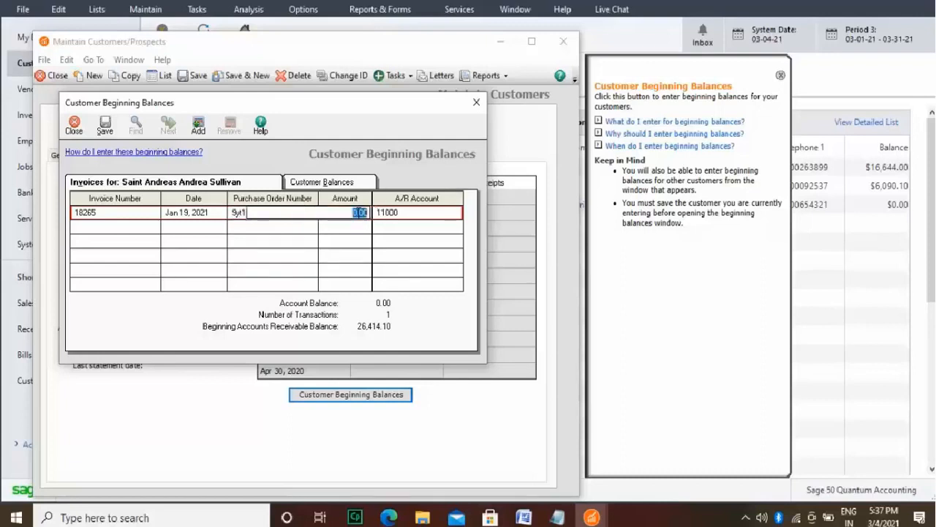
pyautogui.write('12876')
# Step: Add a second beginning-balance invoice for Saint Andreas, number 19765 dated Feb 21, 2021
pyautogui.click(141, 227)
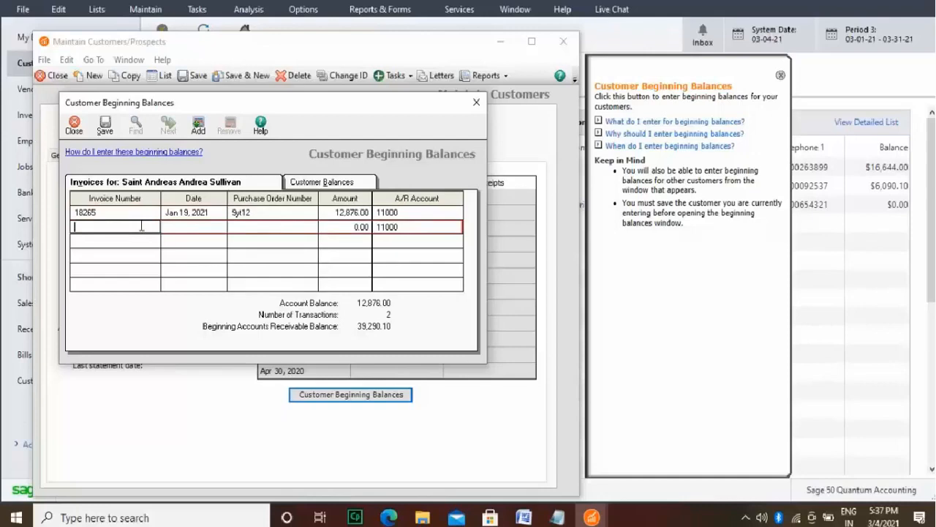
pyautogui.write('19765')
pyautogui.click(203, 228)
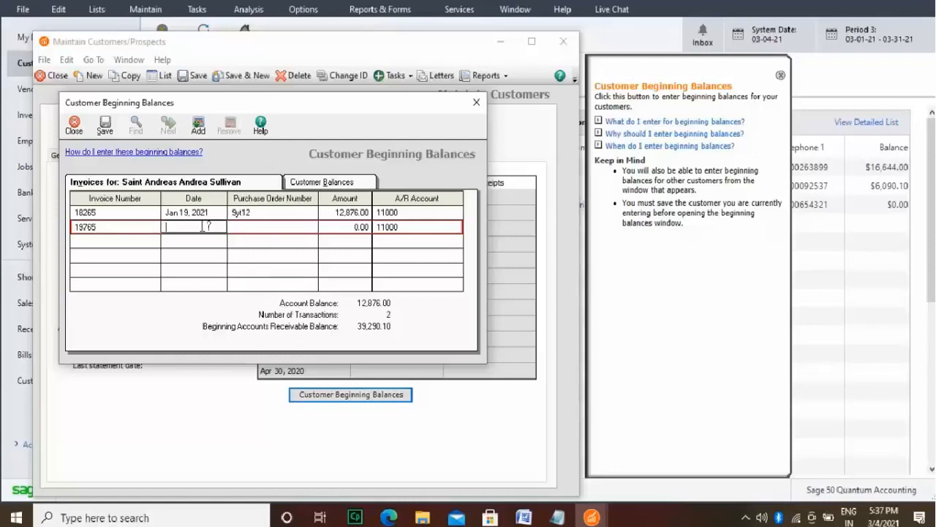
pyautogui.write('21')
pyautogui.press('BackSpace')
pyautogui.press('BackSpace')
pyautogui.press('BackSpace')
pyautogui.write('02/')
pyautogui.write('21')
pyautogui.write('/2021')
# Step: Complete invoice 19765 with its purchase order number and an amount of 1,978.00
pyautogui.click(268, 226)
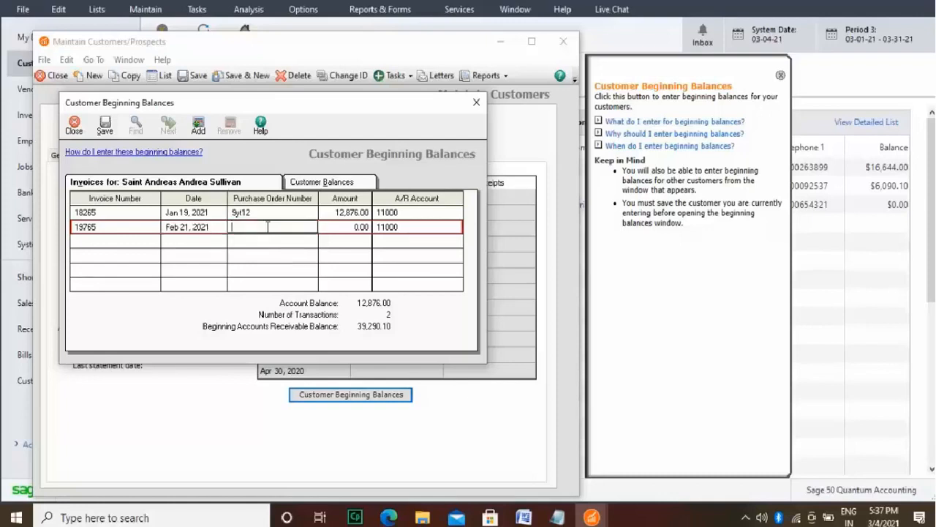
pyautogui.write('10YT')
pyautogui.press('BackSpace')
pyautogui.press('BackSpace')
pyautogui.write('yt12')
pyautogui.click(359, 227)
pyautogui.write('1')
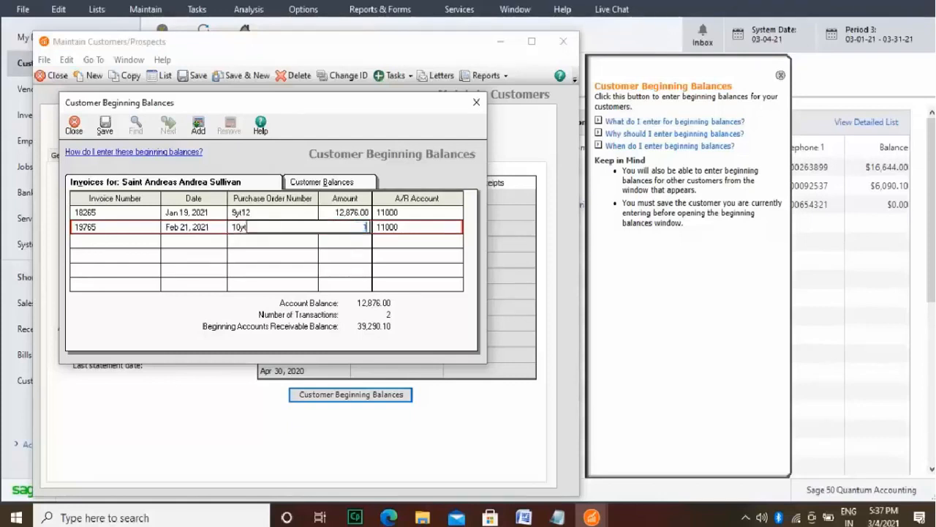
pyautogui.write('976')
# Step: Switch to the Sumerian customer and start its beginning-balance invoice with number 197365
pyautogui.click(341, 183)
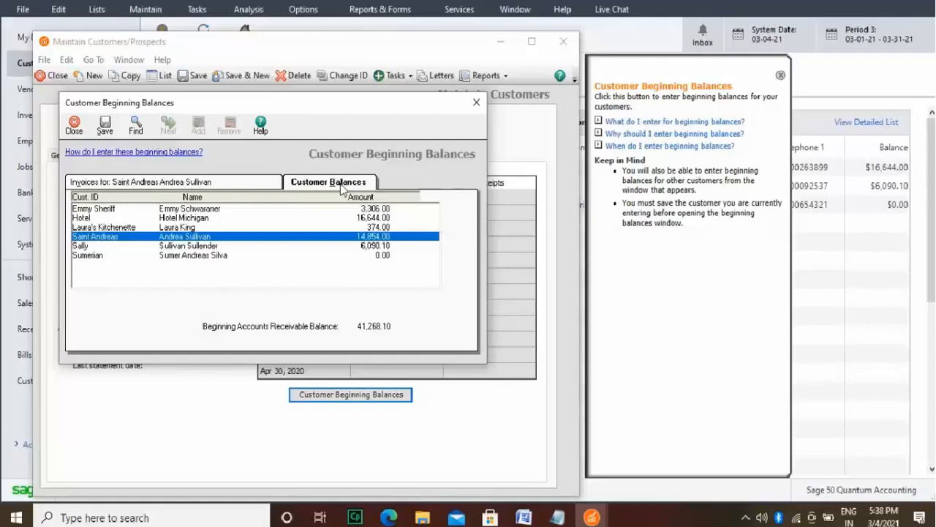
pyautogui.click(186, 258)
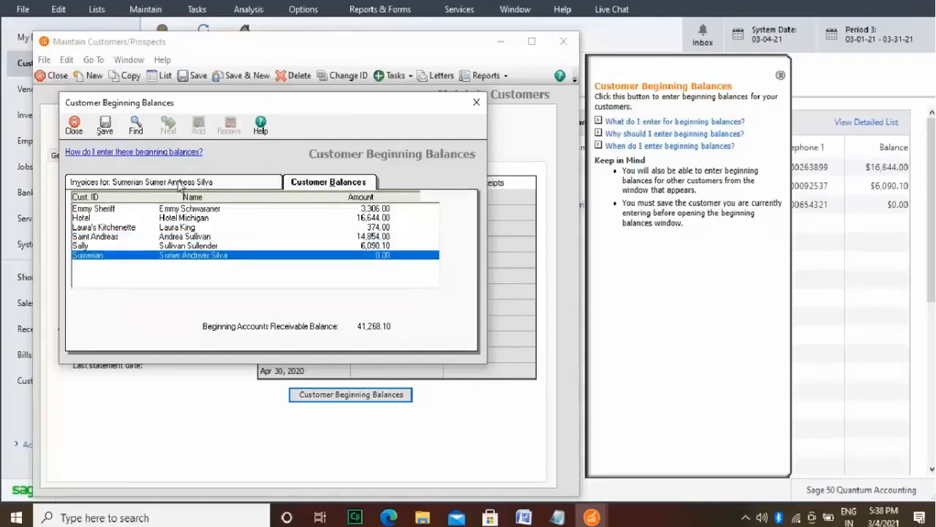
pyautogui.click(179, 185)
pyautogui.write('1')
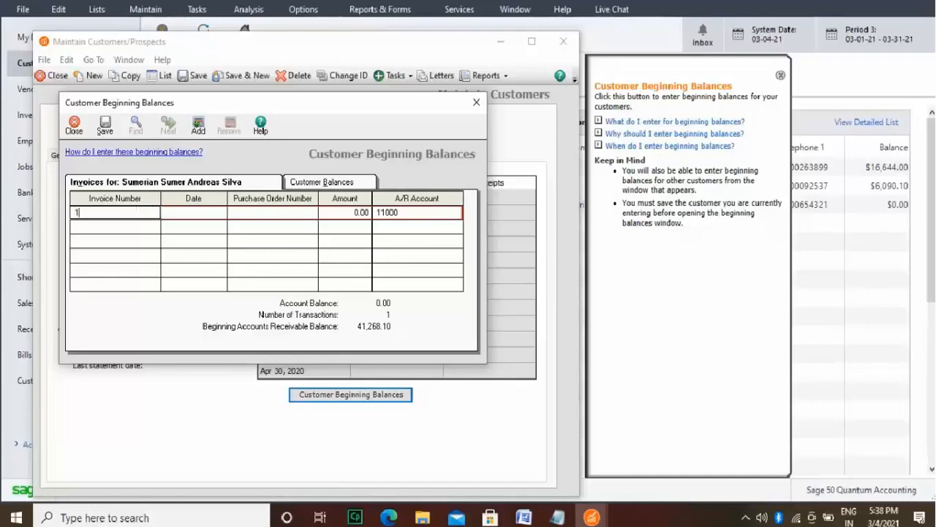
pyautogui.write('97365')
pyautogui.click(196, 212)
pyautogui.write('03')
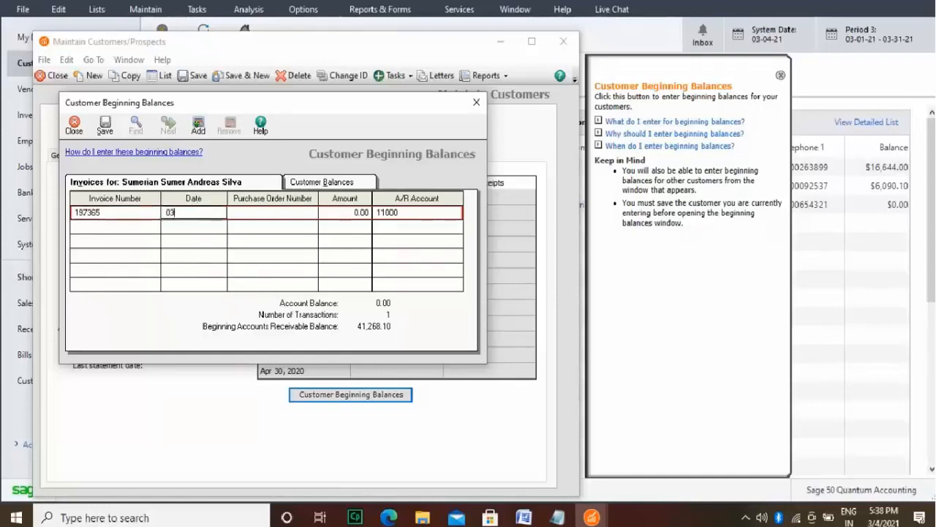
pyautogui.write('/01/20211')
pyautogui.click(283, 214)
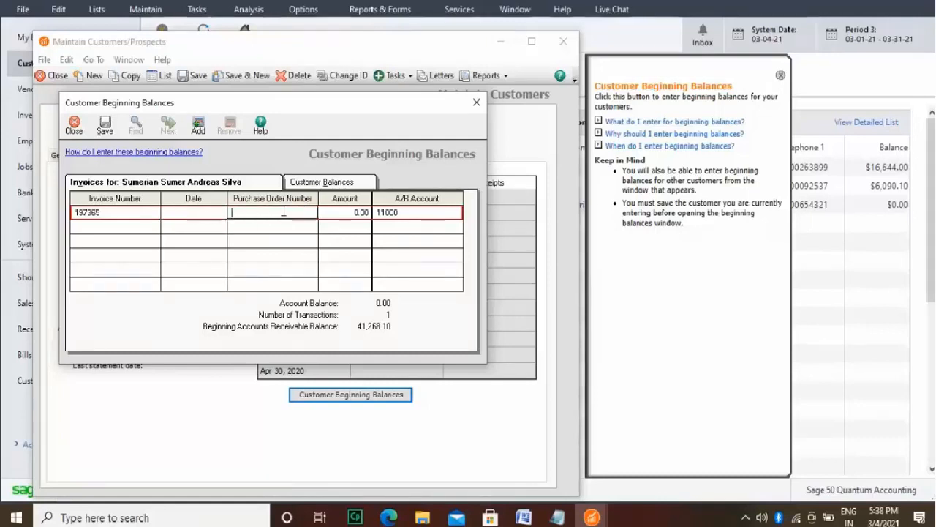
# Step: Set the date of invoice 197365 to Mar 1, 2021
pyautogui.click(214, 212)
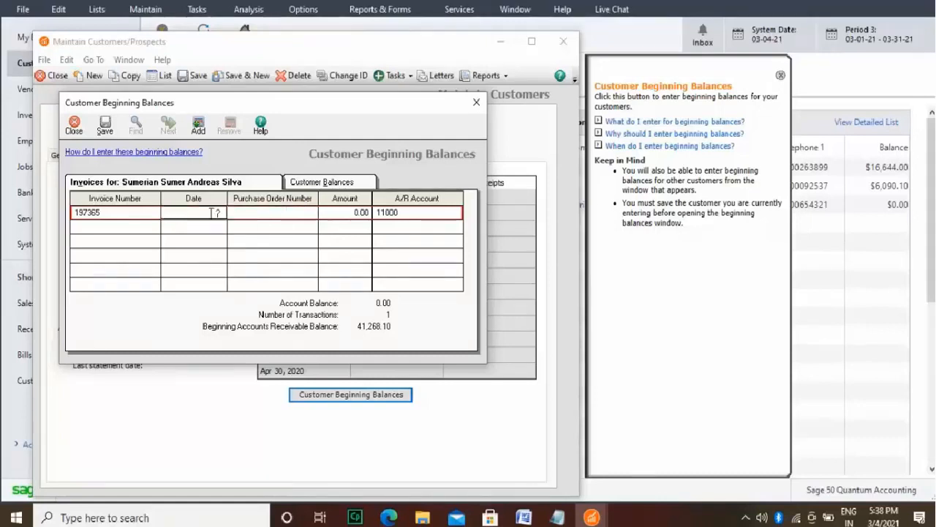
pyautogui.write('03/01/2021')
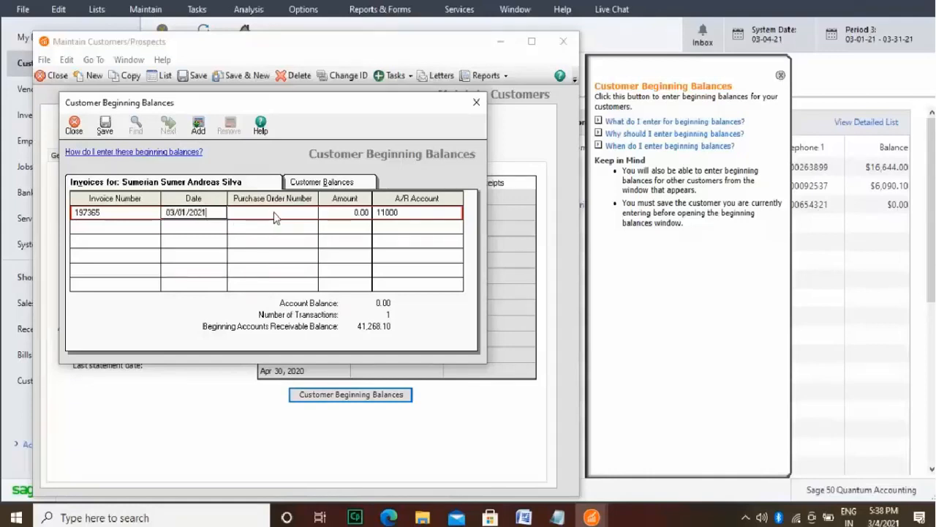
# Step: Complete invoice 197365 with its purchase order number and an amount of 121.25, and save the customer beginning balances
pyautogui.click(274, 213)
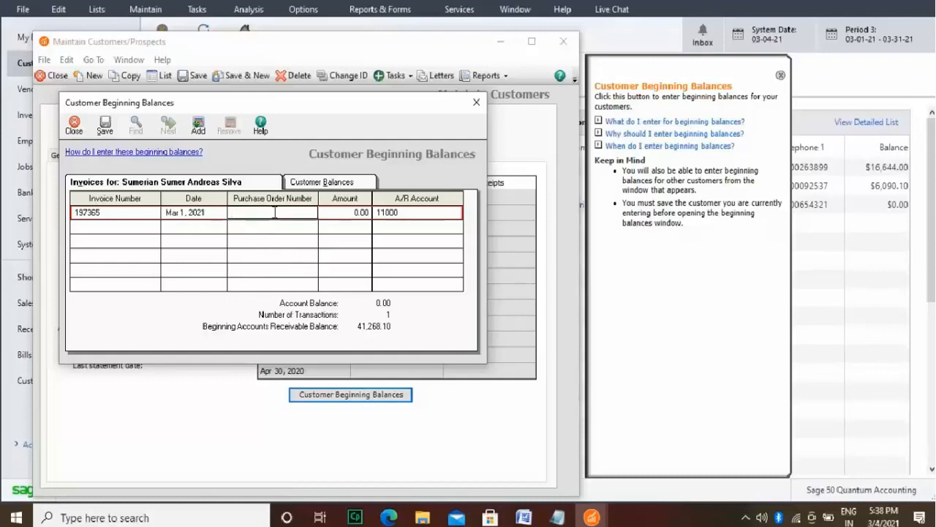
pyautogui.write('1TW')
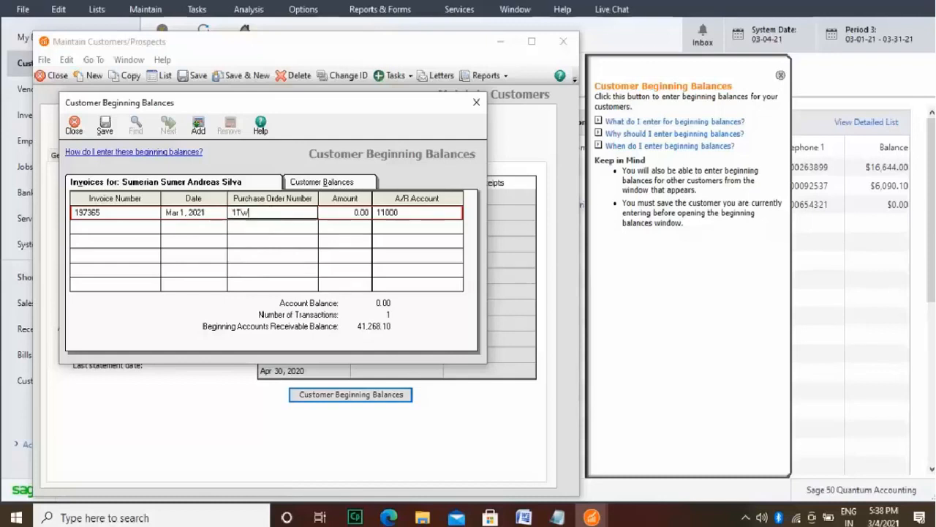
pyautogui.write('876')
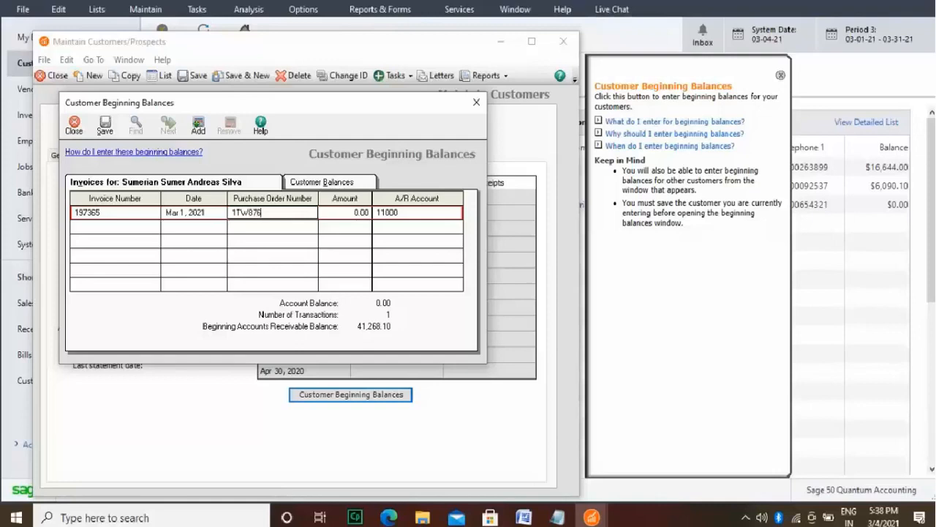
pyautogui.click(352, 212)
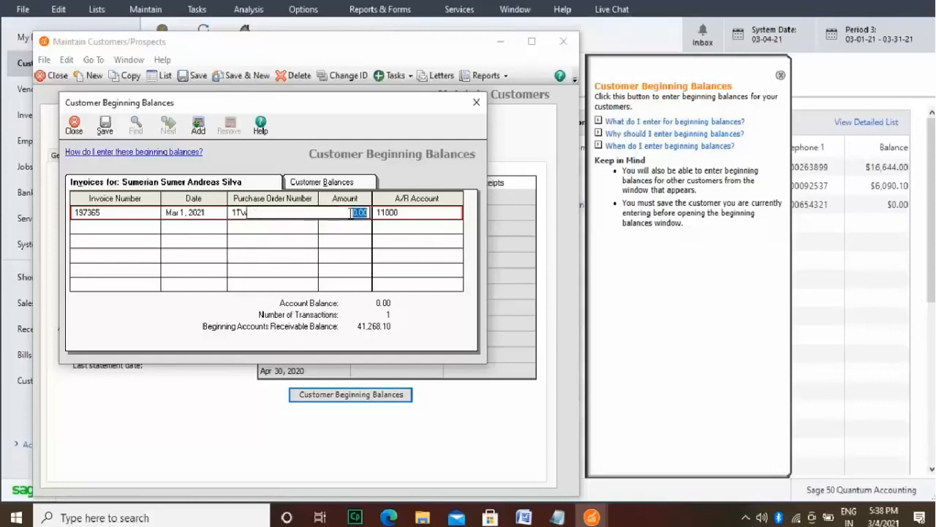
pyautogui.write('121.25')
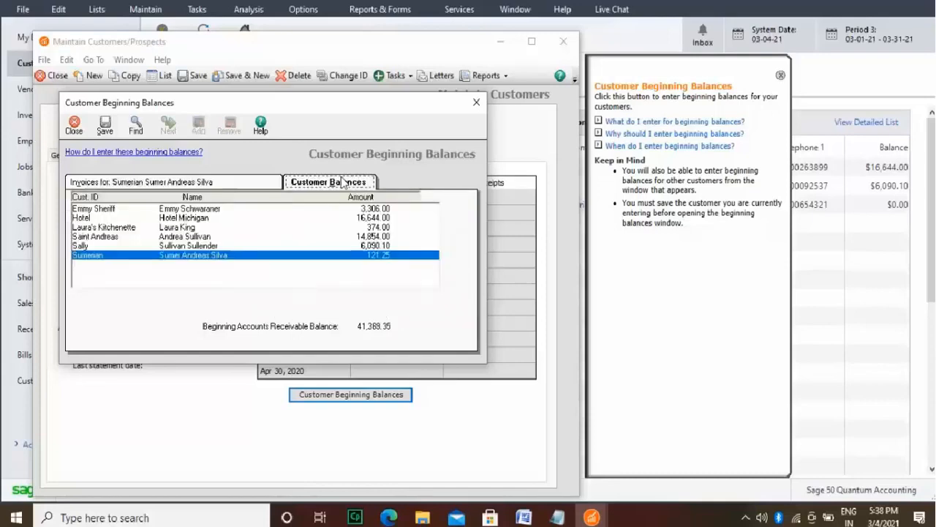
pyautogui.click(106, 124)
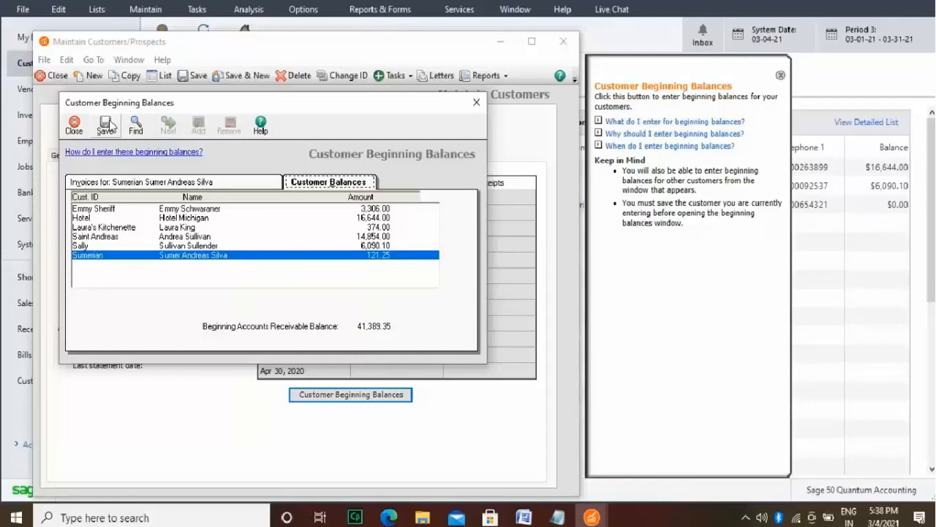
# Step: Save the customer beginning balances and close their window to return to the customer record
pyautogui.click(109, 120)
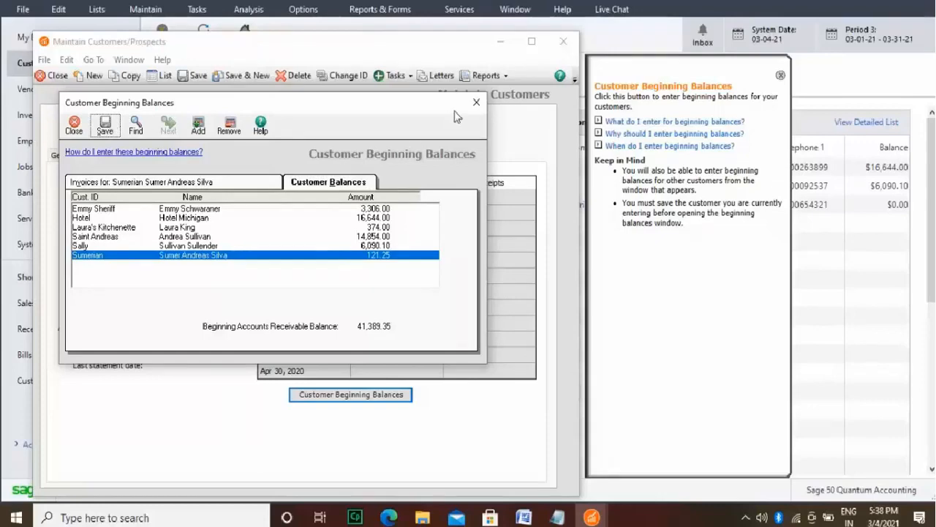
pyautogui.click(476, 102)
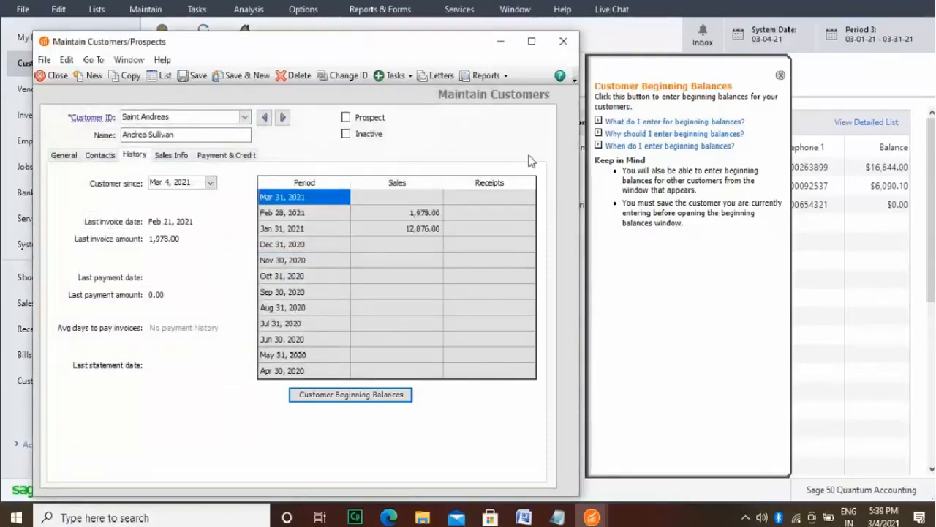
# Step: Review the sales history of the first listed customer, the fifth listed customer and the Sumerian customer
pyautogui.click(245, 118)
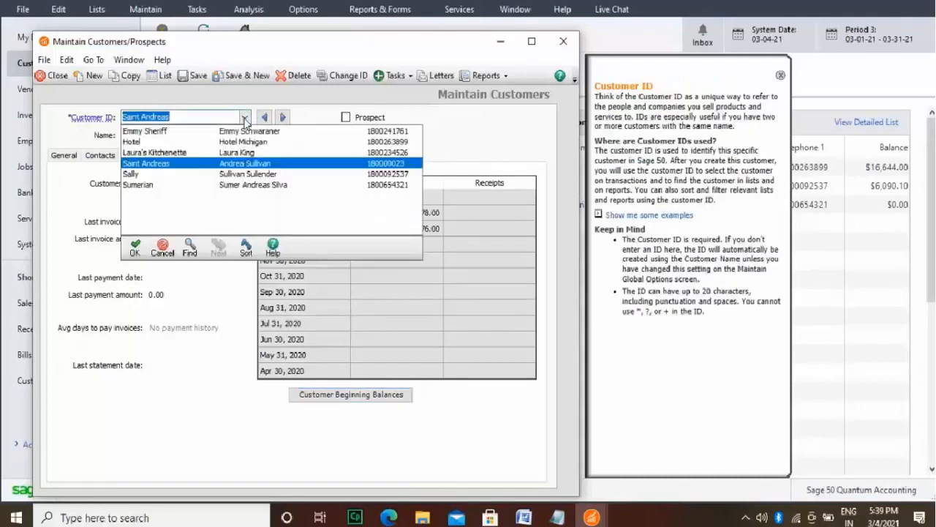
pyautogui.doubleClick(226, 131)
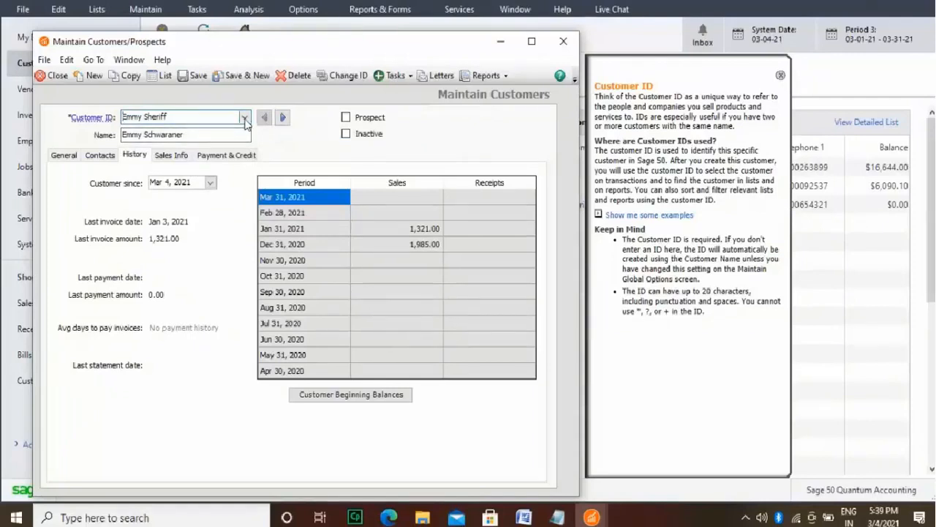
pyautogui.click(244, 119)
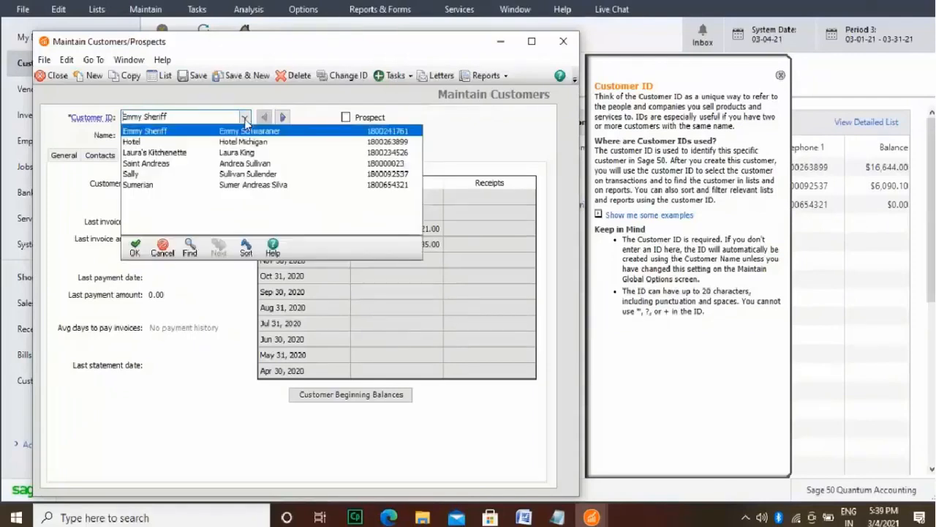
pyautogui.click(227, 176)
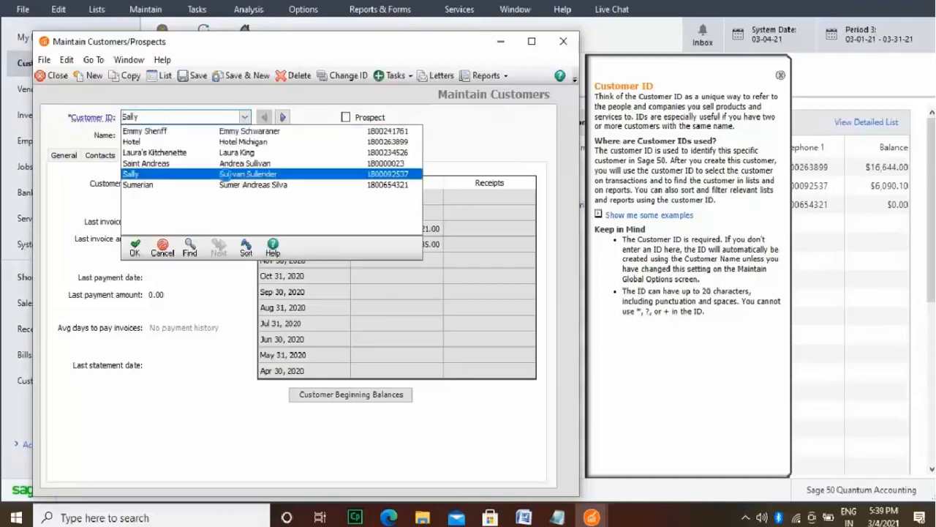
pyautogui.click(244, 118)
pyautogui.click(220, 187)
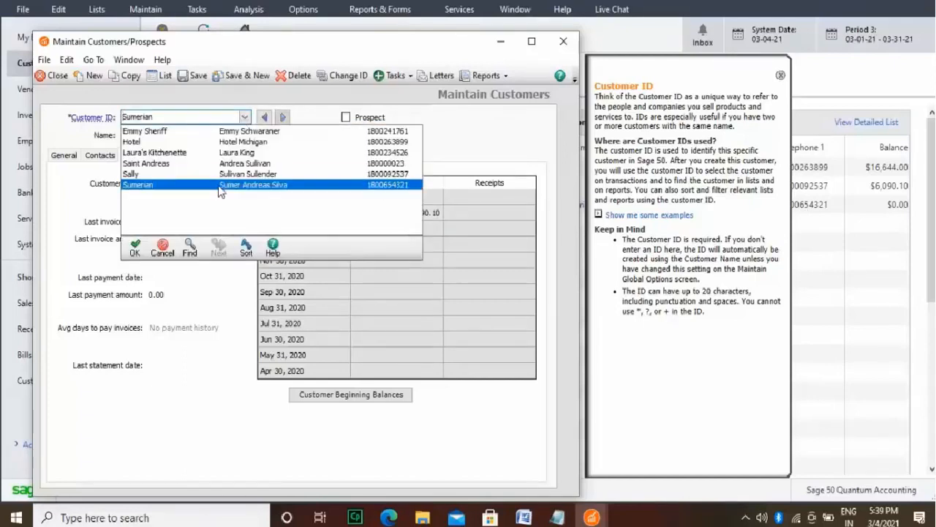
# Step: Review the sales history of the first listed customer again, followed by the Hotel and Saint Andreas customers
pyautogui.click(244, 119)
pyautogui.click(206, 130)
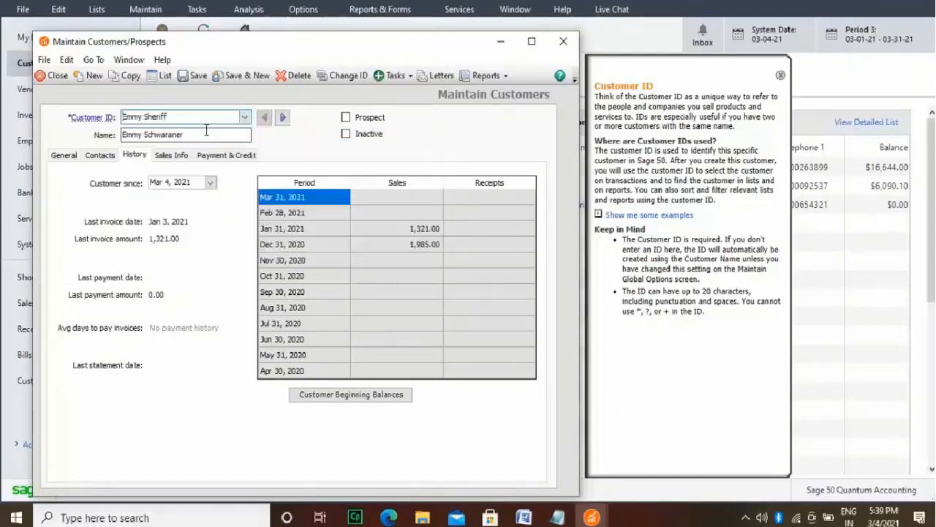
pyautogui.click(245, 117)
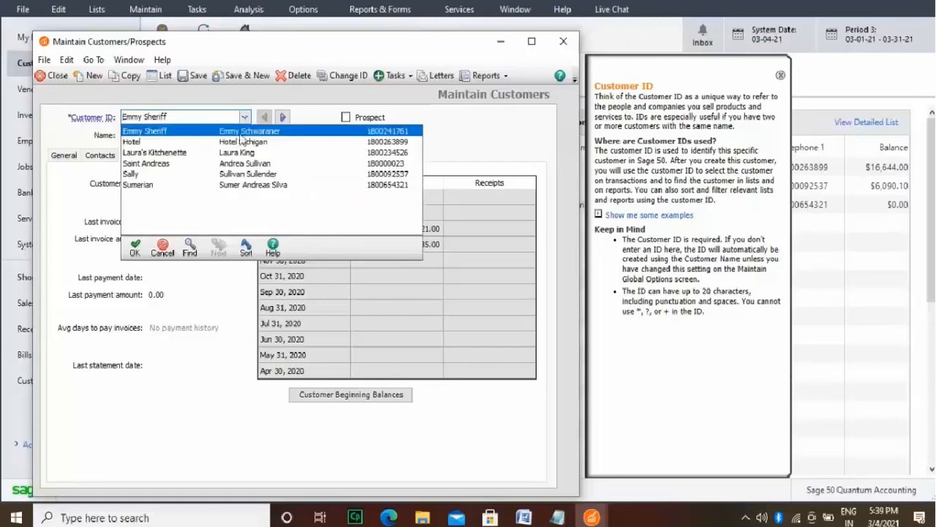
pyautogui.click(242, 141)
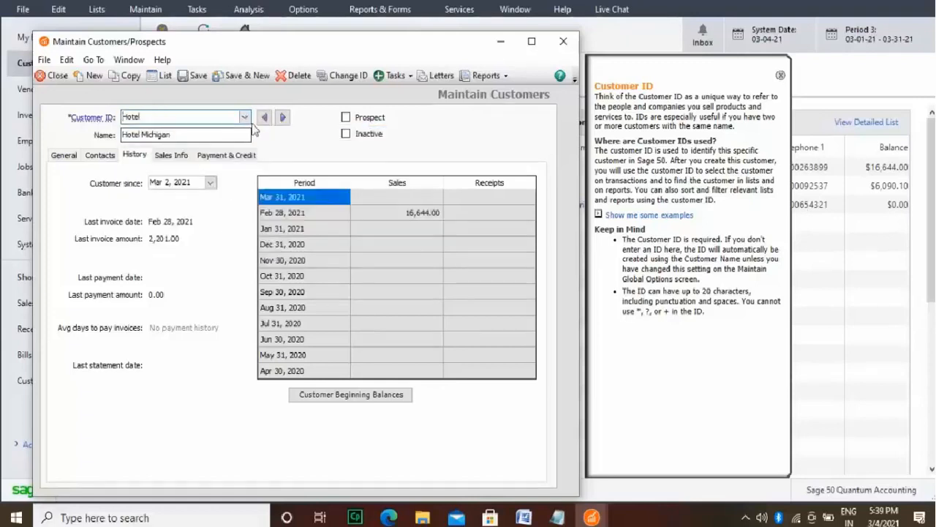
pyautogui.click(244, 117)
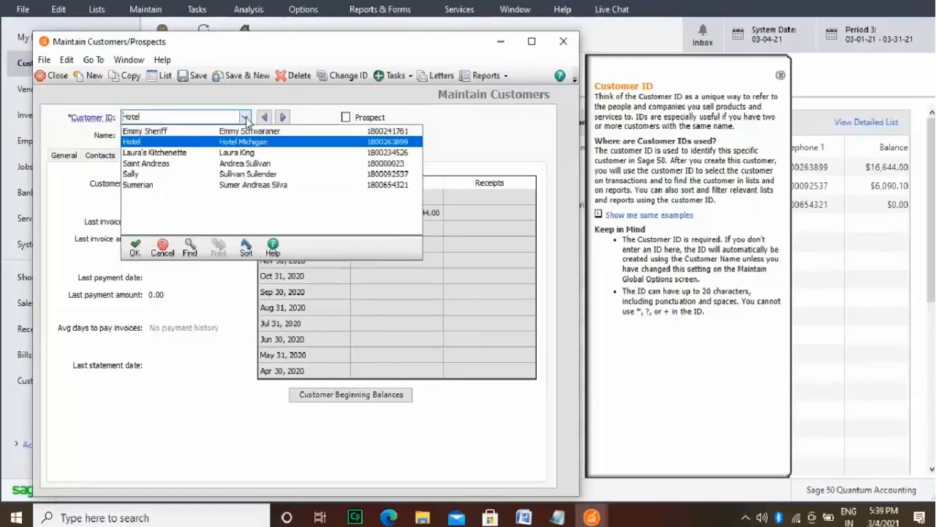
pyautogui.click(238, 164)
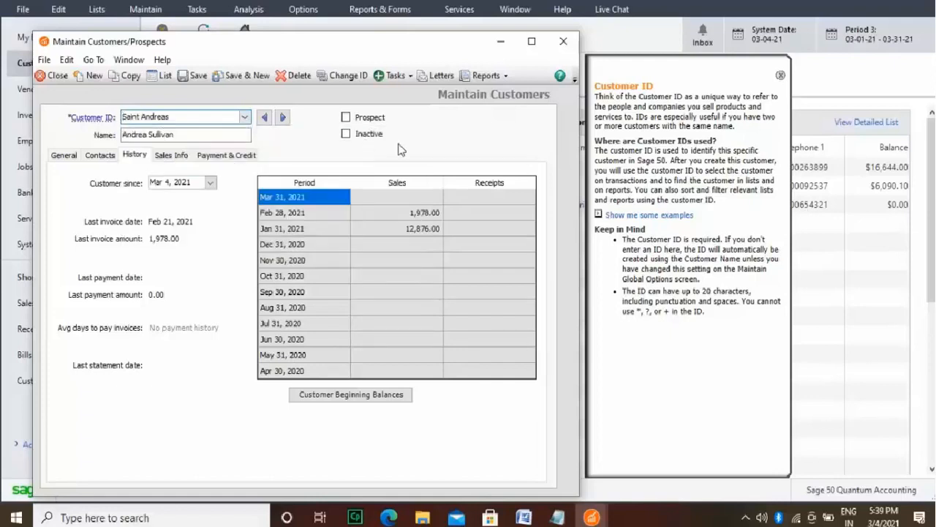
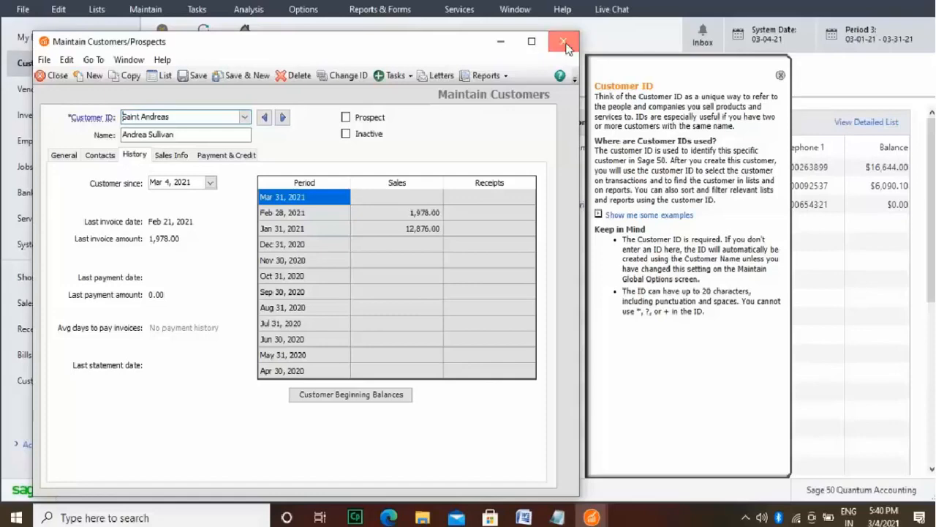
# Step: Close the customer record, then review the default payment terms for vendors and close them
pyautogui.click(564, 43)
pyautogui.click(156, 11)
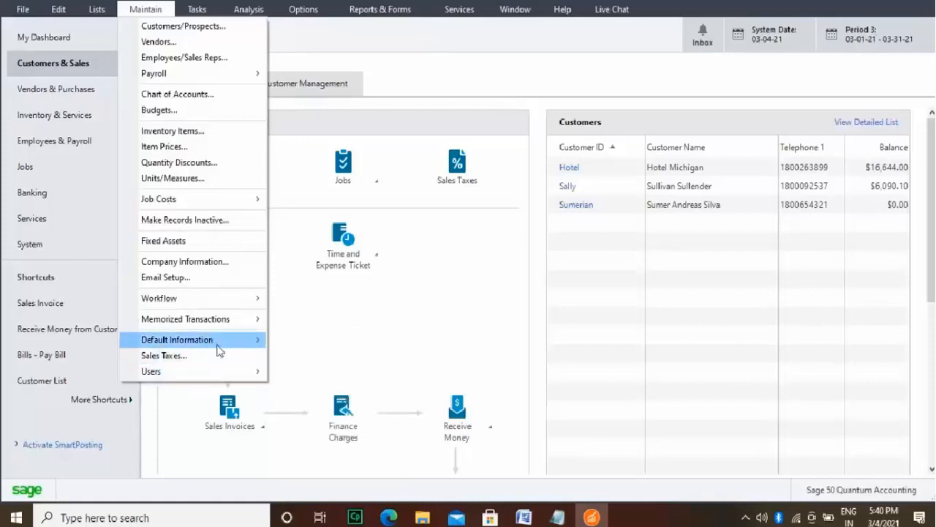
pyautogui.moveTo(217, 346)
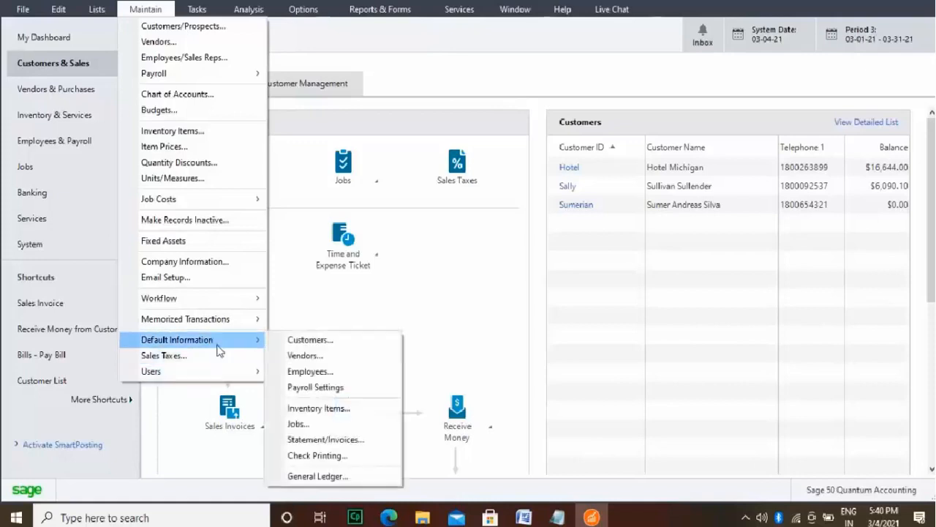
pyautogui.click(287, 356)
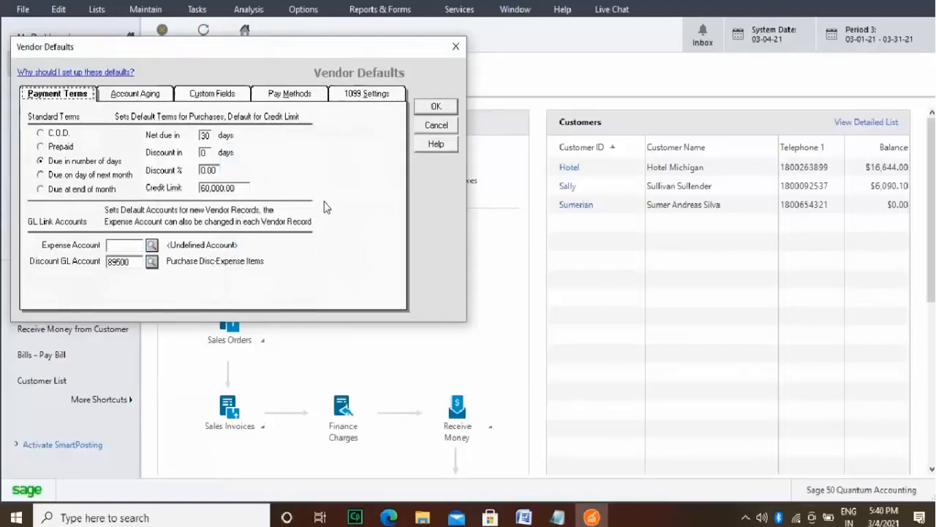
pyautogui.click(456, 46)
# Step: Open the vendor record 01 Paper and review its purchase information
pyautogui.click(162, 13)
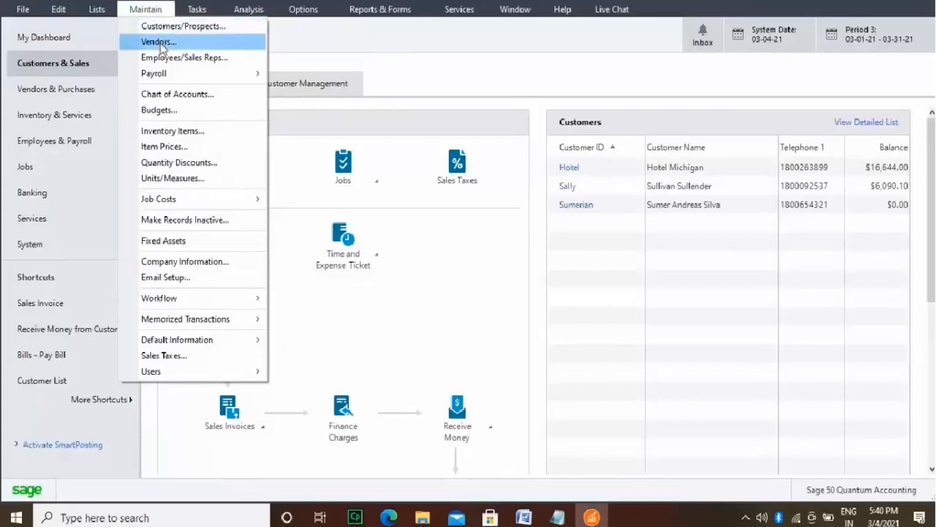
pyautogui.click(161, 43)
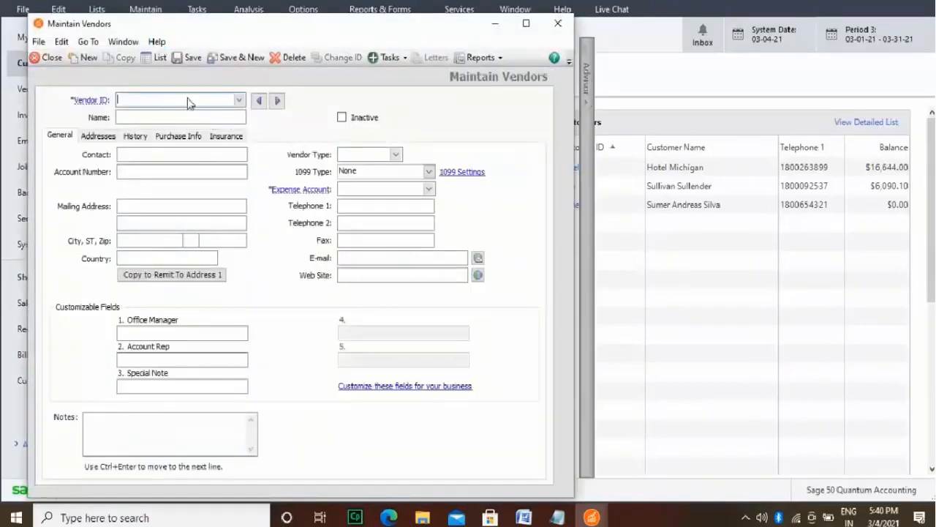
pyautogui.click(239, 101)
pyautogui.click(233, 115)
pyautogui.click(233, 115)
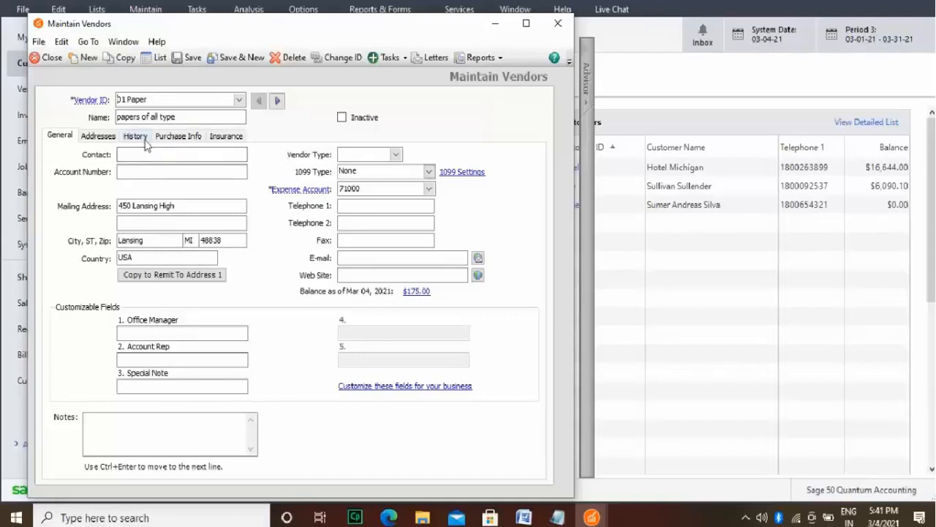
pyautogui.click(183, 139)
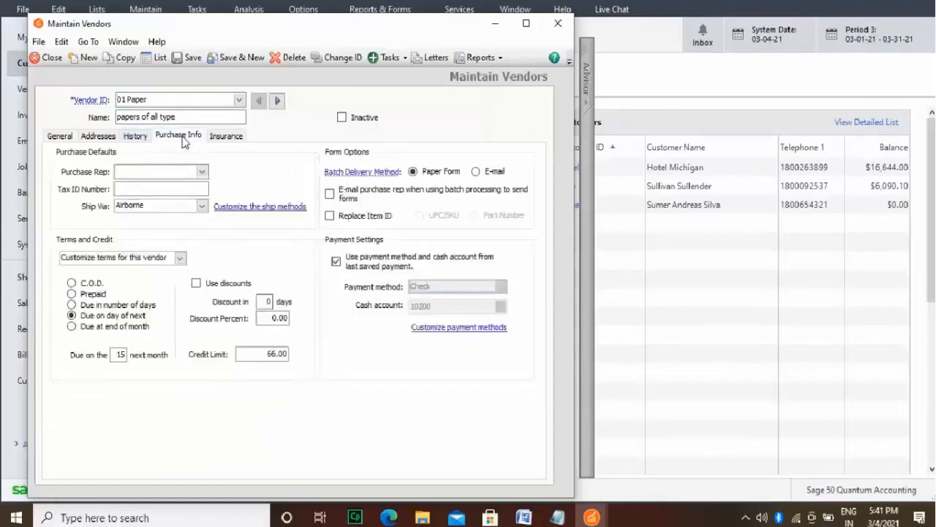
pyautogui.click(198, 186)
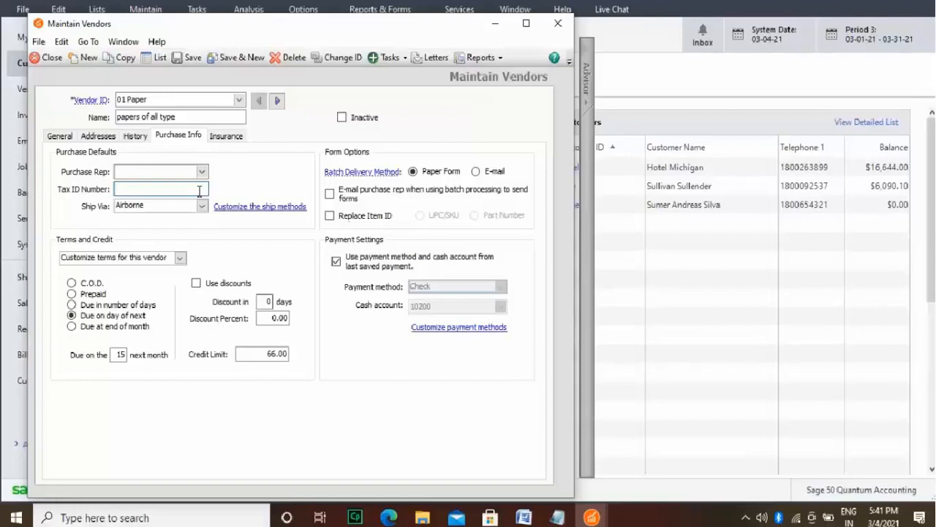
pyautogui.write('Cal')
pyautogui.press('BackSpace')
pyautogui.press('BackSpace')
pyautogui.press('BackSpace')
pyautogui.write('0334')
pyautogui.press('BackSpace')
pyautogui.press('BackSpace')
pyautogui.press('BackSpace')
pyautogui.press('BackSpace')
# Step: Save the current vendor, start a new one with the ID Token Supplier and enter the vendor's name
pyautogui.click(230, 58)
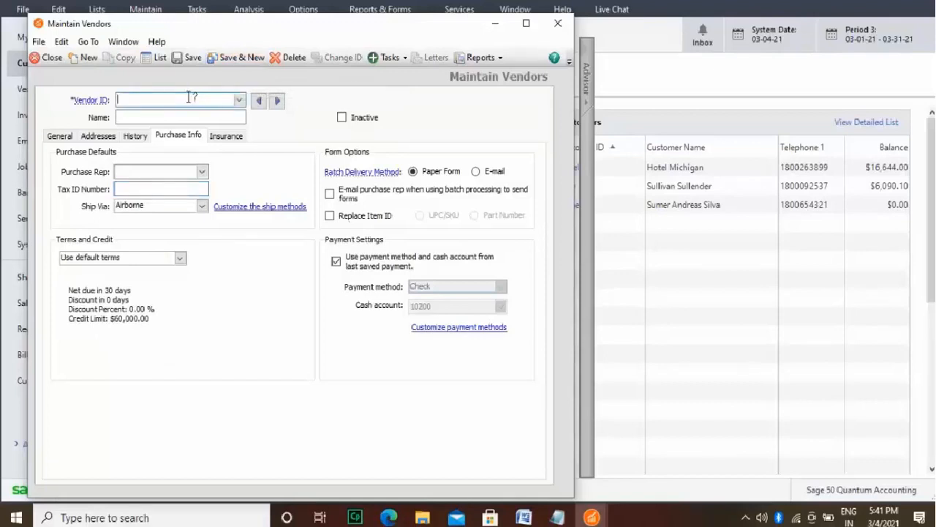
pyautogui.write('Token')
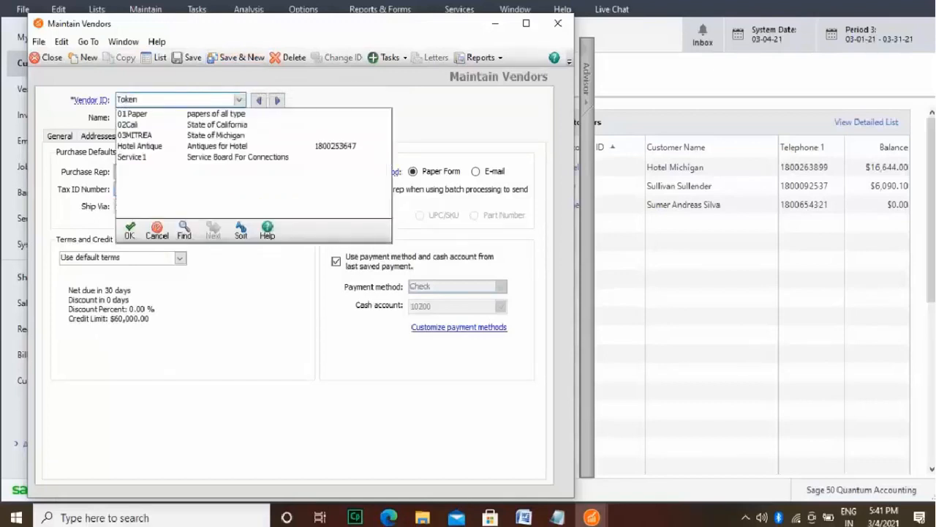
pyautogui.write(' Supplier')
pyautogui.click(67, 117)
pyautogui.click(158, 117)
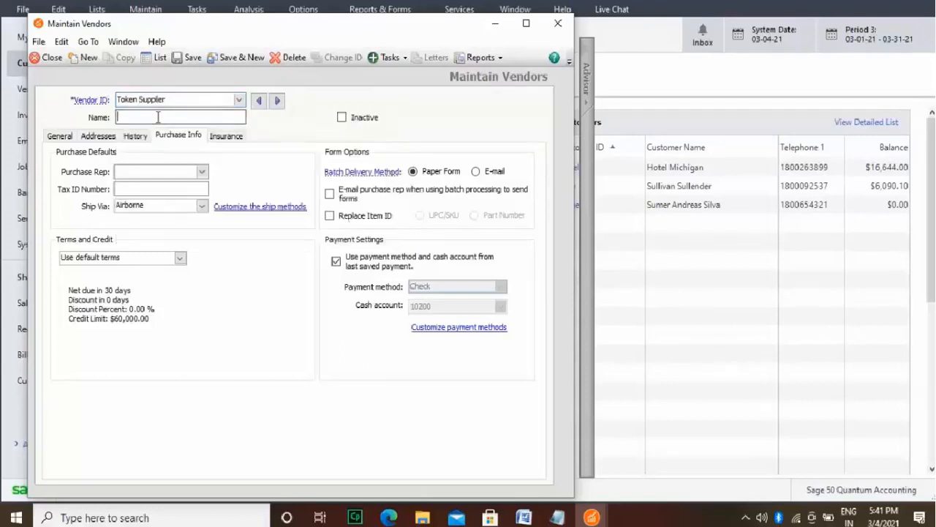
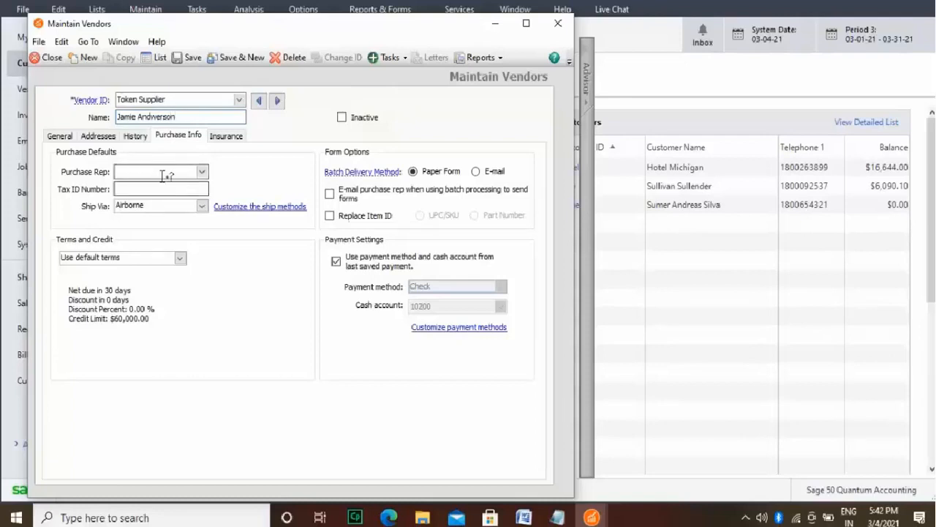
# Step: Enter the street line of the Token Supplier vendor's mailing address in the general information
pyautogui.click(59, 136)
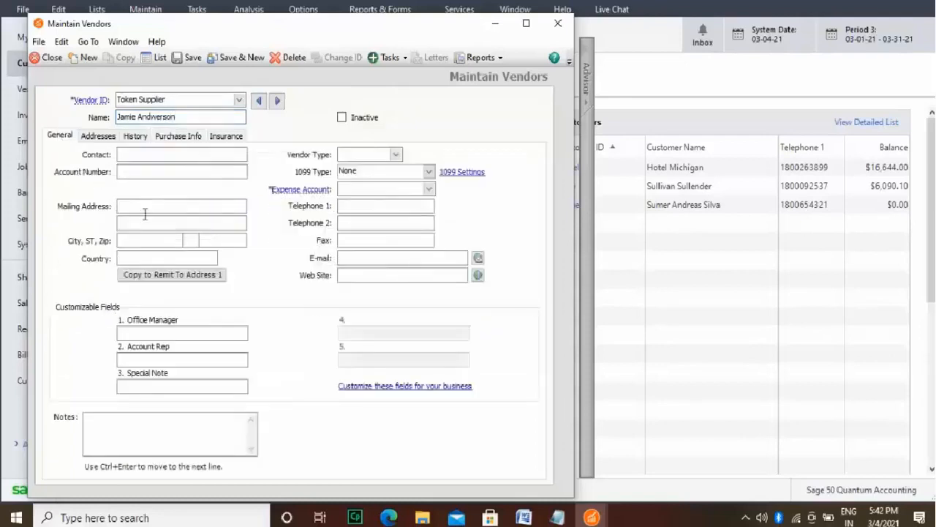
pyautogui.click(147, 209)
pyautogui.write('10')
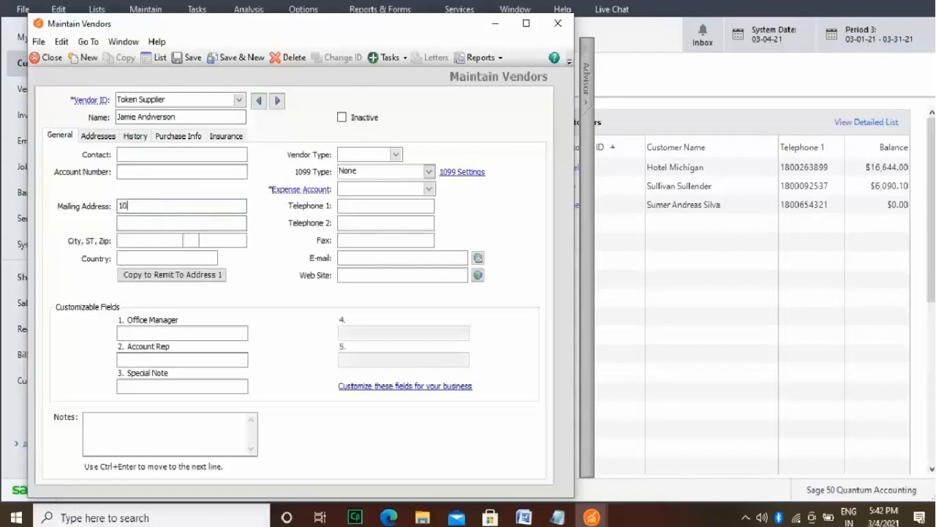
pyautogui.write('th Street Near')
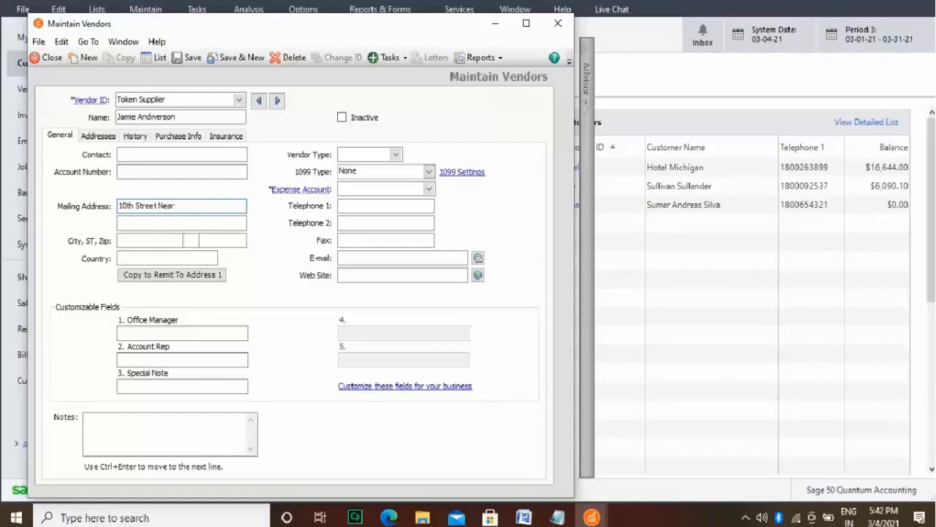
pyautogui.write(' Reagan Memorial')
# Step: Complete the vendor's mailing address with its city, state and ZIP code, and set the country to USA
pyautogui.click(175, 244)
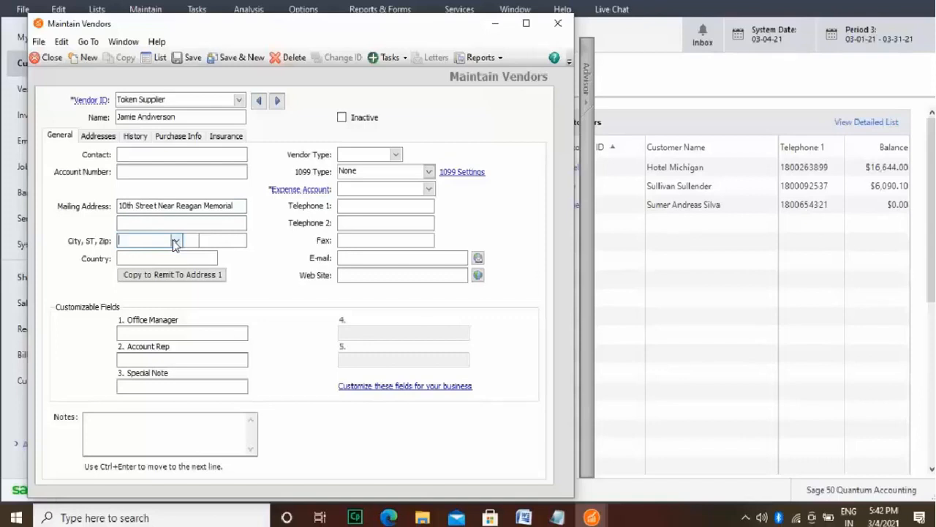
pyautogui.write('Los angeles')
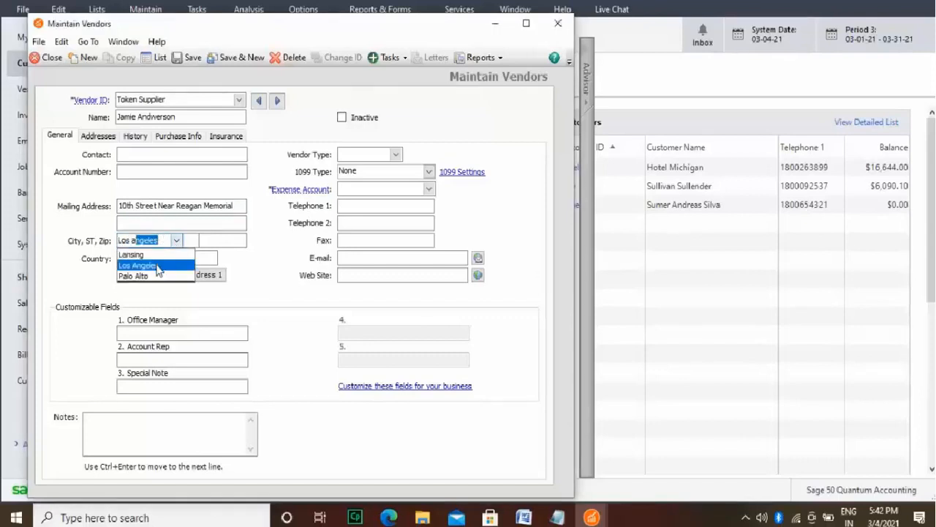
pyautogui.press('Tab')
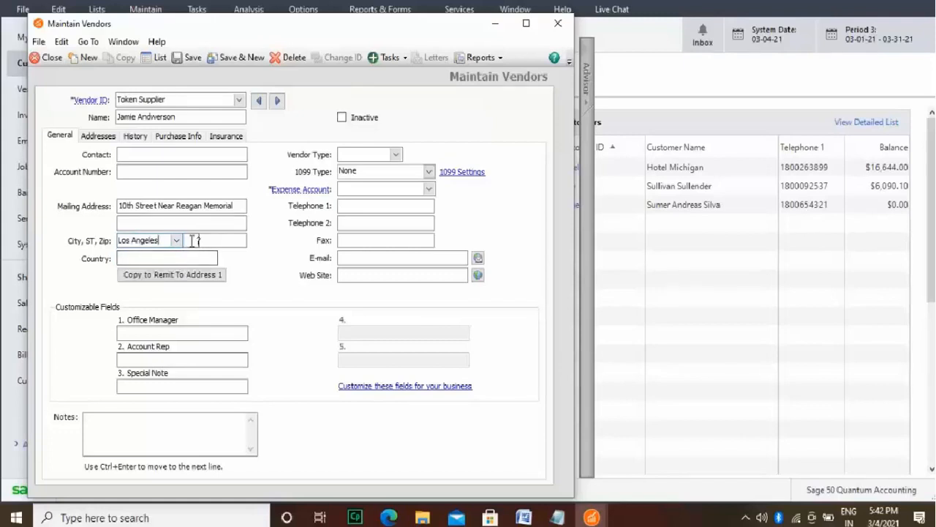
pyautogui.write('CA')
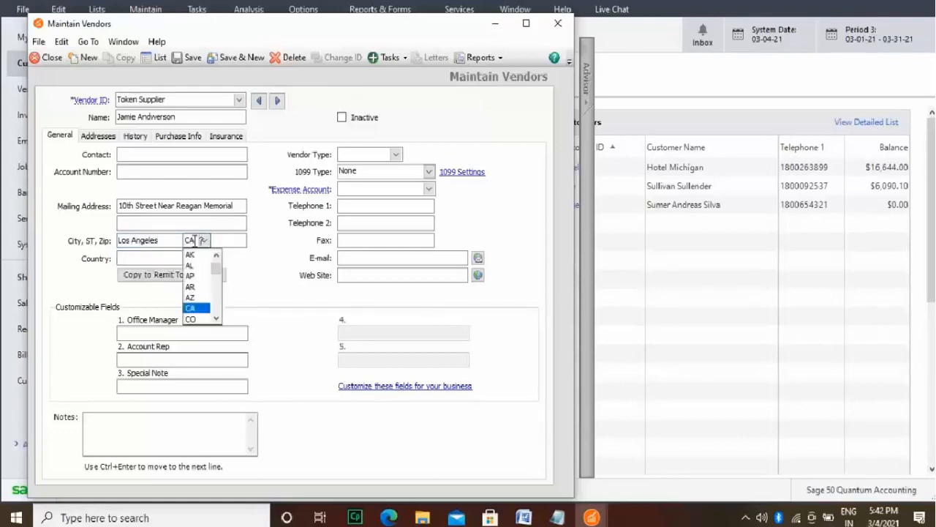
pyautogui.press('Tab')
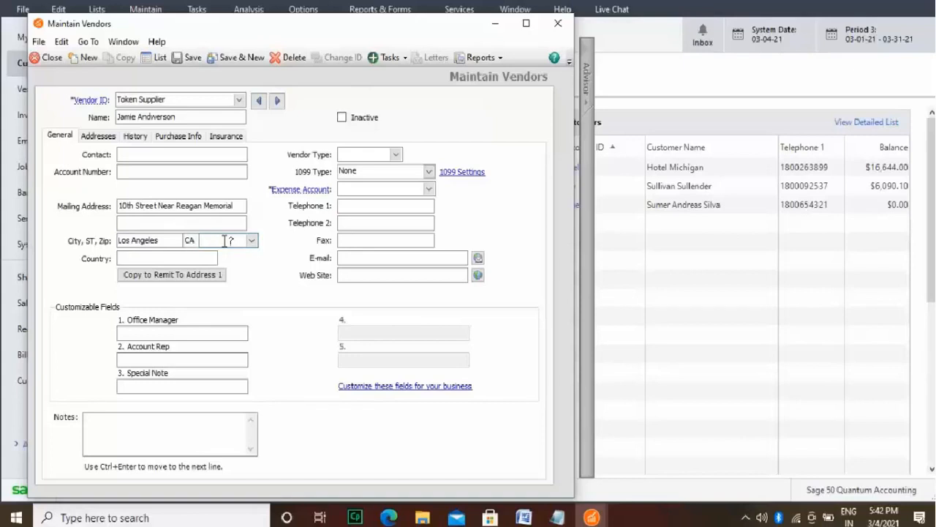
pyautogui.write('12431')
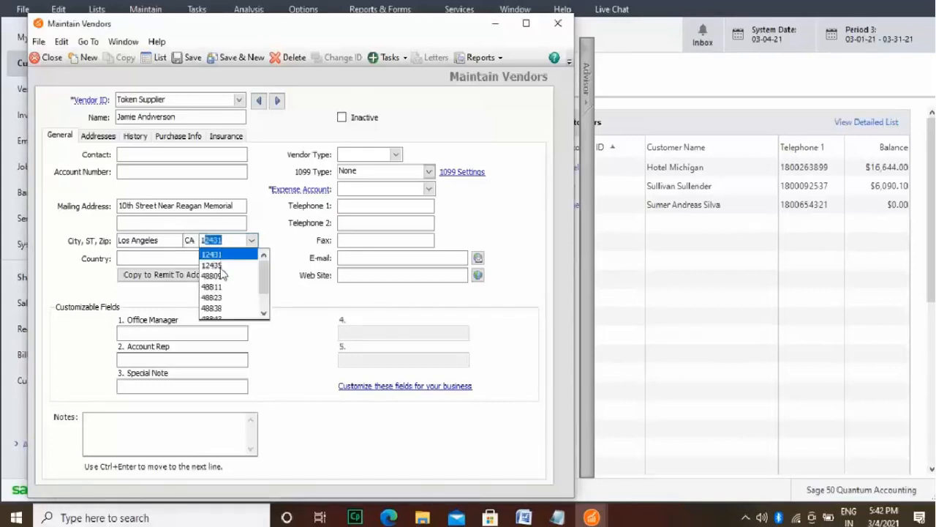
pyautogui.click(220, 266)
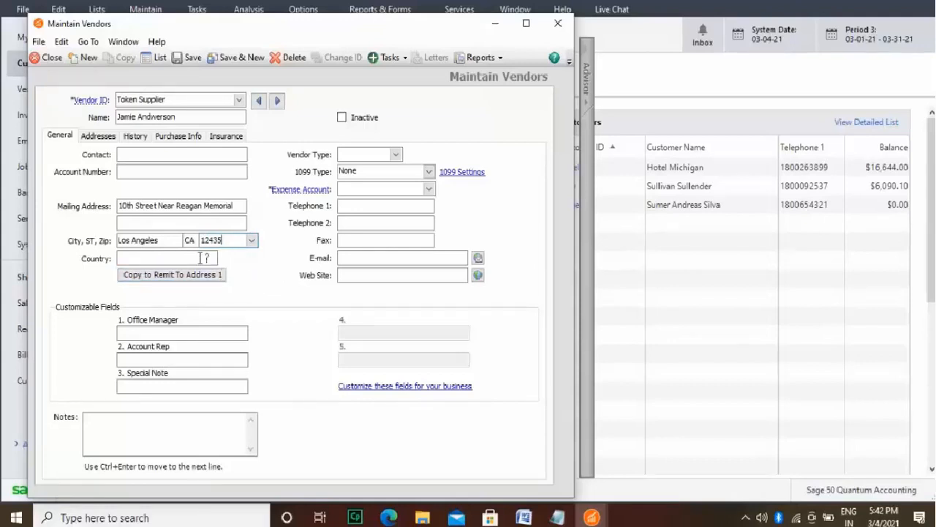
pyautogui.click(197, 257)
pyautogui.write('USA')
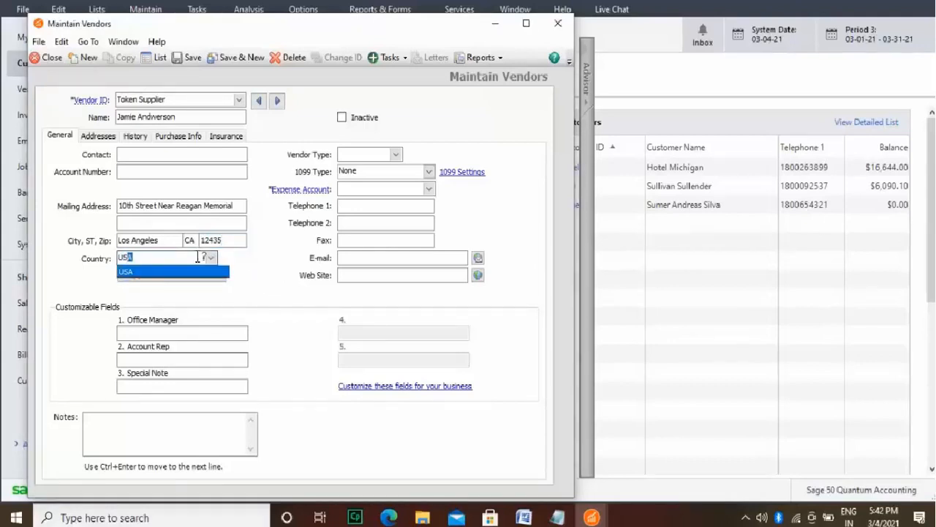
pyautogui.click(207, 272)
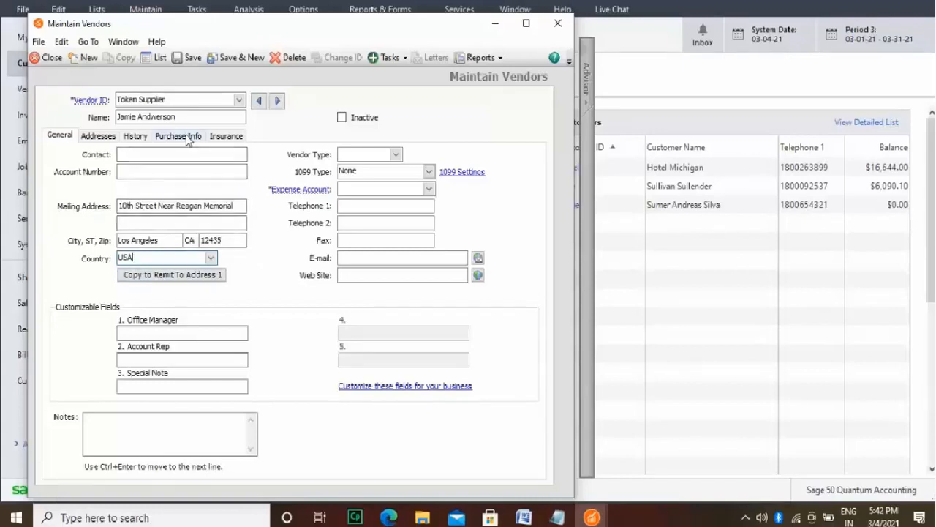
# Step: Set the Token Supplier vendor's default shipping method to Courier in its purchase information
pyautogui.click(142, 141)
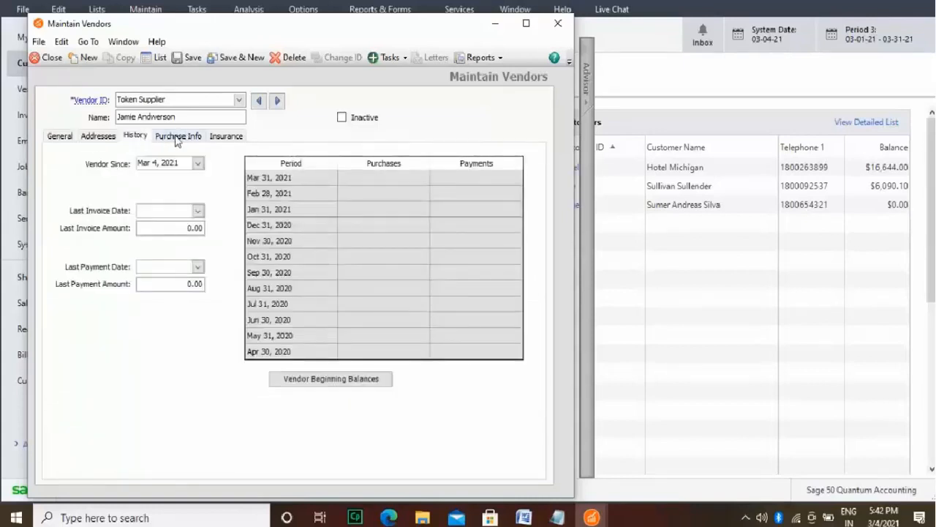
pyautogui.click(176, 140)
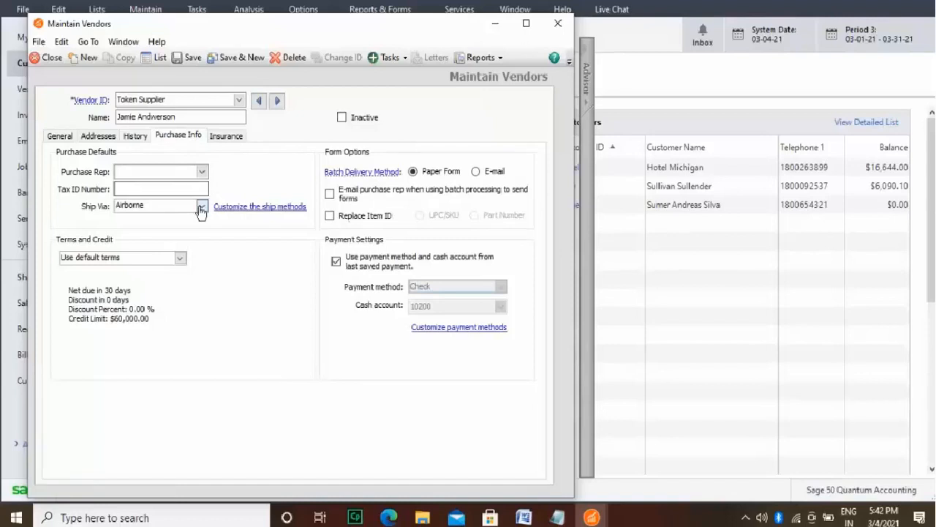
pyautogui.click(201, 207)
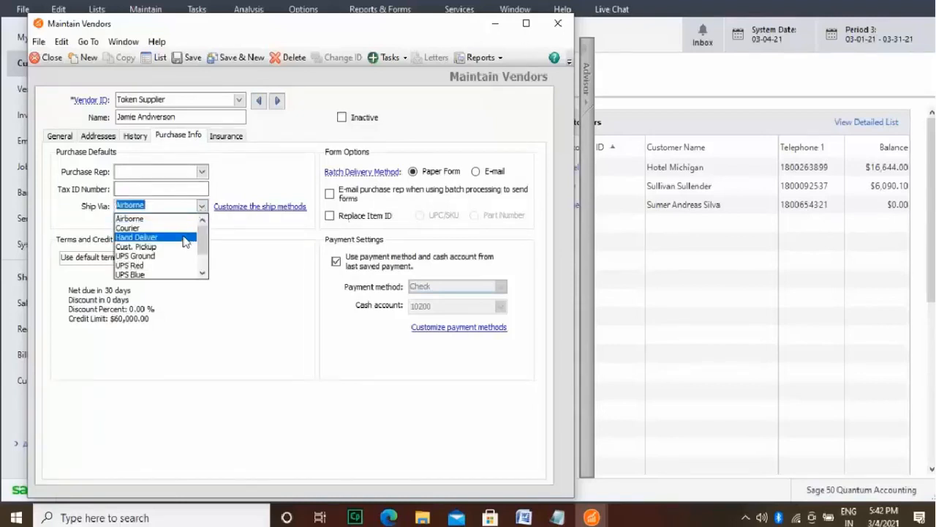
pyautogui.click(189, 228)
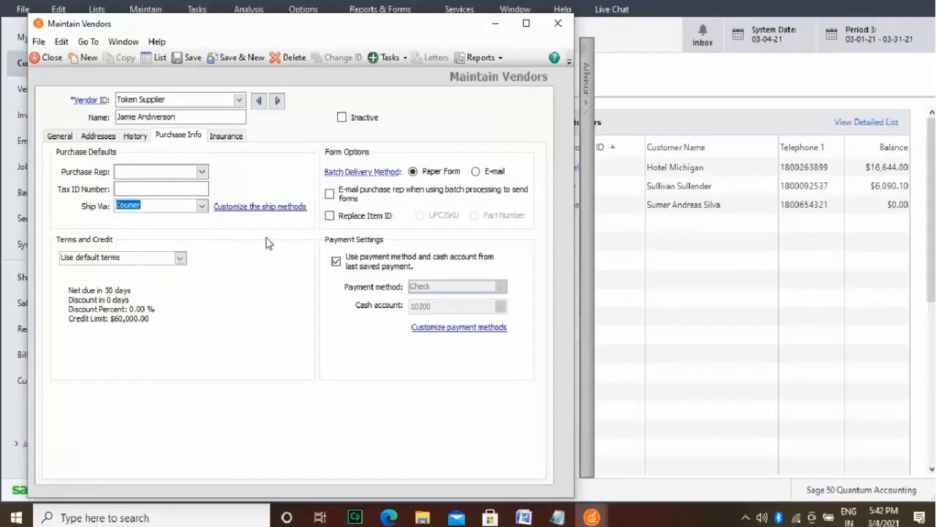
# Step: Customize the payment terms for this vendor so that invoices are due on day 15 of the next month
pyautogui.click(181, 259)
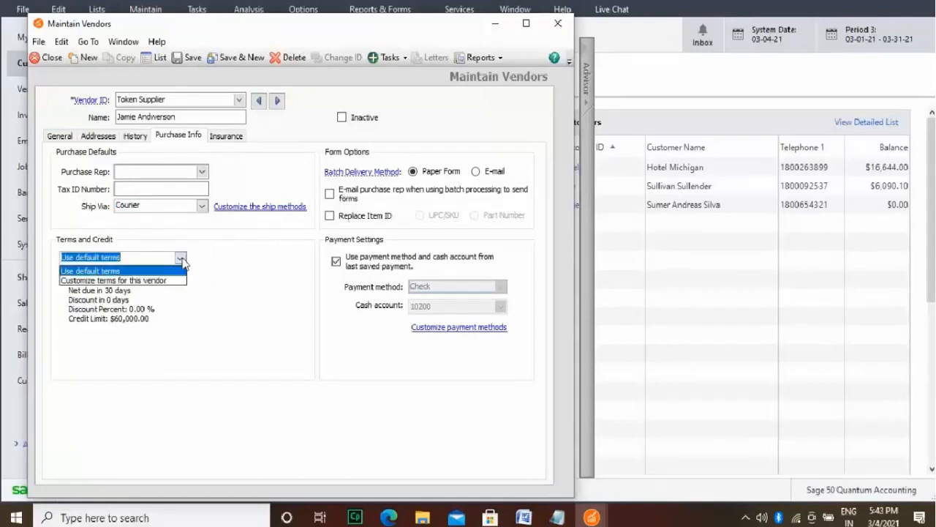
pyautogui.click(173, 282)
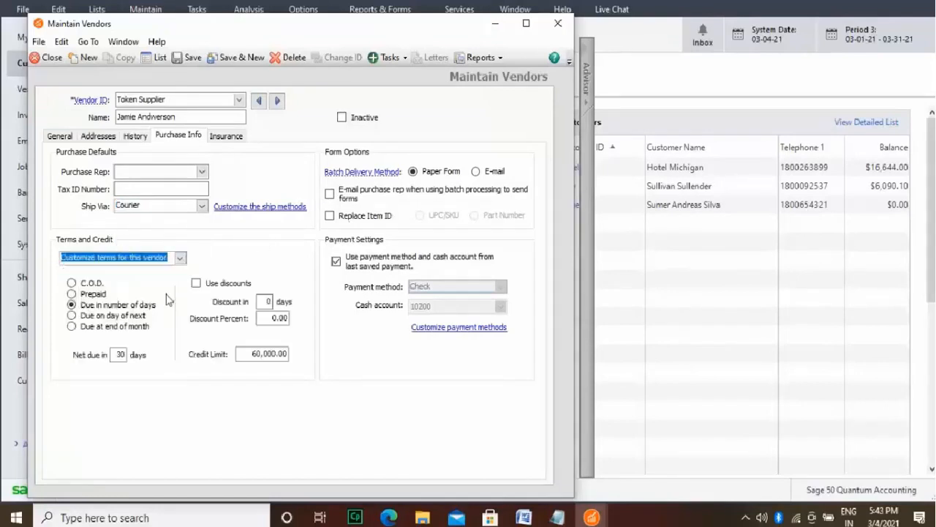
pyautogui.click(126, 316)
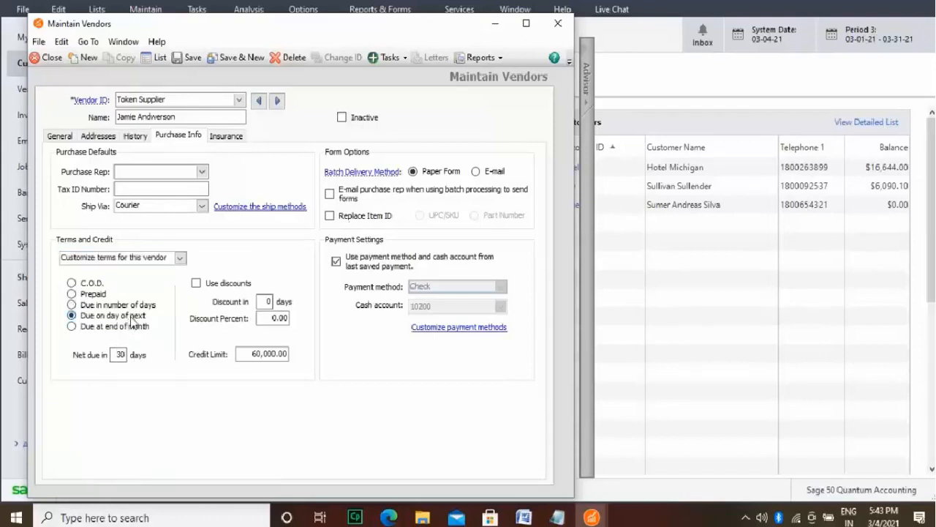
pyautogui.click(122, 354)
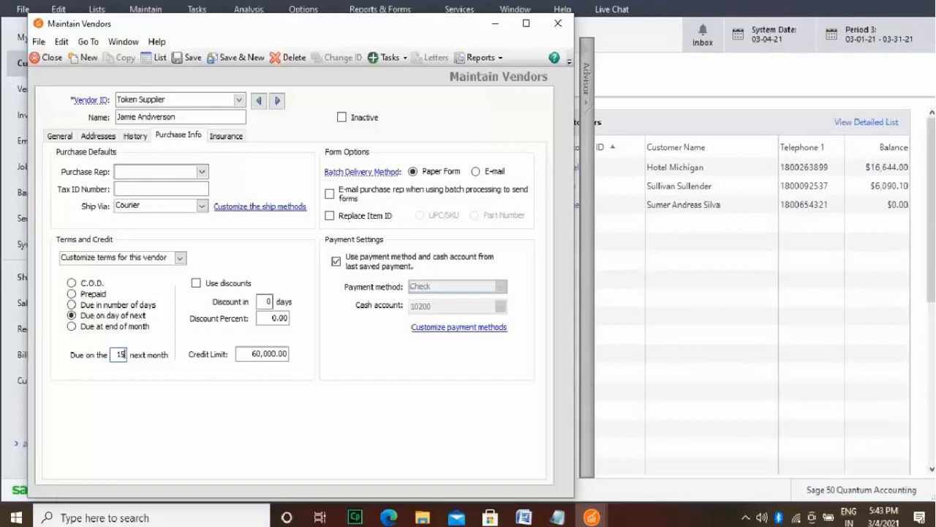
pyautogui.write('15')
# Step: Enable discounts for the vendor with a discount percent of 12.00 and try to save the record
pyautogui.write('12')
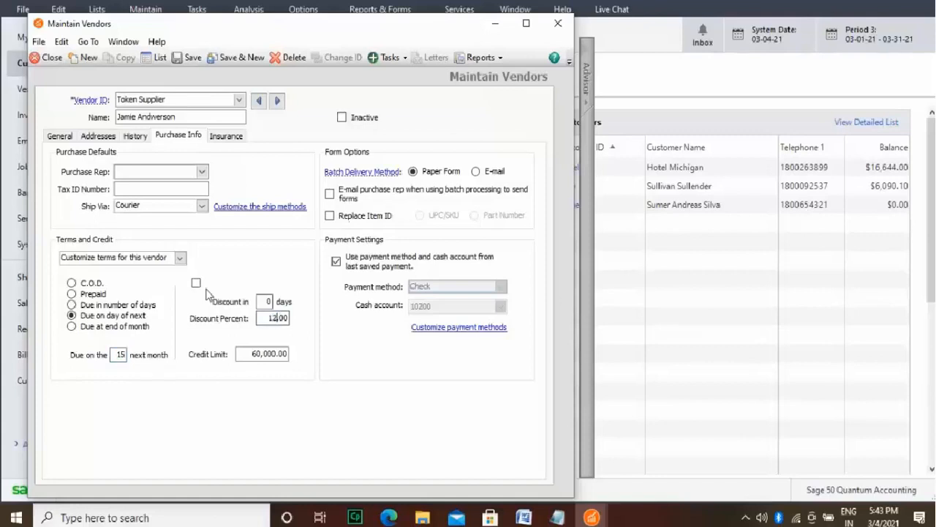
pyautogui.click(196, 283)
pyautogui.click(237, 59)
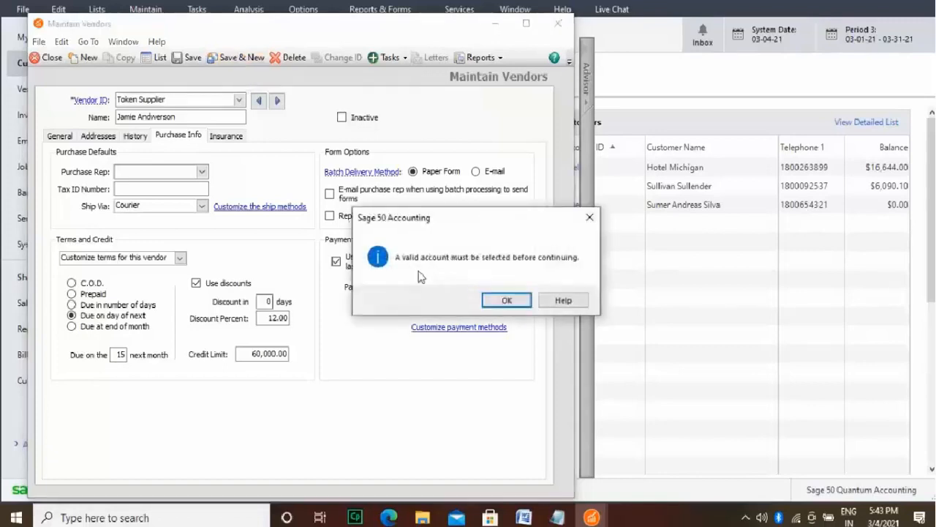
# Step: Assign expense account 78000, Utilities Expense, to the Token Supplier vendor, save the record and start a new one
pyautogui.click(507, 301)
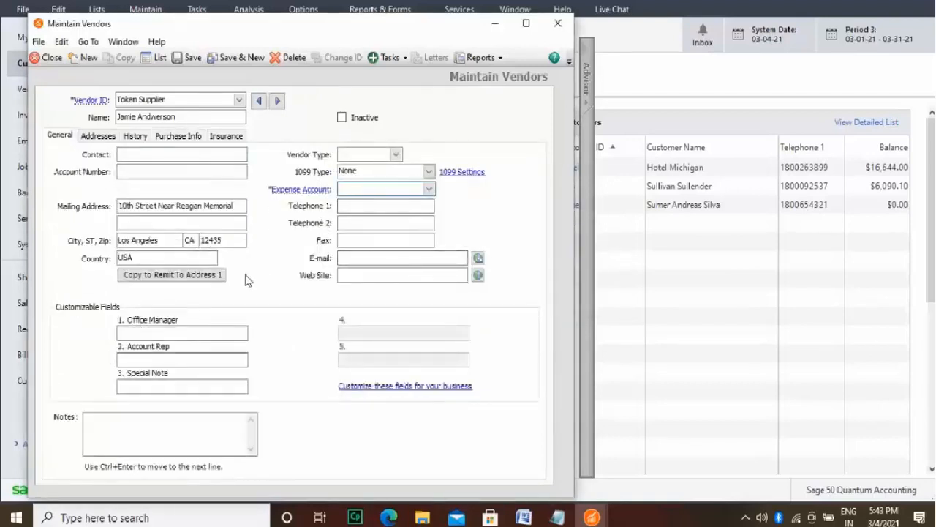
pyautogui.click(429, 191)
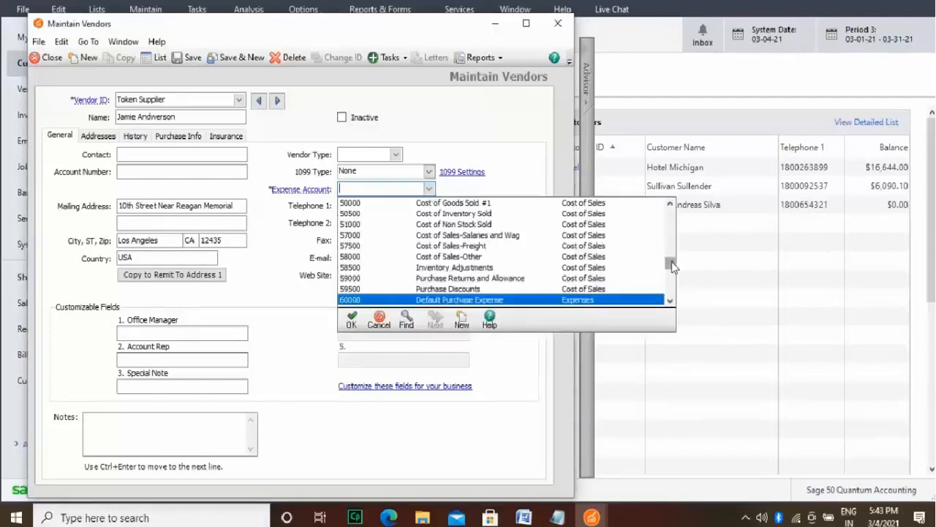
pyautogui.moveTo(671, 264); pyautogui.dragTo(675, 295)
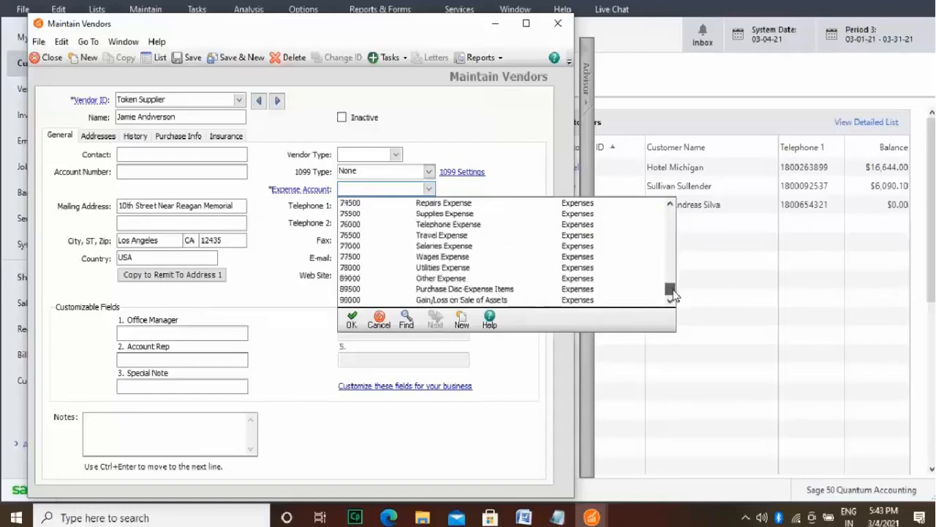
pyautogui.click(454, 269)
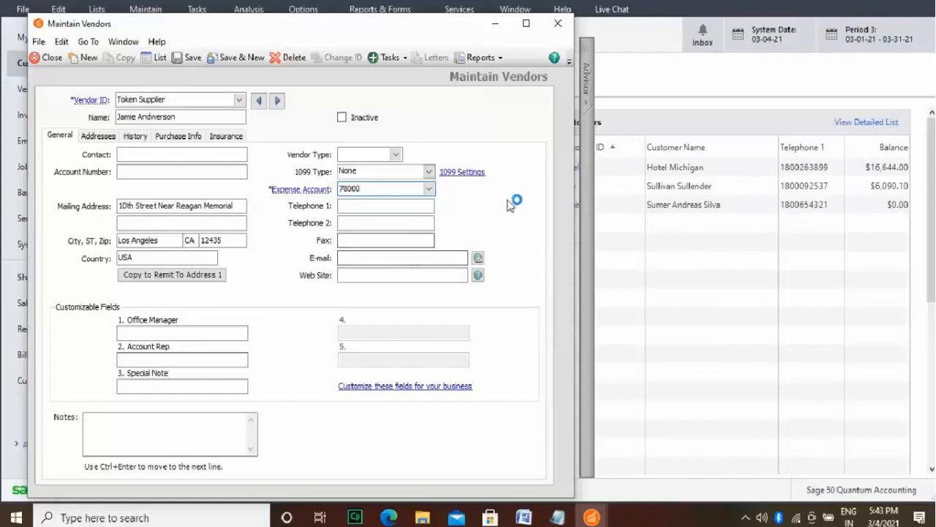
pyautogui.click(237, 60)
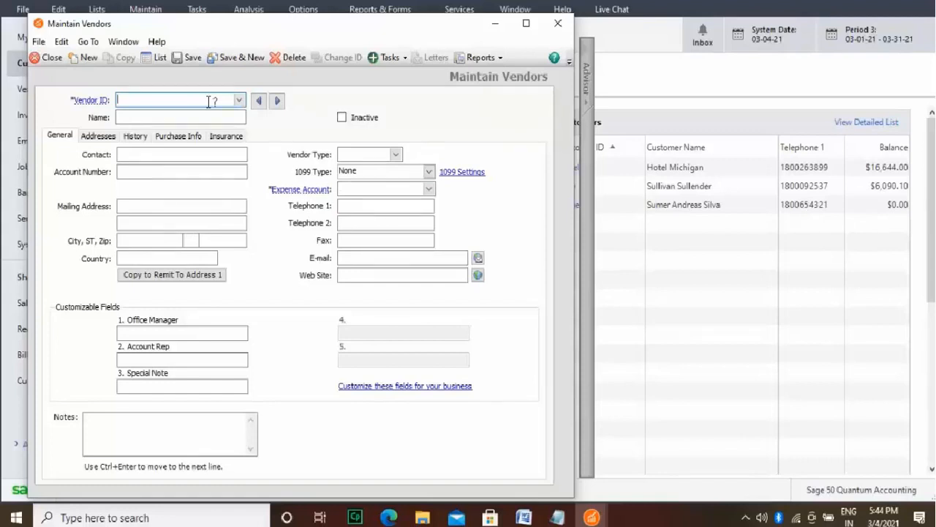
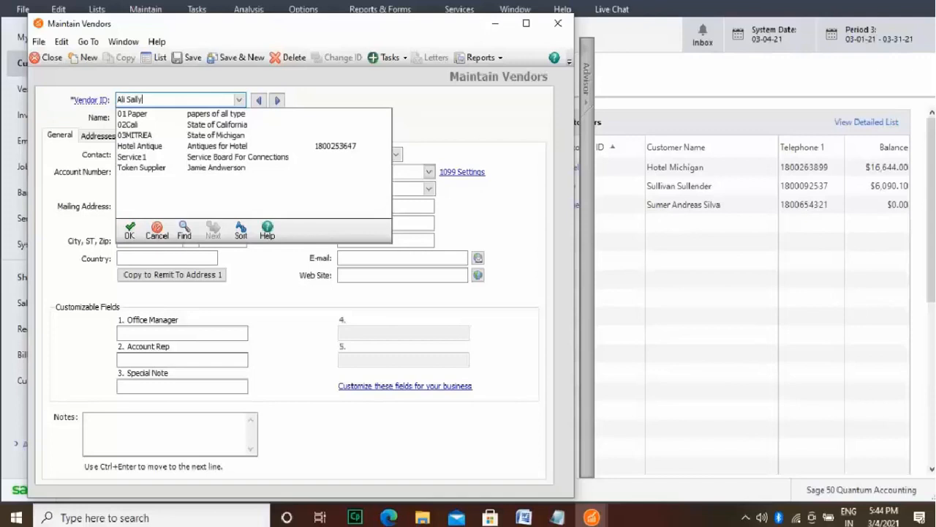
# Step: Identify the new vendor by entering the supplier's full name as the vendor ID and Food Vendor as the name
pyautogui.click(130, 234)
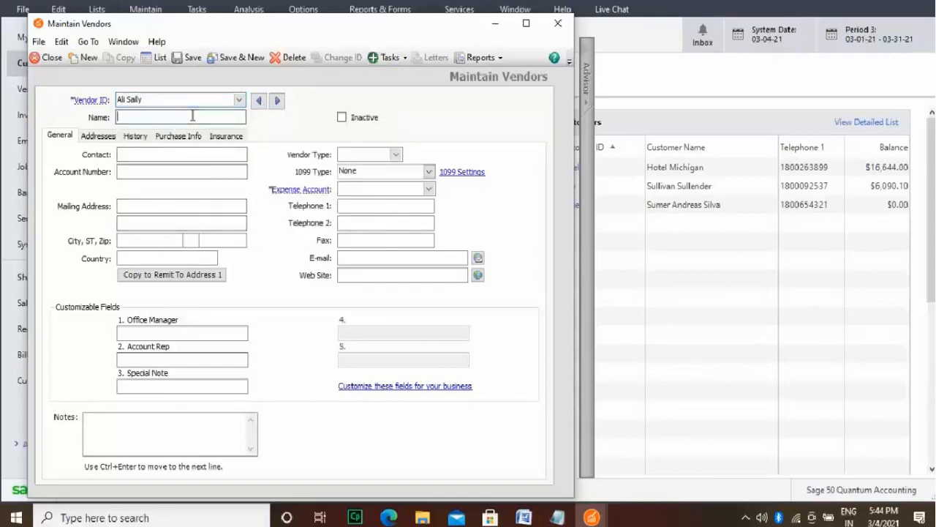
pyautogui.write('Fo')
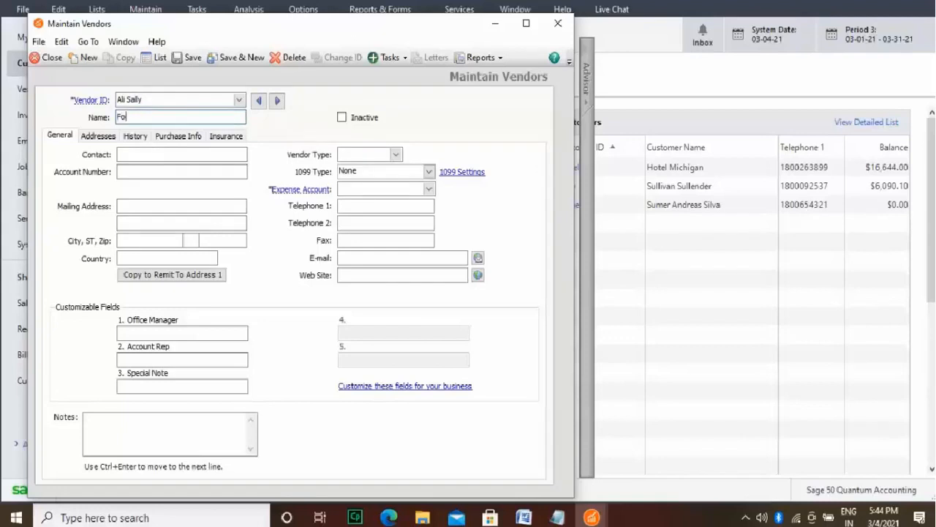
pyautogui.write('od Vendor')
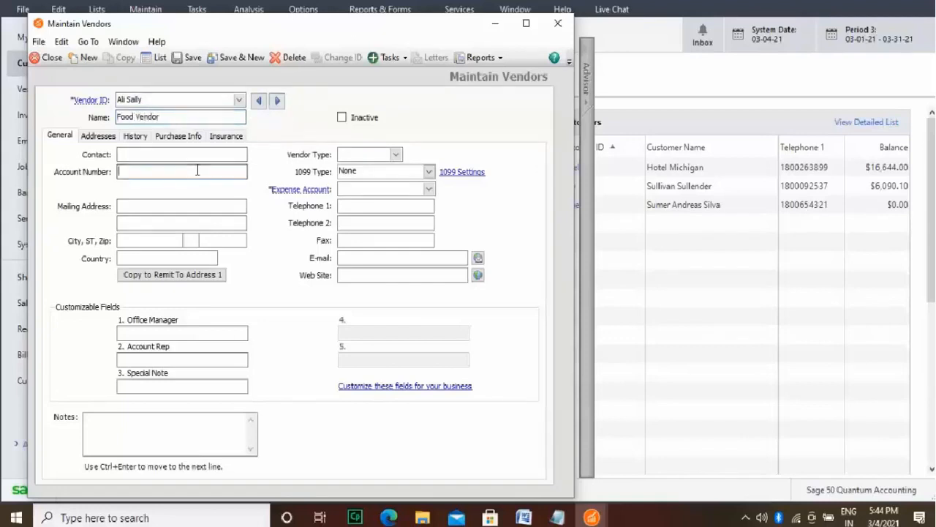
# Step: Fill in both street lines of the Food Vendor's mailing address
pyautogui.click(181, 207)
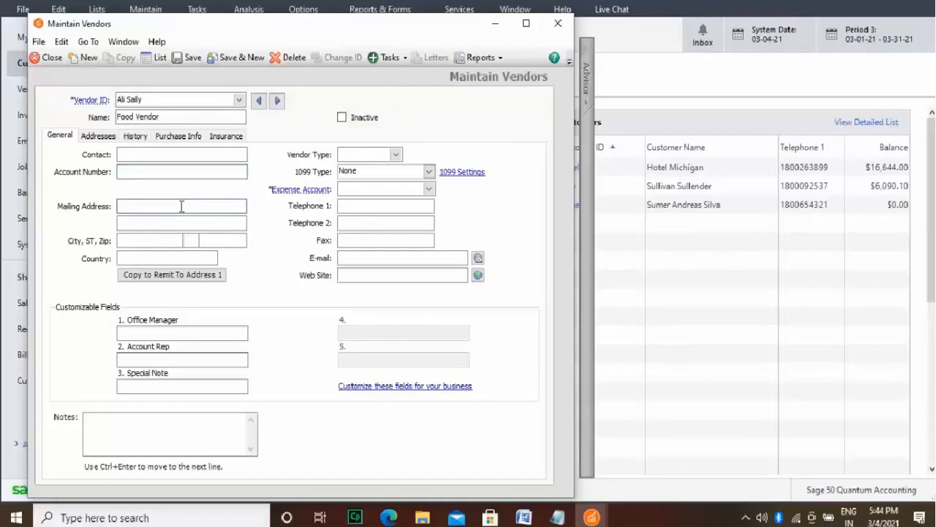
pyautogui.write('10th Street Michigan ')
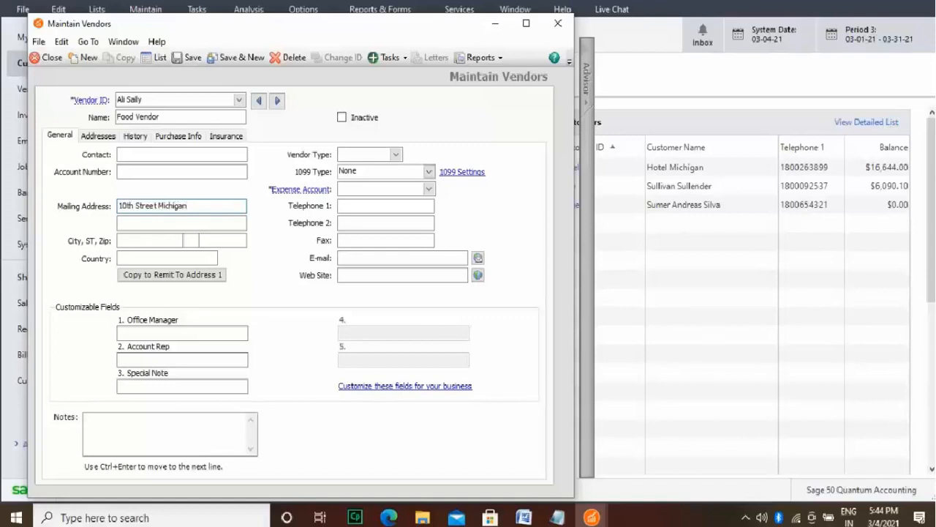
pyautogui.write('Avenue')
pyautogui.click(197, 222)
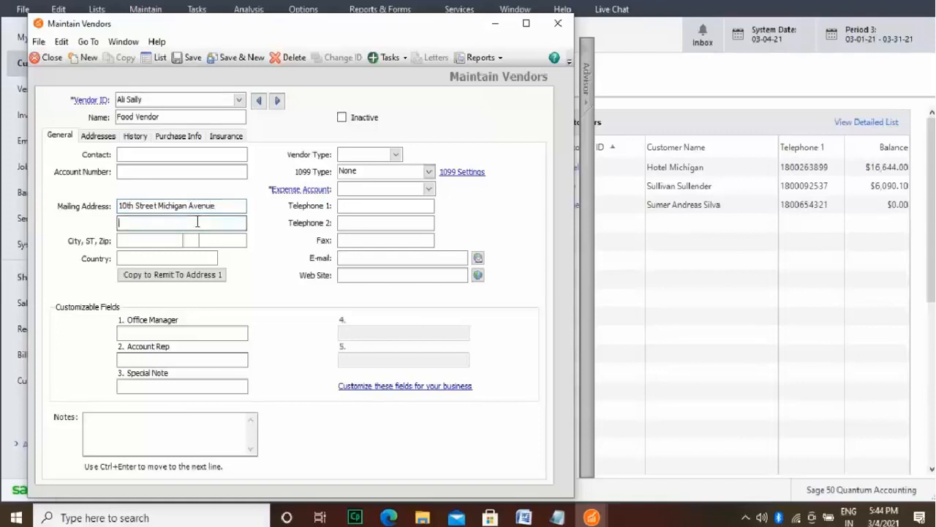
pyautogui.write('Lake Michigan')
# Step: Complete the Food Vendor's mailing address with its city, state and ZIP code, and set the country to USA
pyautogui.click(160, 242)
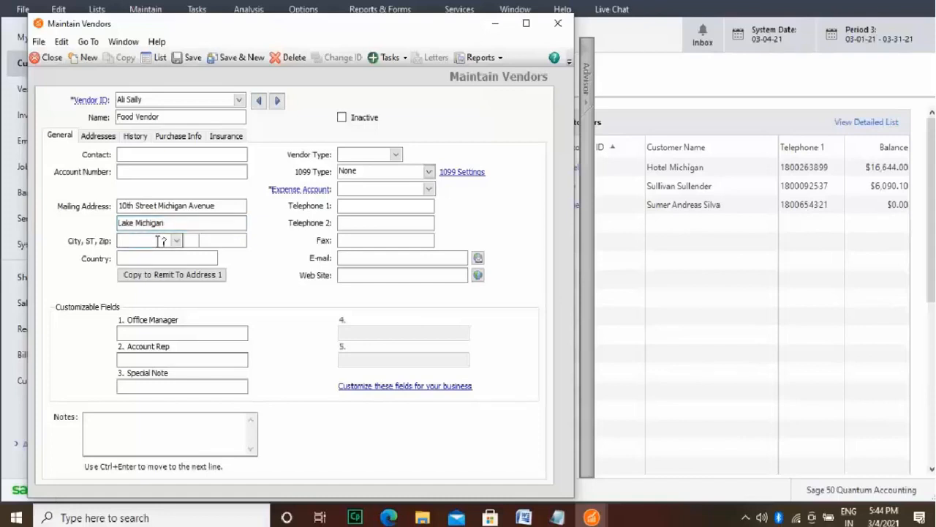
pyautogui.write('Lansing')
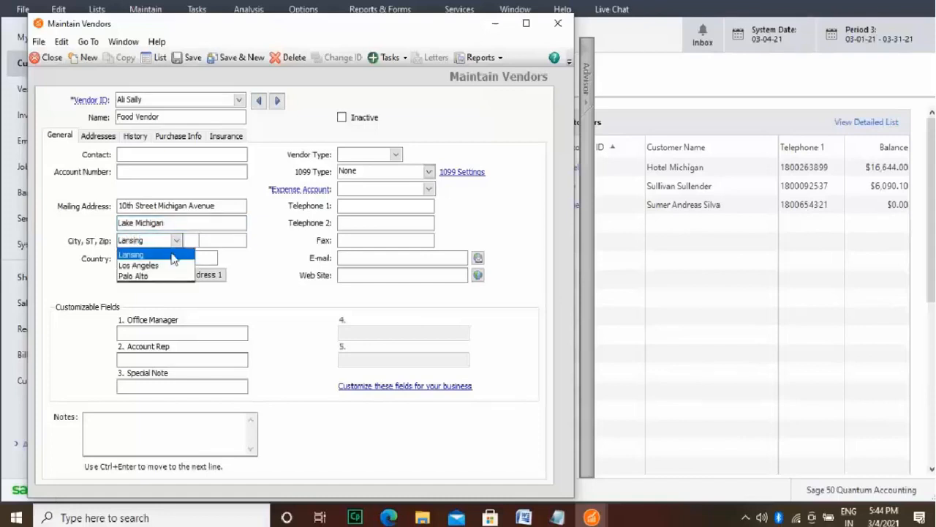
pyautogui.click(191, 242)
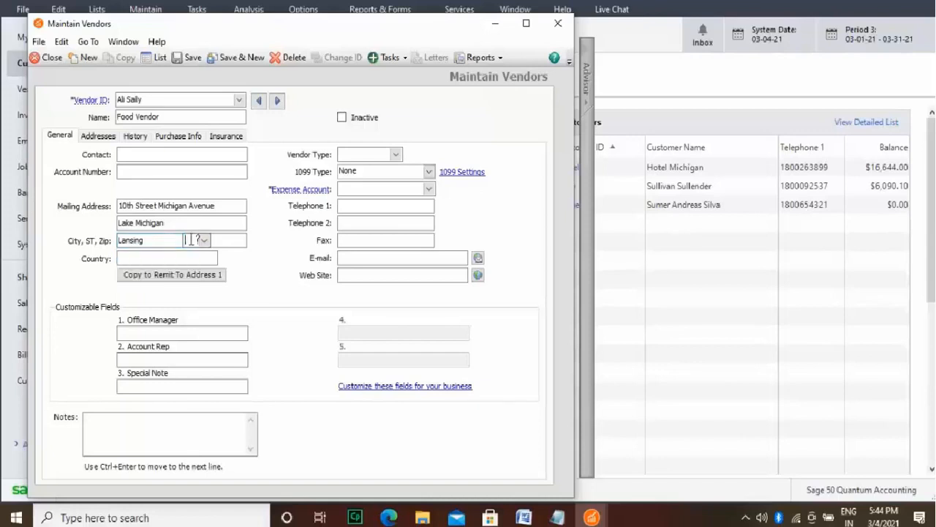
pyautogui.write('MI')
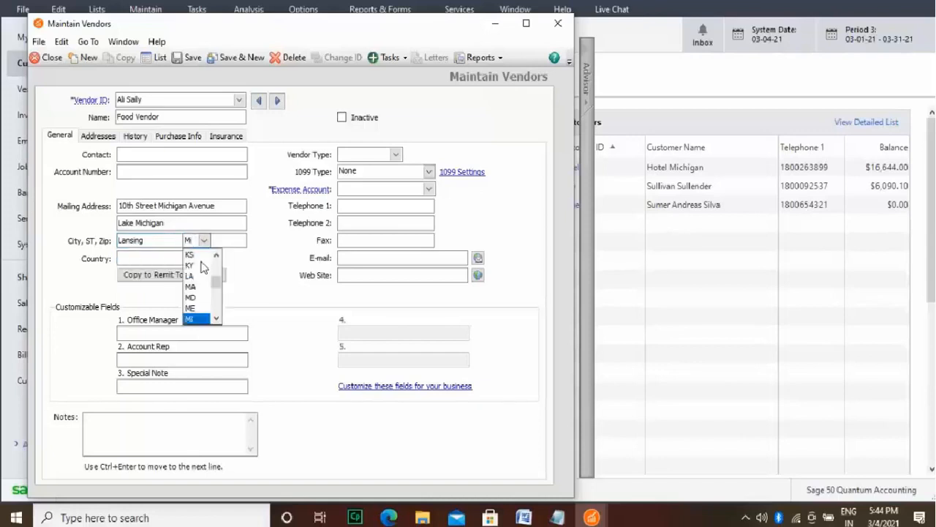
pyautogui.click(203, 319)
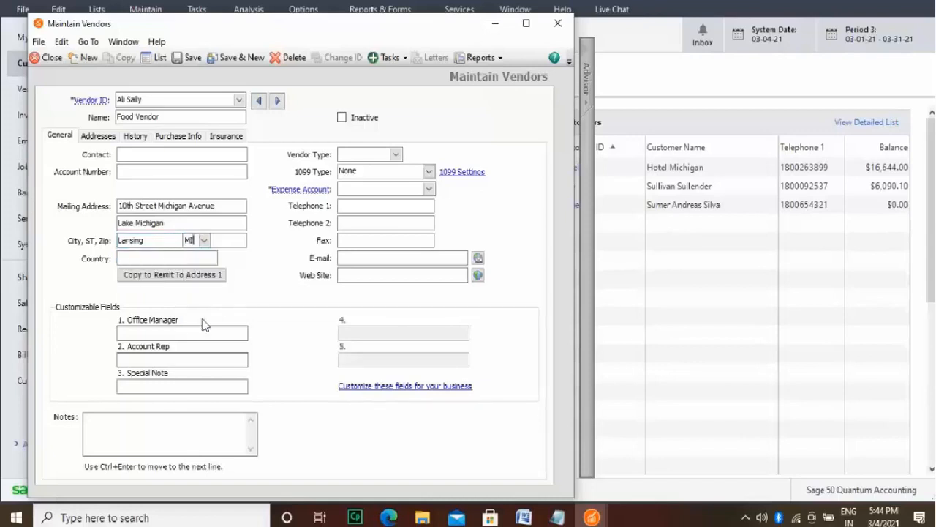
pyautogui.click(233, 240)
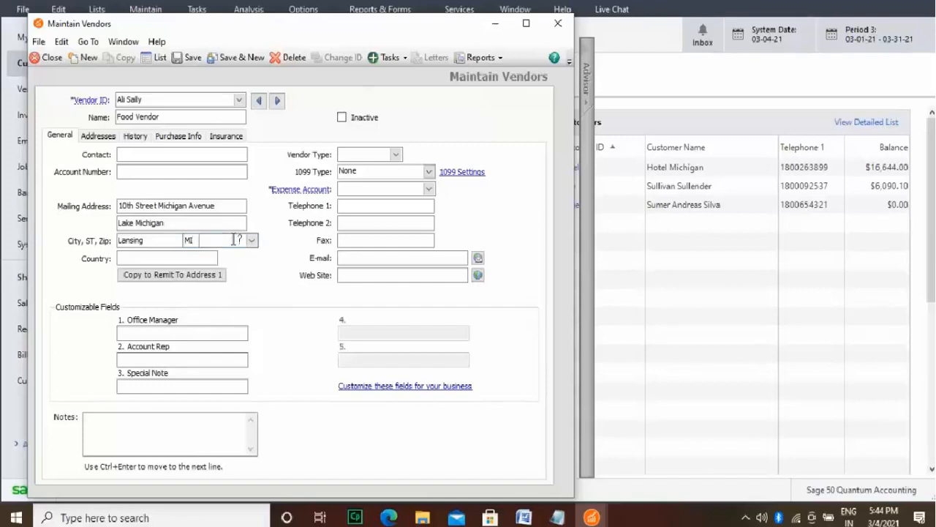
pyautogui.write('48809')
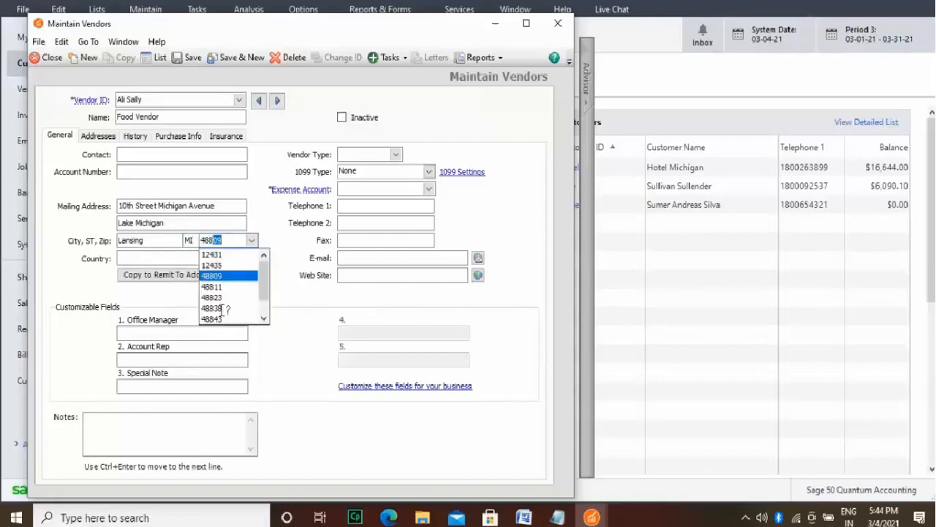
pyautogui.click(219, 308)
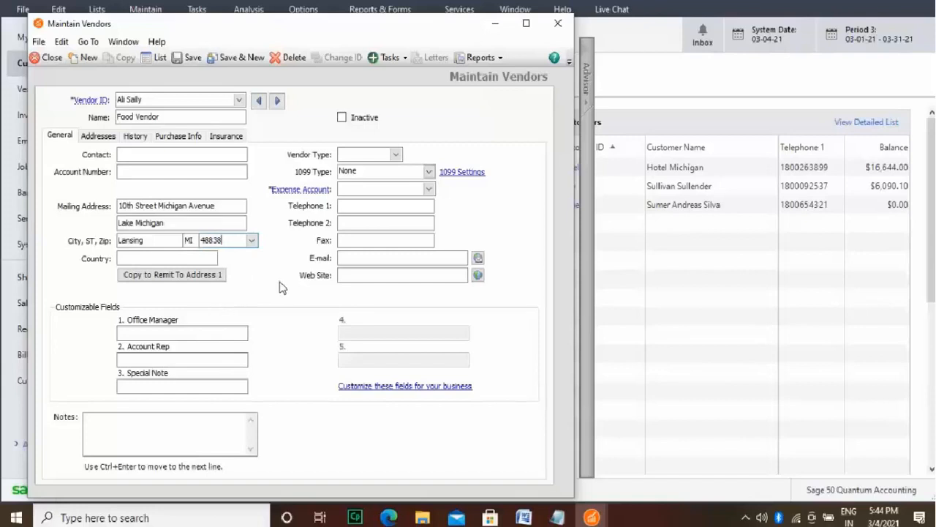
pyautogui.click(210, 259)
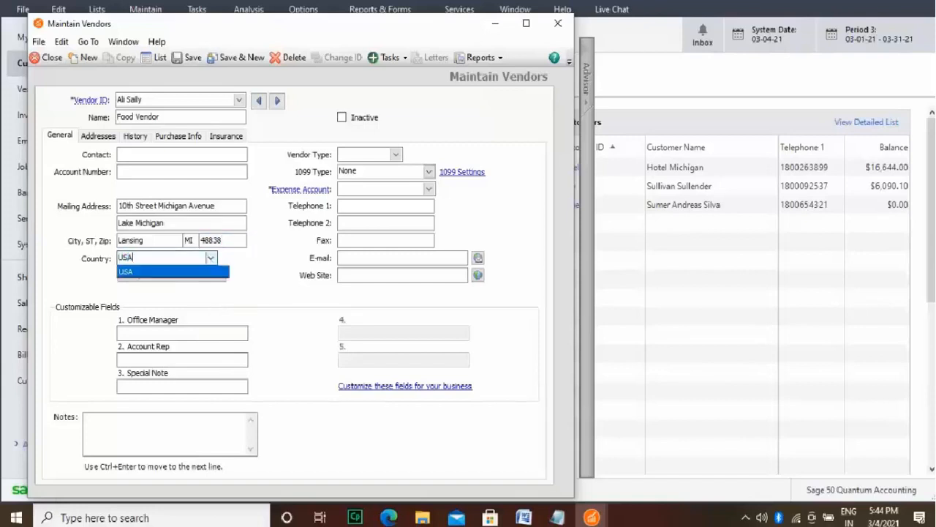
pyautogui.click(225, 277)
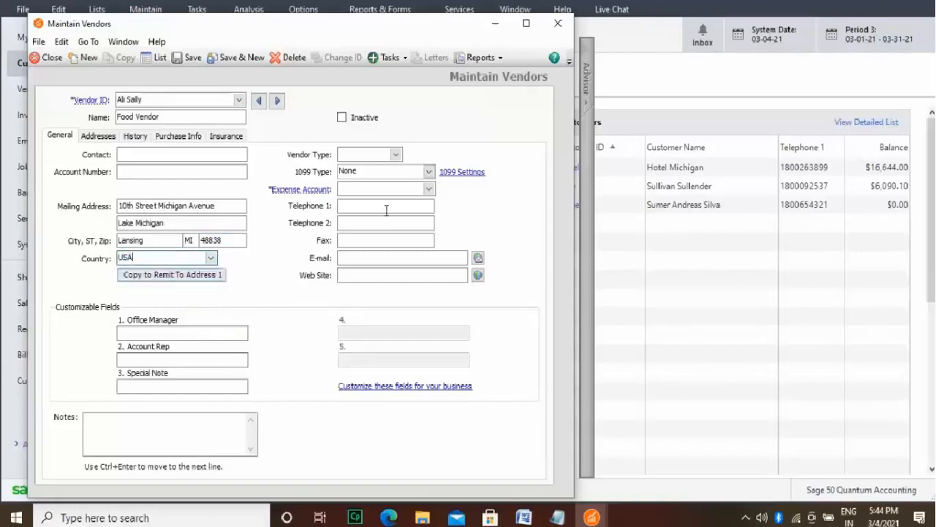
# Step: Set the Food Vendor's expense account to 70500, Meals and Entertainment Exp
pyautogui.click(429, 190)
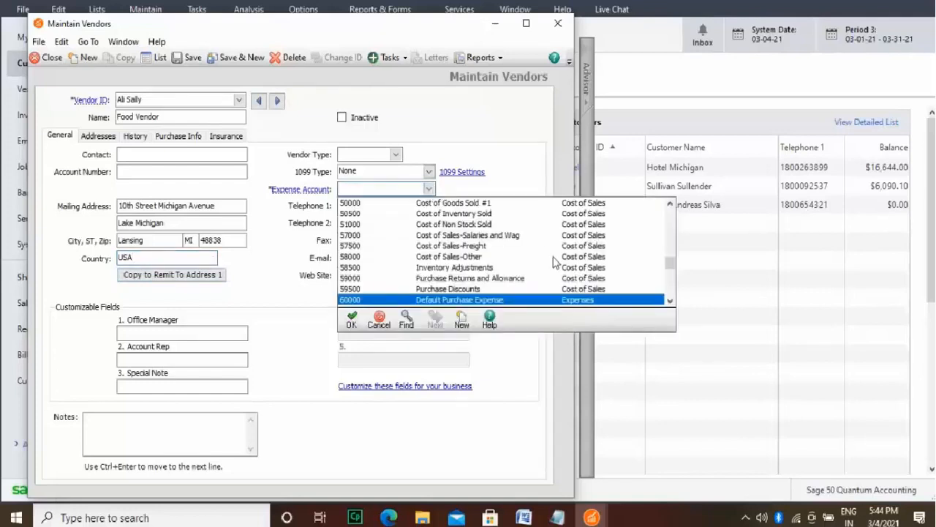
pyautogui.moveTo(670, 264); pyautogui.dragTo(672, 283)
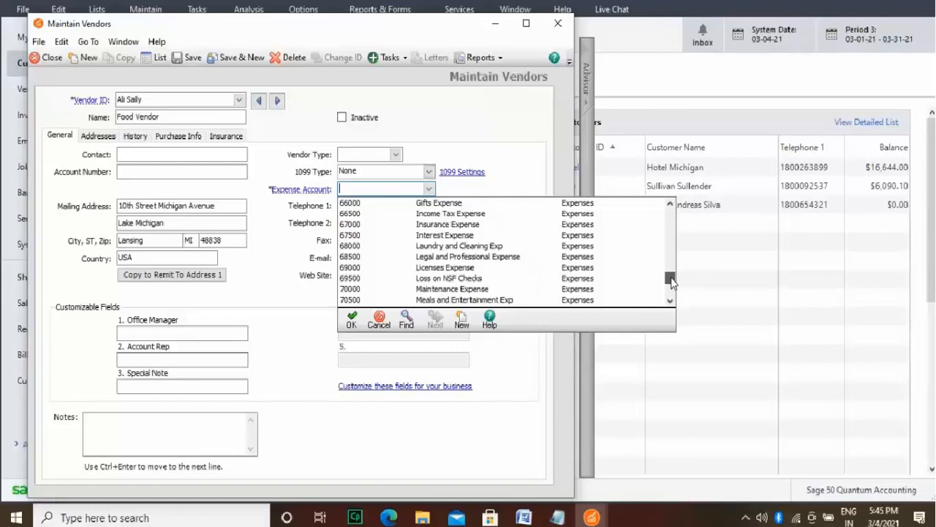
pyautogui.doubleClick(589, 299)
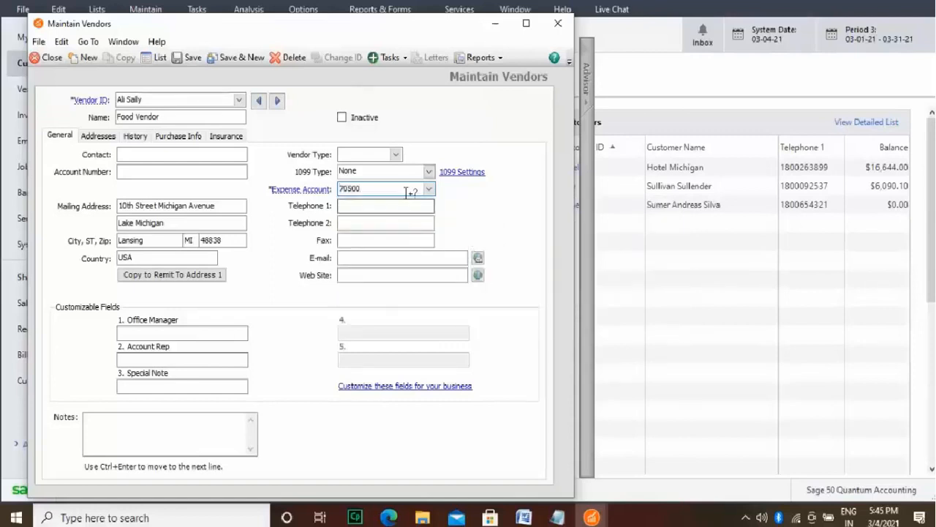
# Step: Enter the Food Vendor's two telephone numbers and its fax number
pyautogui.click(422, 206)
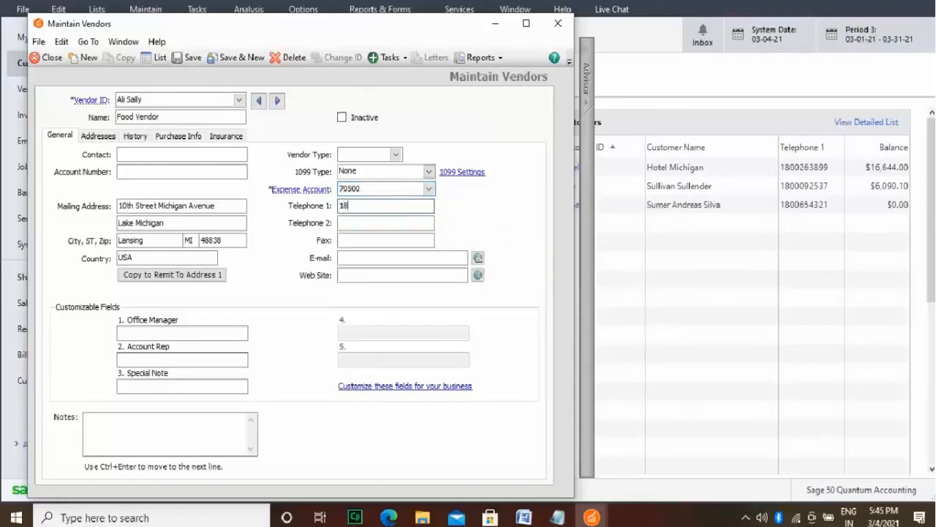
pyautogui.click(401, 221)
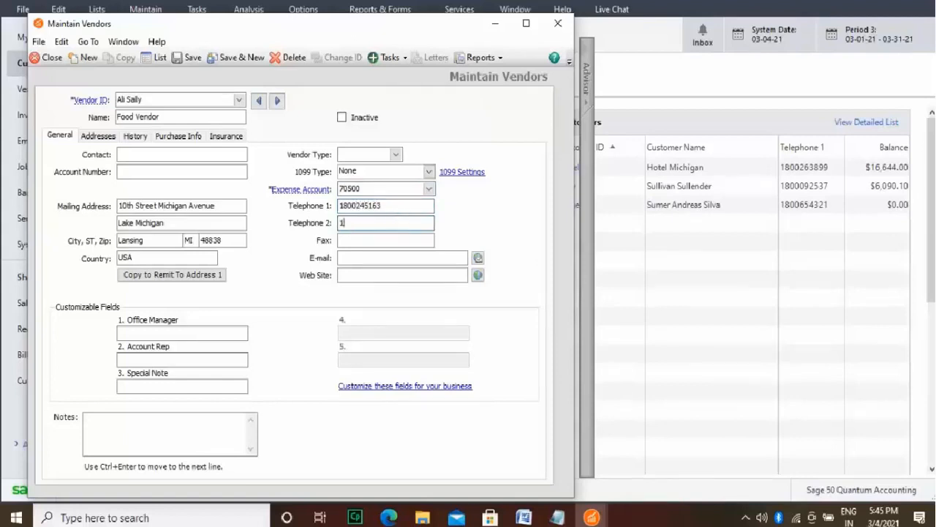
pyautogui.click(425, 238)
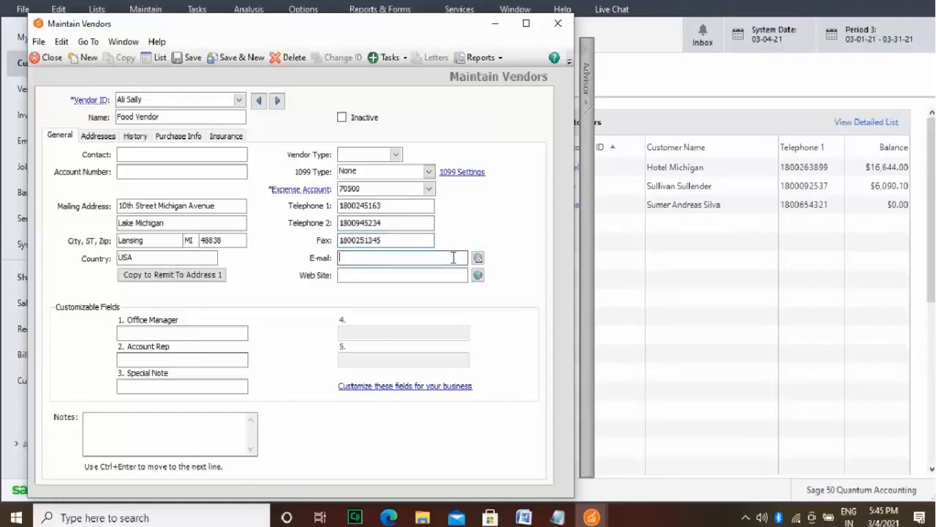
pyautogui.write('www.')
pyautogui.write('ali')
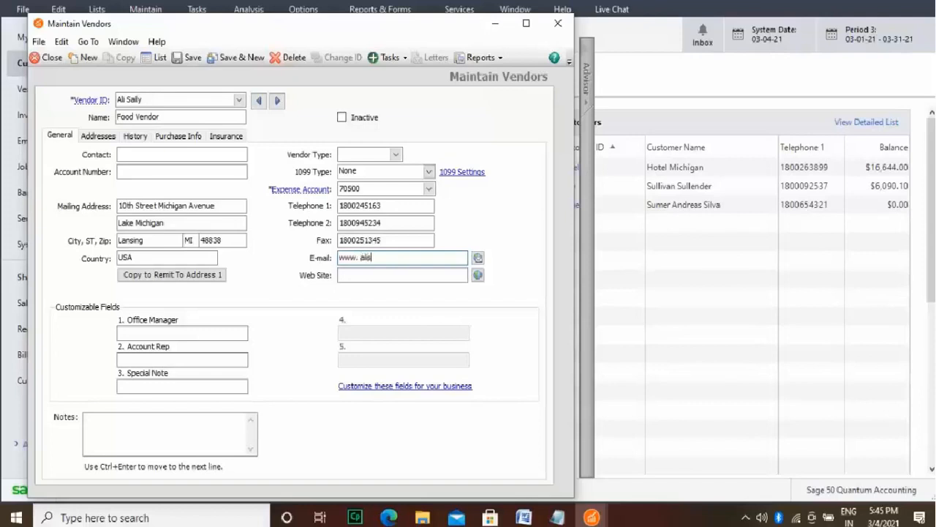
pyautogui.write('sallycorner.c')
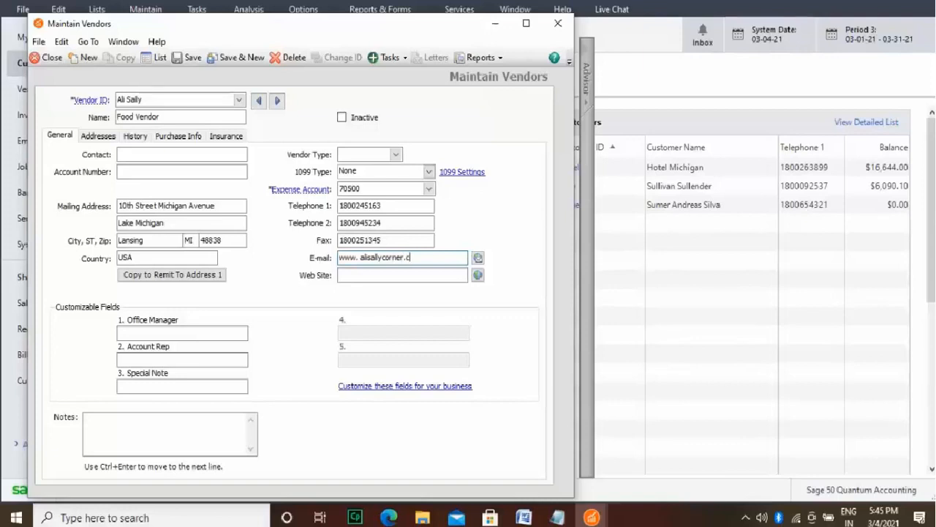
pyautogui.write('om')
pyautogui.click(360, 259)
pyautogui.press('BackSpace')
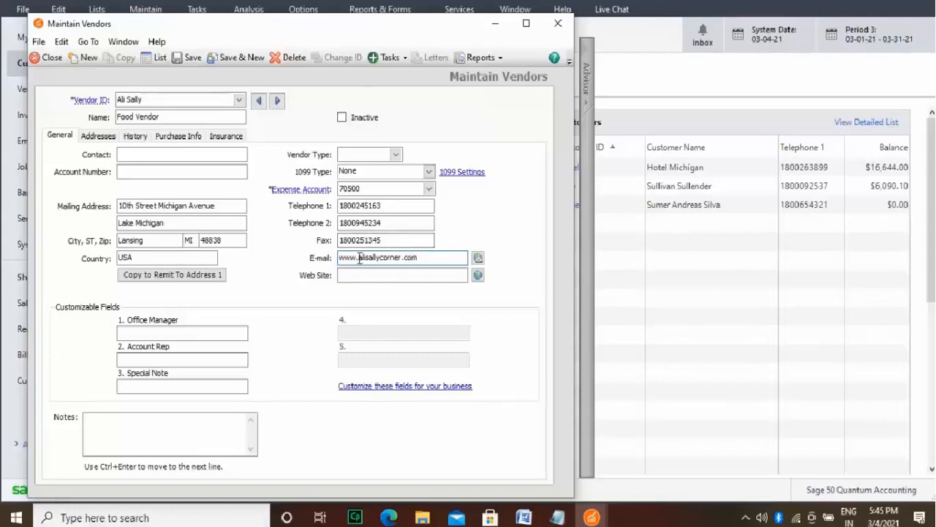
pyautogui.moveTo(358, 259); pyautogui.dragTo(339, 258)
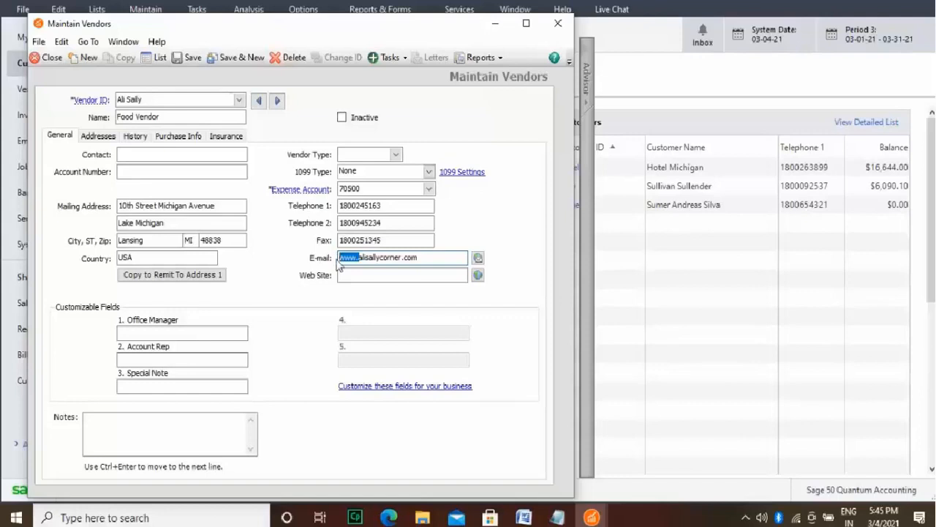
pyautogui.write('Ali@')
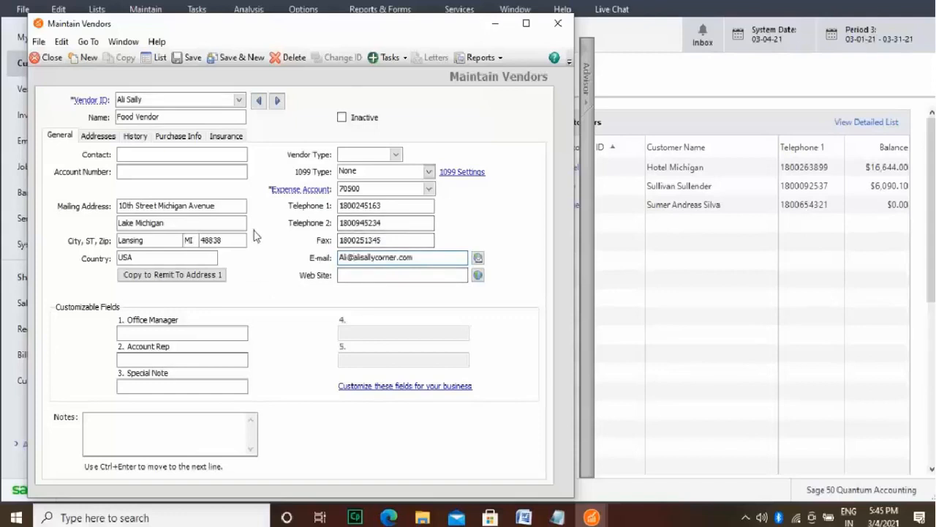
# Step: Set the Food Vendor's shipping method to Hand Deliver and customize its terms as Prepaid
pyautogui.click(180, 136)
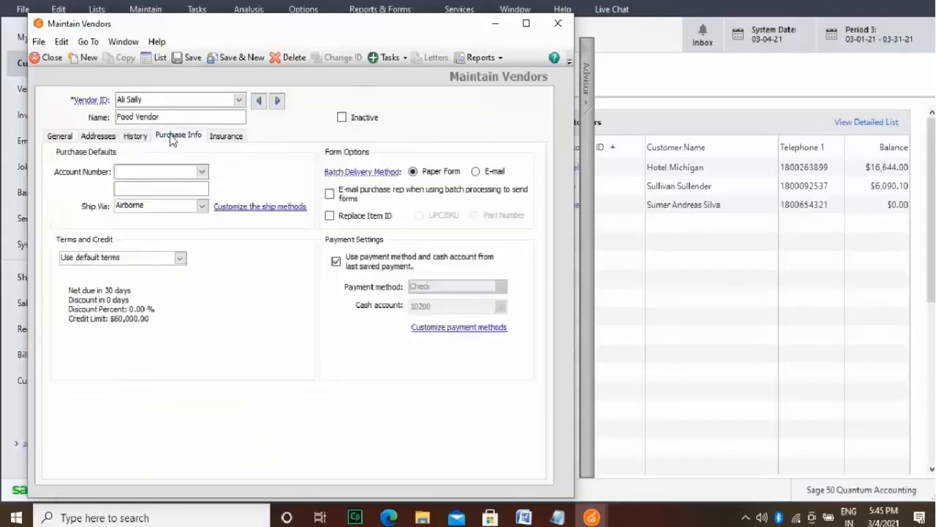
pyautogui.click(202, 206)
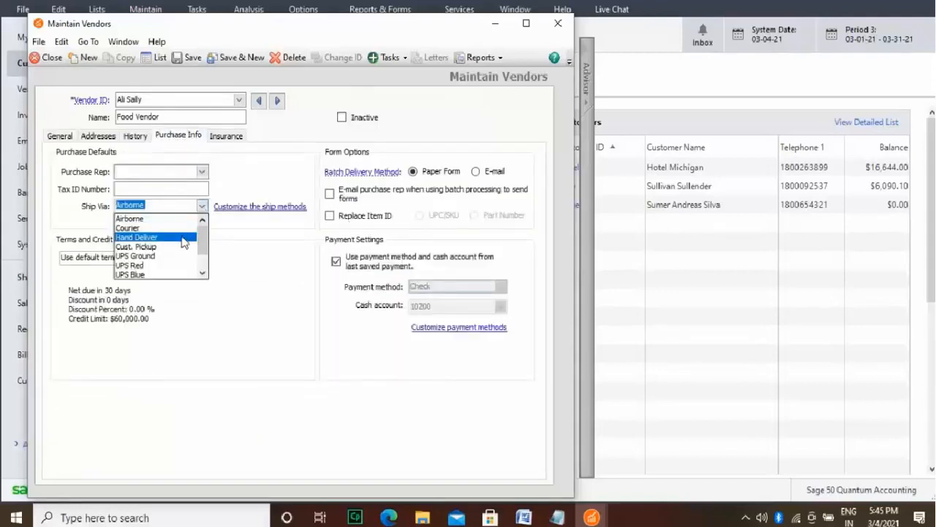
pyautogui.click(183, 238)
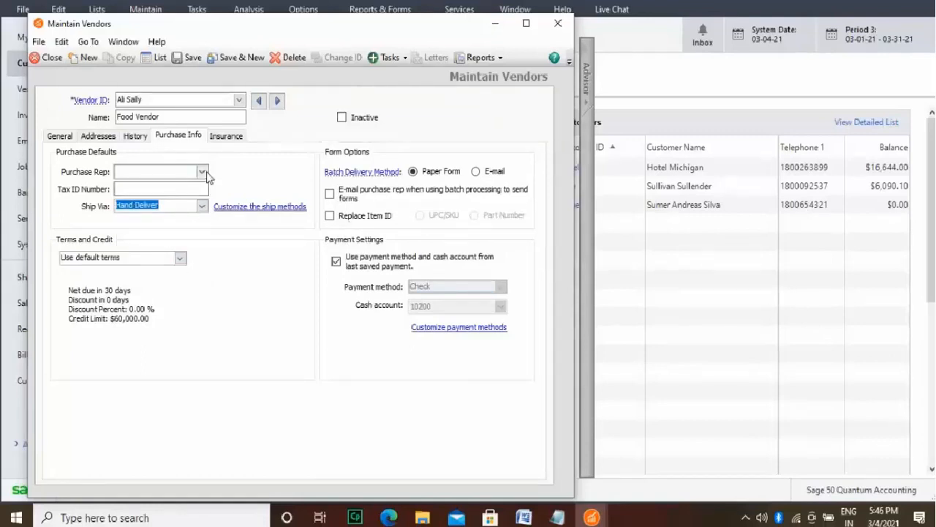
pyautogui.click(180, 259)
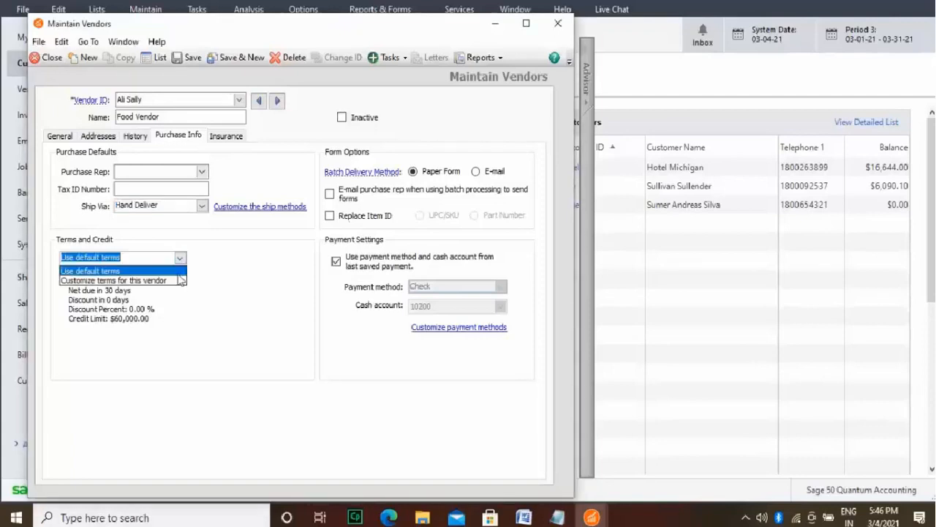
pyautogui.click(177, 284)
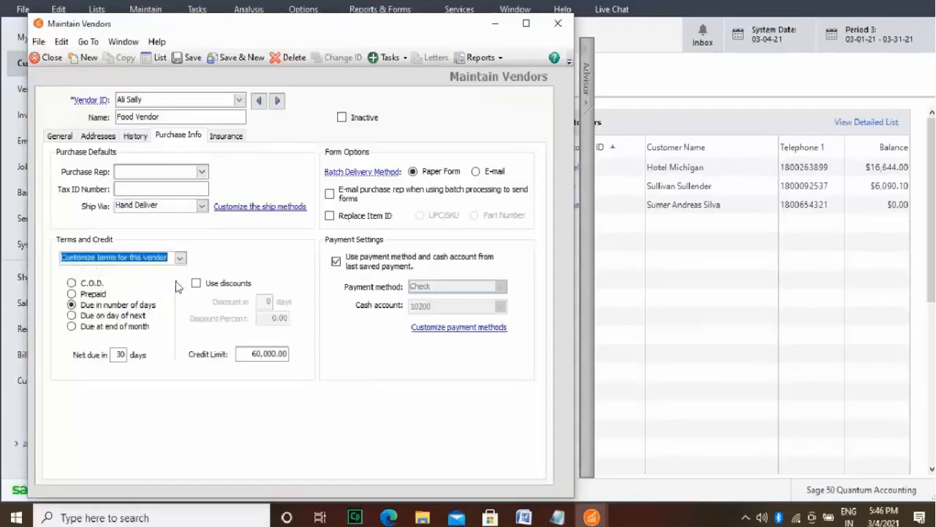
pyautogui.click(94, 294)
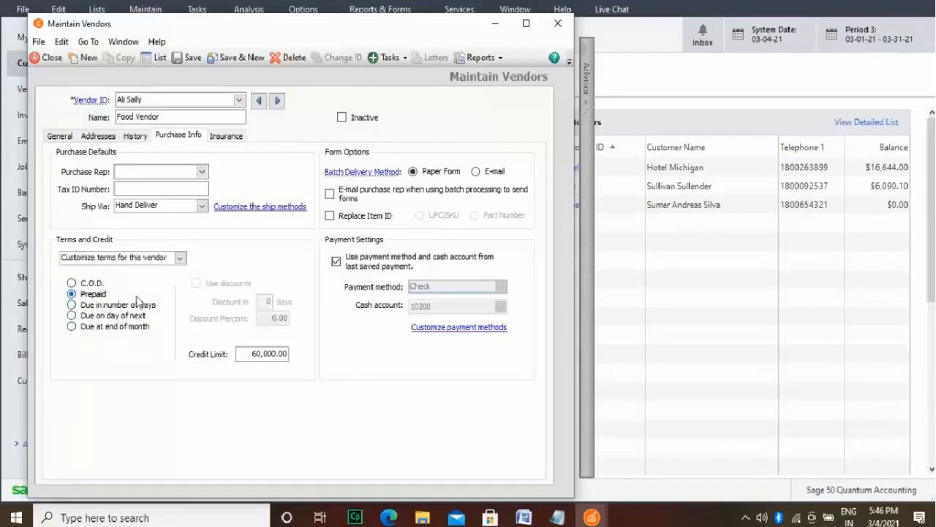
# Step: Set the Food Vendor's credit limit to 1,200.00 and save the record, starting a new one
pyautogui.click(274, 353)
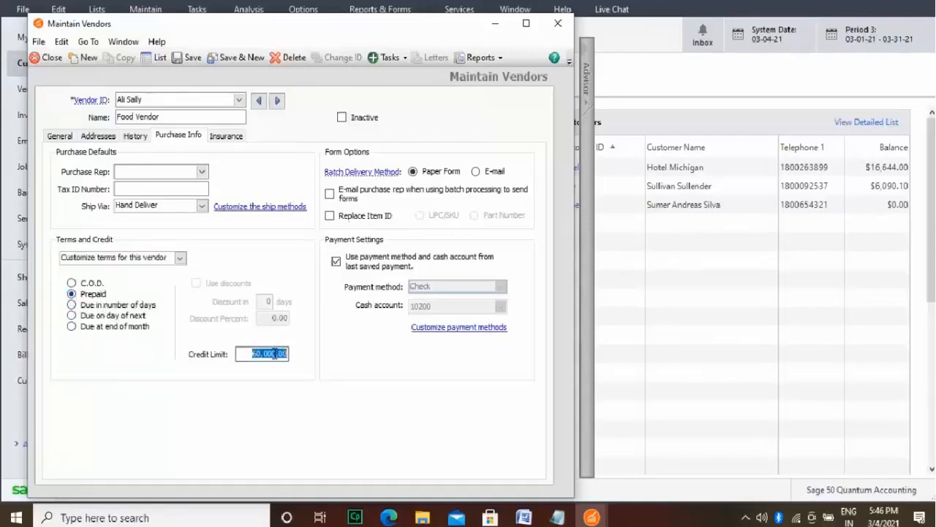
pyautogui.click(274, 354)
pyautogui.doubleClick(274, 353)
pyautogui.write('1200')
pyautogui.press('Tab')
pyautogui.click(241, 59)
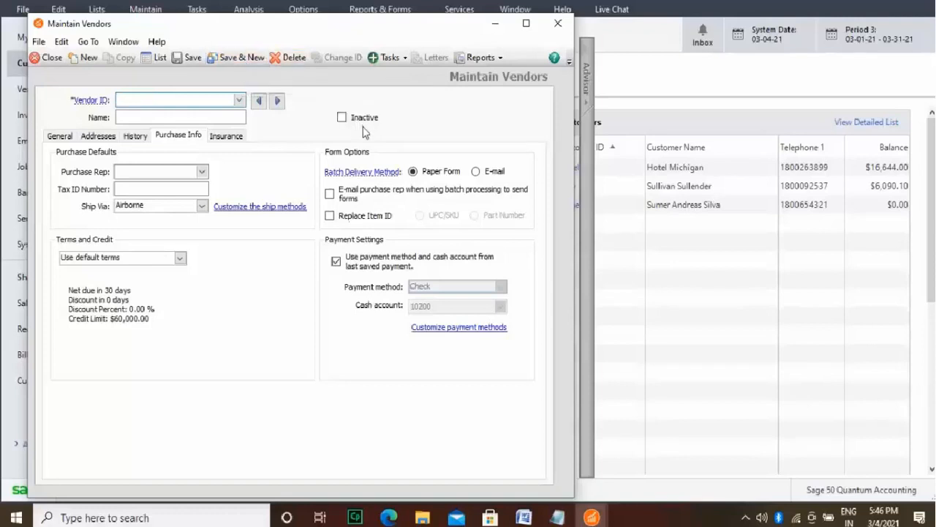
# Step: Open the vendor beginning balances and start a purchase entry for the Food Vendor with invoice number 9865
pyautogui.click(135, 137)
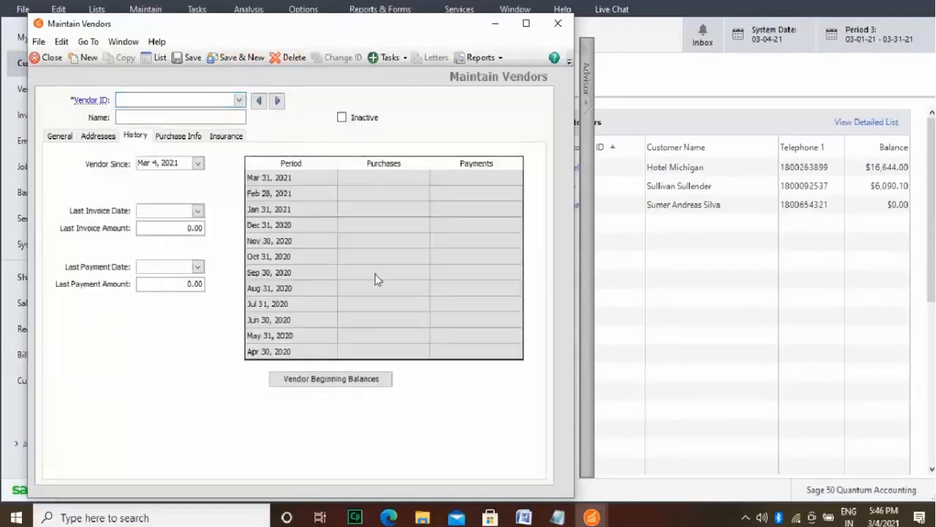
pyautogui.click(340, 380)
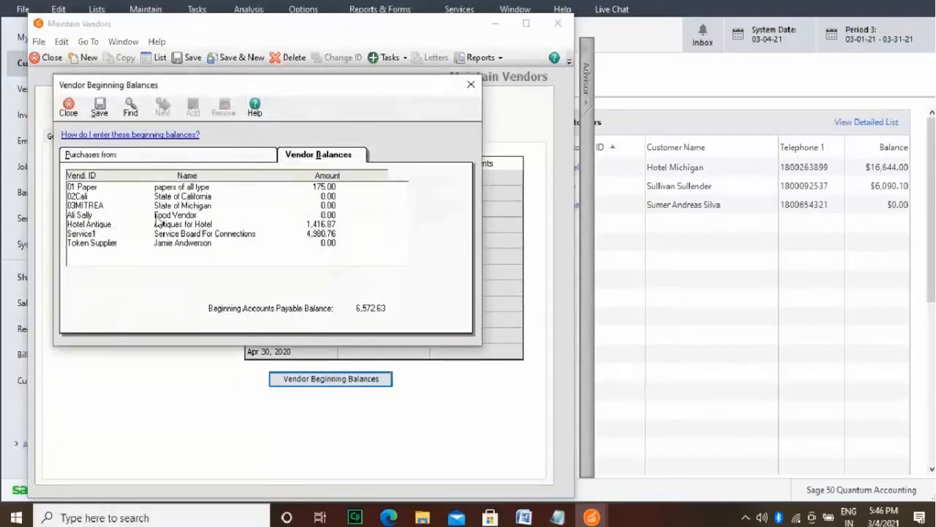
pyautogui.doubleClick(157, 218)
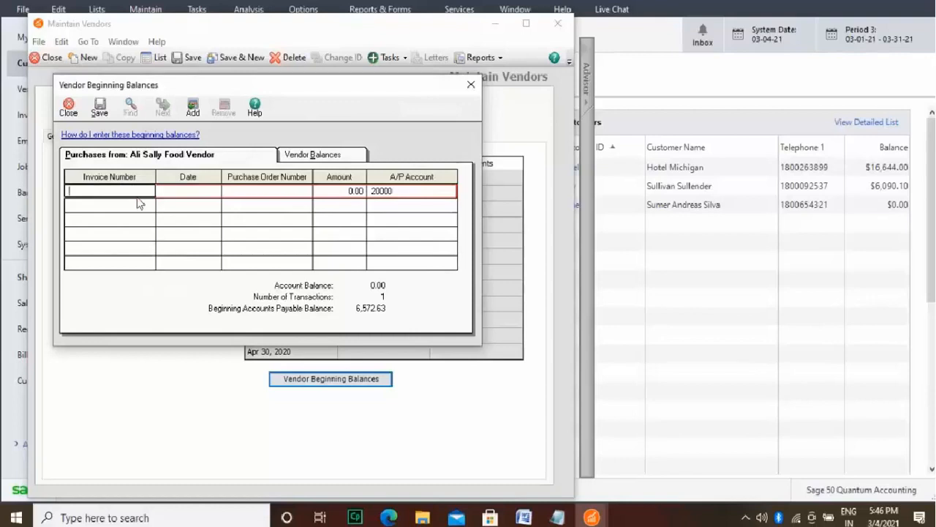
pyautogui.write('9865')
# Step: Set the date of the Food Vendor's invoice 9865 to Feb 21, 2021
pyautogui.click(207, 192)
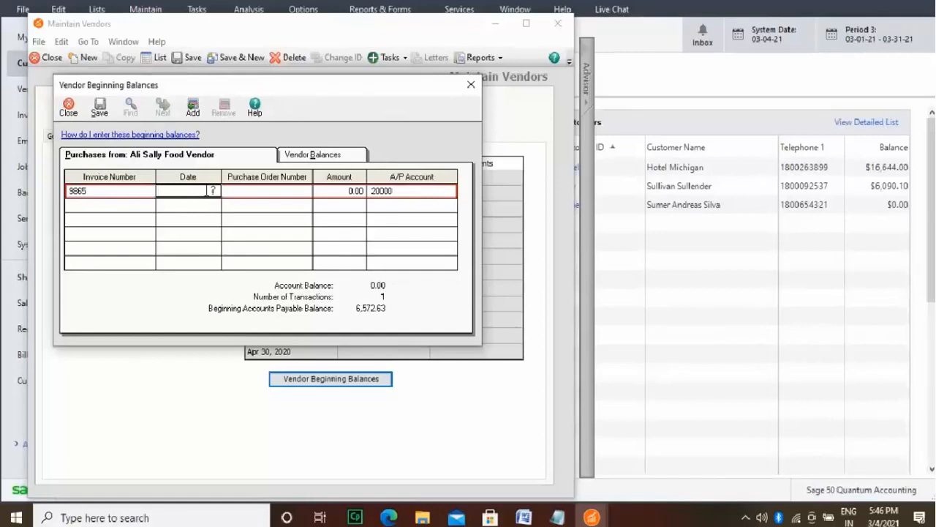
pyautogui.write('21')
pyautogui.press('BackSpace')
pyautogui.write('/212021')
pyautogui.click(179, 191)
pyautogui.write('/')
# Step: Enter the purchase order number for invoice 9865 and set its amount to 128.00
pyautogui.click(276, 192)
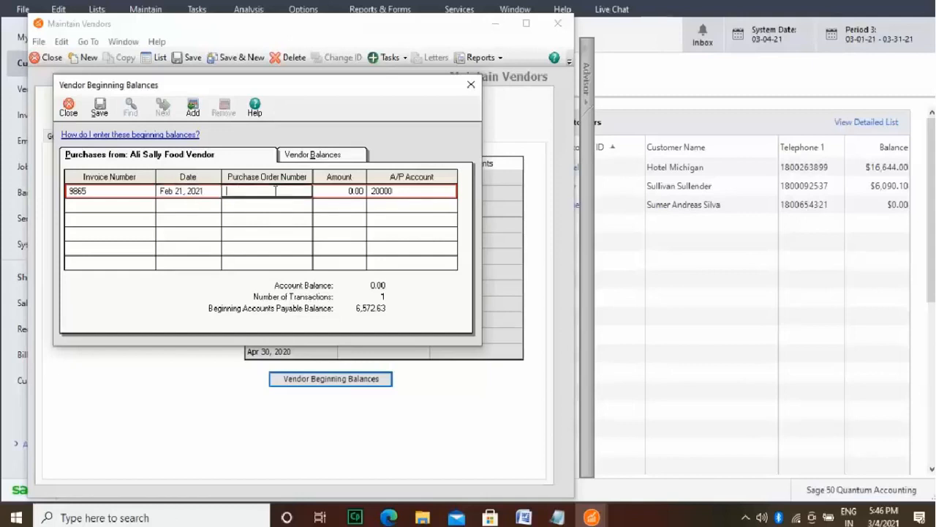
pyautogui.write('1231')
pyautogui.click(354, 191)
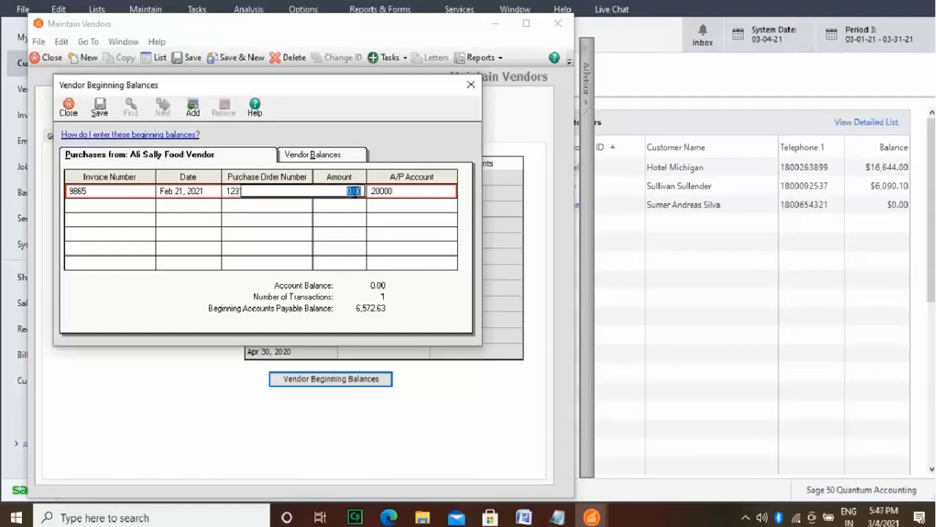
pyautogui.write('125')
# Step: Add a second Food Vendor invoice, number 9813, dated Feb 25, 2021
pyautogui.click(142, 206)
pyautogui.write('98')
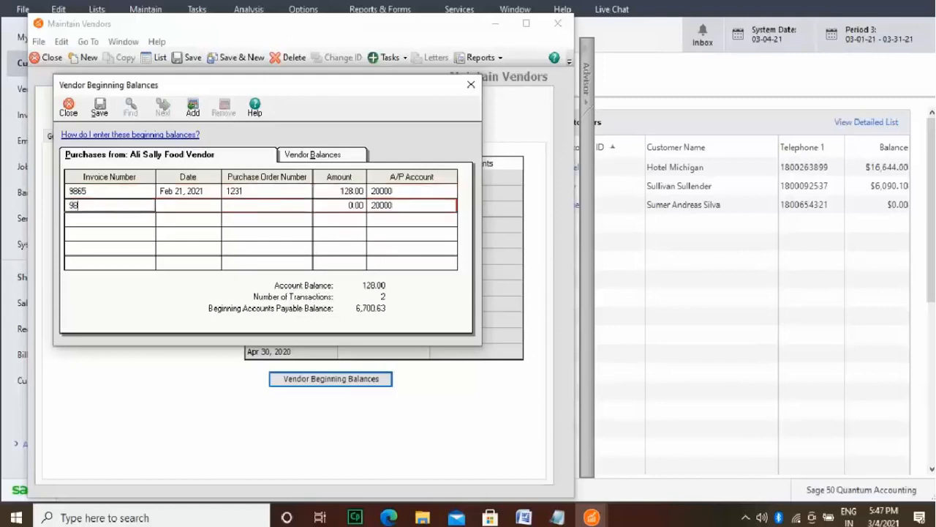
pyautogui.write('13')
pyautogui.click(202, 207)
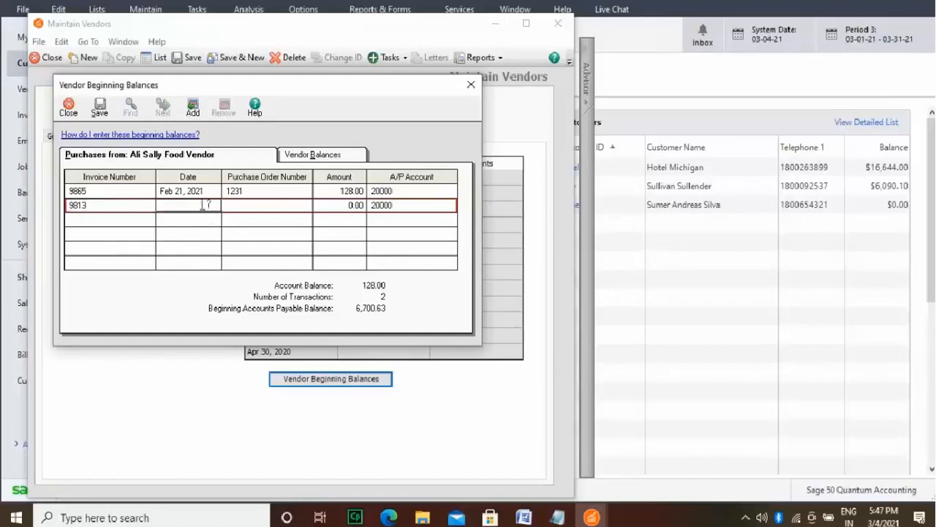
pyautogui.write('02/25/2021')
# Step: Enter the purchase order number for invoice 9813 and set its amount to 121.54
pyautogui.click(293, 206)
pyautogui.write('1725')
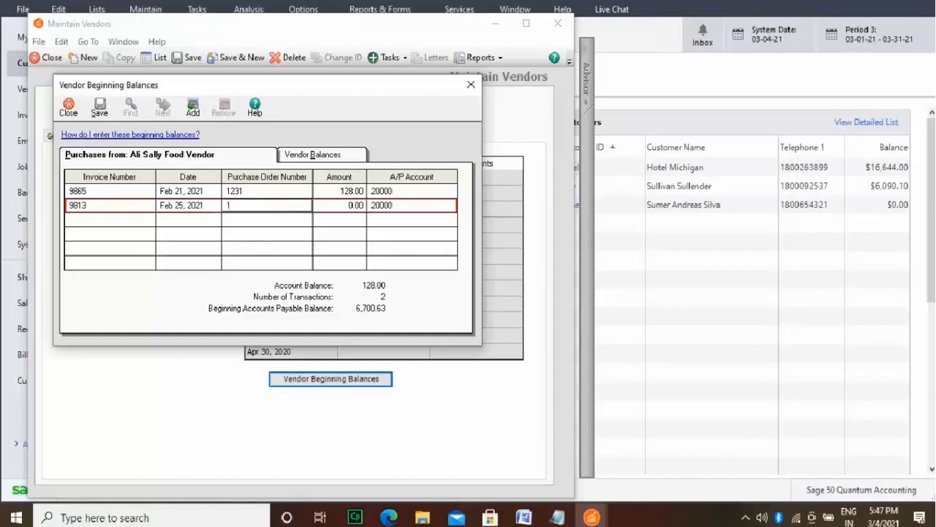
pyautogui.click(357, 206)
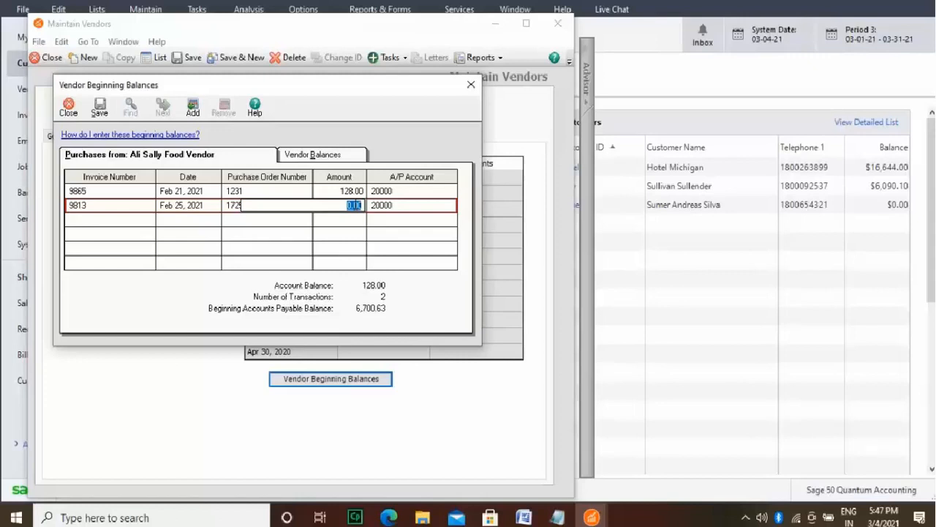
pyautogui.write('121.54')
# Step: Switch to the Token Supplier's beginning purchases and start an entry with invoice number 9812
pyautogui.click(316, 155)
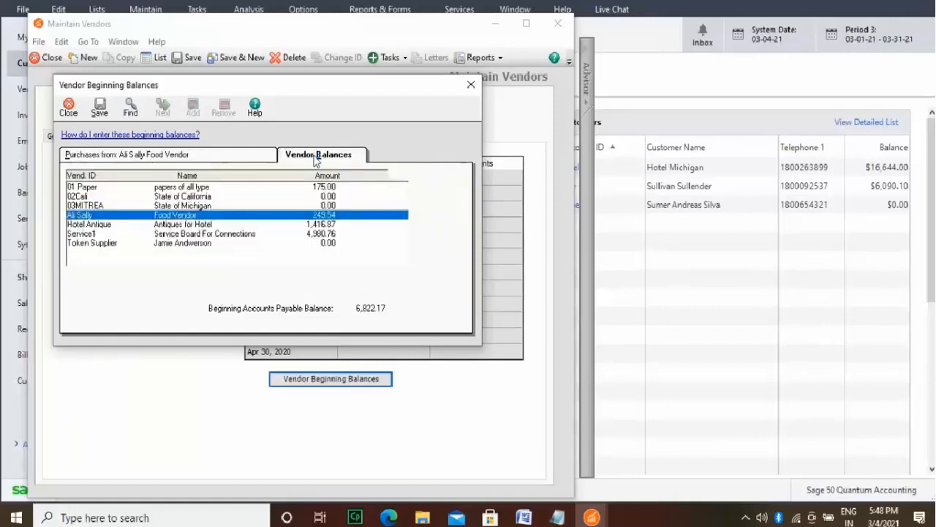
pyautogui.click(190, 245)
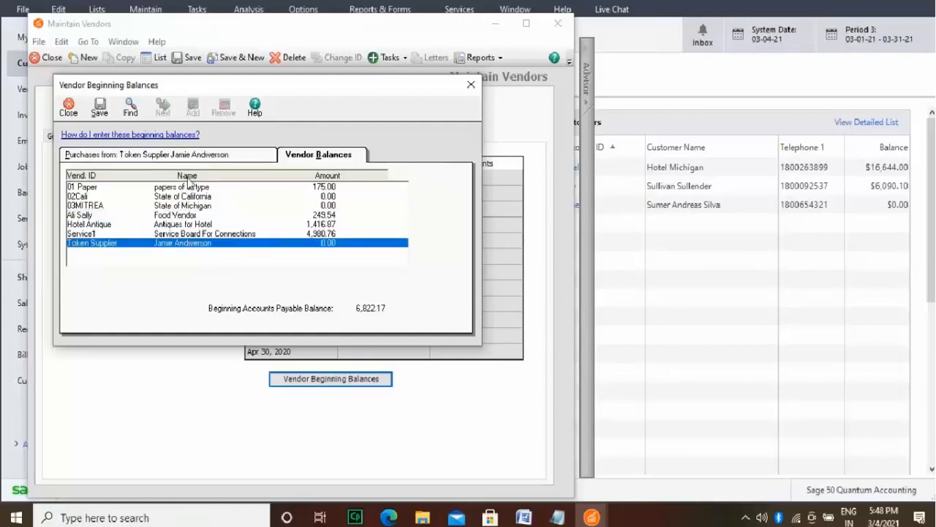
pyautogui.click(192, 156)
pyautogui.click(125, 191)
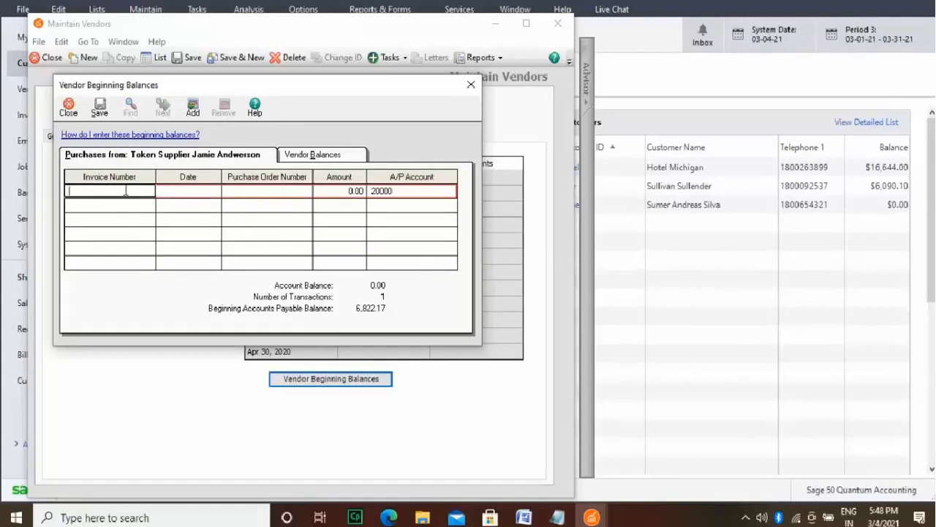
pyautogui.write('9812')
# Step: Date the Token Supplier's invoice 9812 Jan 13, 2021, and set its amount to 131.00
pyautogui.click(195, 187)
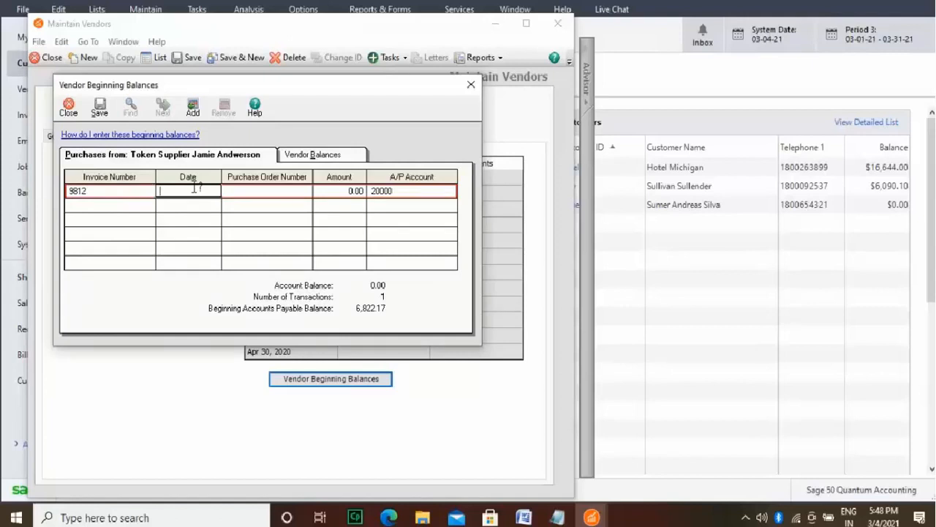
pyautogui.write('01/13/2021')
pyautogui.click(269, 199)
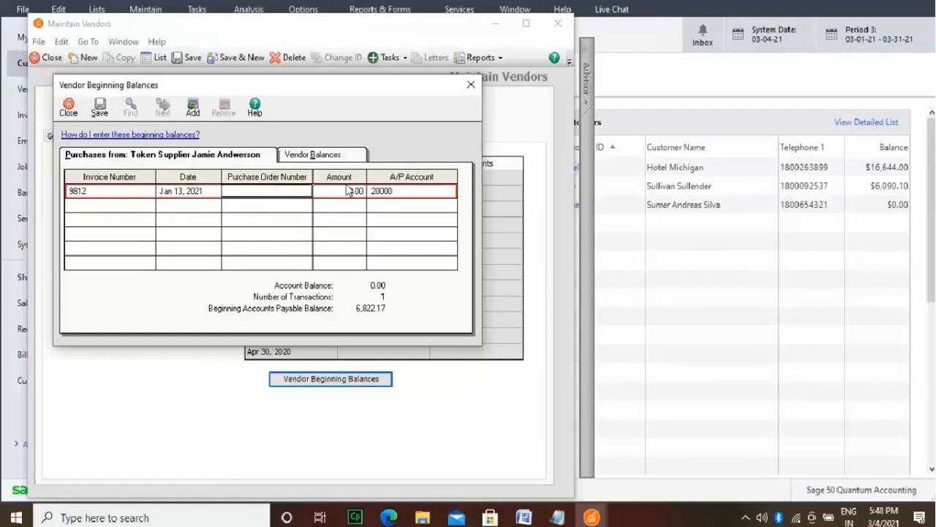
pyautogui.click(356, 193)
pyautogui.write('131')
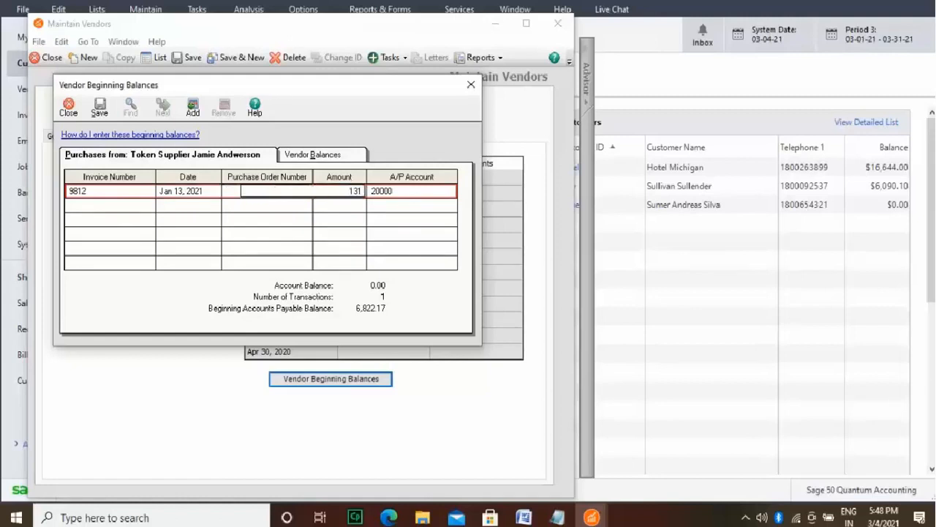
# Step: Add Token Supplier invoice 1021 dated Jan 18, 2021, with an amount of 121.00
pyautogui.click(117, 203)
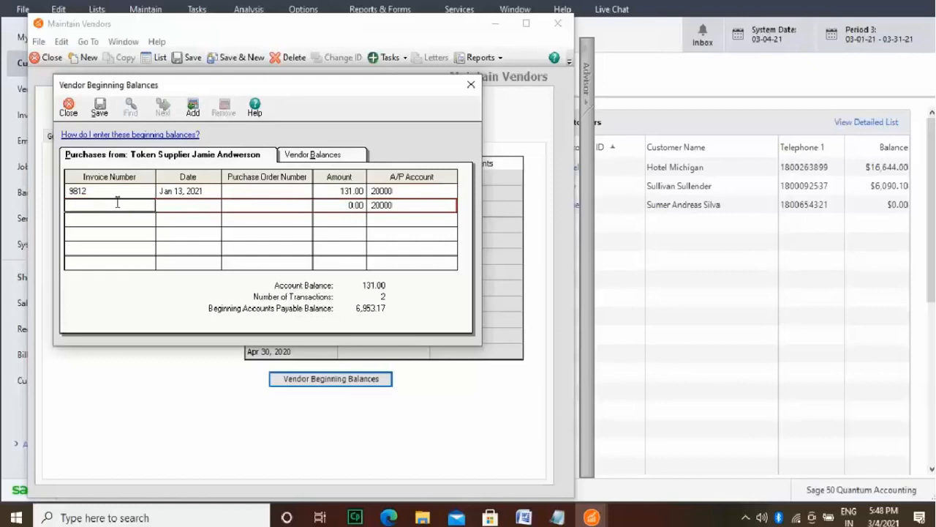
pyautogui.write('1021')
pyautogui.click(215, 207)
pyautogui.write('0')
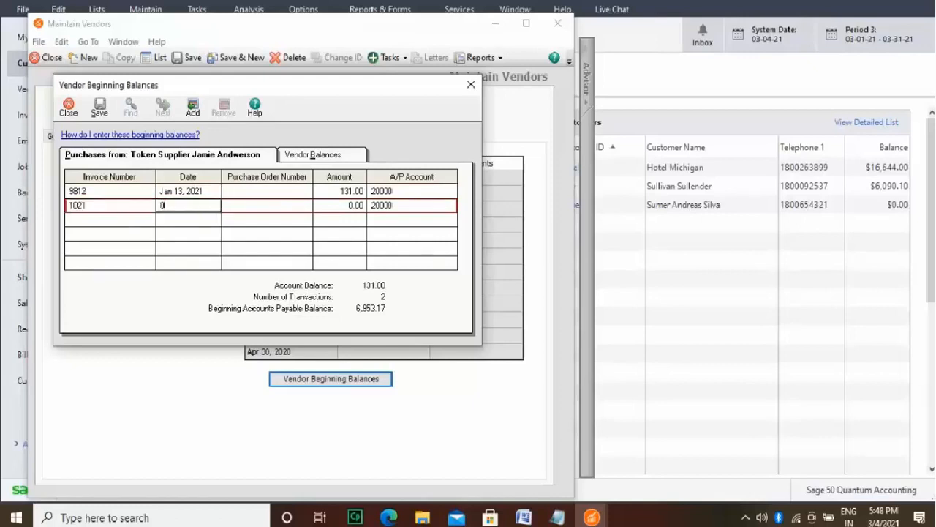
pyautogui.write('1/18/2021')
pyautogui.click(347, 208)
pyautogui.write('121')
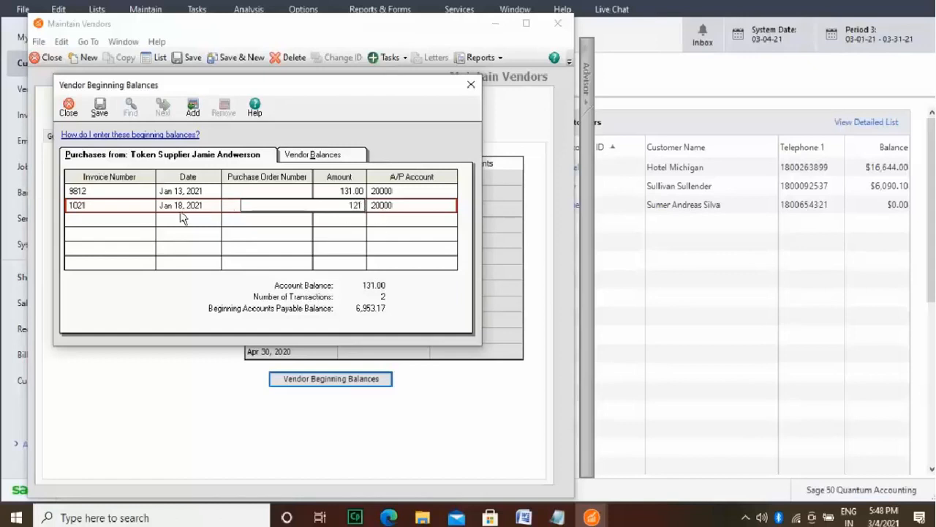
# Step: Add Token Supplier invoice 182 dated Feb 21, 2021, with an amount of 2,134.00
pyautogui.click(139, 219)
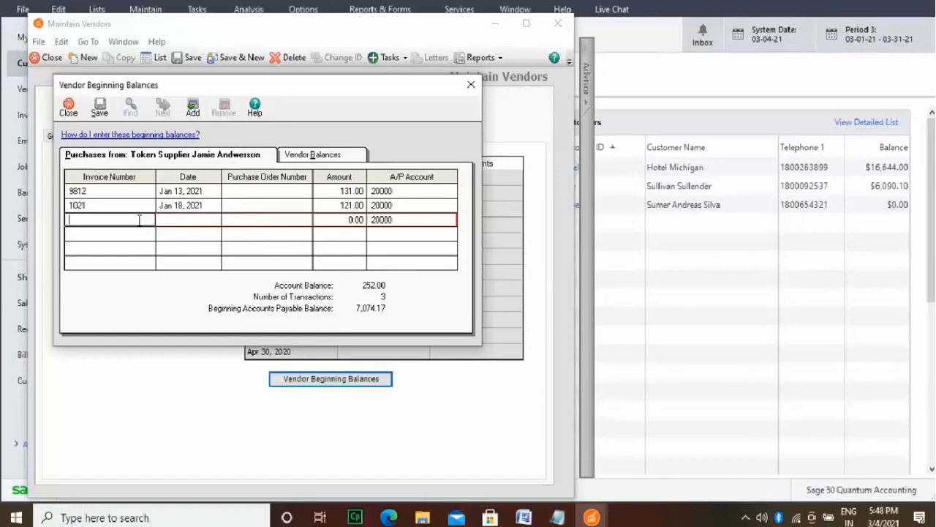
pyautogui.write('182')
pyautogui.click(195, 222)
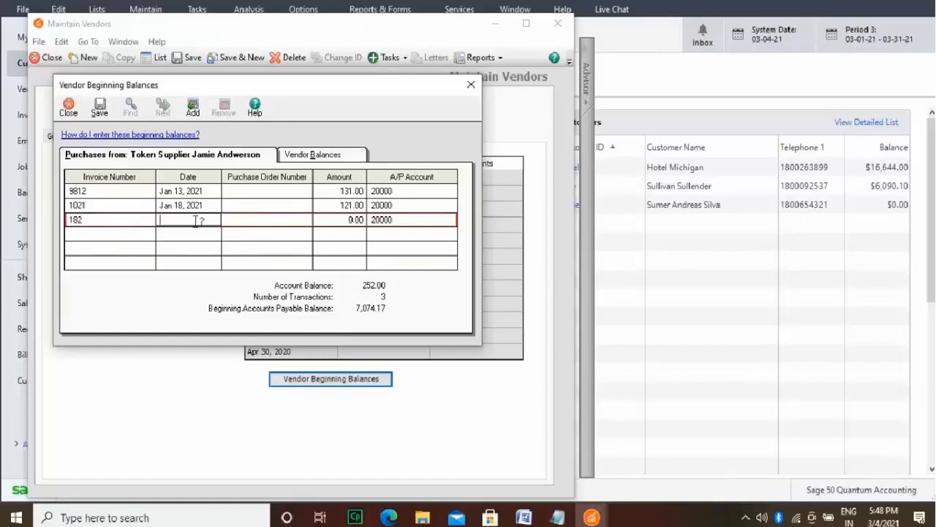
pyautogui.write('02/21/2021')
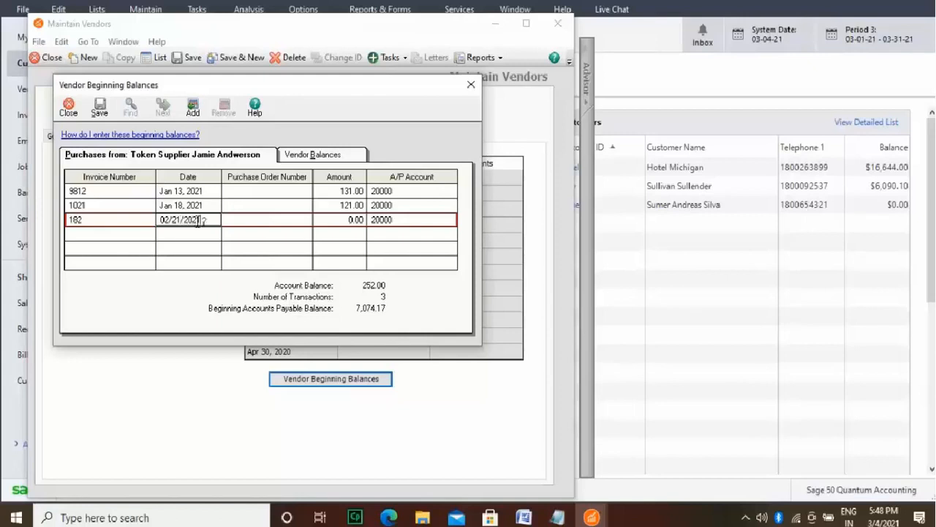
pyautogui.click(328, 224)
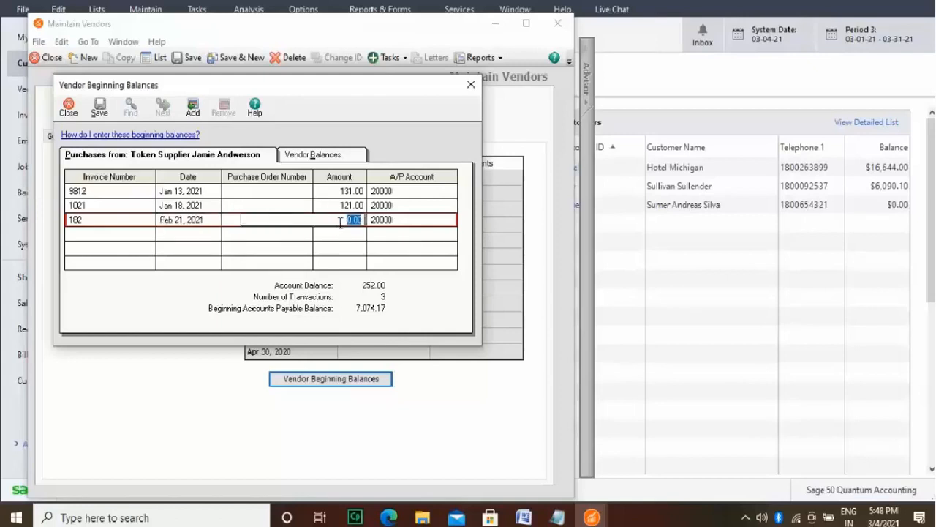
pyautogui.write('2134')
# Step: Add Token Supplier invoice 1620 dated Mar 2, 2021, with an amount of 112.00
pyautogui.click(124, 242)
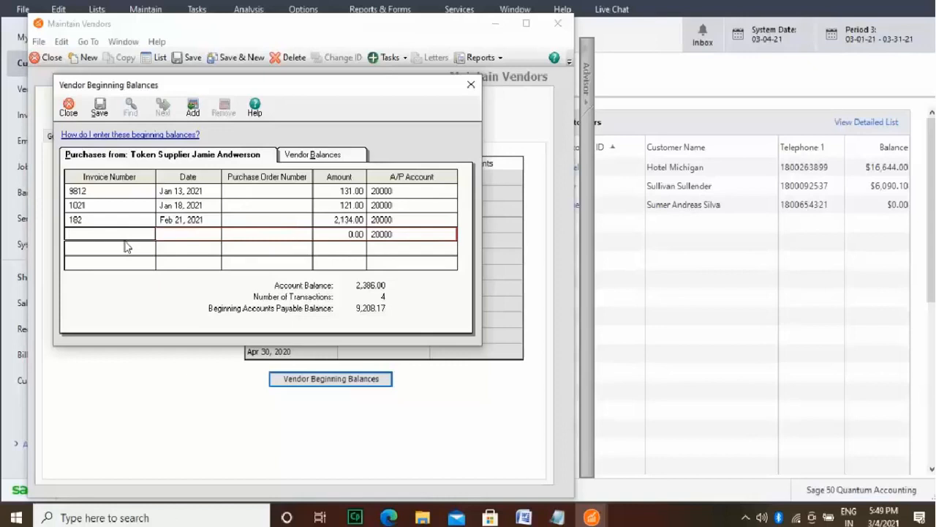
pyautogui.write('1620')
pyautogui.click(208, 234)
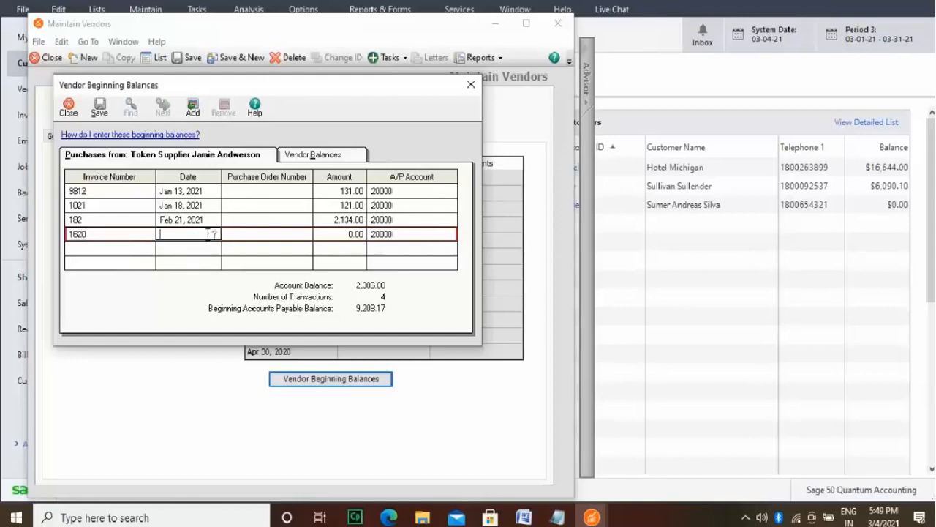
pyautogui.write('03/21')
pyautogui.press('BackSpace')
pyautogui.write('/2021')
pyautogui.click(330, 237)
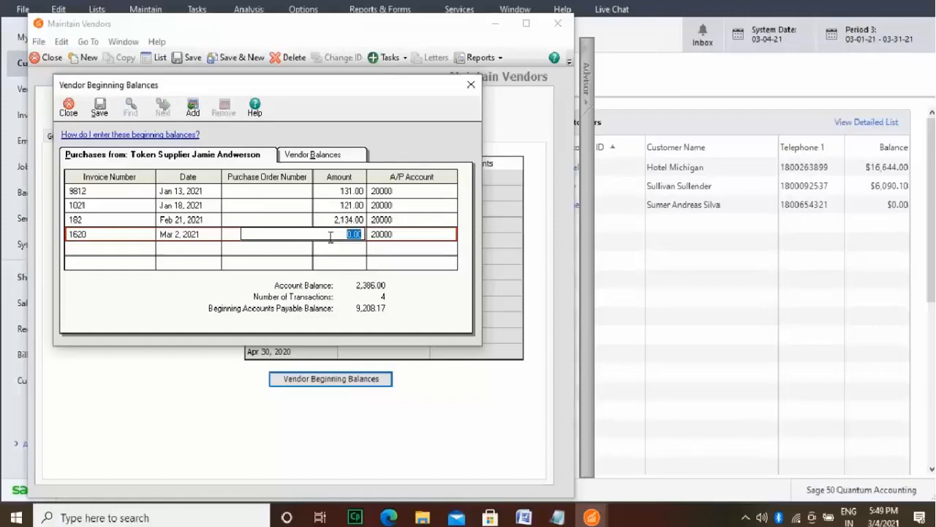
pyautogui.write('112')
# Step: Check the Token Supplier's entries against the vendor balances list, then save the beginning balances and close their window
pyautogui.click(340, 155)
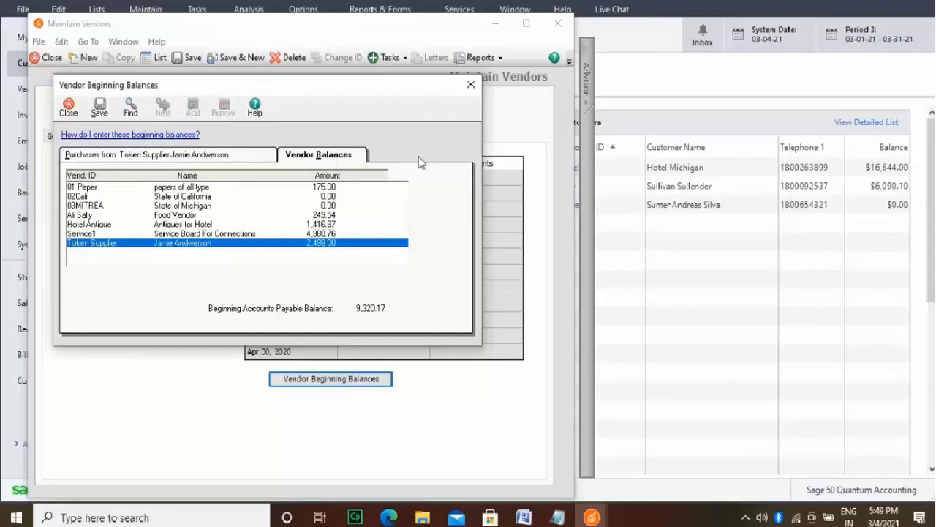
pyautogui.click(245, 159)
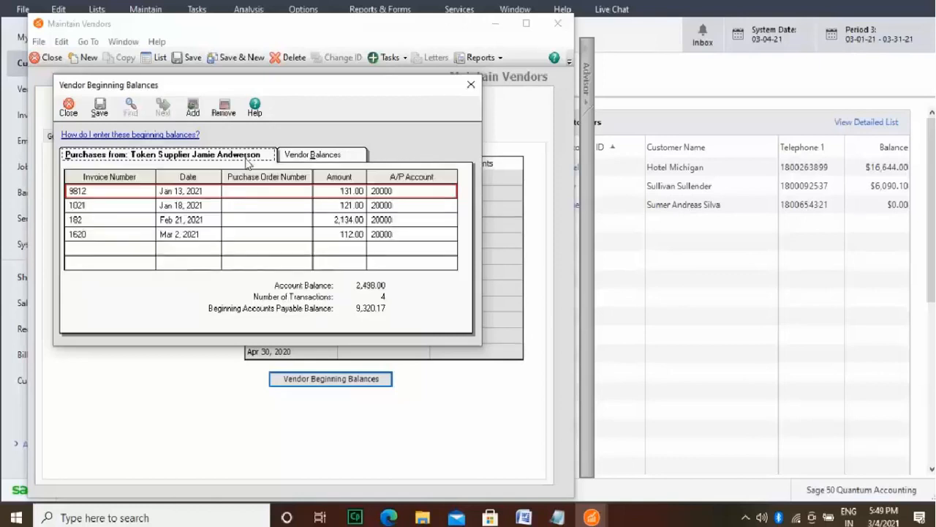
pyautogui.click(295, 157)
pyautogui.click(99, 108)
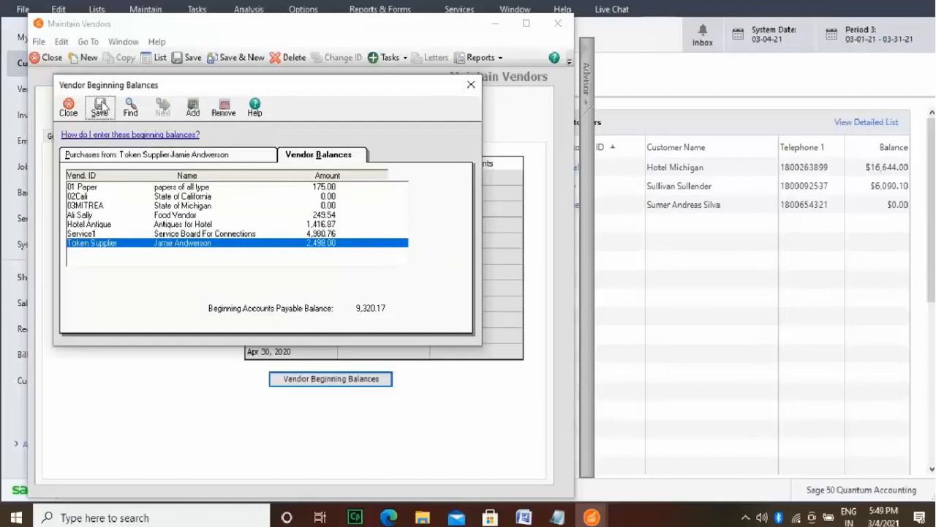
pyautogui.click(471, 86)
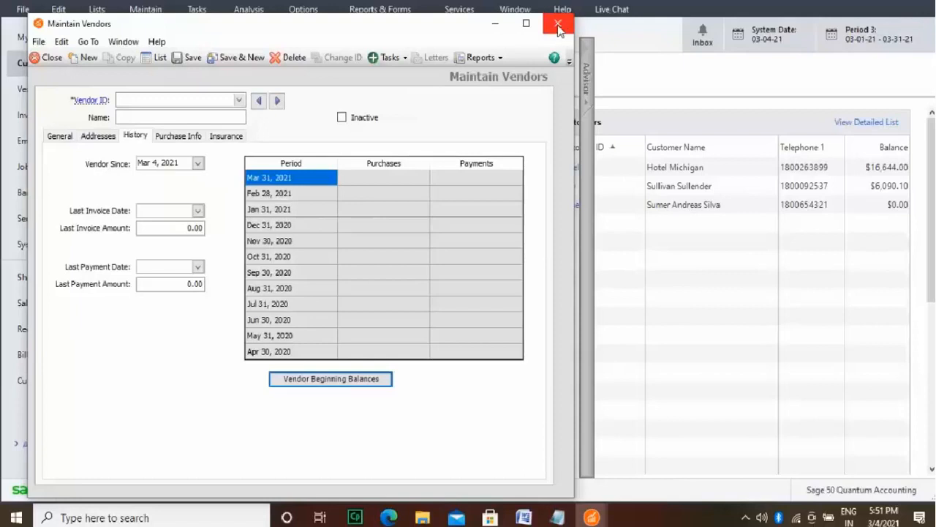
# Step: Examine the purchase history by period for the vendors 01 Paper, Service1 and Food Vendor
pyautogui.click(61, 135)
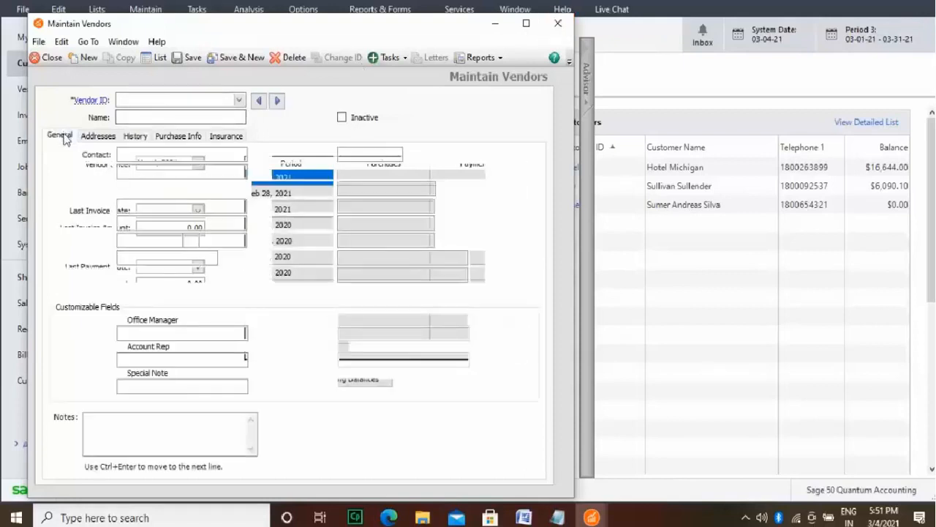
pyautogui.click(145, 136)
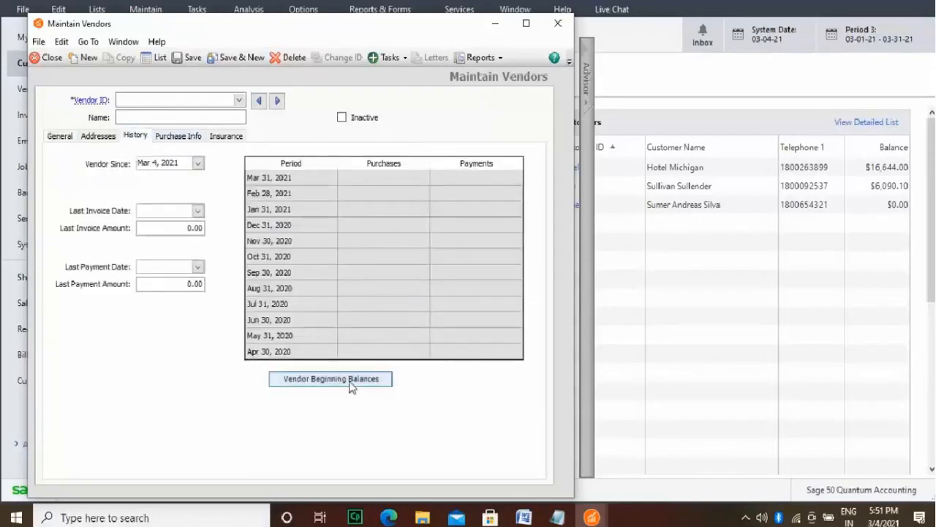
pyautogui.click(239, 100)
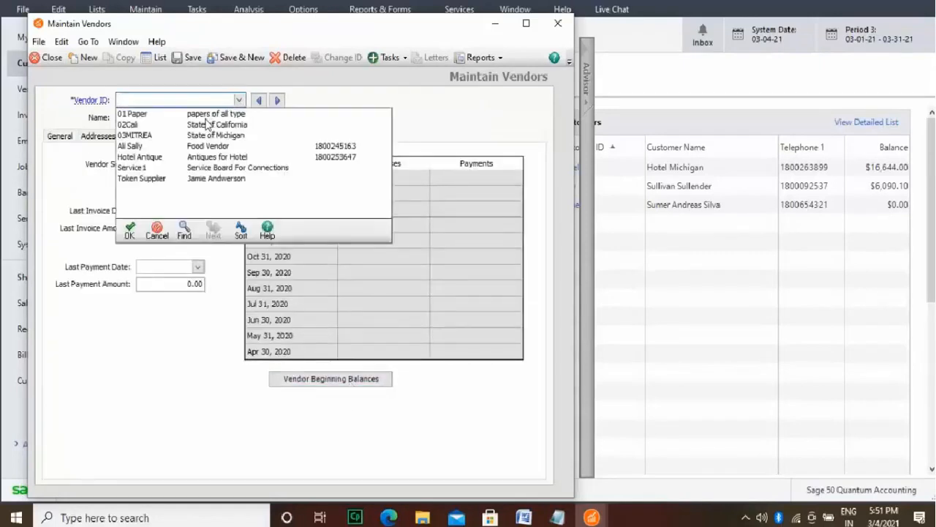
pyautogui.click(209, 115)
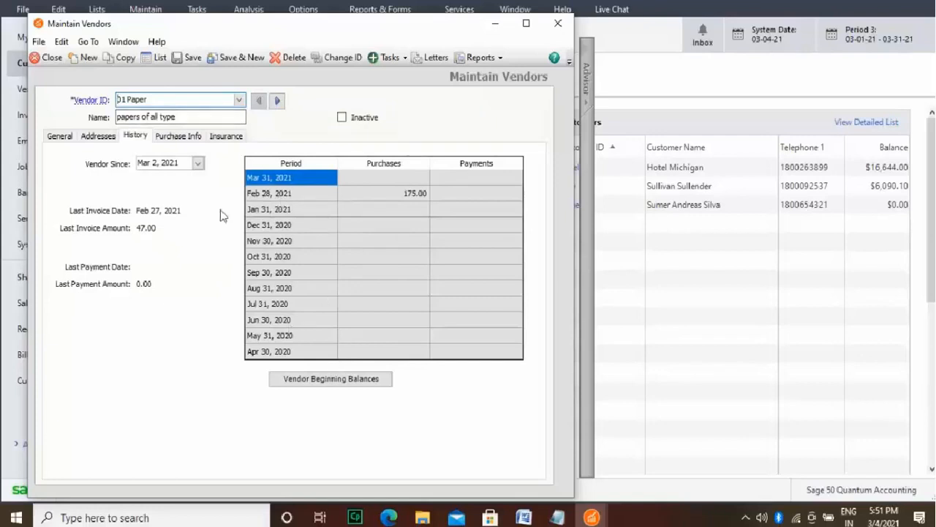
pyautogui.click(238, 100)
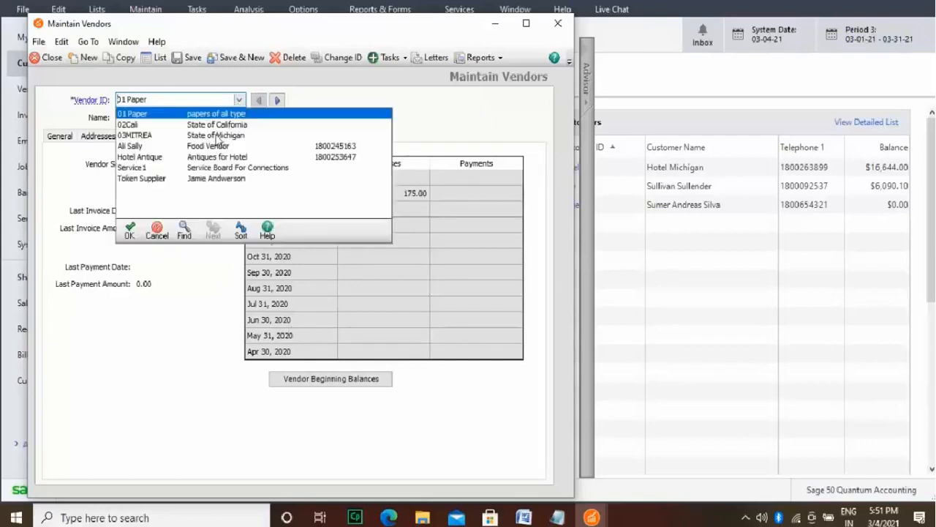
pyautogui.click(213, 169)
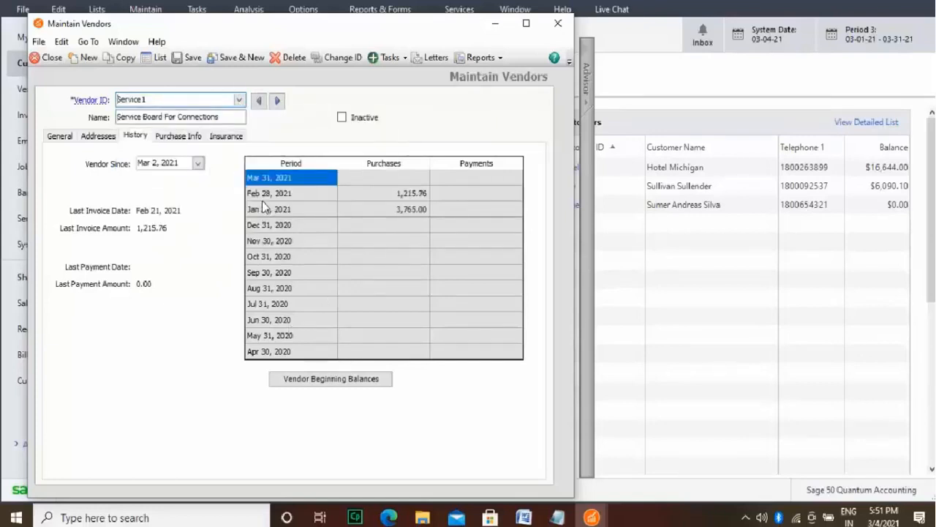
pyautogui.click(240, 99)
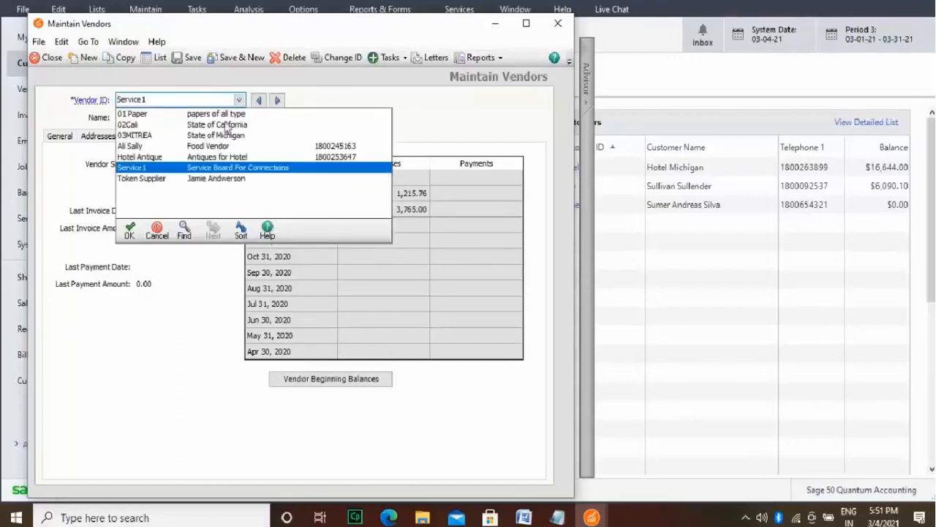
pyautogui.click(208, 146)
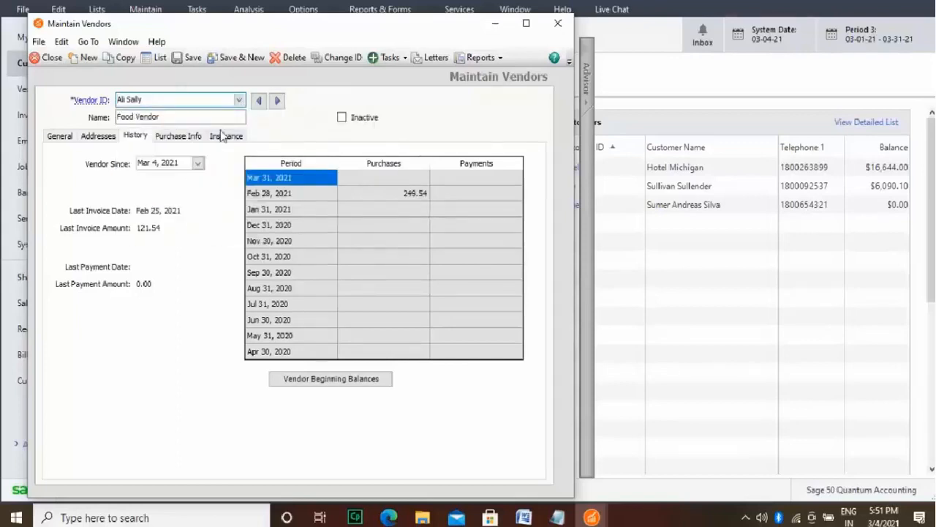
# Step: Review the purchase histories of Token Supplier, Food Vendor and Hotel Antique, and close the vendor records
pyautogui.click(239, 100)
pyautogui.click(237, 178)
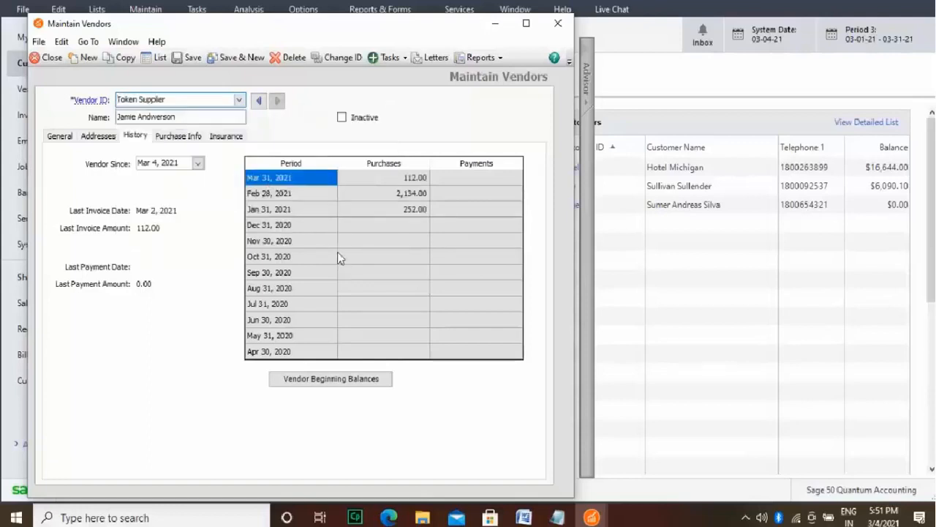
pyautogui.click(240, 101)
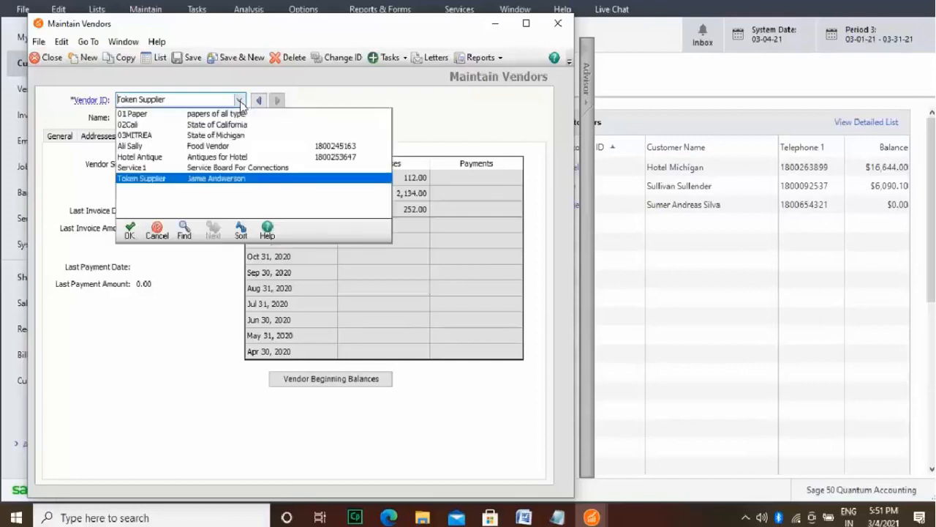
pyautogui.click(200, 150)
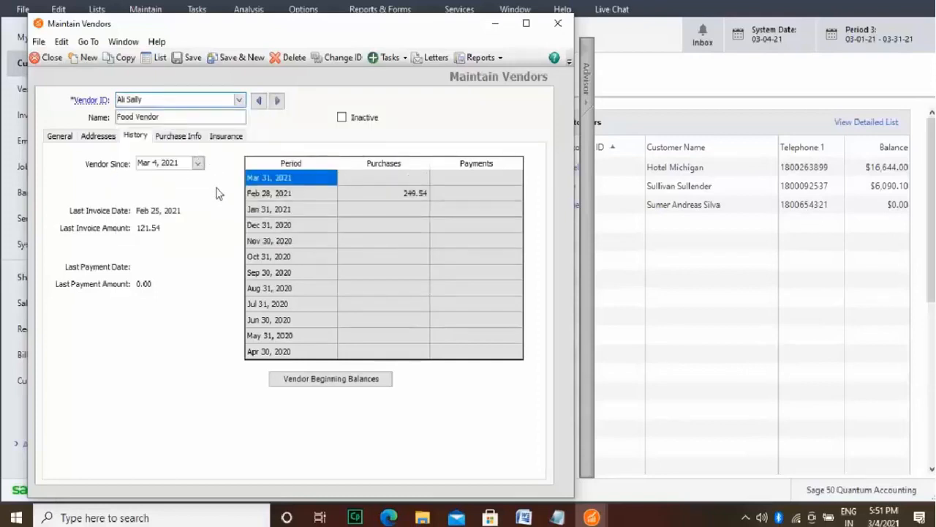
pyautogui.click(239, 100)
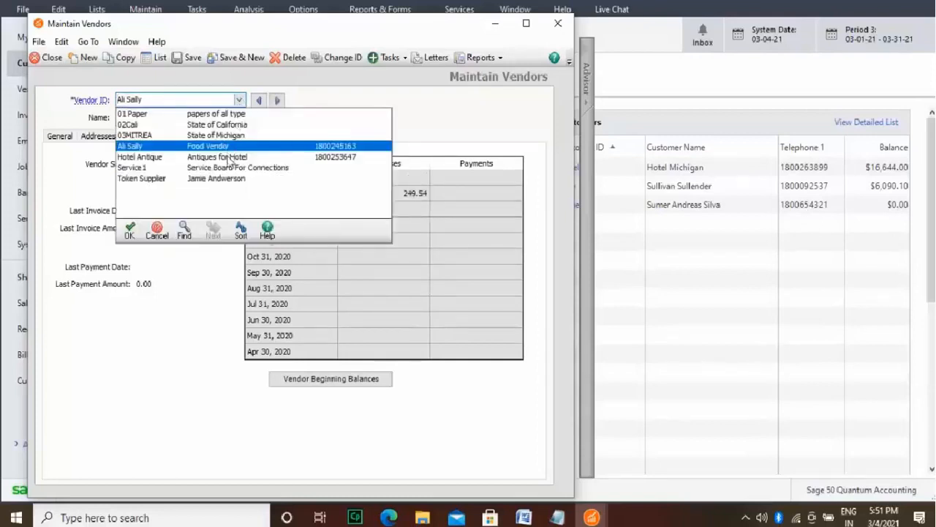
pyautogui.click(228, 157)
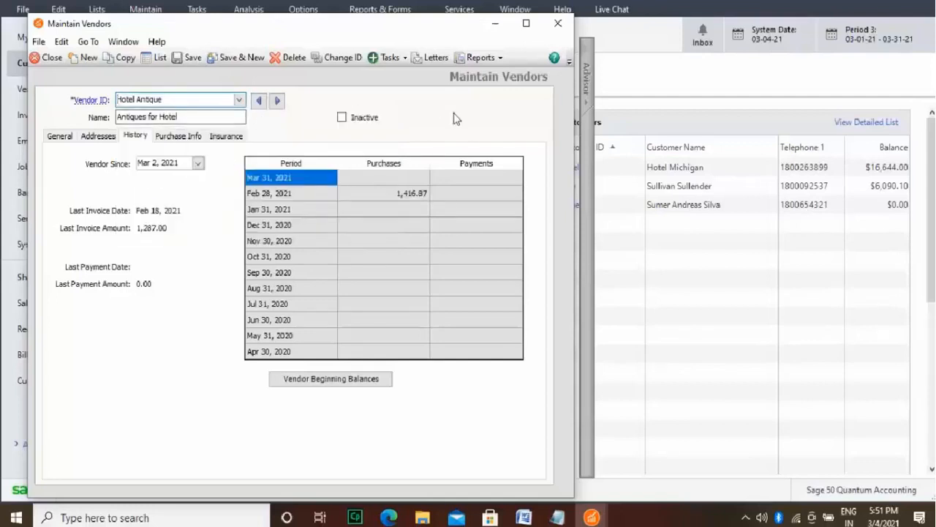
pyautogui.click(560, 27)
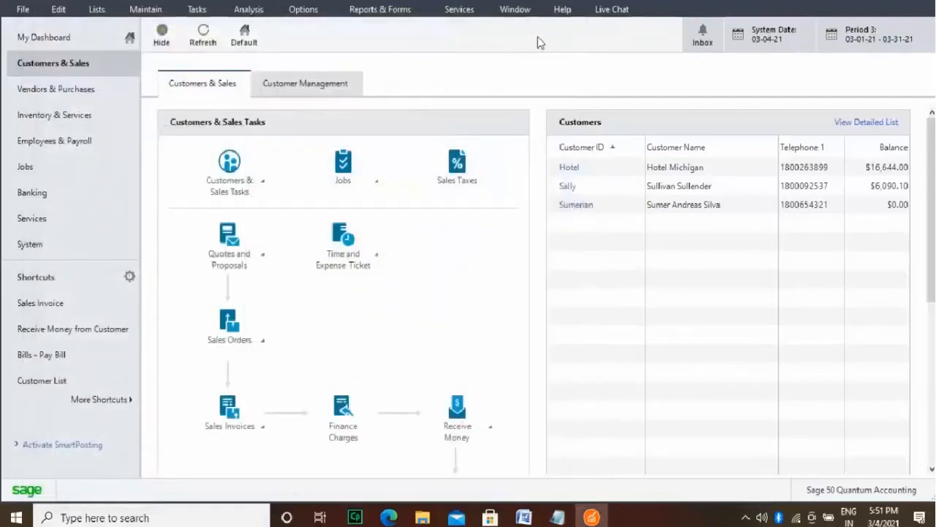
# Step: Open the list of record maintenance commands
pyautogui.click(136, 10)
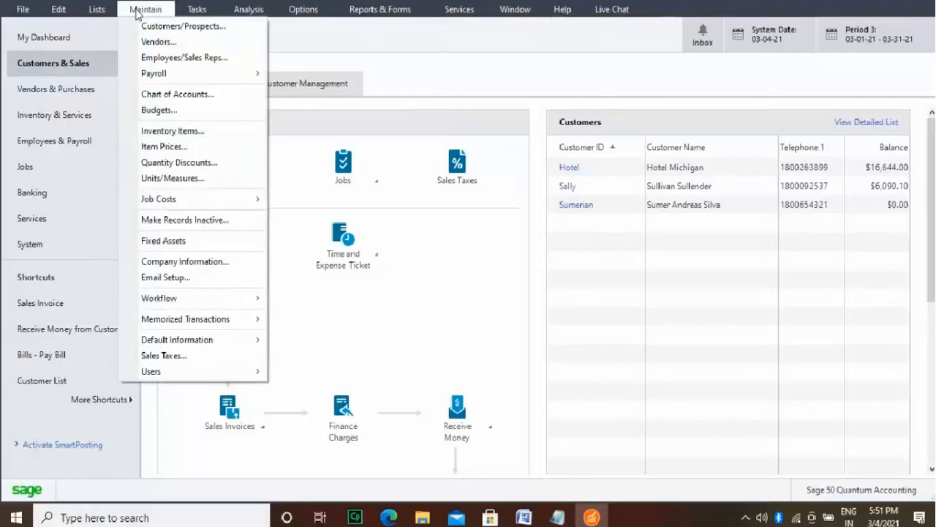